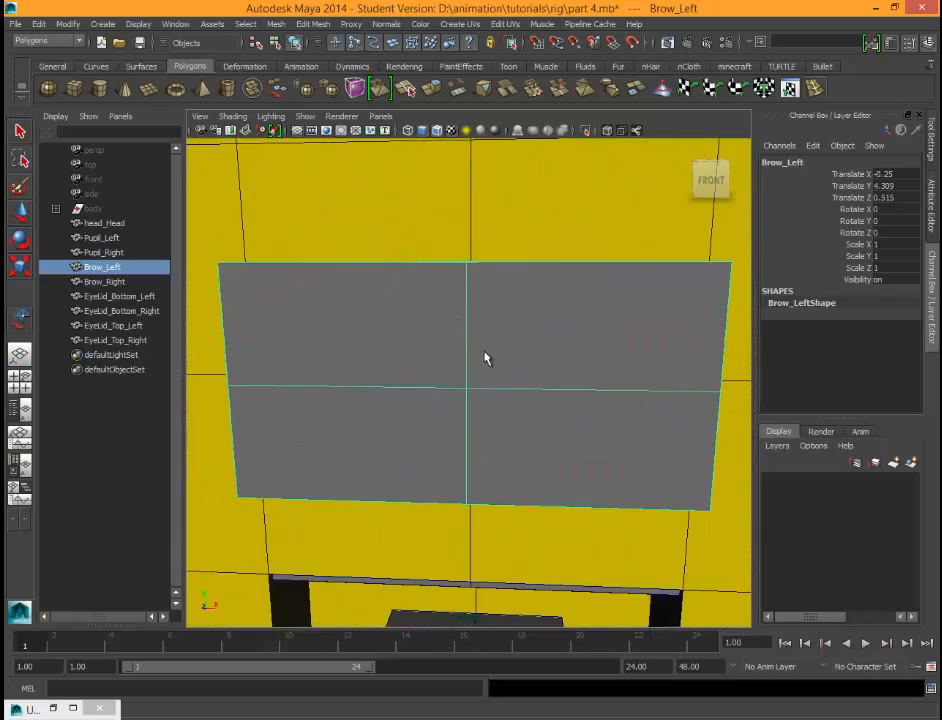
Step: Inspect the brow and eyelid pieces on the front of the head by selecting them one after another
scroll(487, 358, "down", 8)
middle_click_drag(540, 400, 531, 330, "alt")
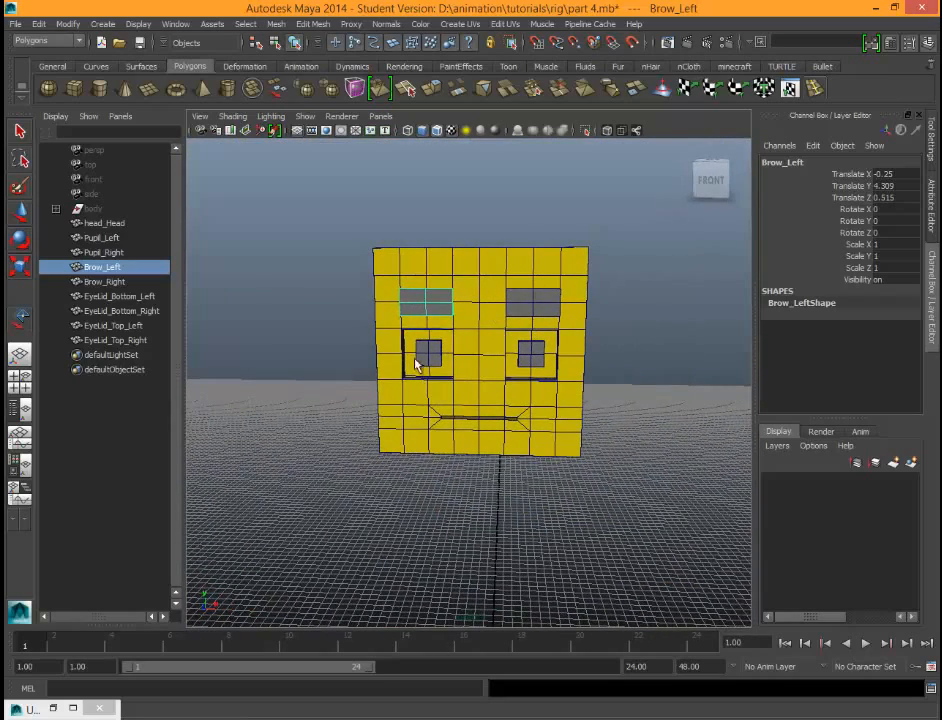
left_click(108, 281)
left_click(113, 310)
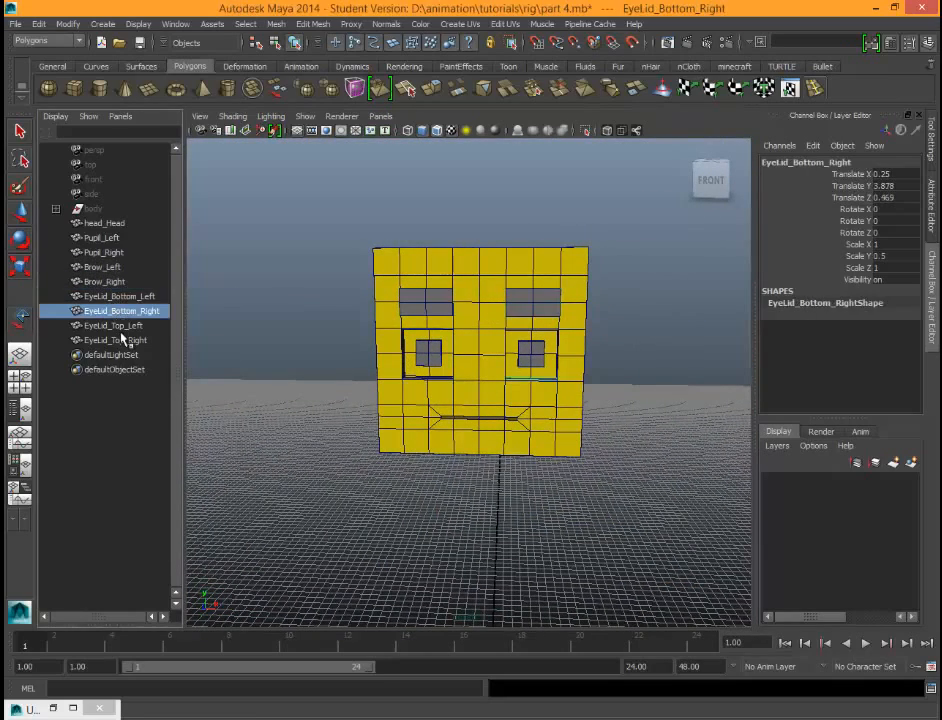
left_click(115, 340)
left_click(115, 296)
left_click(103, 267)
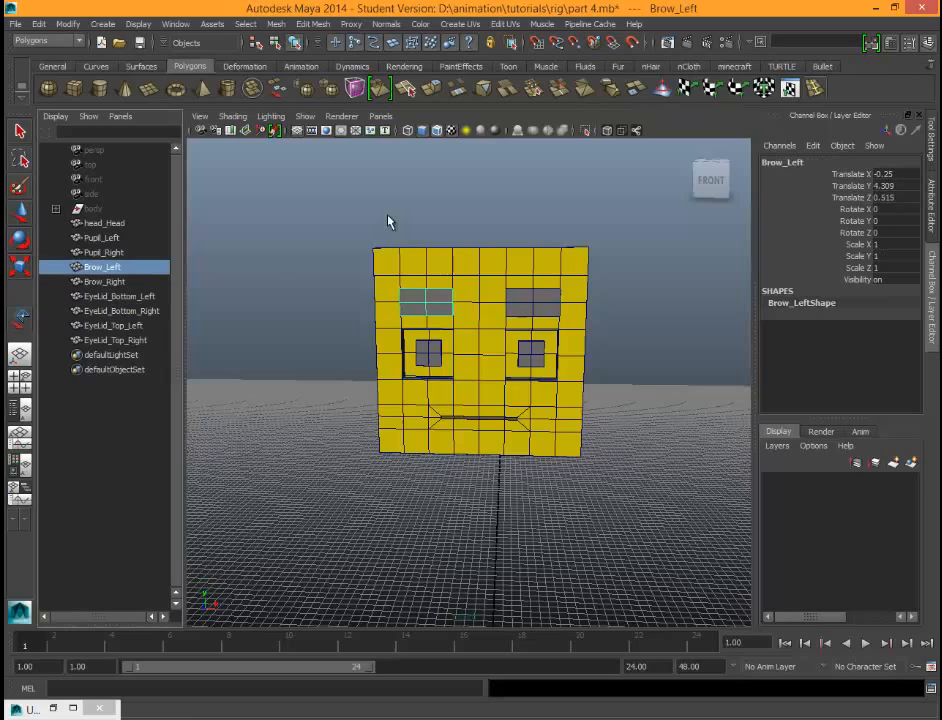
Step: Open the UV Texture Editor and examine the UV layout of head_Head relative to the yellow texture square
left_click(790, 88)
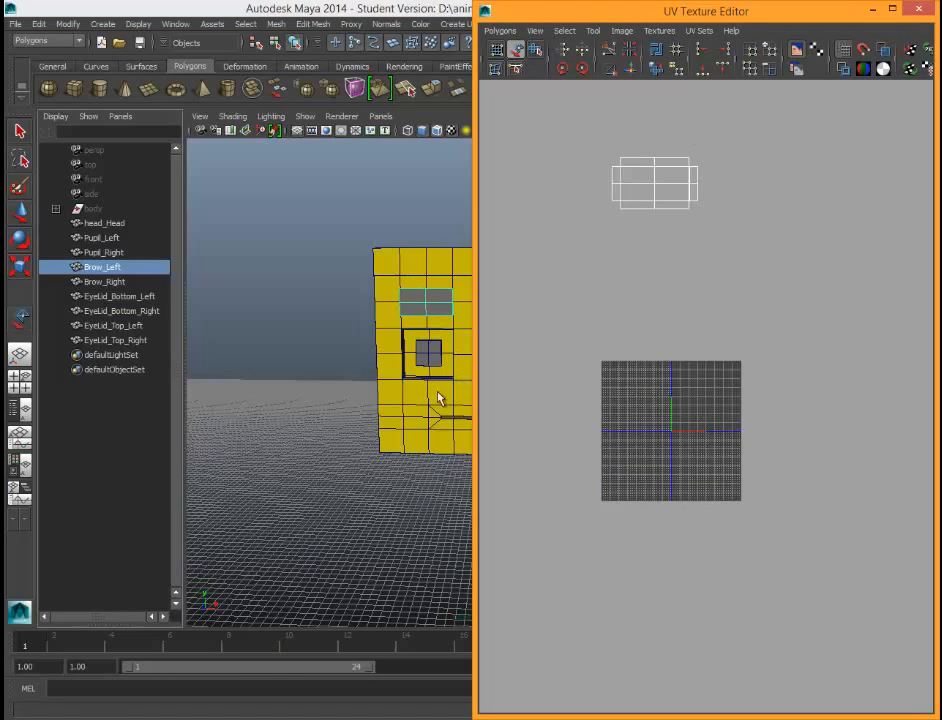
left_click(412, 261)
scroll(658, 419, "up", 10)
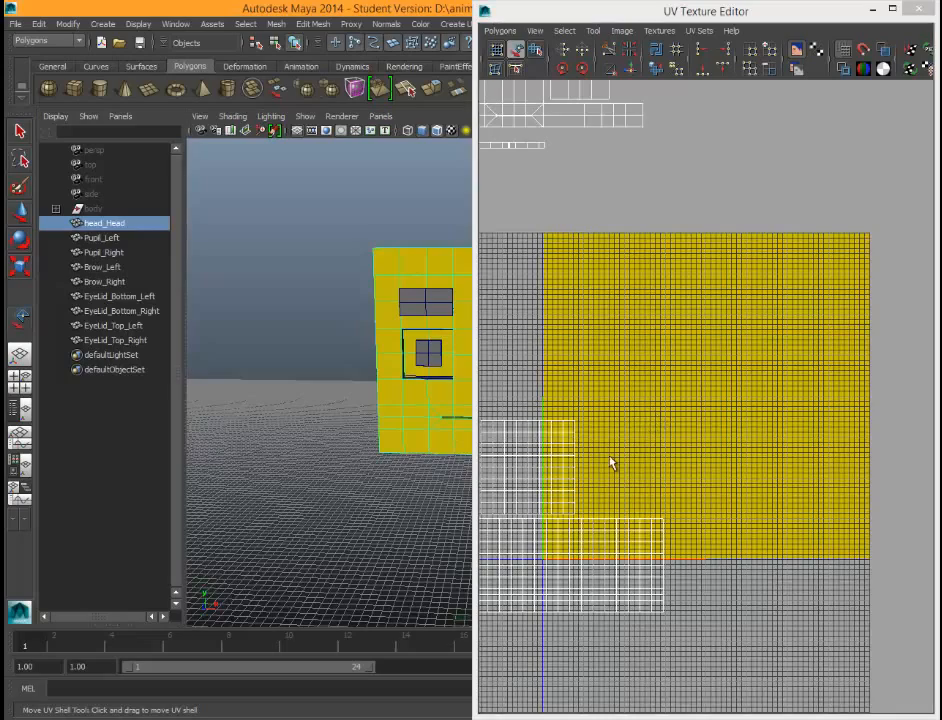
middle_click_drag(612, 461, 800, 420, "alt")
right_click_drag(800, 420, 743, 350, "alt")
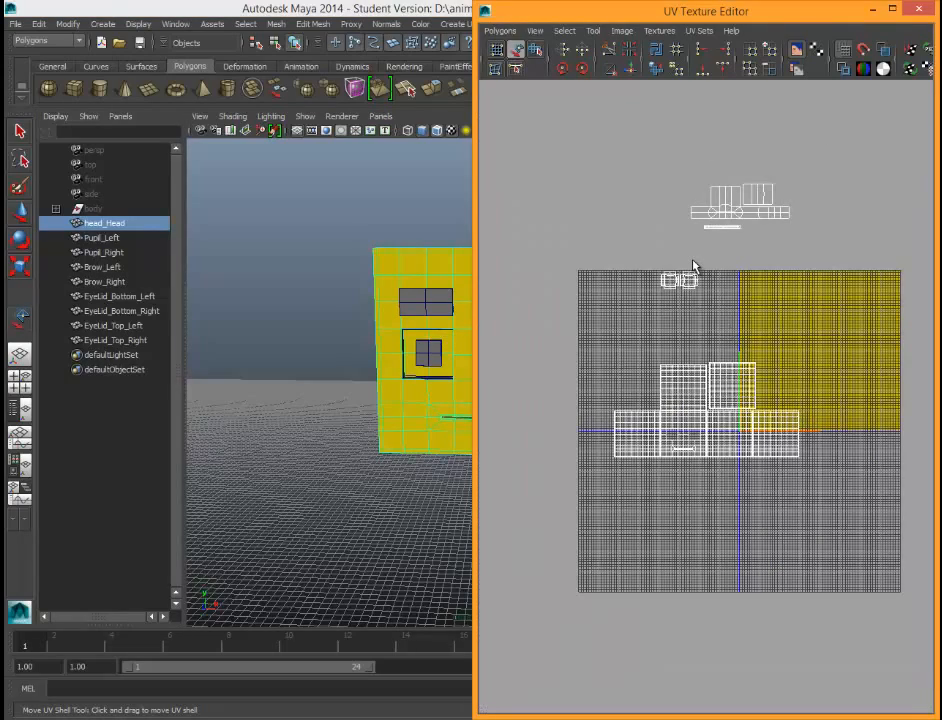
scroll(700, 460, "up", 2)
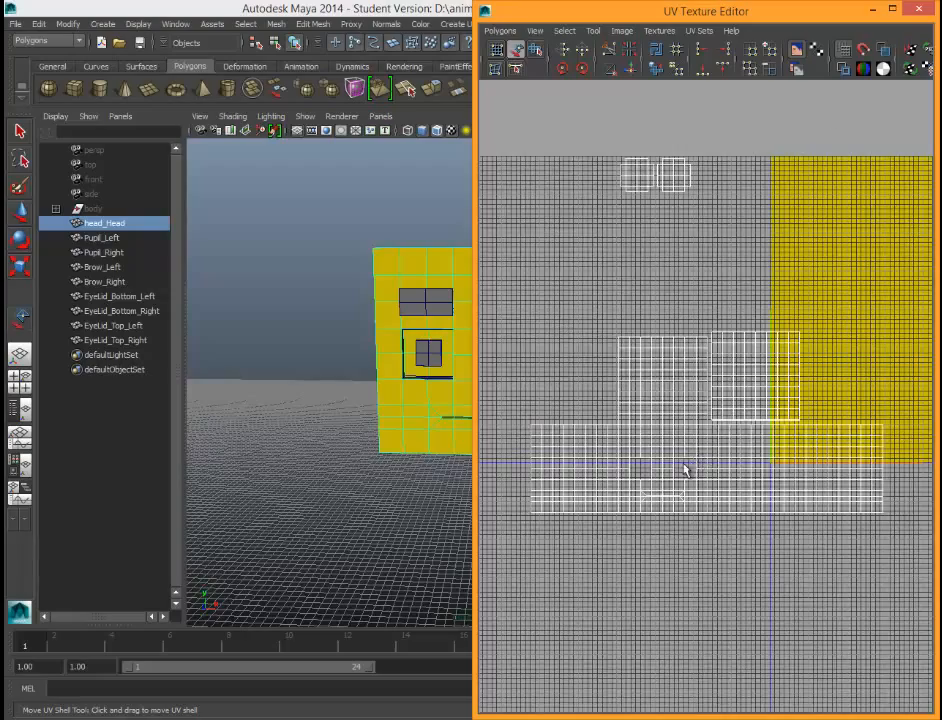
scroll(620, 515, "down", 1)
scroll(616, 506, "up", 4)
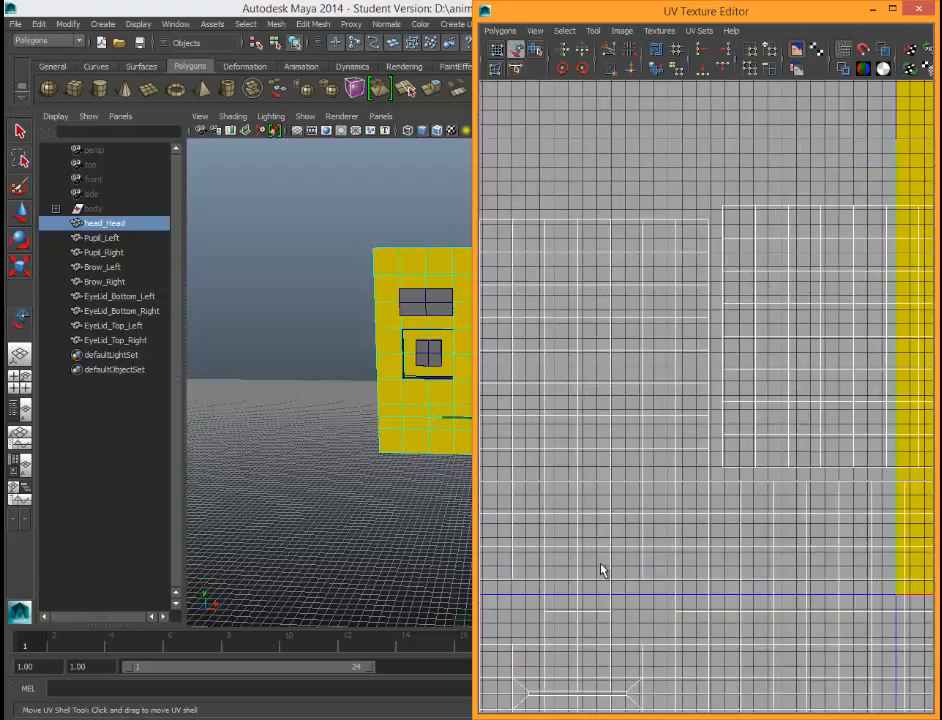
middle_click_drag(588, 592, 653, 373, "alt")
scroll(667, 388, "down", 6)
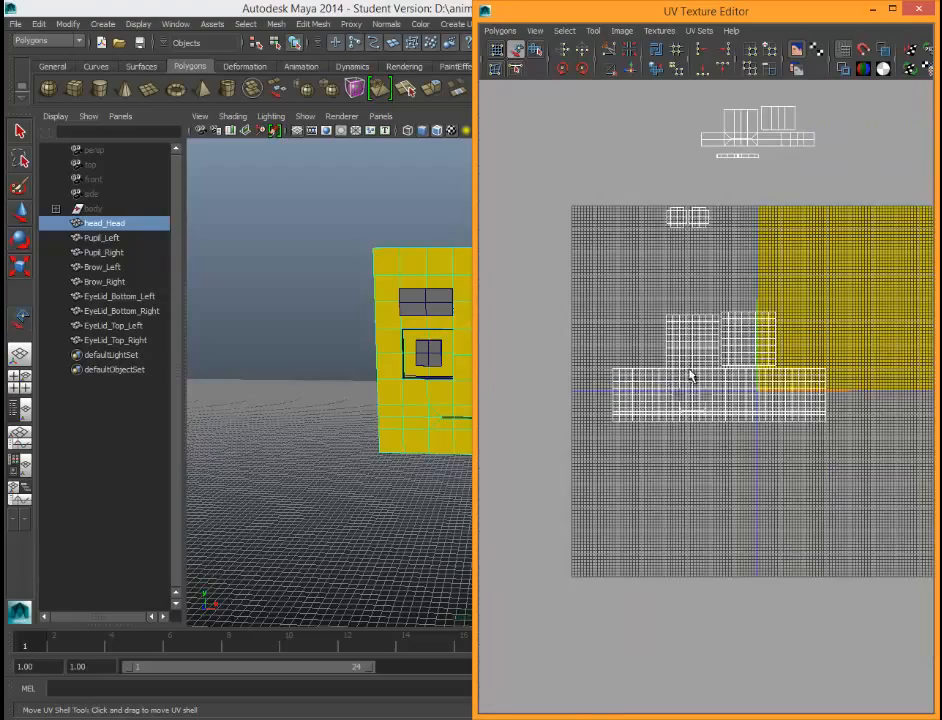
middle_click_drag(781, 310, 631, 384, "alt")
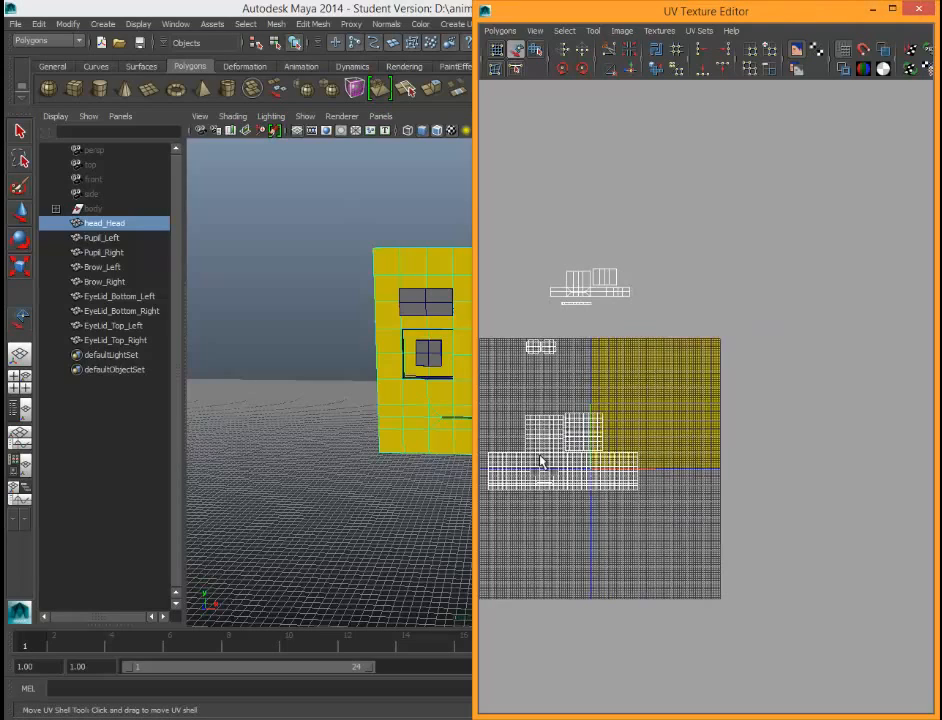
Step: Select the head with all its pupil, brow and eyelid pieces and prepare to move their UV shells in a maximized UV Texture Editor
left_click(872, 9)
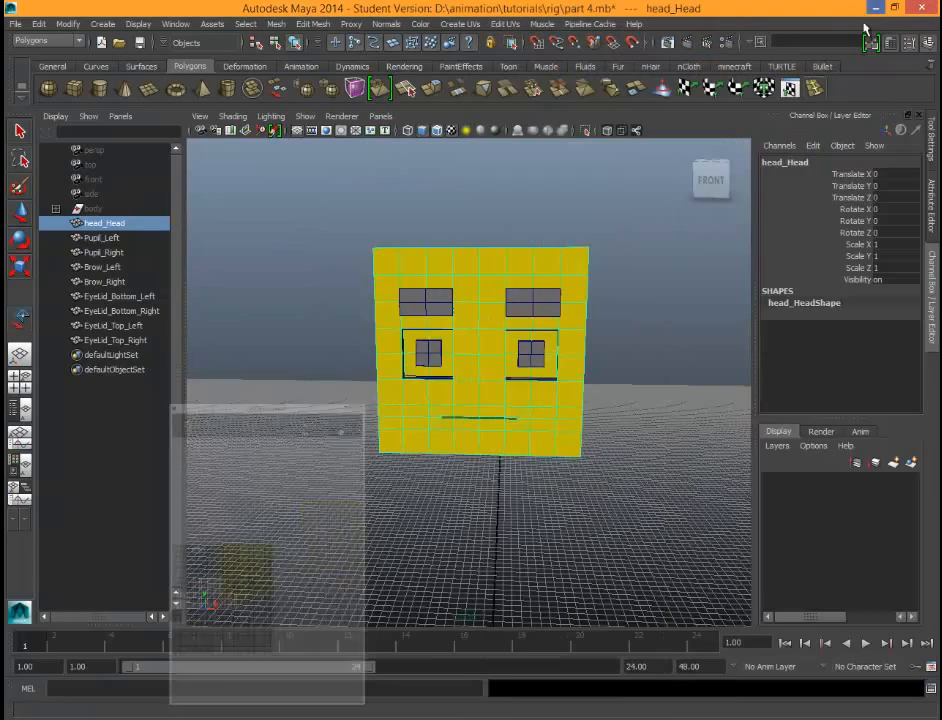
mouse_move(603, 341)
left_mouse_down("alt")
mouse_move(473, 313)
mouse_move(589, 269)
mouse_move(627, 301)
mouse_move(606, 361)
left_mouse_up("alt")
right_click_drag(631, 346, 508, 357, "alt")
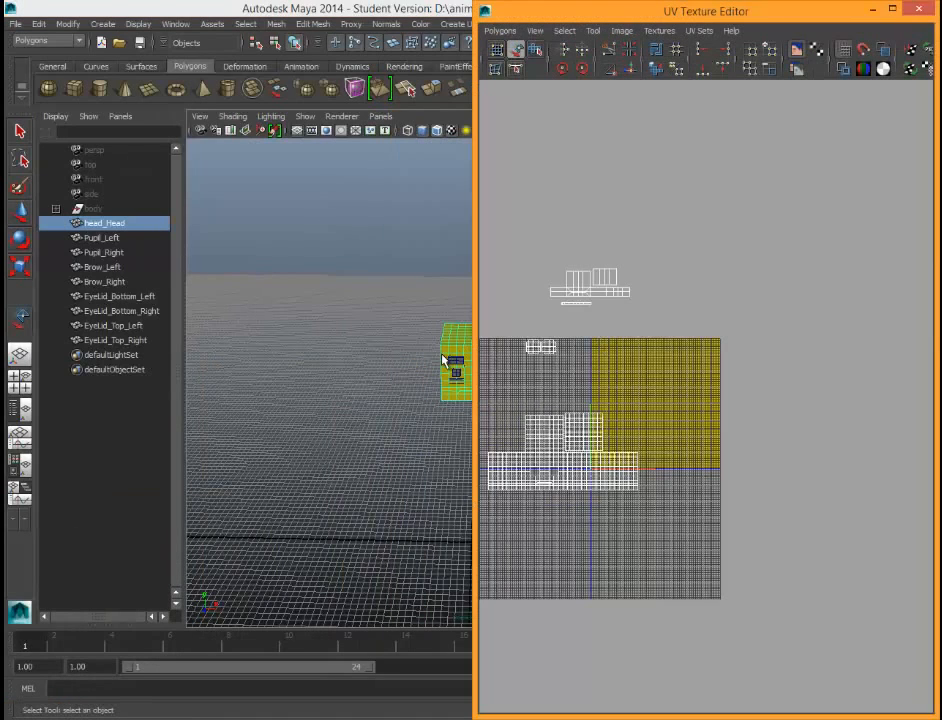
left_click_drag(442, 360, 332, 219, "alt")
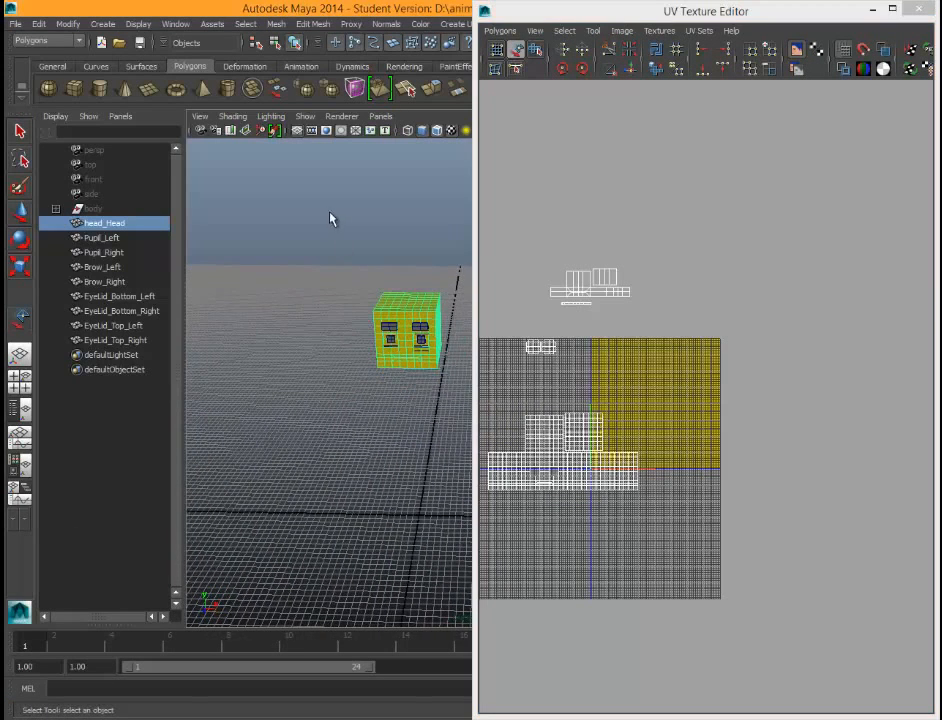
left_click_drag(392, 319, 444, 402)
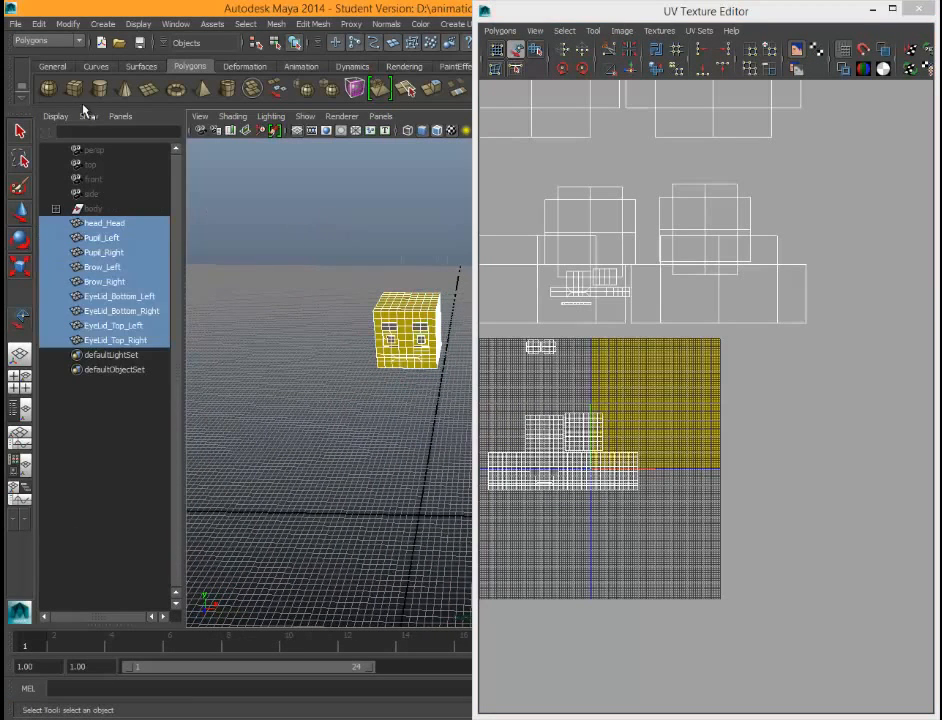
left_click(20, 212)
left_click(516, 52)
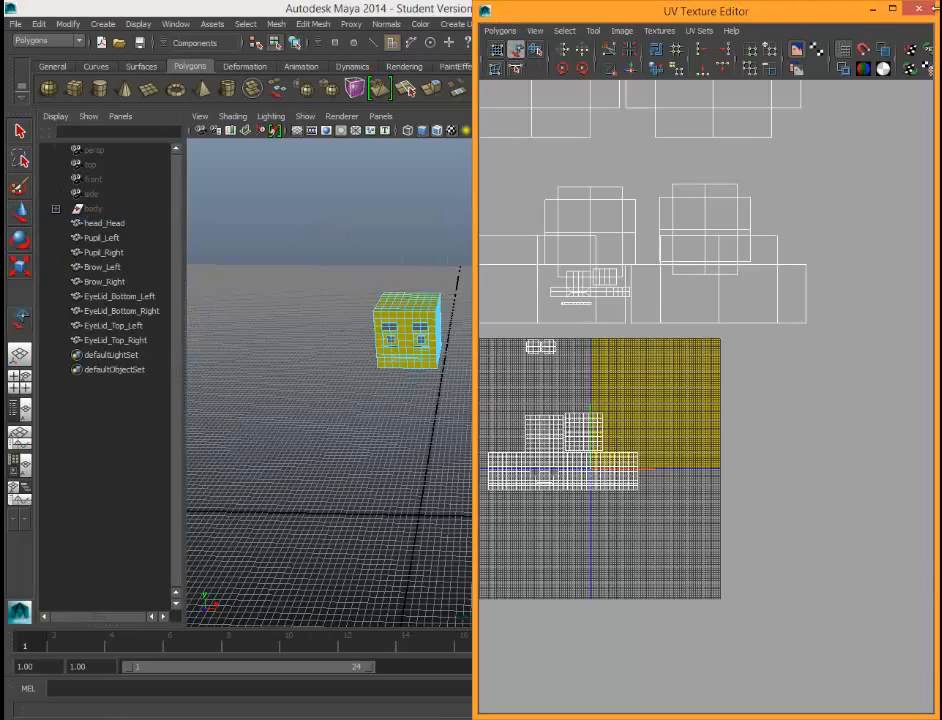
double_click(670, 12)
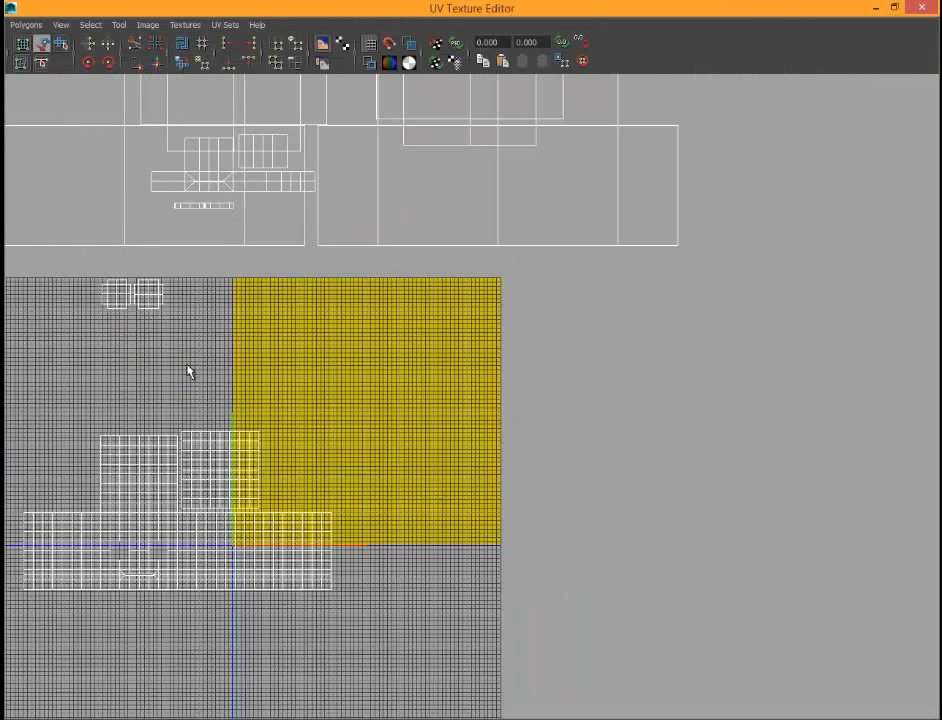
Step: Try moving the four large UV shells nearest the grid off to its side, and place them back above it
scroll(353, 340, "down", 4)
left_click(486, 274)
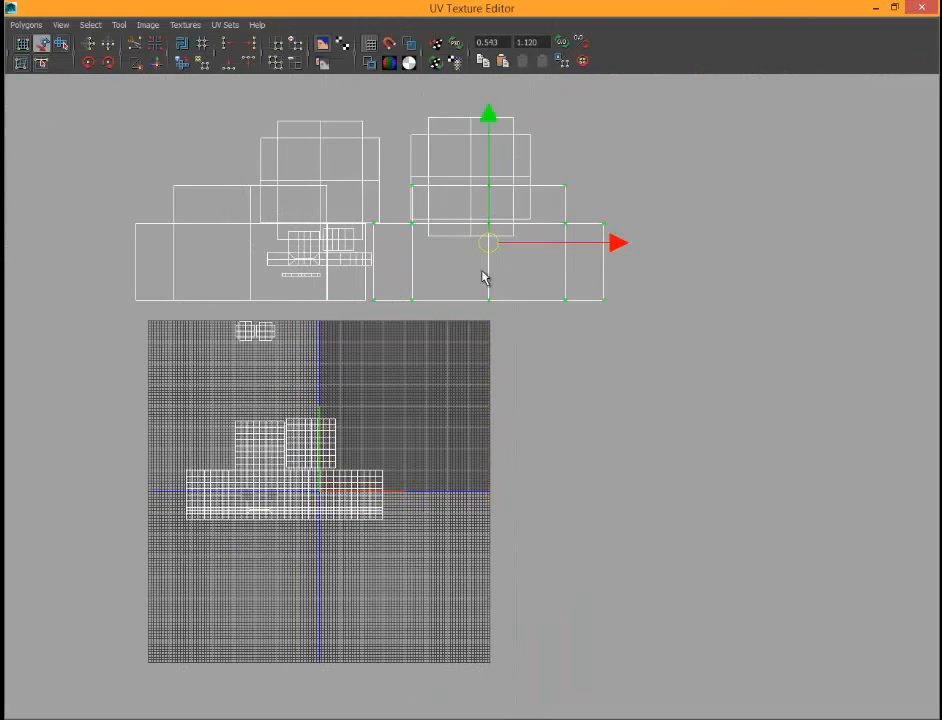
left_click(233, 244, "shift")
left_click(430, 203, "shift")
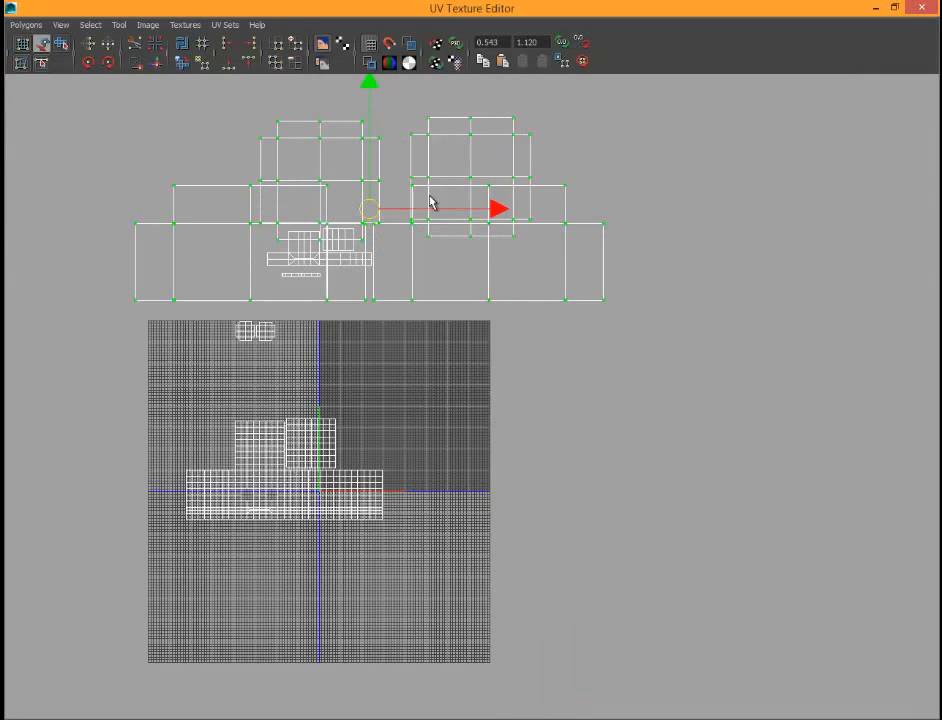
left_click_drag(369, 209, 631, 320)
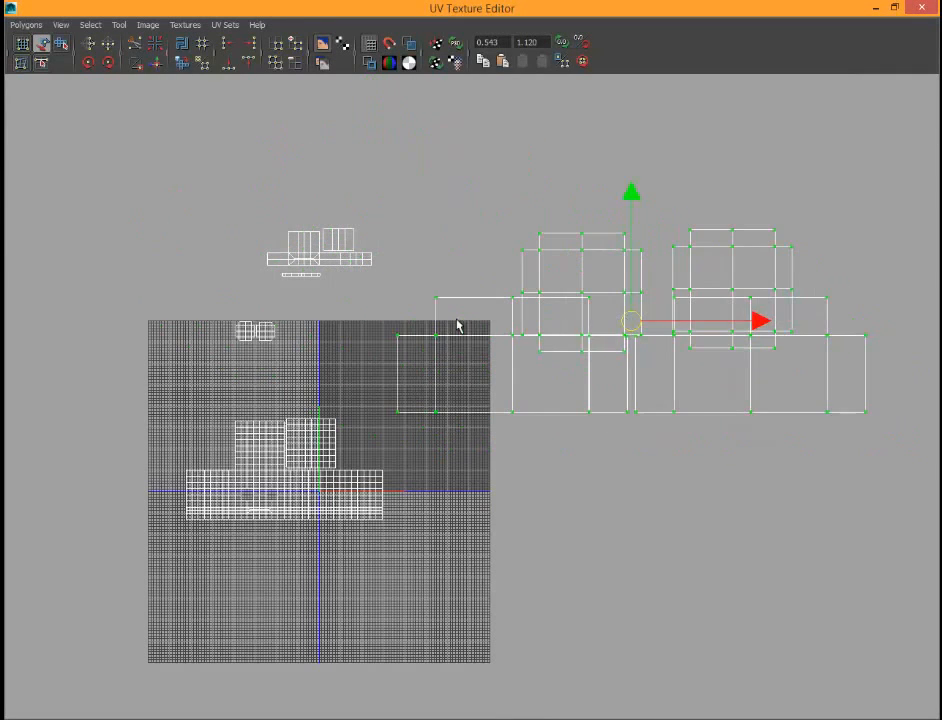
scroll(446, 314, "down", 2)
scroll(446, 316, "down", 4)
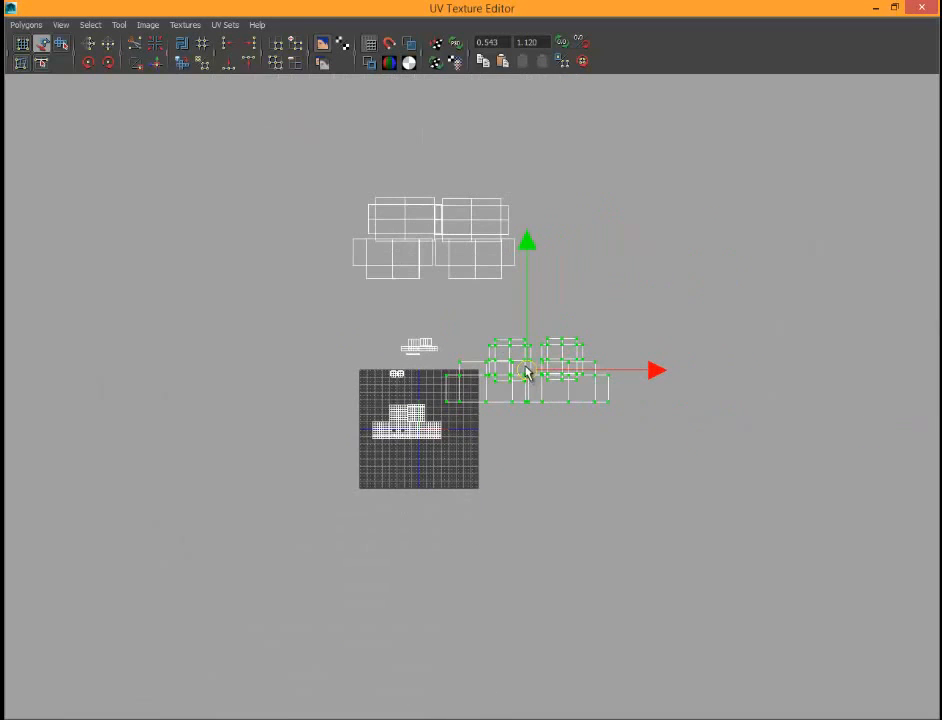
left_click_drag(527, 372, 431, 320)
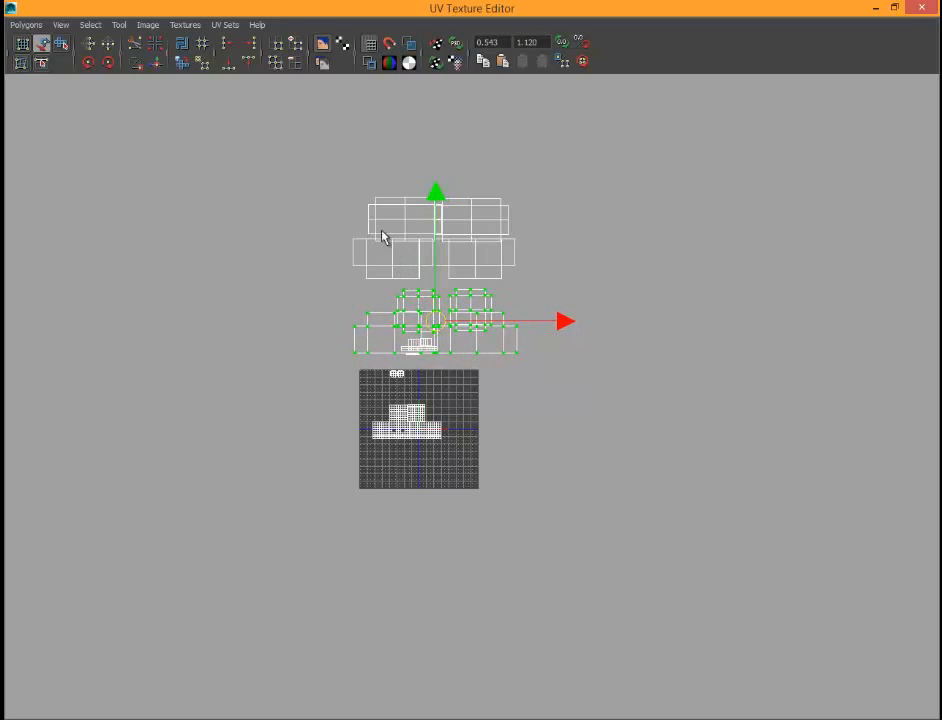
Step: Move all the large pupil, brow and eyelid UV shells together into the empty area to the right of the UV grid
left_click_drag(343, 177, 570, 330)
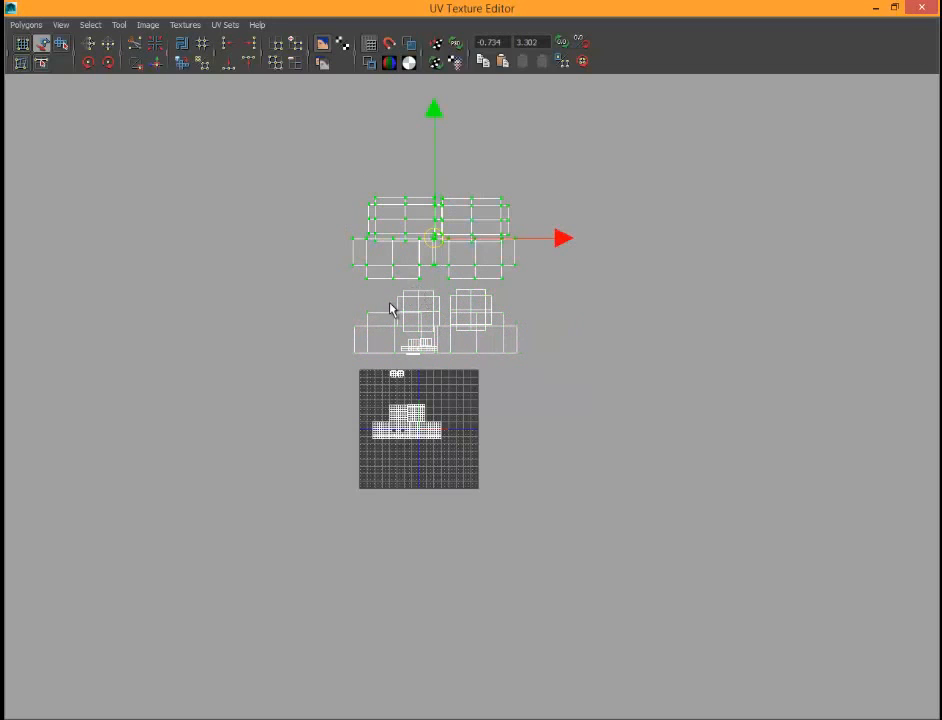
left_click(434, 305, "shift")
left_click(466, 307, "shift")
left_click(404, 326, "shift")
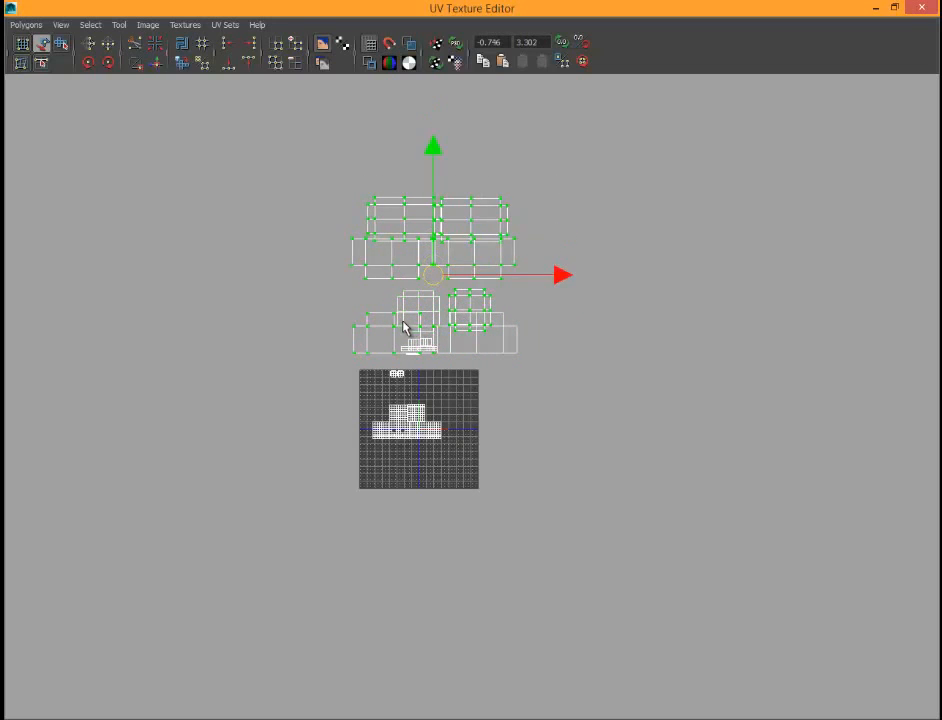
left_click(425, 321, "shift")
left_click(469, 344, "shift")
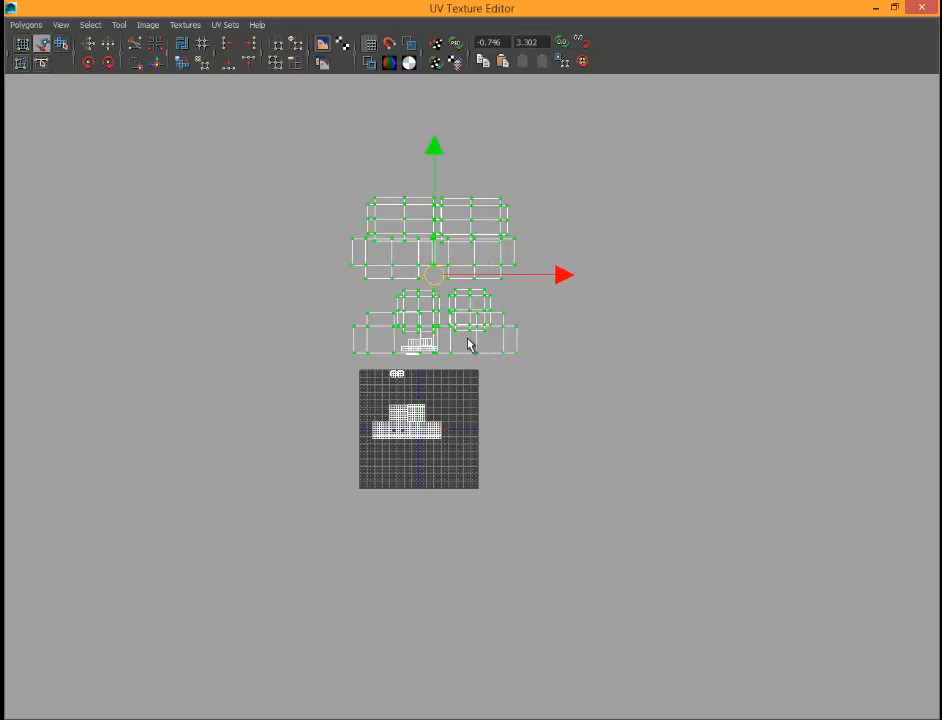
left_click_drag(436, 285, 555, 437)
scroll(555, 437, "up", 4)
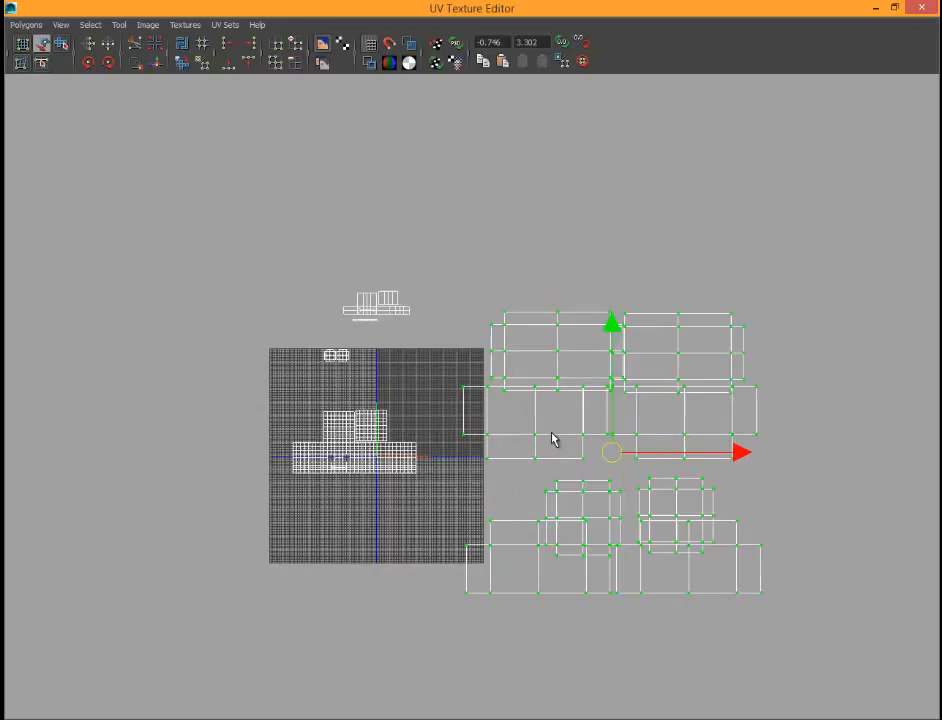
scroll(736, 444, "up", 1)
left_click_drag(736, 444, 754, 432)
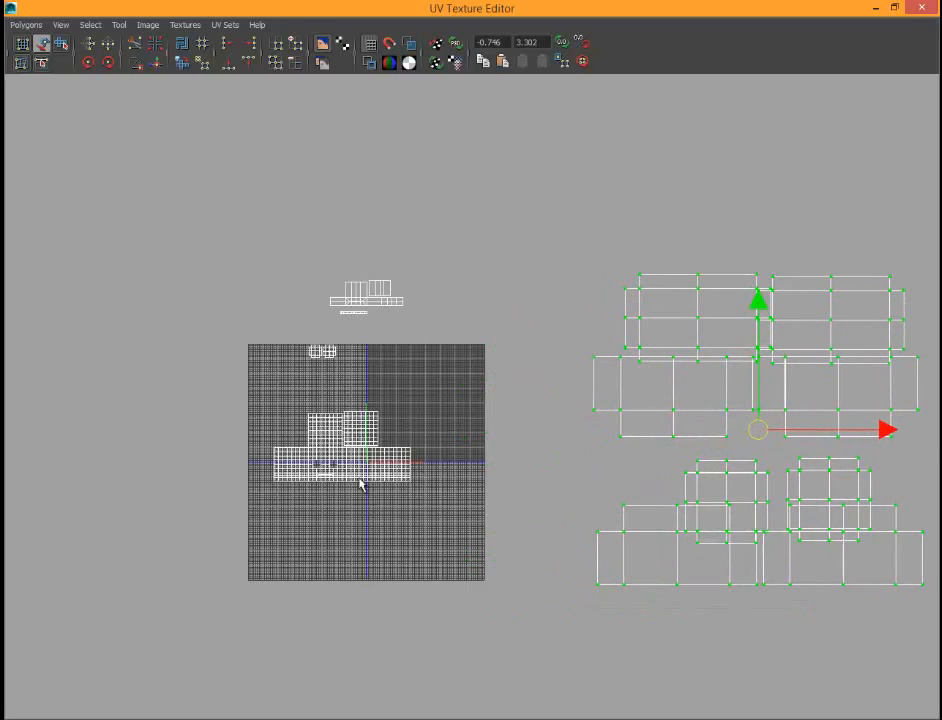
Step: Move the head's three groups of UV shells, the large main group, the mid-sized group and the small pair, onto the yellow texture square
scroll(362, 485, "up", 2)
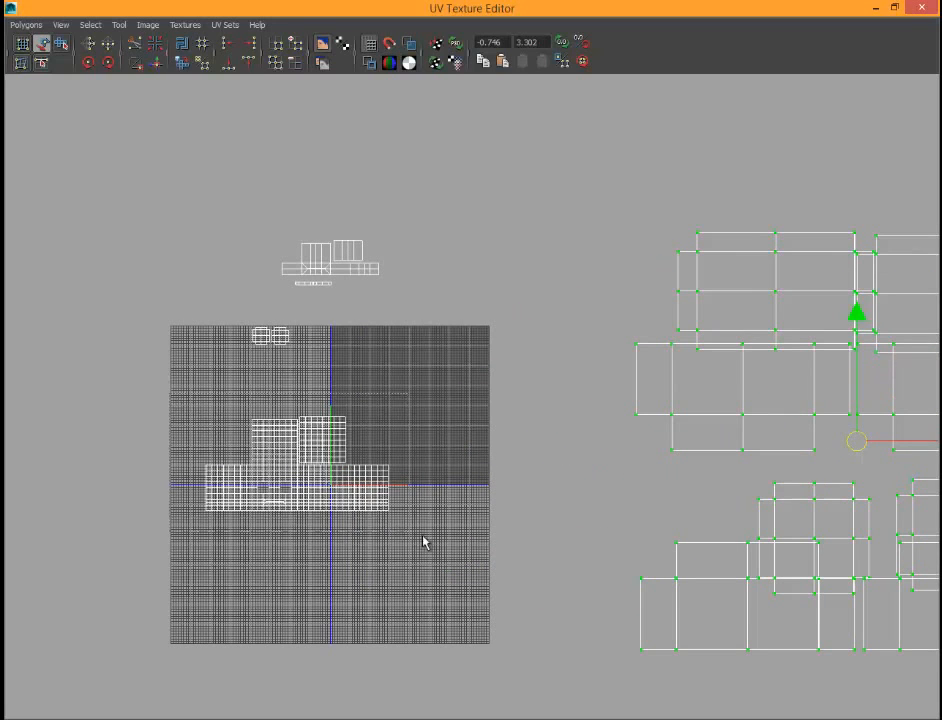
left_click(329, 465)
left_click_drag(292, 466, 420, 348)
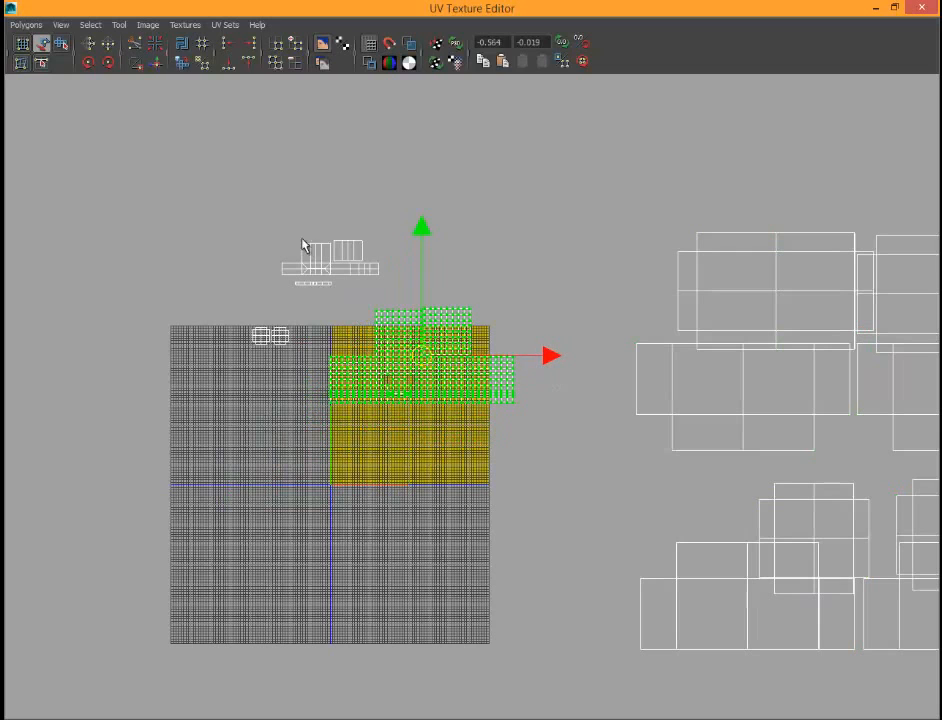
left_click_drag(275, 223, 402, 300)
left_click_drag(330, 270, 383, 432)
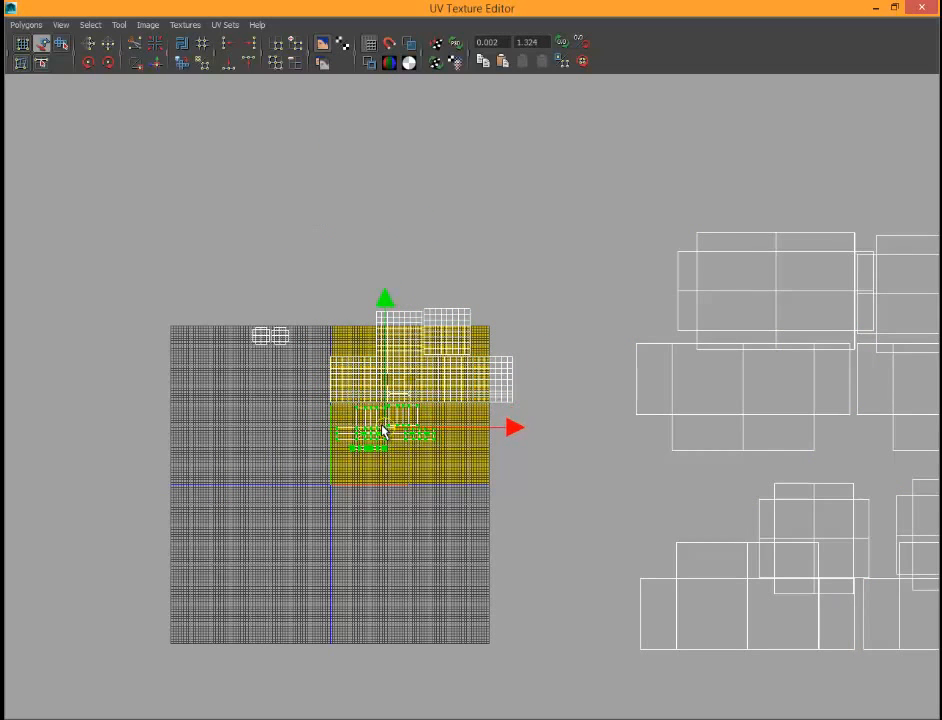
left_click(270, 335)
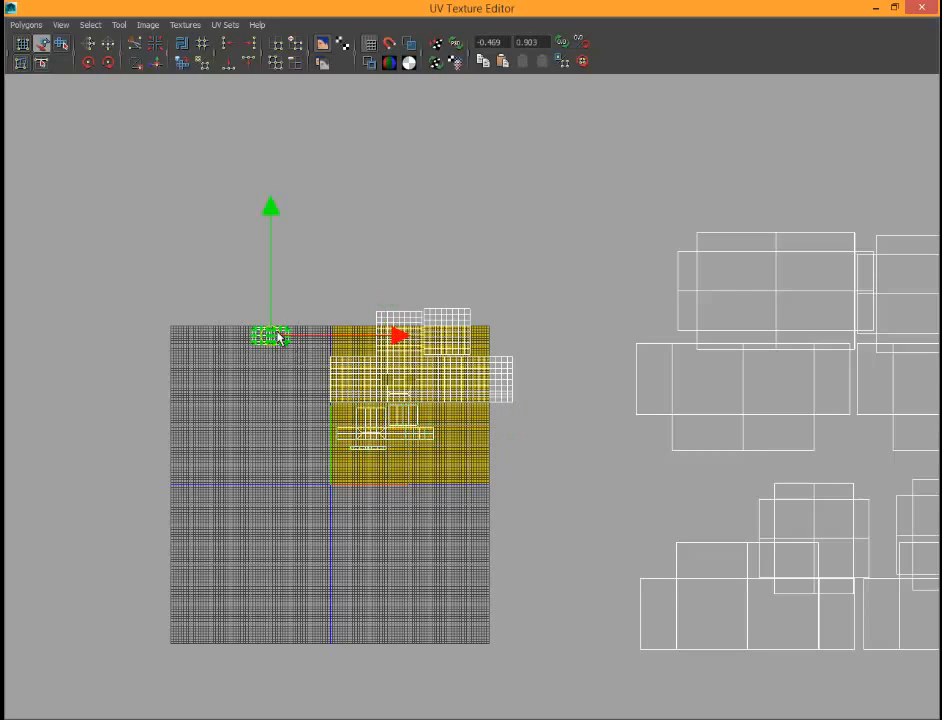
left_click_drag(270, 335, 355, 340)
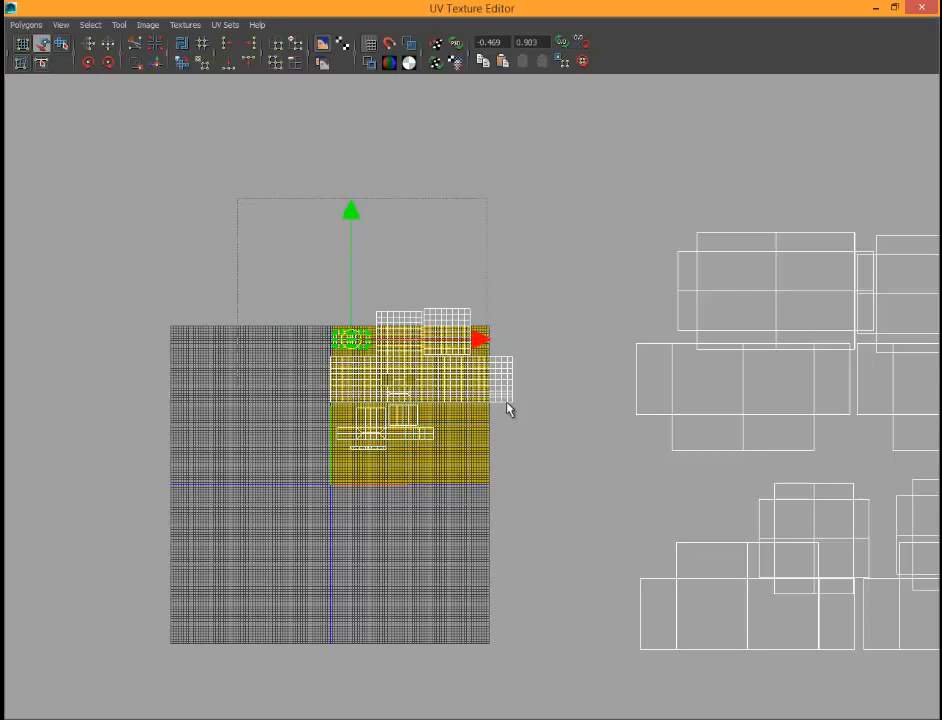
Step: Select all the head's UV shells and scale them down uniformly to fit inside the yellow texture square
left_click_drag(565, 476, 567, 495)
scroll(438, 432, "up", 5)
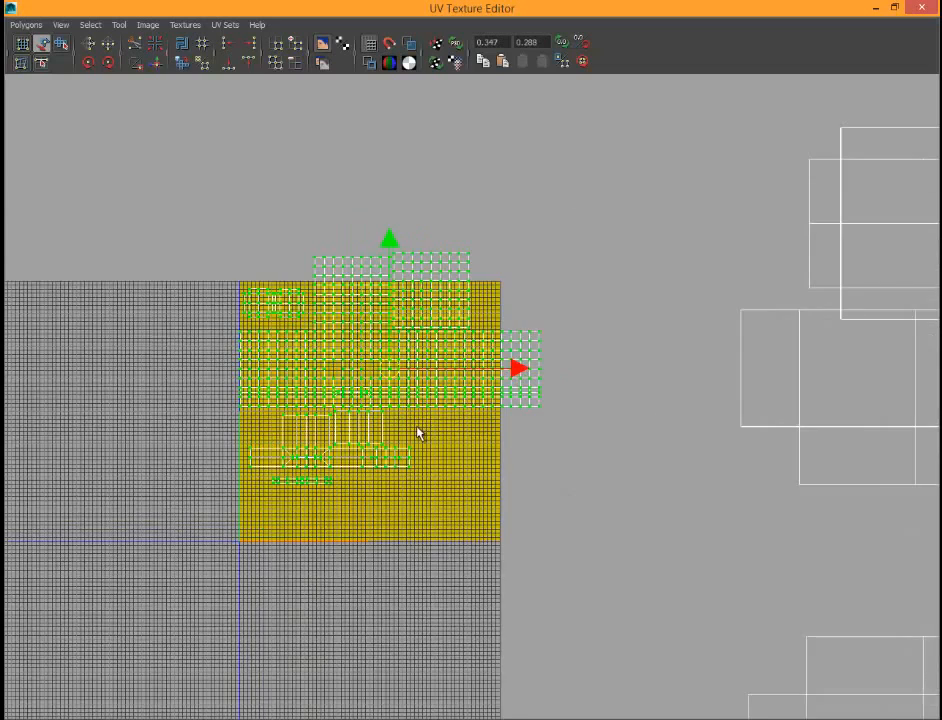
key("r")
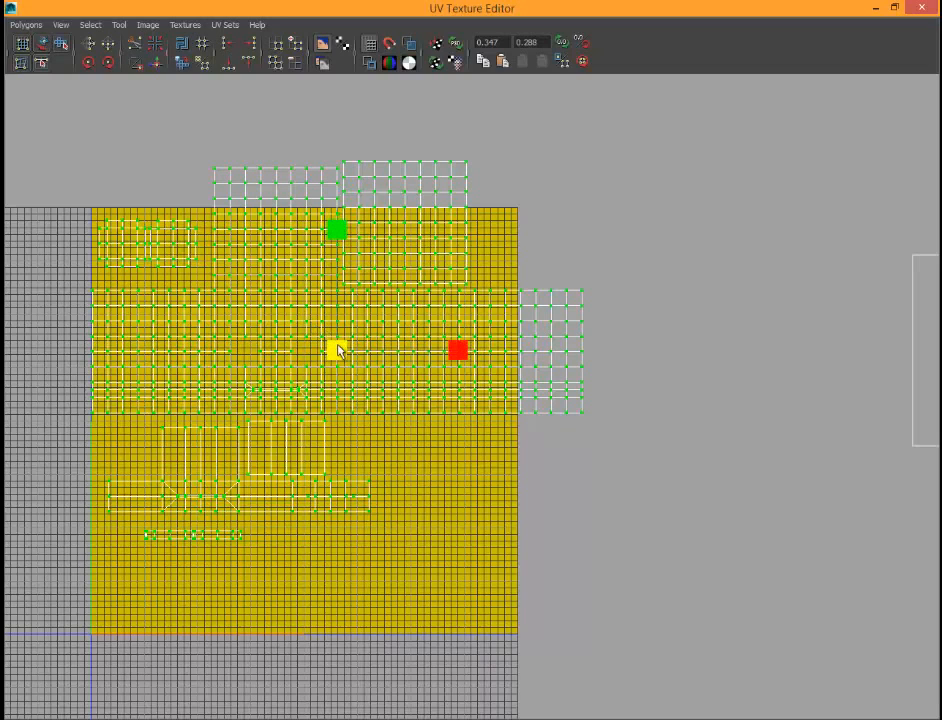
double_click(362, 14)
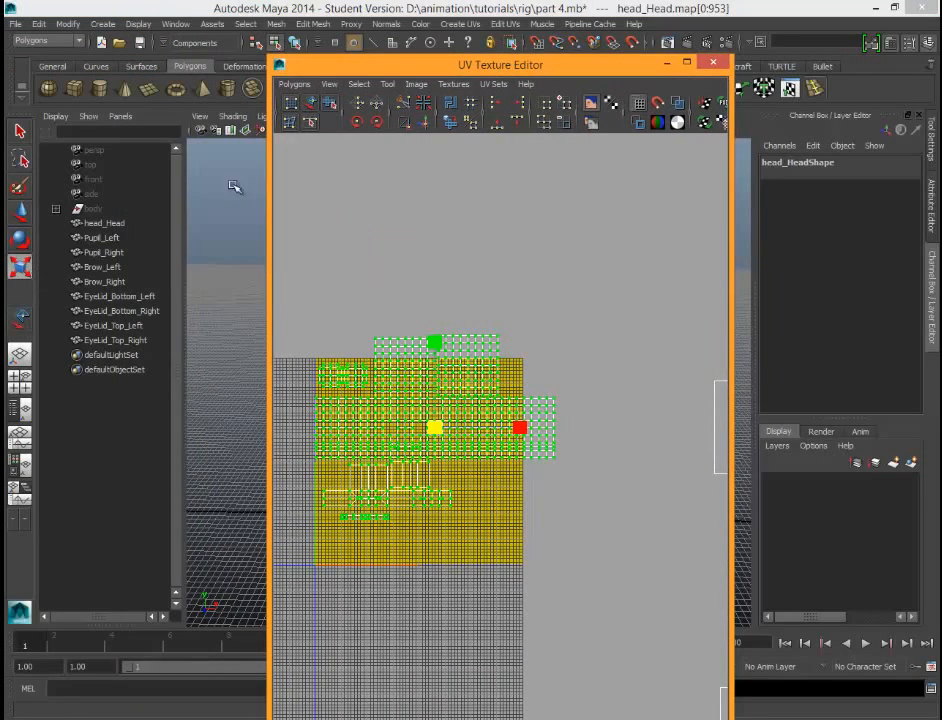
left_click(687, 63)
left_click_drag(323, 350, 259, 349)
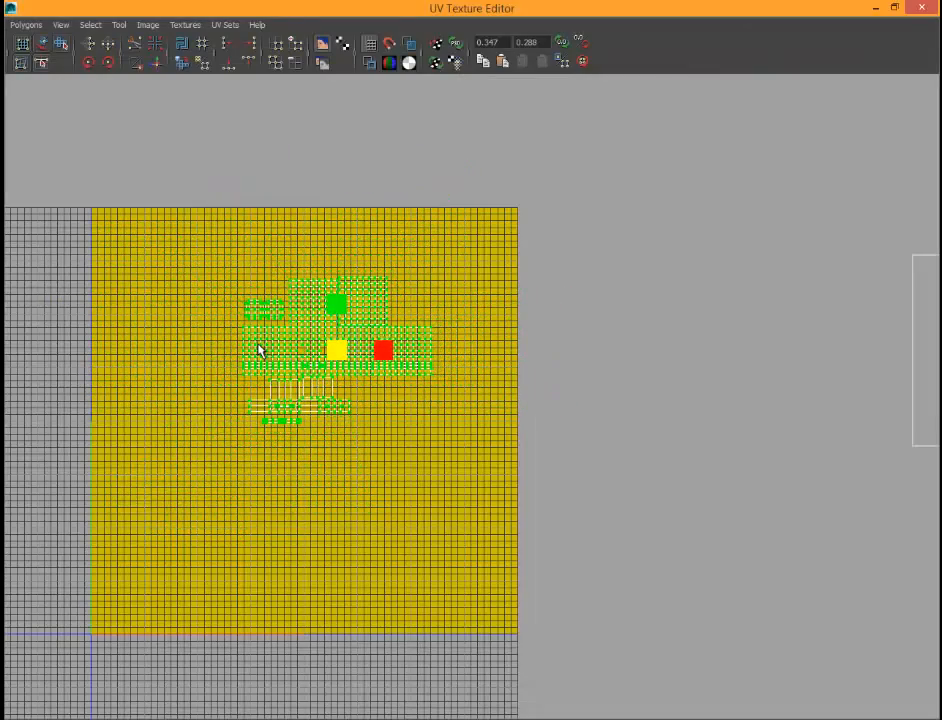
Step: Move all the head's UV shells together into the upper-left corner of the yellow texture square
key("w")
left_click_drag(330, 353, 201, 298)
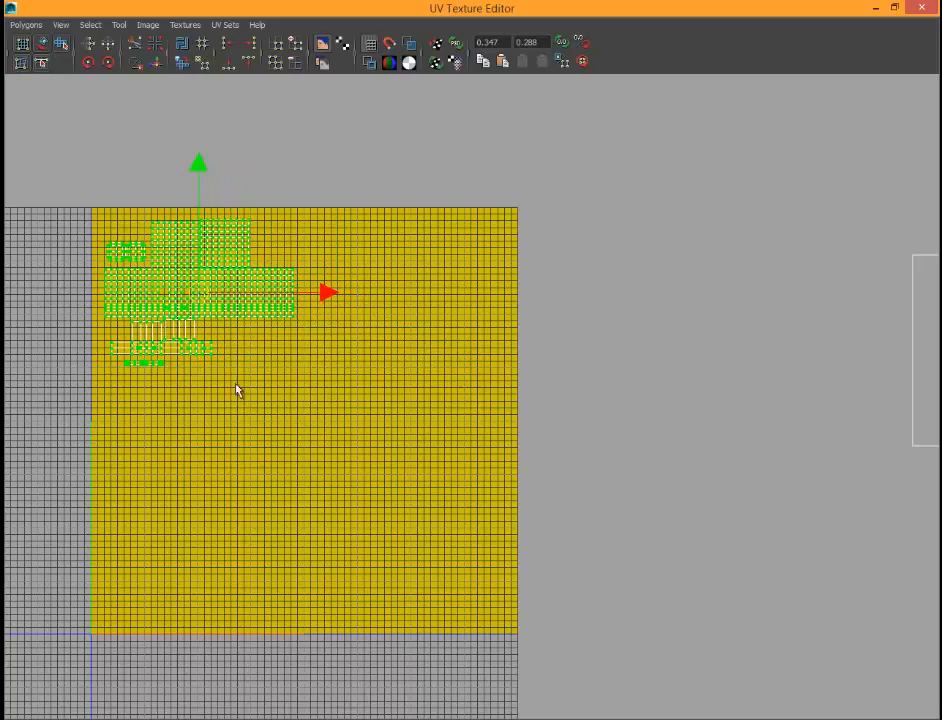
scroll(198, 377, "up", 1)
middle_click_drag(198, 377, 540, 564, "alt")
scroll(437, 497, "up", 2)
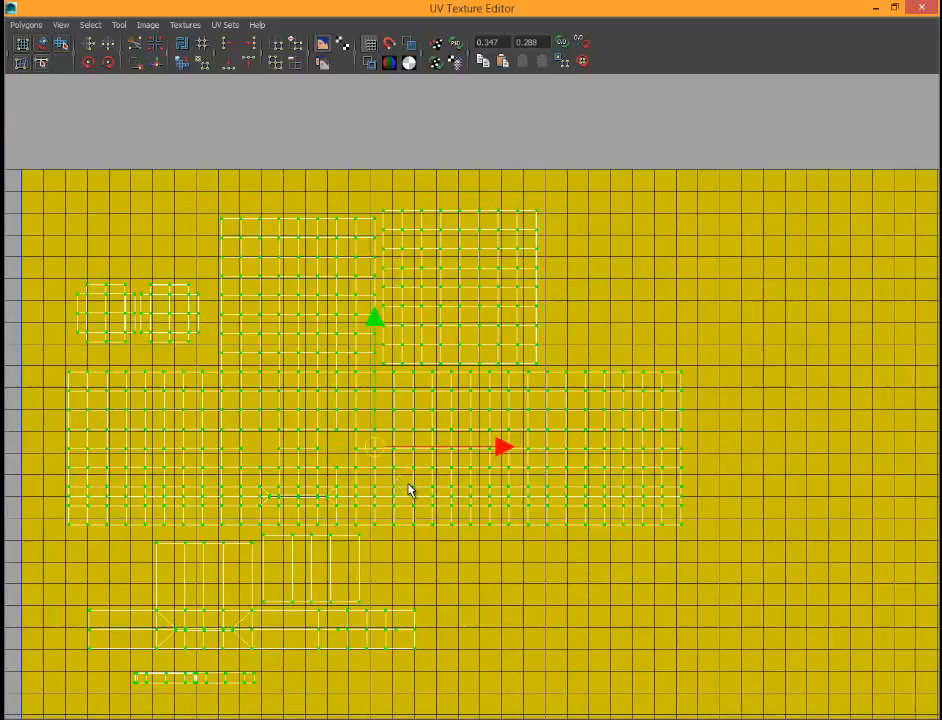
left_click_drag(370, 437, 393, 429)
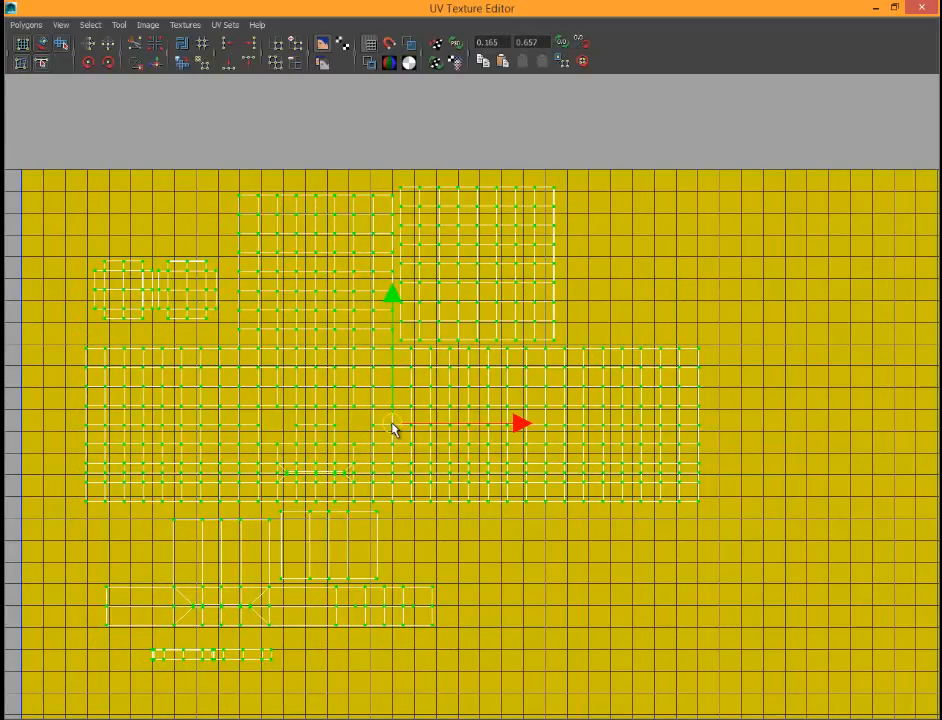
Step: Enlarge the head's UV shells slightly and adjust their position and height so the main shell's edges follow the texture grid lines
mouse_move(393, 429)
left_mouse_down()
mouse_move(393, 440)
mouse_move(407, 440)
left_mouse_up()
key("r")
key("w")
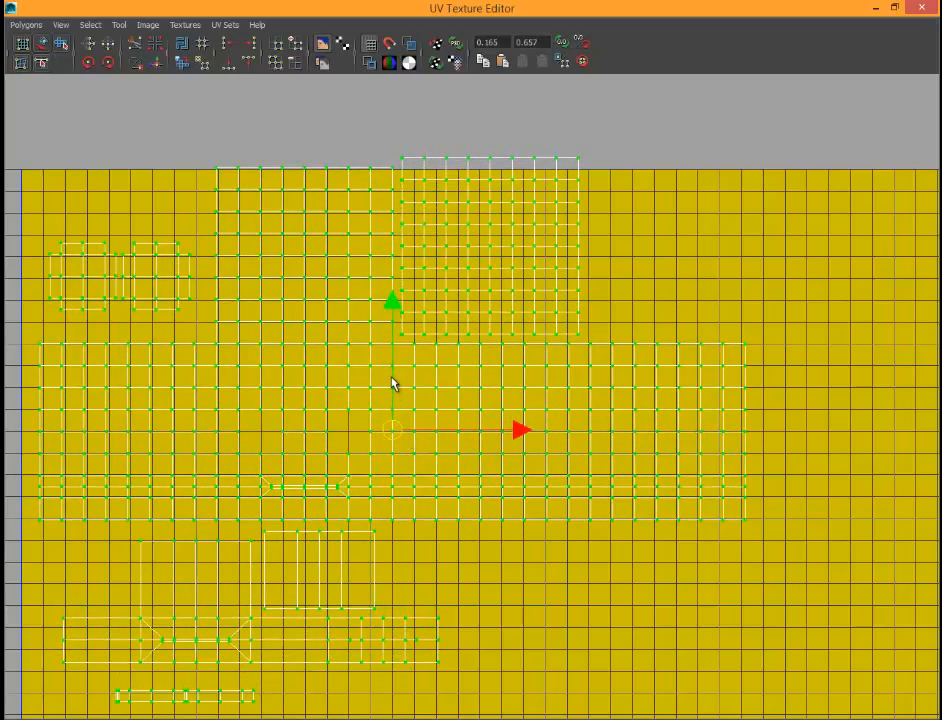
left_click_drag(391, 382, 397, 425)
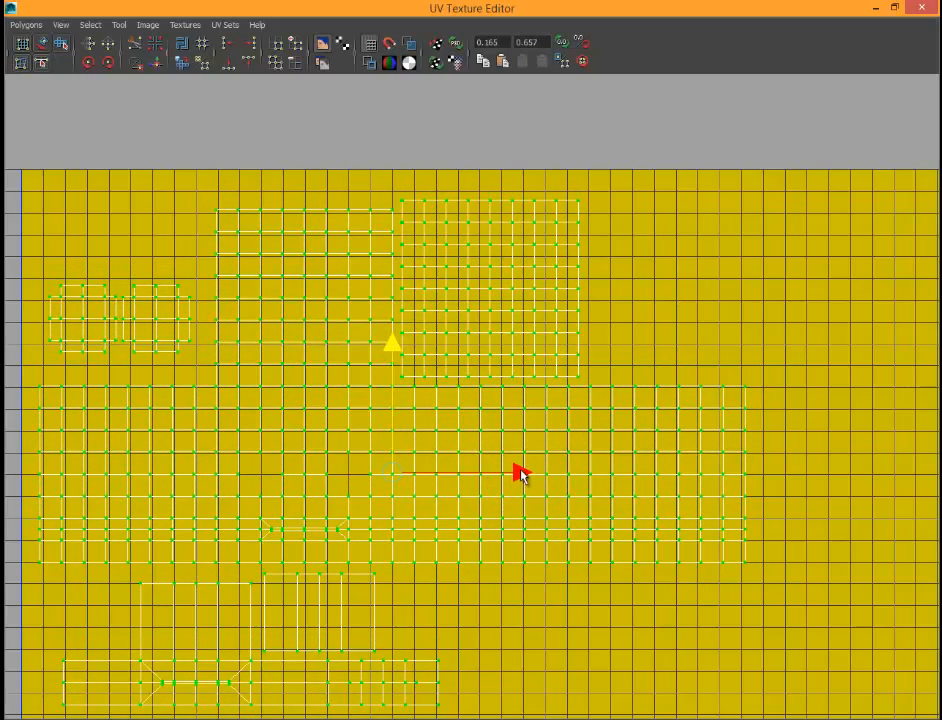
mouse_move(521, 474)
left_mouse_down()
mouse_move(545, 476)
mouse_move(529, 474)
left_mouse_up()
key("r")
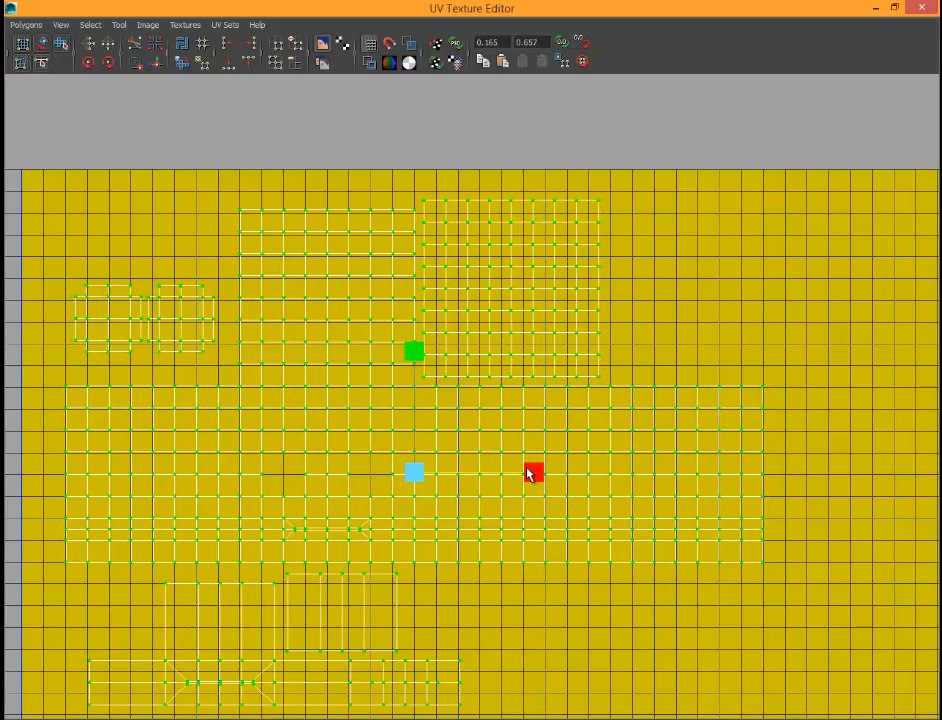
left_click_drag(421, 356, 419, 356)
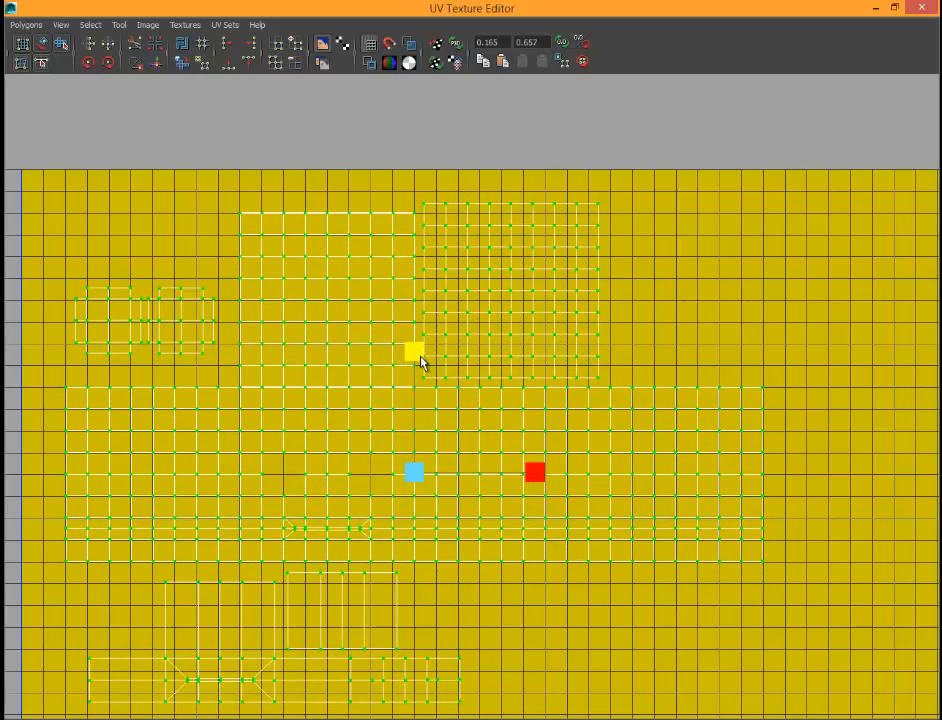
Step: Select all the large pupil, brow and eyelid UV shells beside the grid and scale them down uniformly
scroll(530, 507, "down", 2)
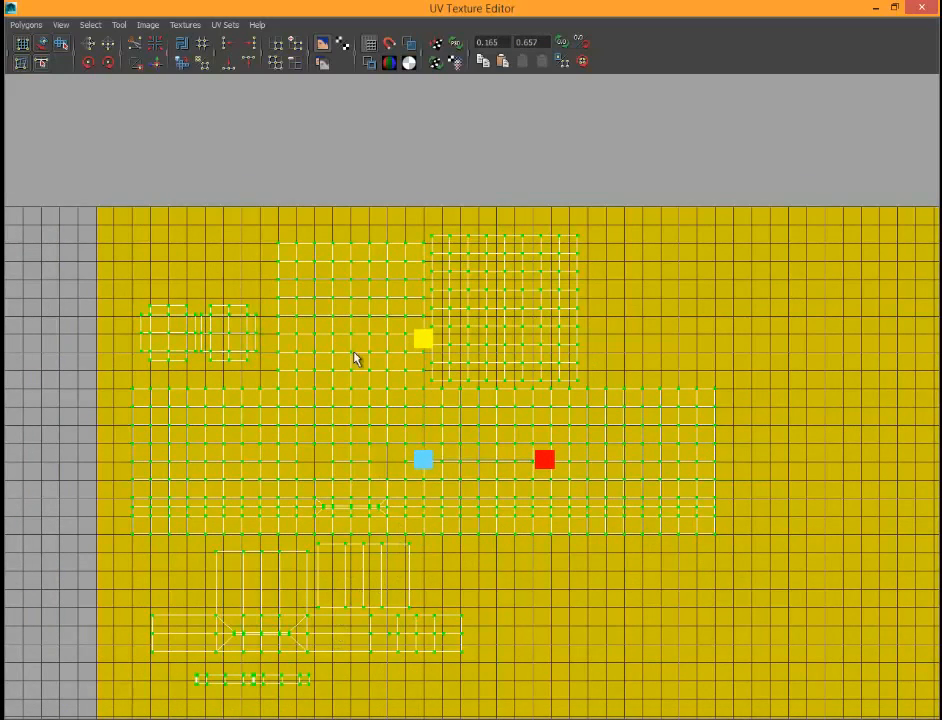
scroll(484, 400, "down", 2)
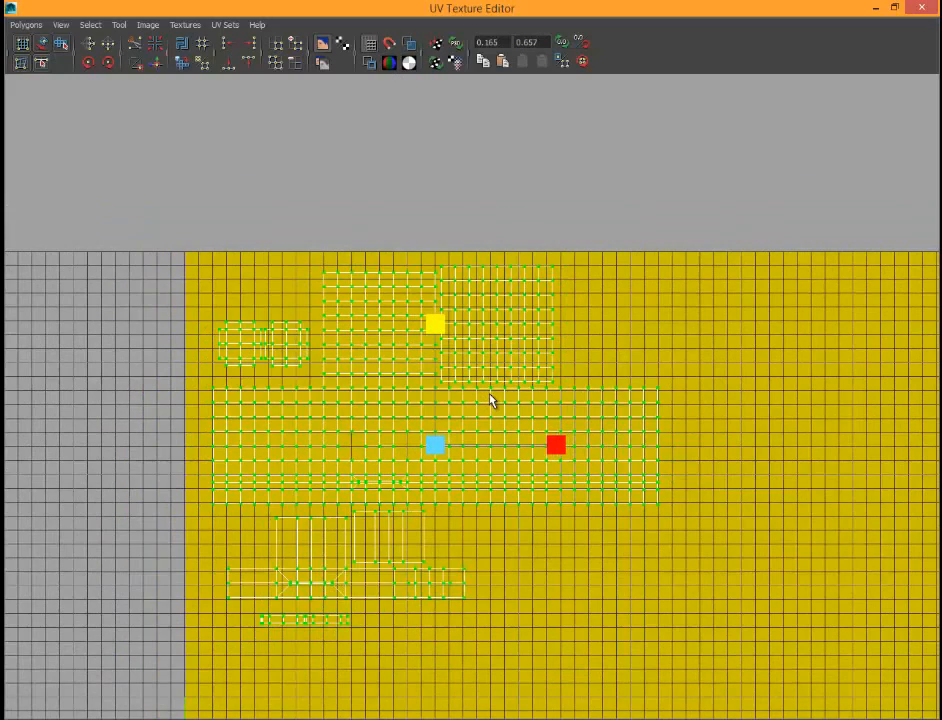
scroll(519, 402, "down", 5)
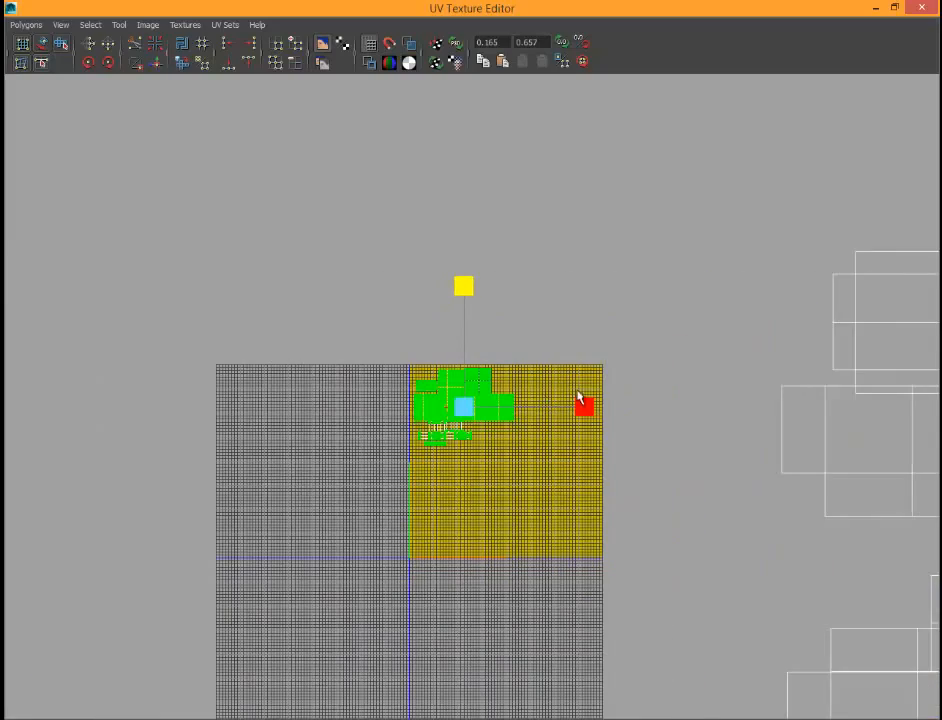
scroll(603, 444, "down", 2)
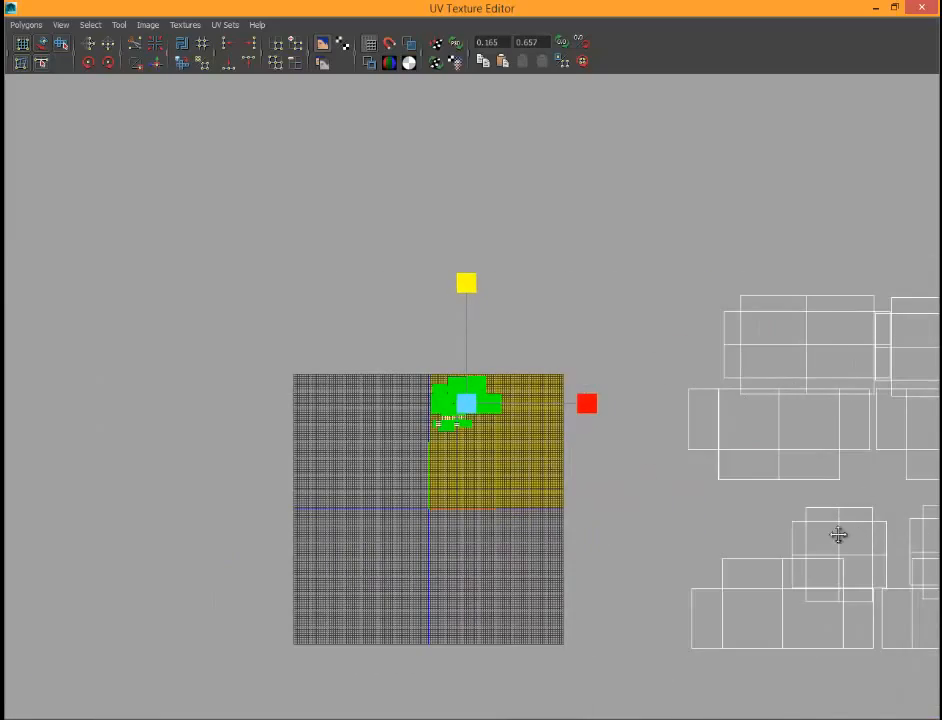
middle_click_drag(838, 535, 616, 478, "alt")
left_click_drag(436, 181, 913, 654)
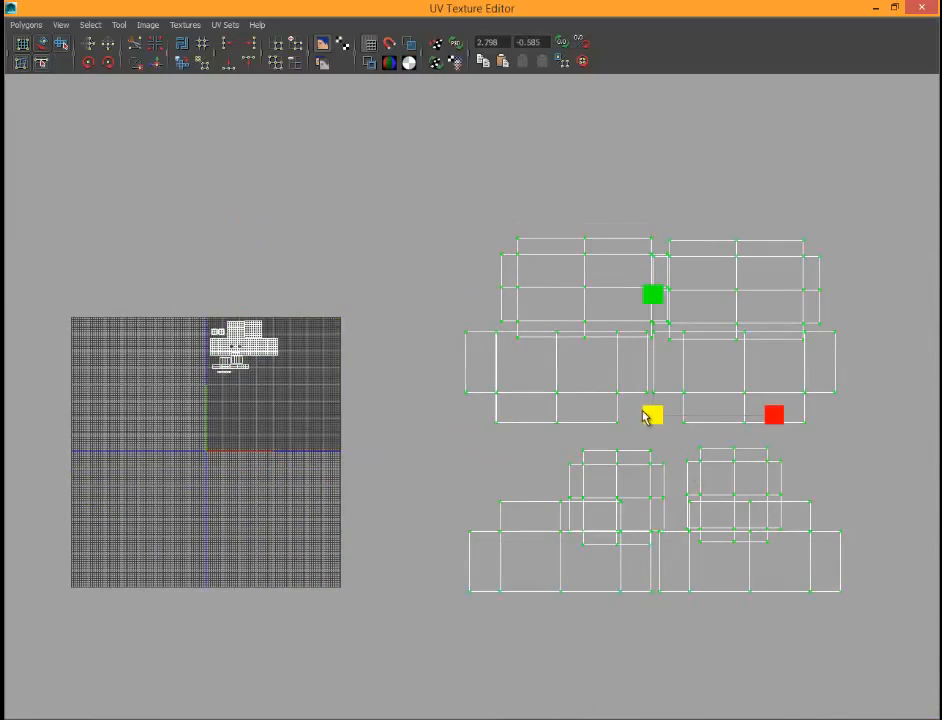
left_click_drag(652, 416, 555, 395)
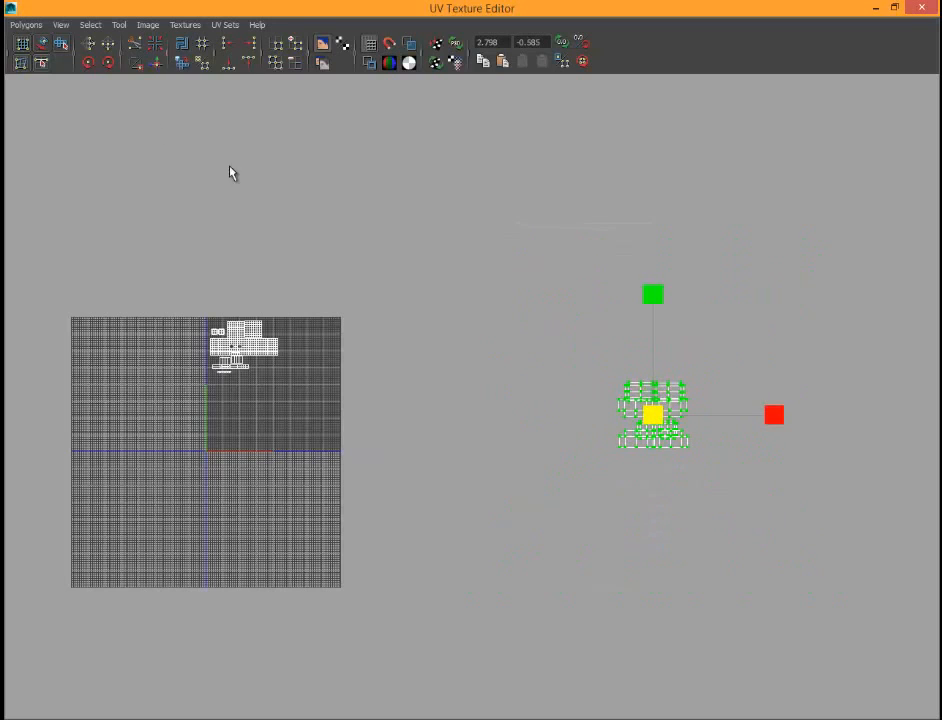
Step: Move the pupil, brow and eyelid shells into the texture square's upper-right corner and scale them down slightly to fit inside it
left_click(42, 44)
left_click_drag(660, 432, 287, 323)
key("r")
scroll(270, 356, "up", 6)
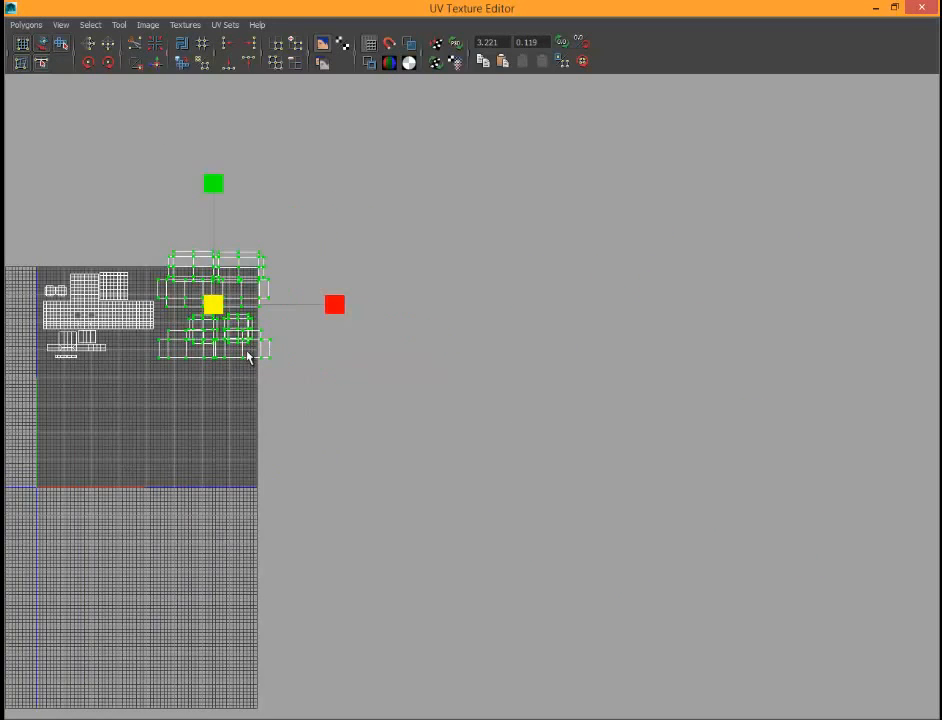
middle_click_drag(92, 394, 677, 550, "alt")
left_click_drag(600, 388, 550, 392)
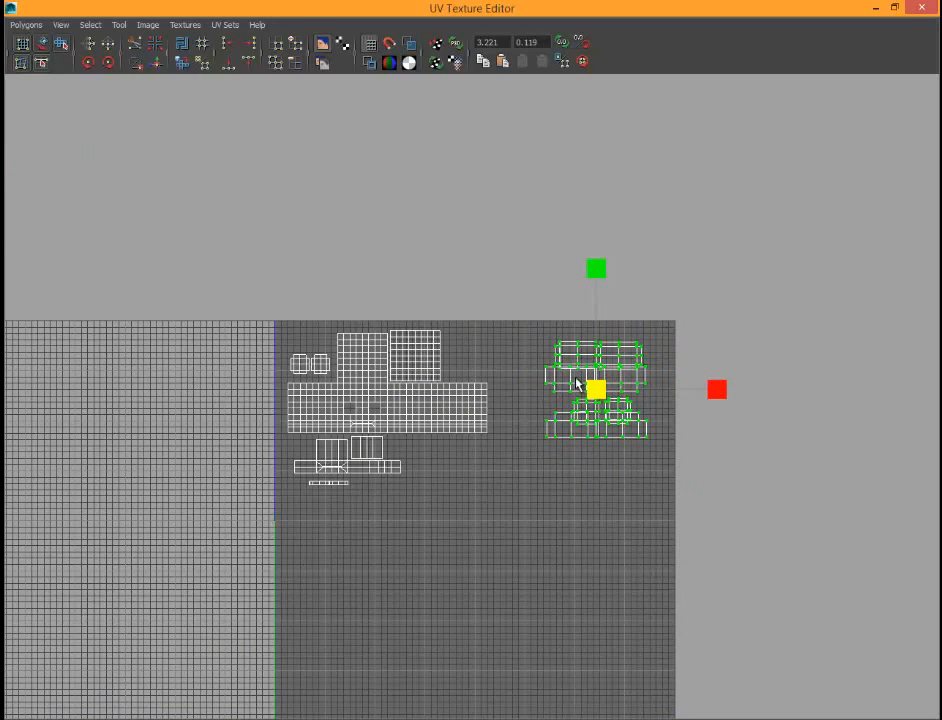
Step: Try moving a single UV shell out of the pupil, brow and eyelid group as a whole shell
key("w")
left_click(41, 43)
left_click(588, 388)
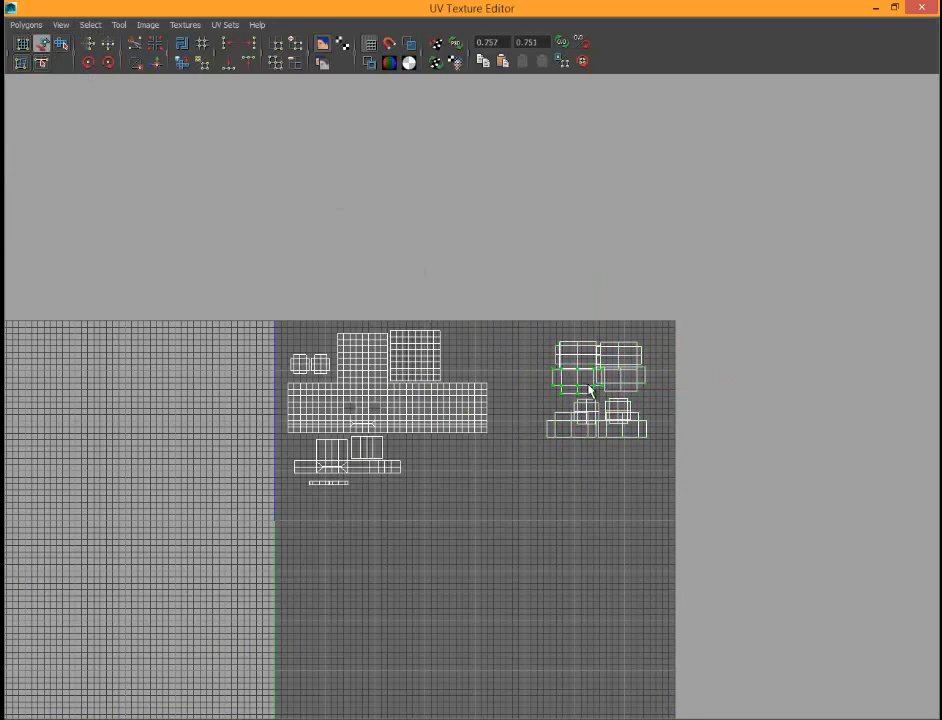
left_click_drag(588, 384, 448, 366)
Step: Move the two smallest shells of the pupil, brow and eyelid group onto the texture square's upper-left corner and scale them down
left_click(588, 408)
left_click(620, 410, "shift")
left_click_drag(308, 336, 292, 330)
key("ctrl+z")
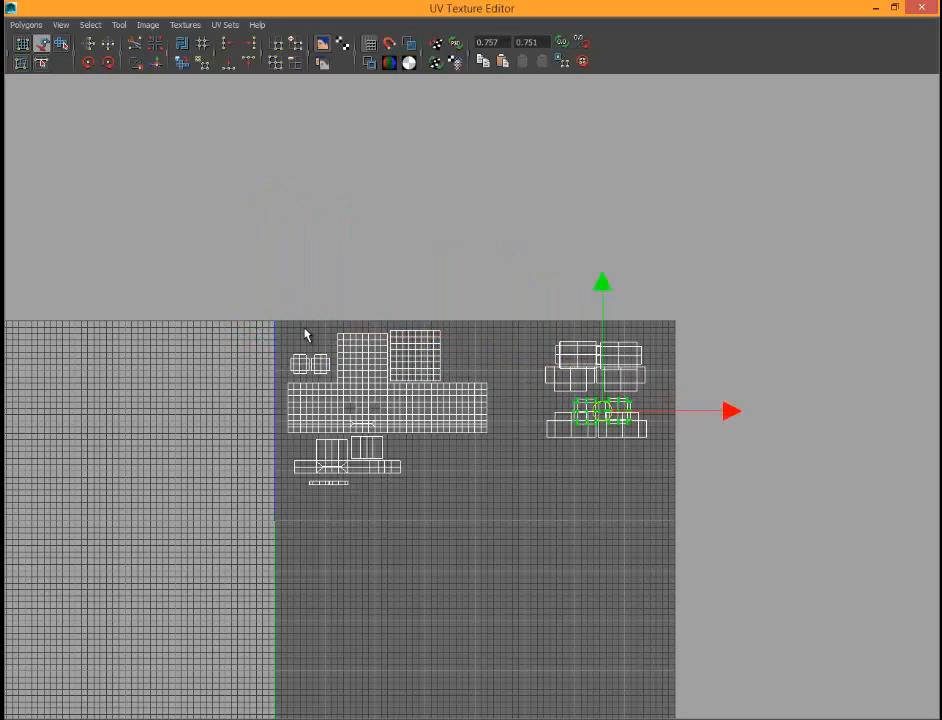
scroll(305, 334, "up", 3)
left_click_drag(694, 428, 165, 297)
key("ctrl+z")
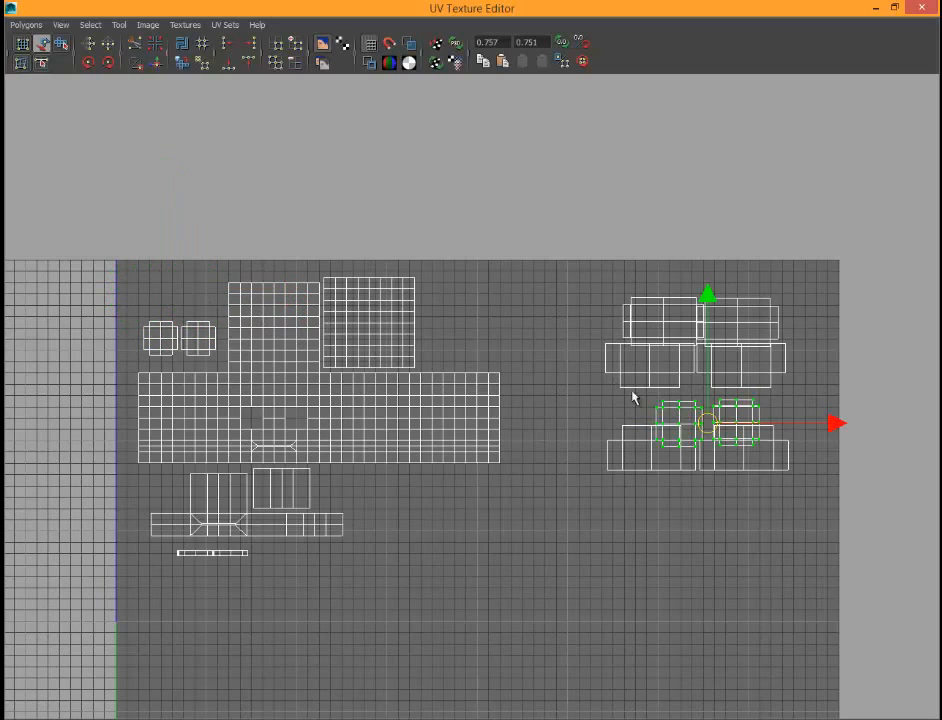
left_click_drag(706, 428, 104, 266)
key("r")
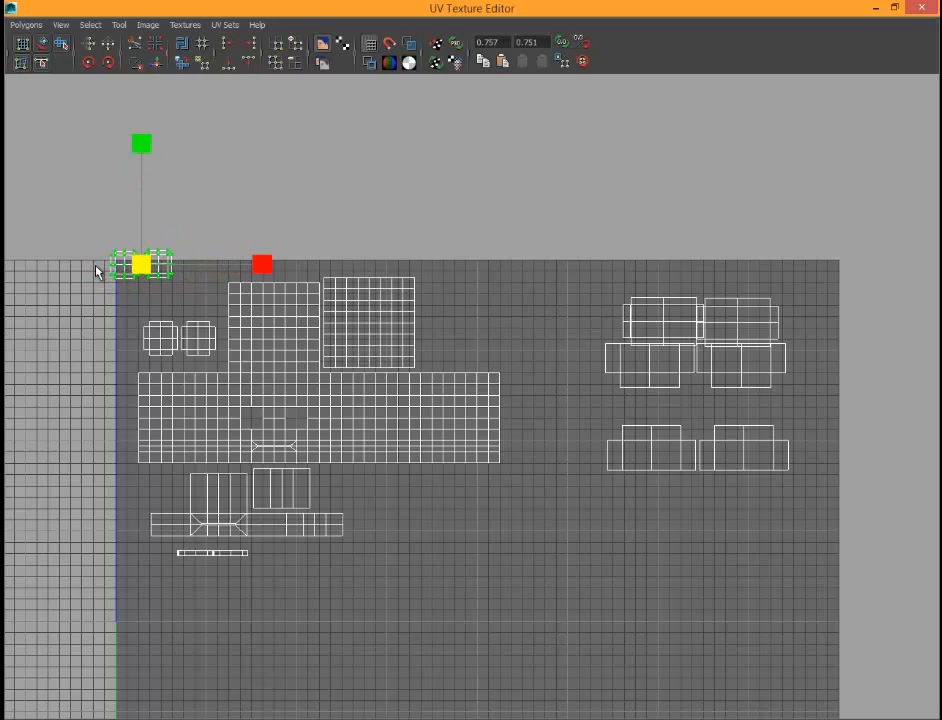
Step: Move the left shell of the head's small pair, as a whole, across the texture square's left edge
right_click_drag(97, 267, 113, 296, "alt")
middle_click_drag(137, 381, 564, 534, "alt")
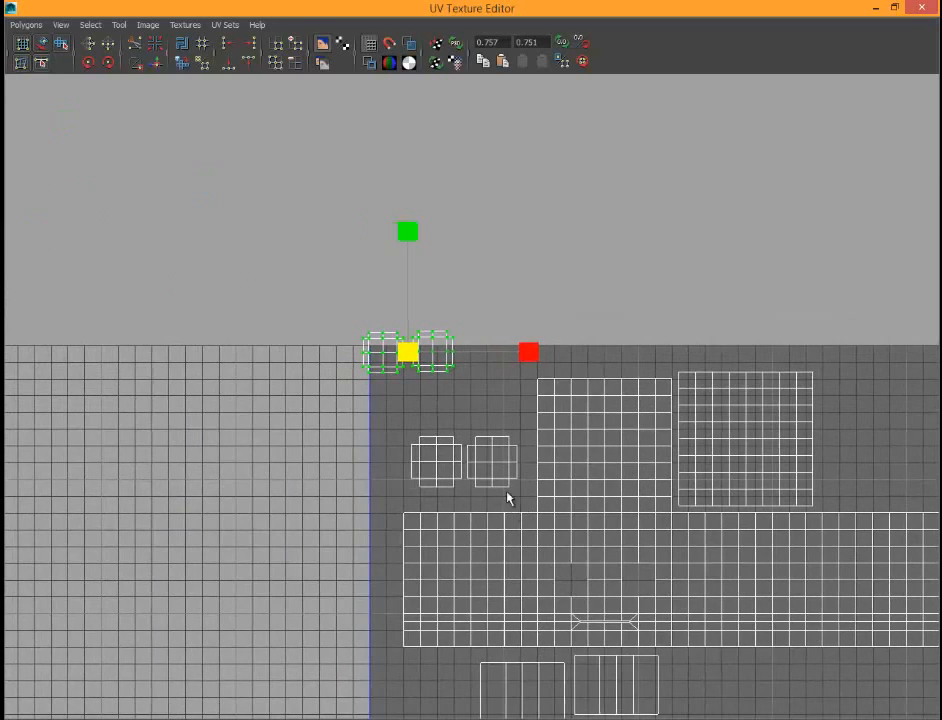
scroll(440, 445, "up", 4)
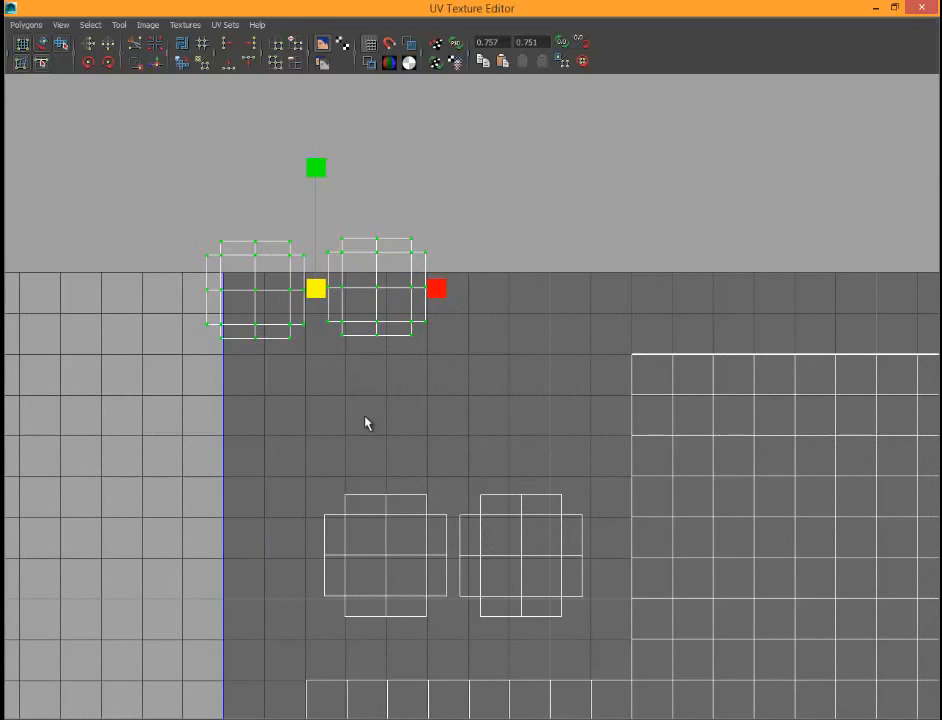
left_click(349, 541)
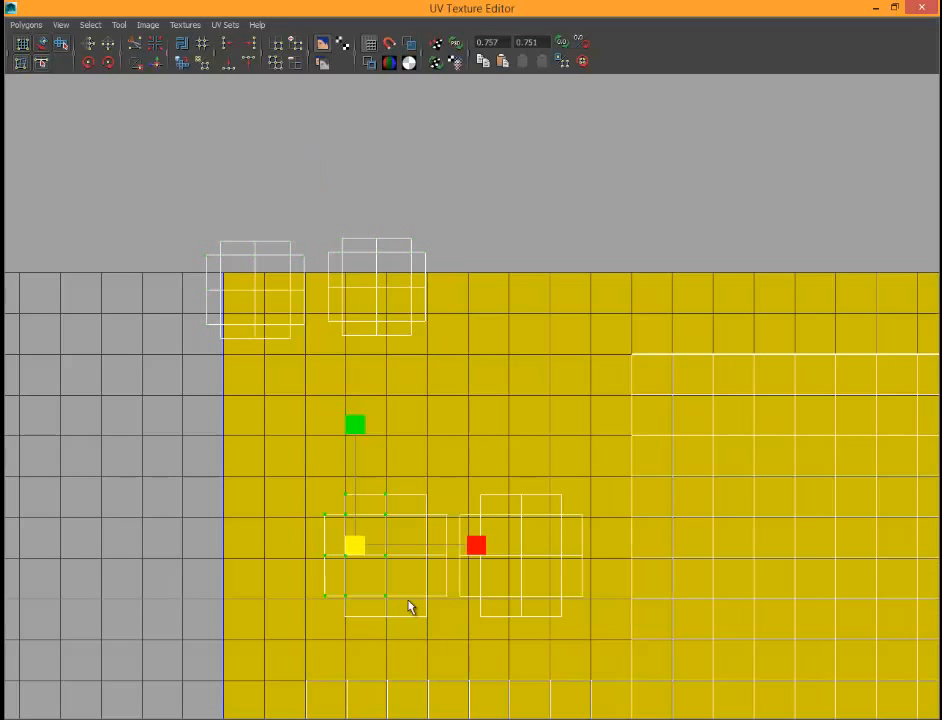
key("w")
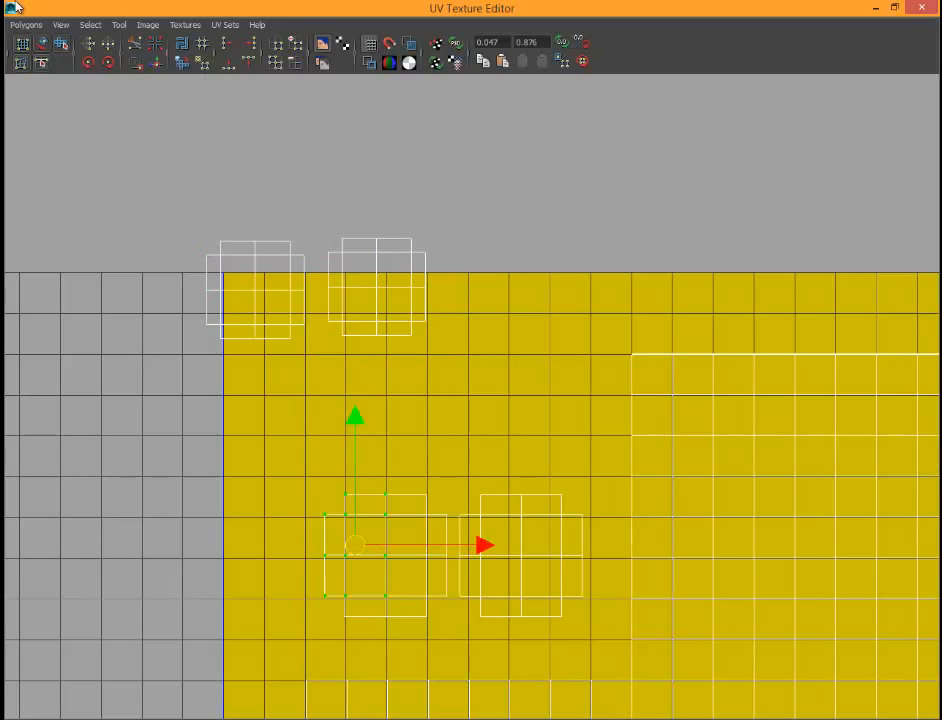
left_click(44, 44)
left_click_drag(380, 518, 239, 533)
Step: Shift the remaining shell of the head's small pair so its centre sits on a grid intersection
left_click(560, 538)
left_click(391, 553)
left_click(527, 561)
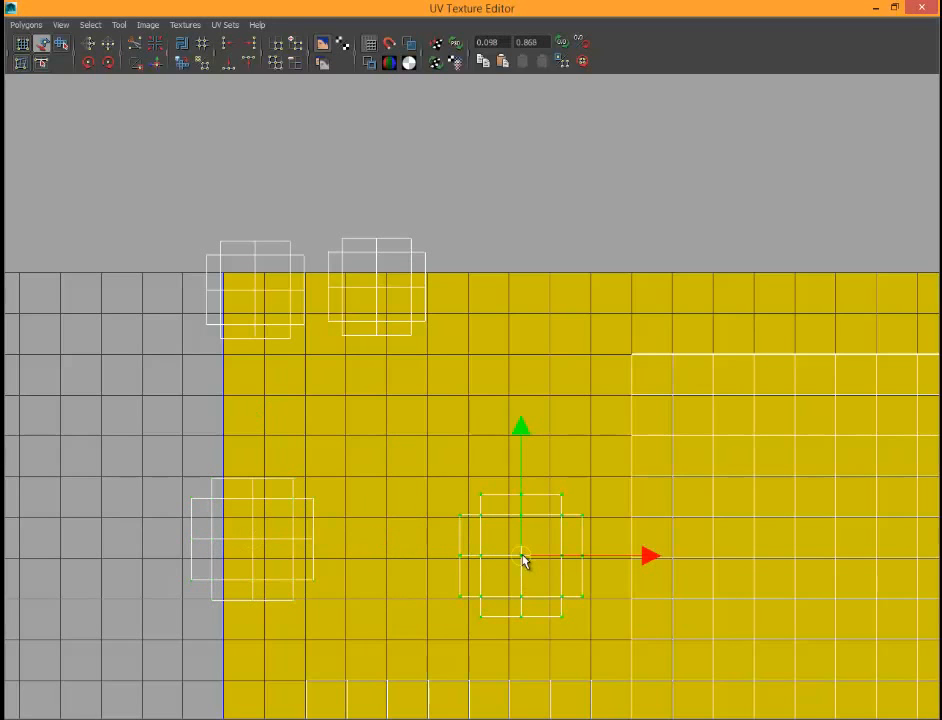
left_click_drag(524, 559, 510, 564)
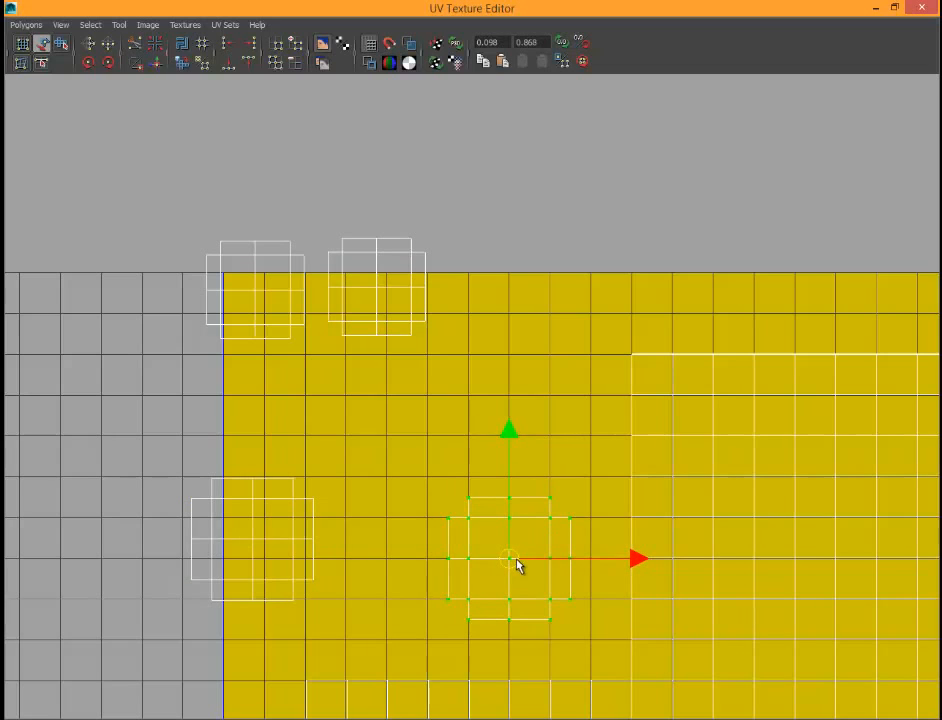
Step: Check the main head shell against the grid, and move the separate square head shell out above the texture square
right_click_drag(864, 564, 810, 622, "alt")
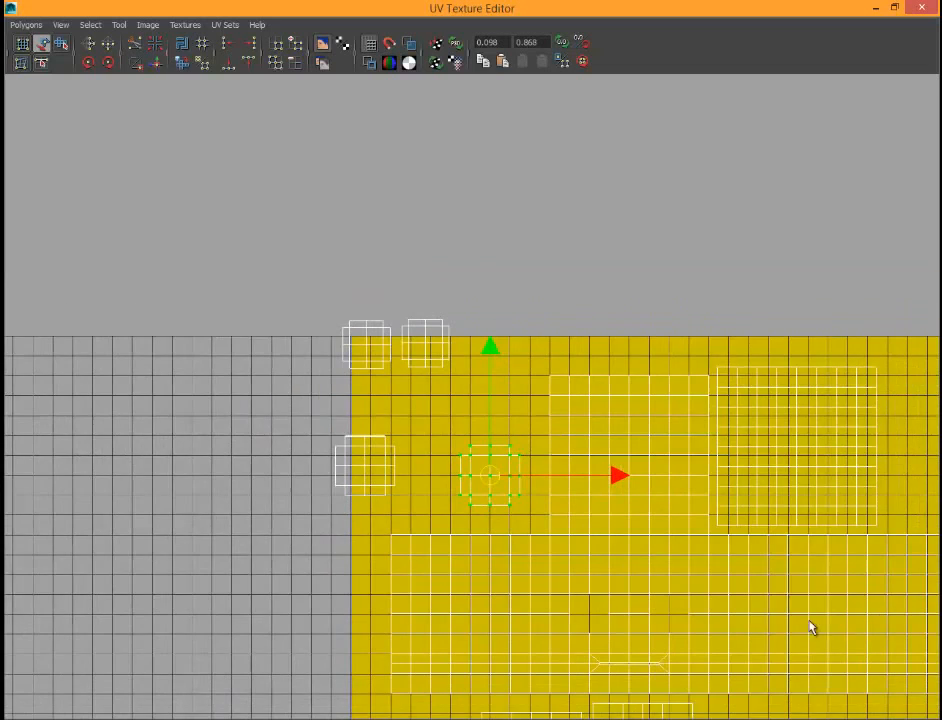
middle_click_drag(685, 622, 532, 507, "alt")
left_click(545, 499)
left_click(547, 489)
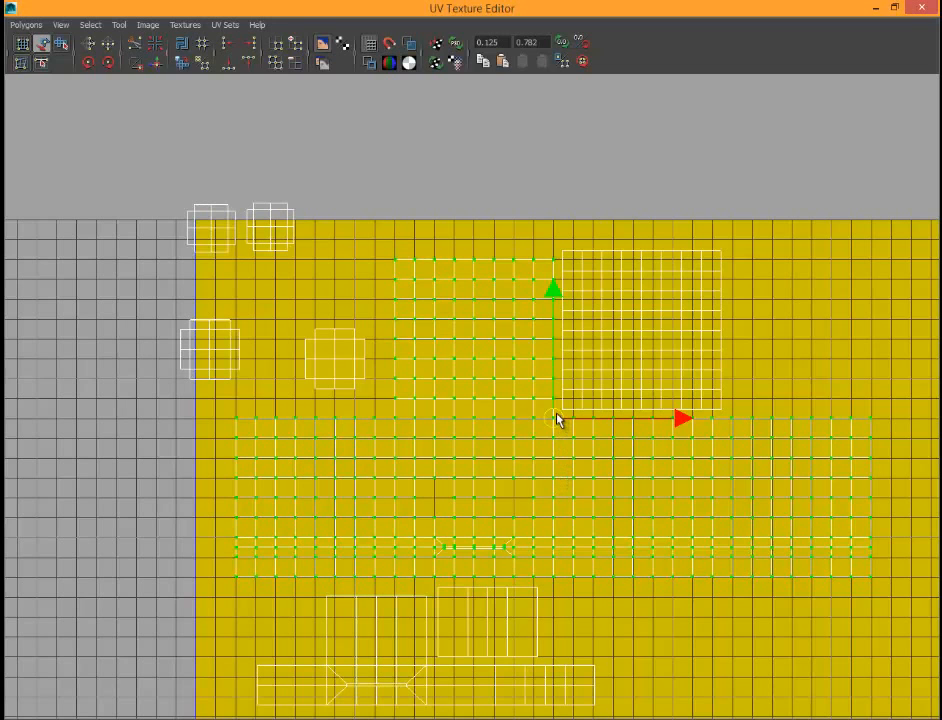
right_click_drag(558, 421, 575, 520, "alt")
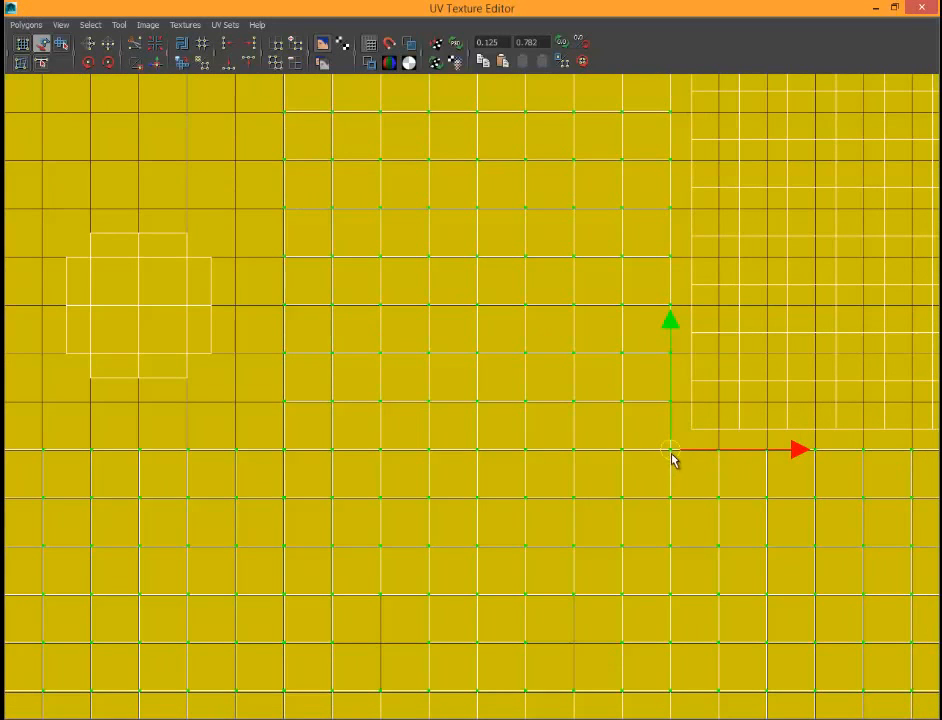
right_click_drag(675, 467, 697, 350, "alt")
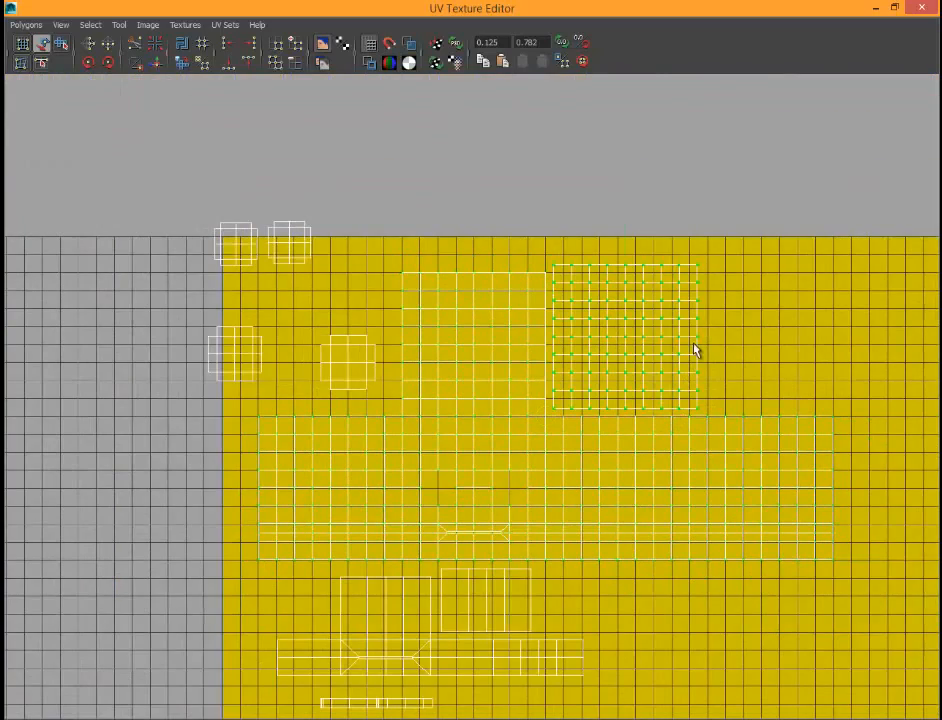
left_click_drag(610, 330, 745, 162)
Step: Select the shells below the main head shell and move them down across the texture square's left edge
right_click_drag(270, 500, 350, 603, "alt")
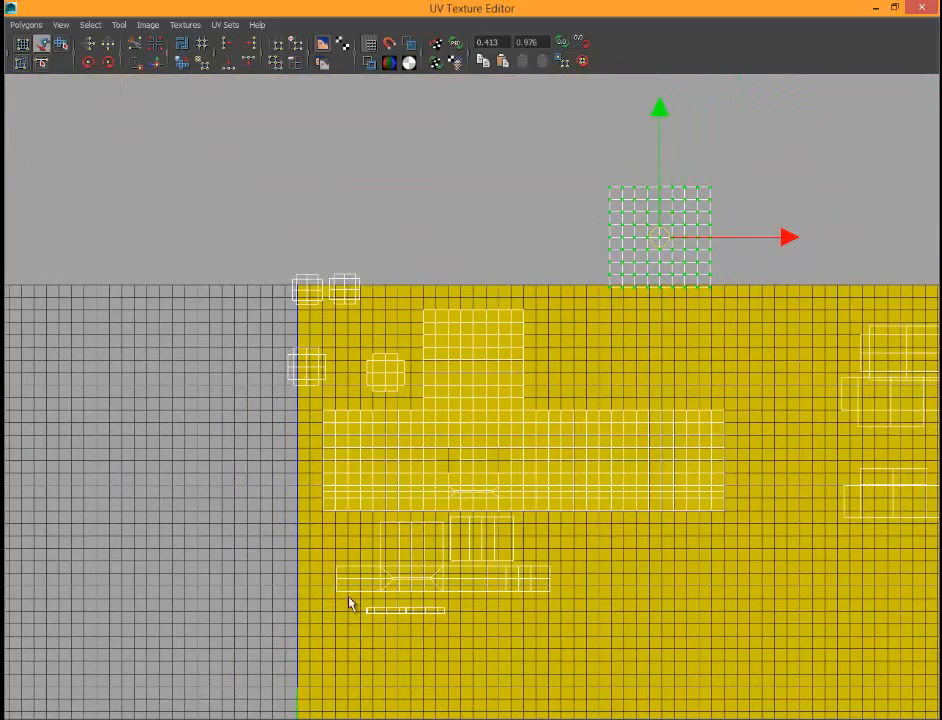
left_click_drag(474, 607, 477, 617)
left_click_drag(435, 566, 296, 647)
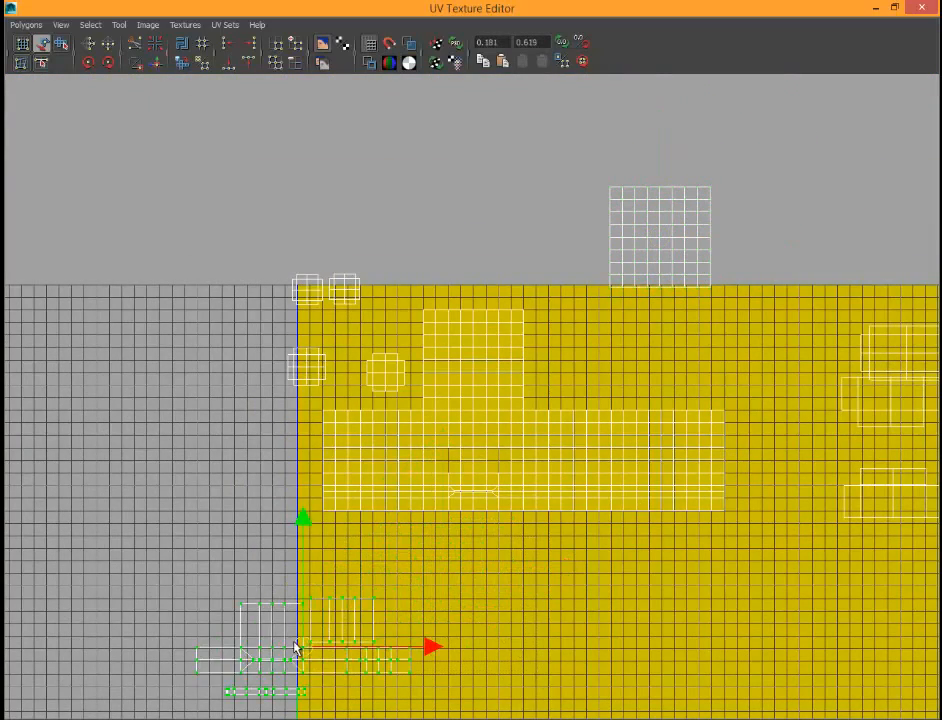
Step: Try moving the separate square head shell back into the space beside the main head shell's upper block
left_click(542, 448)
scroll(533, 421, "up", 5)
scroll(533, 427, "up", 2)
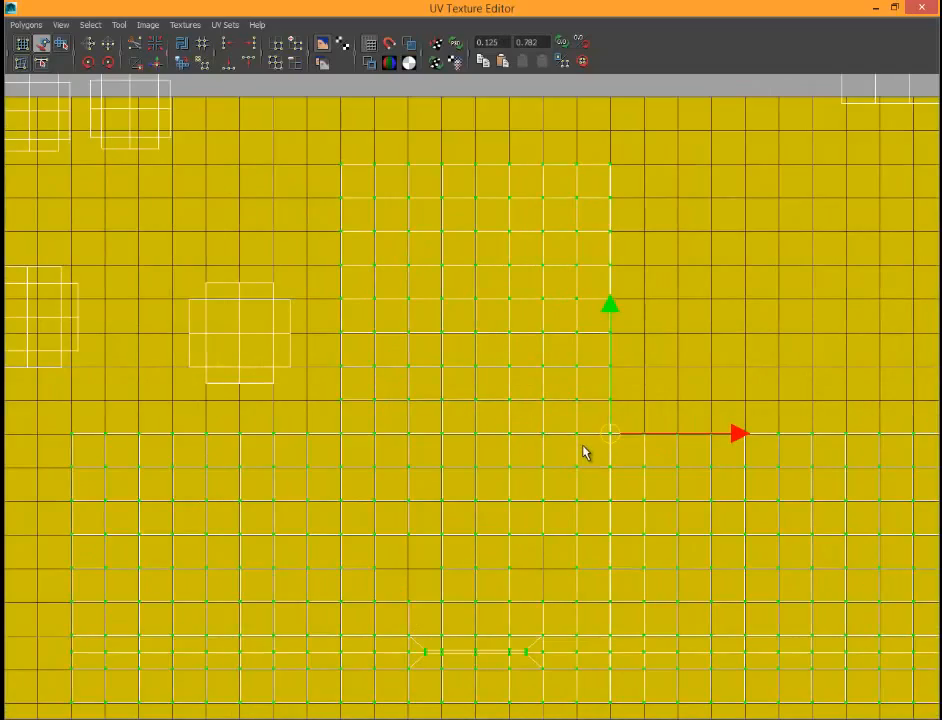
scroll(609, 442, "down", 3)
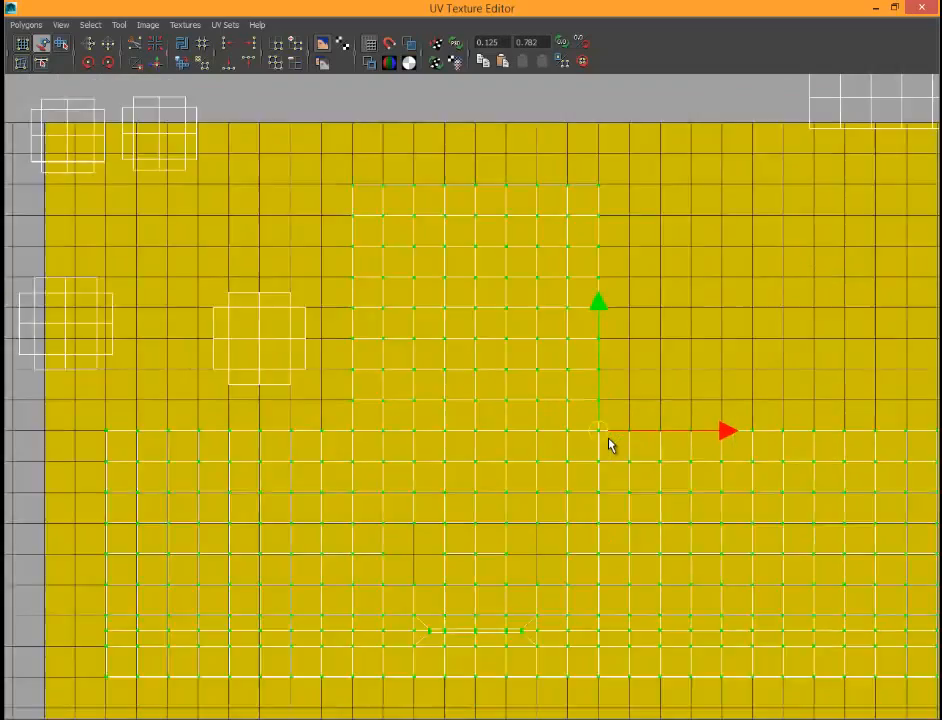
scroll(609, 442, "down", 3)
left_click(713, 200)
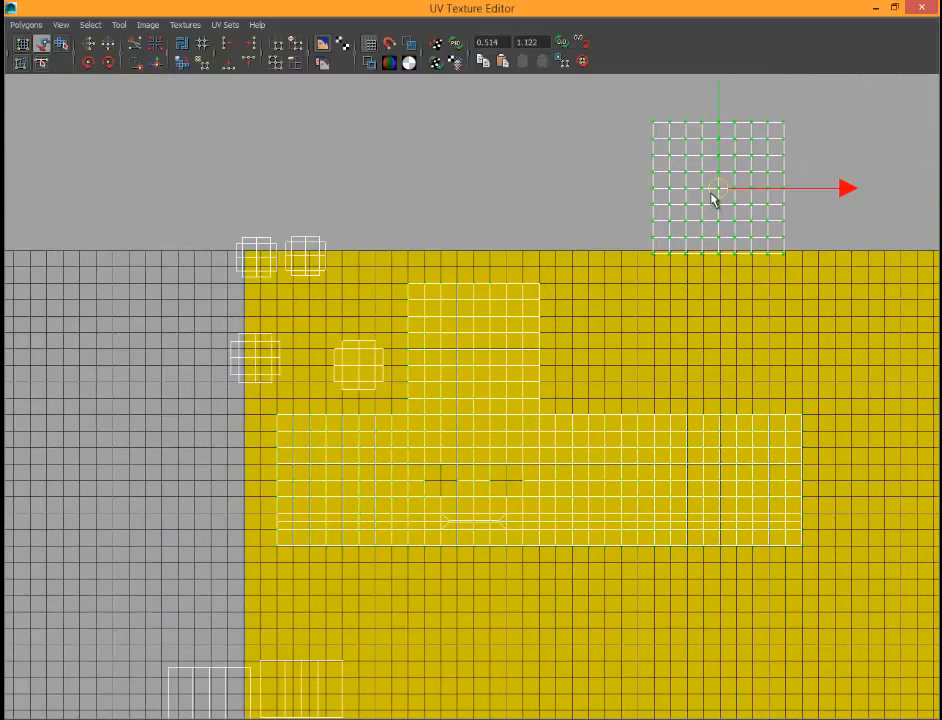
left_click_drag(703, 224, 619, 336)
key("ctrl+z")
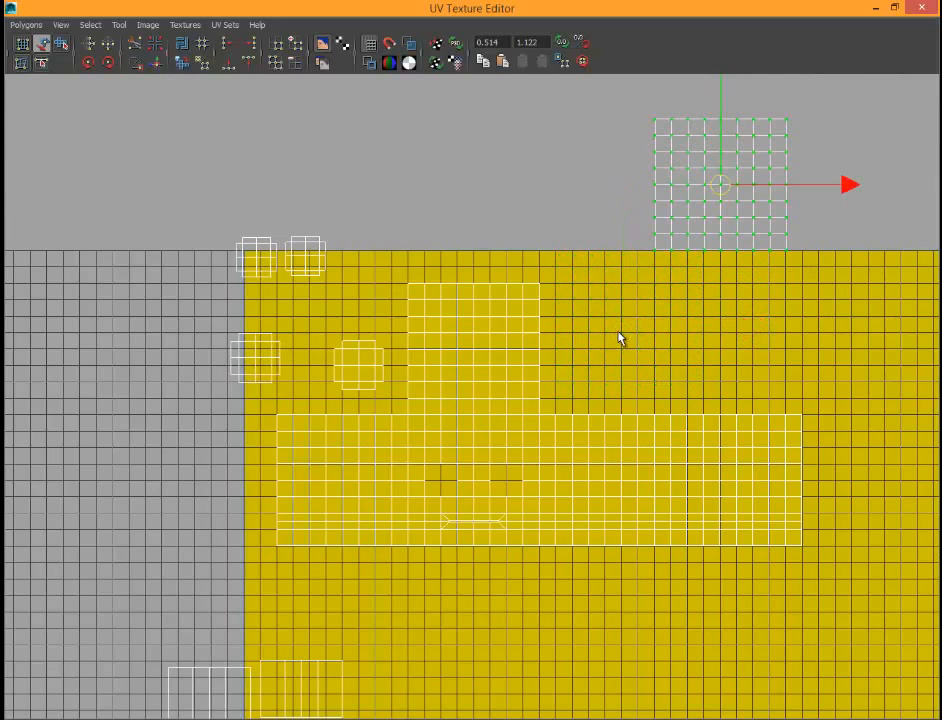
Step: Place the separate square head shell beside the main head shell's upper block and scale it so its faces match the grid squares
left_click_drag(715, 198, 624, 330)
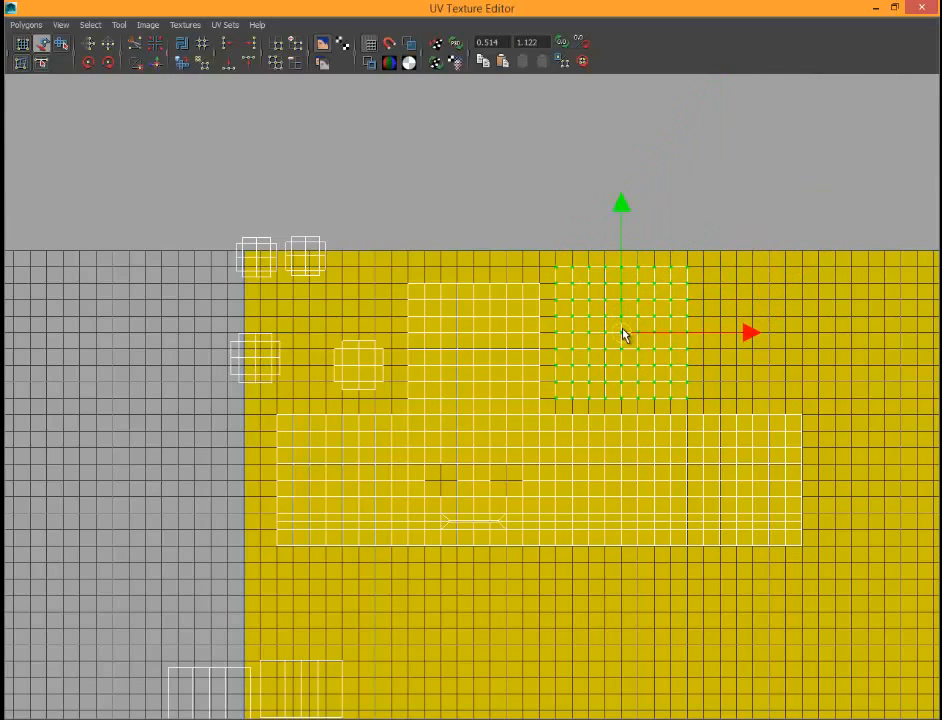
key("ctrl+z")
key("r")
left_click_drag(721, 183, 690, 189)
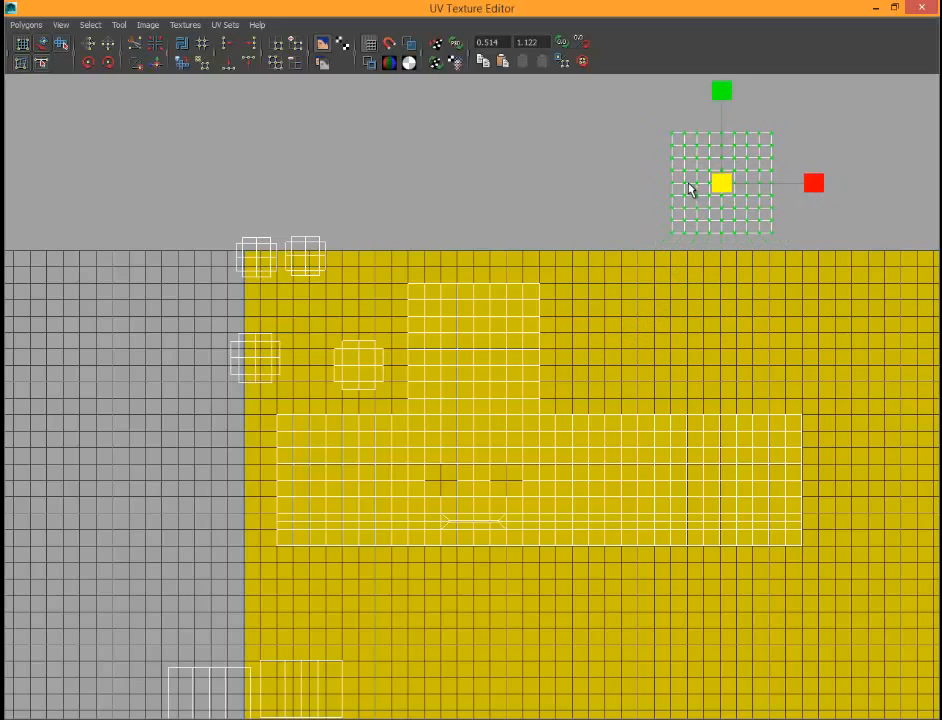
left_click(46, 43)
left_click_drag(716, 183, 610, 333)
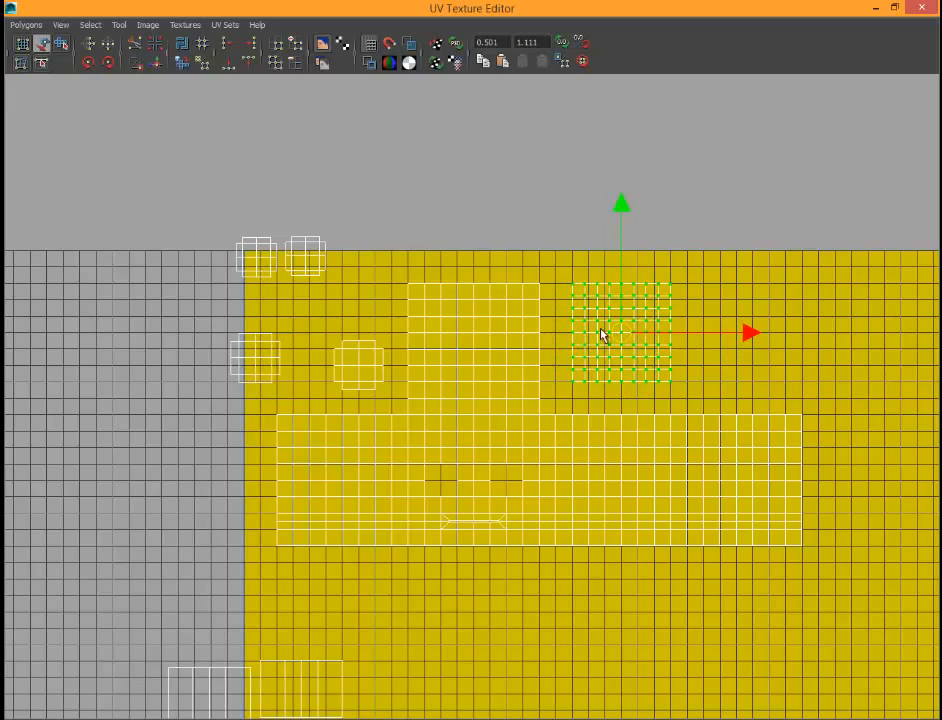
key("r")
left_click_drag(617, 338, 645, 377)
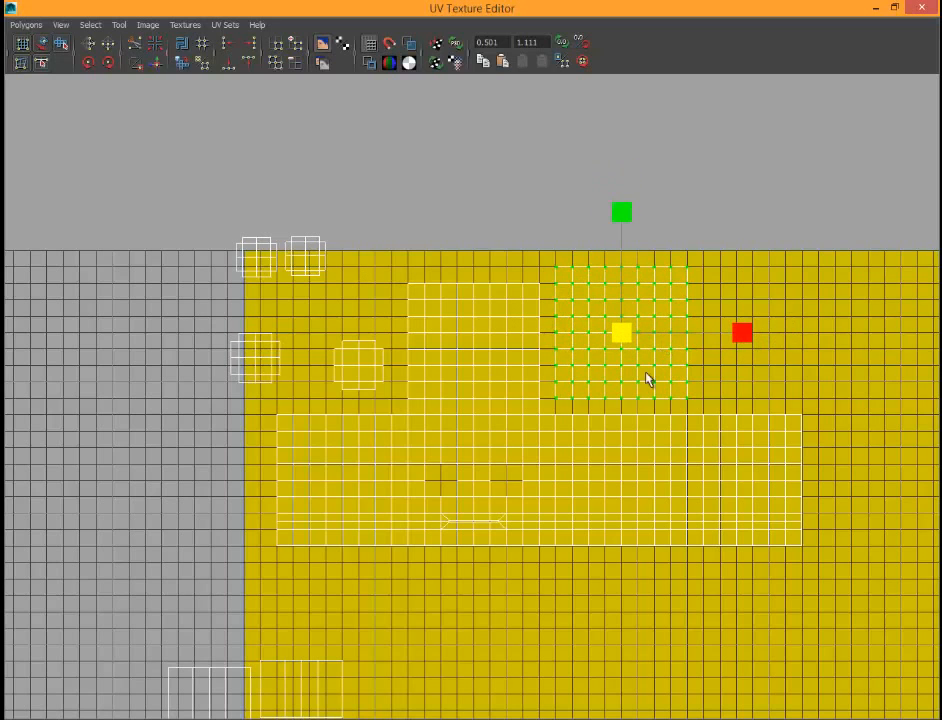
Step: Select the shells around the texture square's left edge and move them together inside the square, below the main head shell
middle_click_drag(500, 577, 528, 244, "alt")
left_click(222, 425)
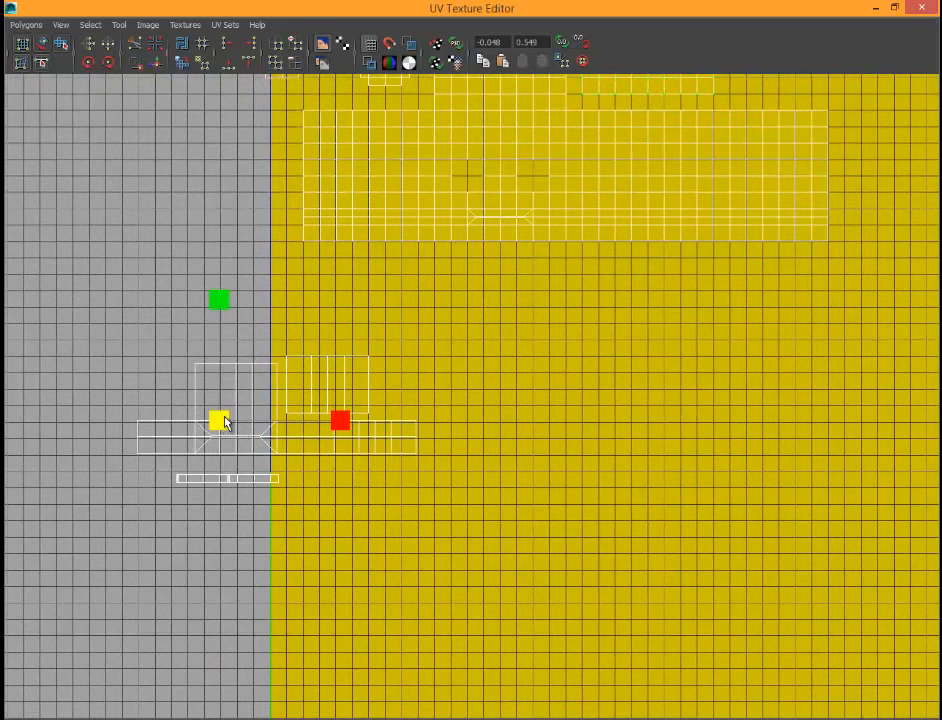
left_click(43, 46)
key("ctrl+F11")
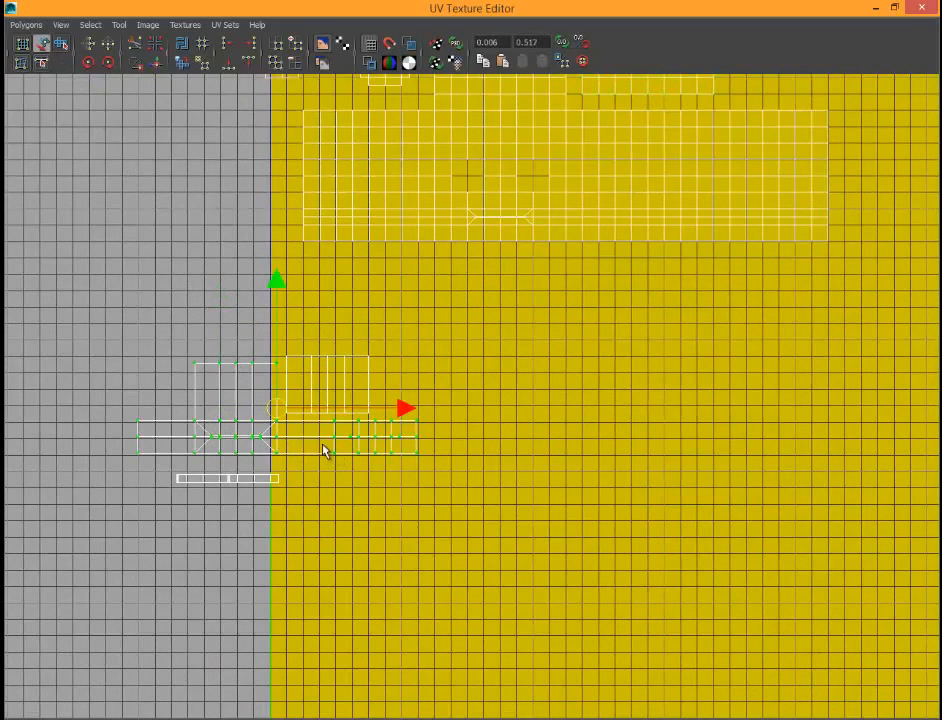
left_click(317, 370, "shift")
left_click(254, 480, "shift")
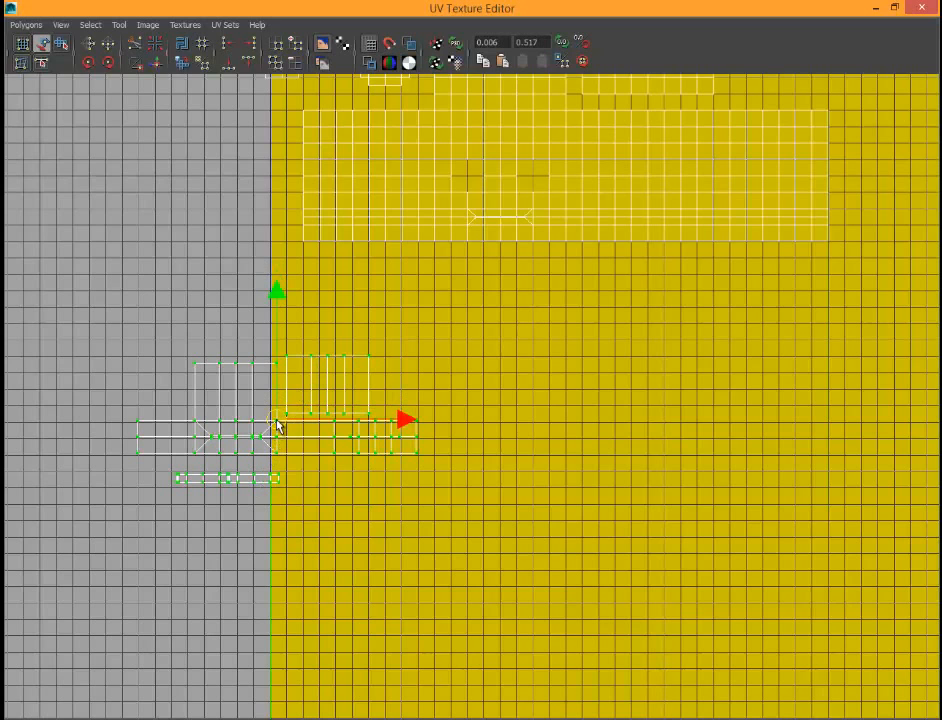
left_click_drag(277, 425, 467, 332)
key("ctrl+z")
left_click_drag(298, 420, 452, 364)
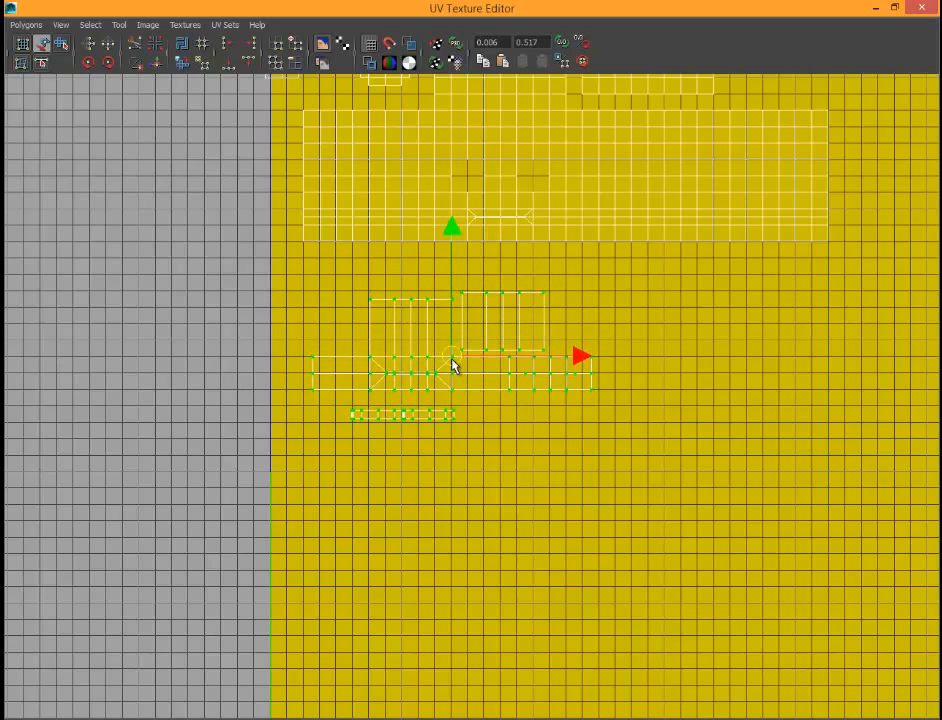
Step: Try moving the long-armed shell with the upright block onto the grid lines below the main head shell
scroll(414, 374, "up", 5)
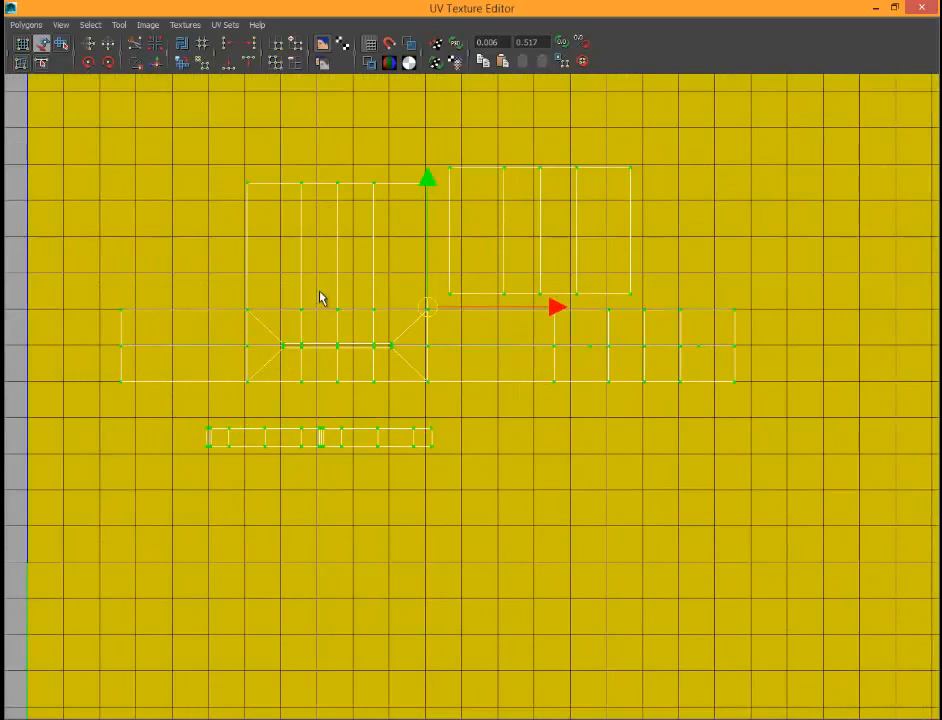
middle_click_drag(319, 298, 351, 412, "alt")
scroll(468, 429, "up", 1)
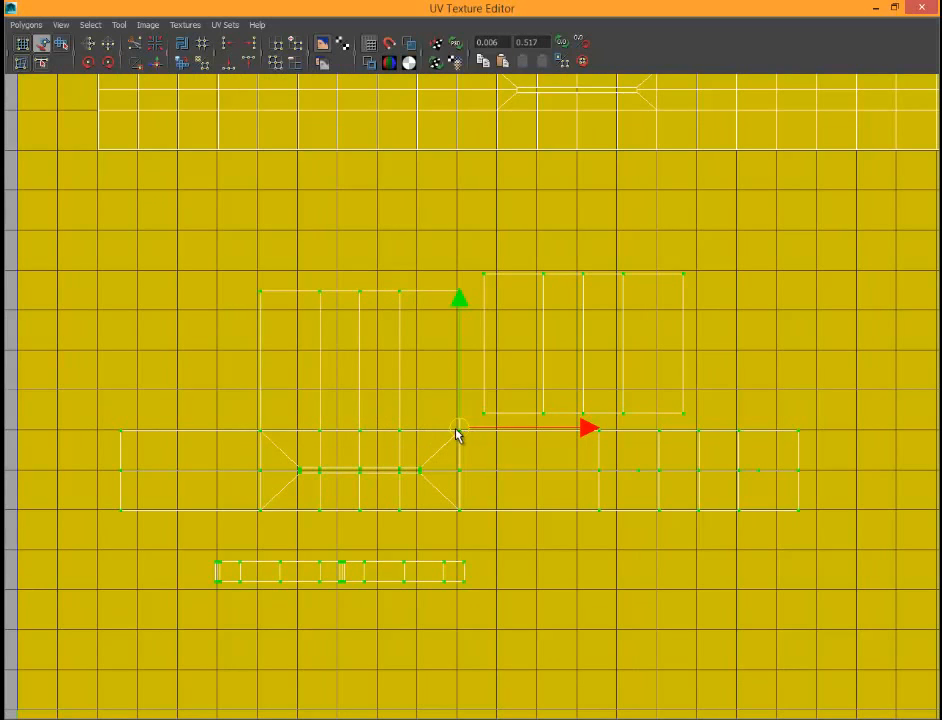
left_click_drag(393, 413, 462, 410)
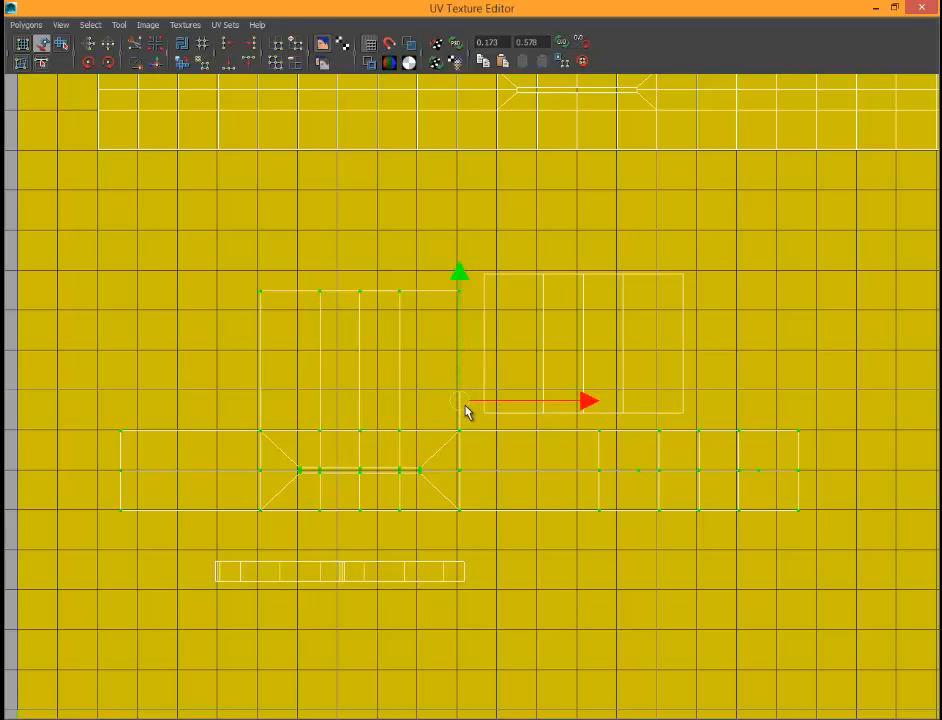
left_click_drag(465, 406, 443, 412)
key("z")
Step: Move the small four-column rectangular shell away from the long-armed shell and centre it on a grid intersection
left_click(538, 368)
left_click_drag(570, 353, 692, 286)
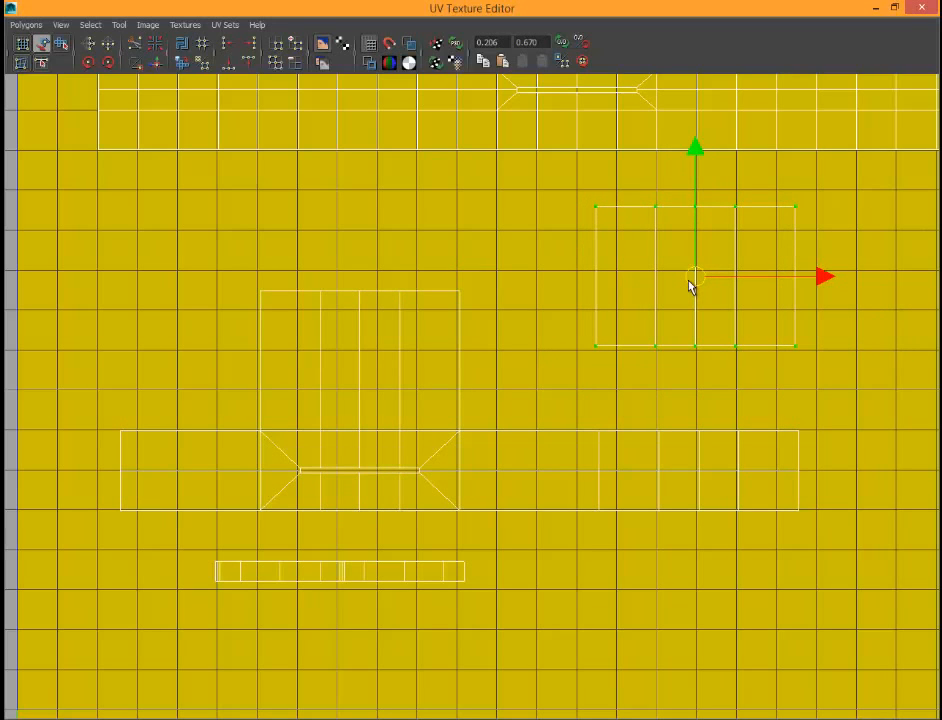
left_click_drag(690, 287, 701, 288)
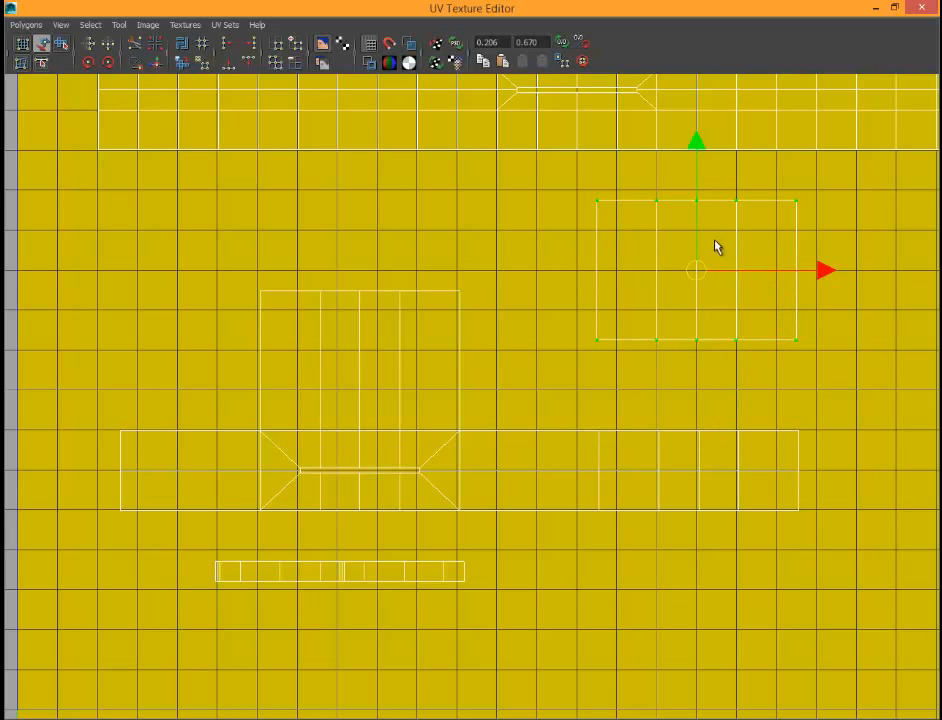
Step: Move the long-armed shell below the main head shell so the edges of its upright block and arms follow the grid lines
left_click(410, 451)
left_click(684, 271)
left_click(353, 481)
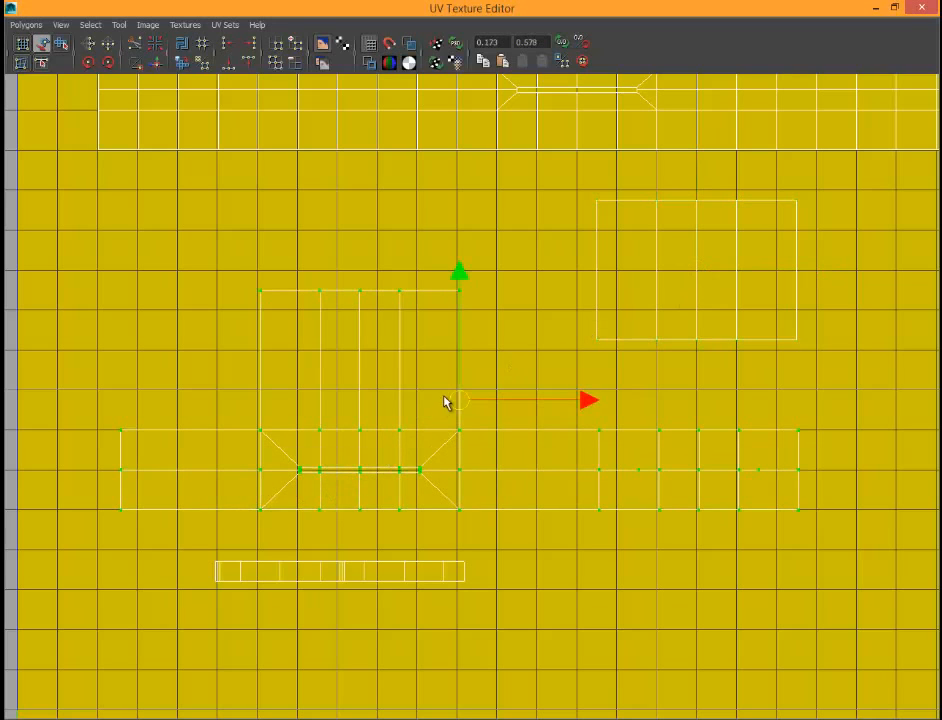
left_click_drag(467, 400, 561, 360)
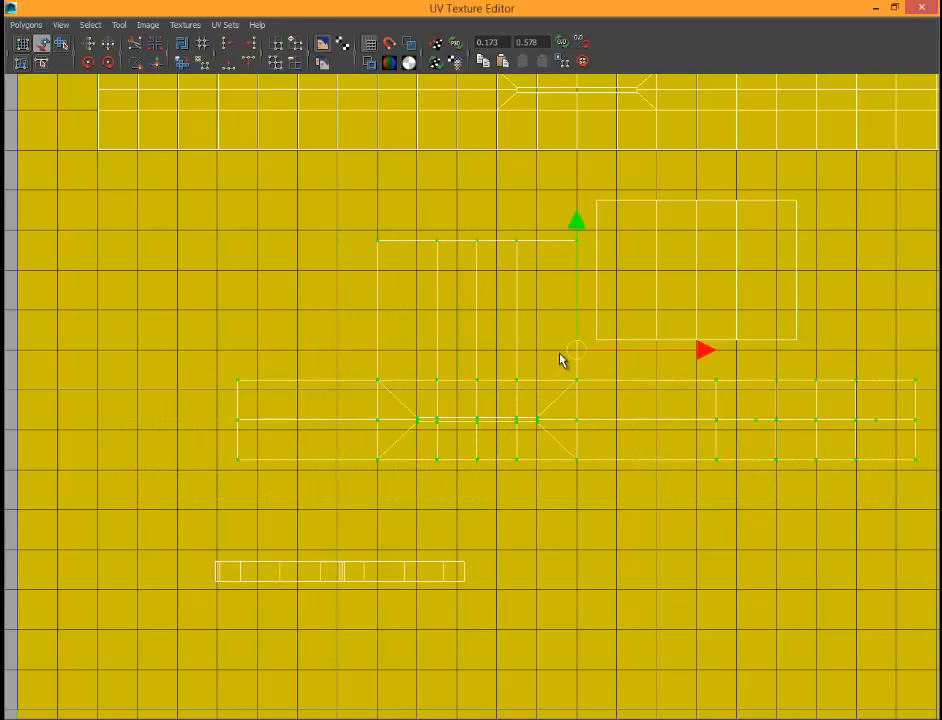
key("ctrl+z")
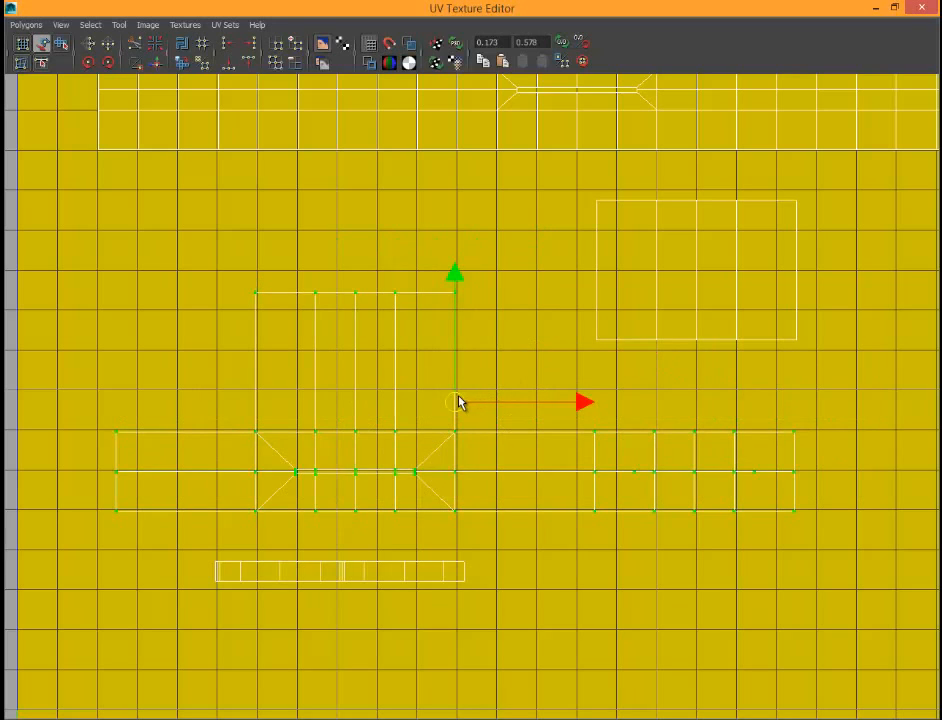
left_click_drag(458, 402, 540, 355)
Step: Try shifting the small four-column shell closer to the long-armed shell
left_click(637, 275)
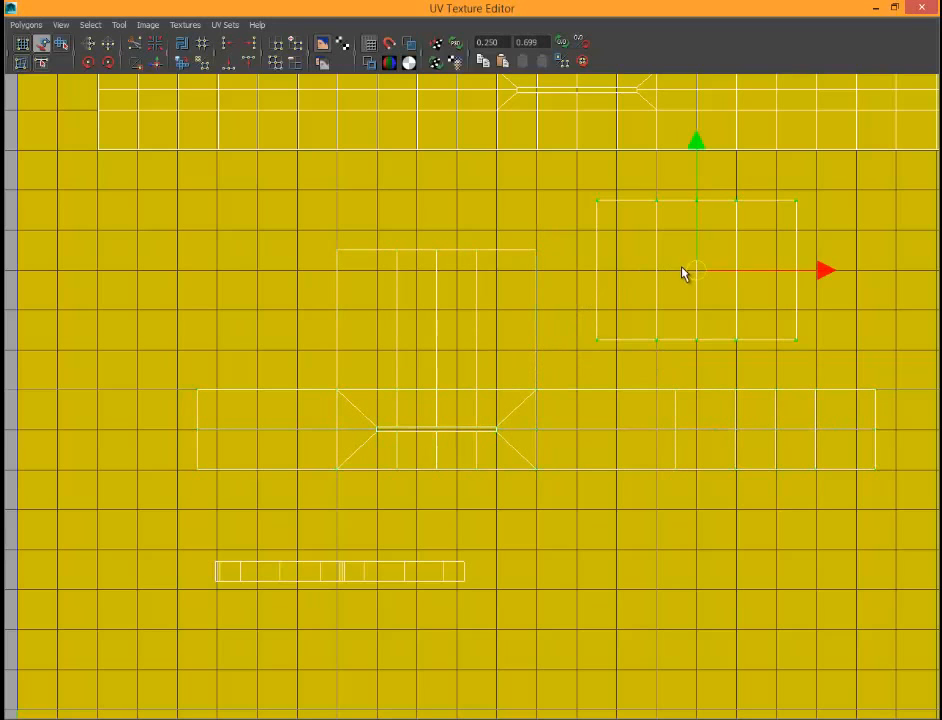
left_click_drag(683, 273, 667, 292)
key("ctrl+z")
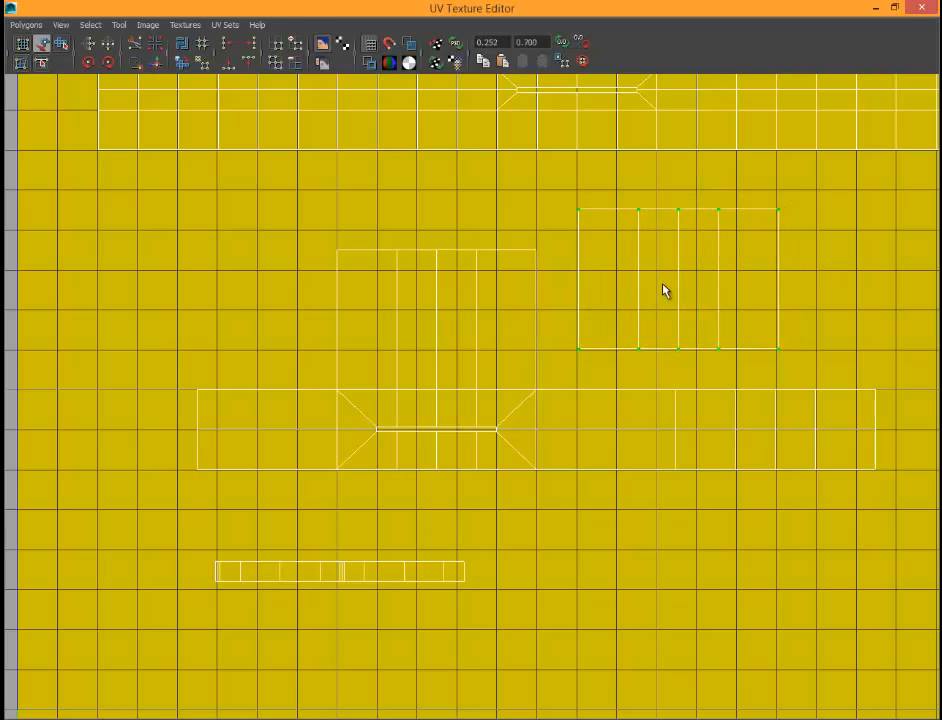
key("ctrl+z")
Step: Move the thin strip shell just below the long-armed shell, roughly centred under its upright block
left_click(353, 574)
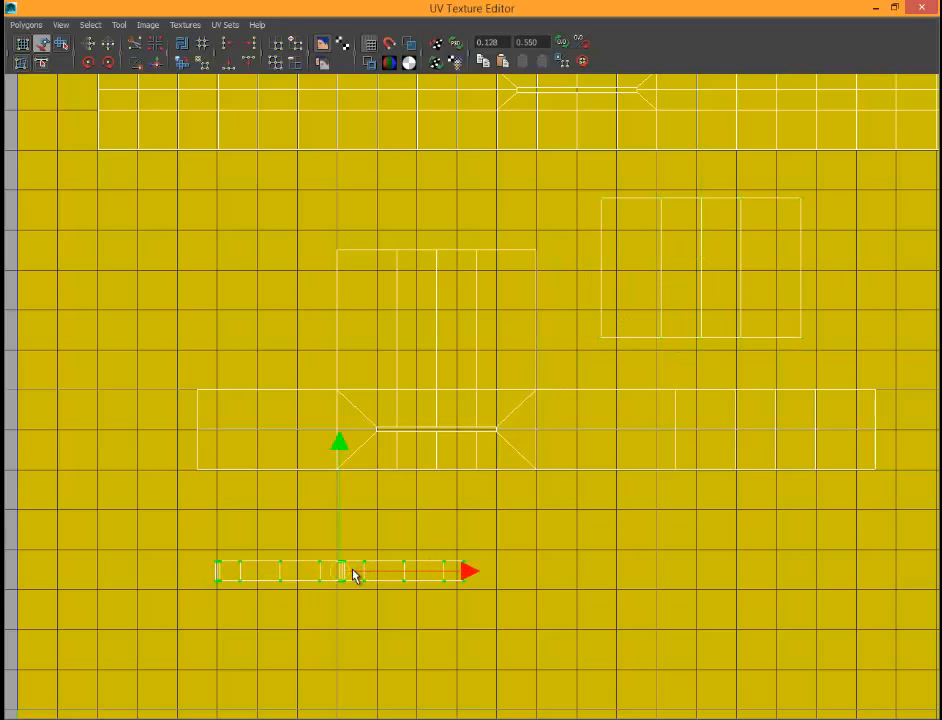
left_click_drag(353, 574, 446, 527)
key("ctrl+z")
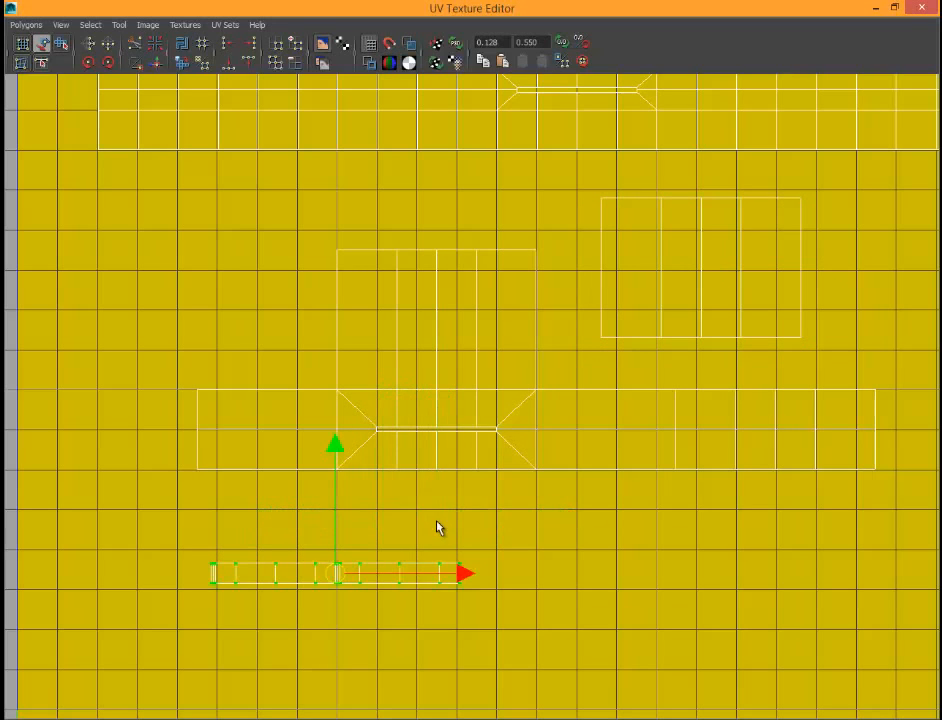
left_click_drag(343, 572, 432, 515)
key("ctrl+z")
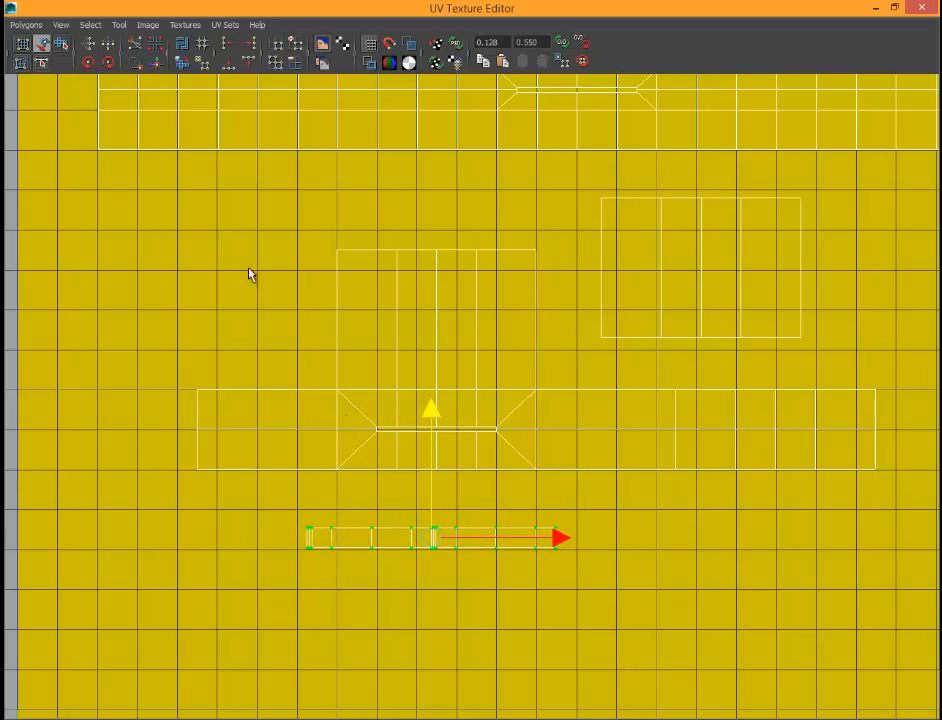
Step: Move the larger cross-shaped shell off the texture square's left edge and centre it on a grid intersection inside the square
scroll(231, 202, "down", 6)
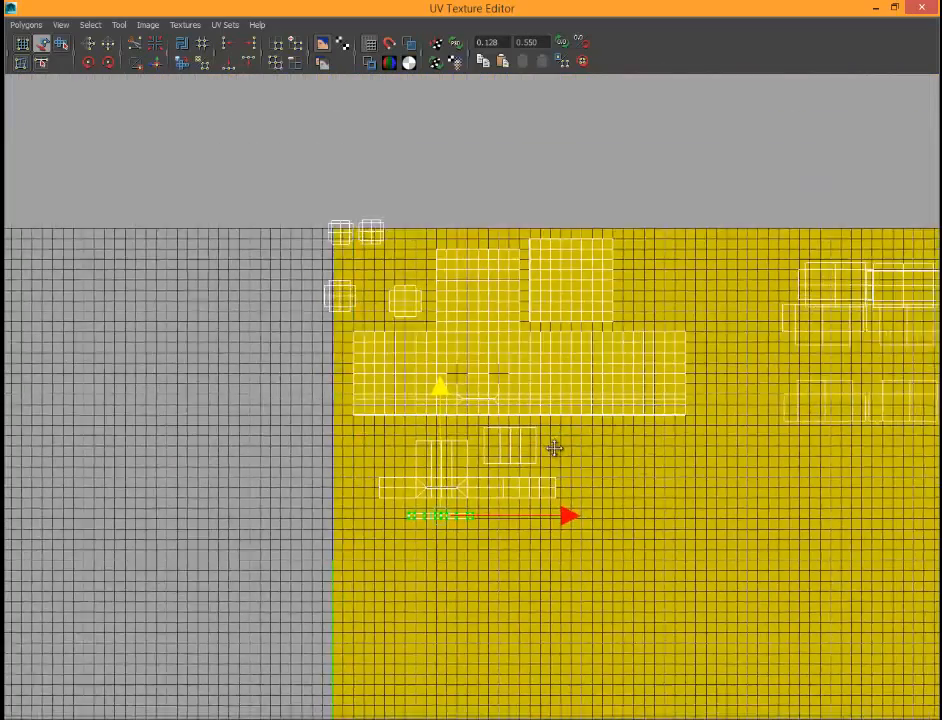
scroll(309, 400, "up", 6)
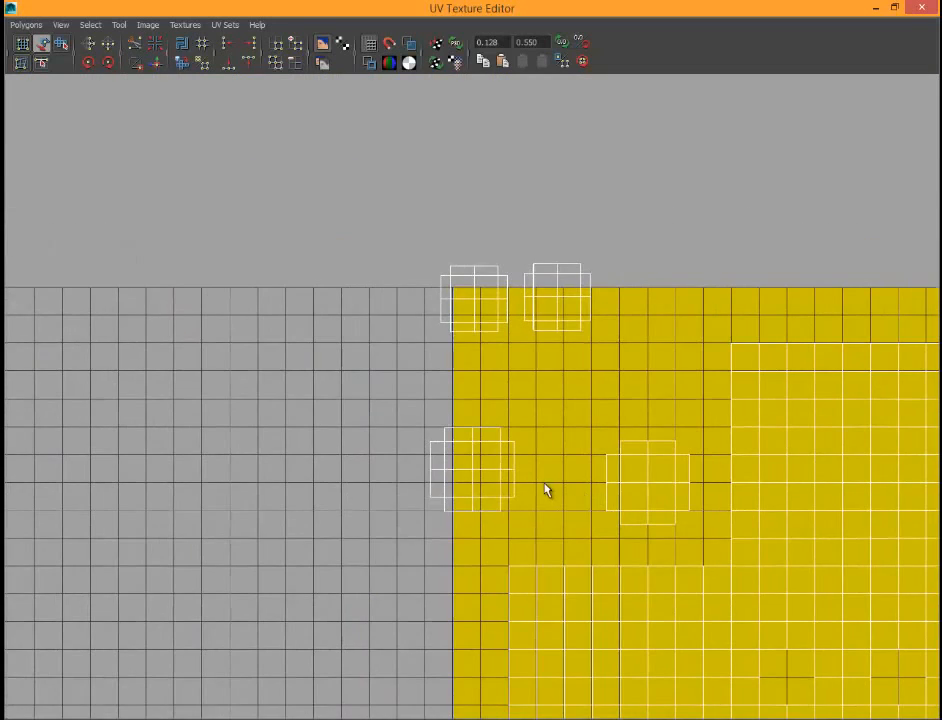
scroll(545, 490, "up", 2)
middle_click_drag(635, 564, 336, 446, "alt")
left_click(336, 445)
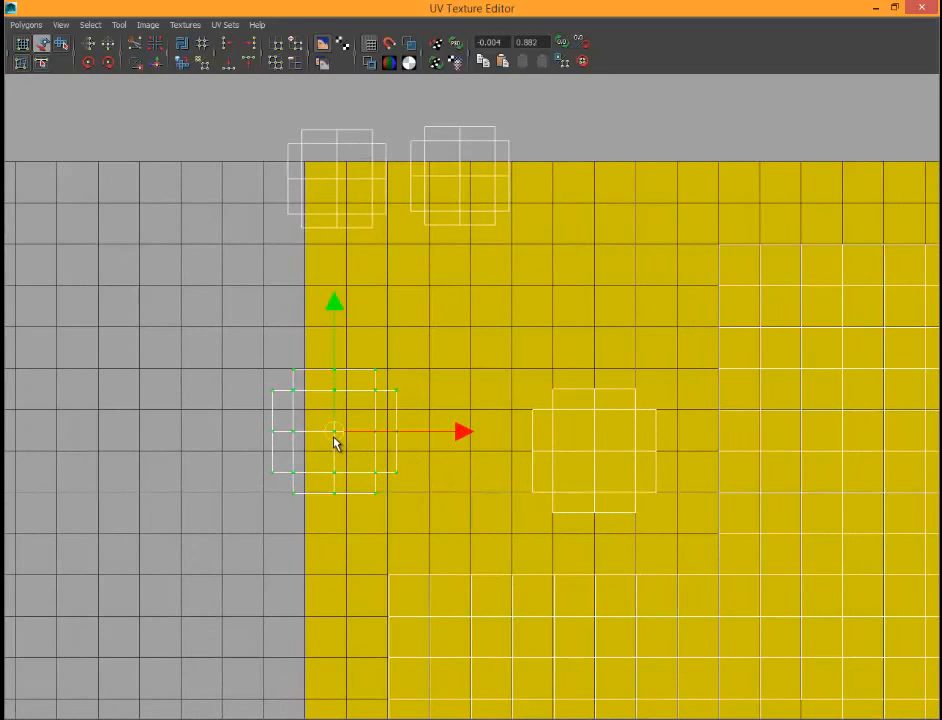
mouse_move(336, 445)
left_mouse_down()
mouse_move(430, 453)
mouse_move(326, 432)
mouse_move(350, 453)
mouse_move(437, 475)
mouse_move(327, 455)
left_mouse_up()
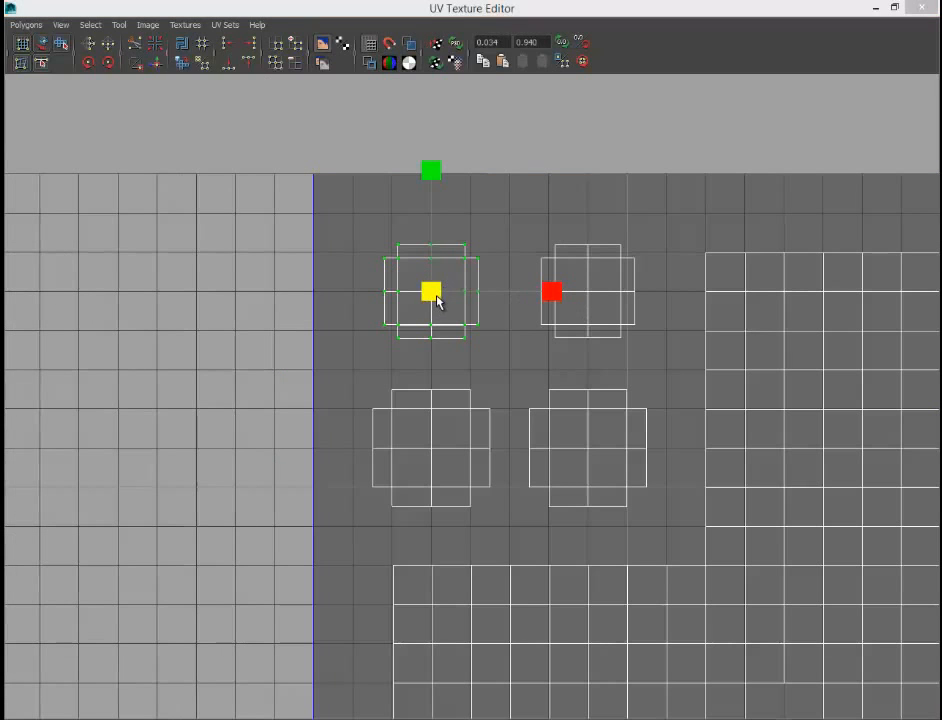
Step: Scale up the two smaller cross-shaped shells in the upper row so each central block covers two by two grid squares
left_click_drag(437, 300, 457, 293)
left_click(596, 275)
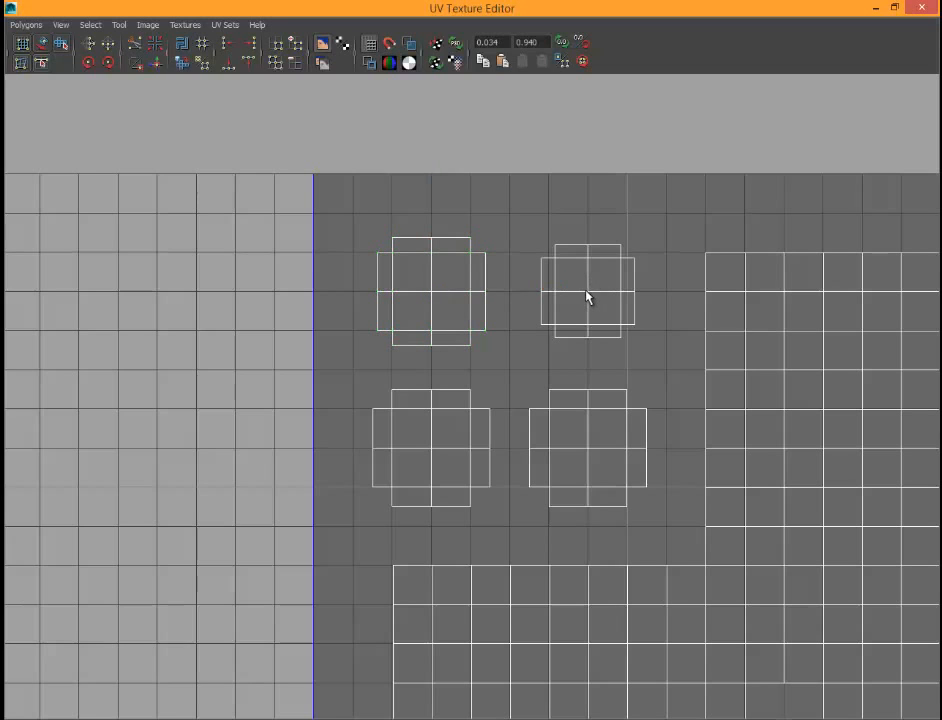
left_click(587, 297)
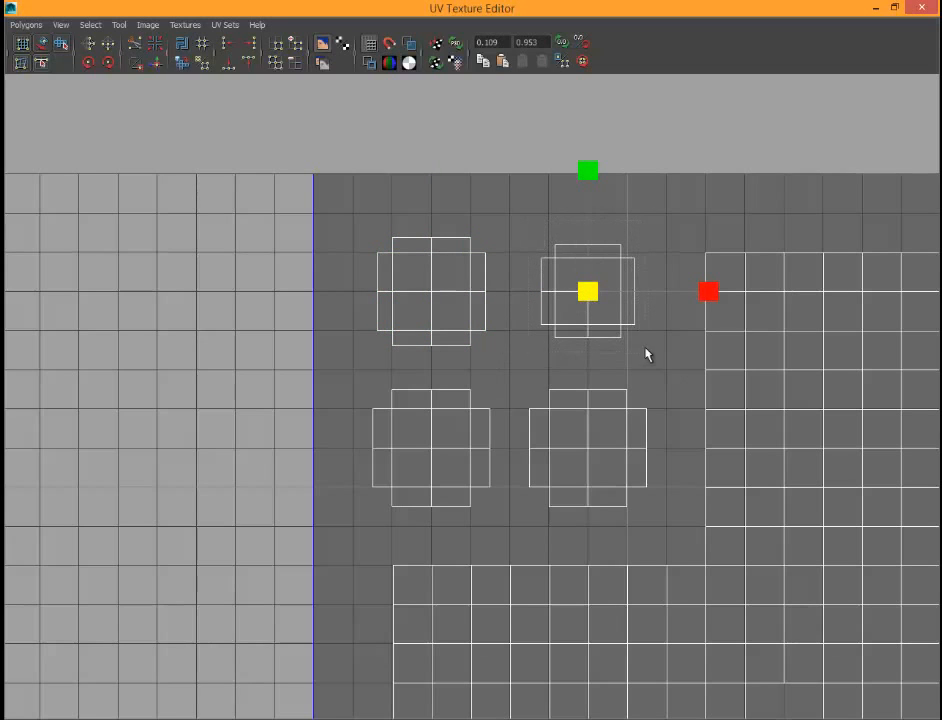
left_click_drag(595, 301, 611, 303)
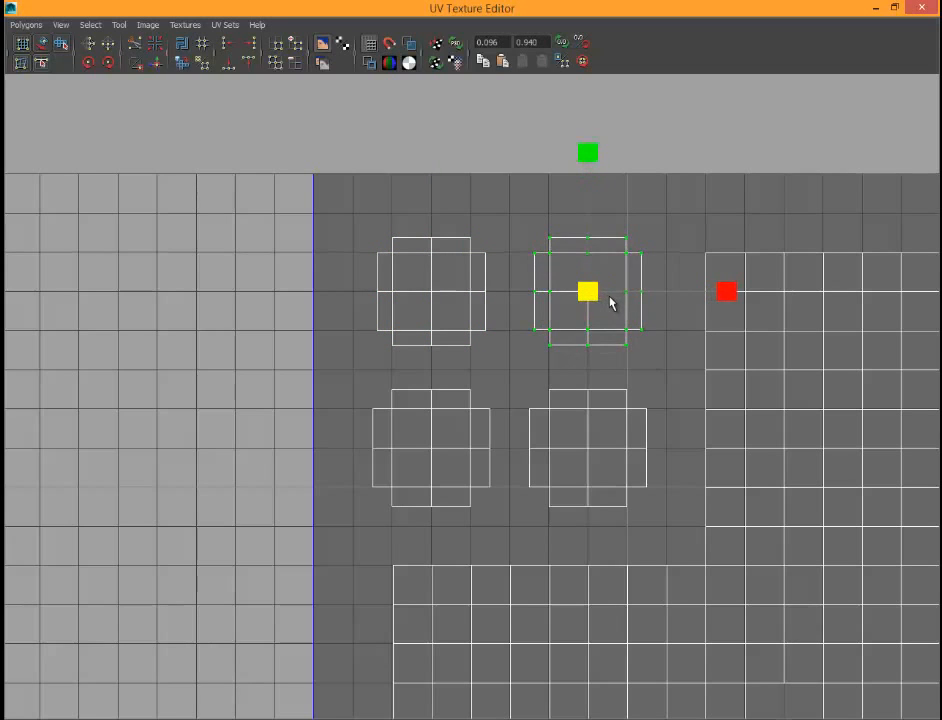
Step: Examine the arranged head shells and the overlapping shells near the texture square's opposite edge
scroll(613, 303, "down", 4)
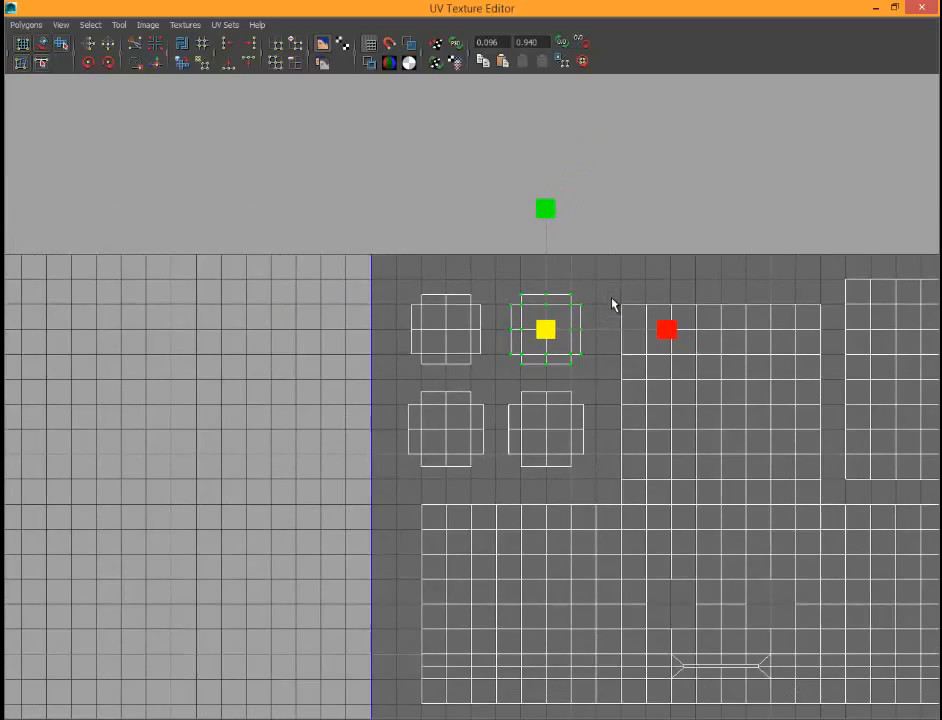
scroll(613, 303, "down", 2)
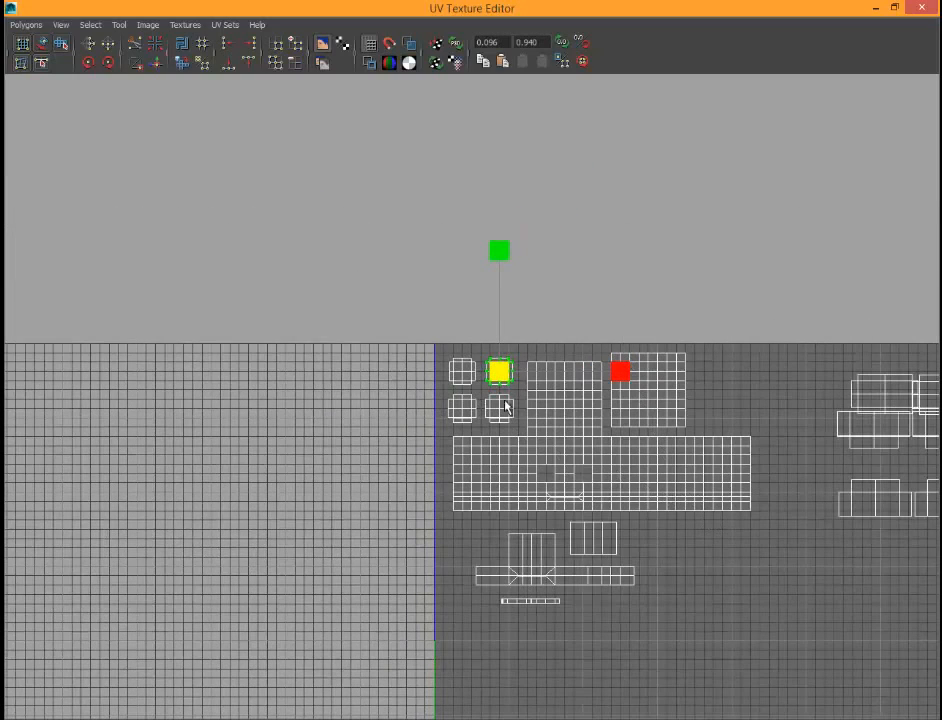
scroll(549, 450, "up", 4)
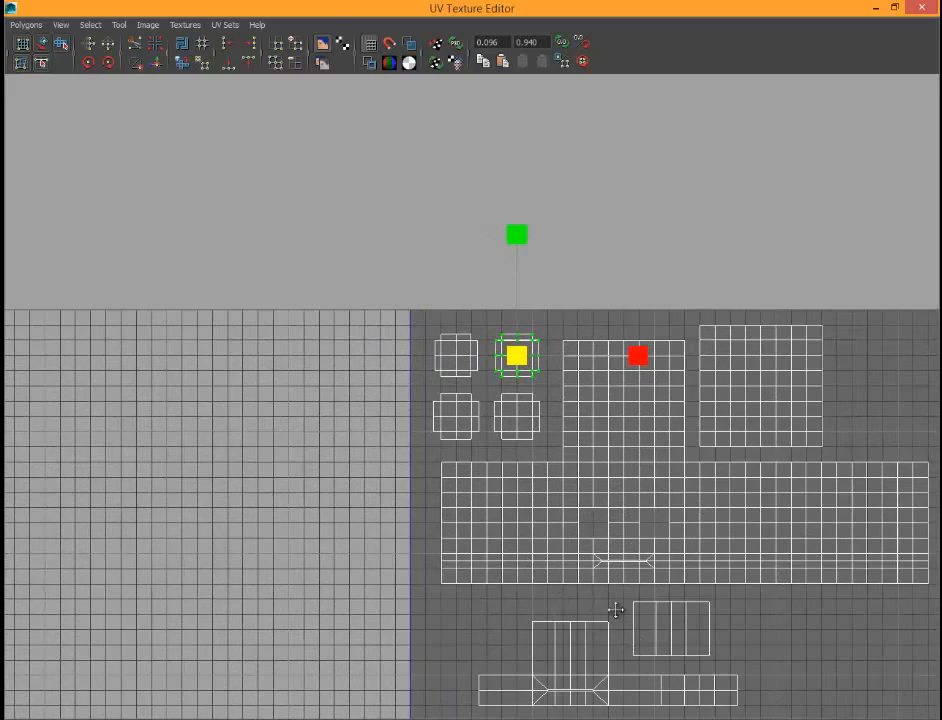
scroll(578, 466, "up", 2)
left_click(658, 436)
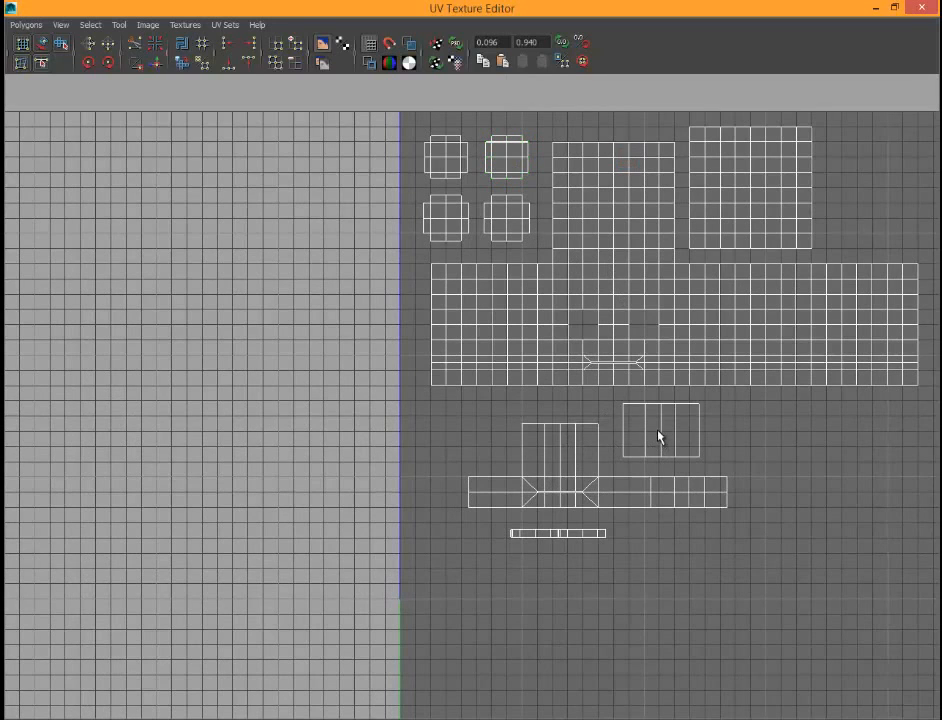
left_click(626, 416)
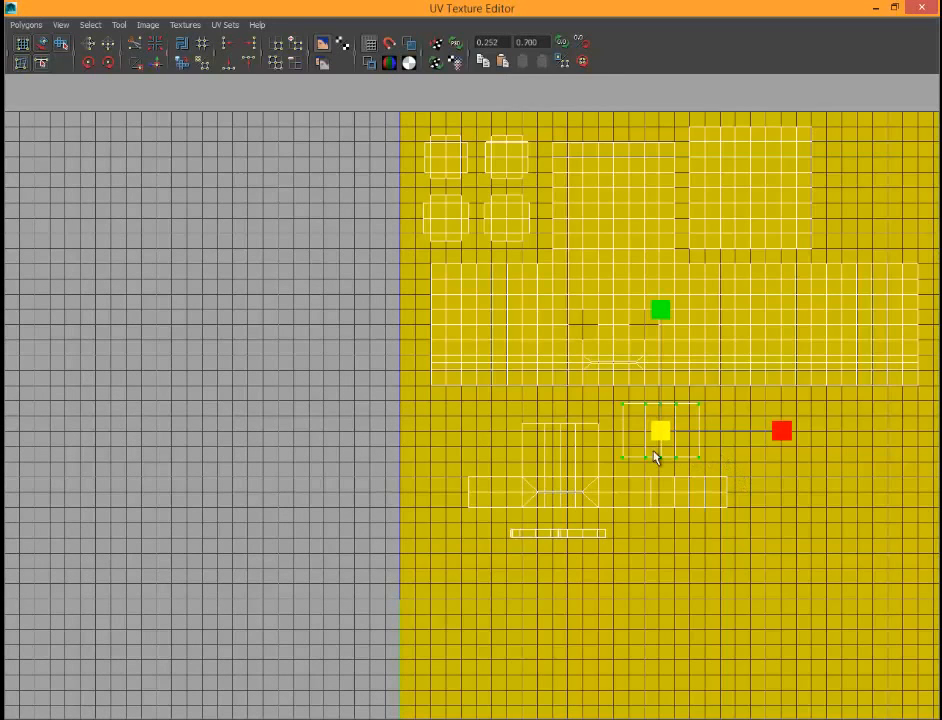
left_click(729, 524)
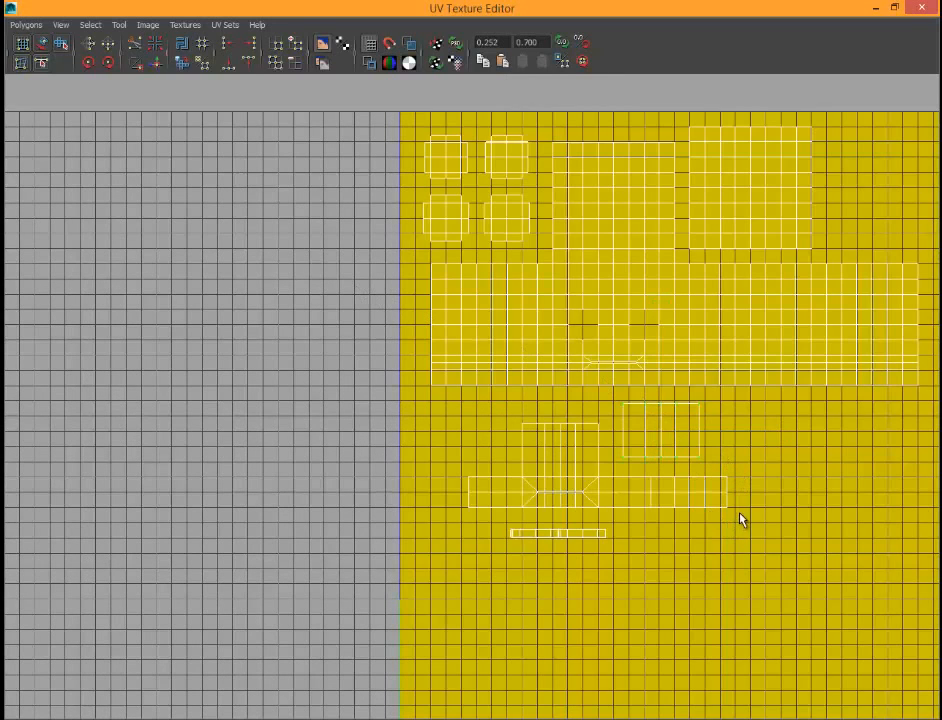
scroll(739, 513, "down", 3)
middle_click_drag(572, 372, 89, 399, "alt")
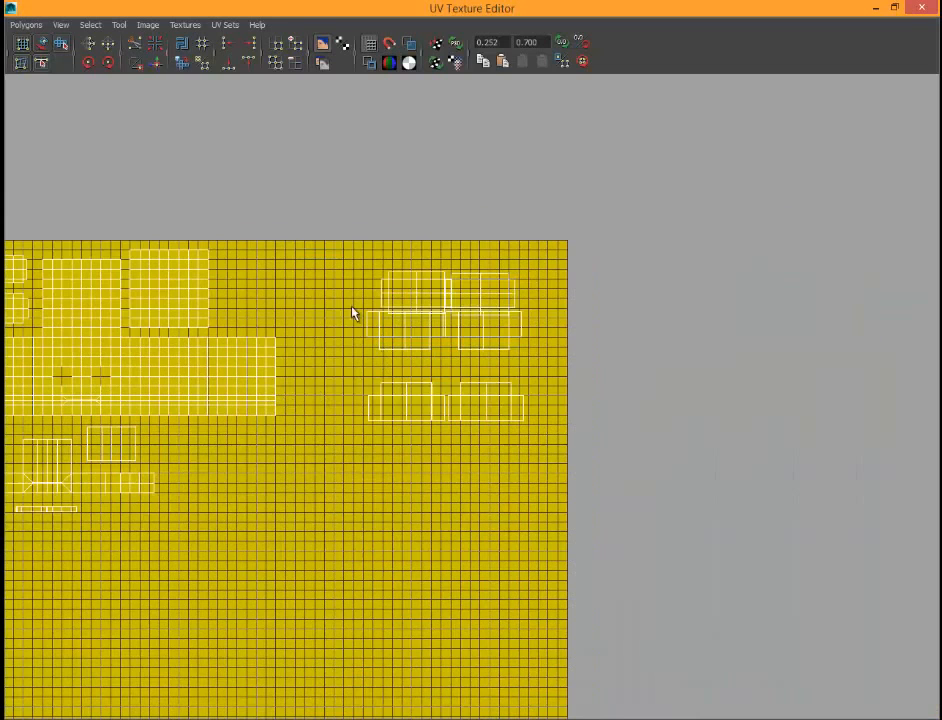
left_click(41, 44)
left_click(419, 350)
left_click(458, 351, "shift")
left_click(447, 415, "shift")
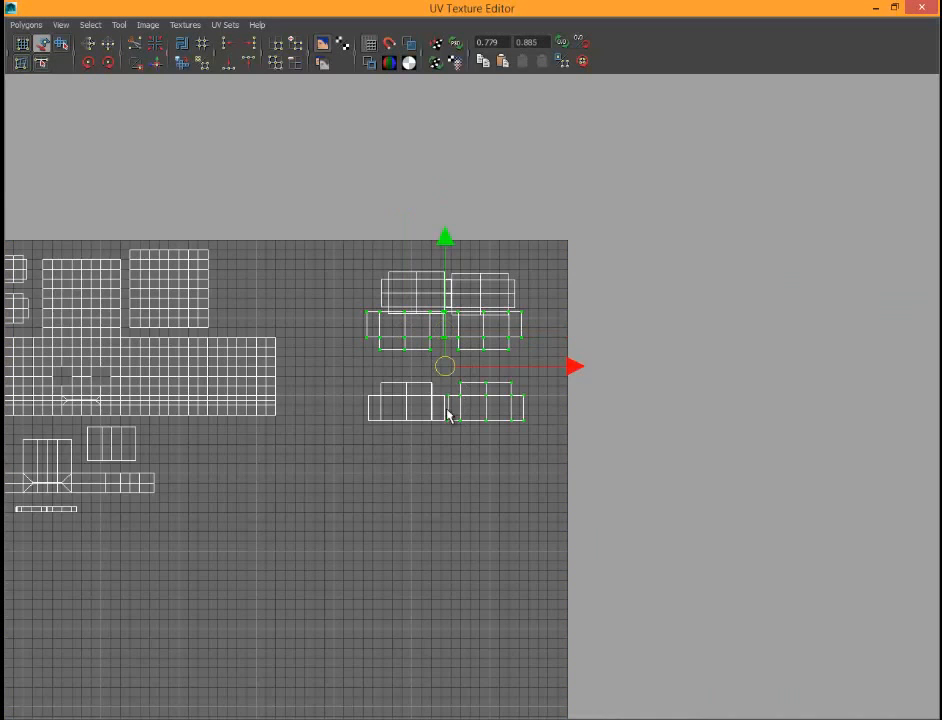
left_click_drag(443, 372, 309, 294)
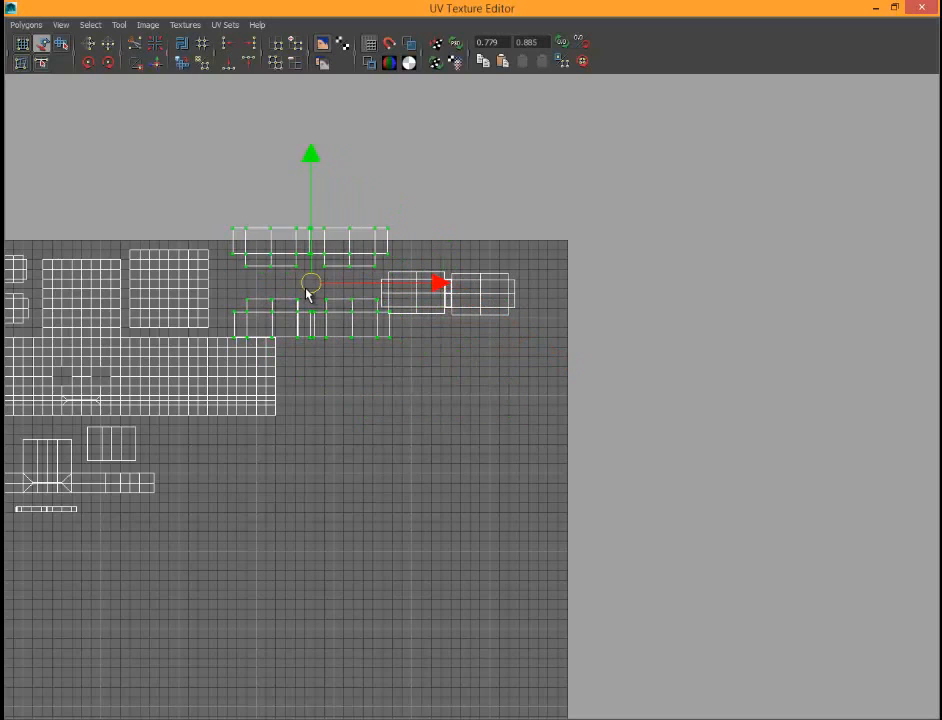
key("ctrl+z")
Step: Move the two T-shaped shells of the right-hand column into empty space lower in the texture square, stacked with their narrow sides facing
left_click(485, 344)
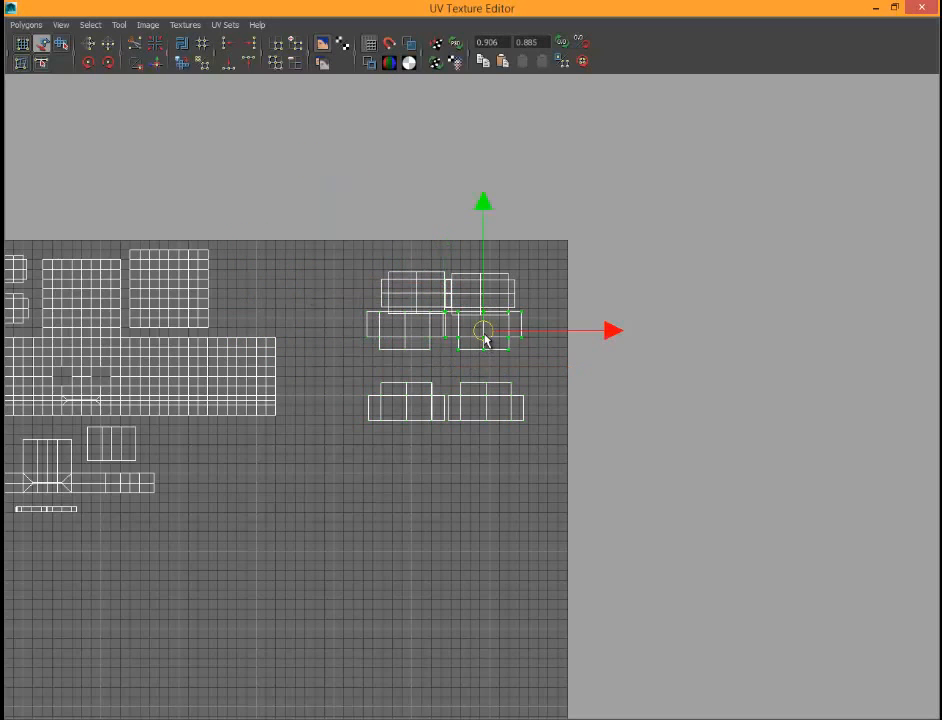
left_click_drag(485, 342, 482, 512)
left_click(485, 402)
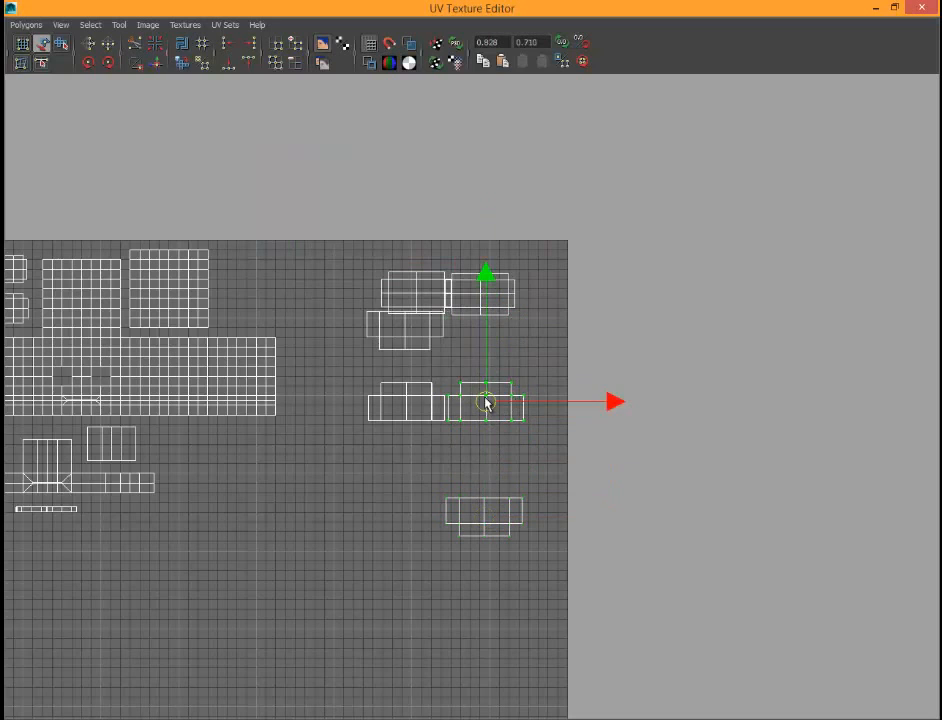
left_click_drag(485, 402, 480, 590)
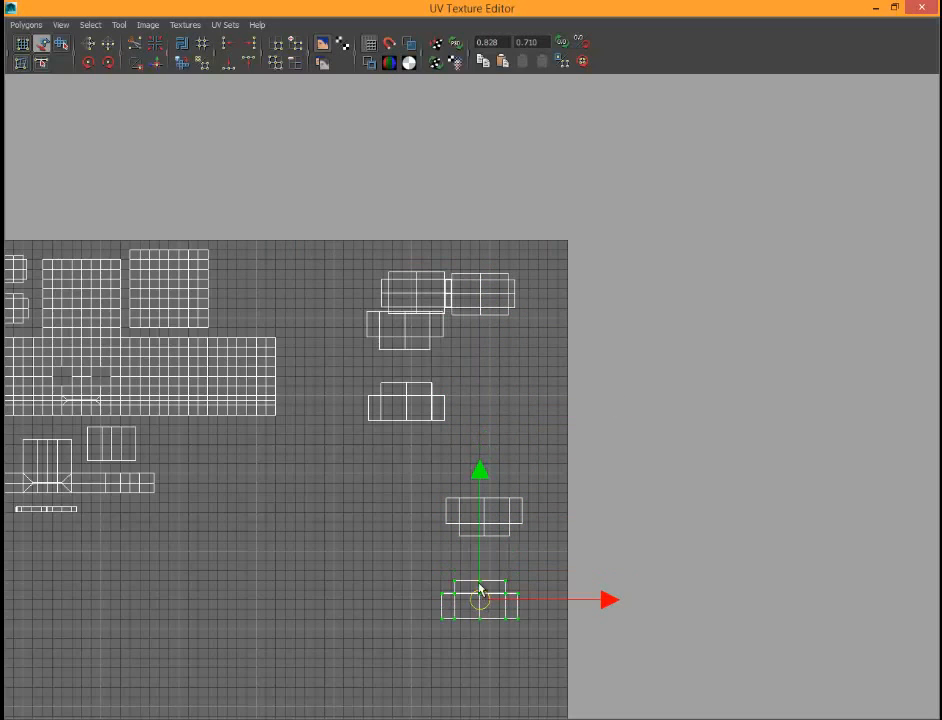
left_click(488, 517)
left_click_drag(488, 517, 484, 541)
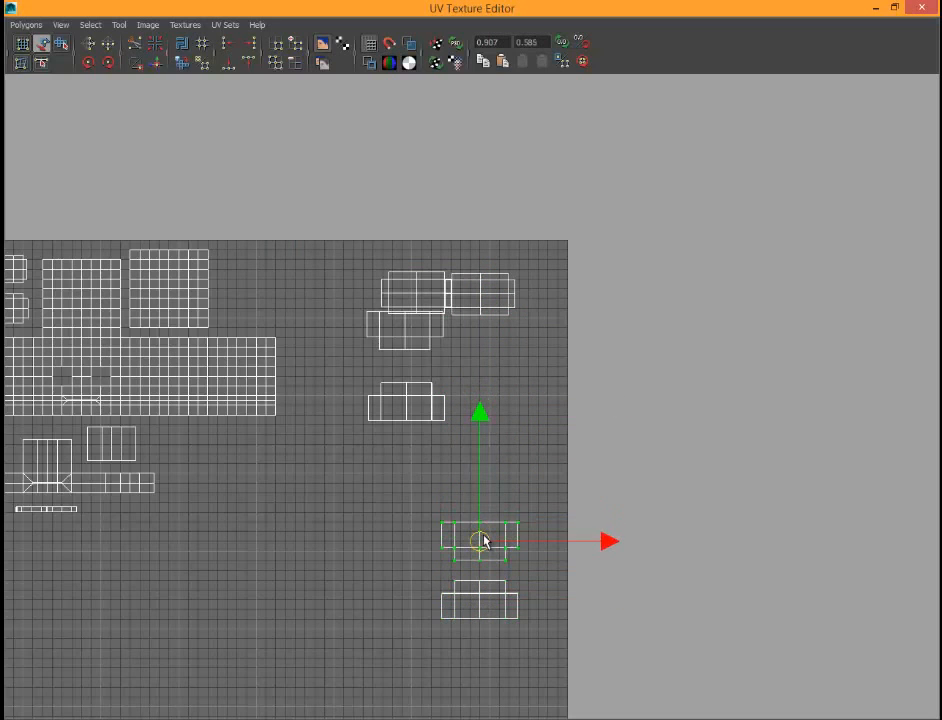
Step: Place the other two T-shaped shells beside that pair in a two-by-two block, and move the left wide cross-shaped shell outside the texture square
left_click(405, 400)
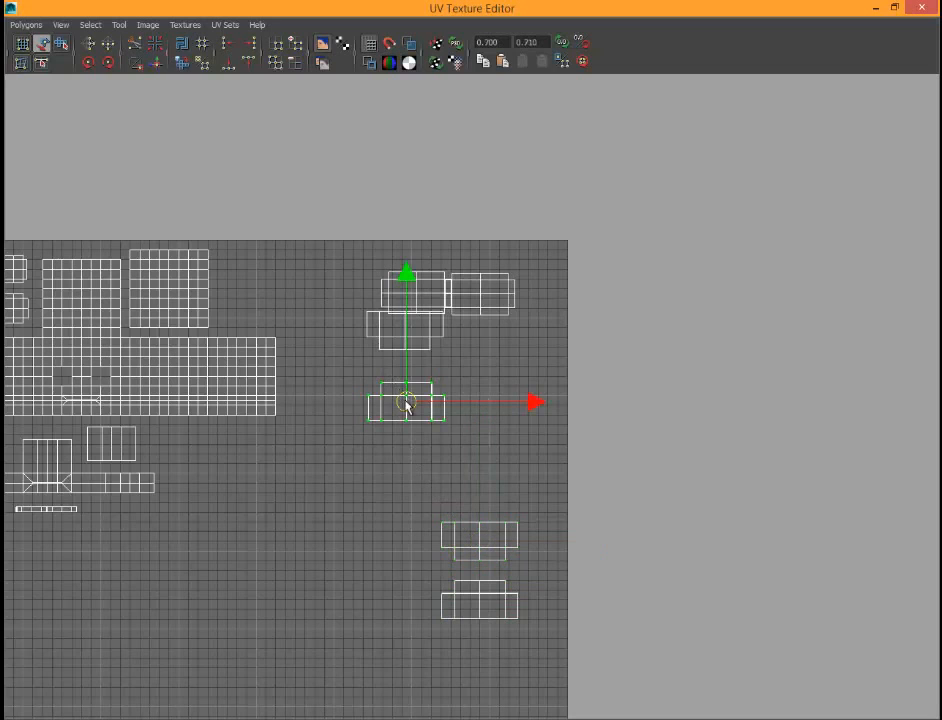
left_click_drag(408, 404, 391, 598)
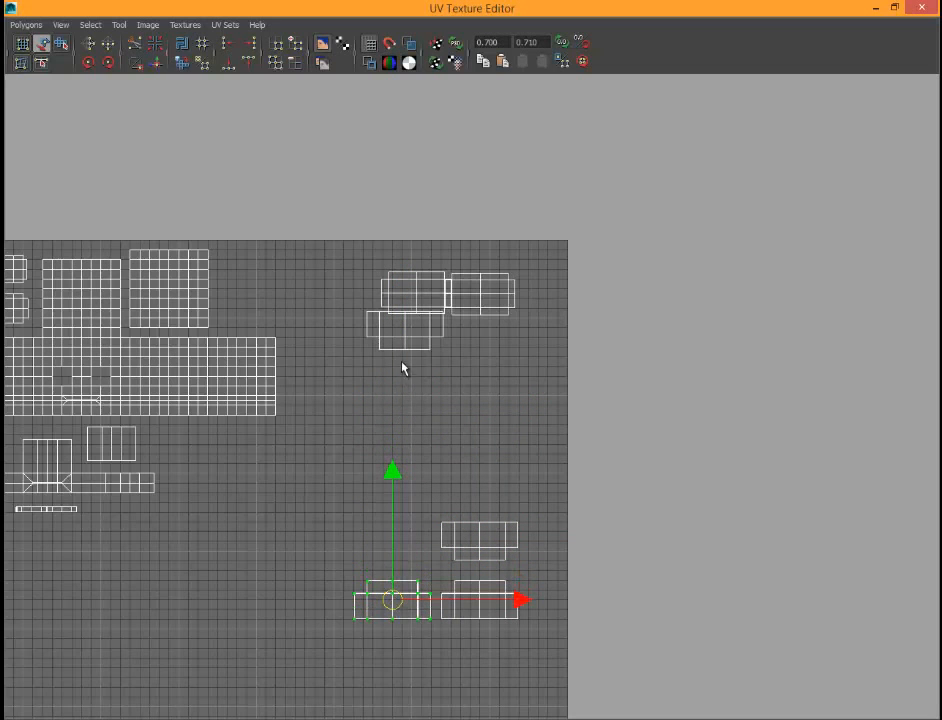
left_click(404, 330)
left_click_drag(404, 330, 393, 541)
left_click(417, 293)
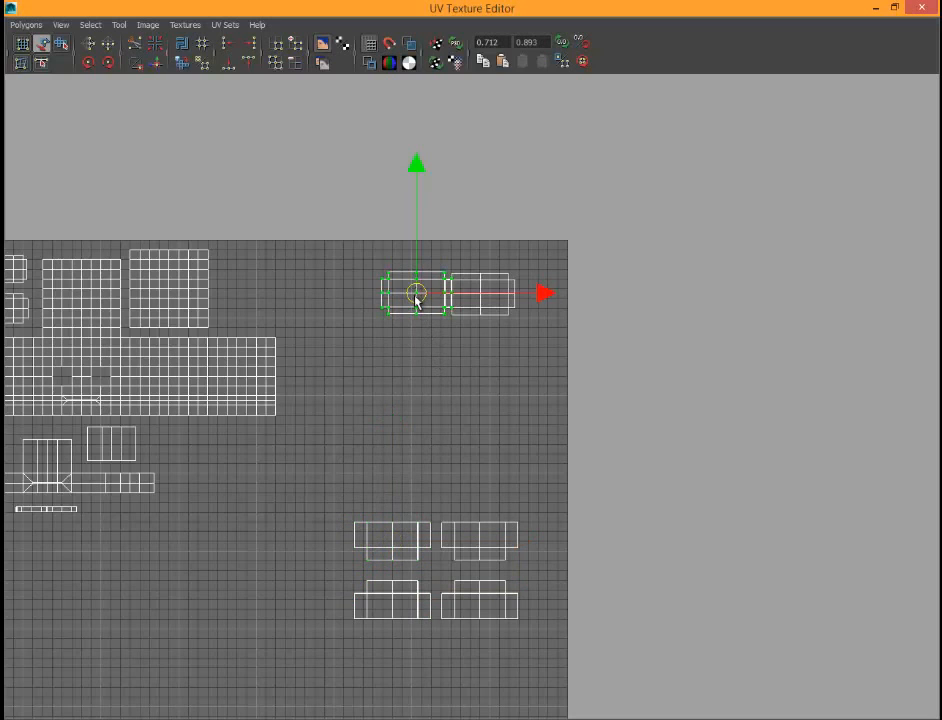
left_click_drag(417, 300, 727, 341)
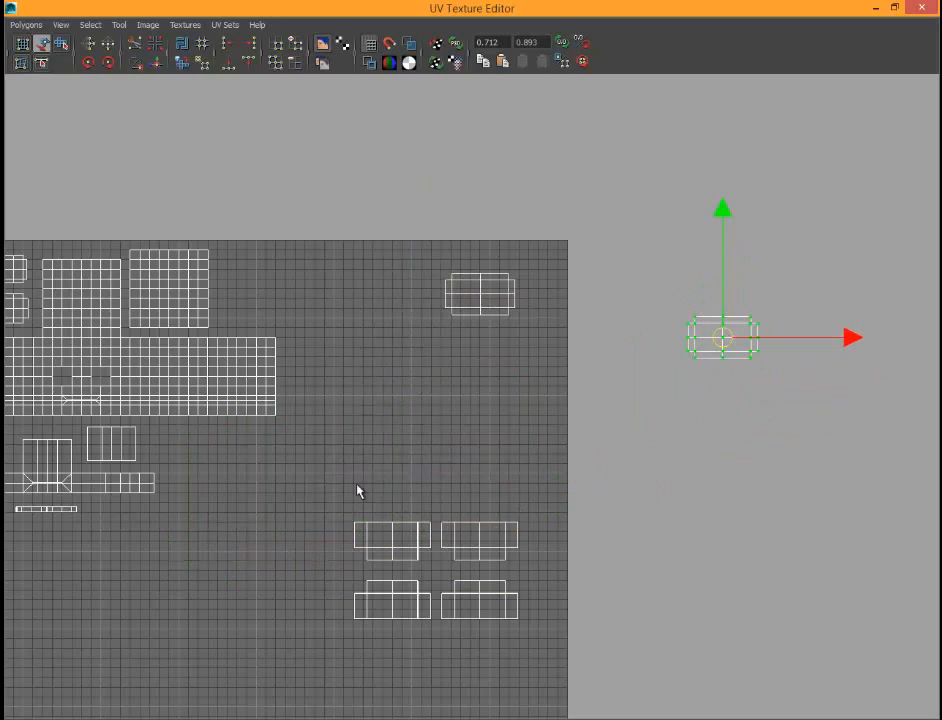
Step: Scale the four T-shaped shells down together until each central block spans roughly two grid squares in width
left_click_drag(551, 628, 545, 644)
scroll(535, 645, "up", 3)
middle_click_drag(466, 600, 448, 259, "alt")
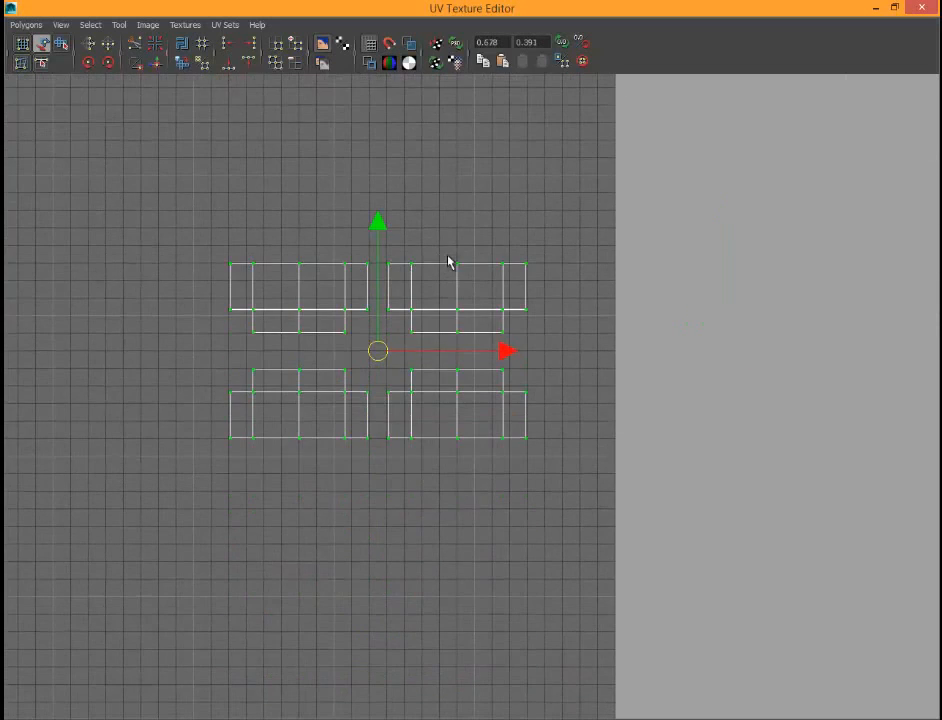
scroll(385, 345, "up", 2)
scroll(375, 345, "up", 3)
middle_click_drag(374, 347, 594, 433, "alt")
key("r")
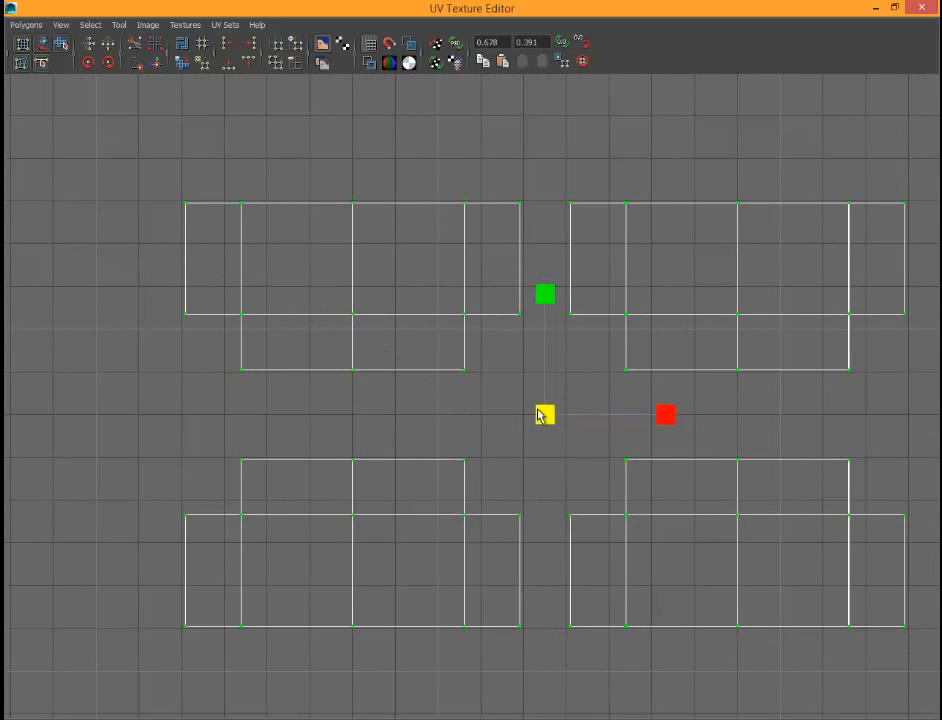
left_click_drag(548, 420, 472, 411)
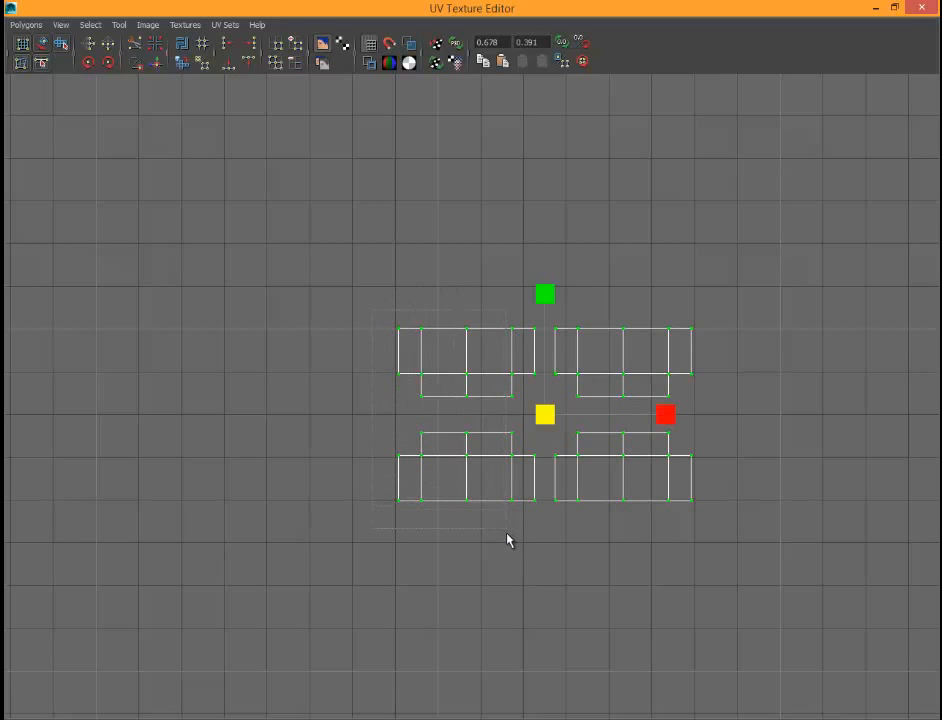
Step: Shift the two left T-shaped shells as whole shells further left so their middle edges sit on a vertical grid line
left_click_drag(506, 533, 504, 530)
key("w")
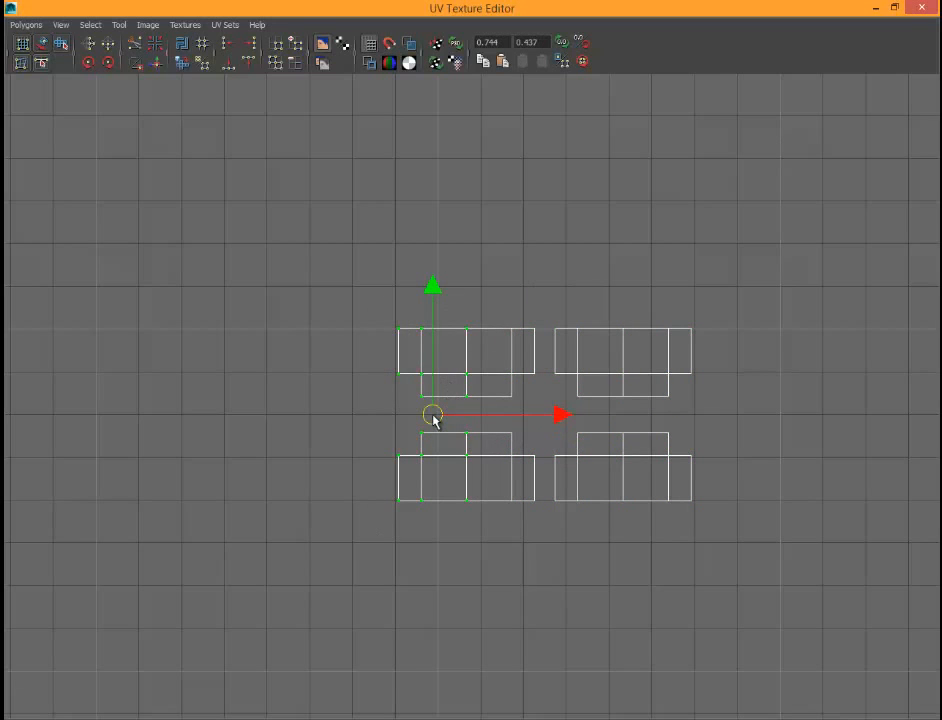
left_click_drag(432, 416, 420, 420)
left_click(41, 43)
key("w")
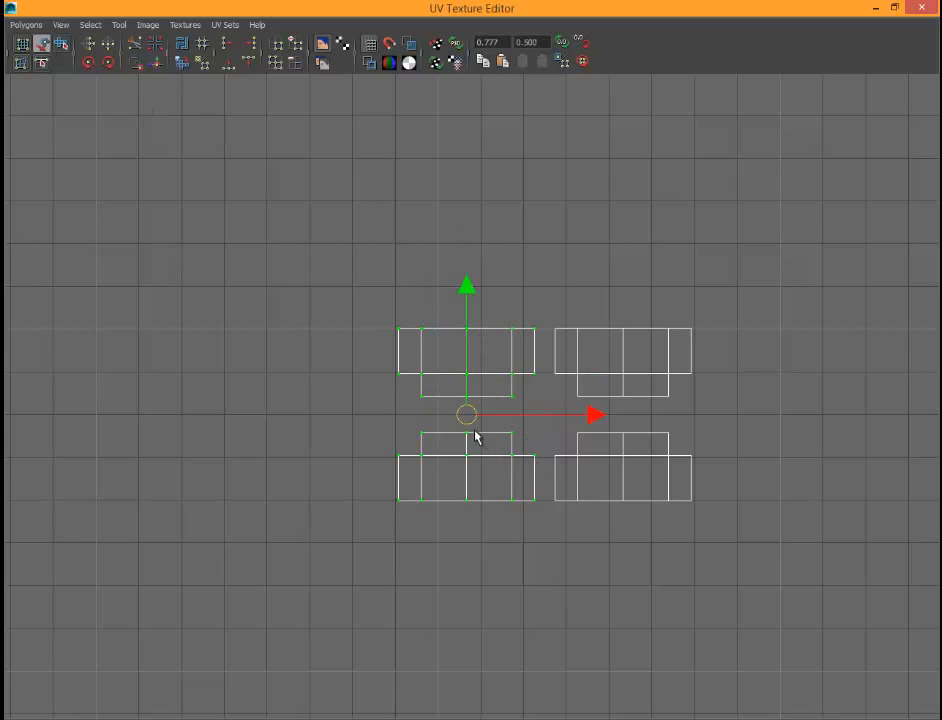
left_click_drag(467, 415, 438, 418)
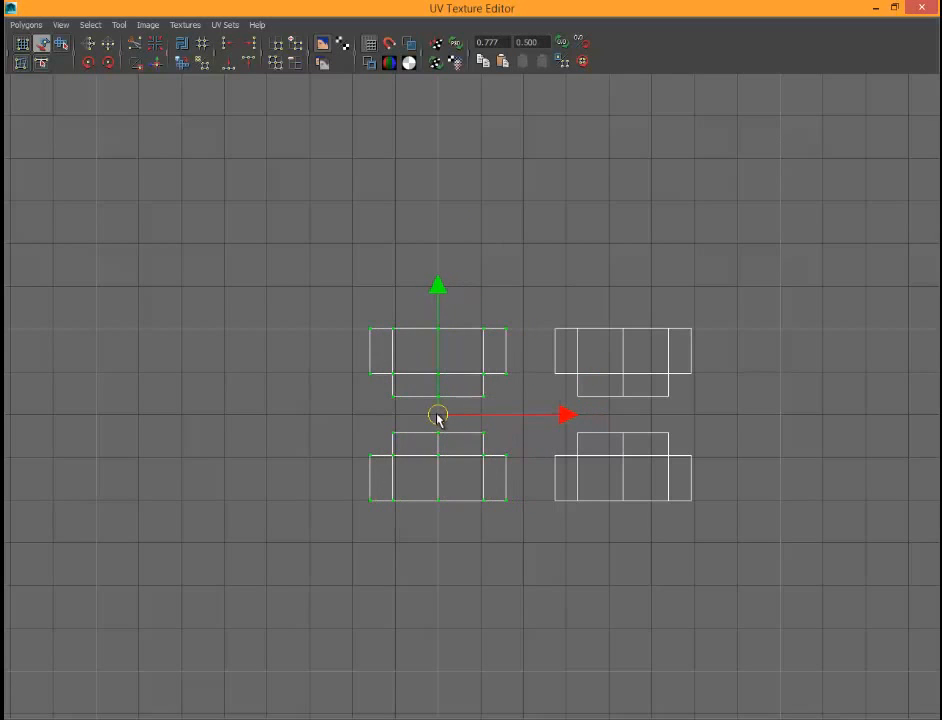
Step: Shift the two right T-shaped shells slightly left so their middle edges sit on a vertical grid line
left_click(467, 369)
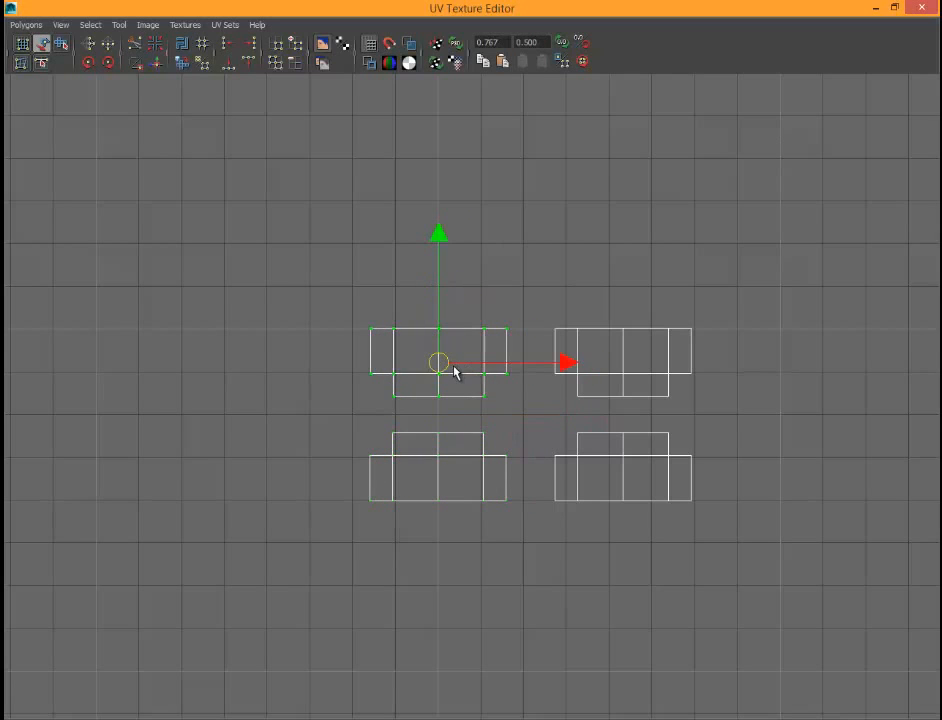
left_click(621, 386)
left_click(621, 478, "shift")
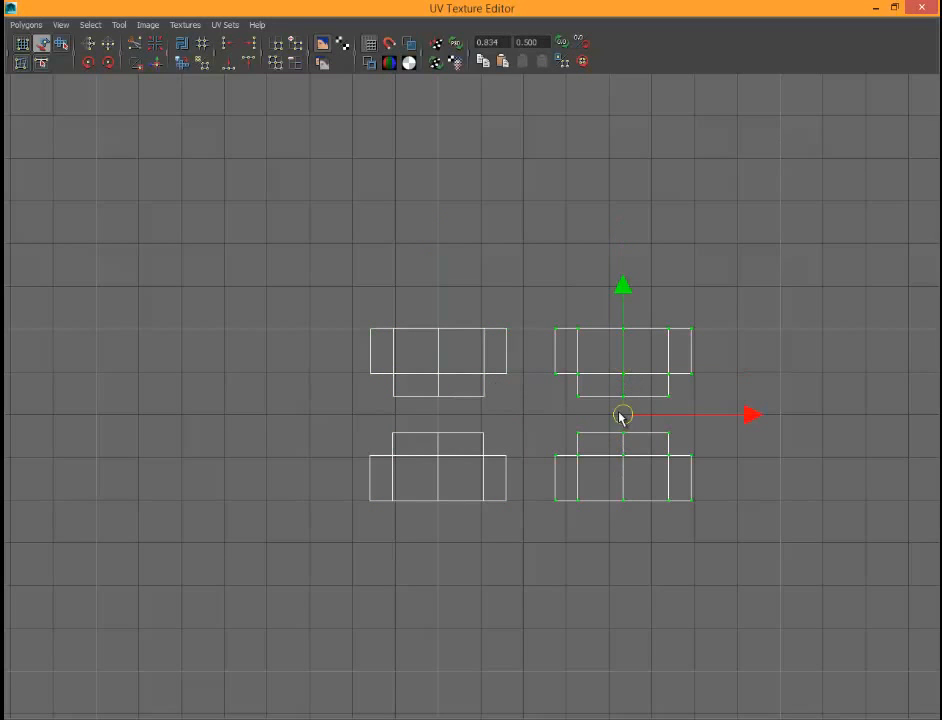
left_click_drag(623, 416, 612, 420)
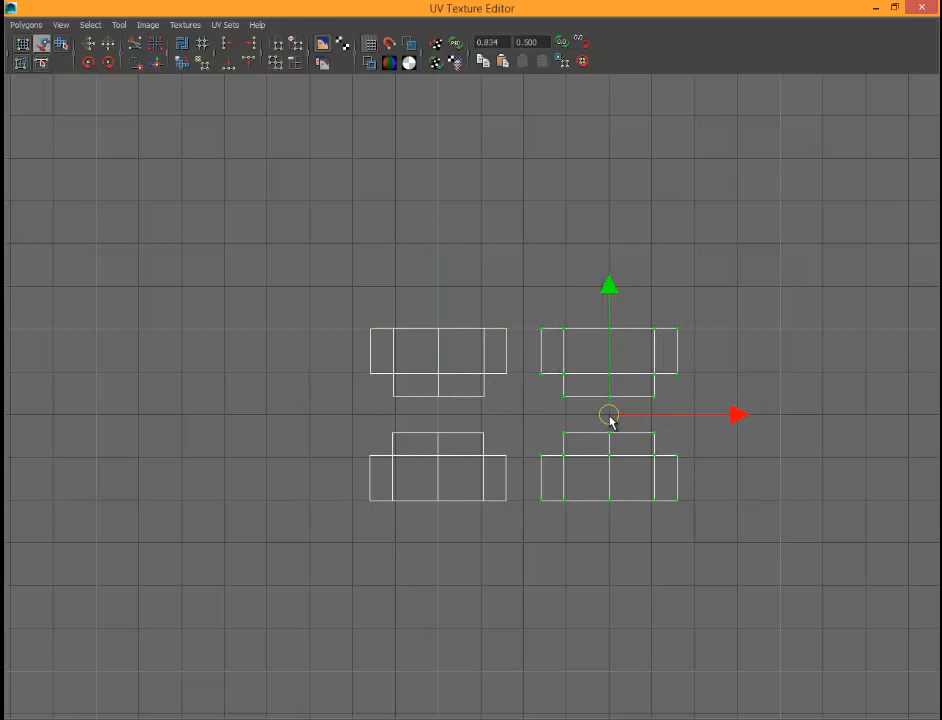
Step: Scale all four T-shaped shells down very slightly about their common centre
left_click_drag(773, 588, 770, 585)
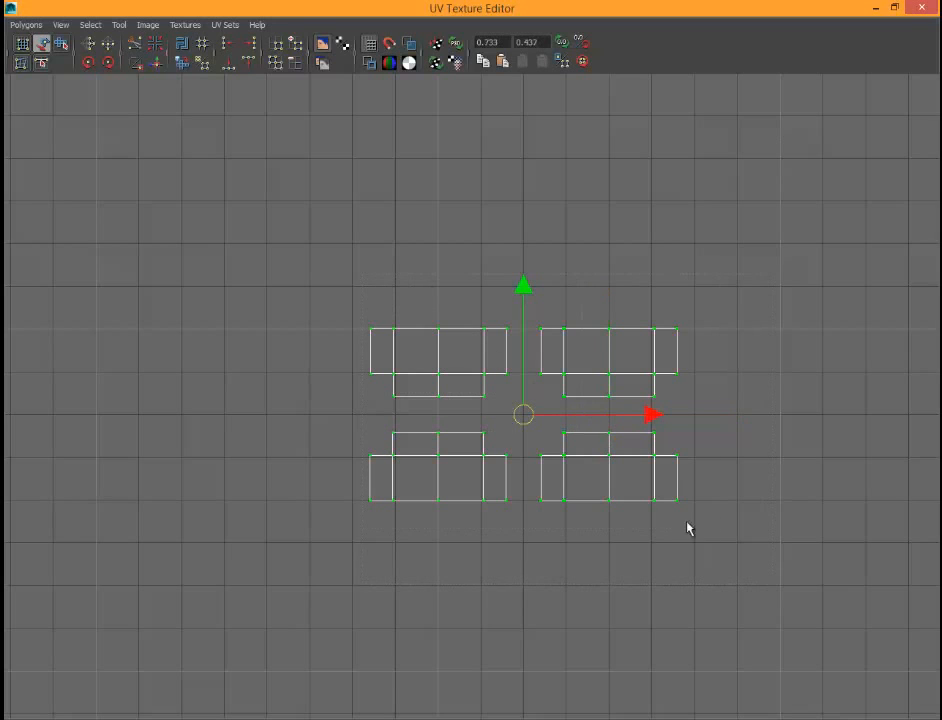
key("r")
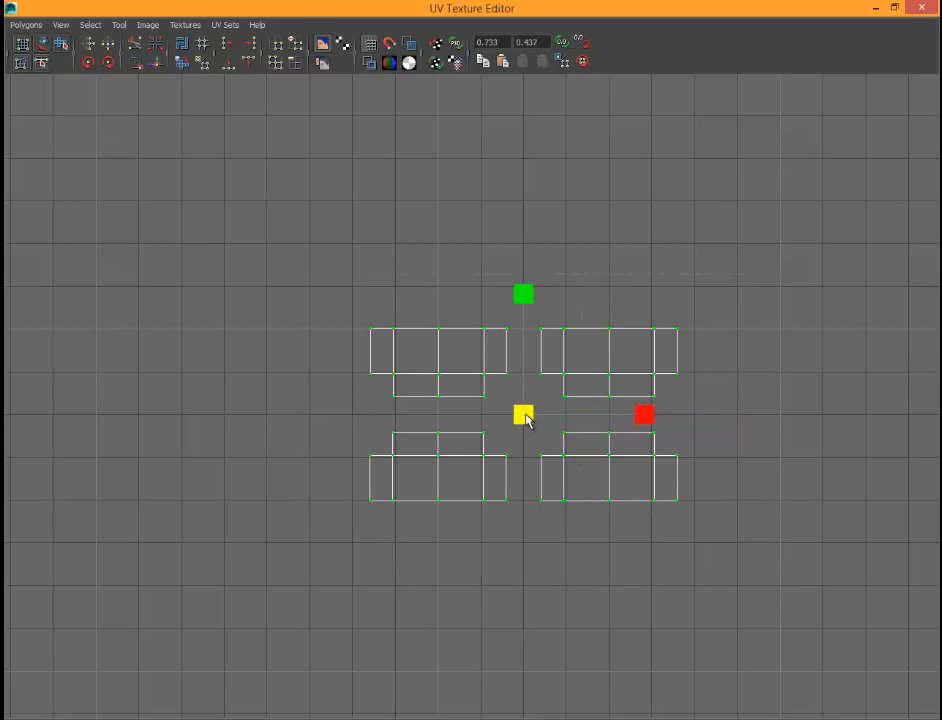
left_click_drag(526, 419, 526, 419)
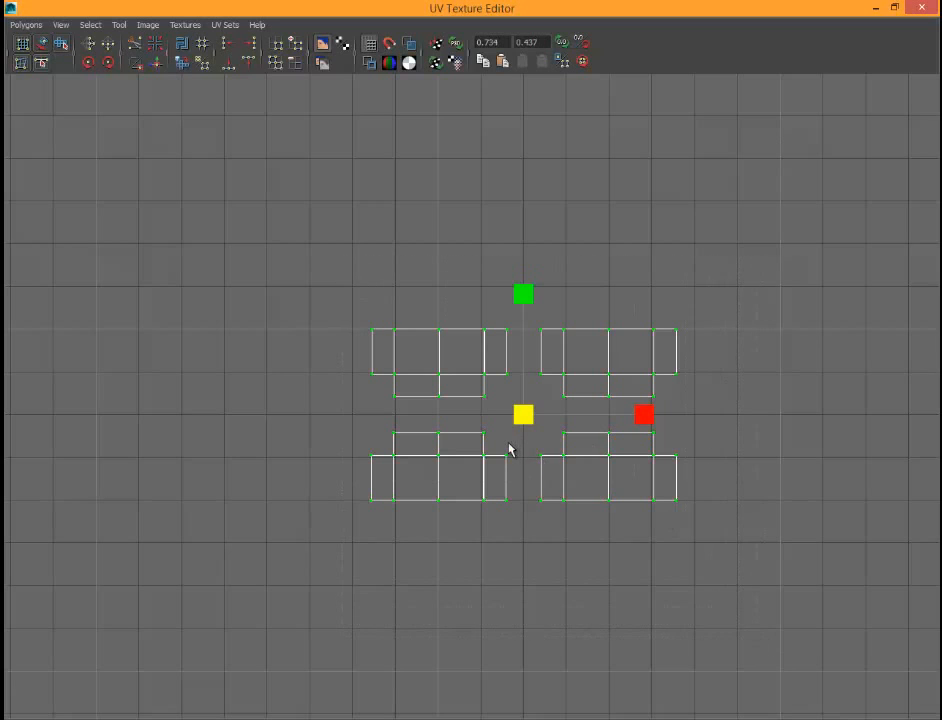
Step: Move the four T-shaped shells beside the head's separate square shell, level with its lower edge and centred on the long head shell's end
scroll(509, 448, "down", 4)
key("w")
scroll(496, 330, "down", 3)
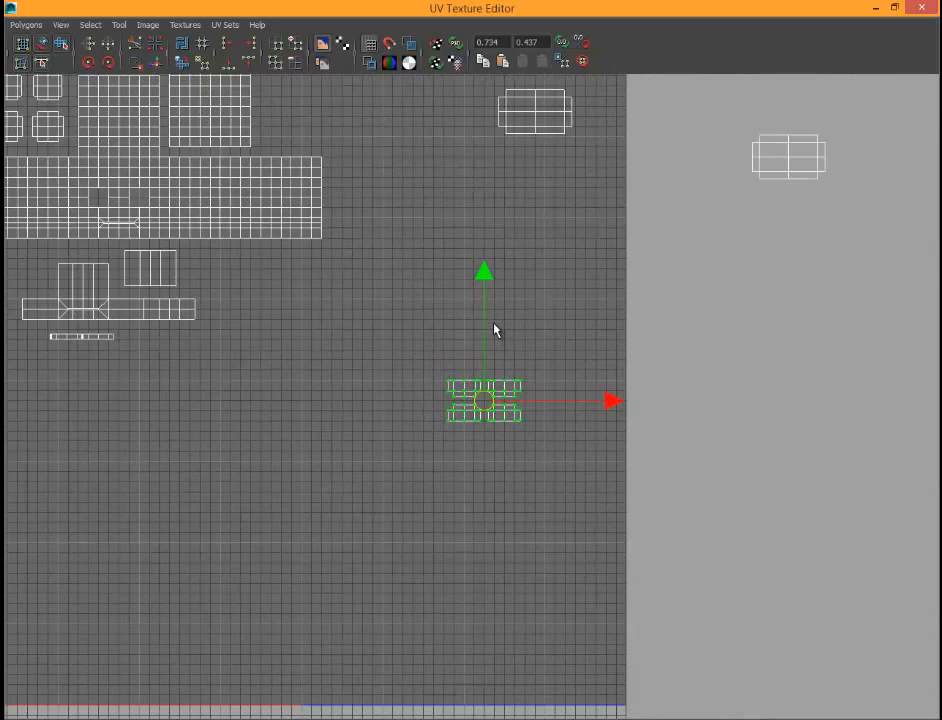
middle_click_drag(496, 330, 681, 637, "alt")
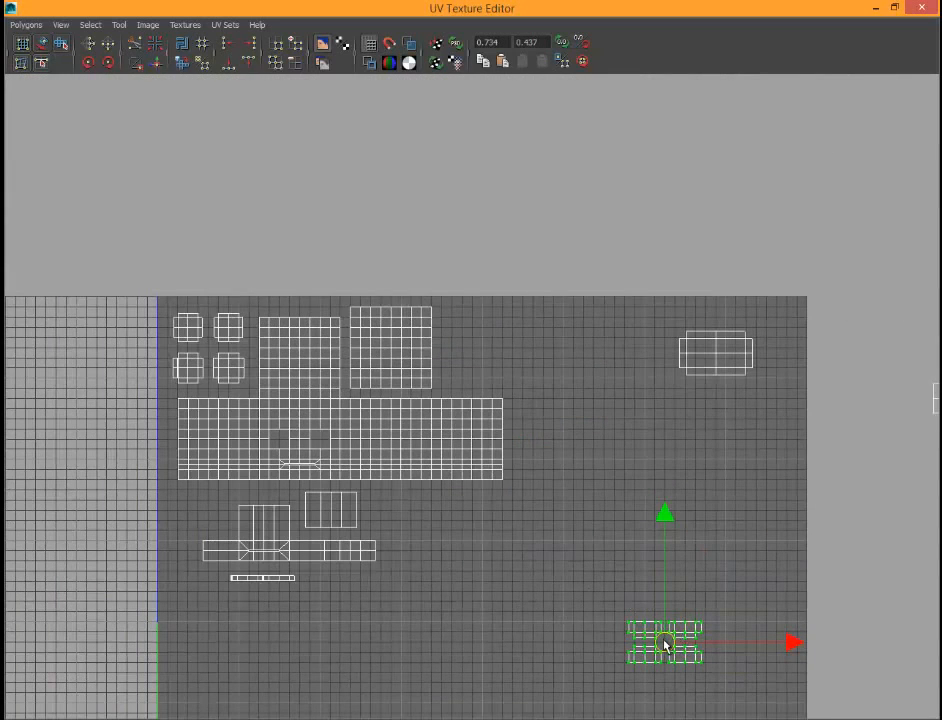
left_click_drag(665, 645, 492, 357)
key("ctrl+z")
left_click(44, 48)
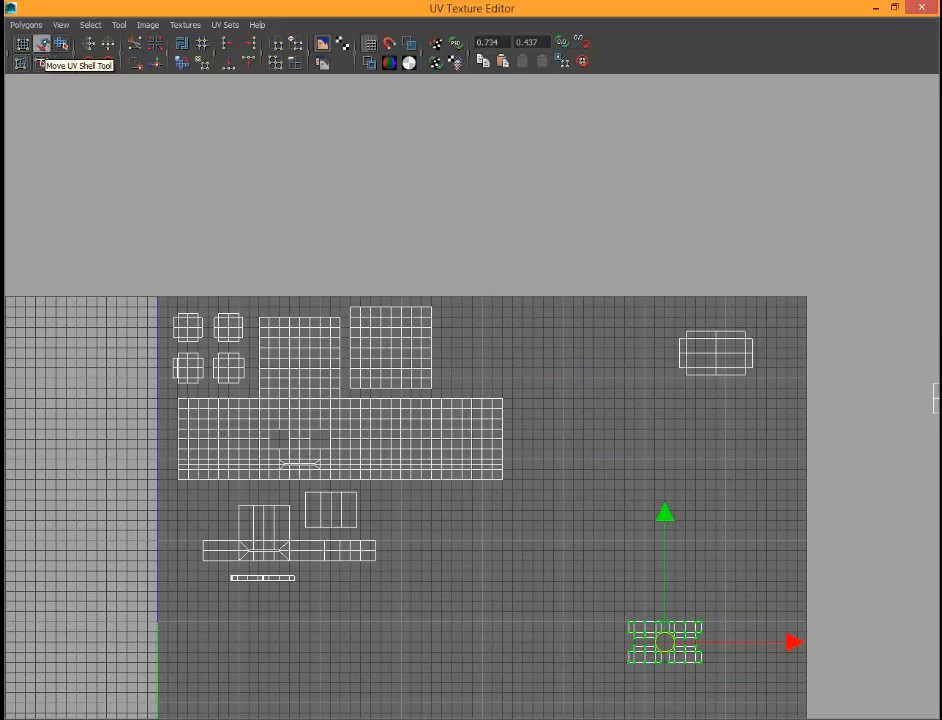
left_click_drag(666, 641, 503, 365)
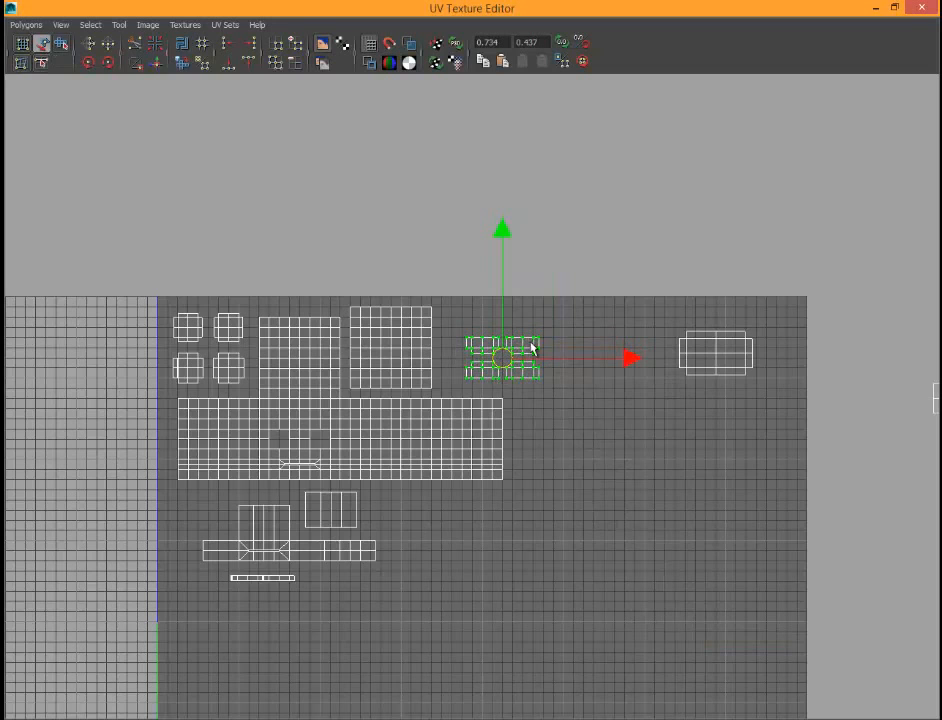
scroll(531, 347, "up", 2)
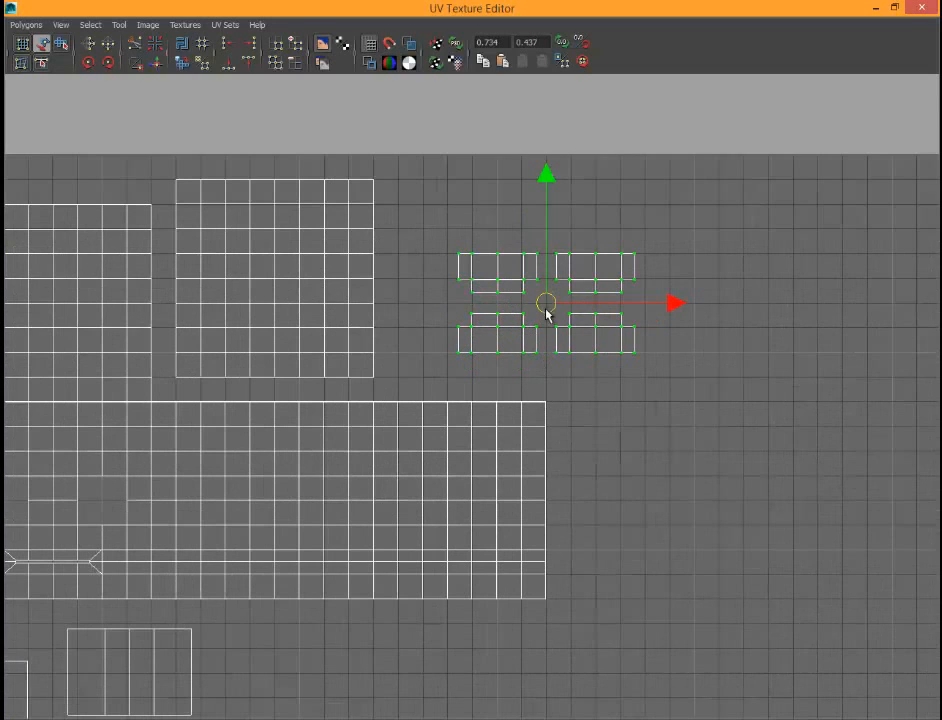
left_click_drag(545, 310, 545, 325)
Step: Line up the two wide cross-shaped shells side by side near the texture square's upper right corner, bringing the outside one back in
scroll(579, 384, "down", 3)
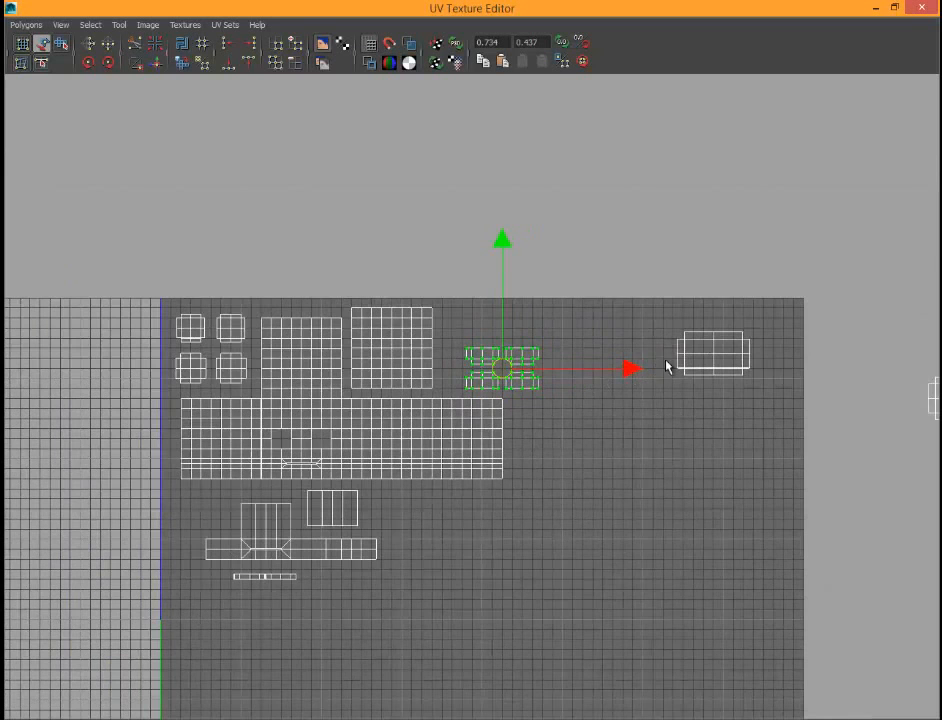
left_click(738, 358)
left_click_drag(716, 360, 677, 346)
scroll(812, 437, "down", 1)
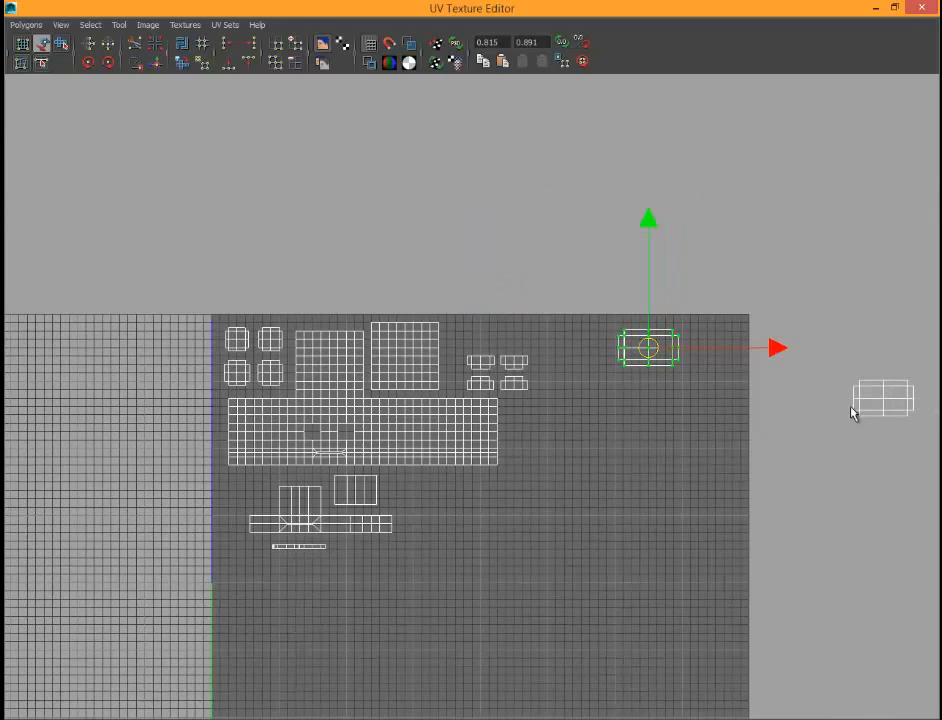
left_click(876, 404)
left_click_drag(884, 401, 718, 353)
Step: Scale the two wide cross-shaped shells down together to about half their size
left_click(662, 353)
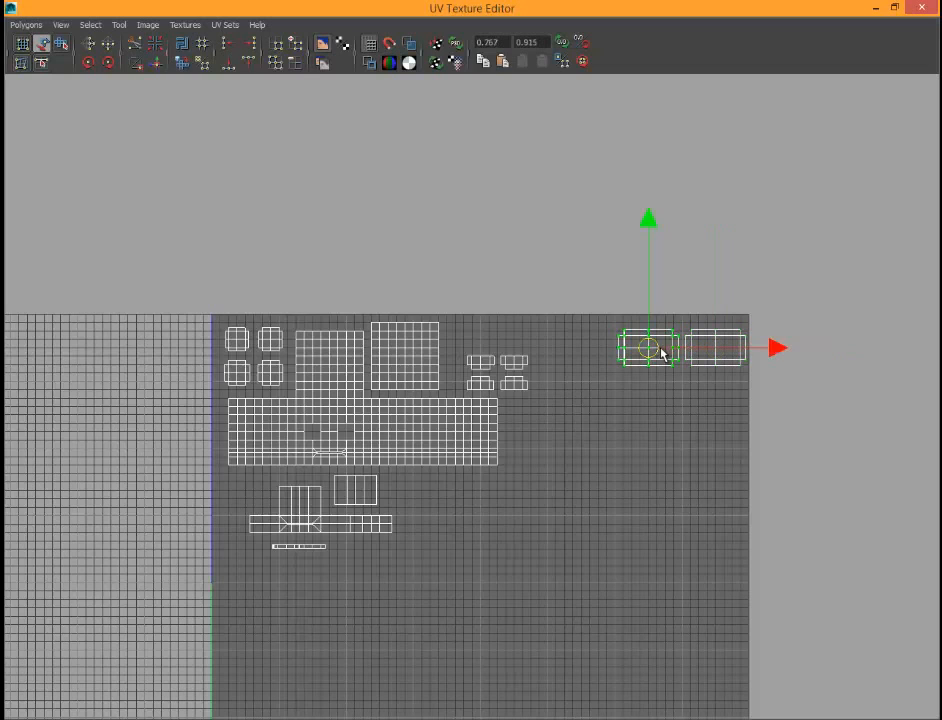
left_click(700, 362, "shift")
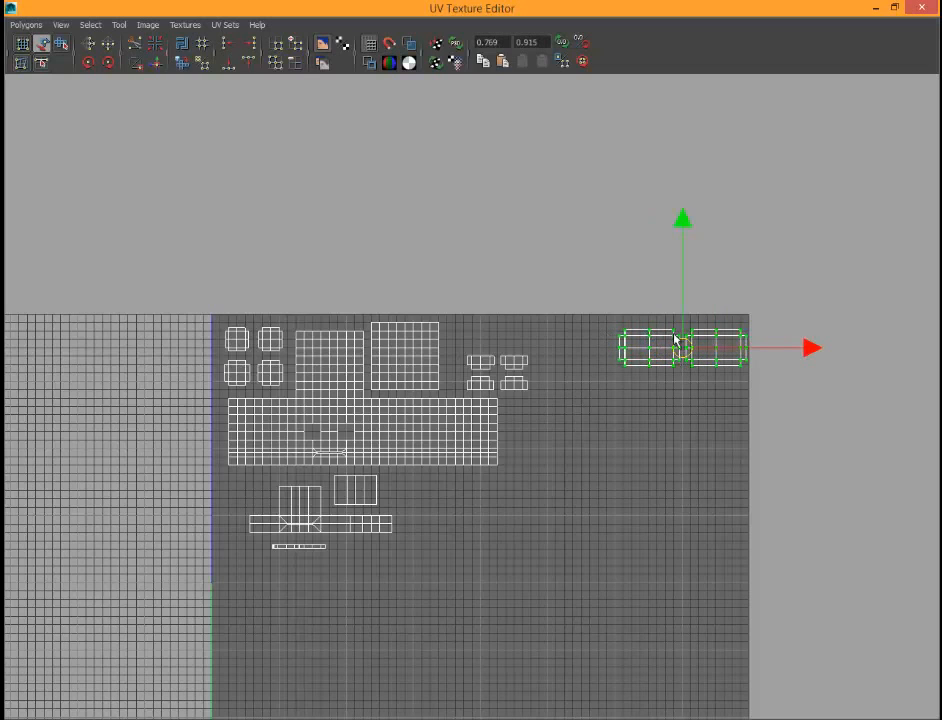
key("r")
left_click_drag(669, 355, 624, 355)
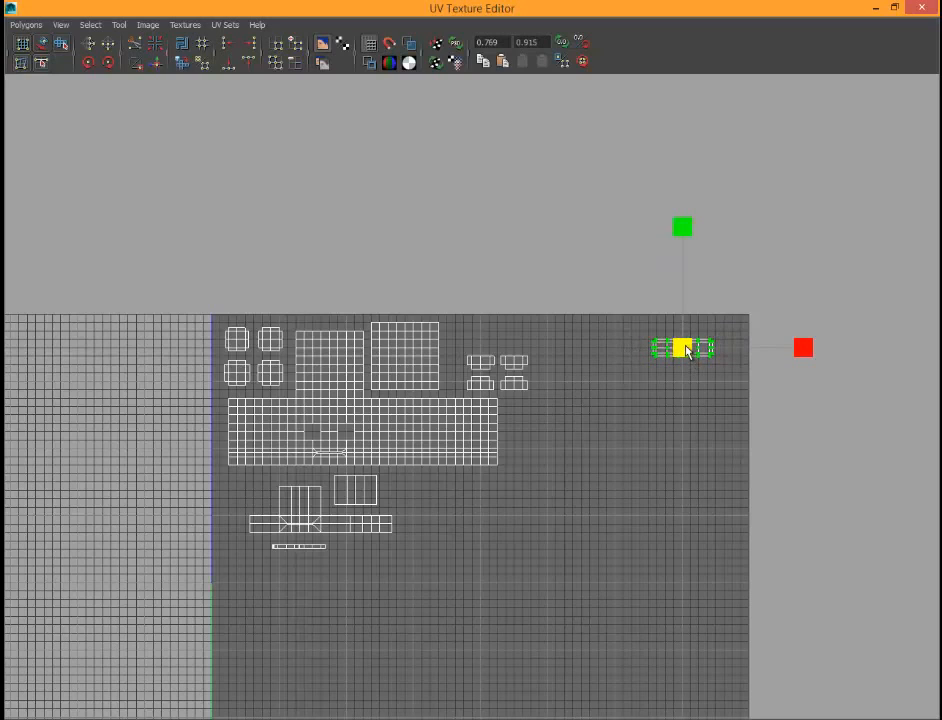
Step: Move the two wide cross-shaped shells directly above the four T-shaped shells, centred over them on the same vertical grid line
key("w")
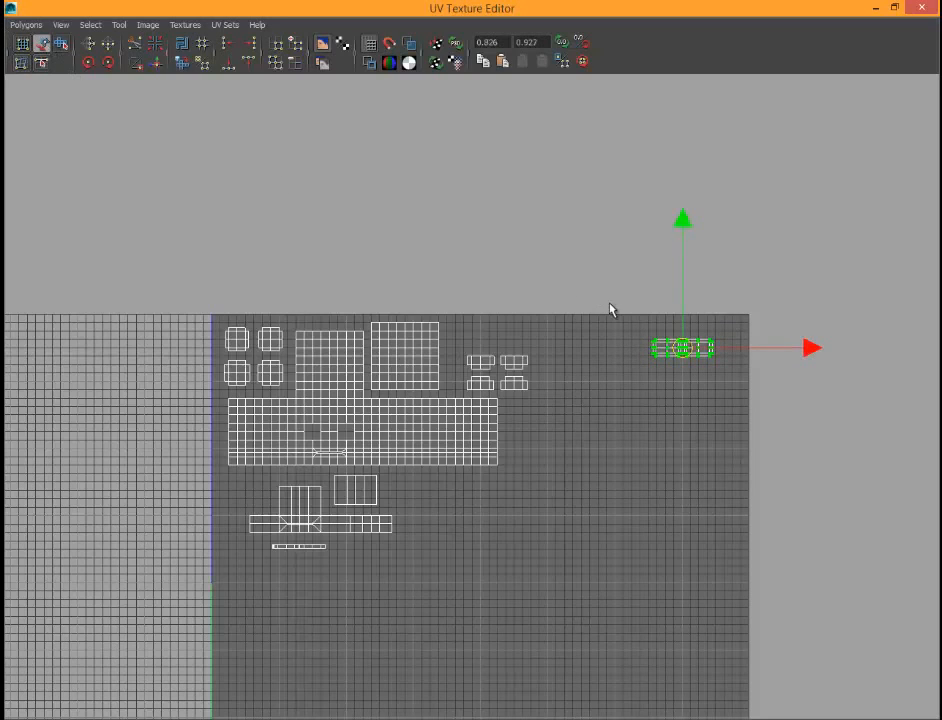
left_click_drag(682, 352, 499, 343)
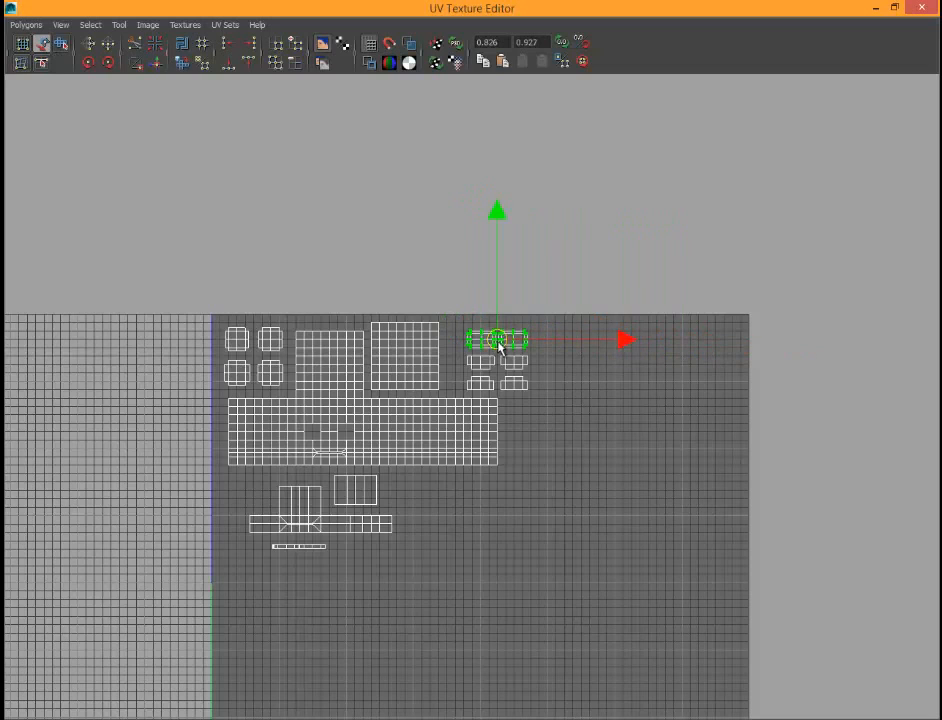
scroll(498, 346, "up", 8)
middle_click_drag(499, 208, 370, 452, "alt")
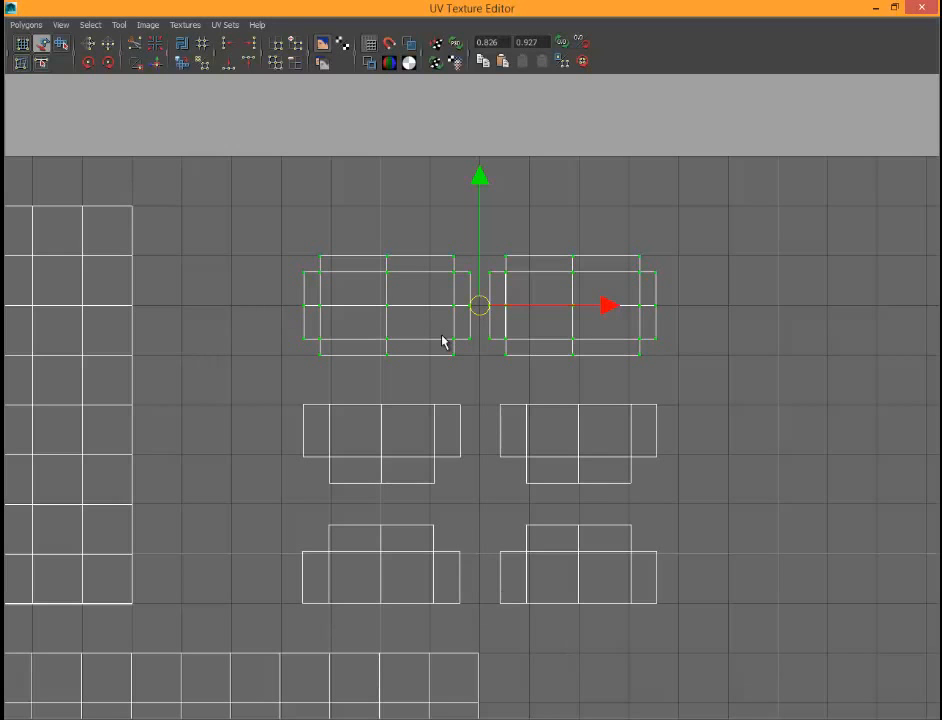
Step: Return from the UV Texture Editor to the main Maya scene, show the tool settings, and select the whole head in object mode
scroll(466, 400, "down", 6)
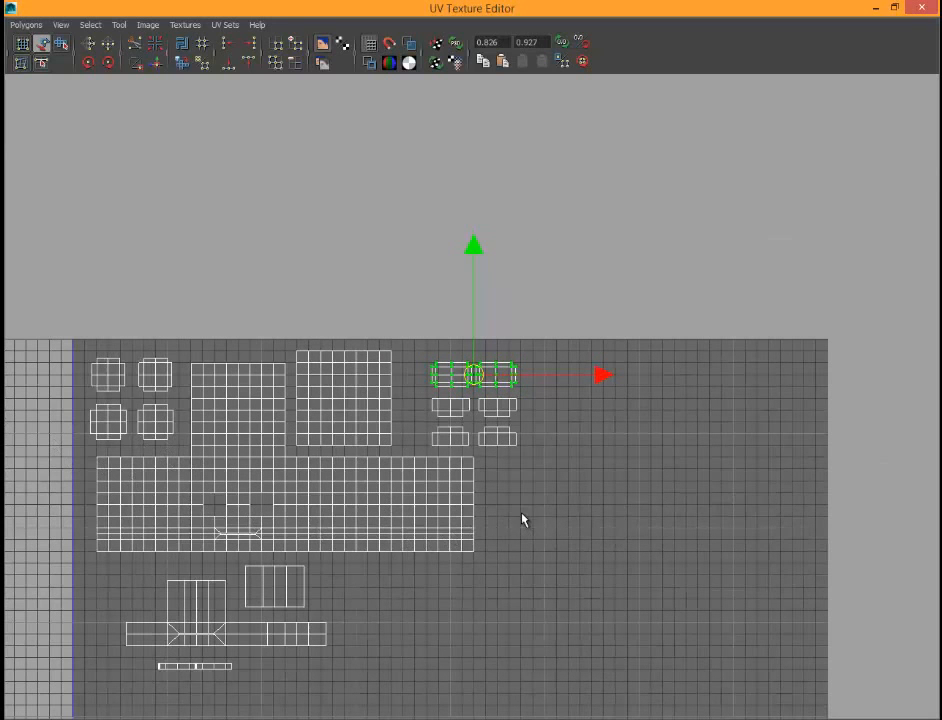
scroll(366, 501, "down", 2)
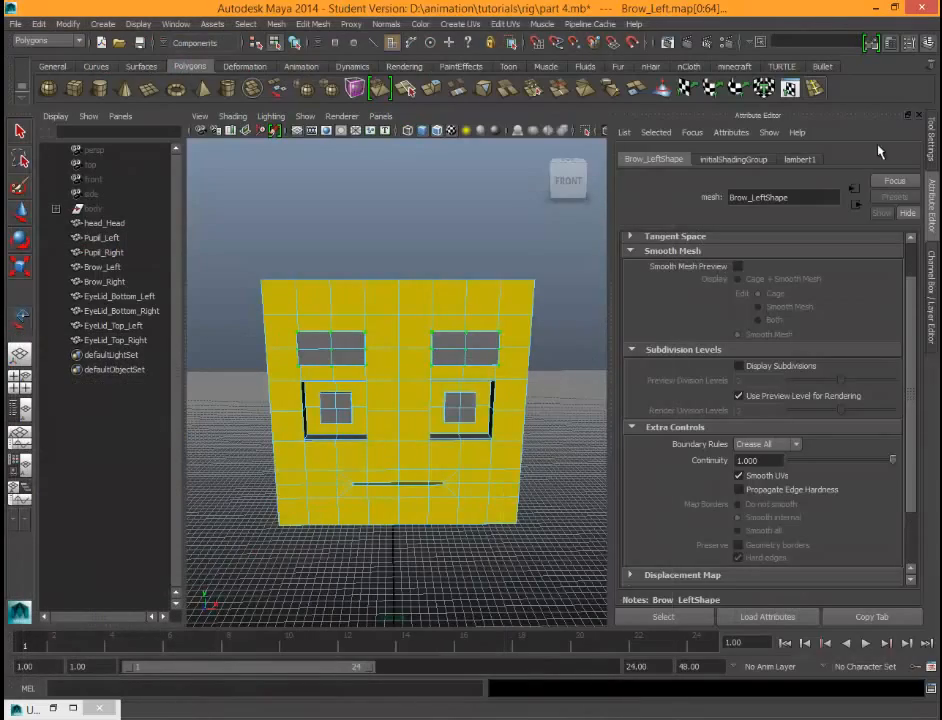
left_click(934, 146)
left_click_drag(613, 372, 801, 397)
left_click_drag(637, 440, 570, 446, "alt")
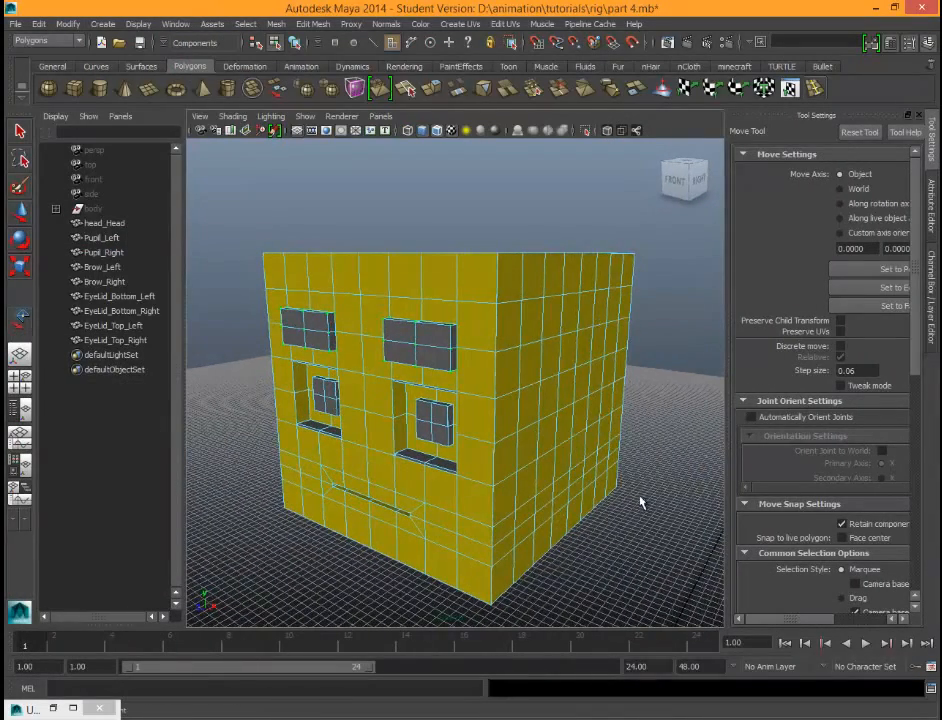
right_click_drag(435, 400, 505, 384)
left_click(456, 404)
scroll(455, 412, "down", 8)
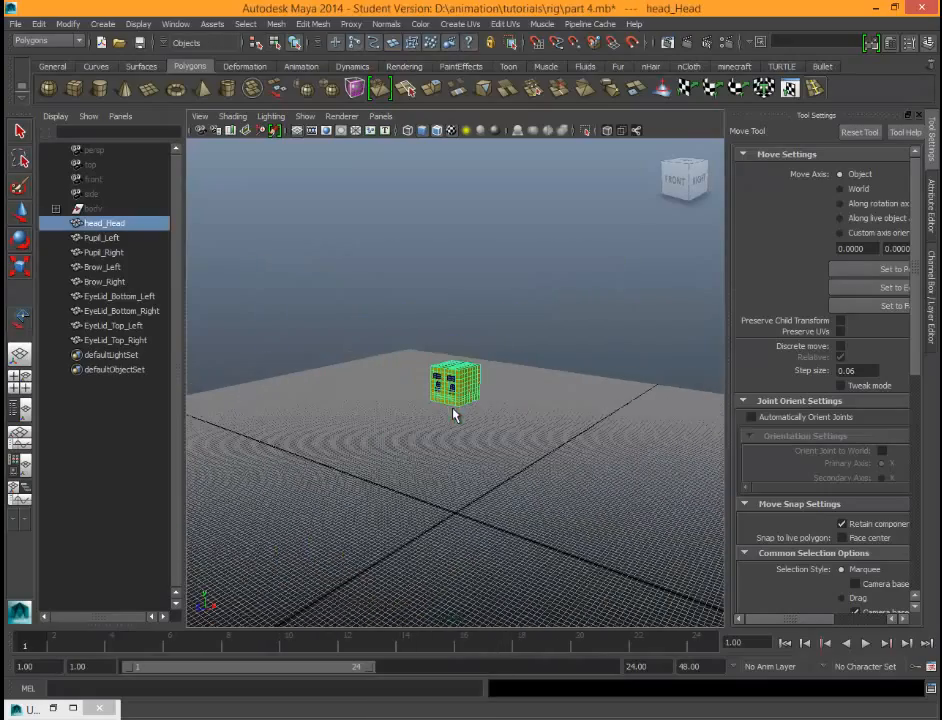
left_click_drag(362, 478, 410, 440, "alt")
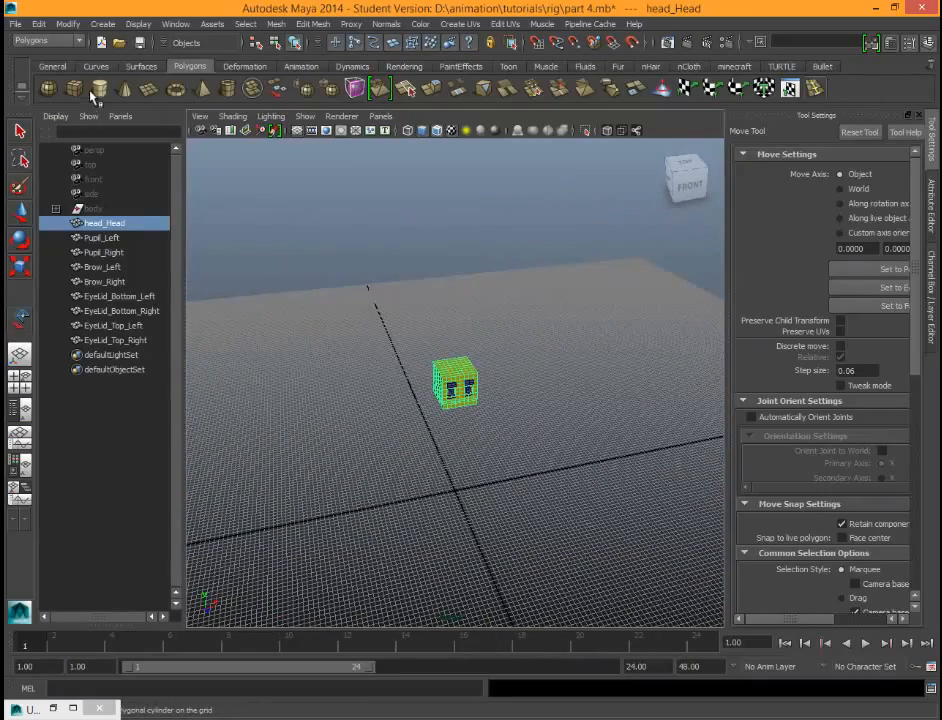
middle_click_drag(558, 556, 370, 415, "alt")
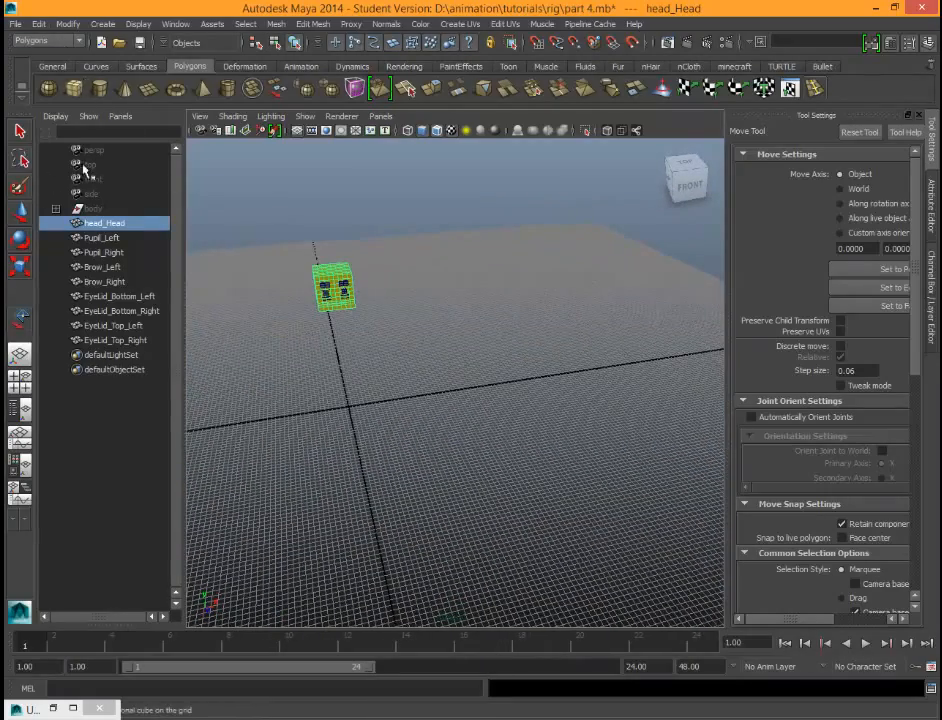
Step: Parent the pupils, brows and eyelids under head_Head in the scene hierarchy and expand the group to show its children
left_click(100, 238)
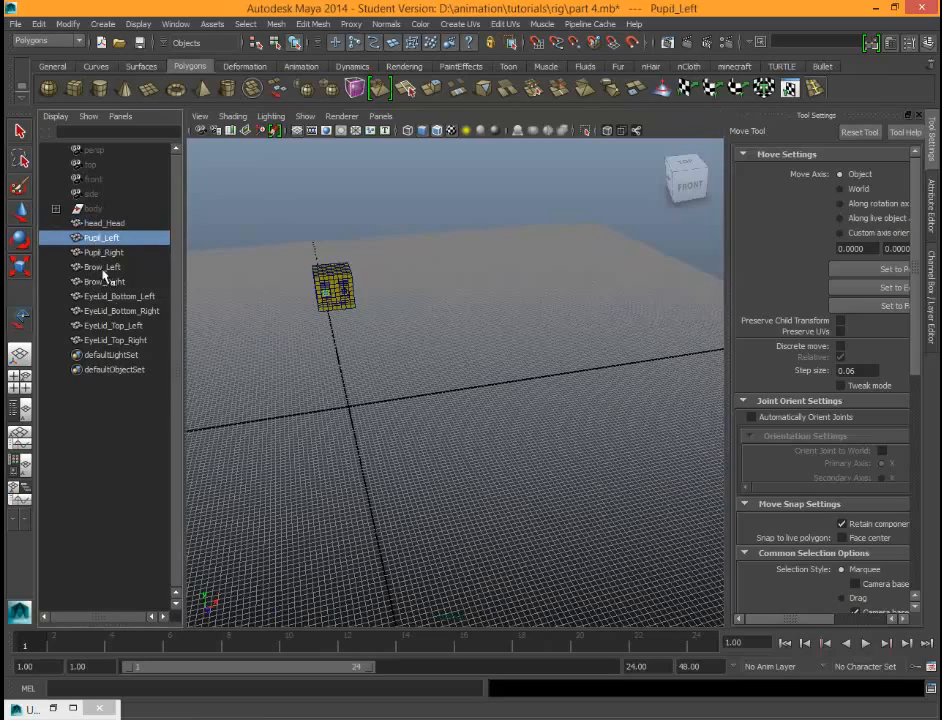
left_click(133, 340, "shift")
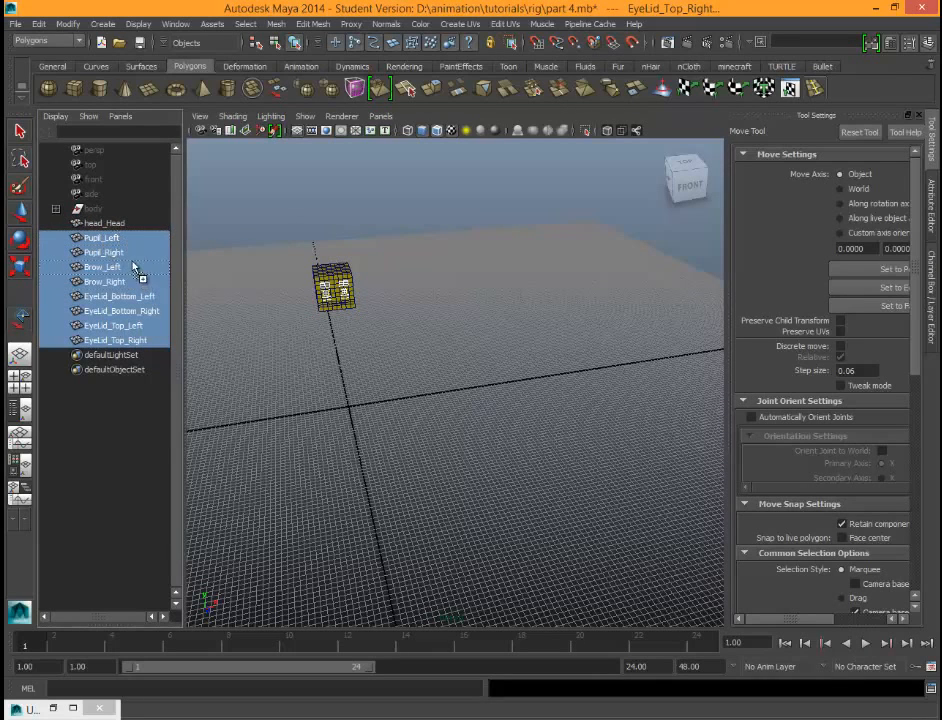
middle_click_drag(117, 229, 115, 227)
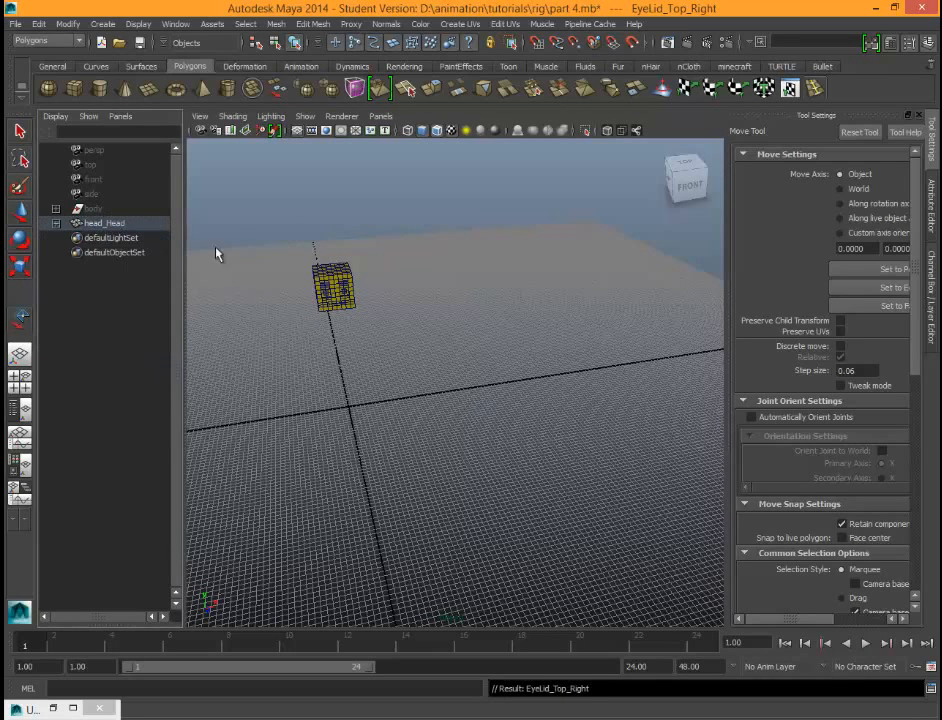
left_click(55, 223)
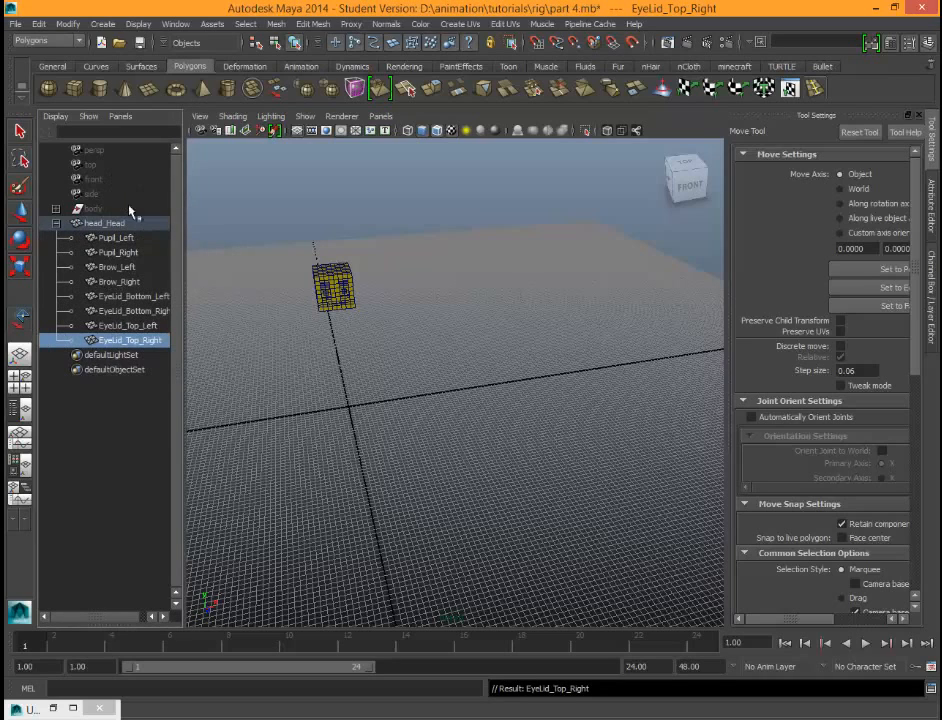
Step: Move the parent head along X to check that its child parts follow, and undo the move
left_click_drag(322, 242, 281, 280)
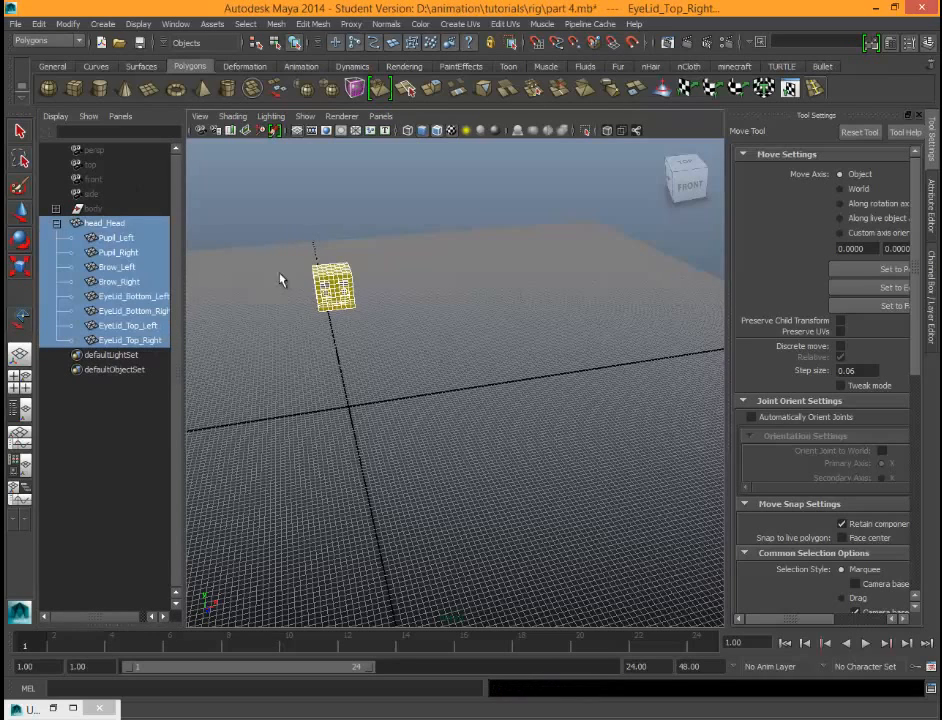
left_click(337, 281)
key("w")
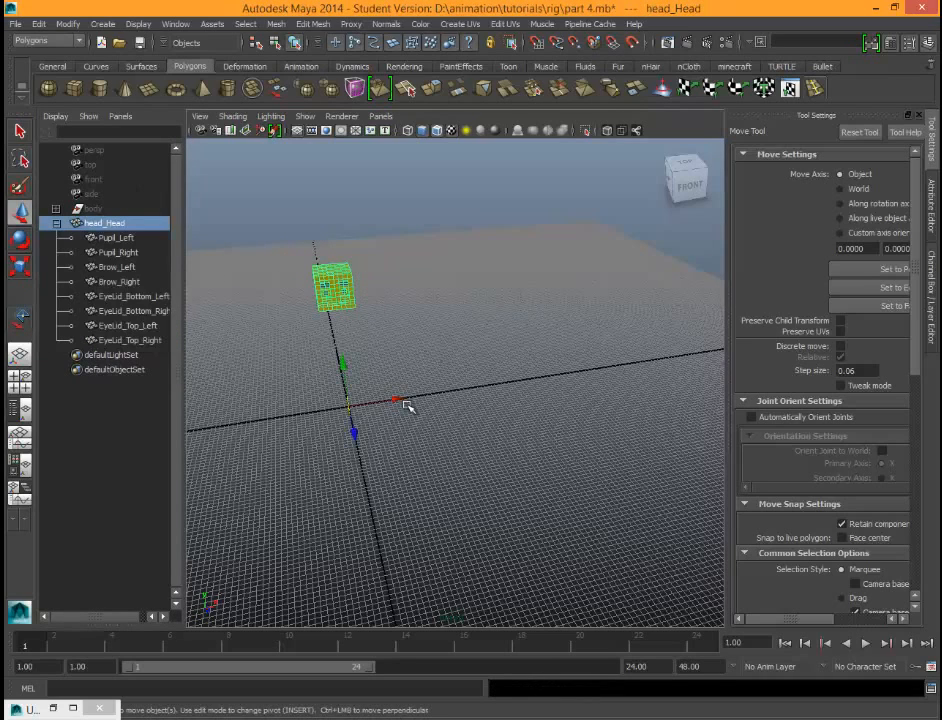
left_click_drag(393, 399, 310, 323)
key("ctrl+z")
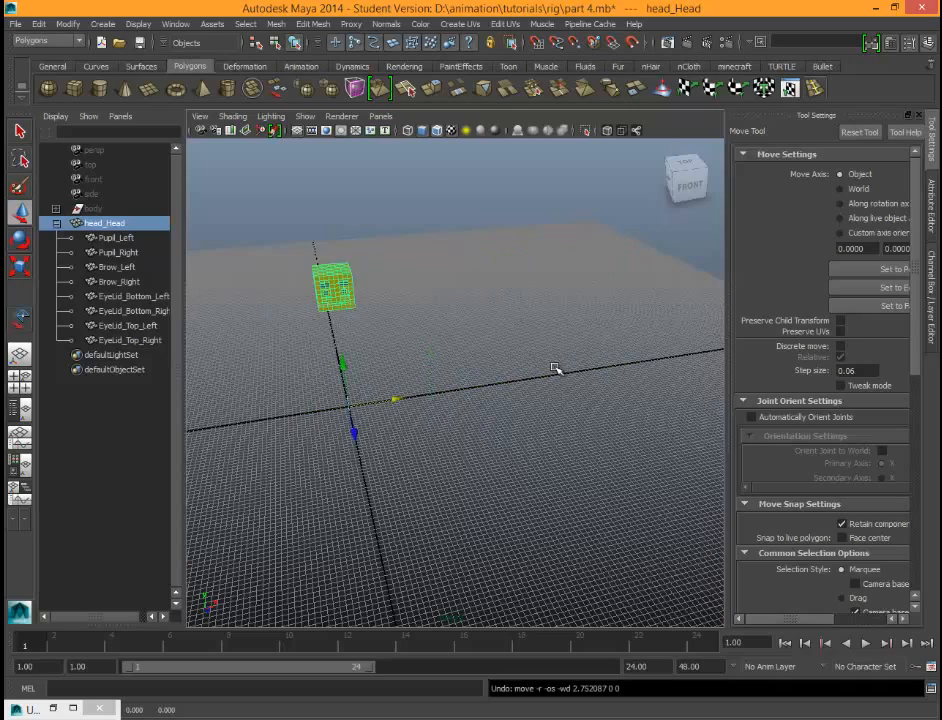
Step: Create a new polygon cube on the grid in front of the head
left_click_drag(553, 368, 273, 221, "alt")
left_click(75, 88)
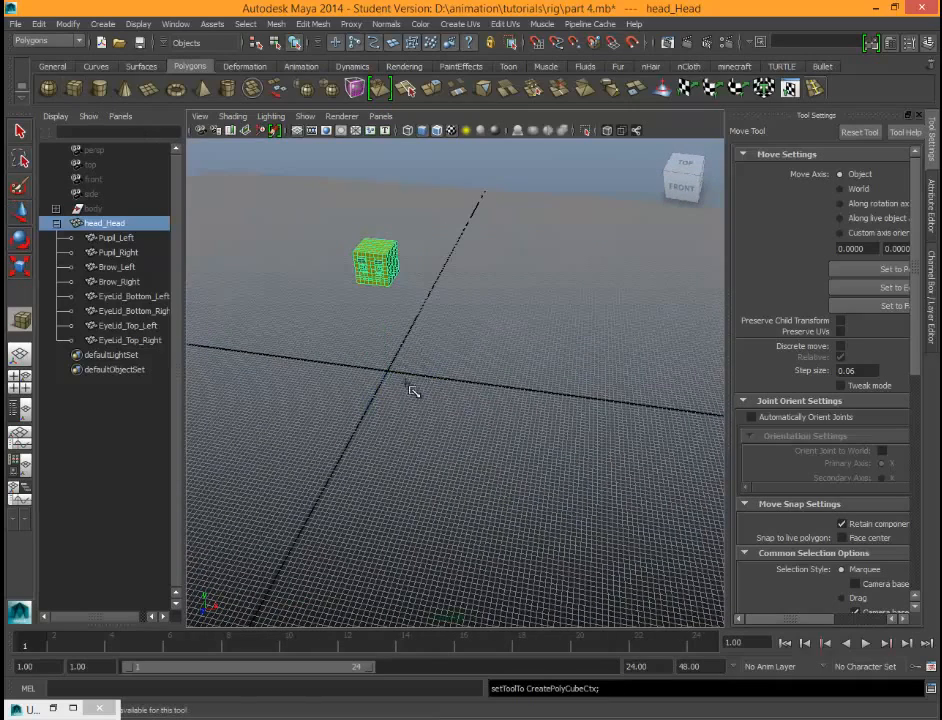
left_click_drag(402, 385, 503, 521)
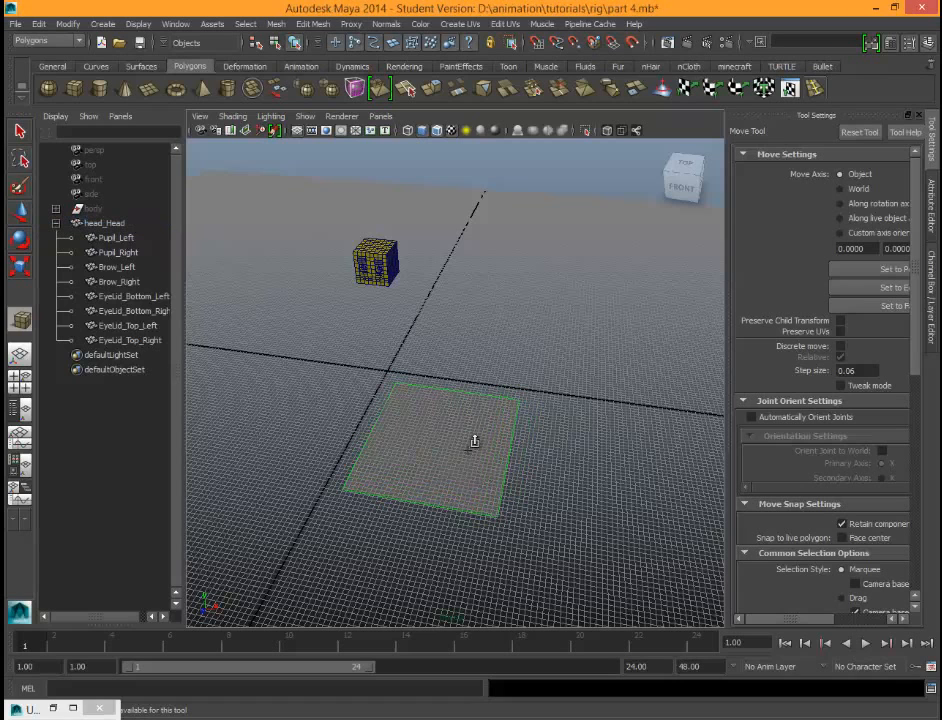
left_click_drag(473, 440, 450, 296)
Step: Set the new cube's width, height and depth to 1 and its width, height and depth subdivisions to 8
left_click(926, 258)
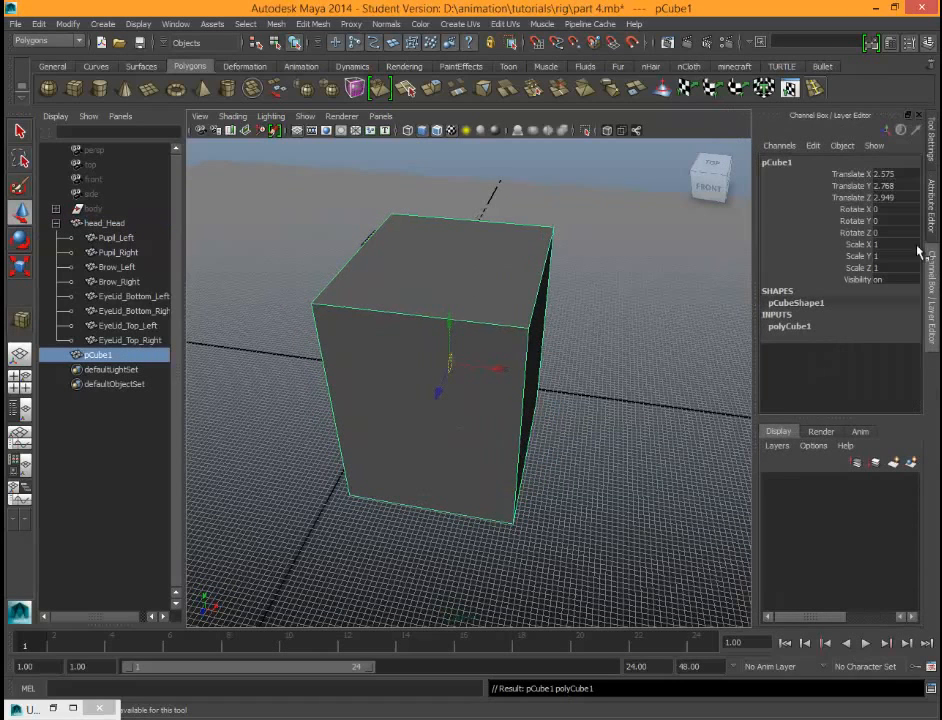
left_click(797, 329)
left_click_drag(880, 349, 895, 396)
left_click(894, 348)
type("1")
key("Return")
type("8")
key("Return")
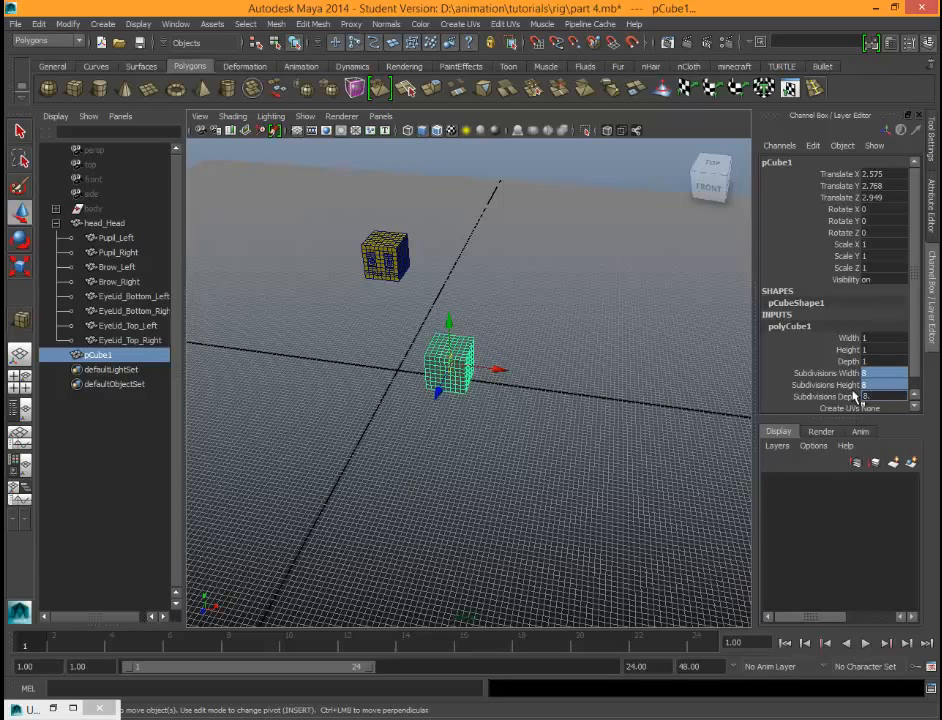
left_click(496, 478)
left_click(450, 362)
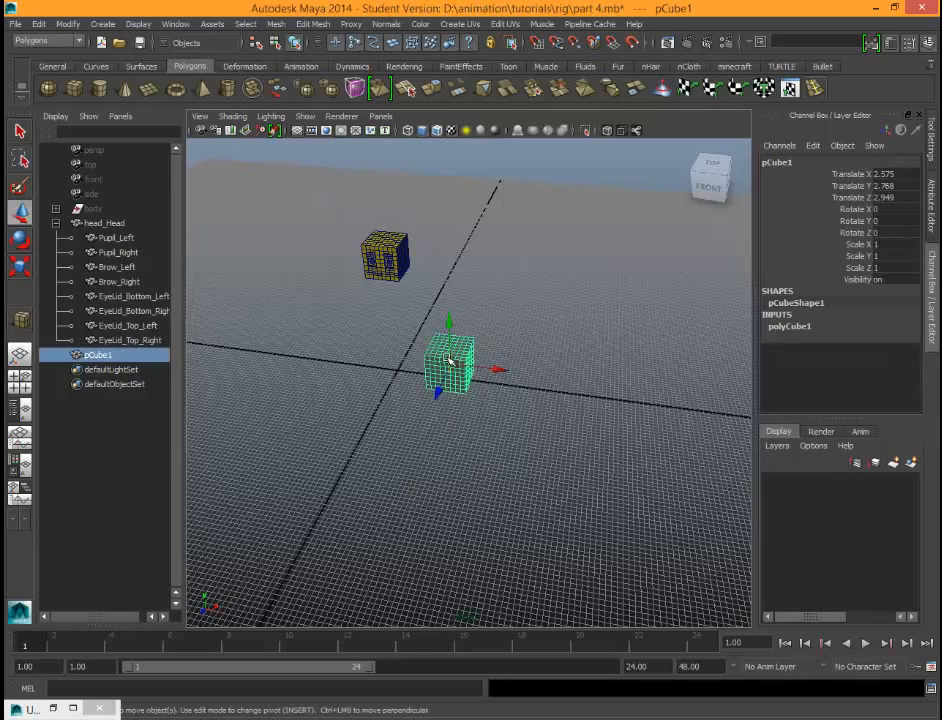
Step: Delete the cube's front faces below the top two rows, keeping the third row's two end faces, plus each side's front column below that row
key("f")
left_click_drag(471, 404, 332, 420, "alt")
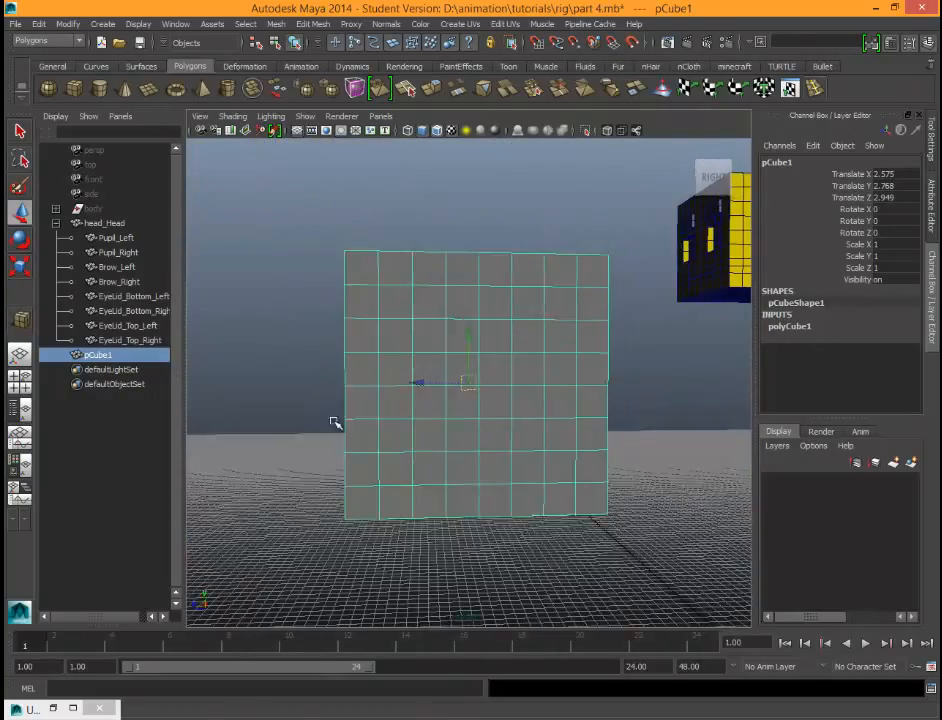
right_click(402, 390)
left_click(403, 423)
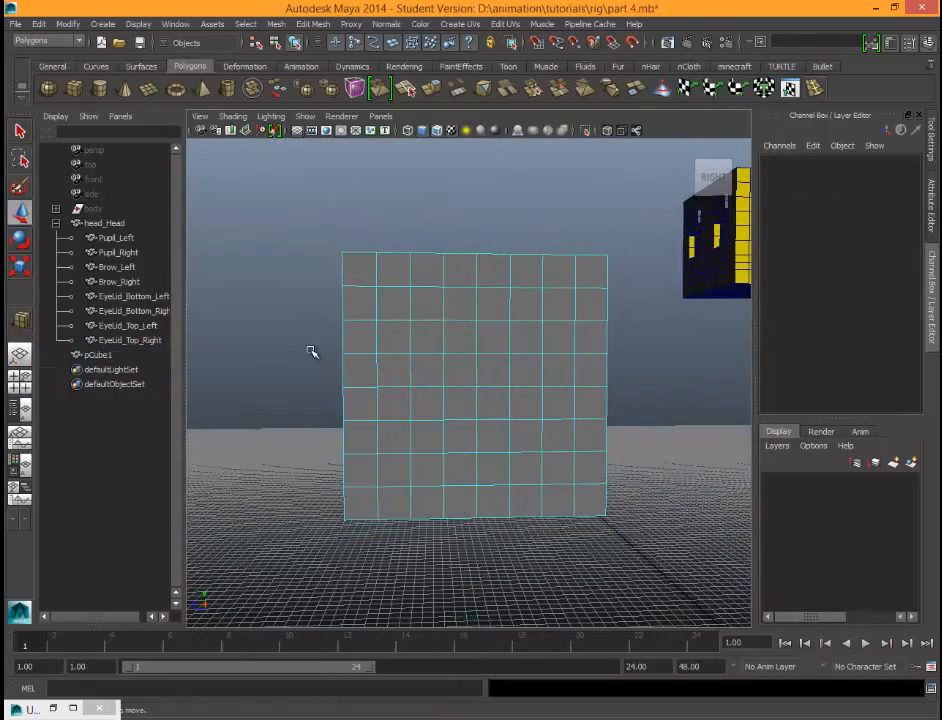
left_click_drag(305, 356, 465, 341, "alt")
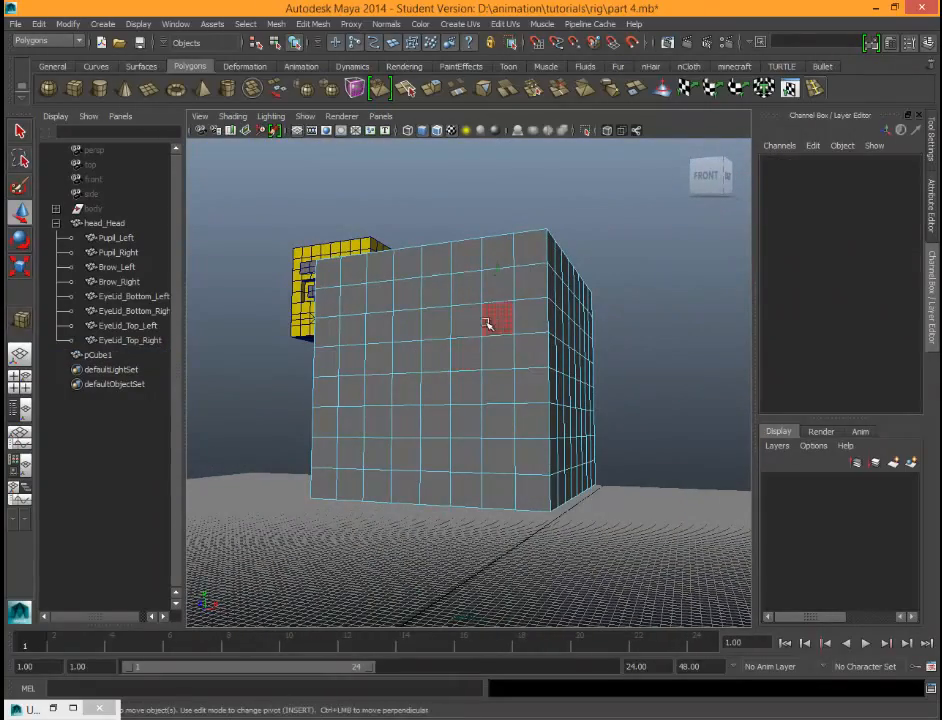
left_click(488, 322)
left_click(466, 322, "shift")
left_click(437, 325, "shift")
left_click(408, 326, "shift")
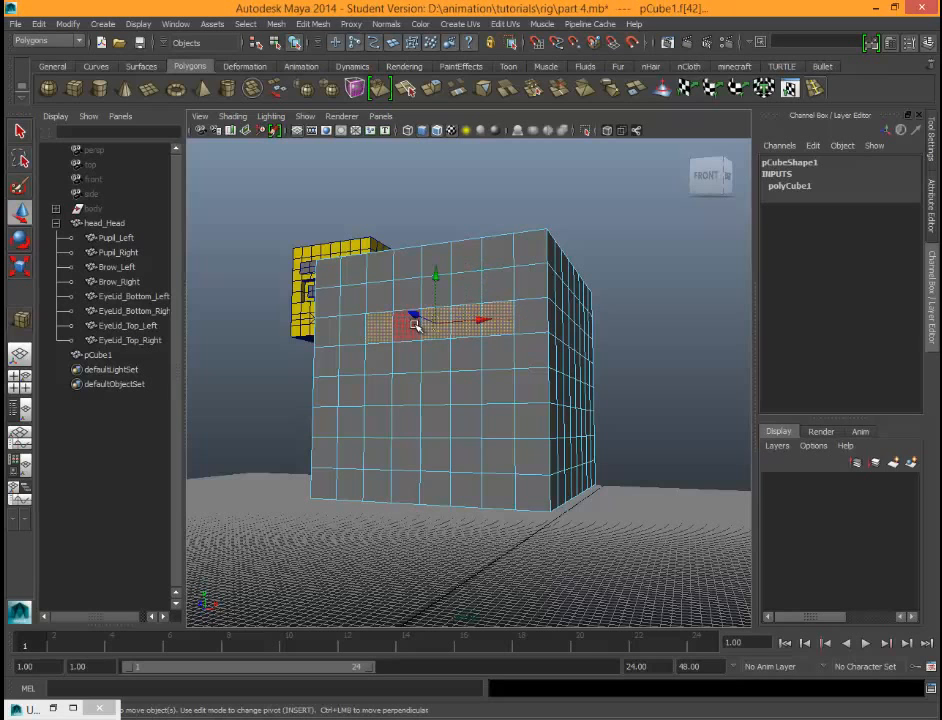
left_click(380, 326, "shift")
left_click(345, 329, "shift")
left_click(326, 357, "shift")
left_click(353, 366, "shift")
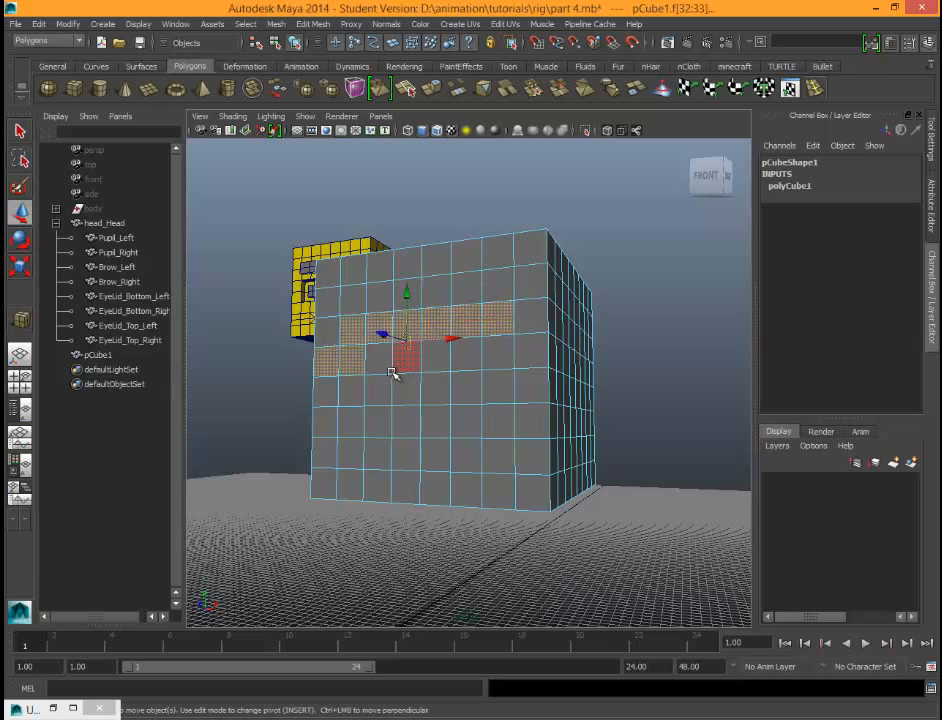
left_click(385, 370, "shift")
left_click(406, 364, "shift")
left_click(437, 362, "shift")
left_click(467, 363, "shift")
left_click(500, 362, "shift")
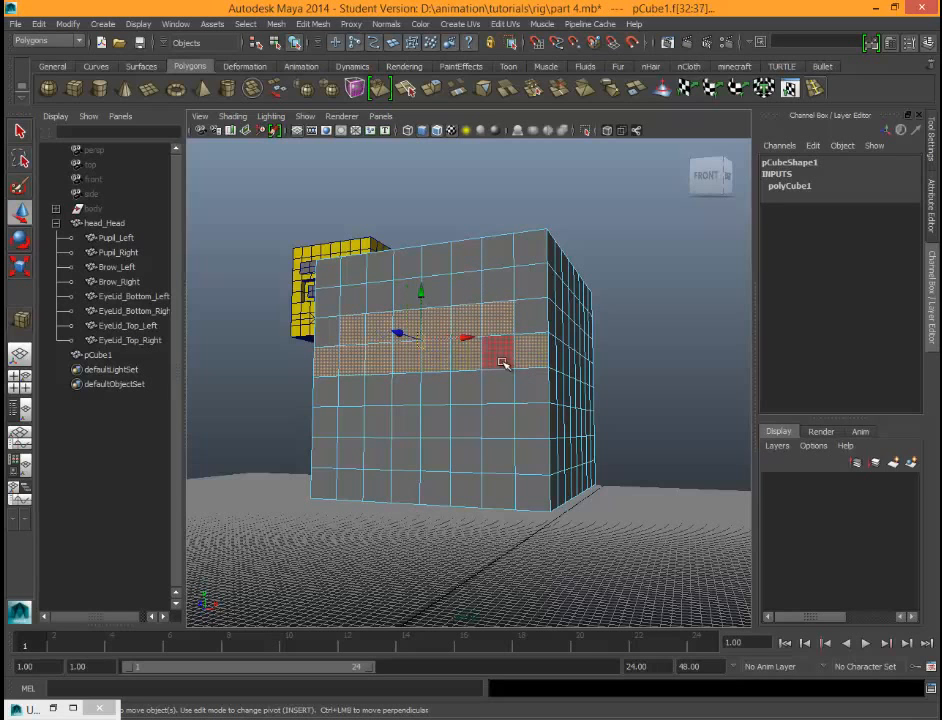
left_click_drag(509, 440, 385, 430, "alt")
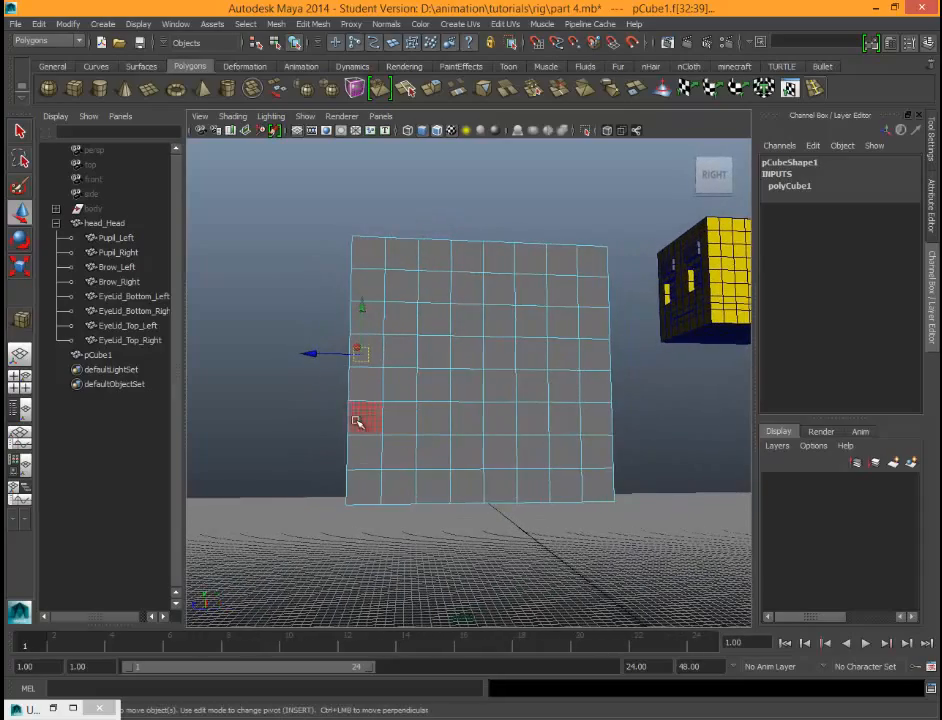
left_click_drag(316, 405, 353, 418, "shift")
left_click_drag(427, 383, 467, 456, "alt")
key("Delete")
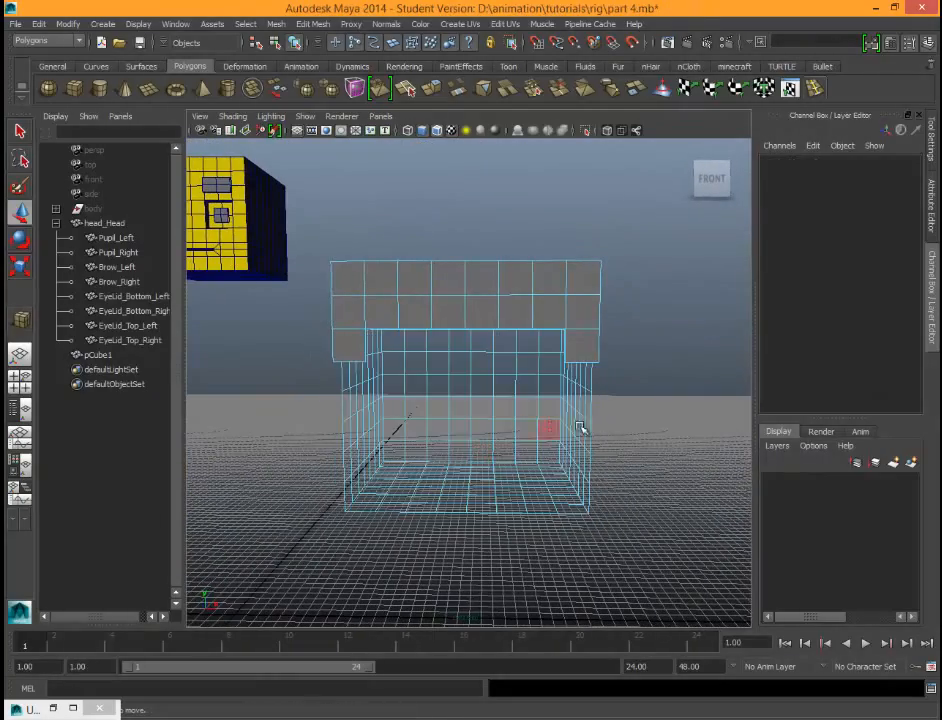
Step: Delete faces on both sides in a staircase, leaving the rear five columns in the fifth row and the rear three below it
left_click_drag(594, 468, 387, 406, "alt")
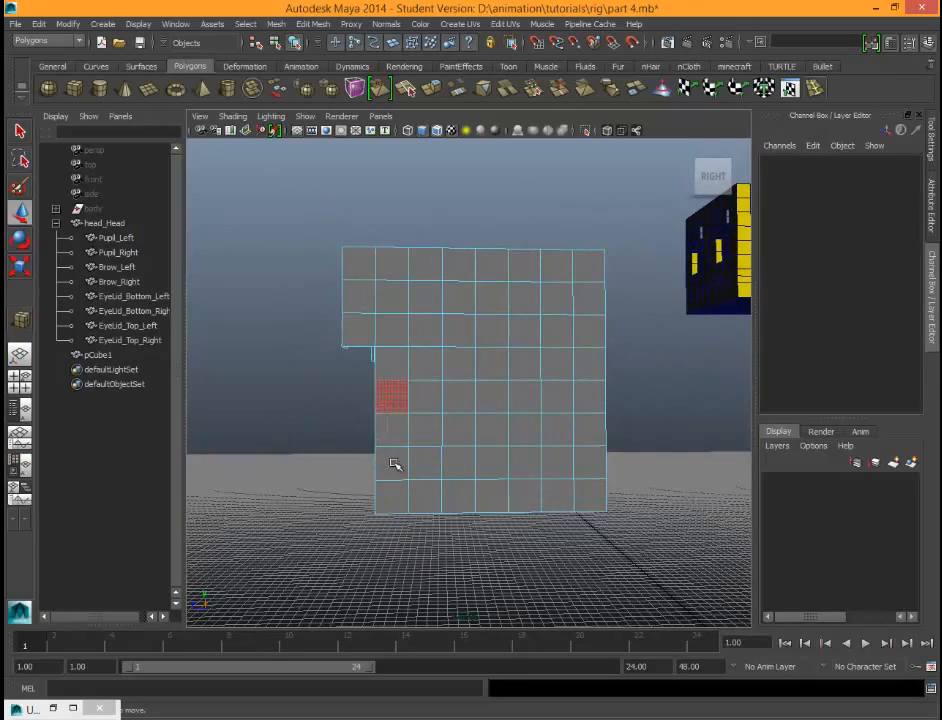
left_click_drag(421, 536, 484, 515, "alt")
left_click(482, 528)
left_click(557, 517)
left_click_drag(557, 517, 432, 444, "alt")
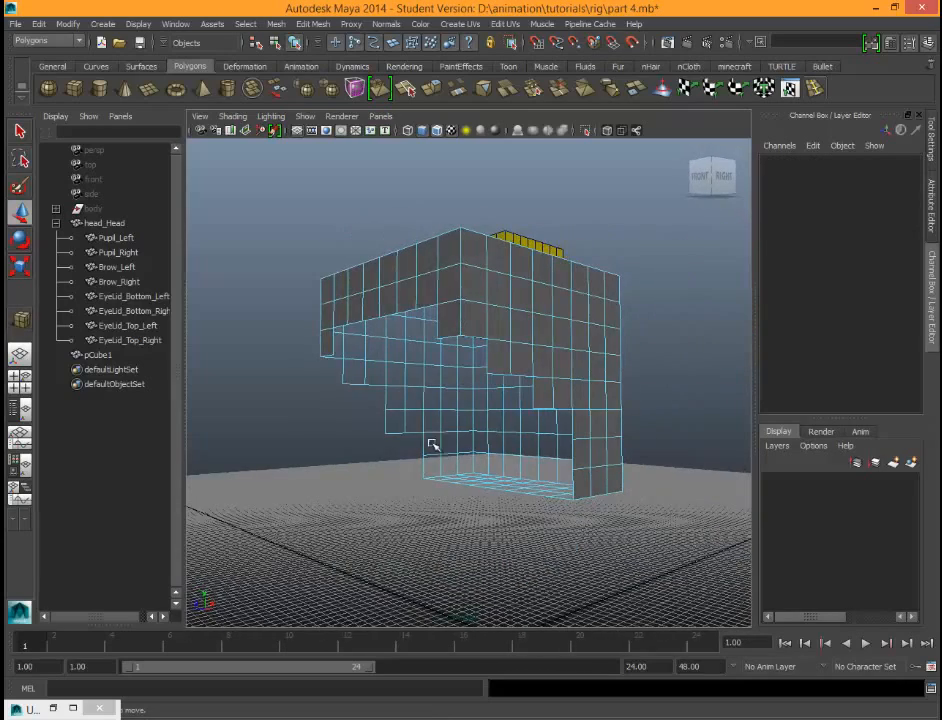
left_click(397, 423)
left_click(413, 426, "shift")
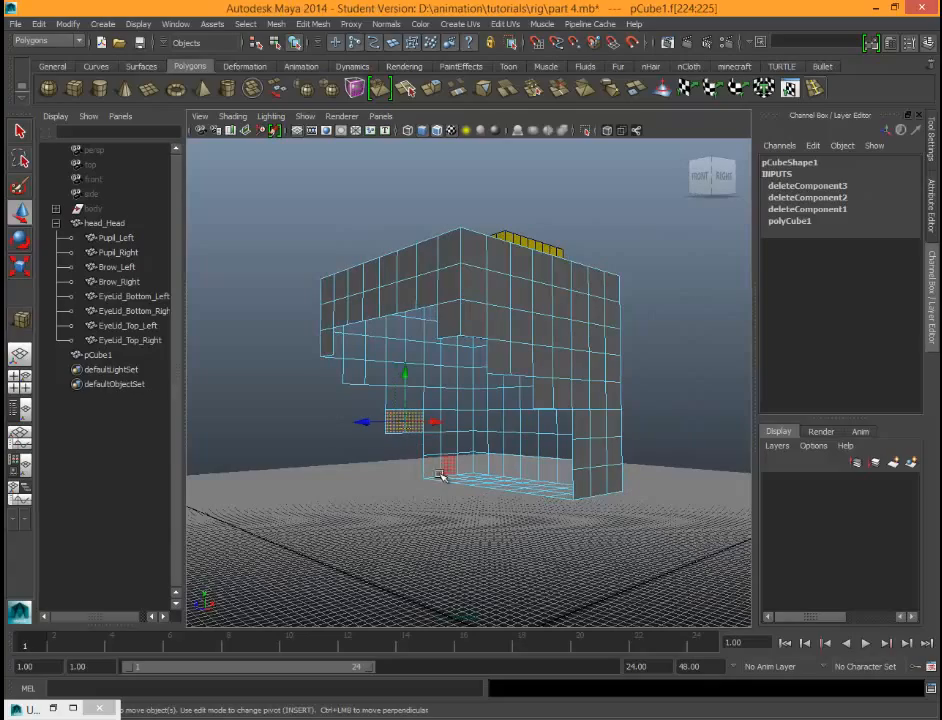
key("Delete")
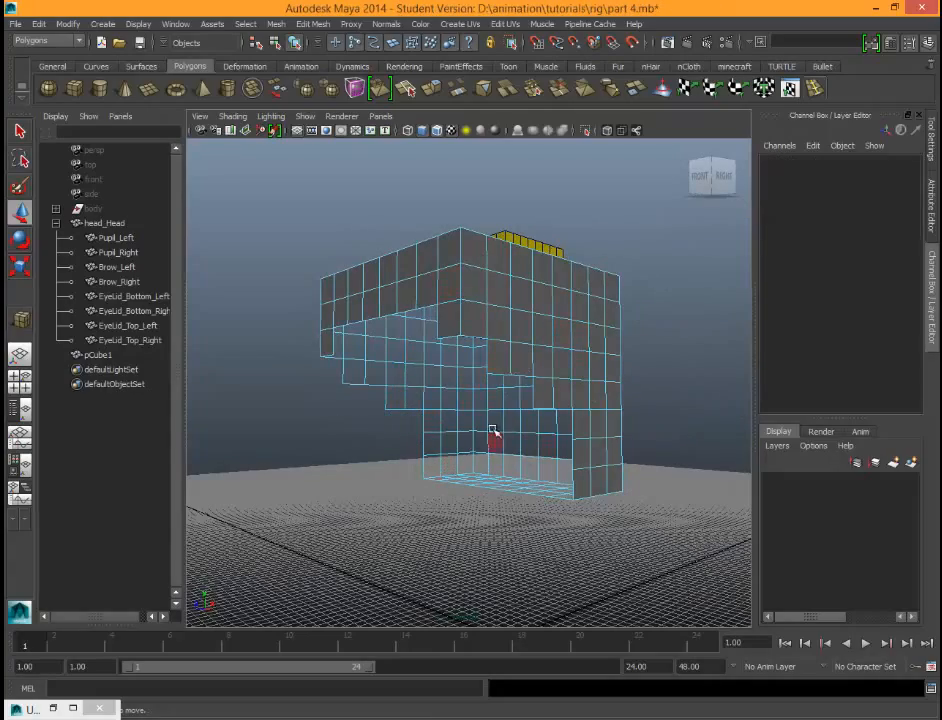
Step: Delete the cube's entire lowest row of faces together with its underside
left_click_drag(494, 434, 553, 407, "alt")
left_click_drag(587, 480, 448, 454, "alt")
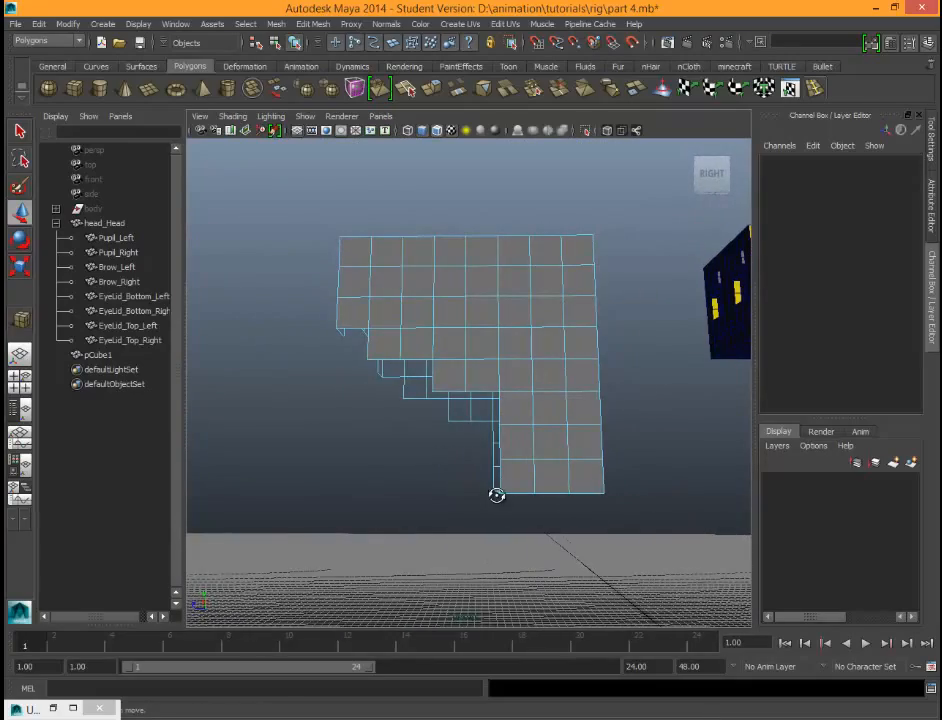
left_click_drag(497, 495, 662, 569, "alt")
left_click_drag(662, 569, 578, 573, "alt")
key("Delete")
Step: Delete the remaining lowest row of faces on the sides and back, keeping only the four middle faces of the back
left_click_drag(442, 521, 675, 541, "alt")
left_click_drag(675, 541, 510, 545, "alt")
left_click(453, 484, "ctrl")
left_click(488, 484, "ctrl")
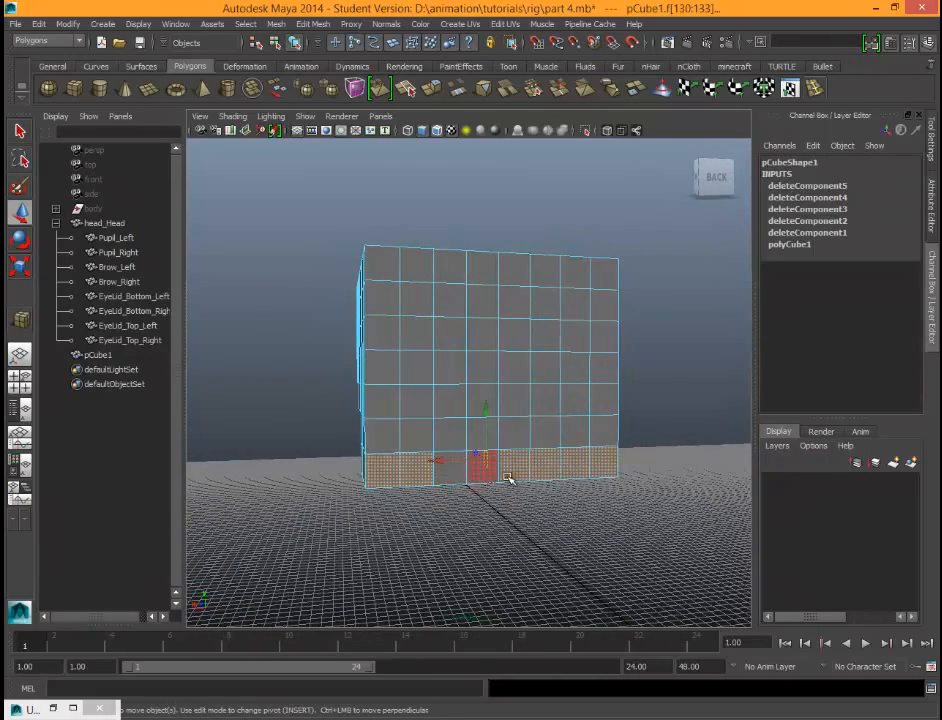
left_click(512, 476, "ctrl")
left_click(553, 469, "ctrl")
left_click_drag(647, 523, 578, 515, "alt")
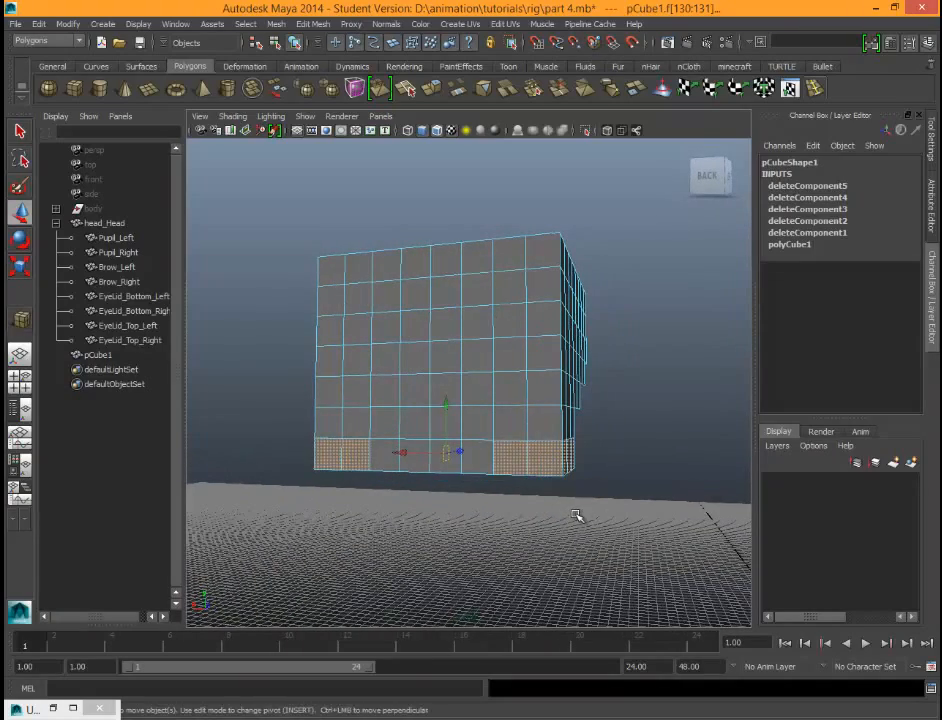
key("Delete")
Step: Select the bottom border edges of the shell's back wall, including the outline of its four-face middle tab
left_click_drag(613, 479, 440, 431, "alt")
right_click_drag(441, 400, 445, 368)
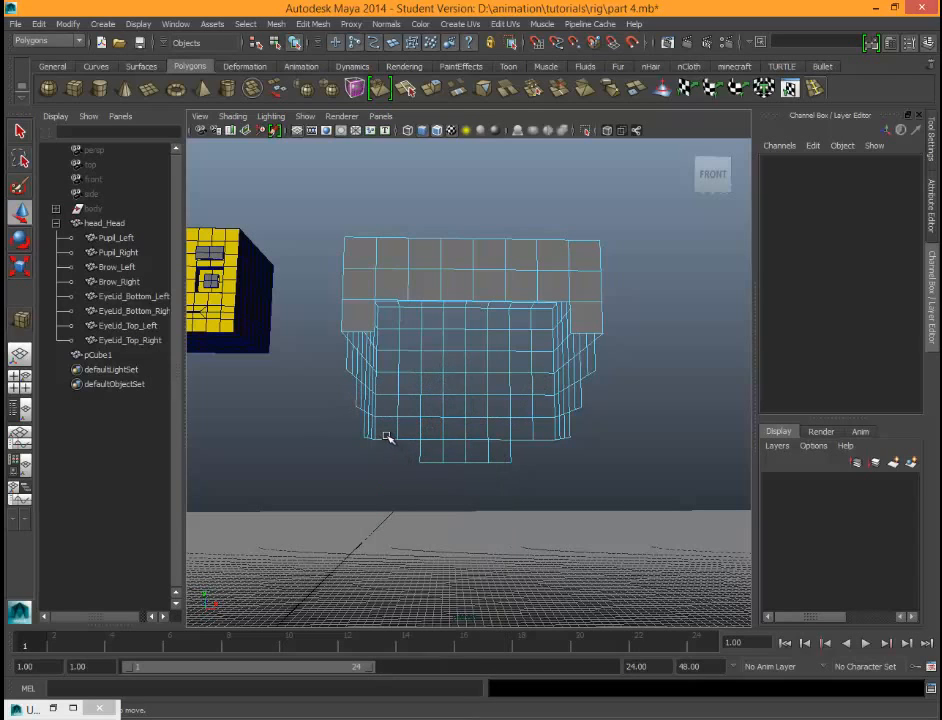
left_click(393, 440)
left_click(429, 462, "shift")
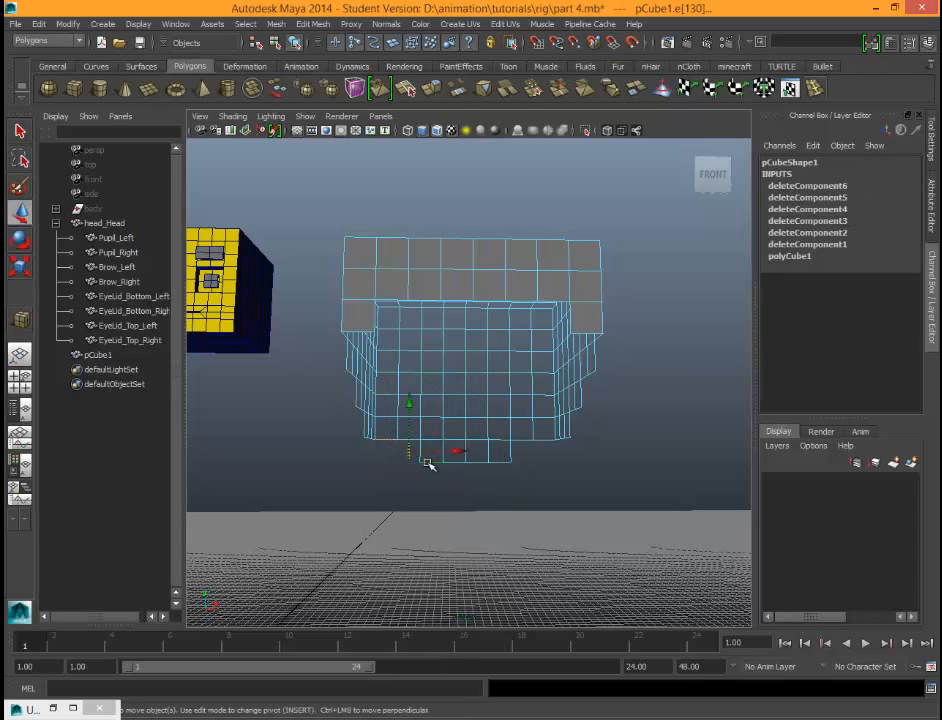
left_click(405, 441, "shift")
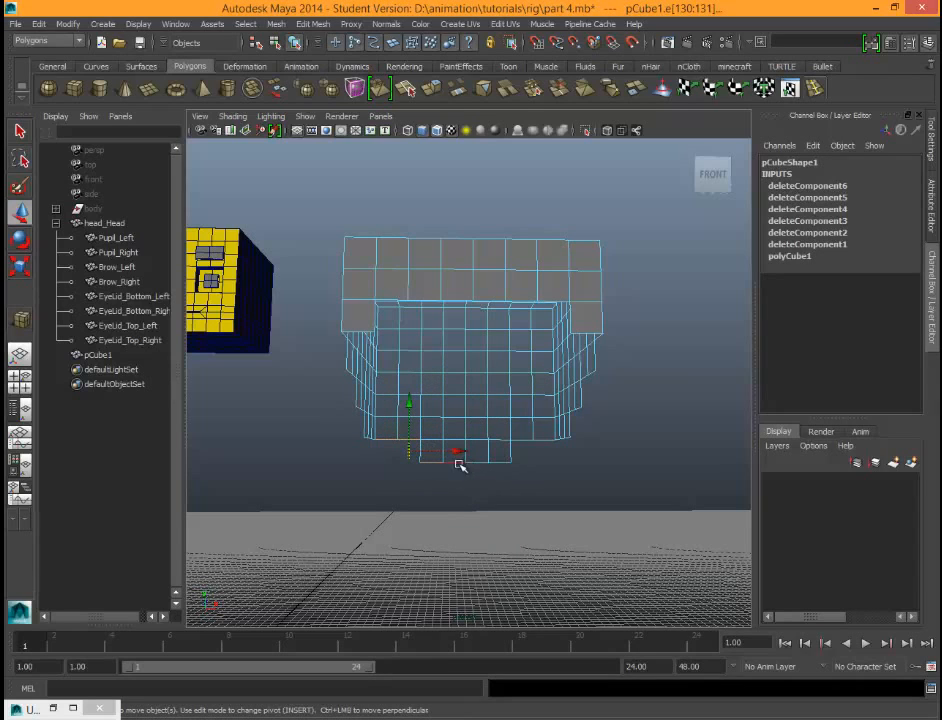
left_click_drag(458, 464, 506, 464)
left_click(527, 439, "shift")
Step: Add the stepped border edges along the shell's right side, from the back corner towards the front, to the selection
left_click_drag(530, 488, 603, 482, "alt")
scroll(536, 474, "up", 5)
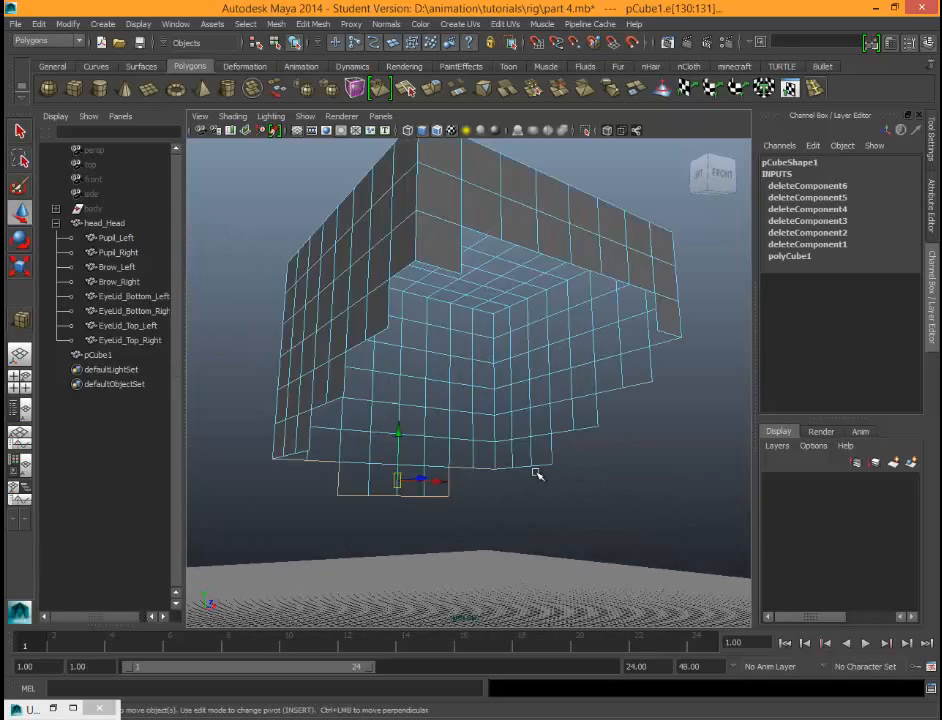
left_click(527, 515, "shift")
left_click(556, 516, "shift")
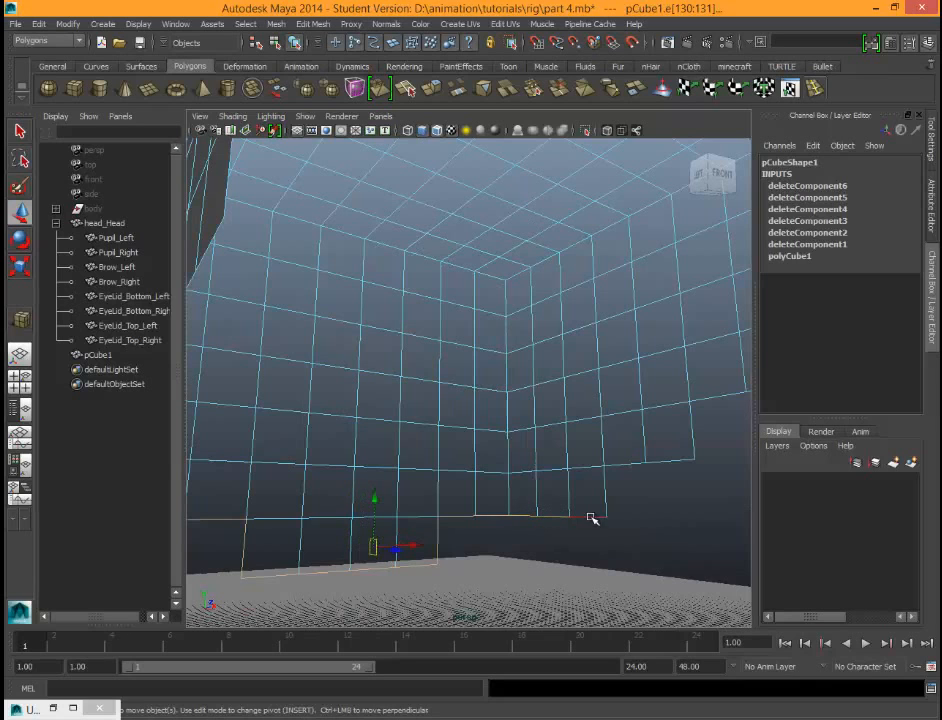
left_click(590, 516, "shift")
left_click(604, 492, "shift")
left_click(660, 458, "shift")
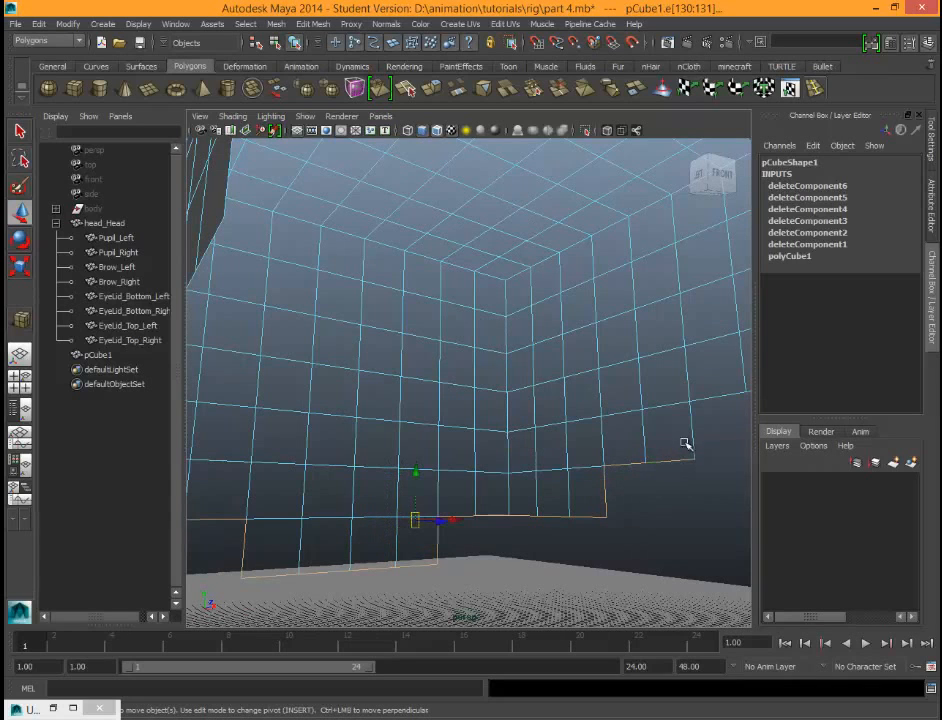
left_click(692, 430, "shift")
scroll(711, 454, "down", 3)
left_click(655, 392, "shift")
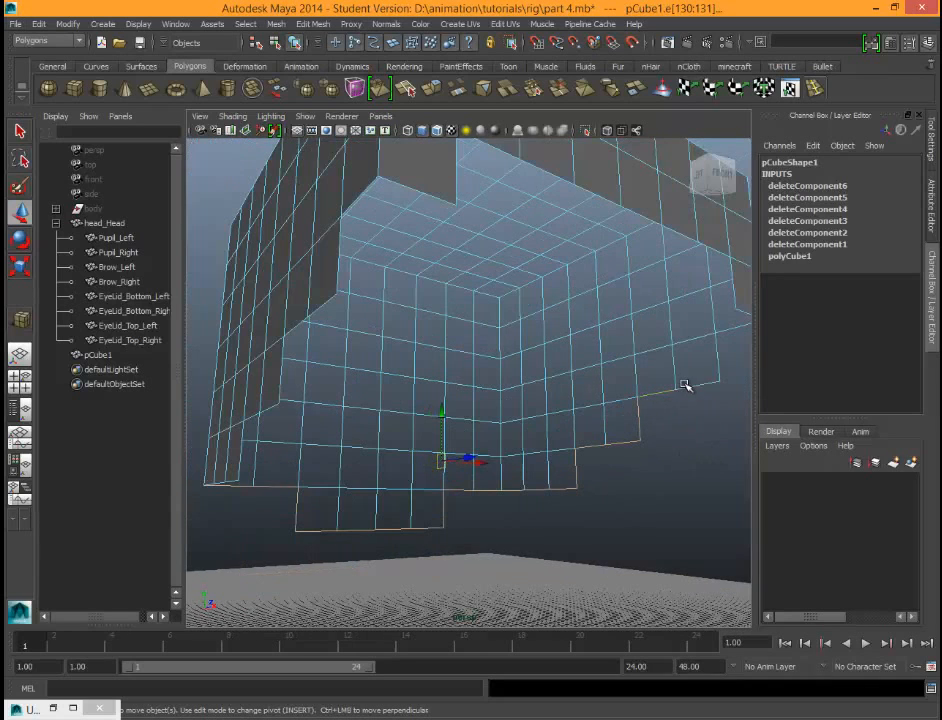
left_click_drag(720, 362, 679, 362, "alt")
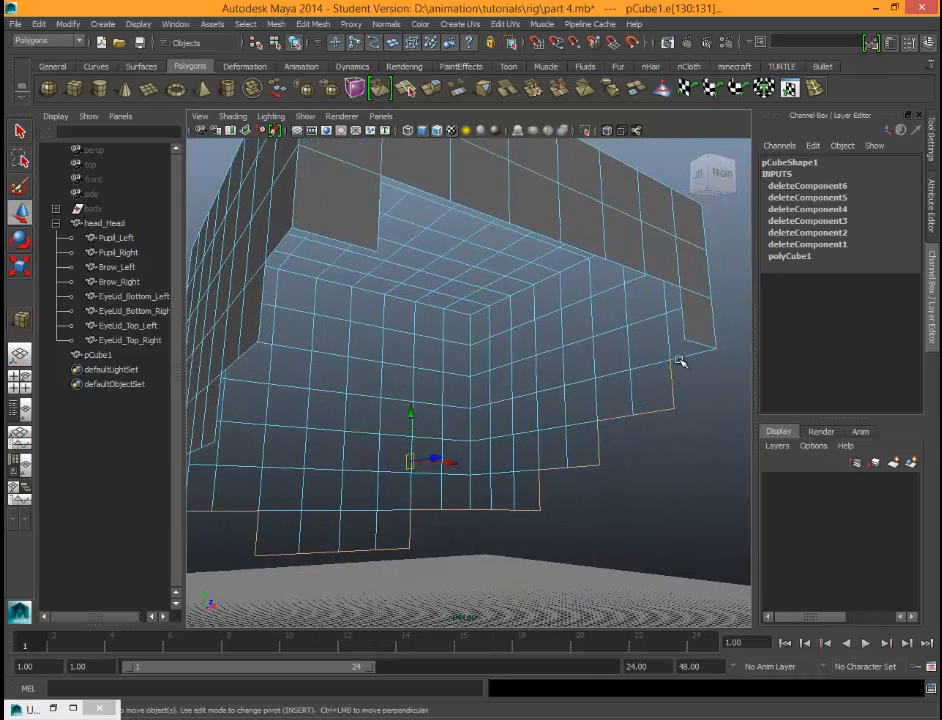
Step: Add the front opening's border edges and the left side's stepped border edges to complete the rim selection
left_click(700, 342, "shift")
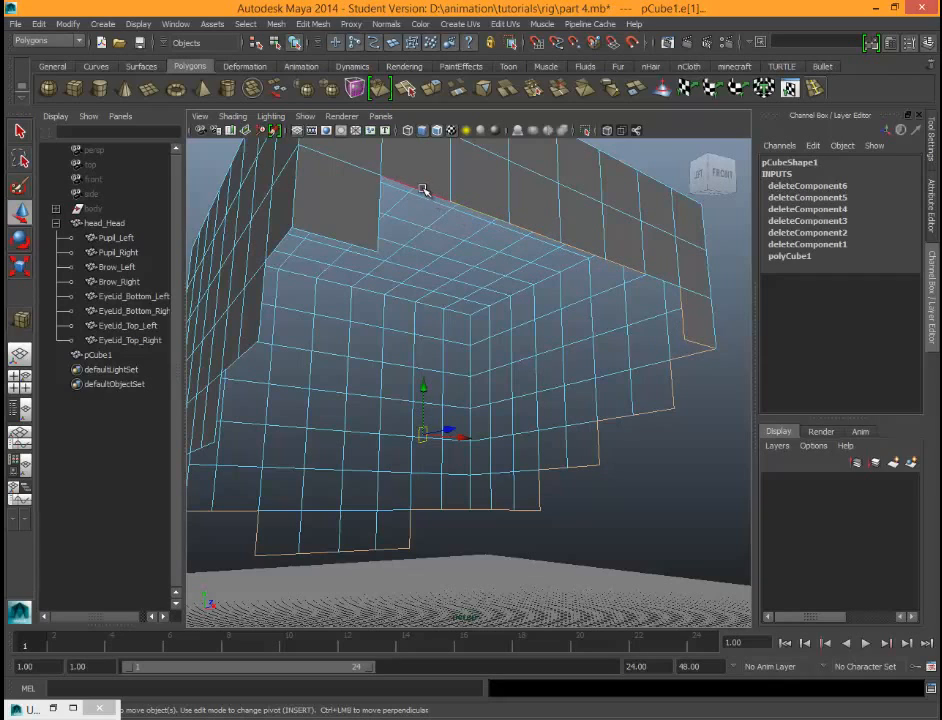
left_click(275, 250, "shift")
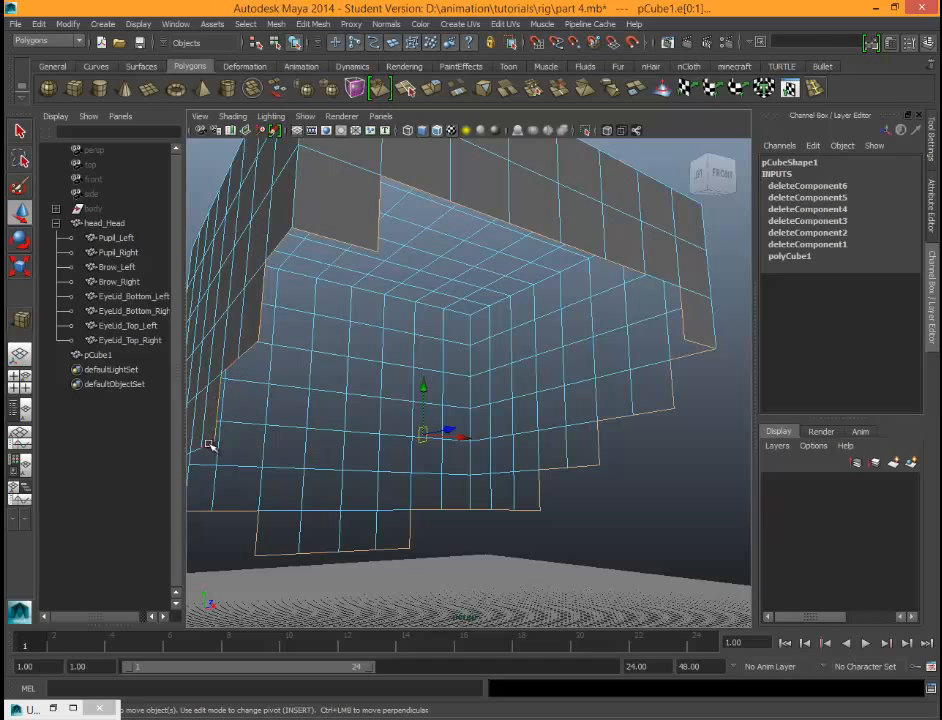
left_click_drag(210, 444, 363, 453, "alt")
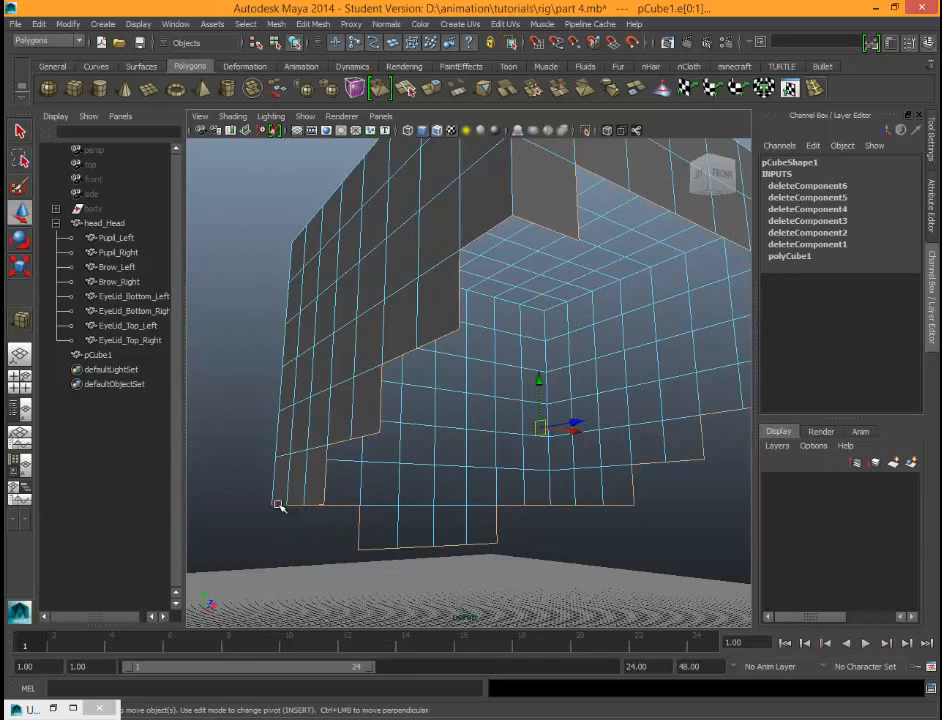
left_click_drag(279, 505, 487, 517, "alt")
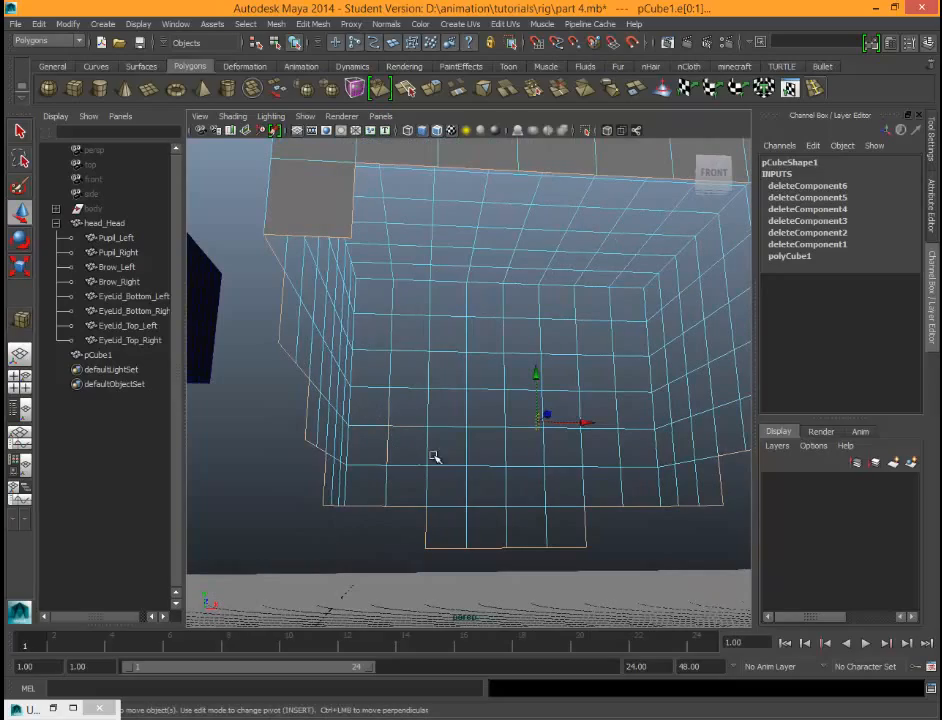
left_click_drag(555, 479, 269, 439, "alt")
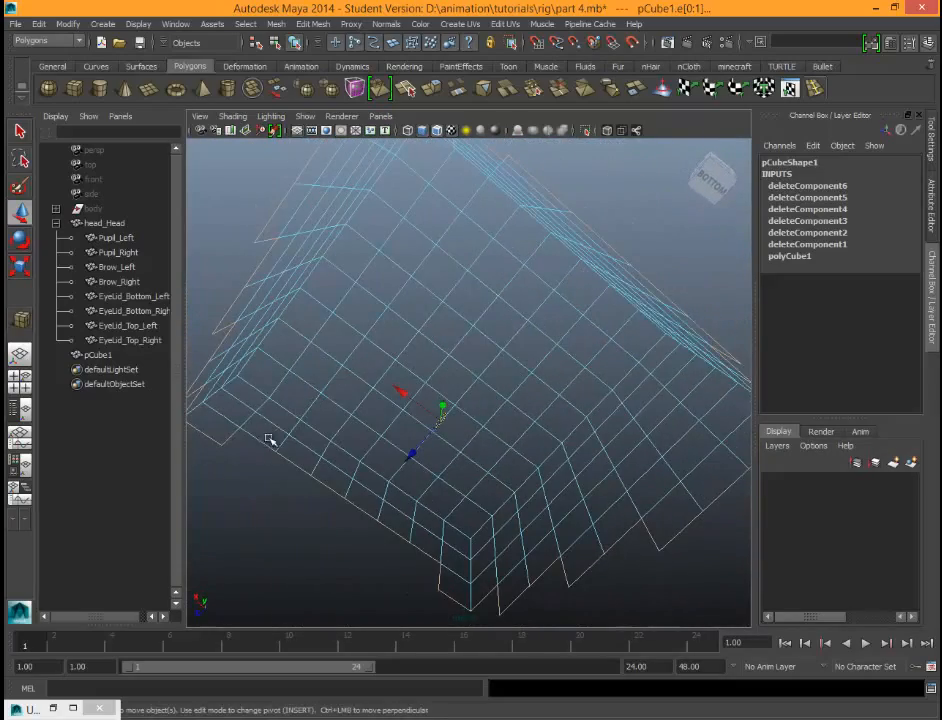
left_click_drag(381, 456, 569, 452, "alt")
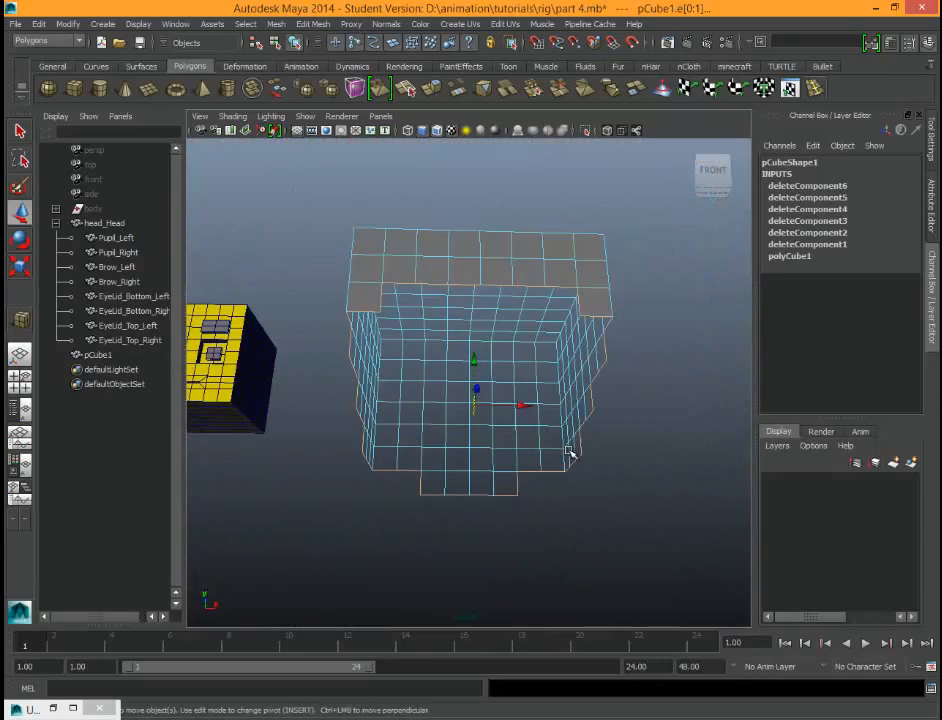
Step: Extrude the selected rim edges inward, trying a thickness of -0.0625 and settling on -0.125
left_click(441, 93)
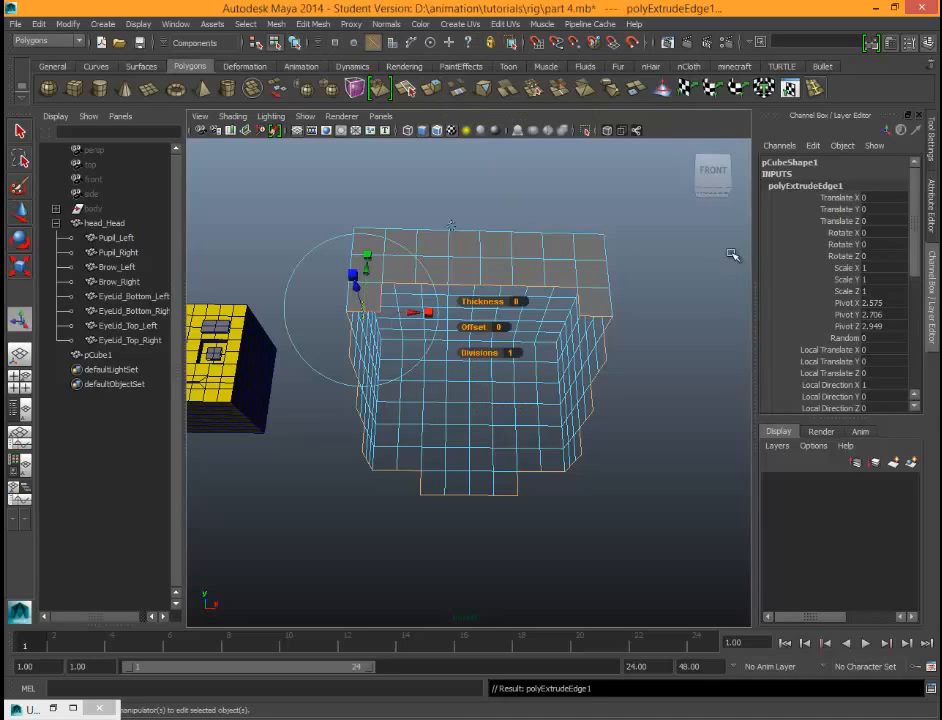
left_click(882, 331)
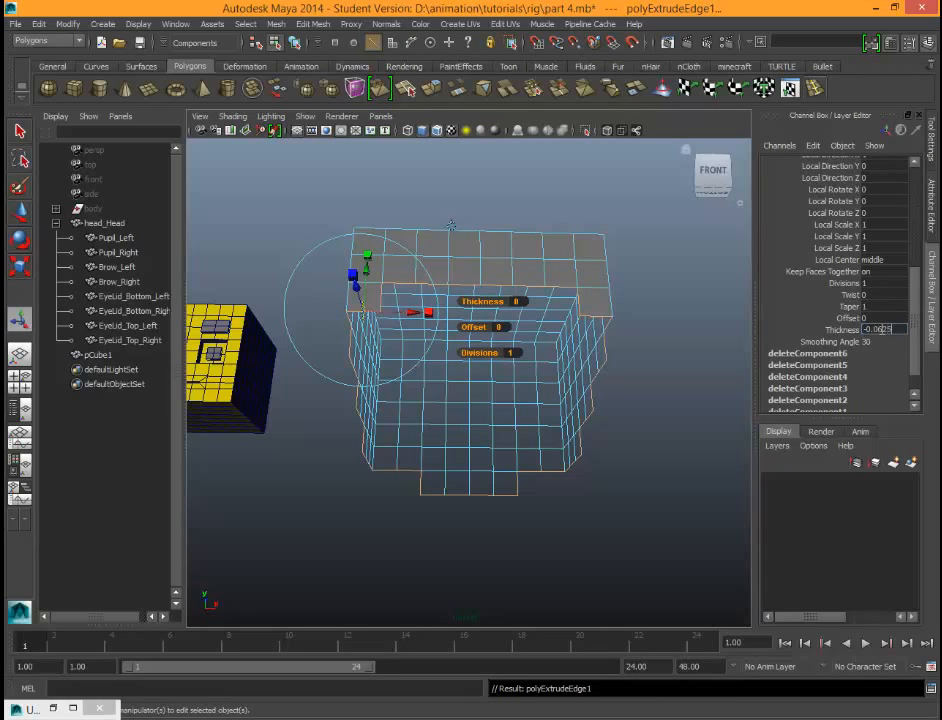
key("Return")
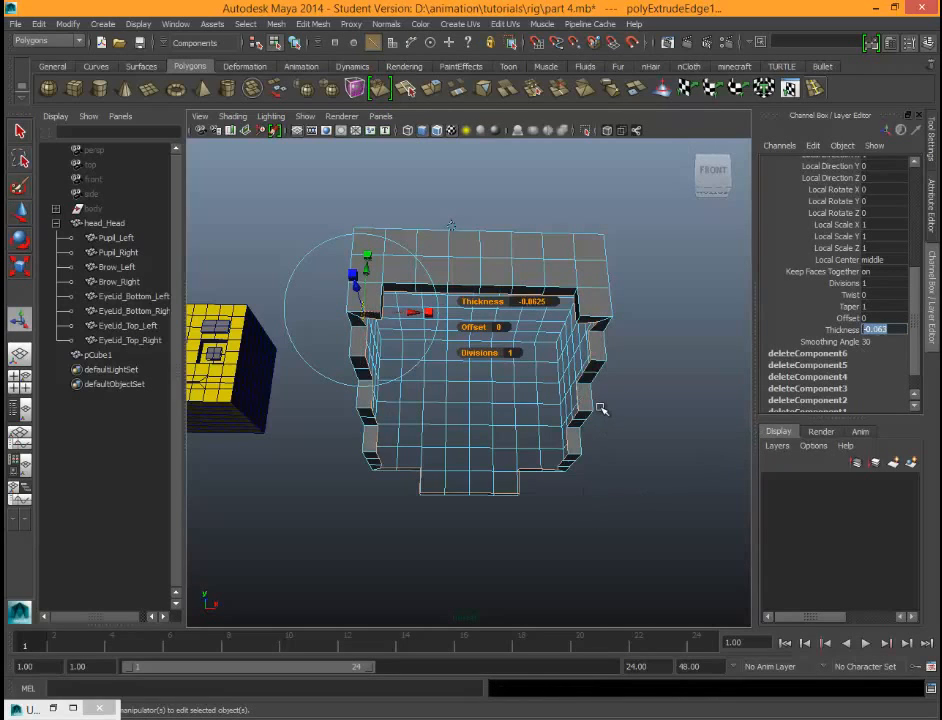
scroll(601, 408, "up", 5)
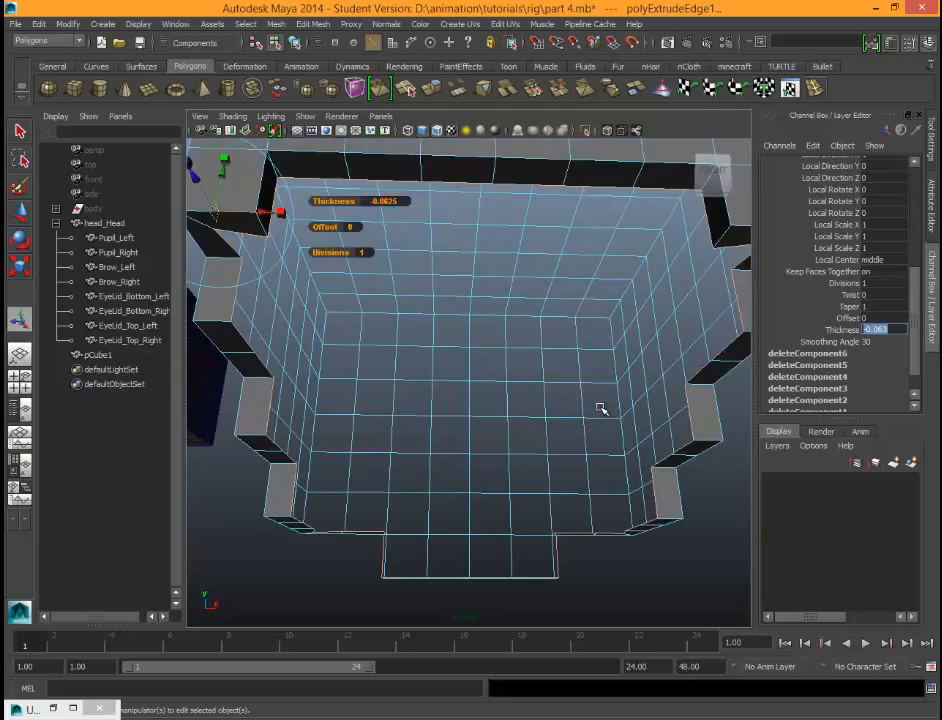
left_click_drag(601, 408, 555, 390, "alt")
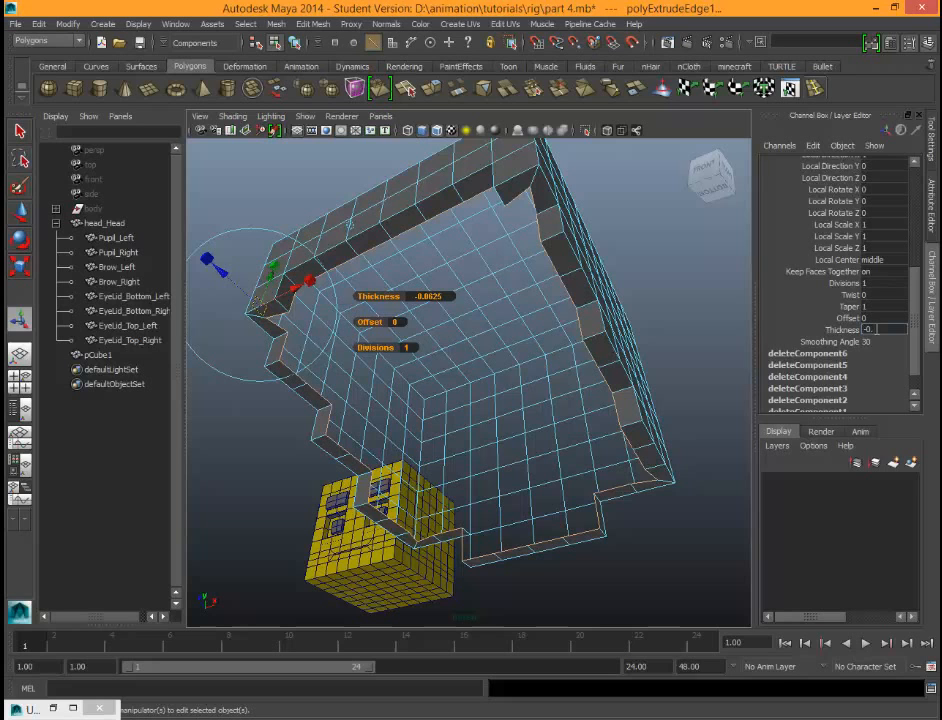
key("Return")
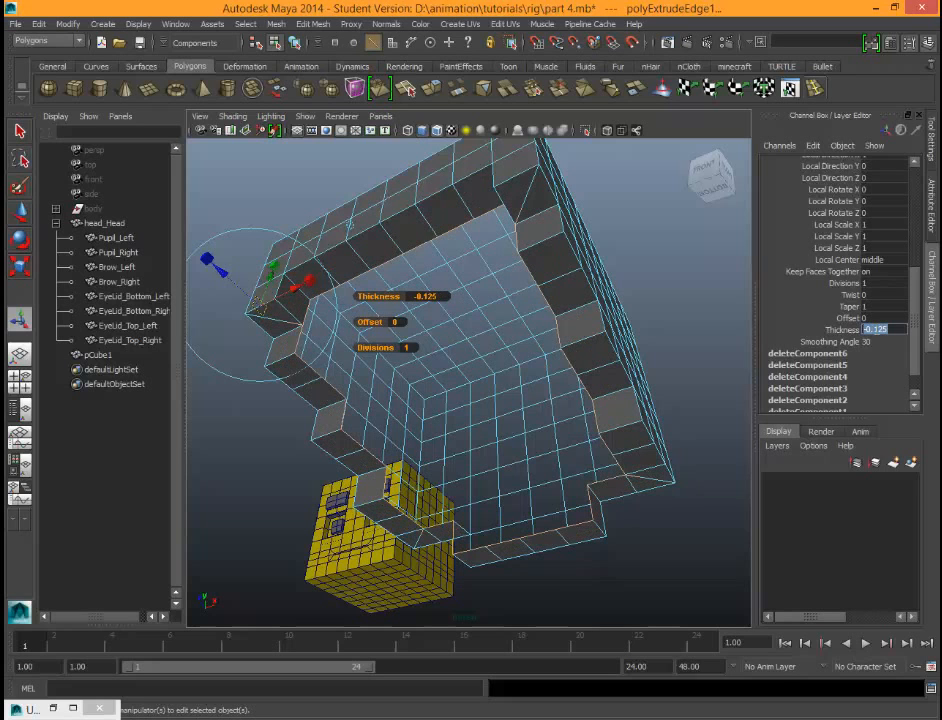
left_click(709, 510)
Step: Select all of the shell's vertices and merge the overlapping ones
left_click_drag(648, 513, 672, 565, "alt")
scroll(492, 423, "down", 5)
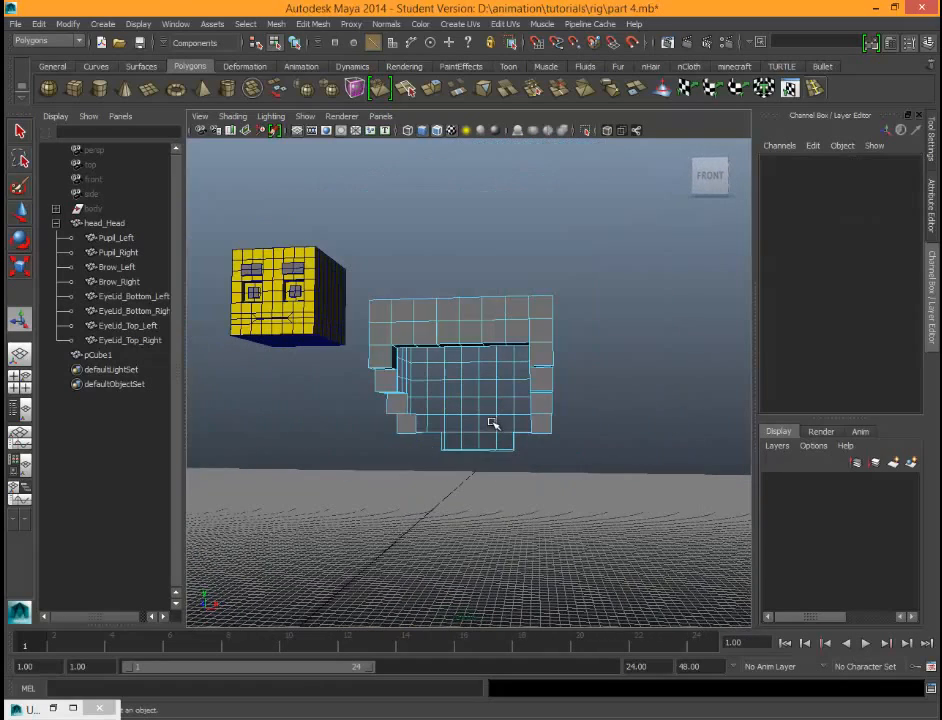
right_click(374, 271)
right_click_drag(395, 309, 336, 303)
left_click_drag(364, 276, 641, 551)
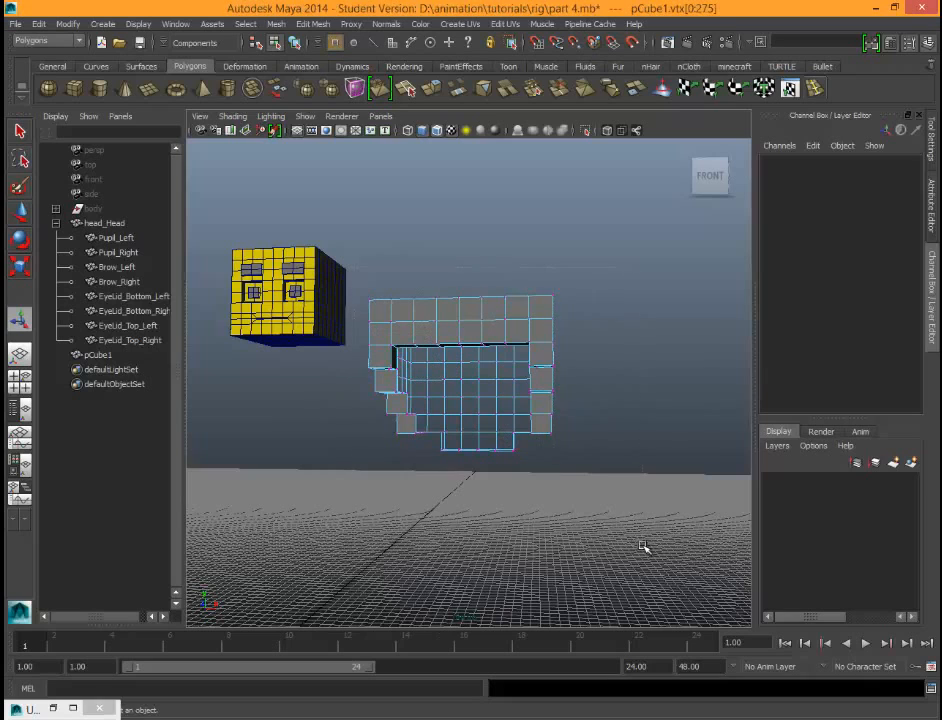
left_click(531, 89)
left_click(389, 506)
Step: Delete the diagonal edges across the corner faces of the shell's extruded rim
left_click_drag(389, 506, 418, 405, "alt")
scroll(370, 402, "up", 6)
scroll(364, 430, "down", 4)
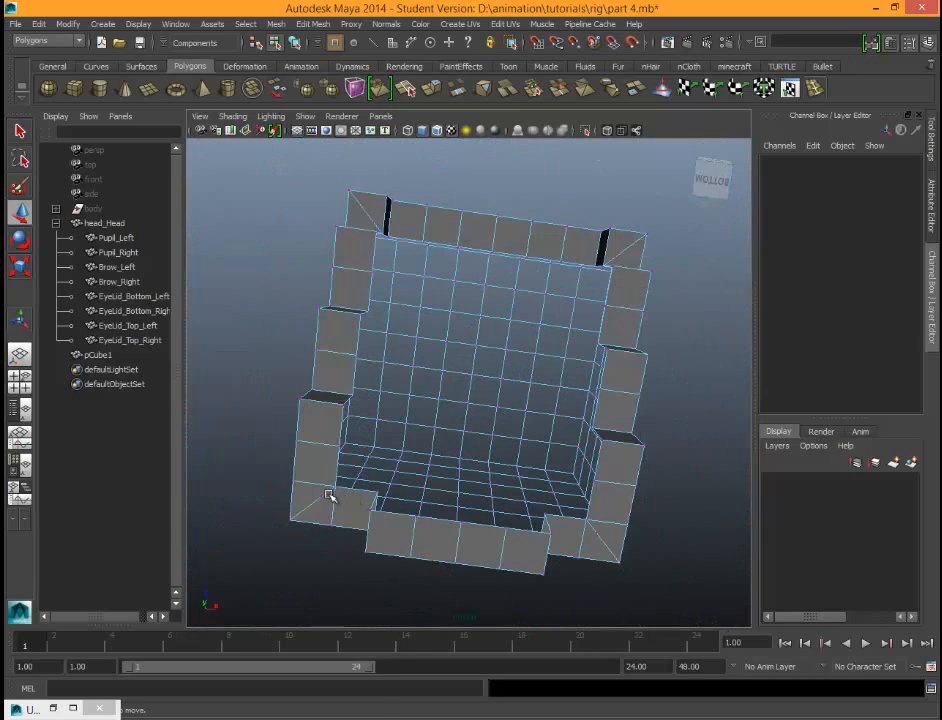
right_click_drag(328, 494, 325, 366)
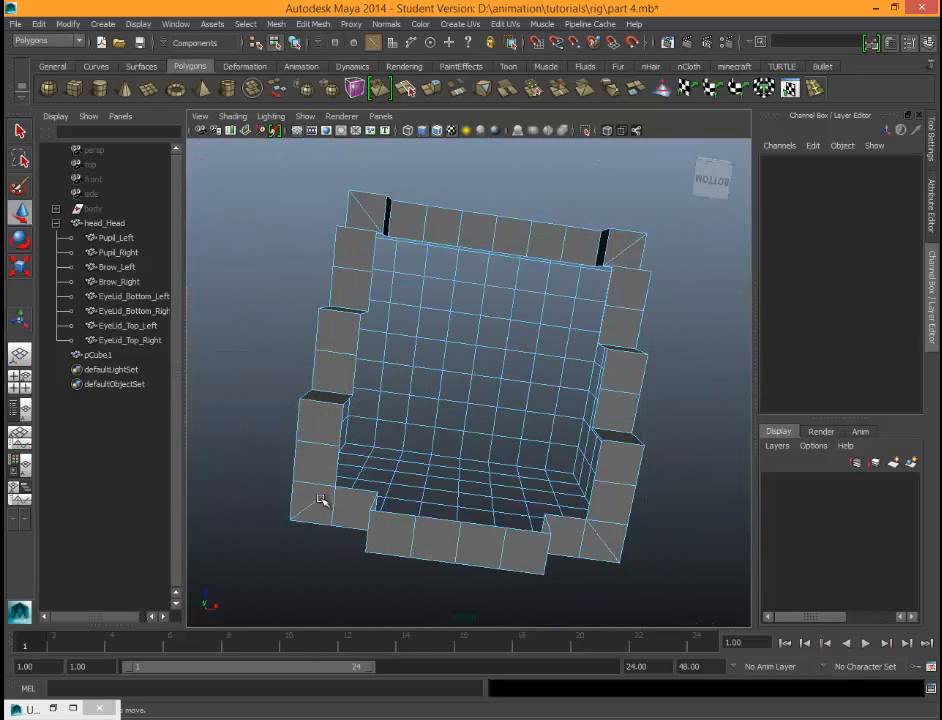
left_click(308, 514)
key("Delete")
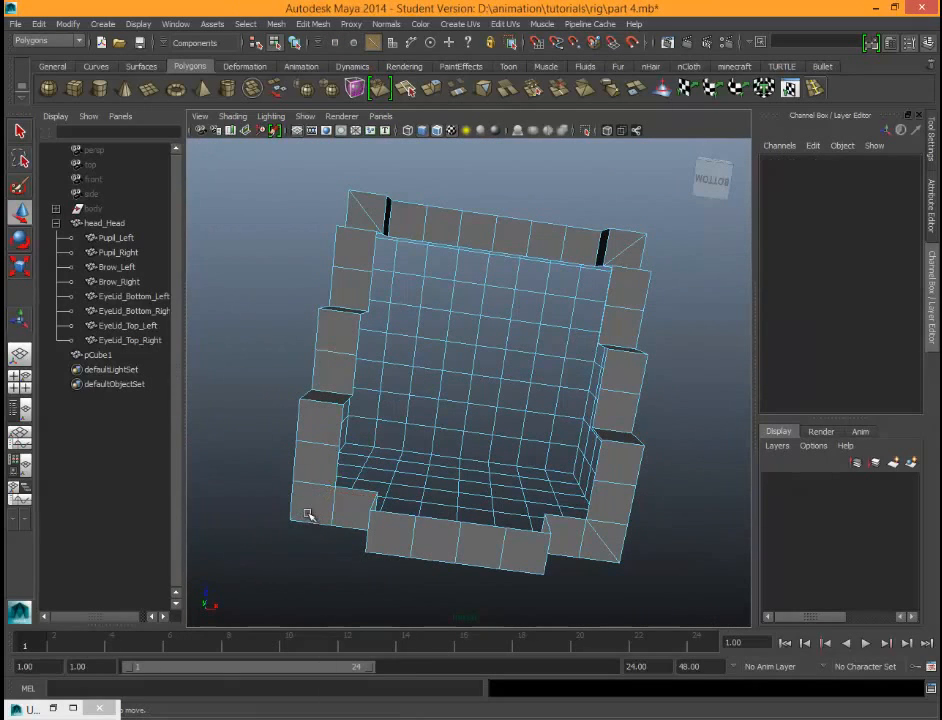
left_click(606, 541)
key("Delete")
left_click(627, 246)
key("Delete")
scroll(431, 486, "up", 4)
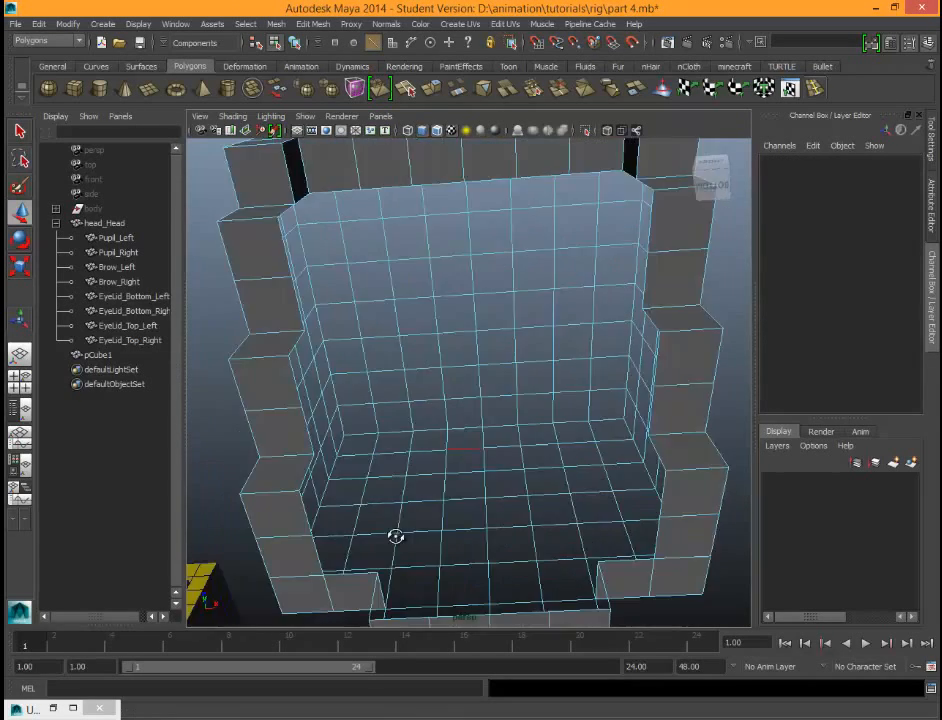
Step: Clear the edge selection and switch the hair shell to face selection mode
left_click_drag(396, 537, 507, 358, "alt")
left_click(541, 424)
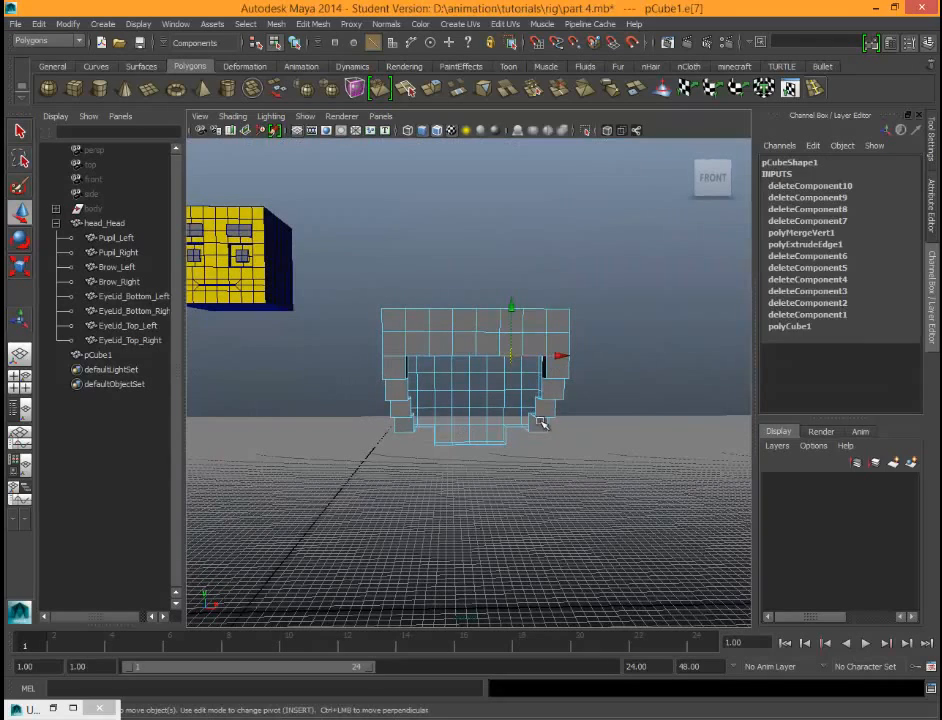
left_click(609, 477)
left_click_drag(609, 477, 443, 436, "alt")
right_click_drag(463, 389, 470, 424)
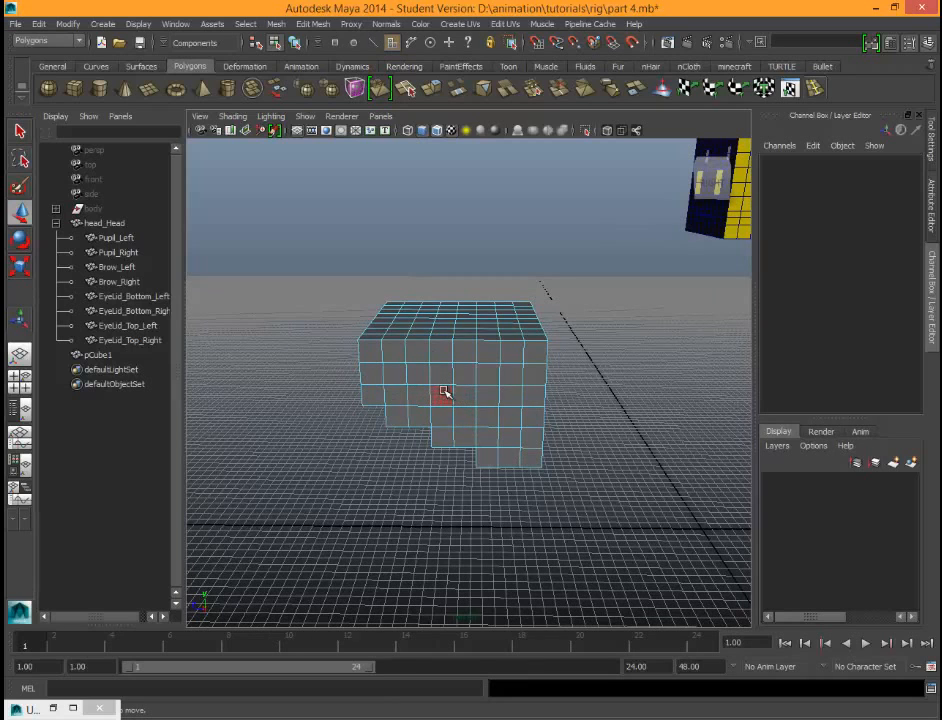
left_click(443, 393)
left_click(469, 398, "shift")
left_click(471, 415, "shift")
left_click(490, 420, "shift")
left_click(497, 399, "shift")
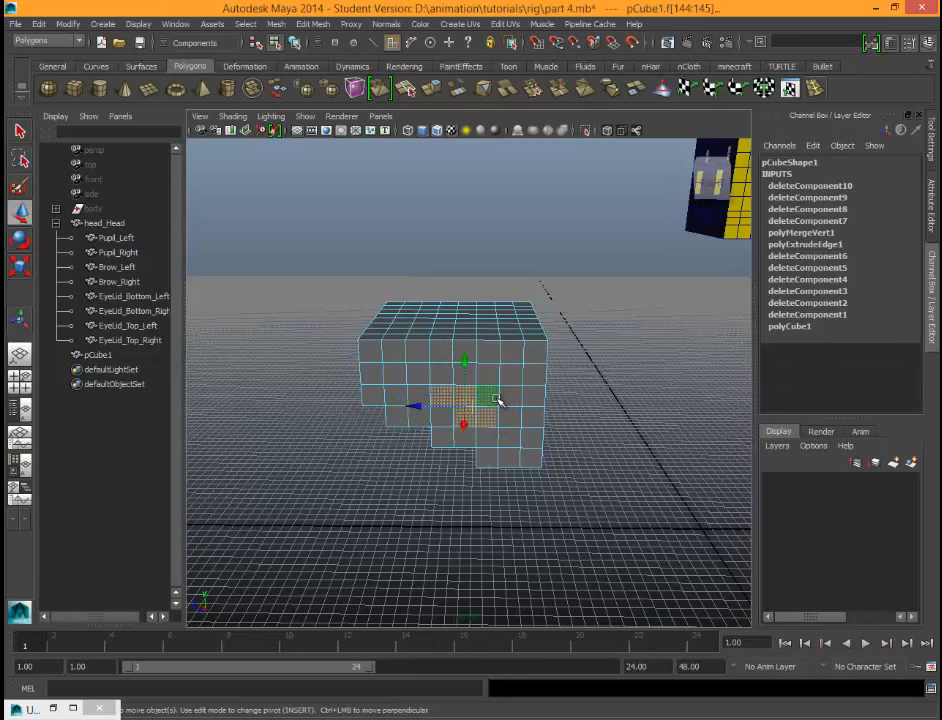
left_click(491, 376, "shift")
left_click(463, 381, "shift")
left_click(444, 382, "shift")
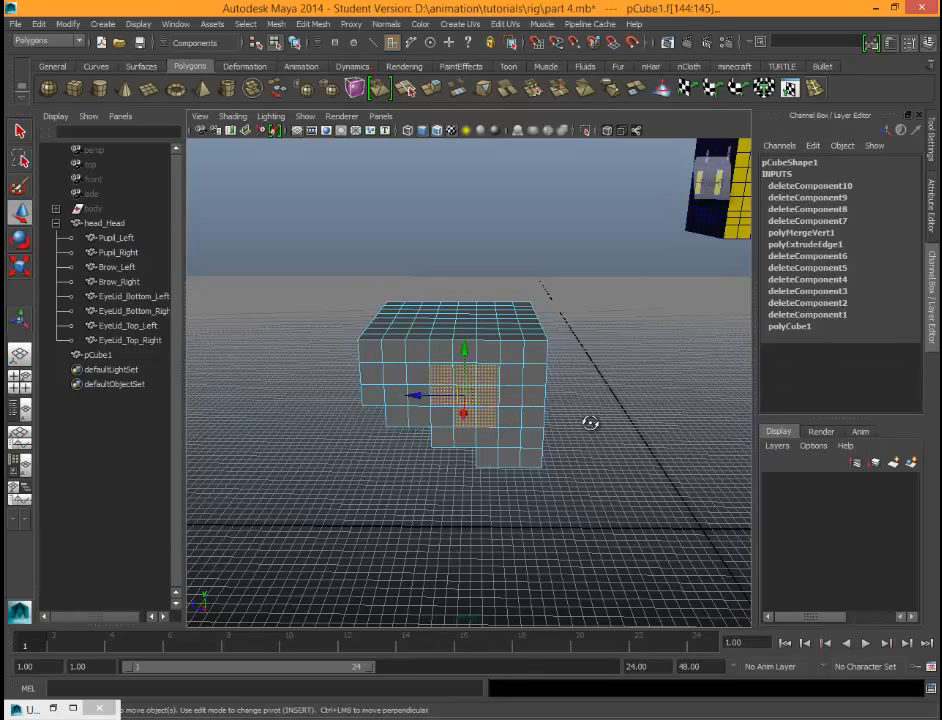
left_click_drag(590, 423, 593, 400, "alt")
left_click(533, 379)
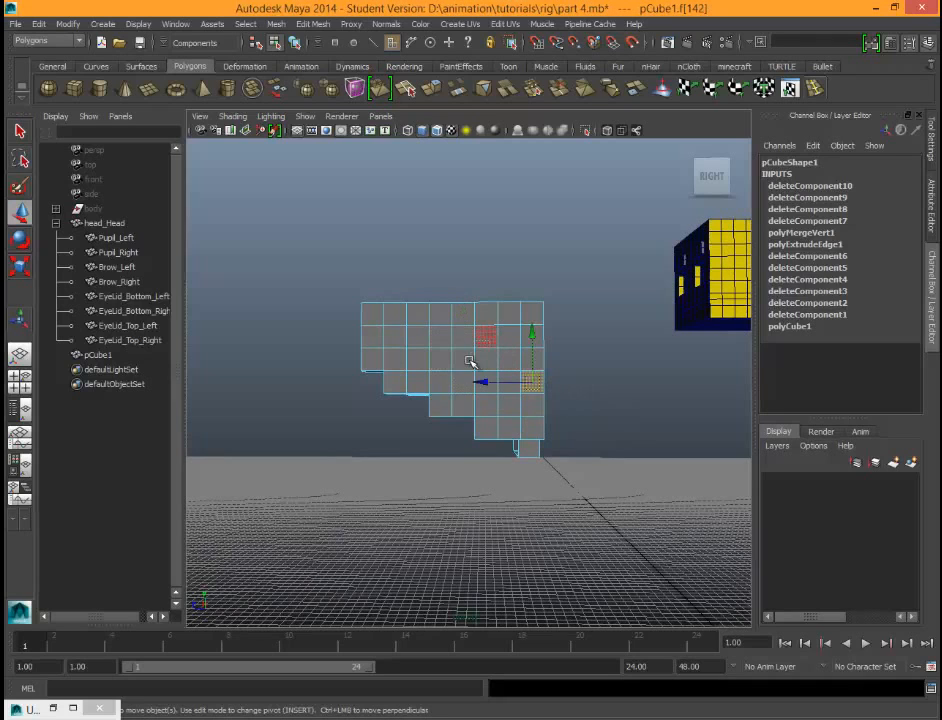
left_click_drag(449, 347, 541, 339)
left_click(509, 381)
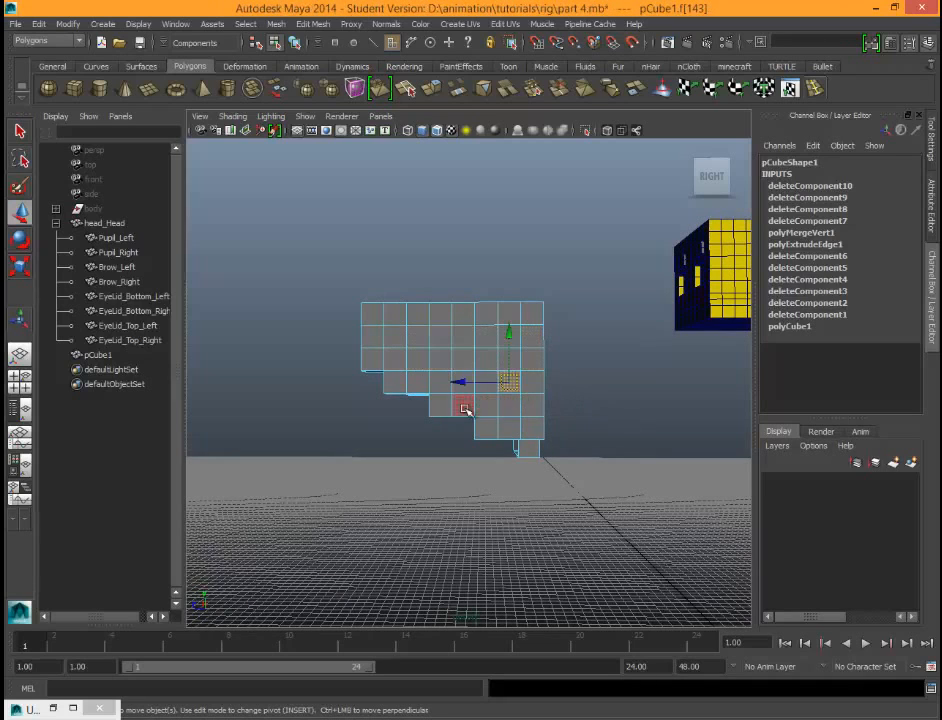
Step: Select scattered individual faces across the right side of the hair shell
left_click(425, 352)
left_click(530, 337, "shift")
left_click(507, 426, "shift")
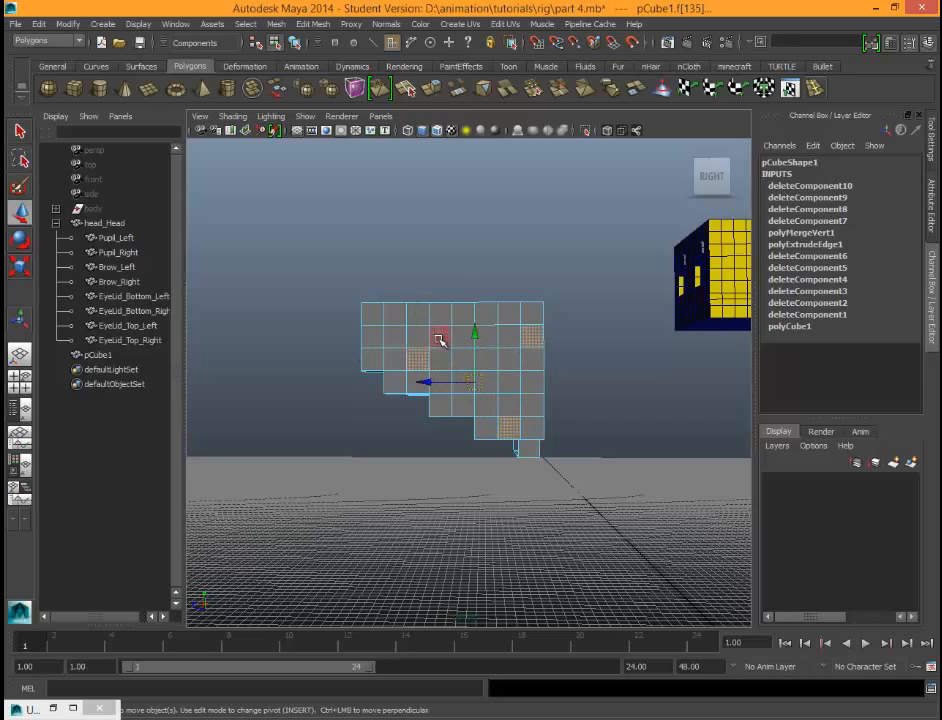
left_click(442, 336, "shift")
left_click(510, 358, "shift")
left_click(488, 359, "shift")
left_click(463, 401, "shift")
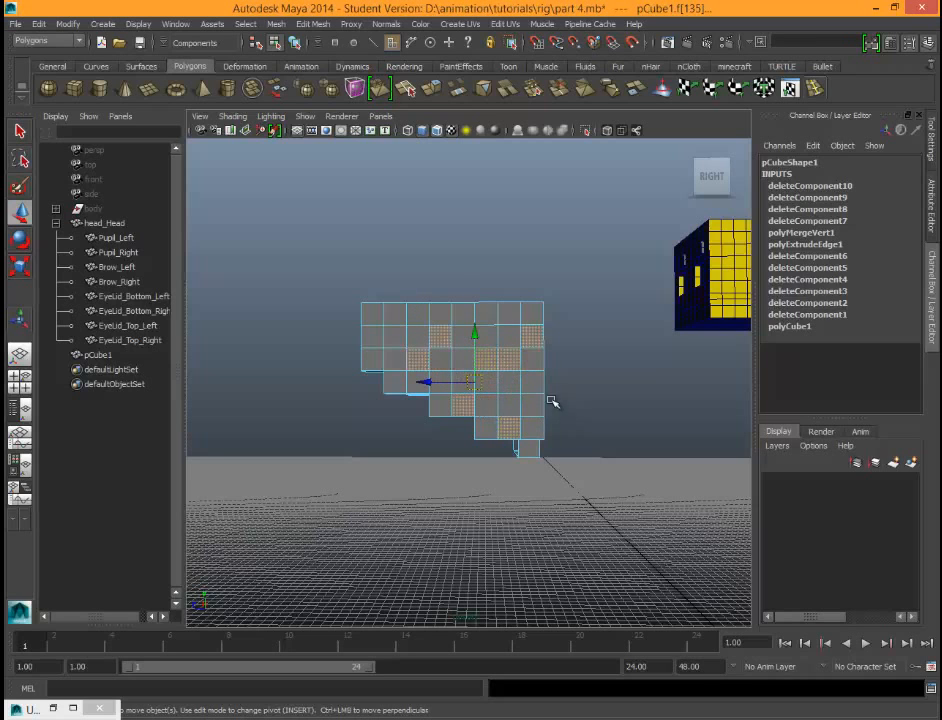
left_click(392, 314, "shift")
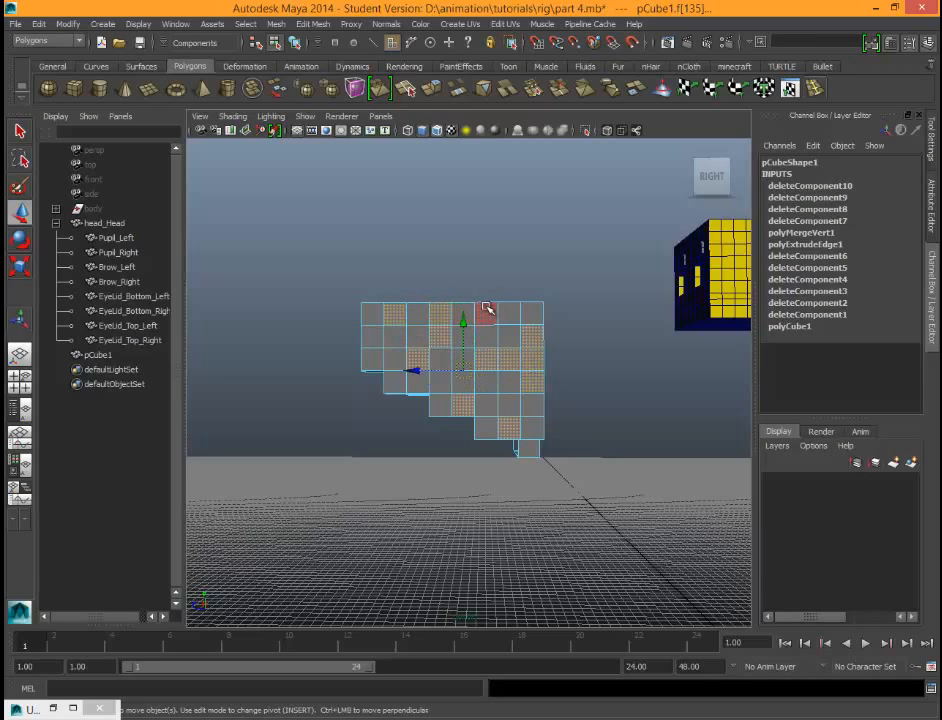
left_click(487, 312, "shift")
Step: Add scattered faces on the back and left side of the hair shell to the selection
left_click_drag(508, 314, 462, 378, "alt")
left_click(532, 368, "shift")
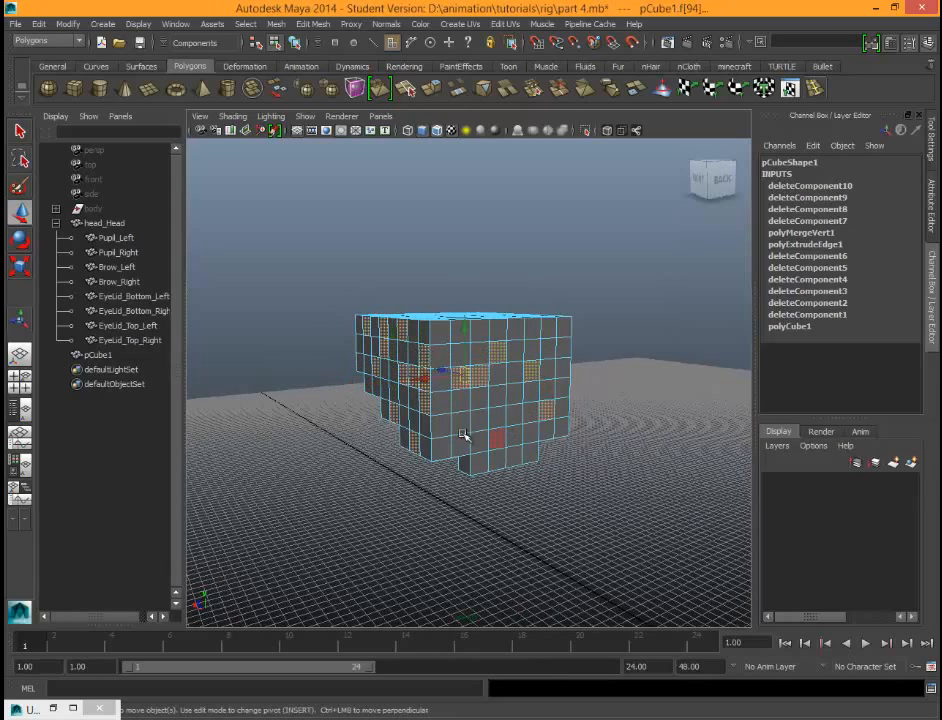
left_click(450, 333, "shift")
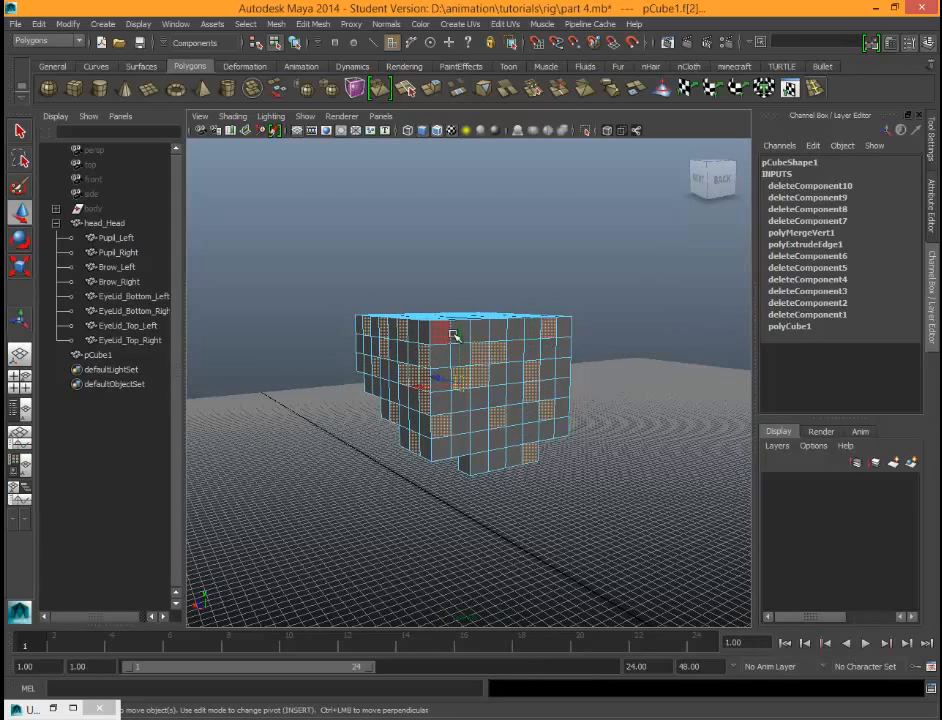
left_click_drag(573, 398, 507, 349, "alt")
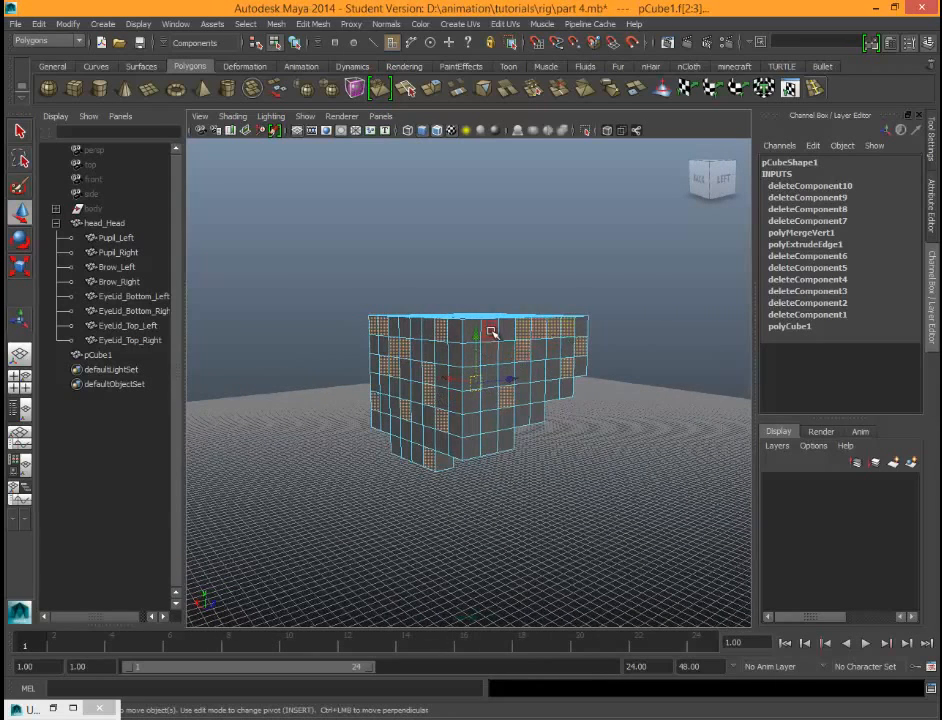
left_click(533, 341, "shift")
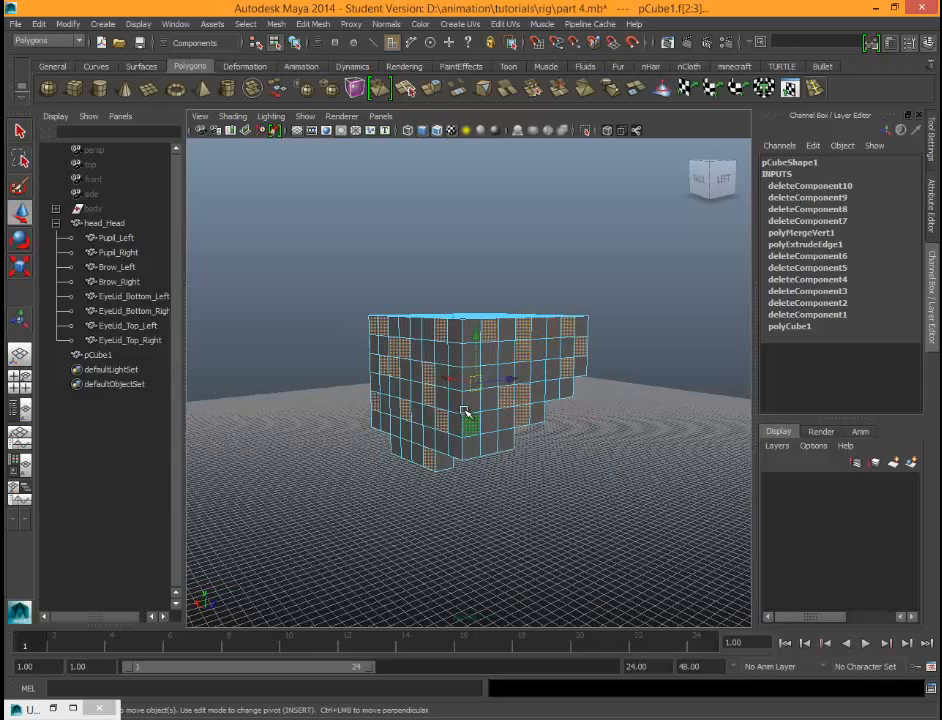
Step: Add scattered faces across the top of the hair shell to the selection
left_click_drag(533, 369, 463, 336, "alt")
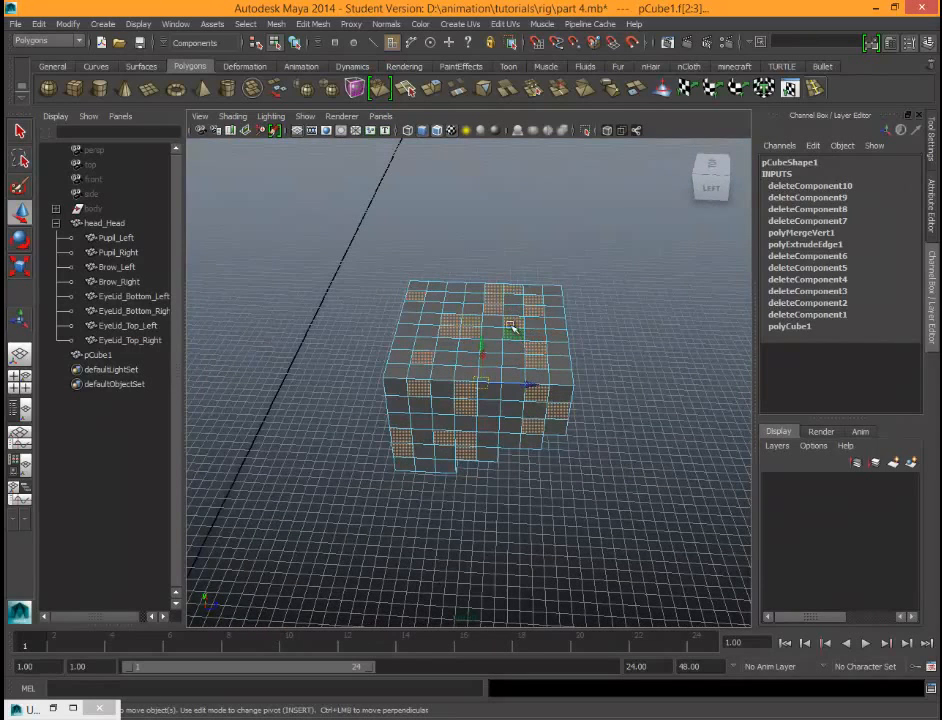
left_click(555, 340, "shift")
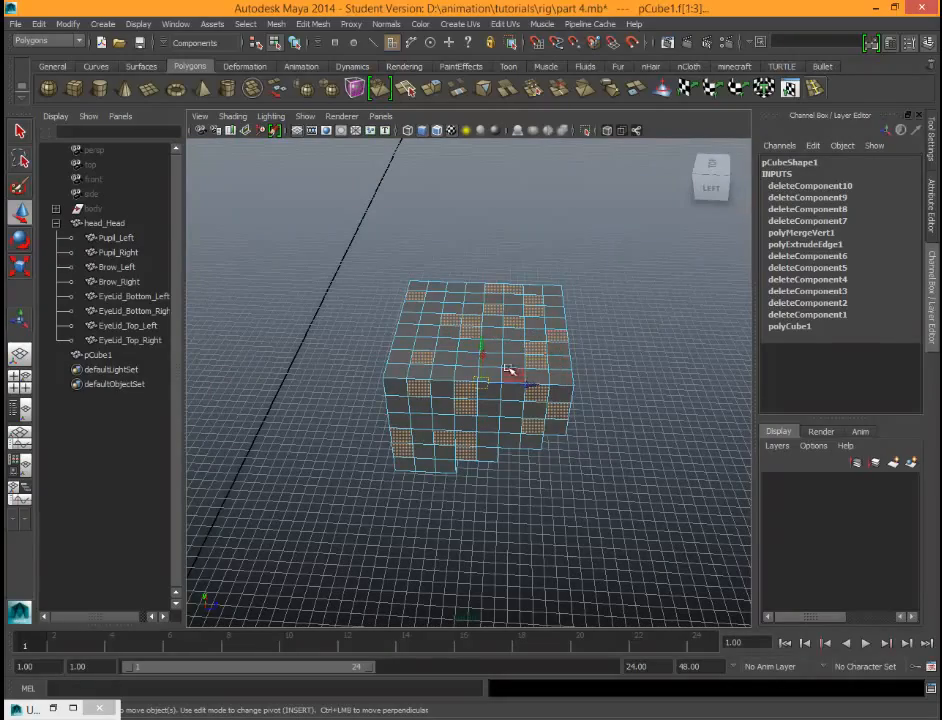
left_click(512, 364, "shift")
left_click(448, 360, "shift")
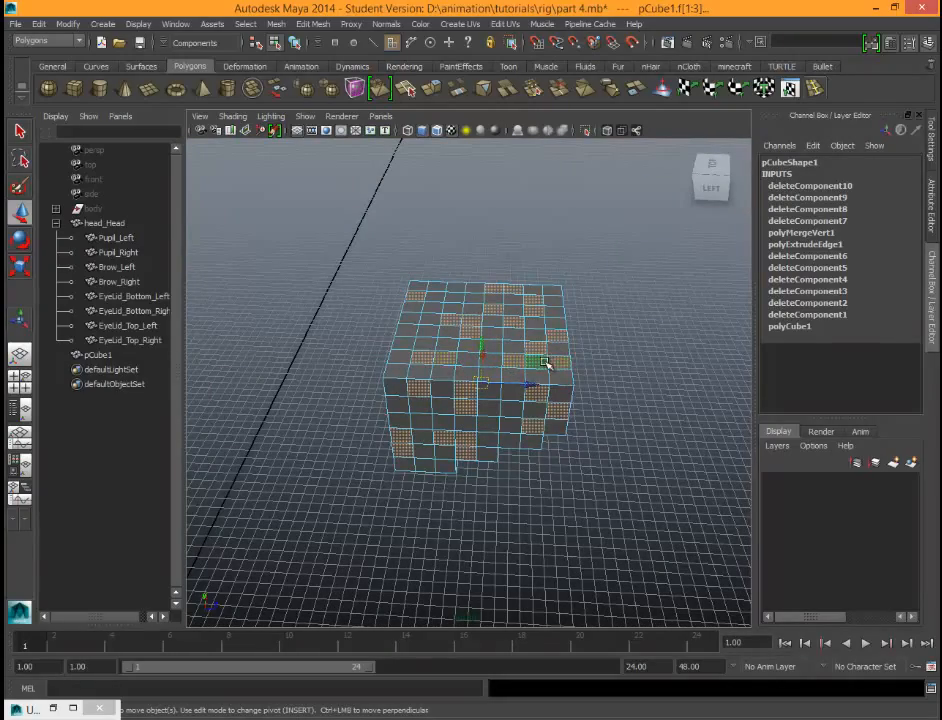
Step: Extend the scattered selection to faces on the front band and the remaining side areas of the shell
left_click_drag(599, 378, 505, 362, "alt")
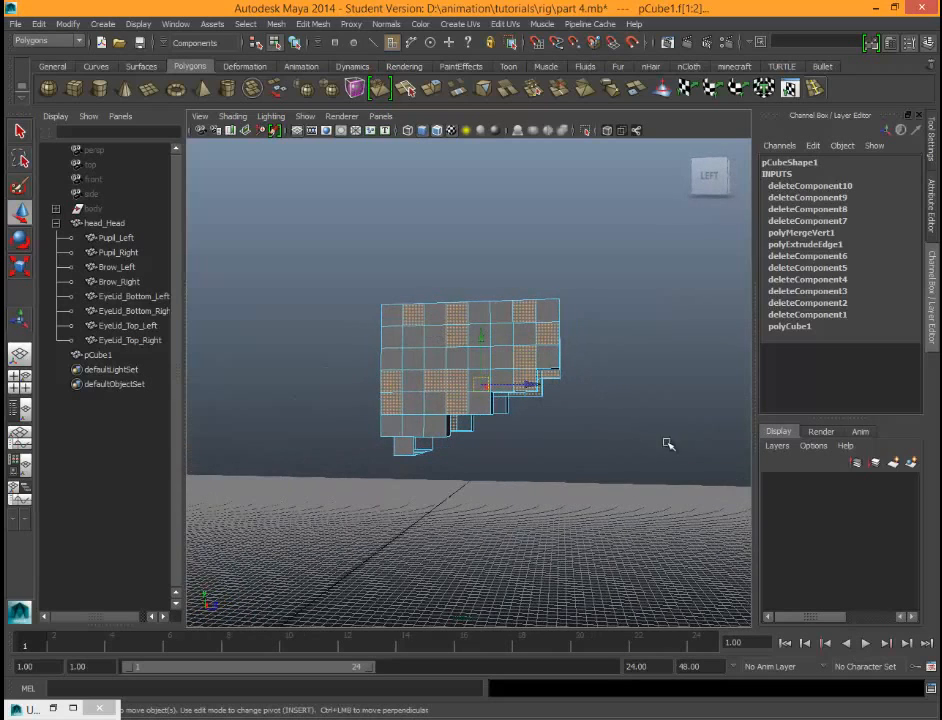
left_click_drag(648, 444, 535, 368, "alt")
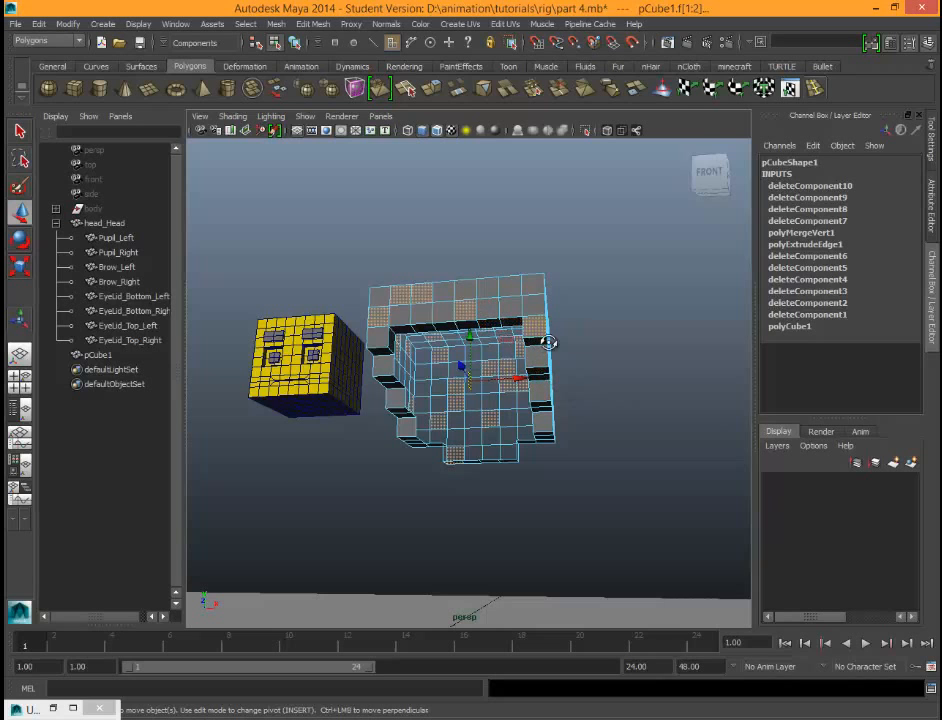
left_click_drag(545, 343, 572, 354, "alt")
left_click_drag(629, 470, 470, 475, "alt")
left_click_drag(582, 535, 465, 590, "alt")
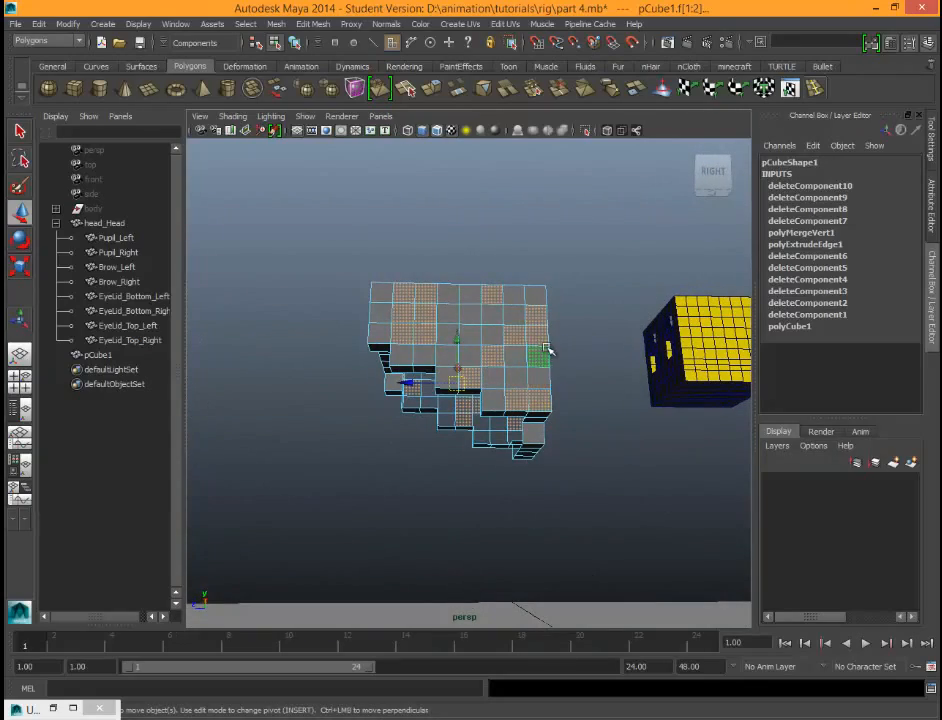
left_click_drag(578, 428, 505, 420, "alt")
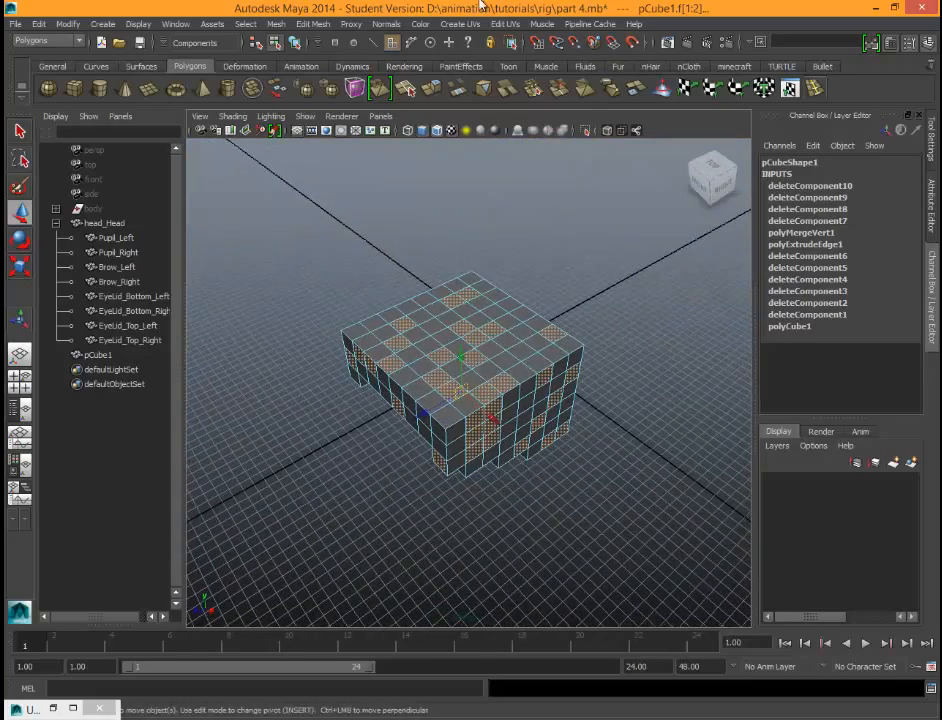
Step: Extrude the scattered faces outward with a thickness of 0.0625
key("ctrl+e")
scroll(702, 408, "down", 5)
scroll(783, 383, "down", 2)
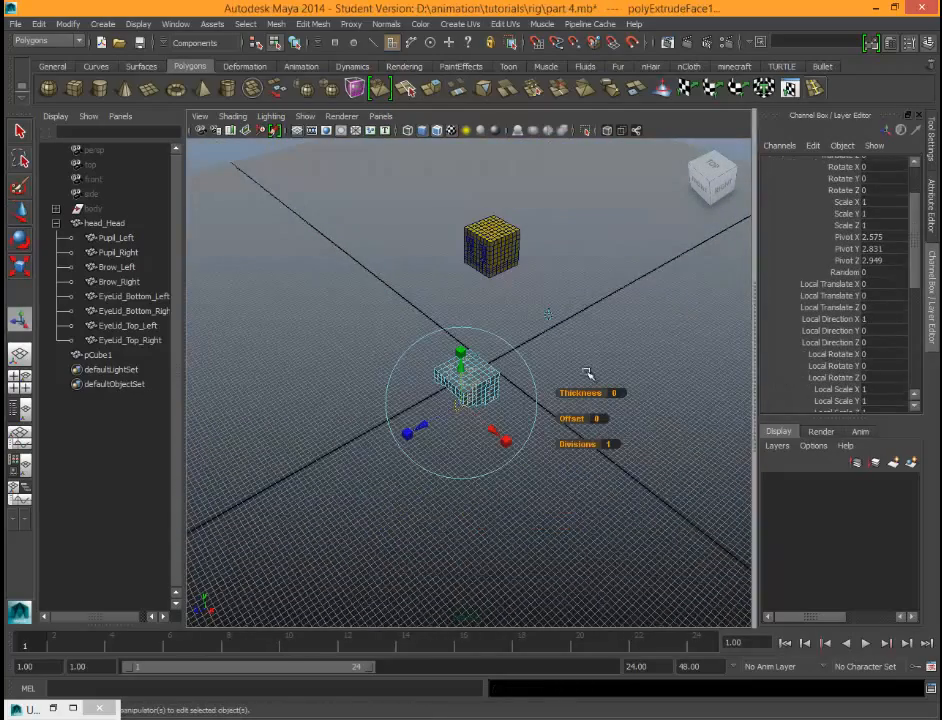
scroll(597, 395, "down", 5)
scroll(408, 438, "up", 5)
scroll(811, 319, "down", 5)
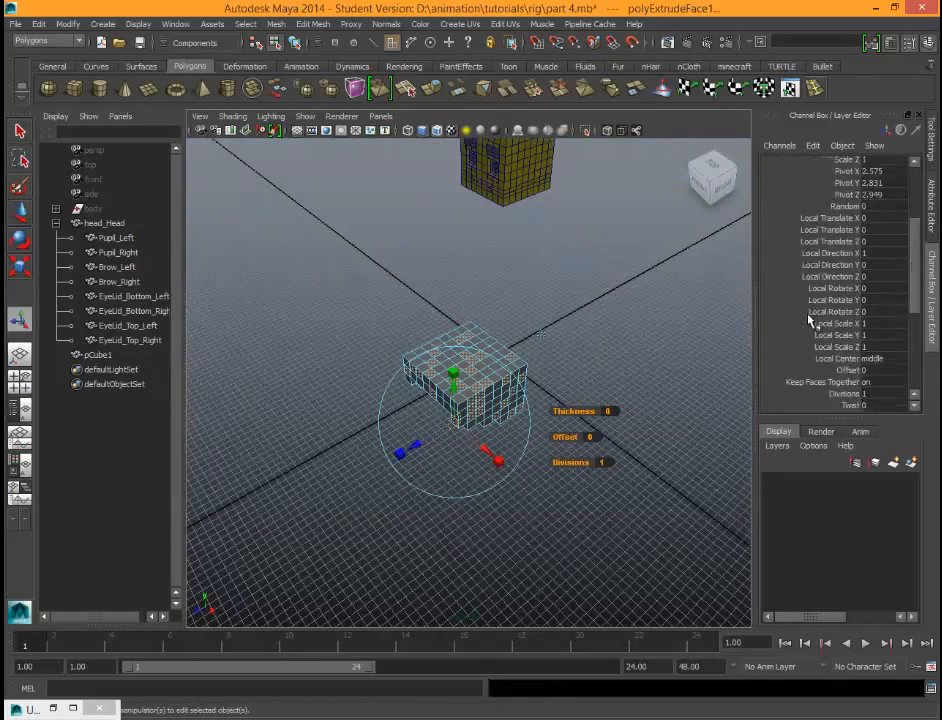
left_click(885, 373)
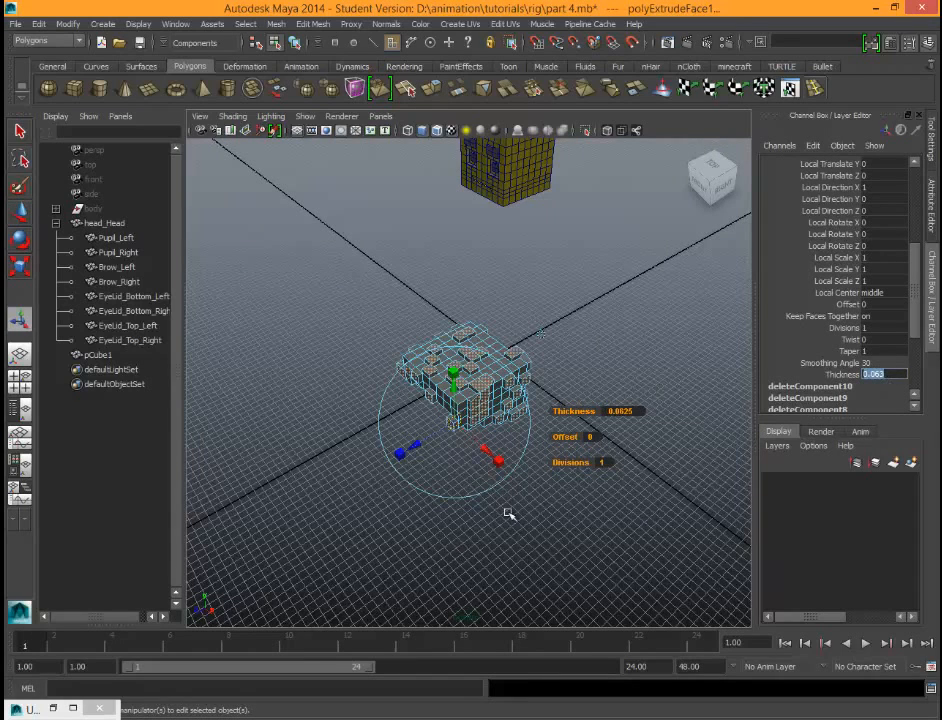
left_click(578, 559)
Step: Inspect the extruded blocks from the front and side, and undo the extrusion's thickness value
left_click_drag(496, 522, 515, 448, "alt")
right_click_drag(481, 437, 587, 499, "alt")
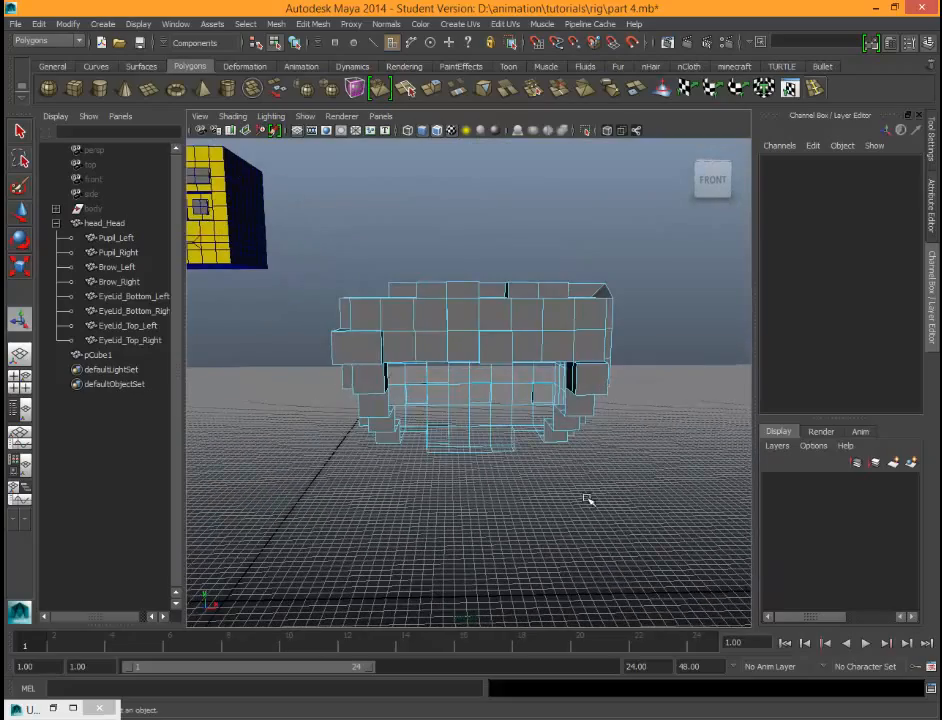
left_click_drag(587, 499, 458, 445, "alt")
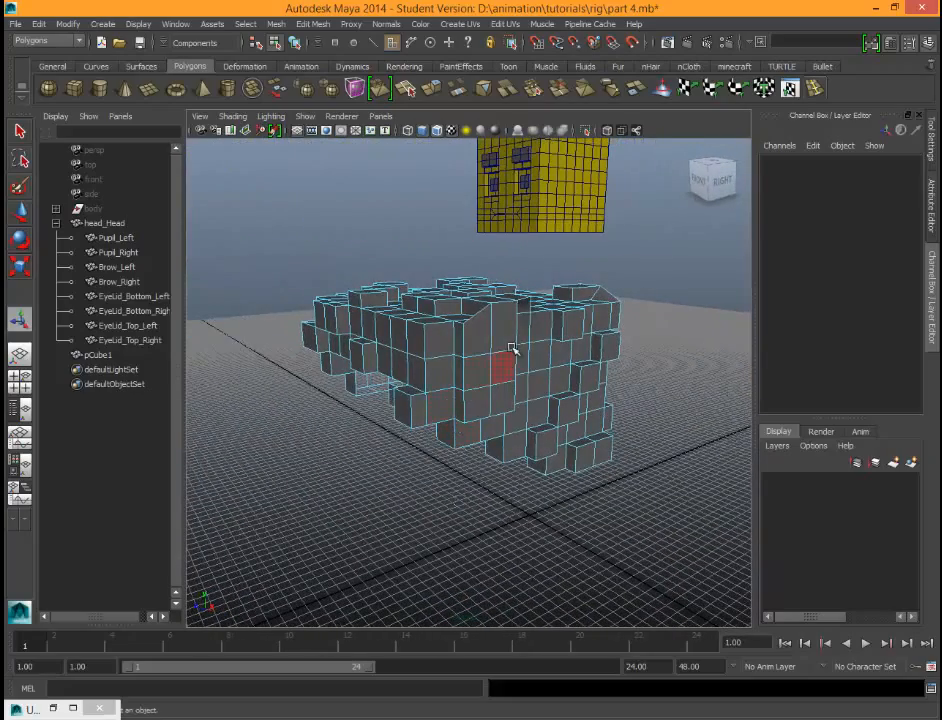
key("ctrl+z")
key("ctrl+z")
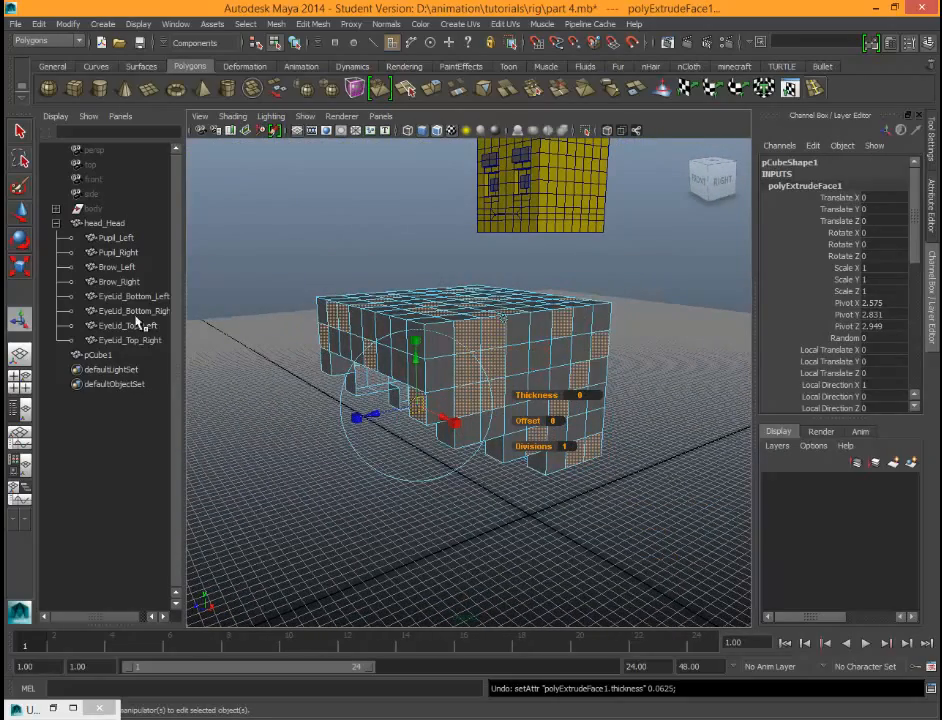
Step: Try scaling the extruded faces outward, first uniformly and then along the blue and green axes
key("r")
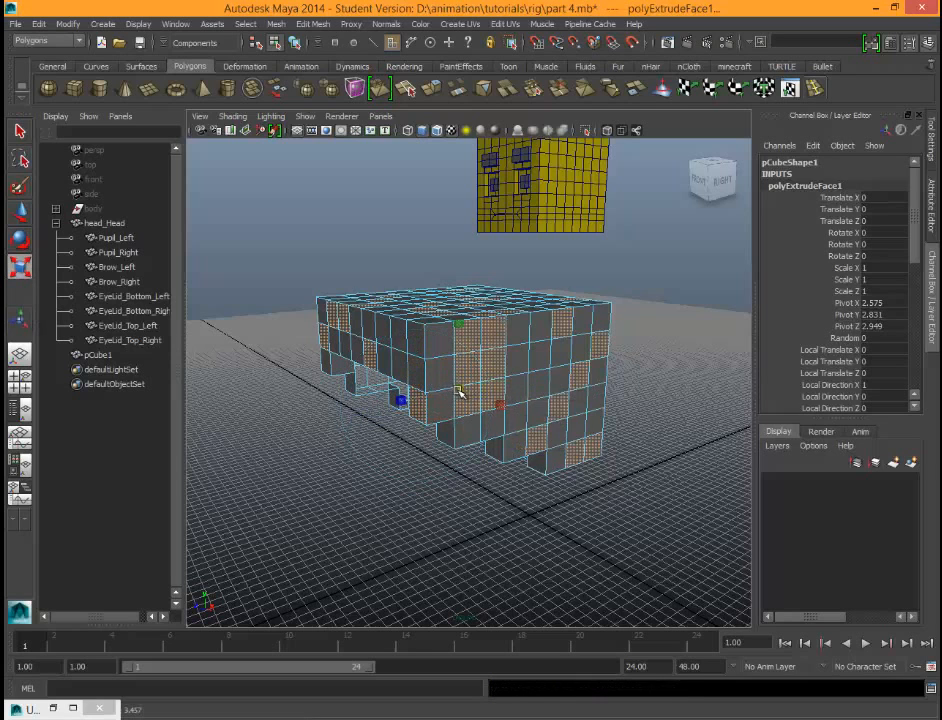
left_click_drag(458, 391, 509, 407)
left_click_drag(401, 399, 404, 389)
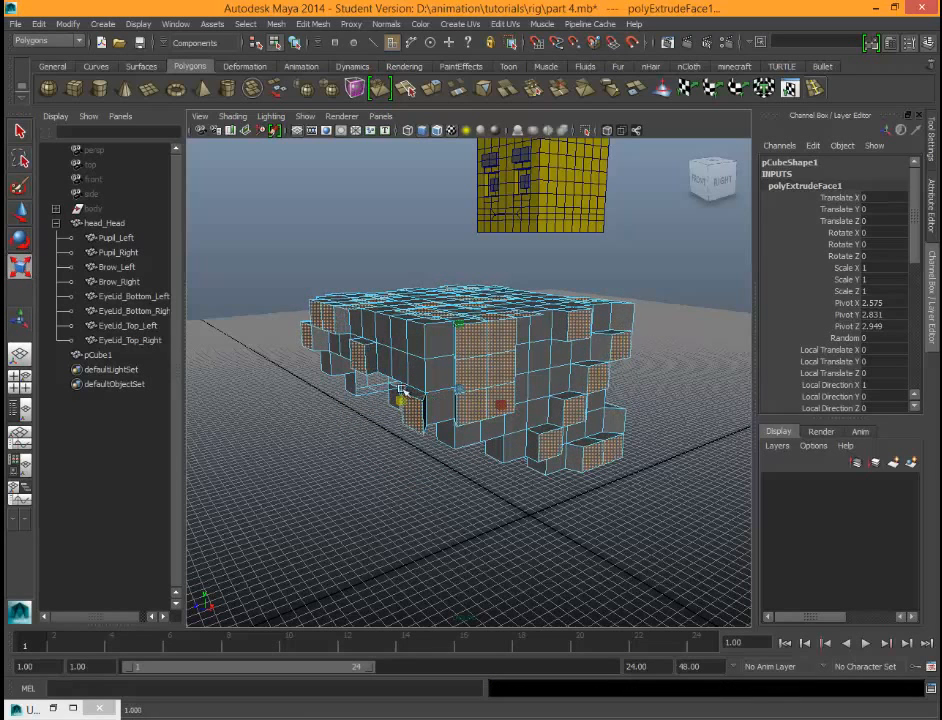
left_click_drag(458, 324, 457, 318)
left_click_drag(518, 463, 551, 454, "alt")
Step: Undo the scaling and the extrusion of the scattered faces
key("ctrl+z")
key("ctrl+z")
key("ctrl+z")
key("ctrl+z")
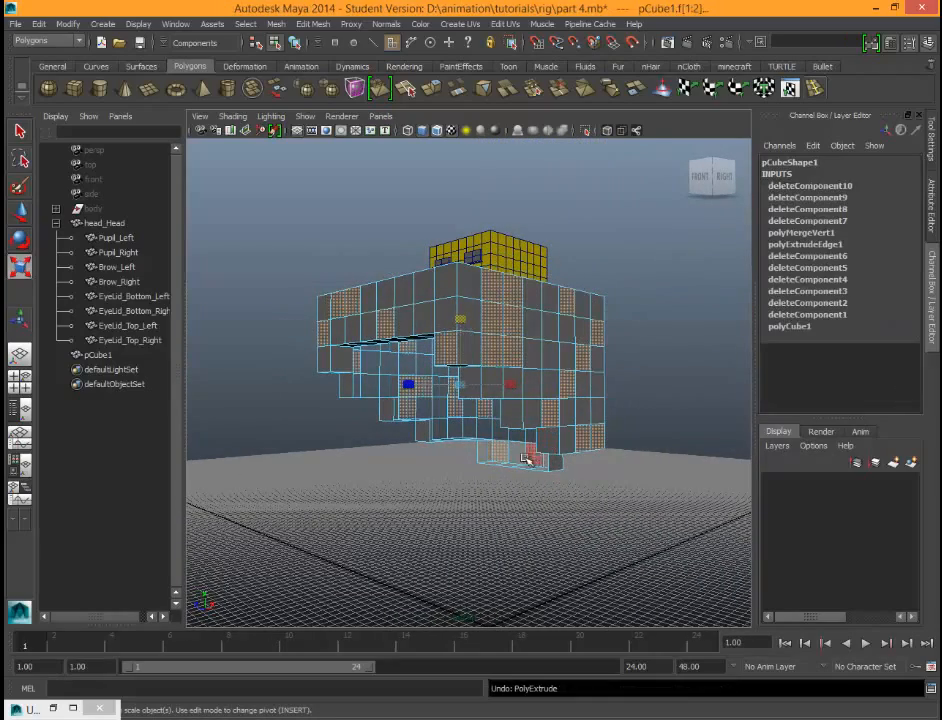
key("ctrl+z")
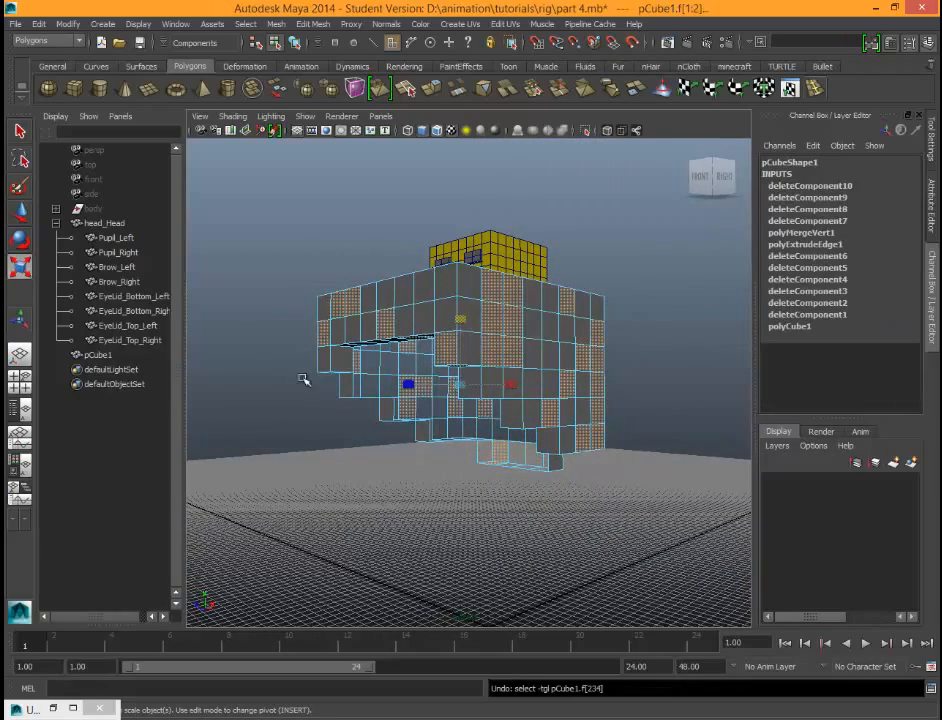
Step: Drop the scattered face selection and return to object mode with the whole hair shell selected
left_click(19, 210)
left_click(524, 315)
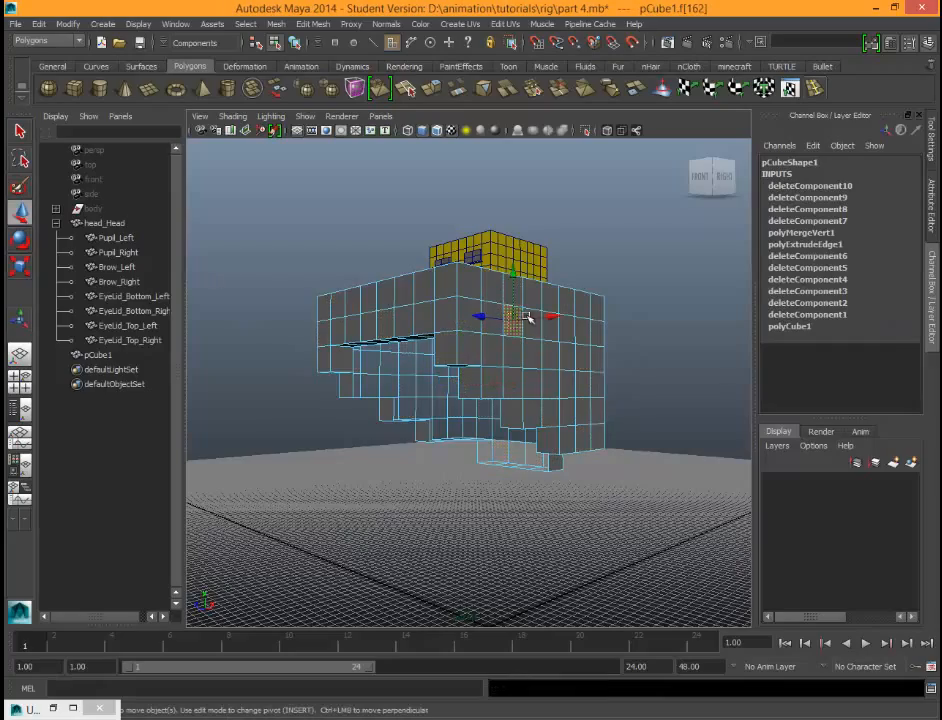
left_click_drag(632, 384, 408, 385, "alt")
right_click_drag(444, 359, 508, 341)
left_click(413, 407)
left_click_drag(341, 391, 481, 369, "alt")
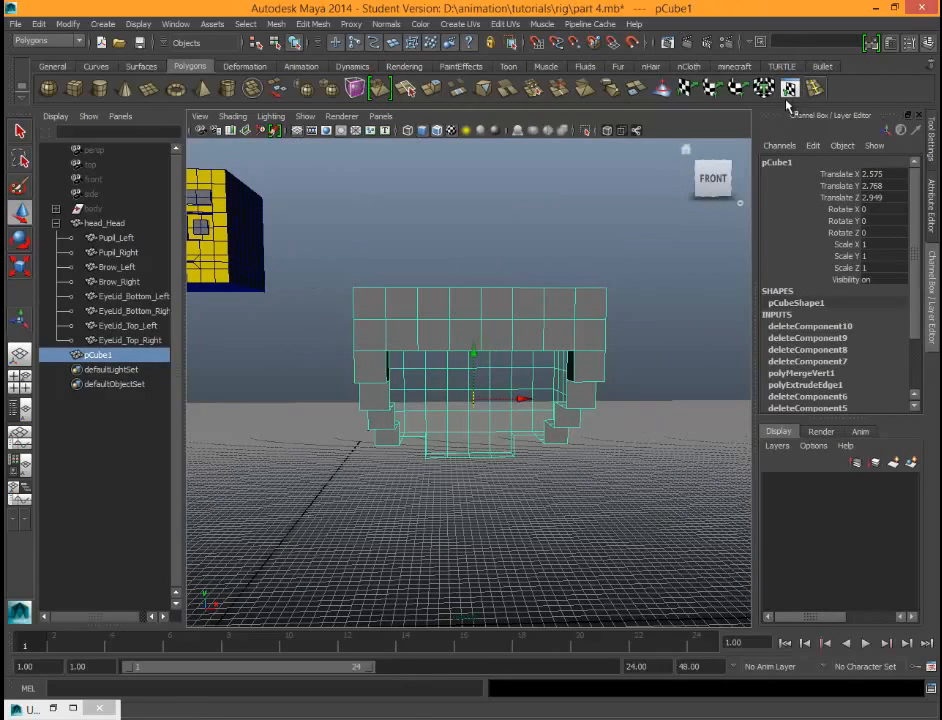
Step: Open the UV Texture Editor and apply Automatic Mapping to the hair shell
left_click(789, 88)
left_click_drag(614, 261, 638, 272)
right_click(414, 304)
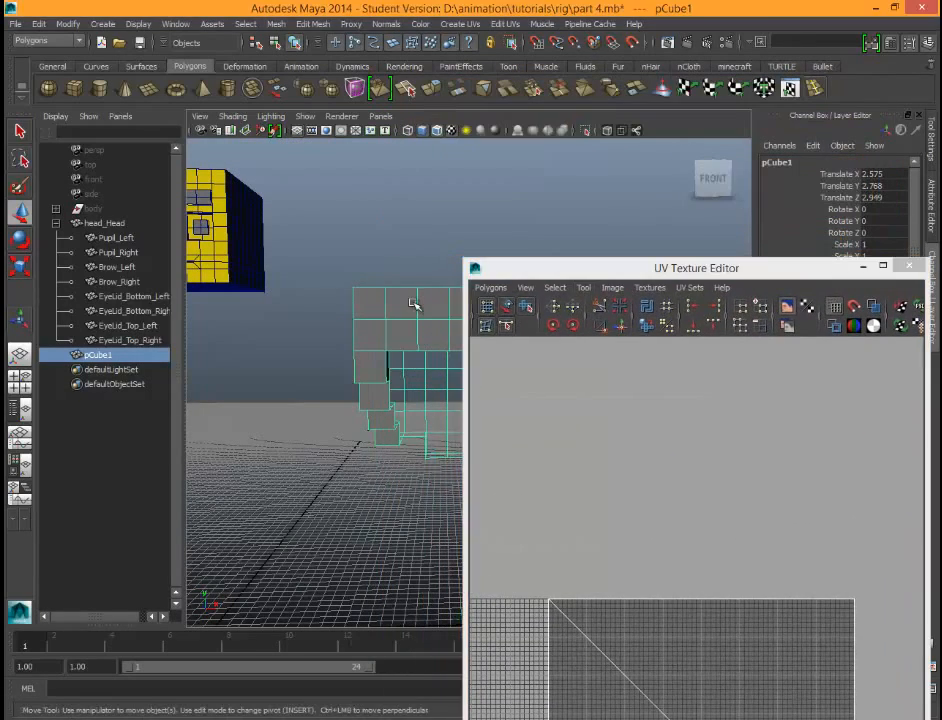
left_click(516, 25)
mouse_move(462, 24)
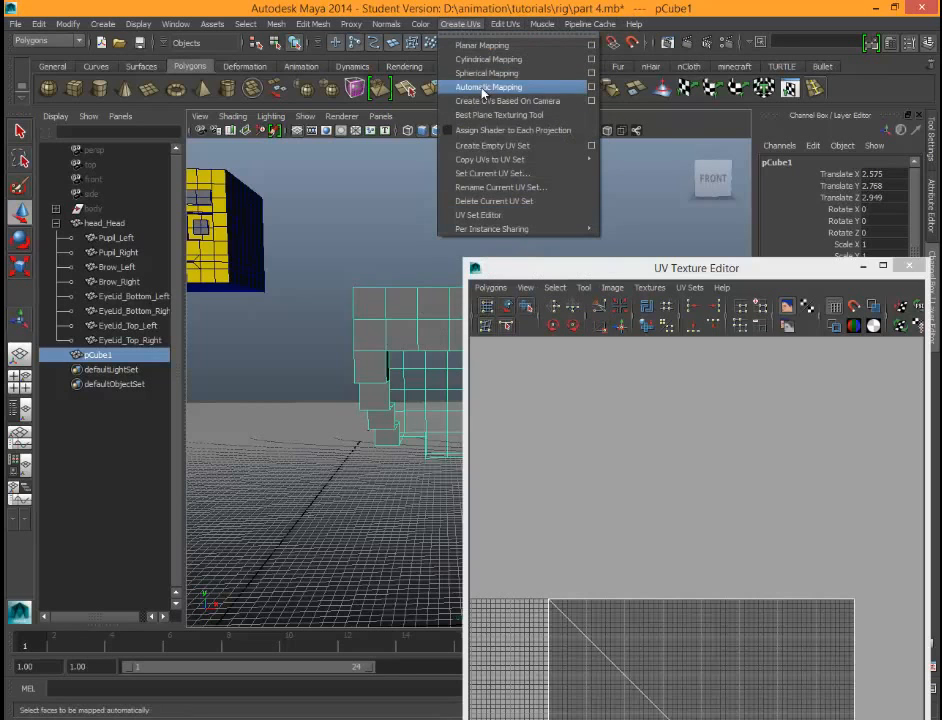
left_click(510, 89)
Step: Maximize the UV Texture Editor and frame the whole automatically mapped UV layout
left_click_drag(486, 263, 411, 50)
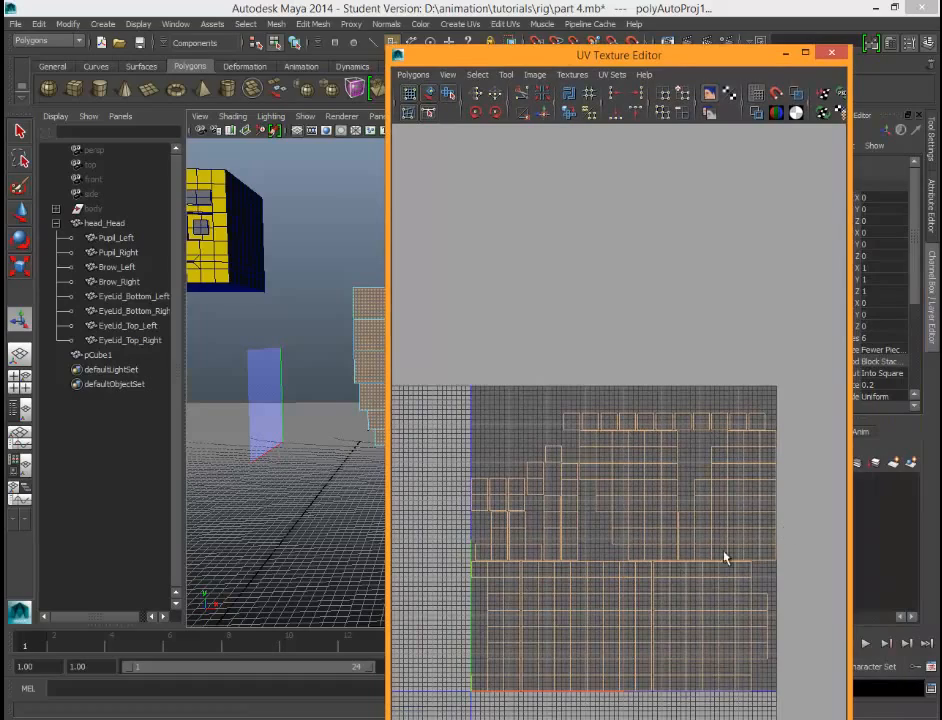
left_click(805, 52)
scroll(397, 490, "down", 4)
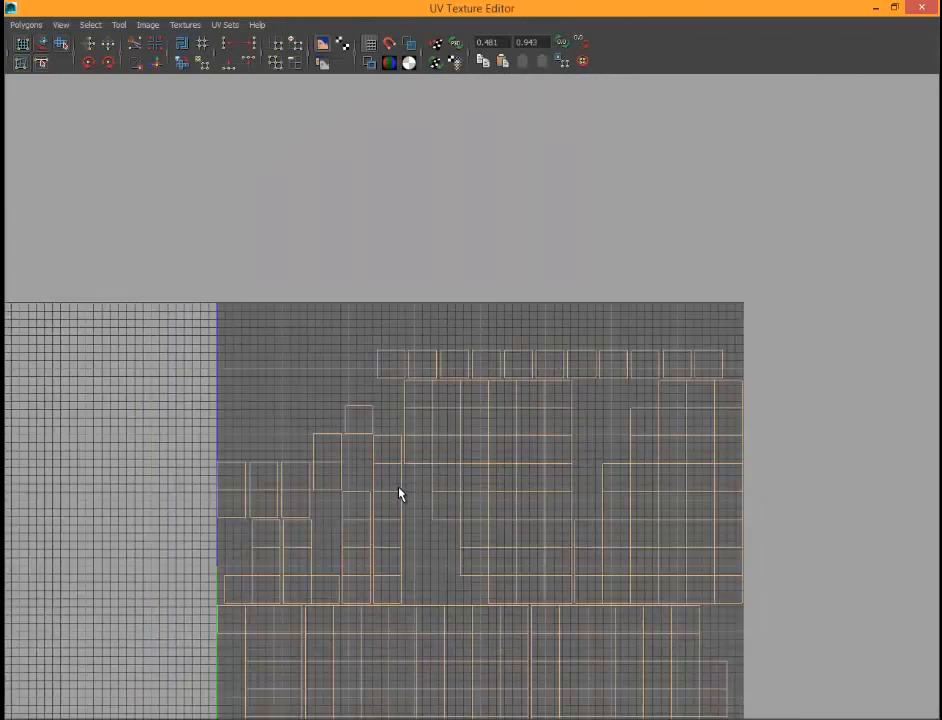
middle_click_drag(443, 532, 427, 397, "alt")
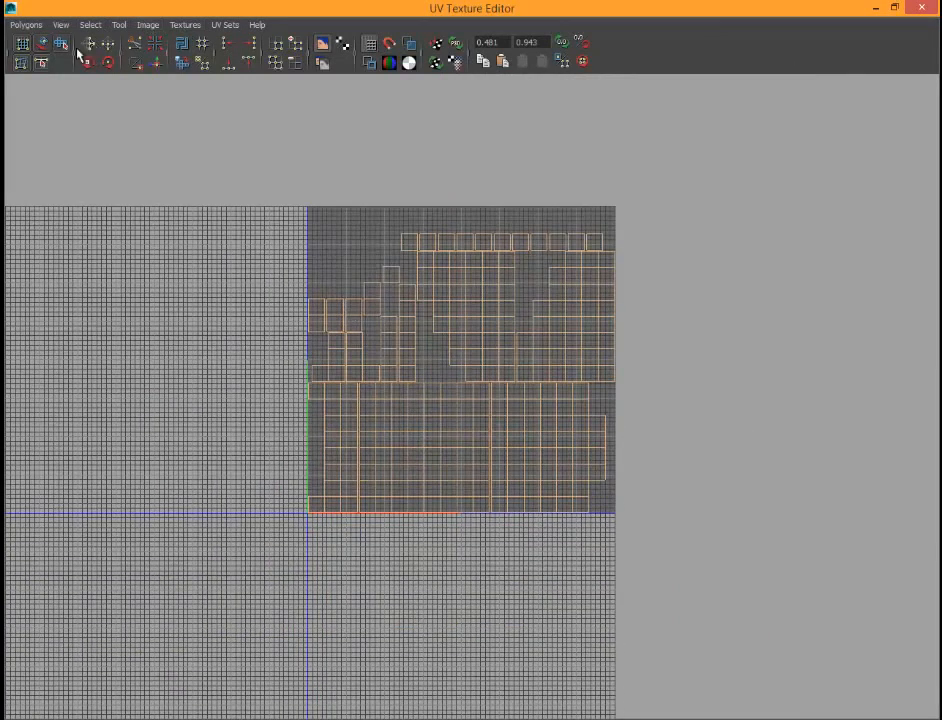
Step: Move the narrow U-shaped UV piece out of the texture square and rotate it 90 degrees counterclockwise
left_click(42, 45)
left_click(339, 432)
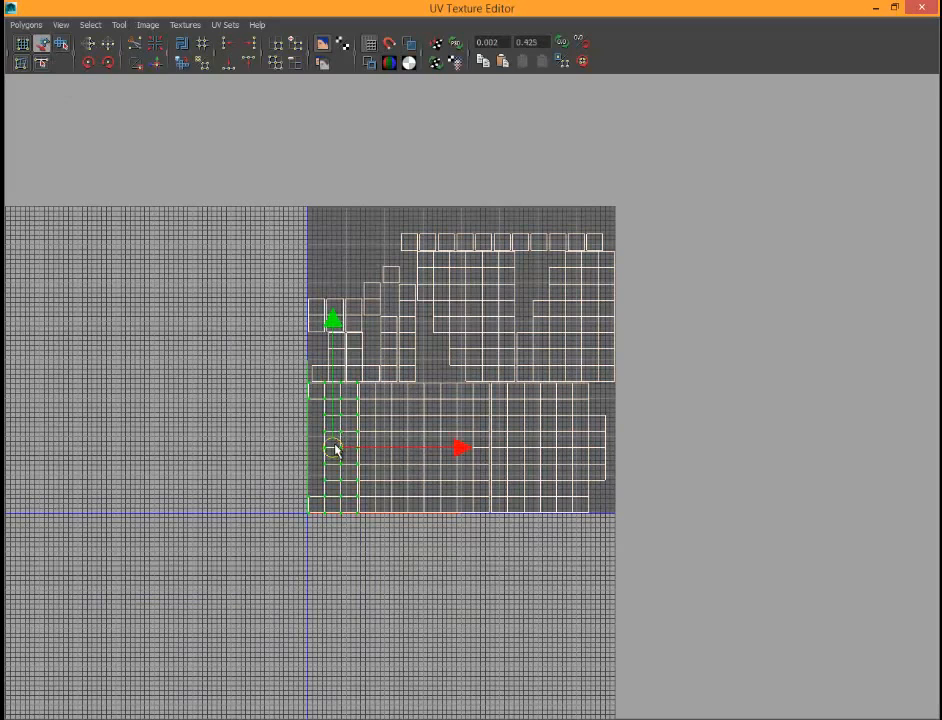
left_click_drag(332, 446, 233, 378)
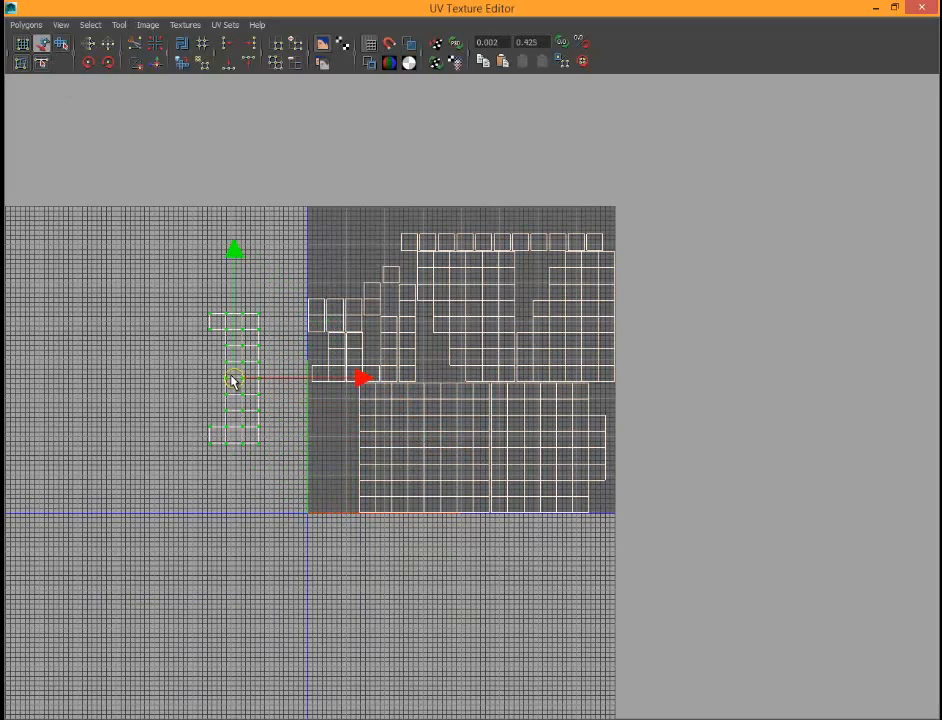
left_click(87, 64)
left_click(87, 64)
left_click_drag(231, 383, 210, 382)
Step: Select the UVs along the U-shaped piece's upper border and Move and Sew the piece to its matching stepped shells
key("w")
left_click_drag(290, 364, 273, 388)
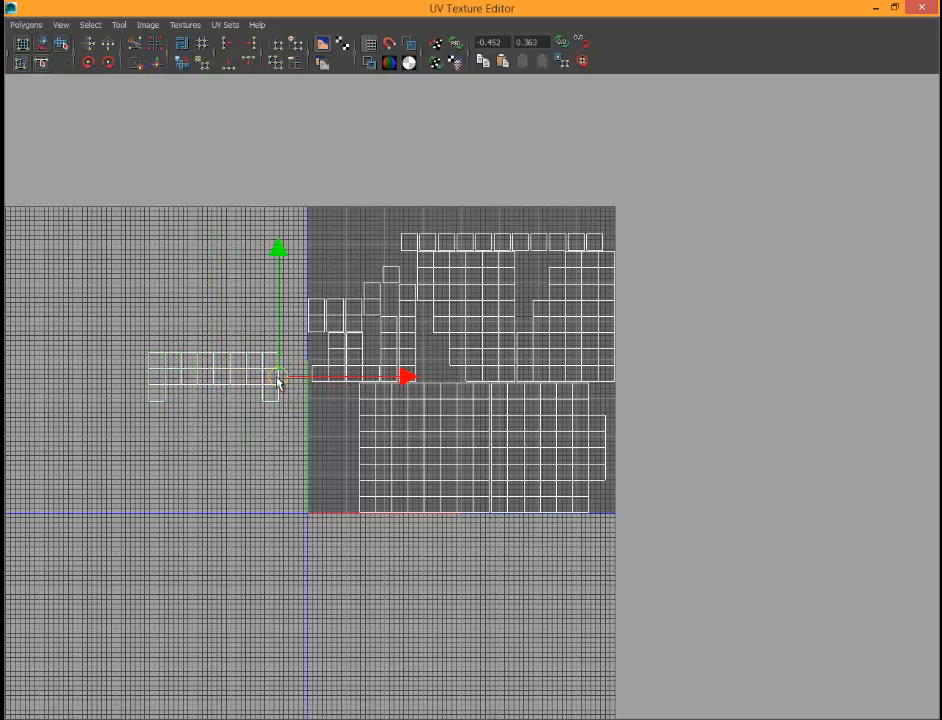
left_click_drag(160, 343, 265, 357, "shift")
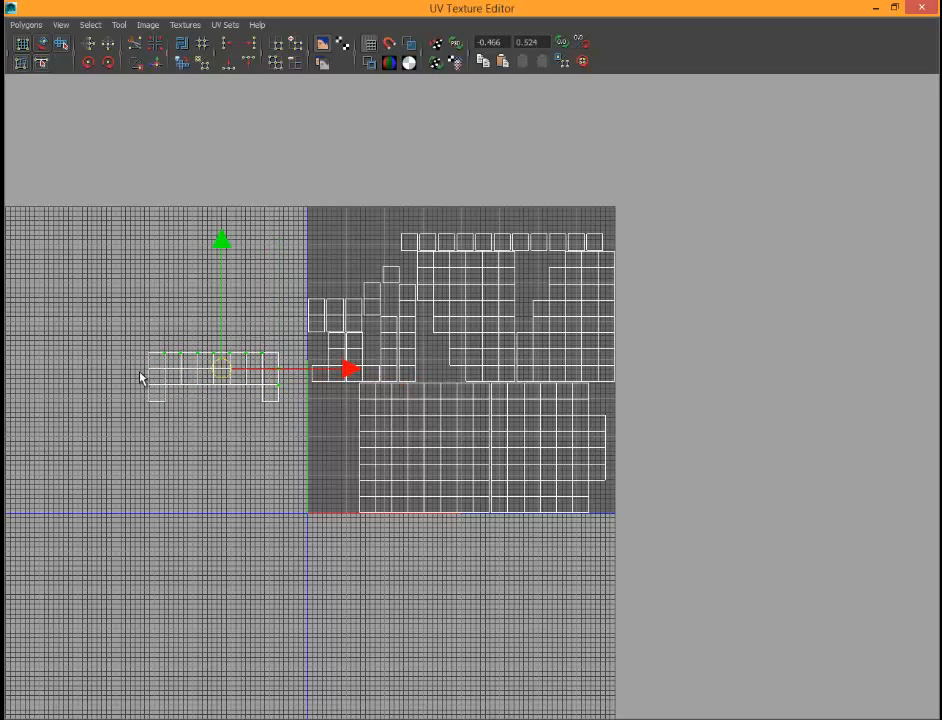
left_click(154, 64)
Step: Move the joined stepped shell out of the texture square and Move and Sew its right border to the last large grid piece
left_click(39, 43)
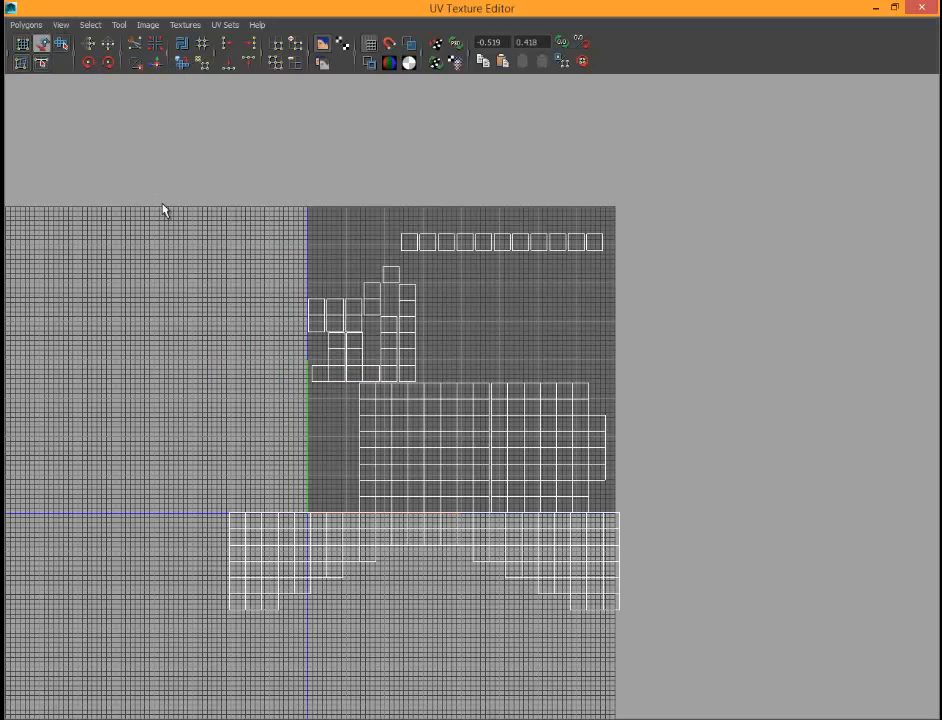
left_click_drag(423, 498, 98, 450)
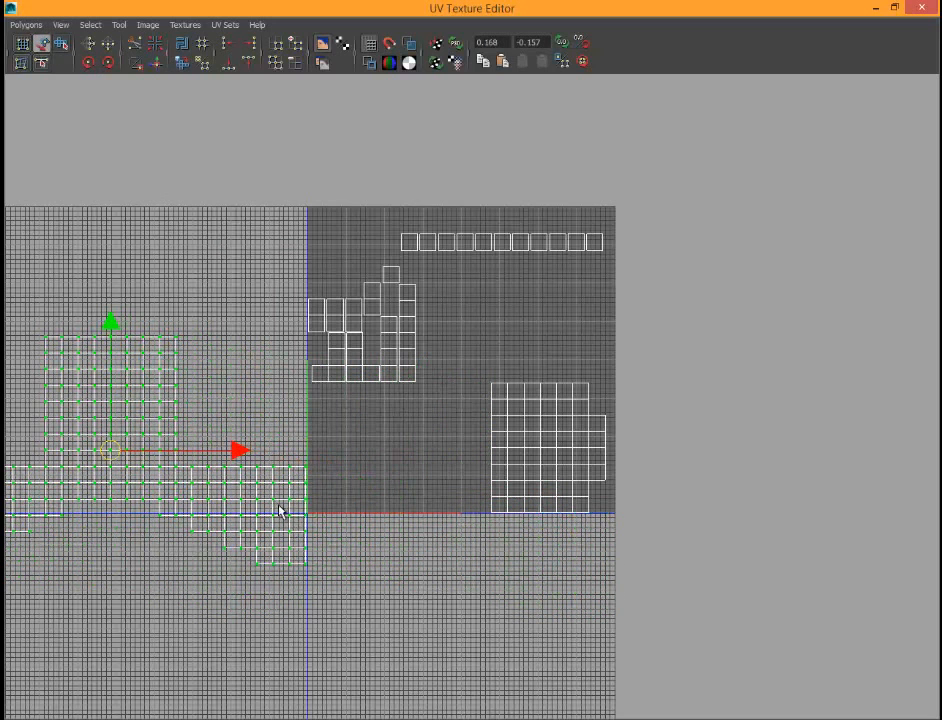
left_click(309, 480)
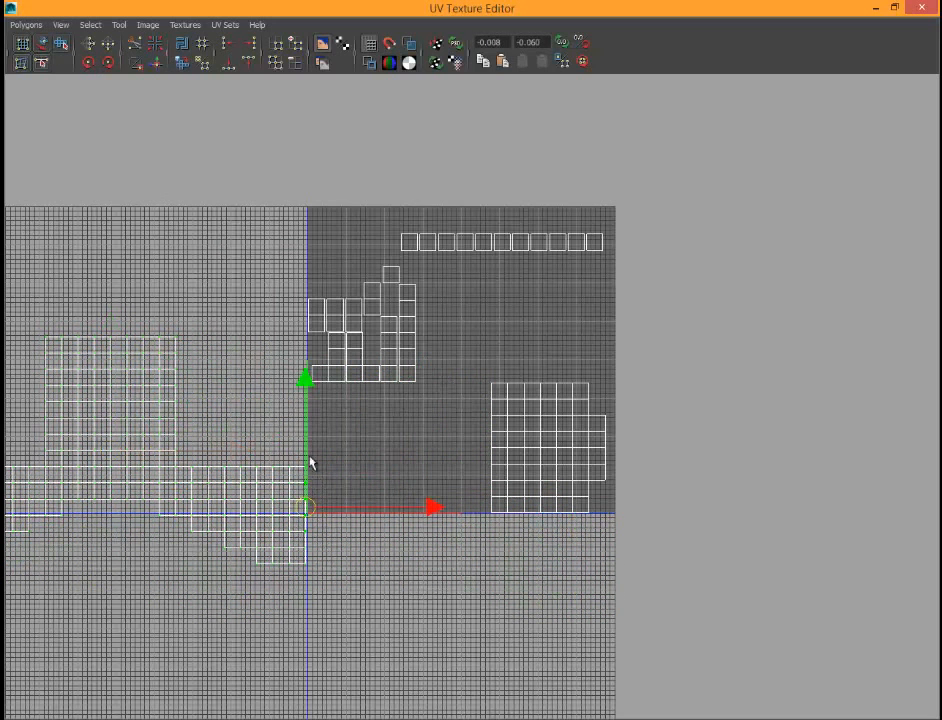
left_click(155, 64)
Step: Try to Move and Sew the loose strips onto the whole lower stepped border of the joined shell at once
middle_click_drag(385, 502, 515, 502, "alt")
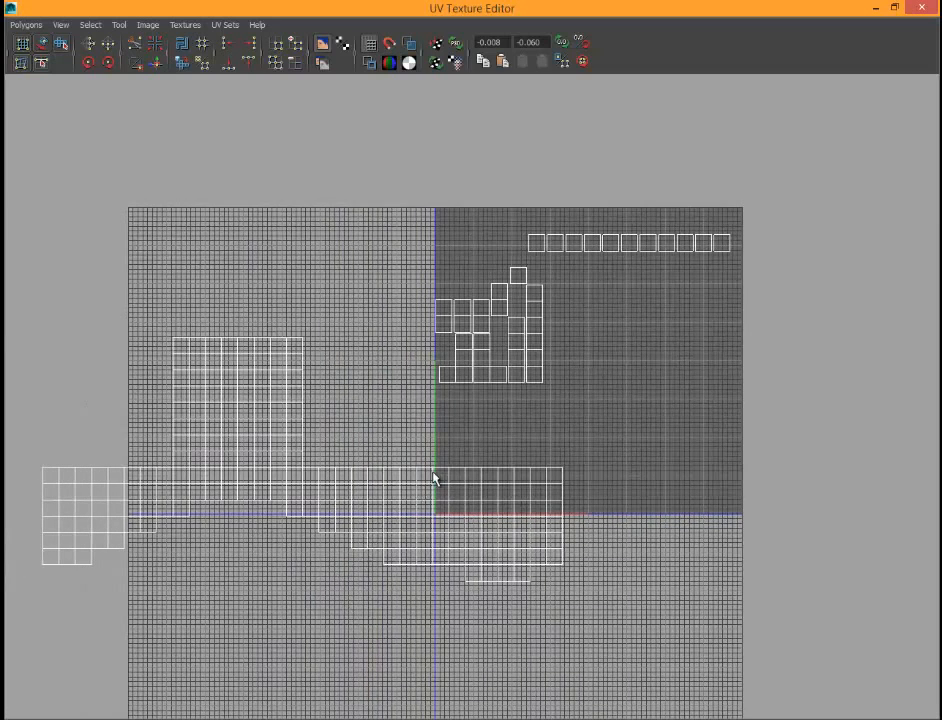
left_click(278, 515)
middle_click_drag(296, 518, 551, 577)
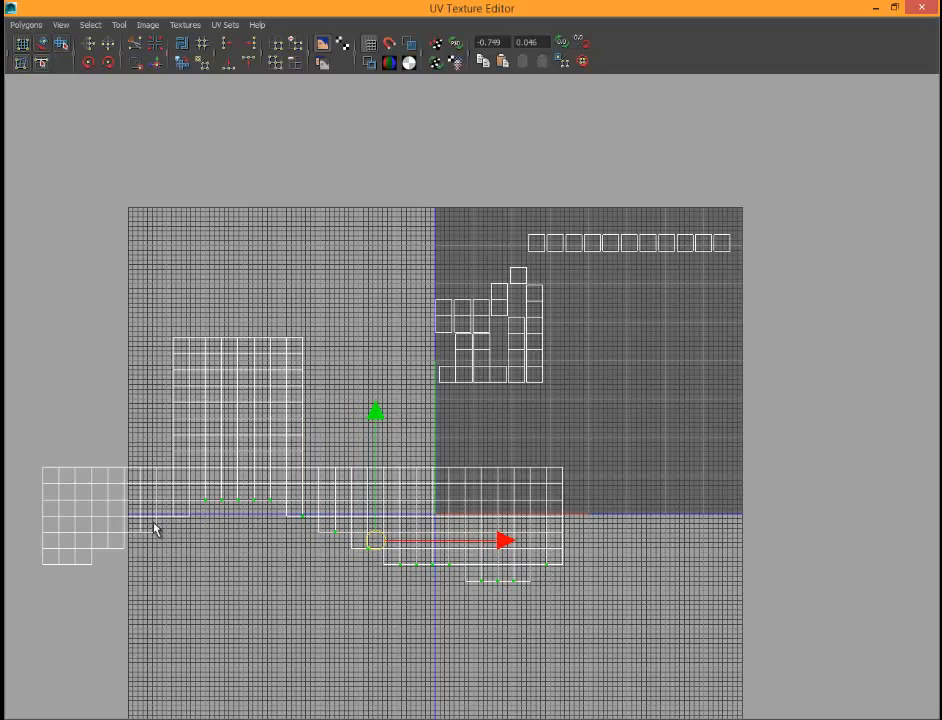
left_click_drag(133, 525, 182, 530, "shift")
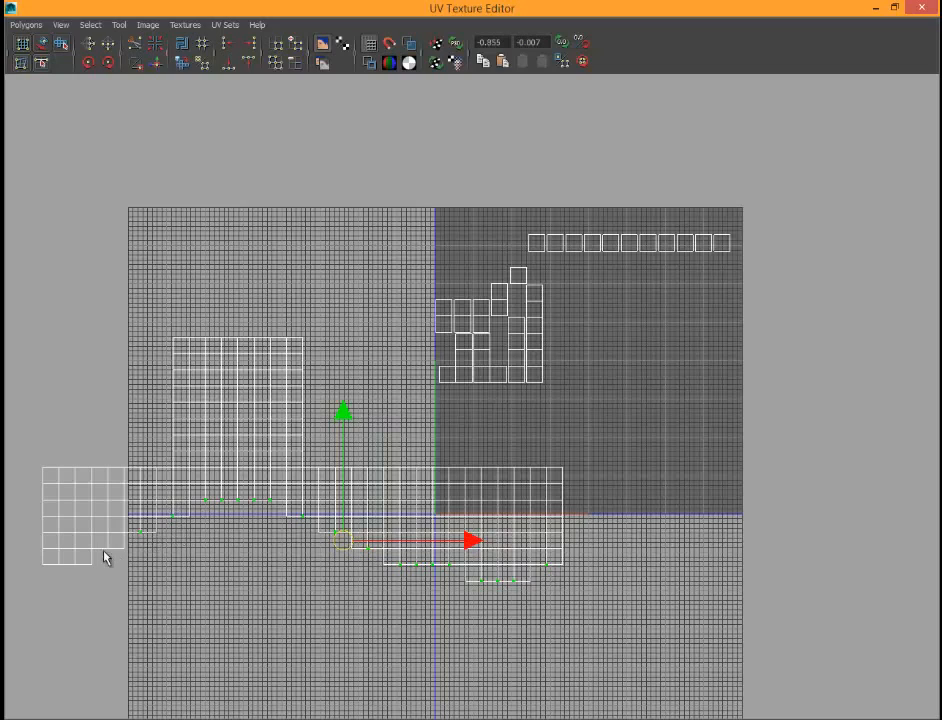
left_click_drag(112, 550, 68, 572, "shift")
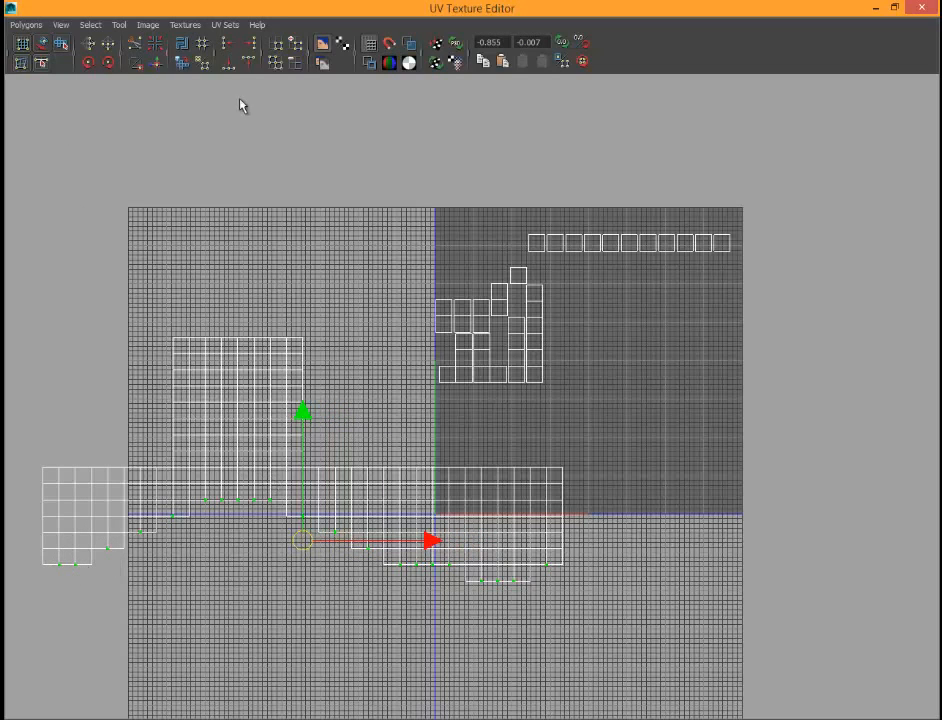
left_click(157, 64)
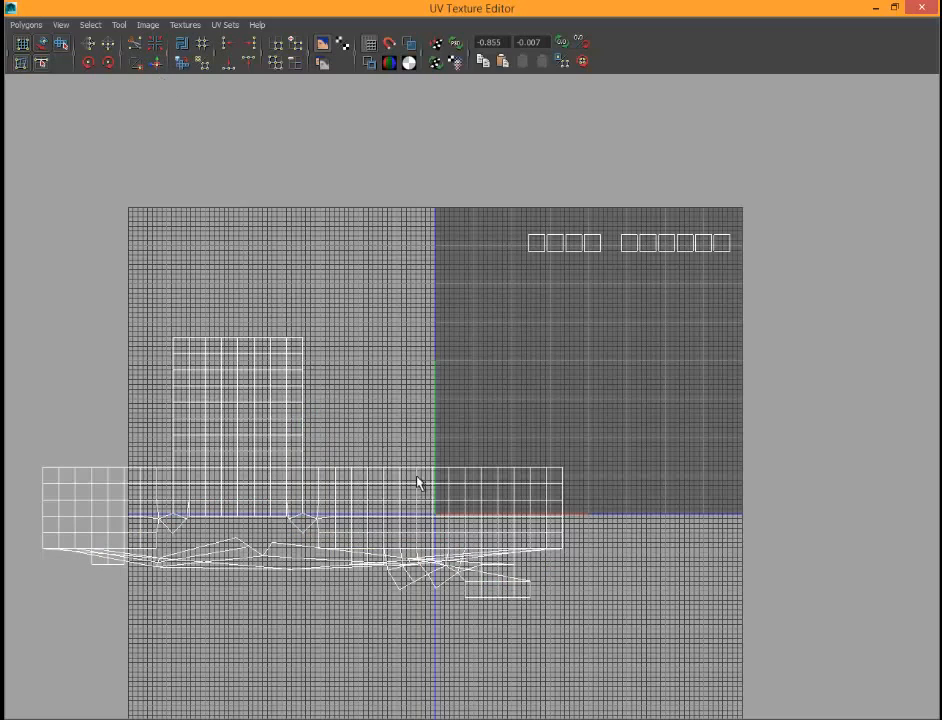
key("ctrl+z")
Step: Try to Move and Sew the loose strips using a smaller selection that leaves out the leftmost block's lower border
left_click_drag(17, 443, 194, 609, "shift")
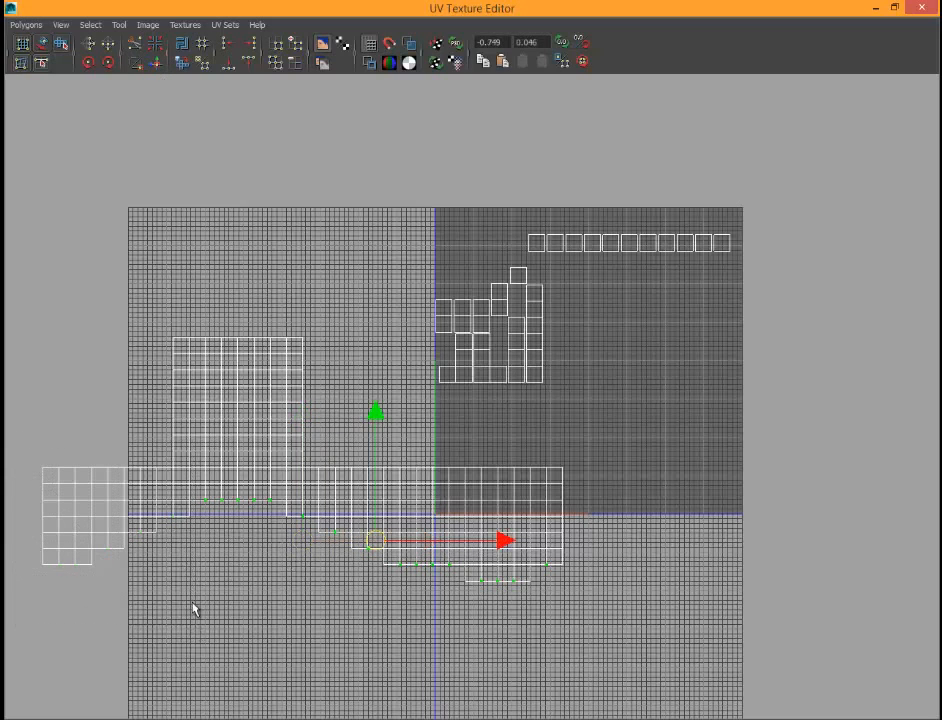
left_click(157, 64)
key("ctrl+z")
left_click(157, 64)
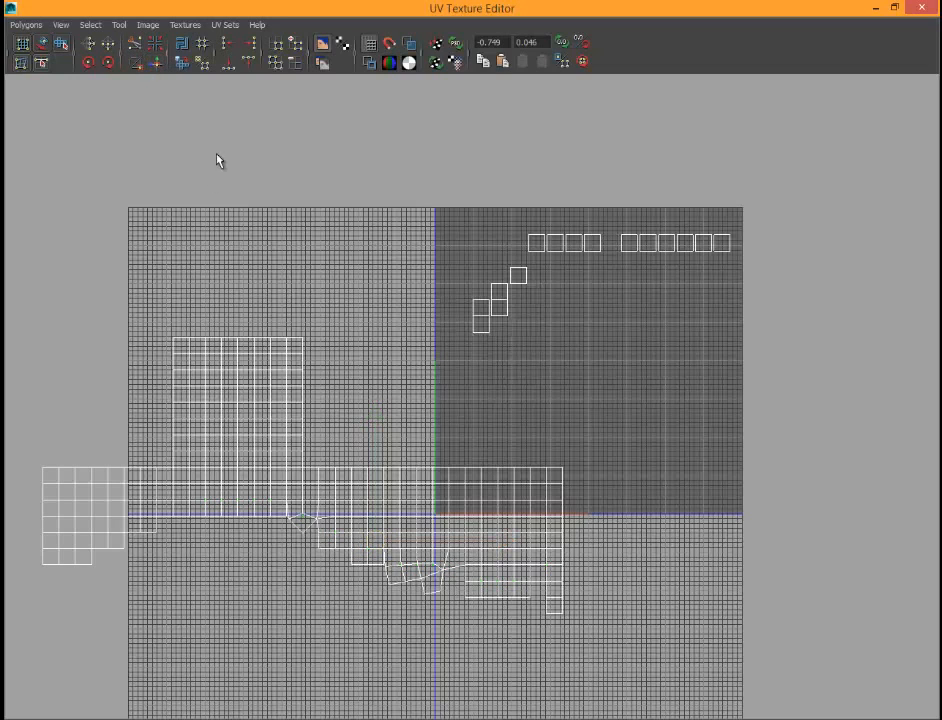
key("ctrl+z")
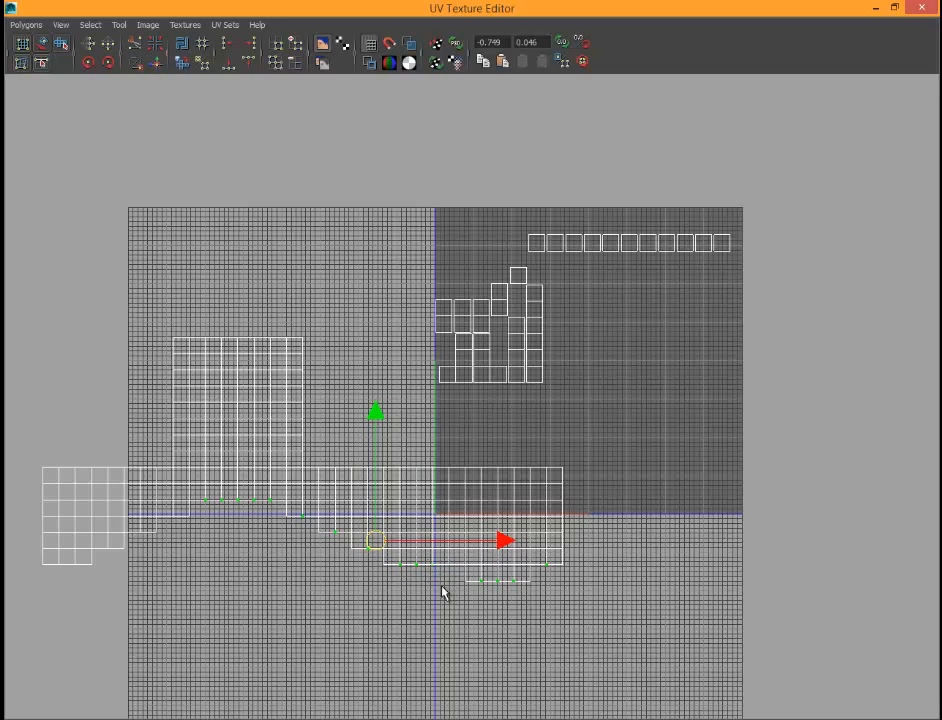
left_click(157, 64)
key("ctrl+z")
Step: Try to Move and Sew all the small loose pieces in the texture square to the shell in one operation
left_click_drag(418, 188, 820, 469)
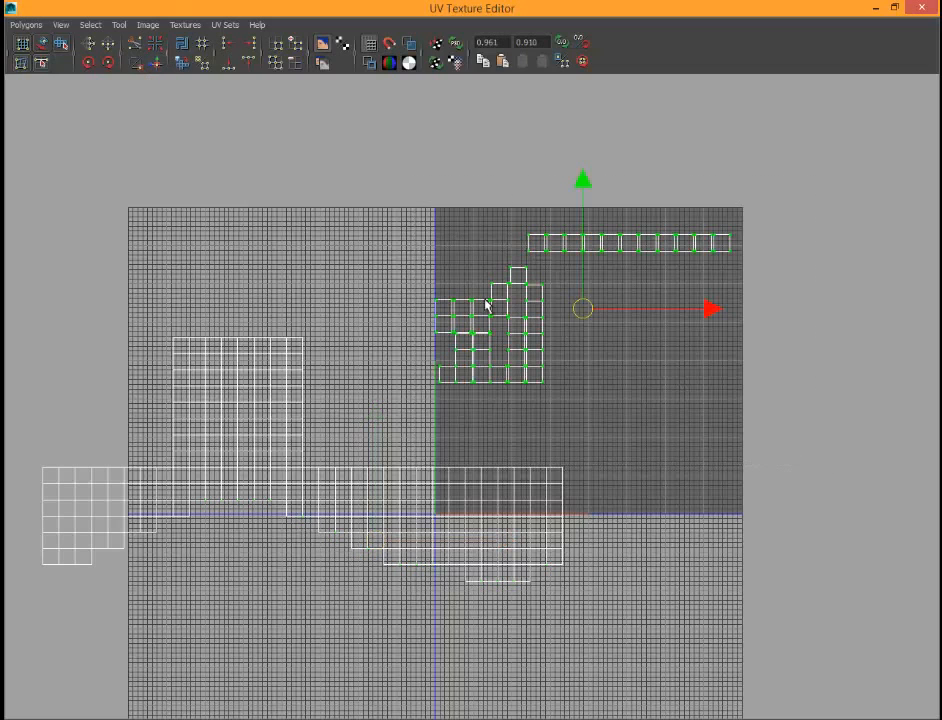
left_click(395, 193)
left_click_drag(372, 161, 826, 419)
left_click(157, 64)
key("ctrl+z")
Step: Try to Move and Sew only the row of single squares to the joined shell
left_click(494, 246)
left_click_drag(641, 268, 765, 263)
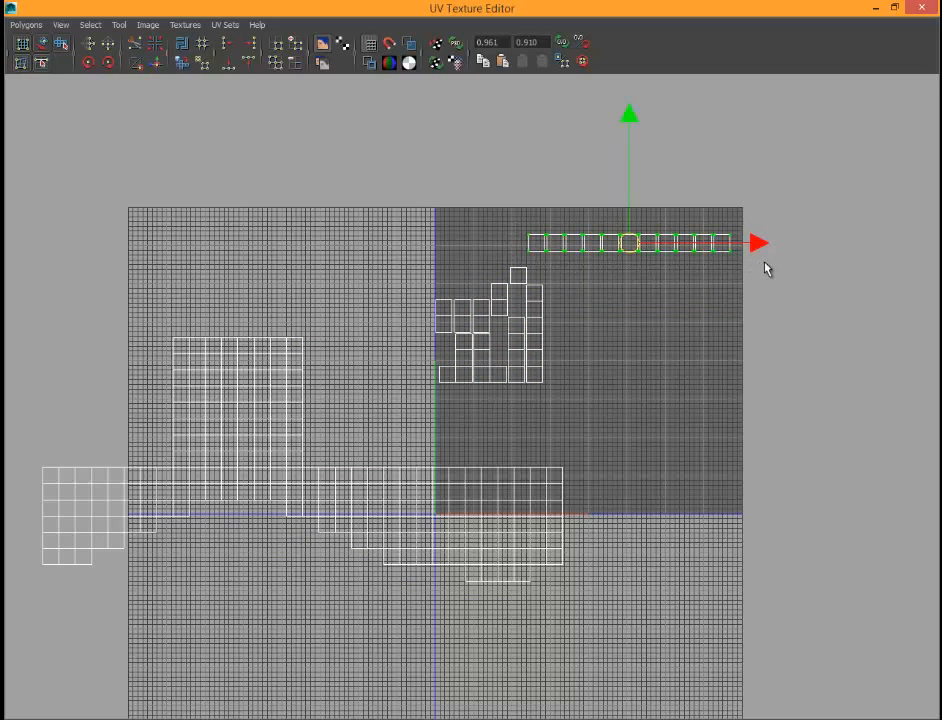
left_click(155, 64)
key("ctrl+z")
Step: Move and Sew the matching strip onto the tall block's bottom border, including the block's lower-right corner
left_click_drag(228, 501, 278, 506)
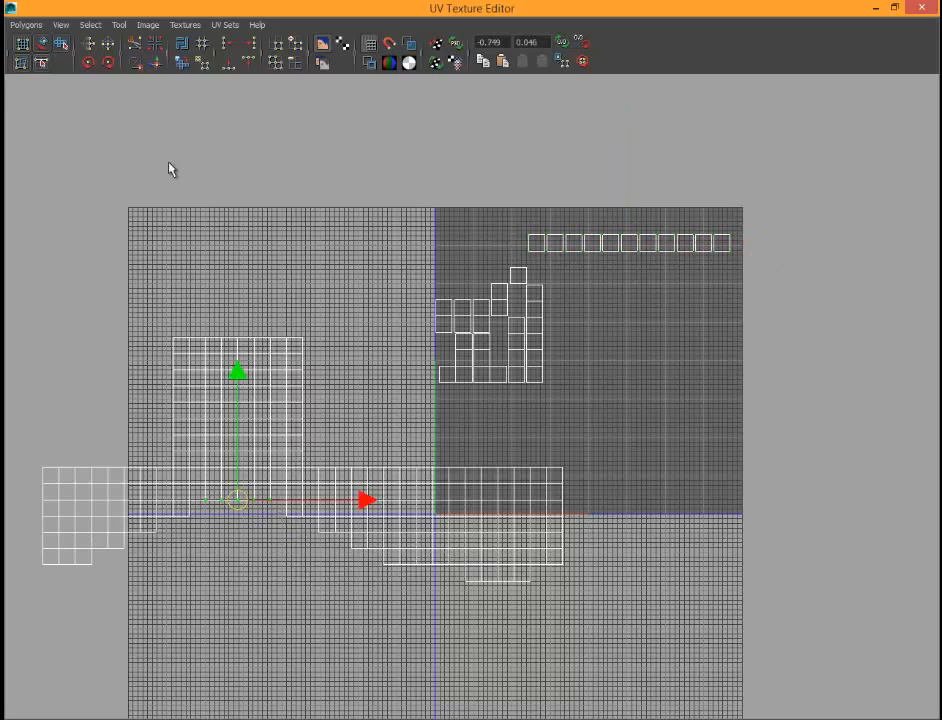
left_click(157, 65)
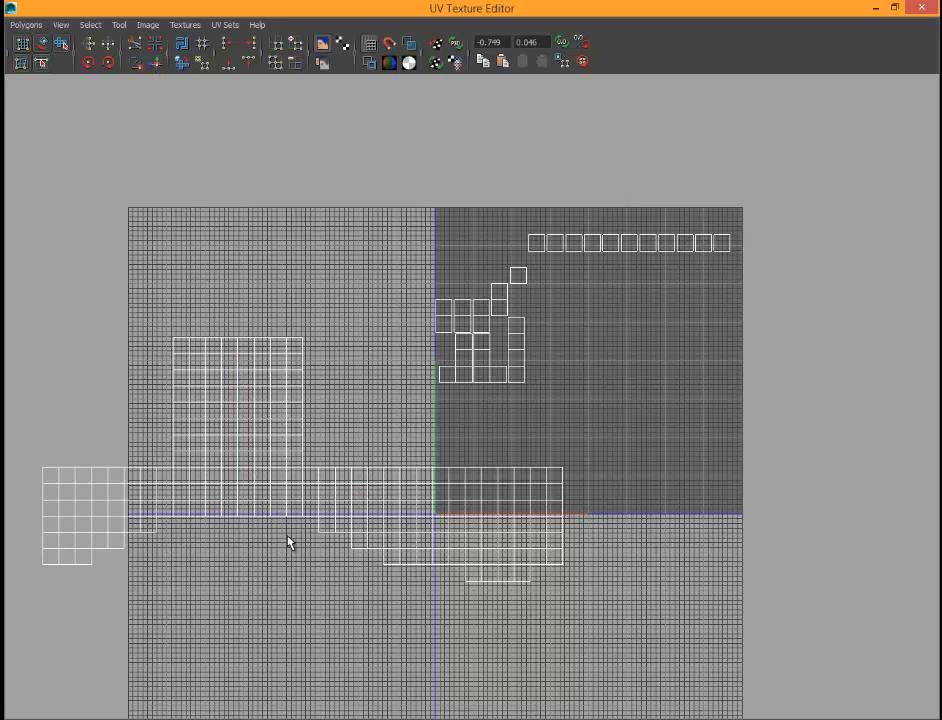
left_click(298, 516)
left_click(158, 66)
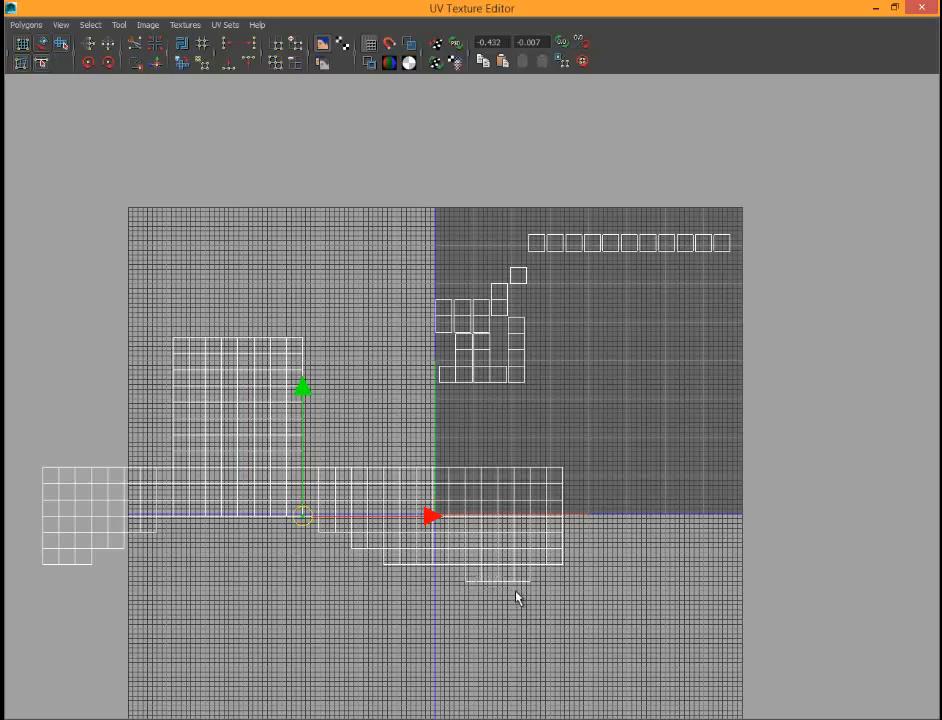
Step: Move and Sew the matching strips onto three spots along the right block's lower border, one spot at a time
left_click(497, 580)
left_click(158, 66)
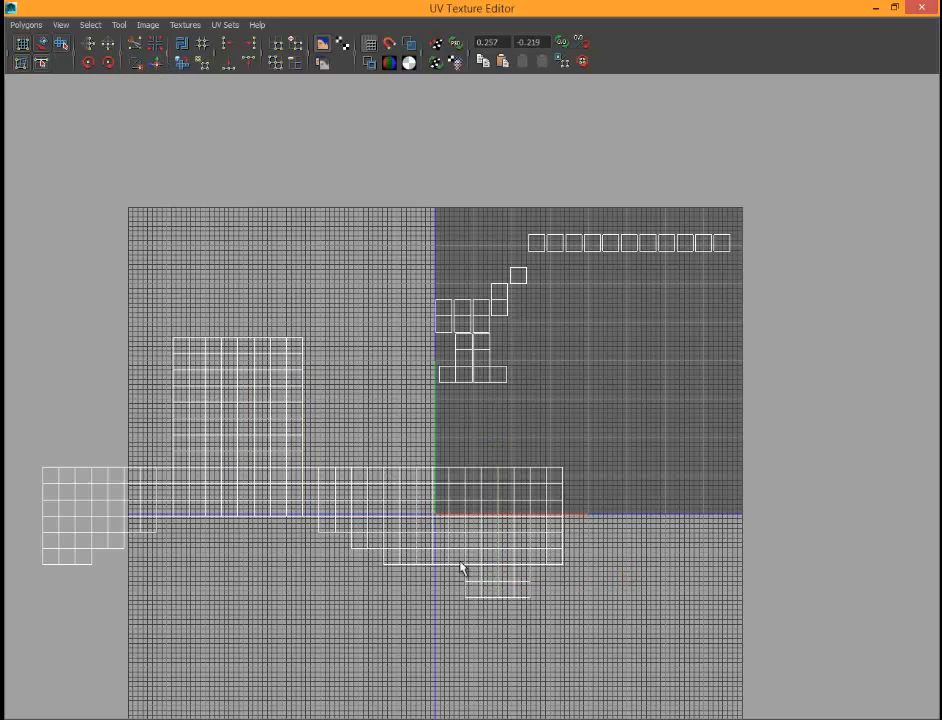
left_click(546, 564)
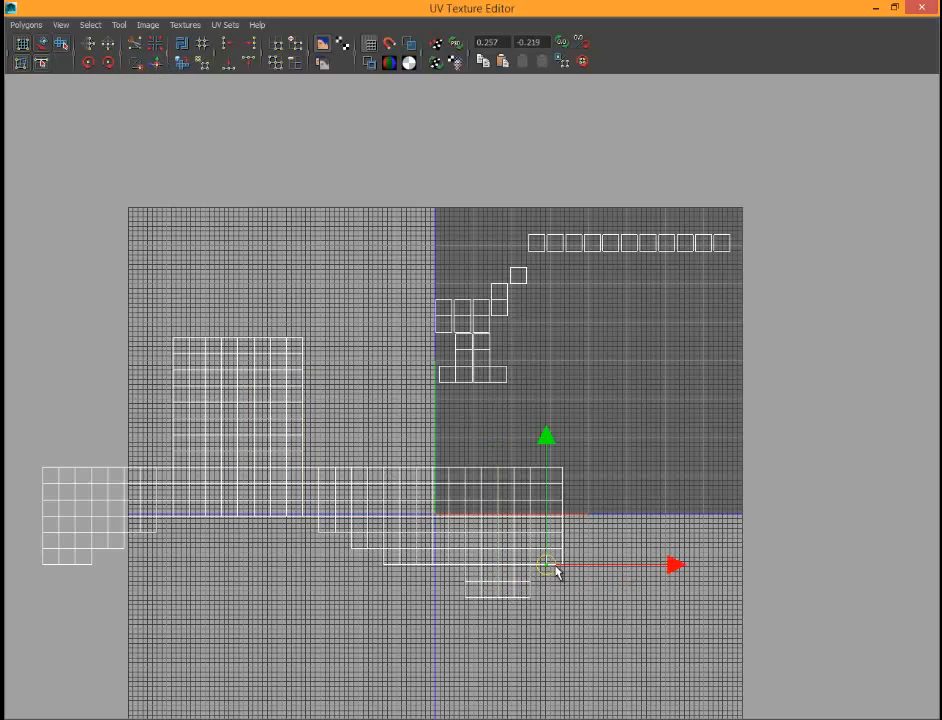
left_click(158, 66)
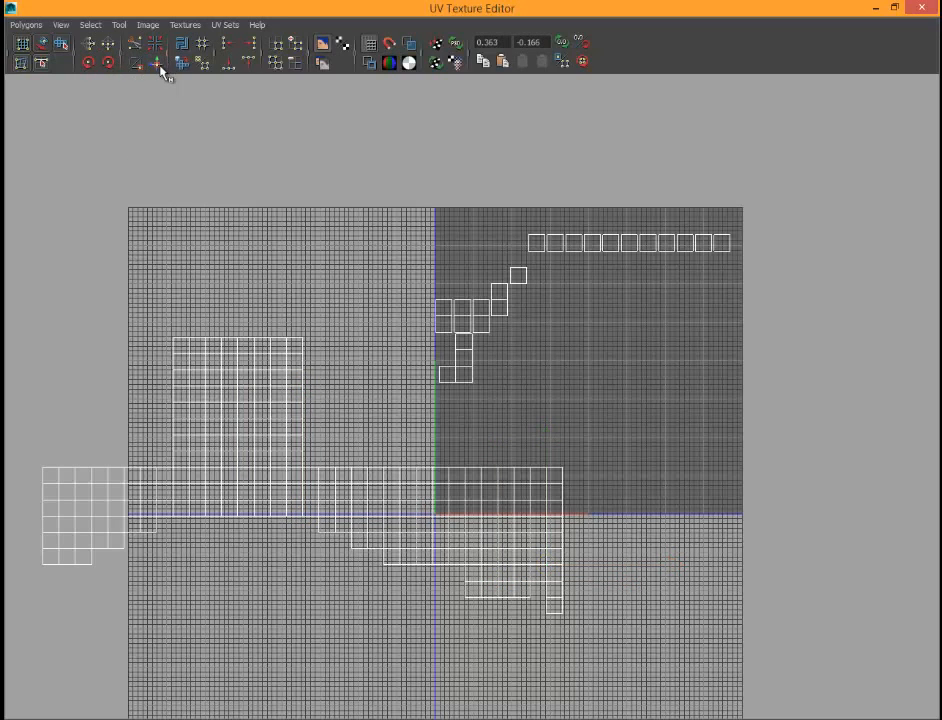
left_click(416, 564)
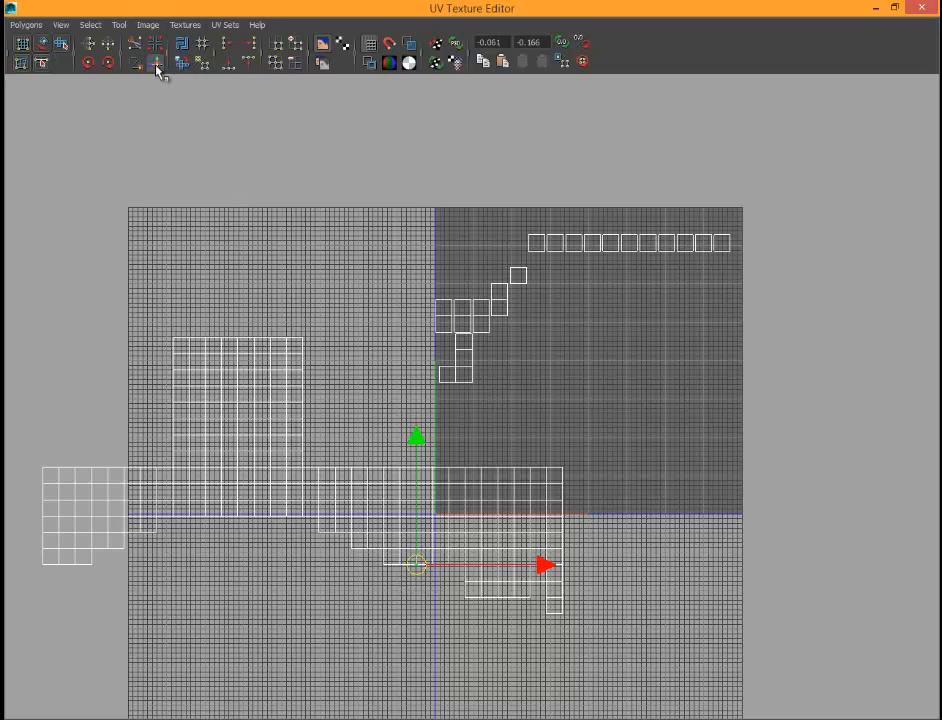
left_click(158, 66)
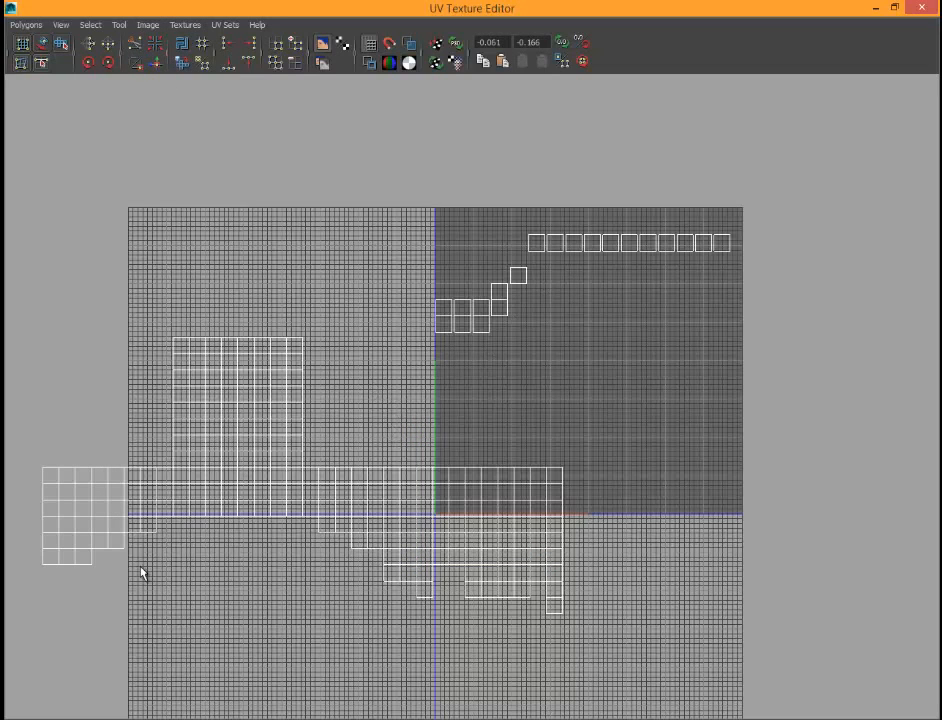
Step: Move and Sew the leftmost two-cell piece in the texture square to the joined shell from its middle border UVs
left_click(437, 317)
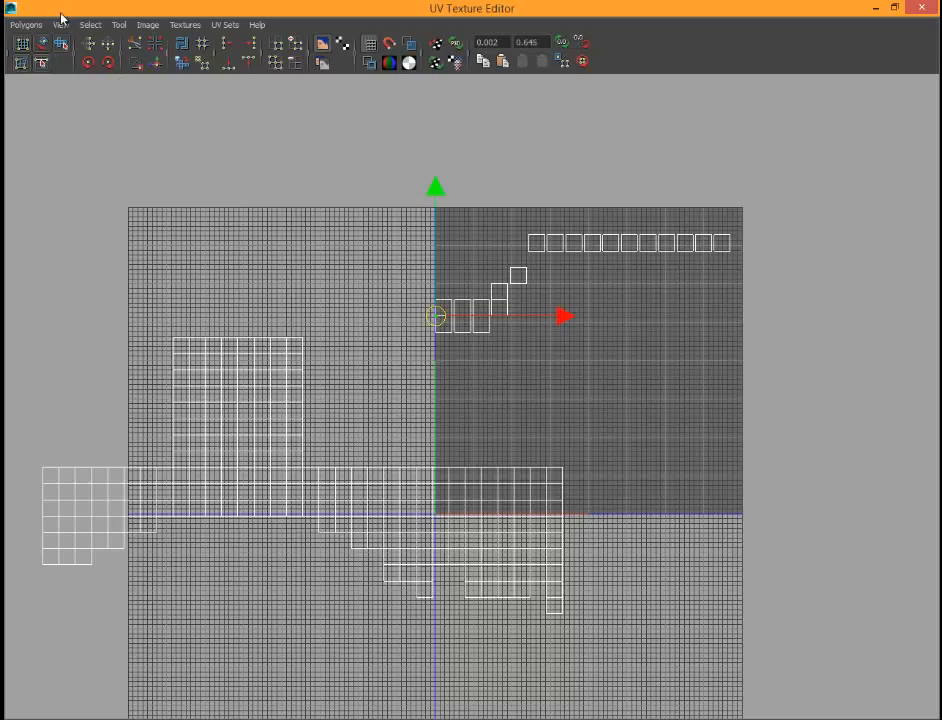
left_click(157, 65)
left_click(437, 317)
left_click(157, 66)
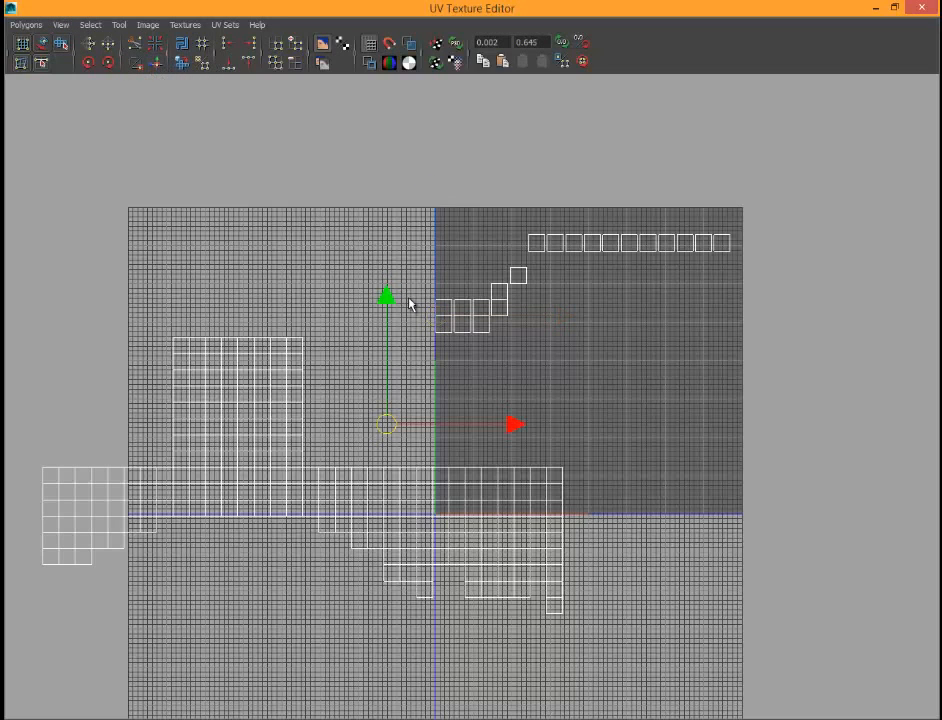
left_click(451, 324)
left_click(454, 319)
left_click(157, 64)
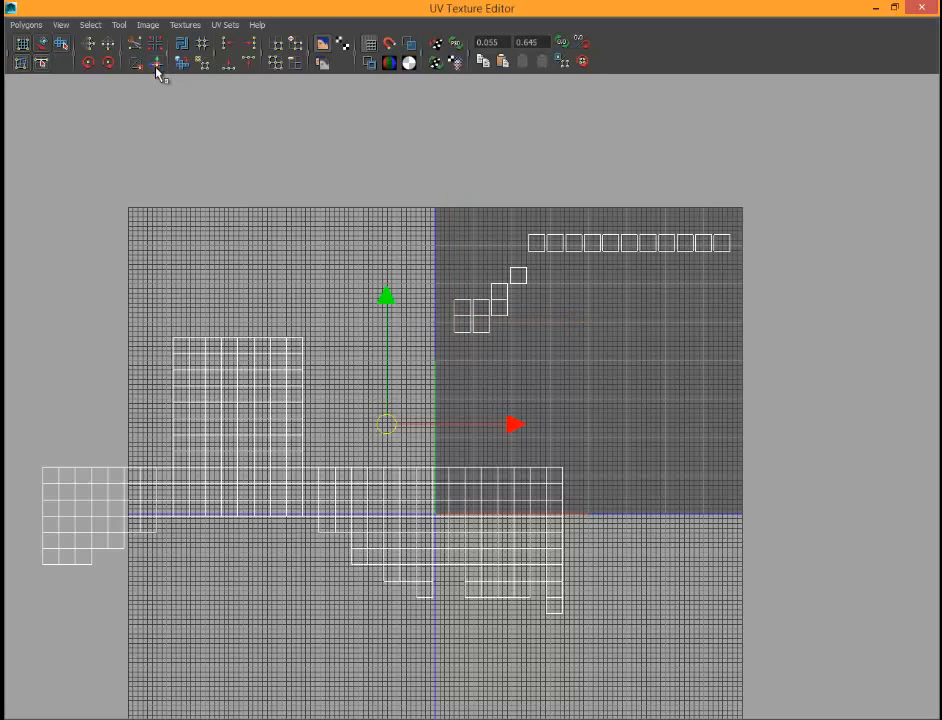
Step: Move and Sew the next two-cell piece to the joined shell from the middle UV of its right border
left_click(473, 320)
scroll(475, 321, "up", 3)
middle_click_drag(466, 335, 446, 389, "alt")
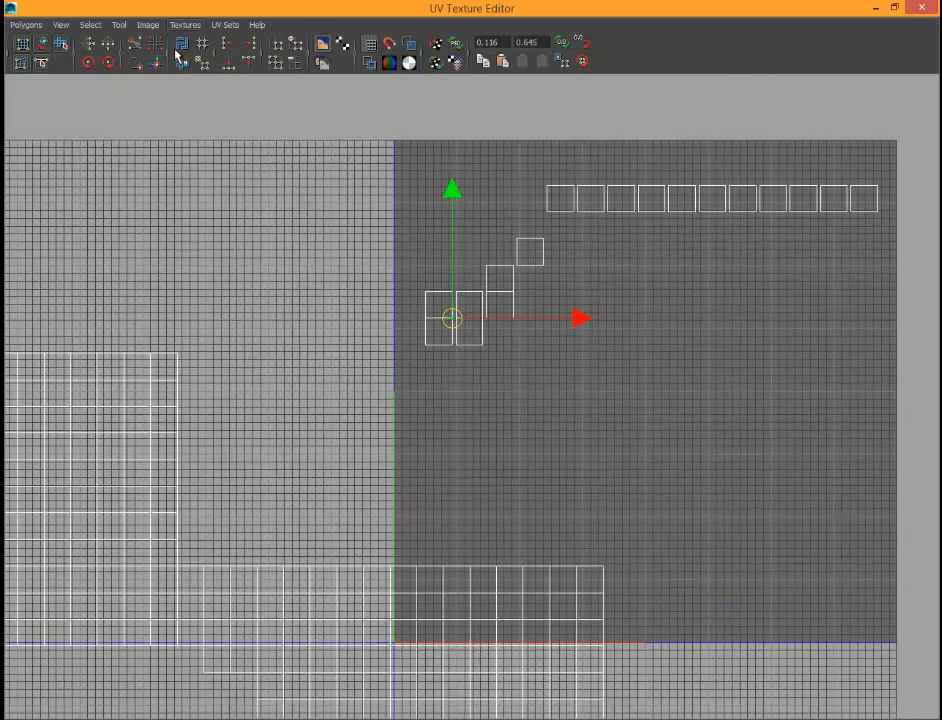
left_click(158, 65)
Step: Move and Sew the last two two-cell pieces in the texture square to the joined shell
left_click(478, 320)
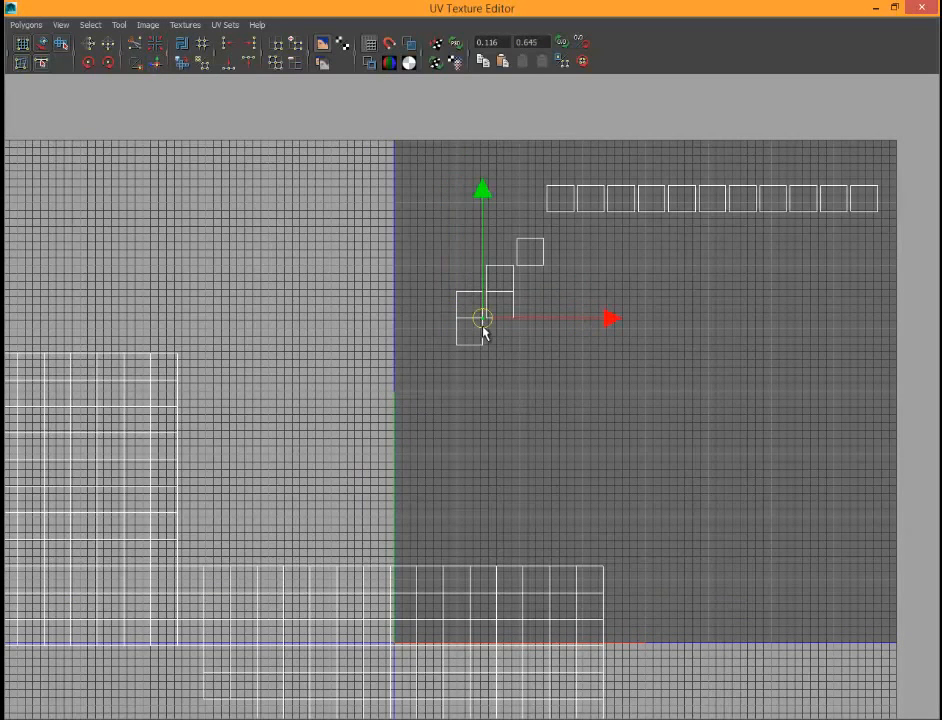
left_click(157, 64)
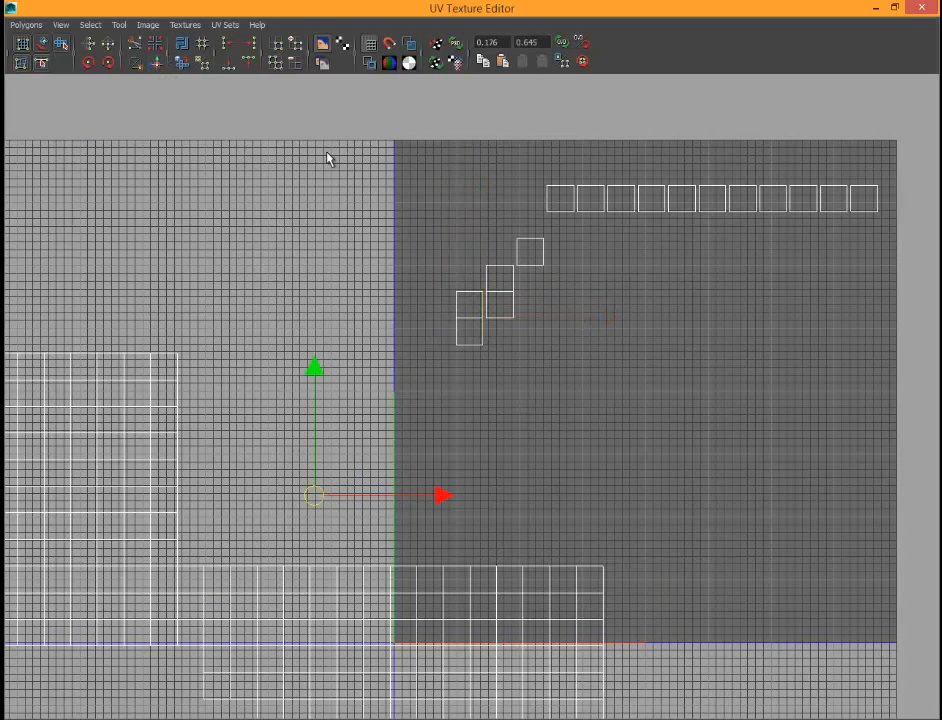
left_click(457, 318)
left_click(157, 63)
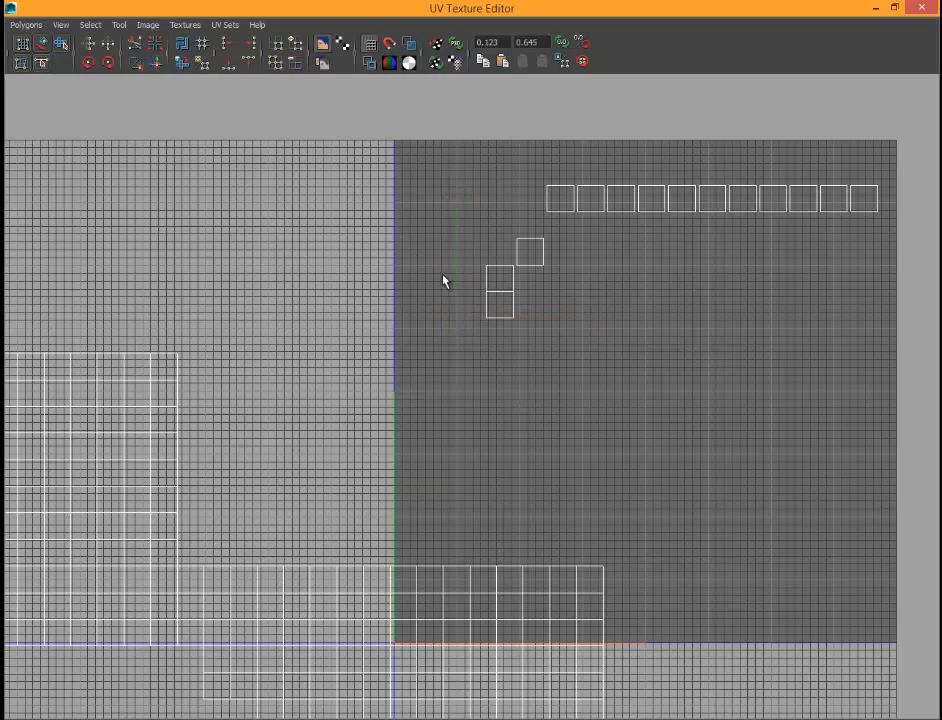
left_click(499, 291)
left_click(155, 64)
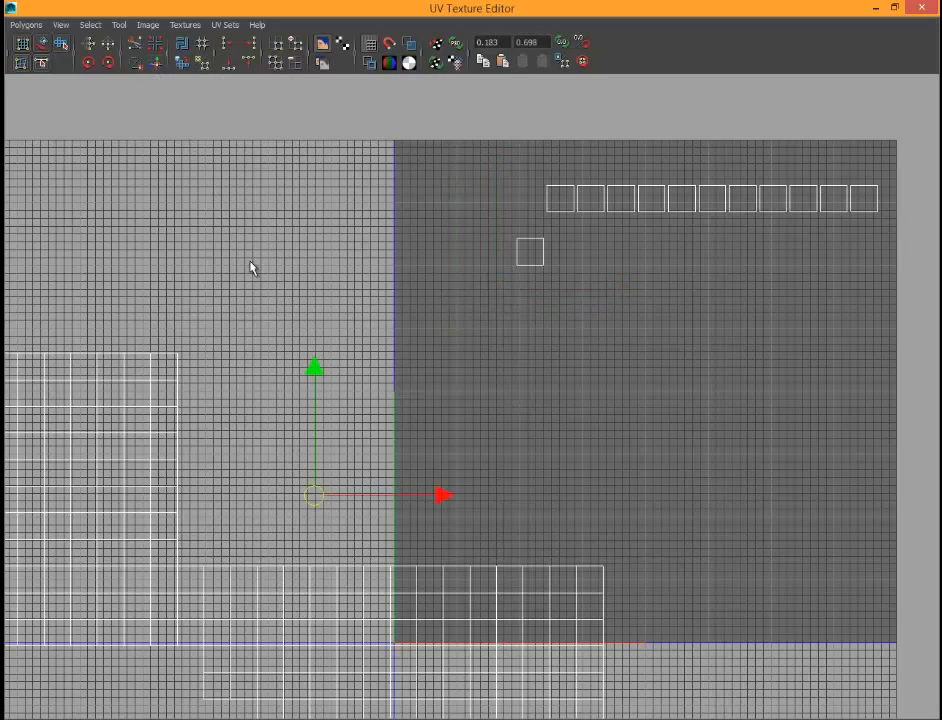
Step: Try to Move and Sew the lone square below the row of single squares using all of its UVs
scroll(255, 275, "down", 5)
scroll(434, 305, "up", 3)
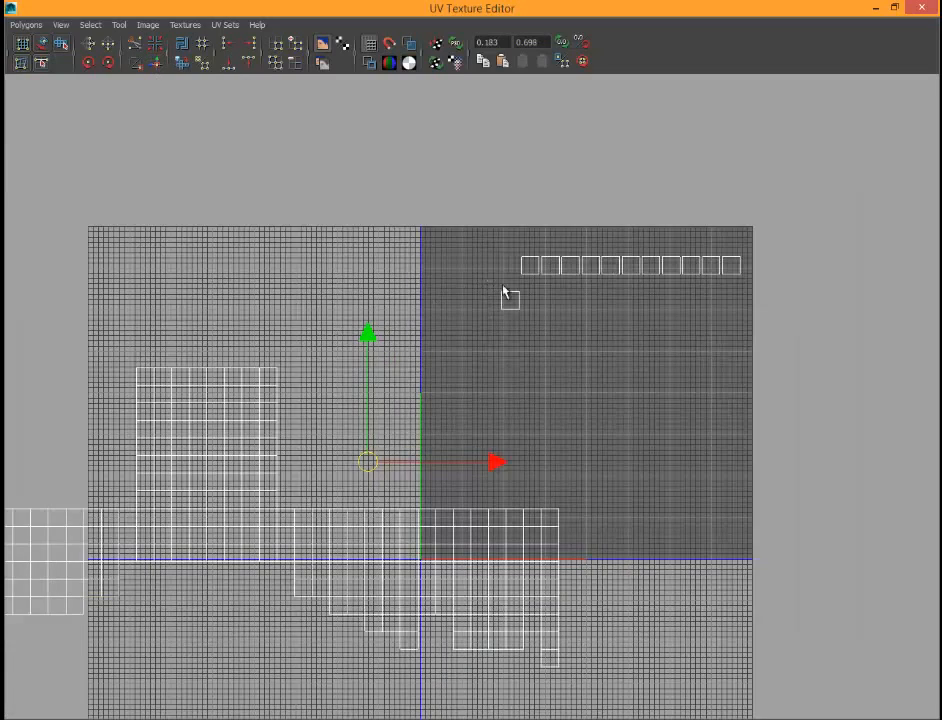
left_click_drag(487, 283, 535, 320)
left_click(160, 64)
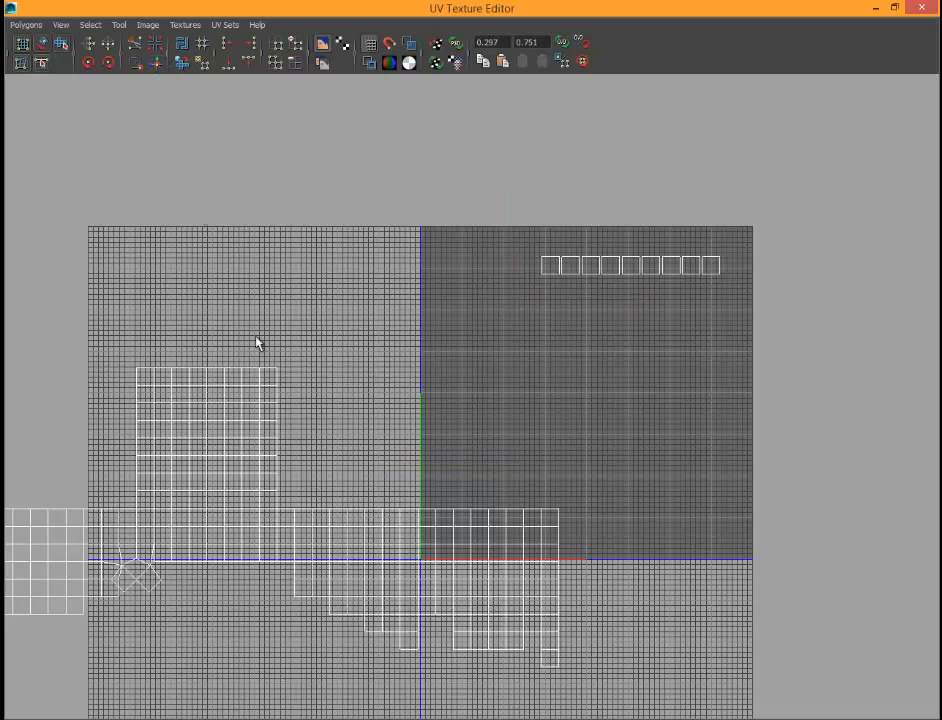
key("ctrl+z")
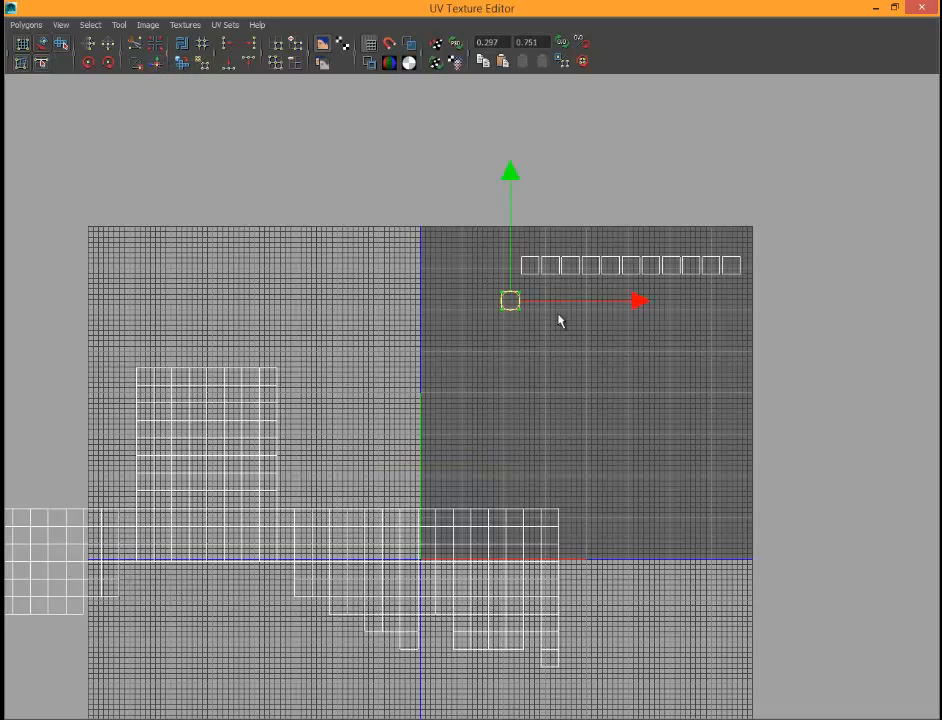
Step: Move and Sew the lone square and the row of single squares to the joined shell using their edges
mouse_move(498, 298)
right_mouse_down()
mouse_move(487, 318)
mouse_move(497, 262)
mouse_move(490, 300)
right_mouse_up()
left_click_drag(490, 300, 507, 309)
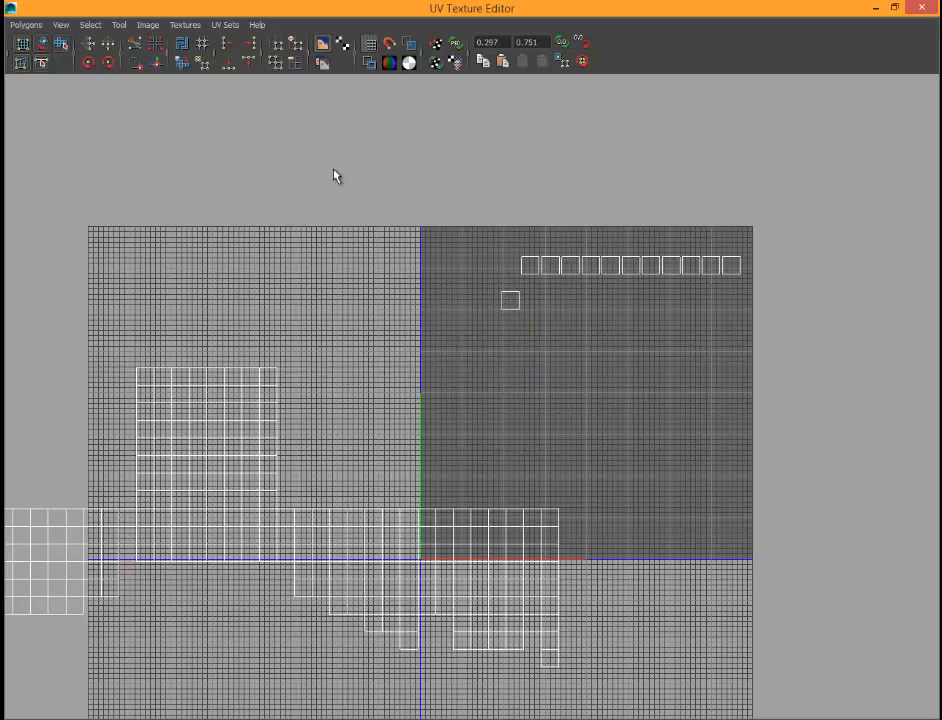
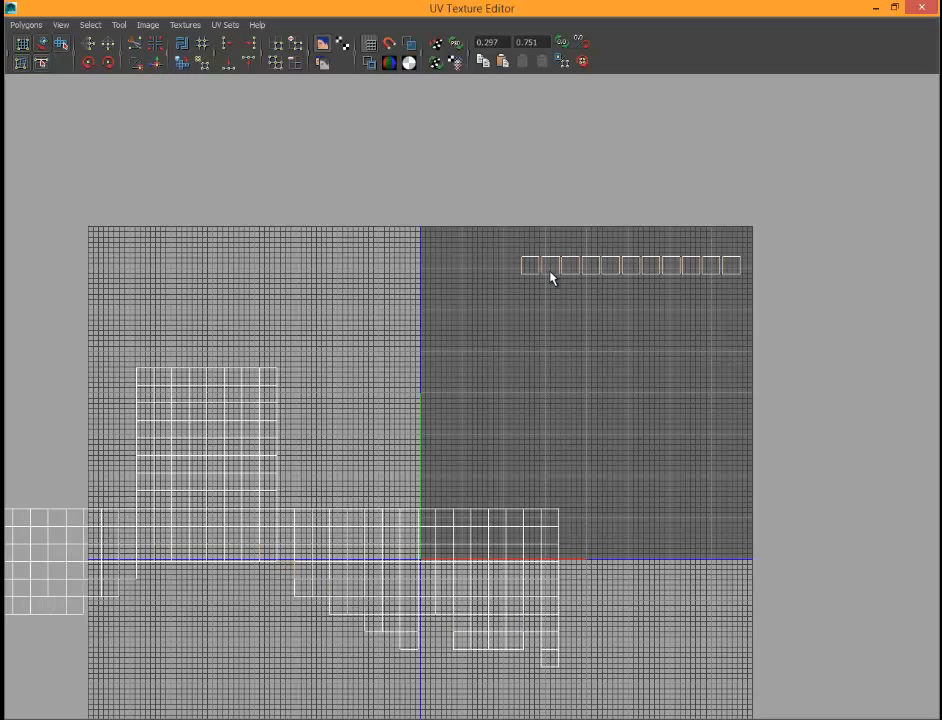
left_click(155, 65)
scroll(446, 463, "down", 1)
middle_click_drag(305, 581, 445, 560, "alt")
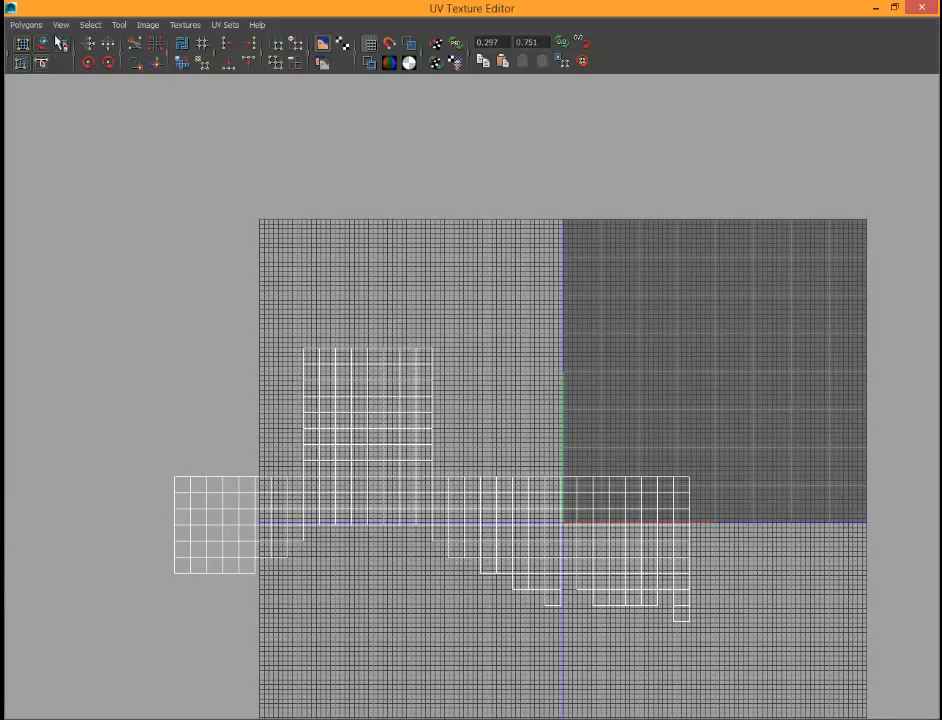
Step: Restore the UV Texture Editor to a smaller window, select the hair mesh as an object, and move it up over the head
left_click(388, 481)
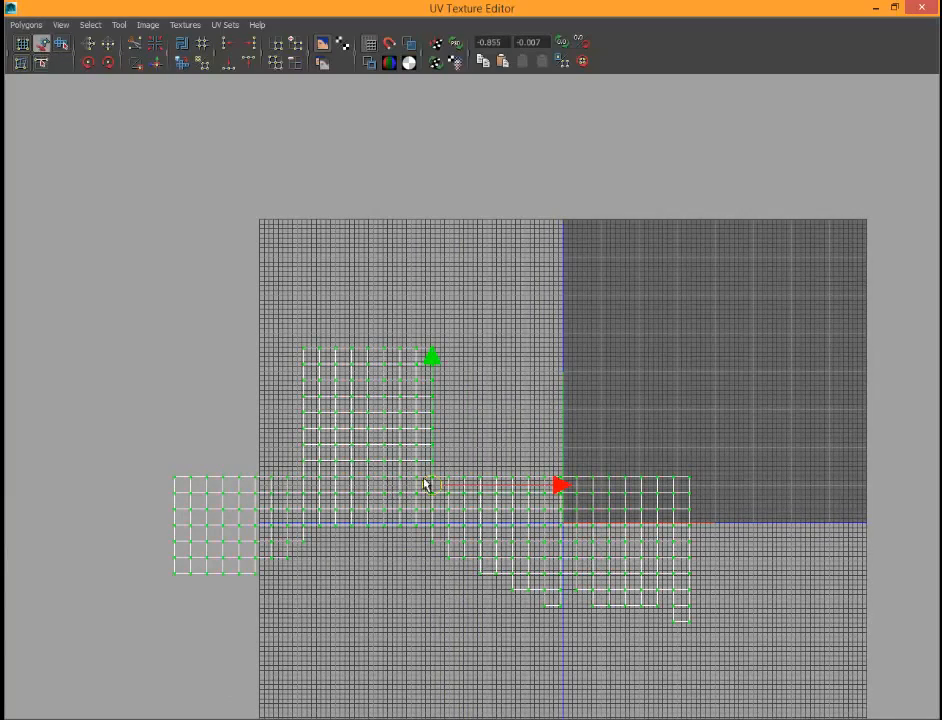
left_click_drag(815, 10, 730, 146)
scroll(307, 319, "down", 5)
middle_click_drag(300, 318, 285, 340, "alt")
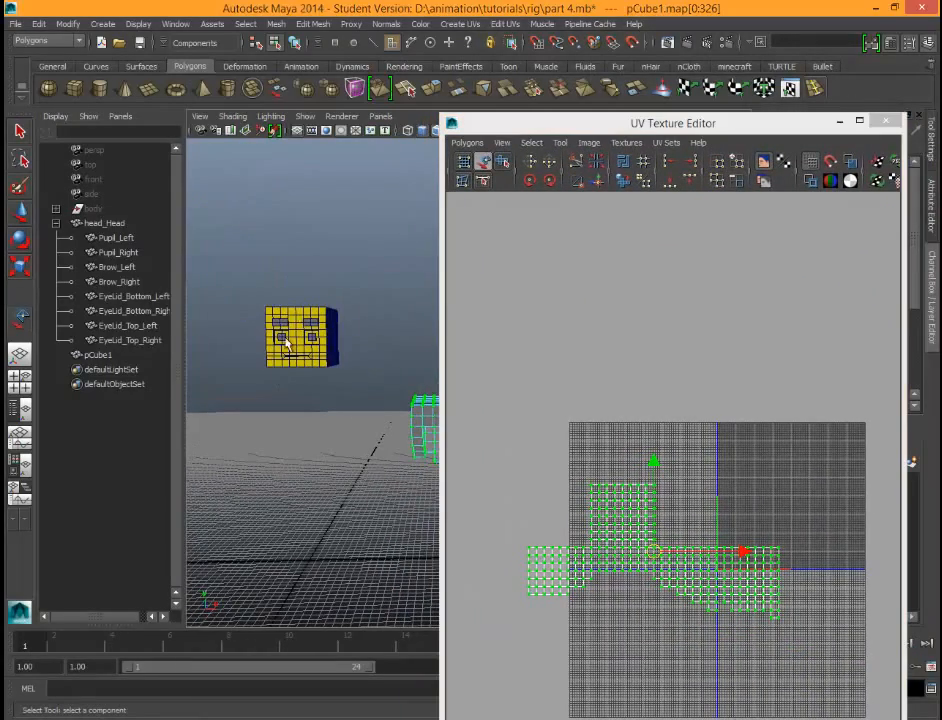
left_click(298, 318)
left_click(422, 416)
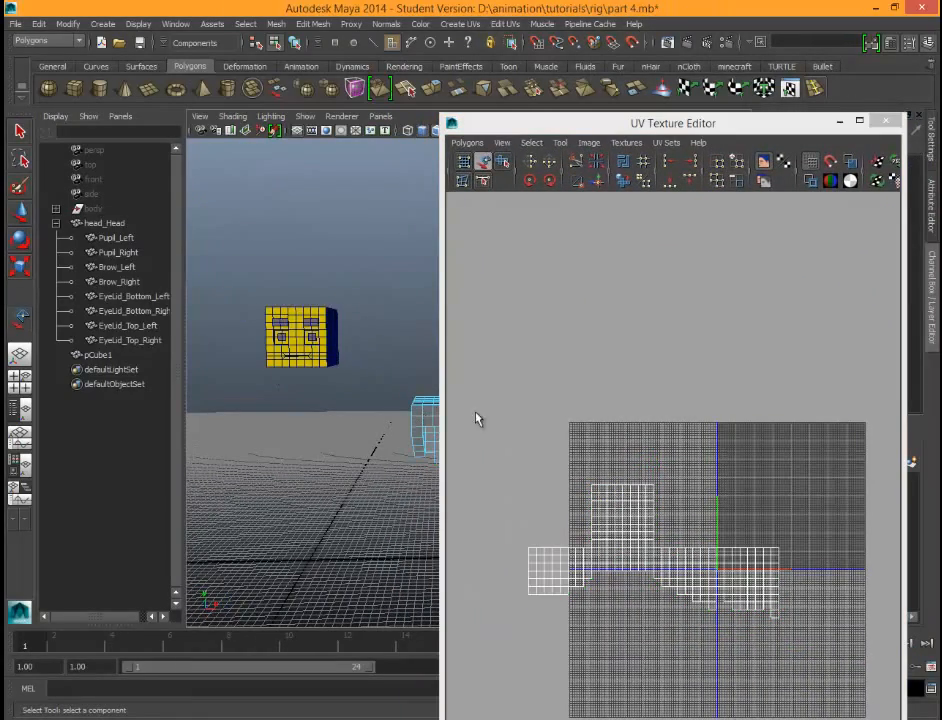
left_click(19, 213)
middle_click_drag(368, 398, 267, 400, "alt")
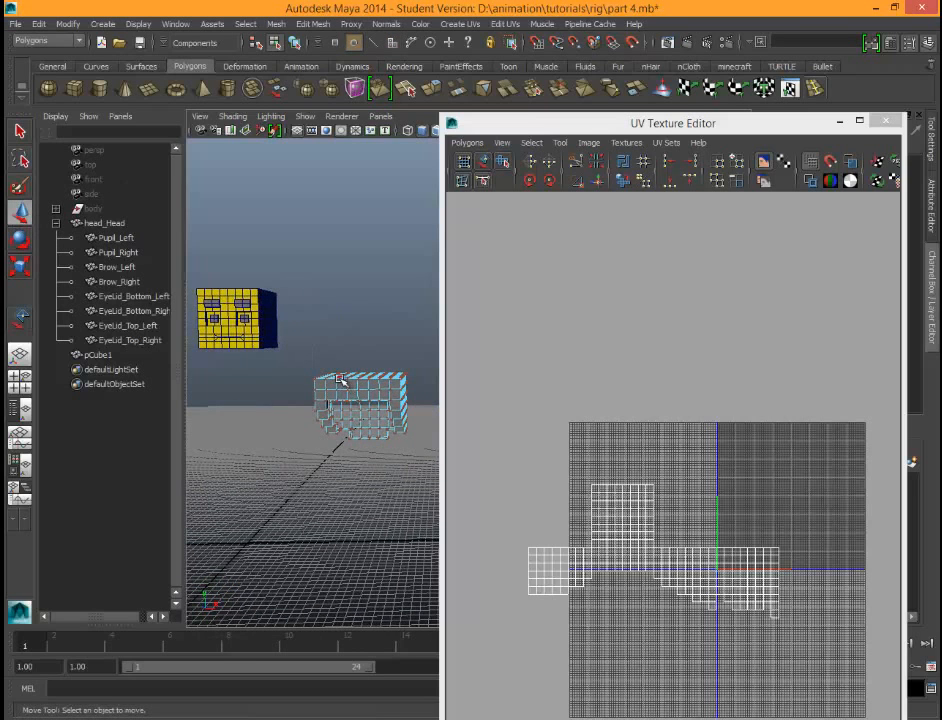
right_click_drag(340, 378, 404, 361)
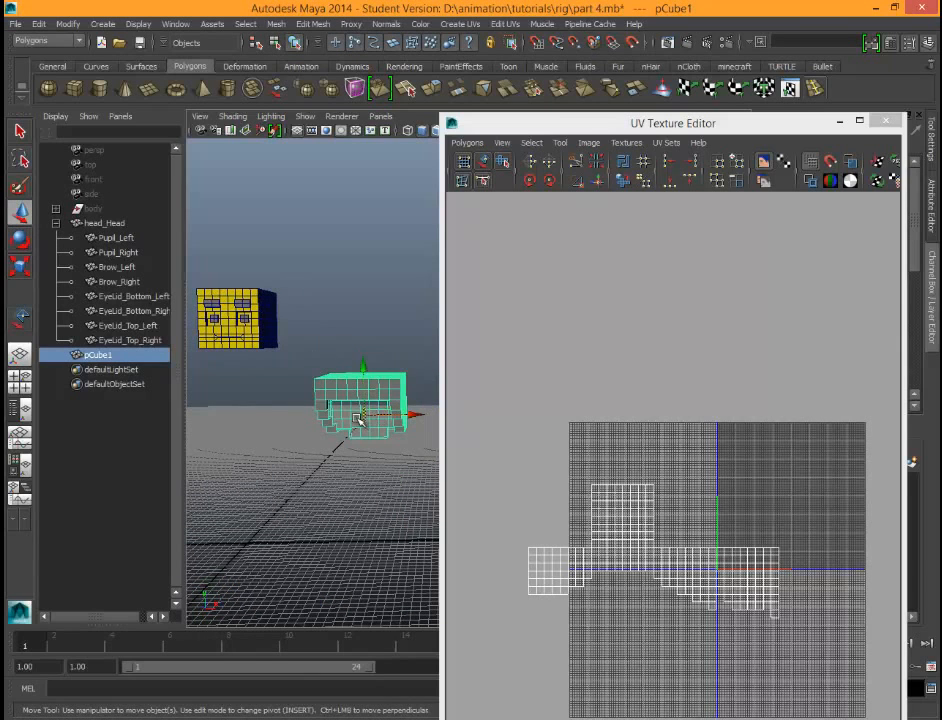
left_click_drag(358, 420, 239, 300)
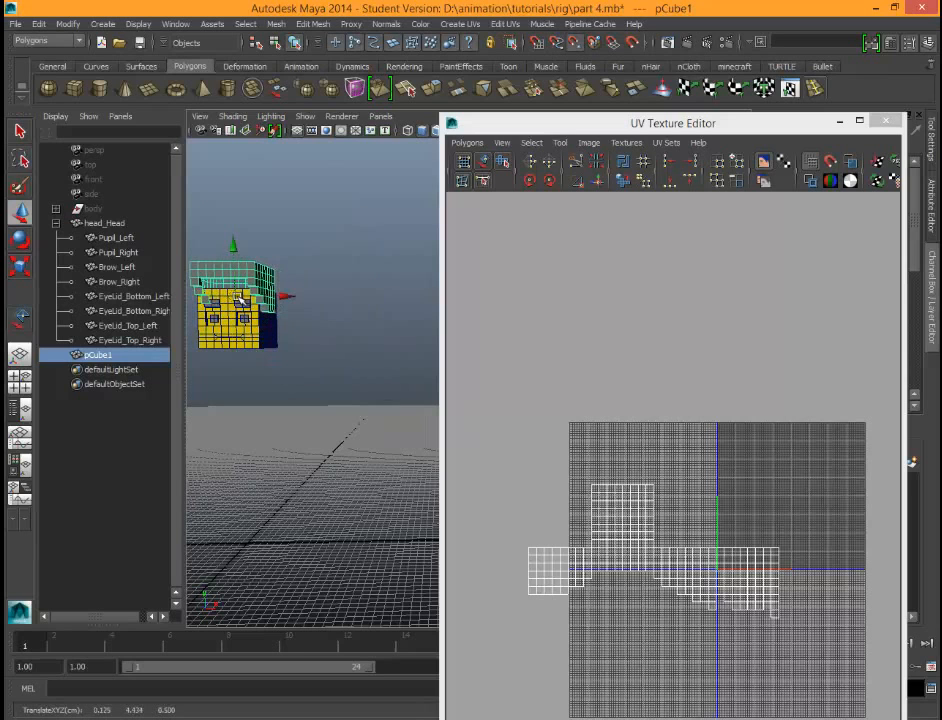
Step: Minimize the UV Texture Editor, centre the hair at X 0 and Z 0, and snap it onto the head at Translate Y 4.059
scroll(237, 308, "up", 3)
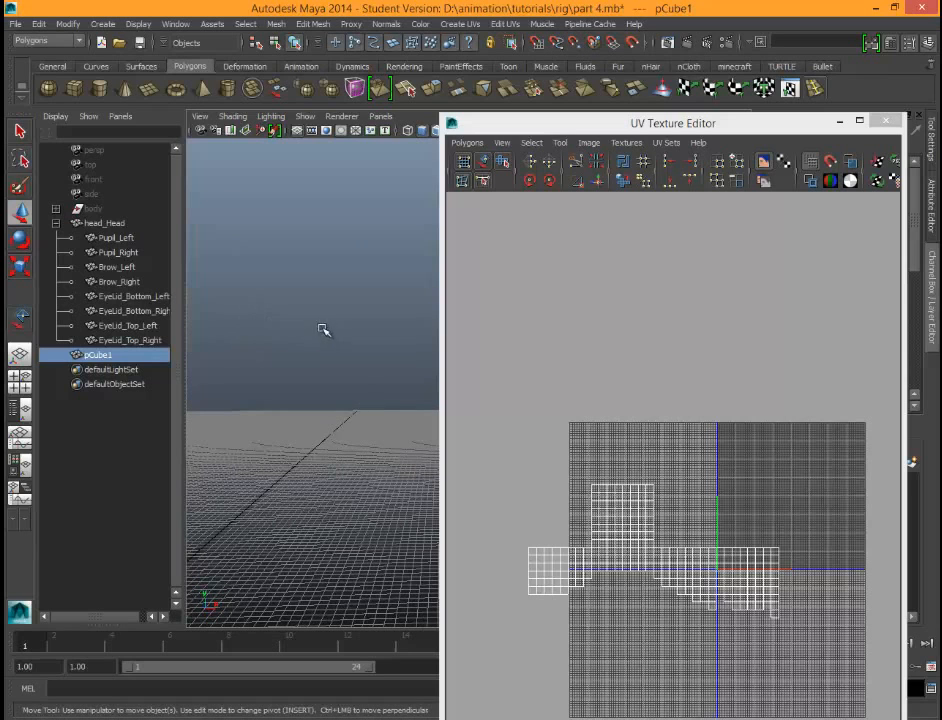
key("f")
left_click(843, 121)
left_click(843, 121)
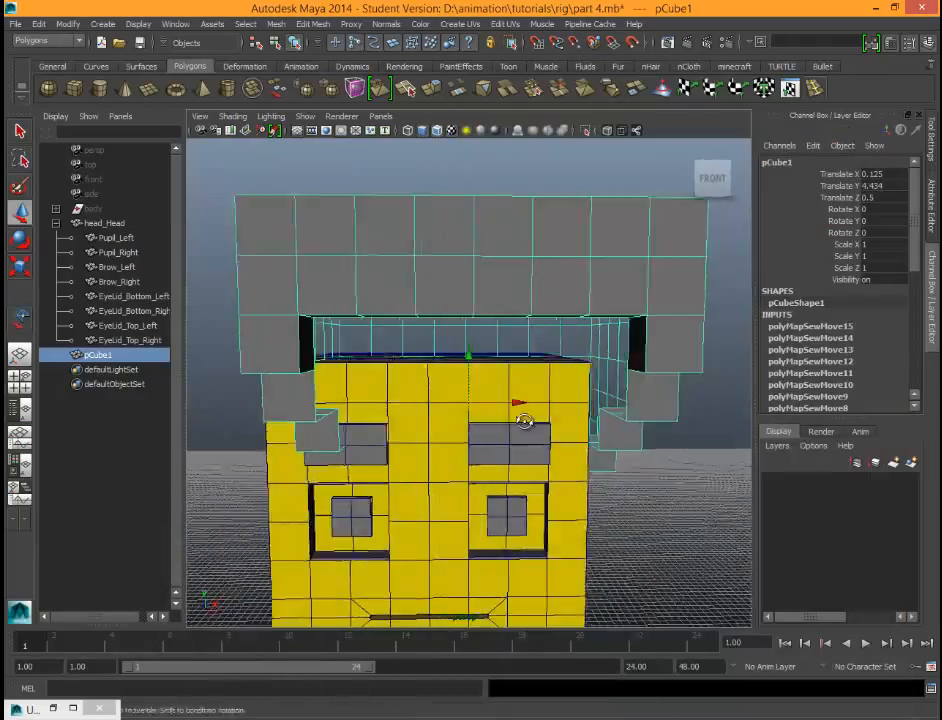
left_click_drag(526, 421, 355, 432, "alt")
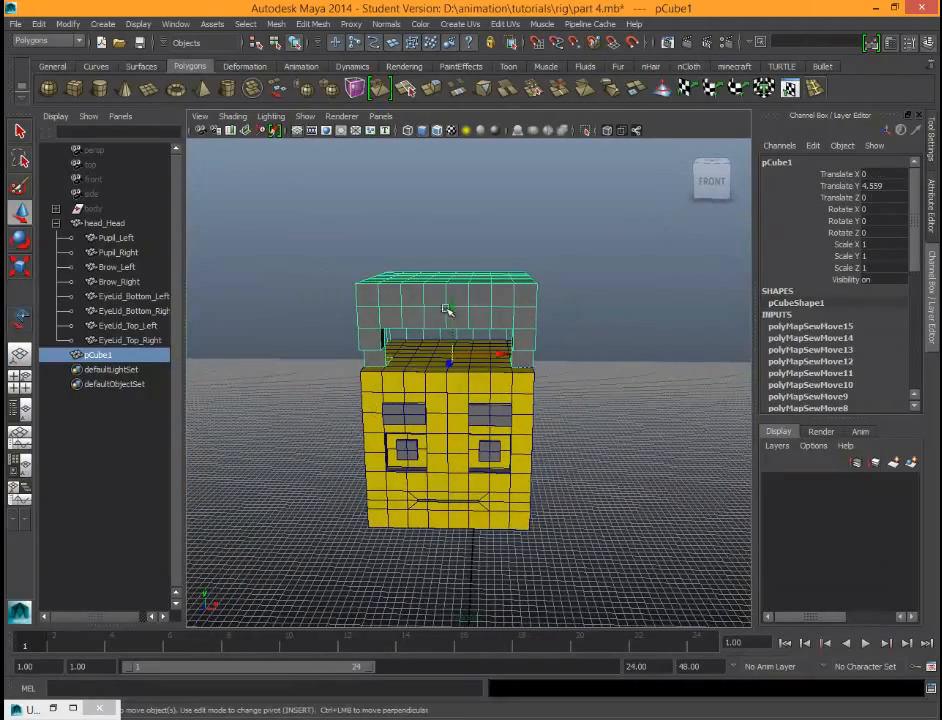
key("v")
left_click_drag(457, 295, 458, 444)
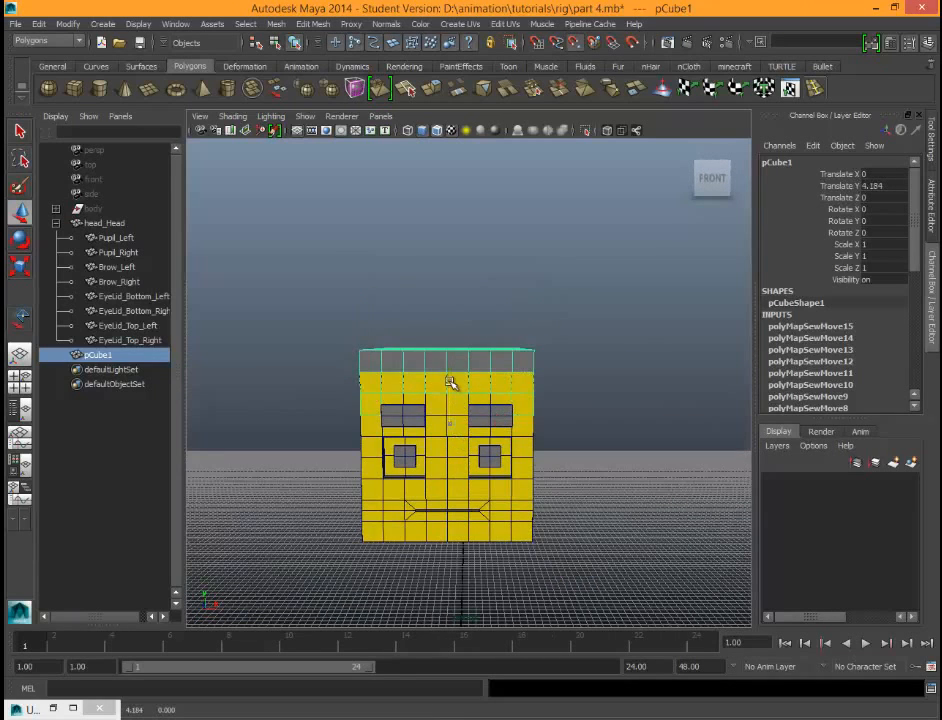
left_click_drag(450, 383, 482, 505)
Step: Scale the hair mesh uniformly to about 1.049 so it sits outside the head's faces
key("r")
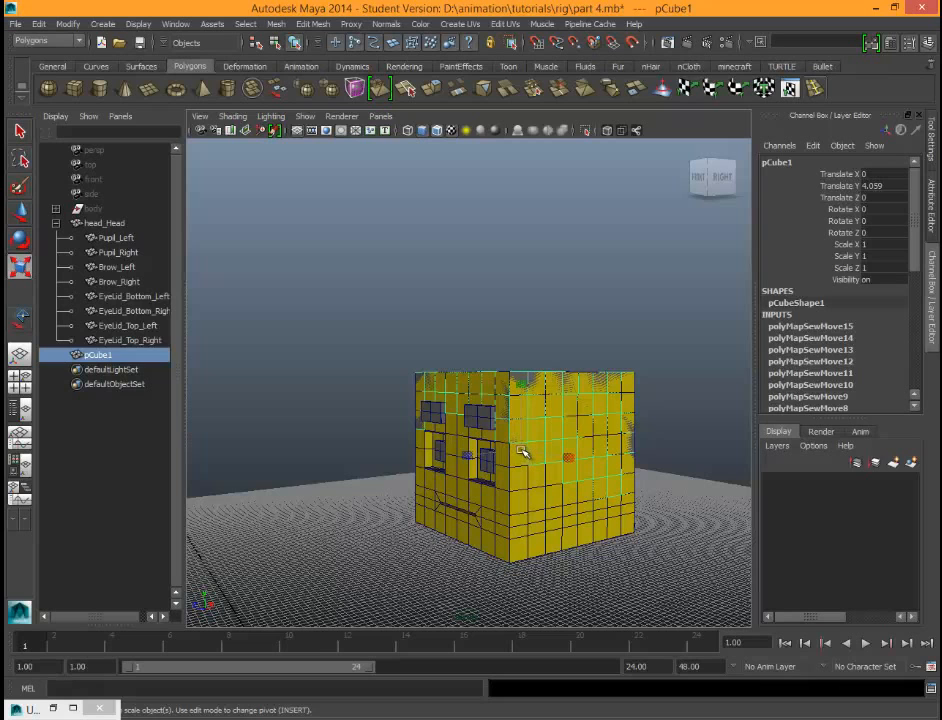
left_click_drag(522, 453, 531, 449)
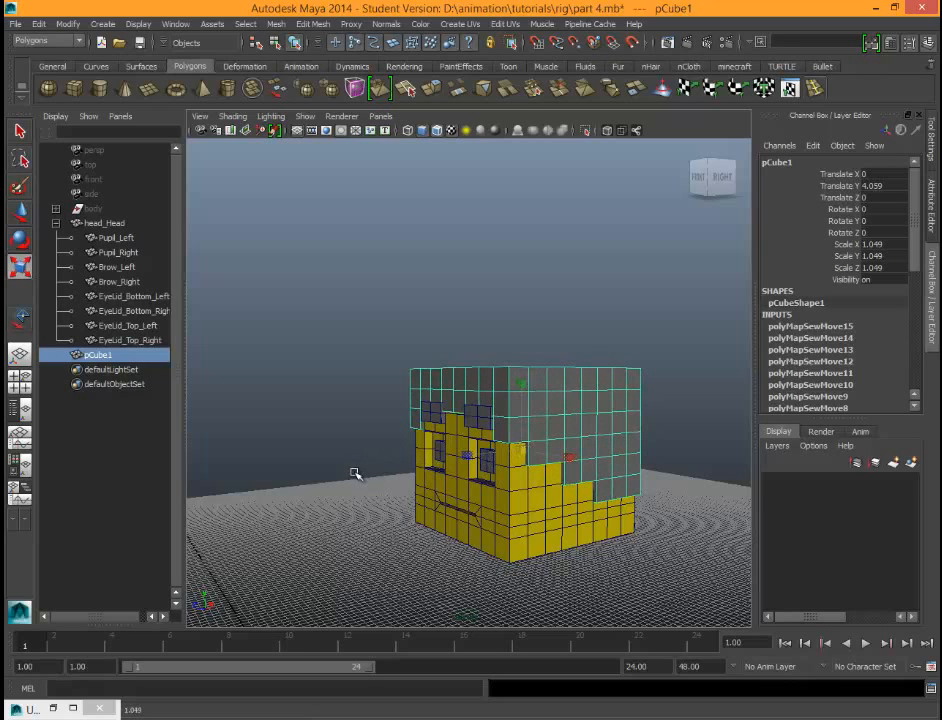
left_click_drag(356, 473, 436, 475, "alt")
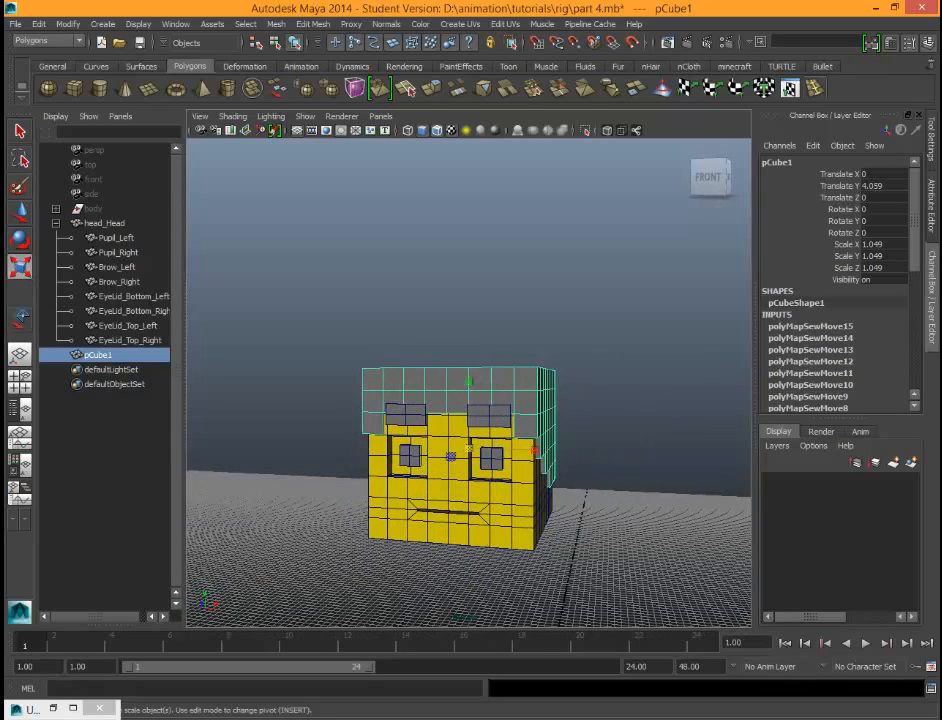
Step: Try raising the hair mesh to a Translate Y of about 4.249
left_click(19, 213)
left_click_drag(479, 400, 521, 392)
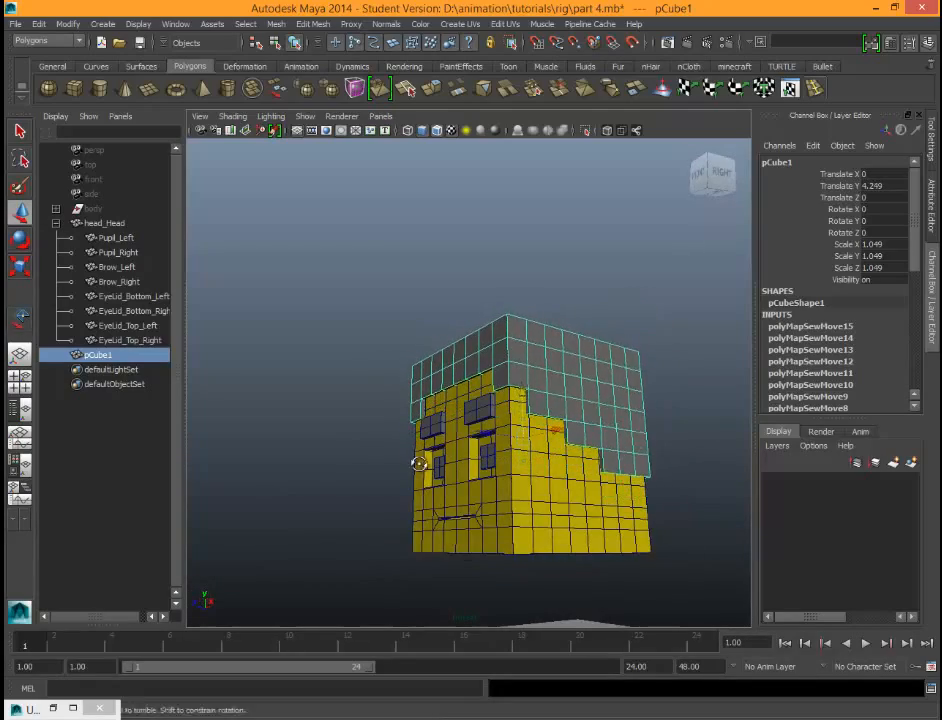
left_click_drag(420, 459, 437, 379, "alt")
left_click_drag(703, 457, 562, 446, "alt")
left_click_drag(619, 457, 459, 437, "alt")
key("ctrl+z")
key("ctrl+z")
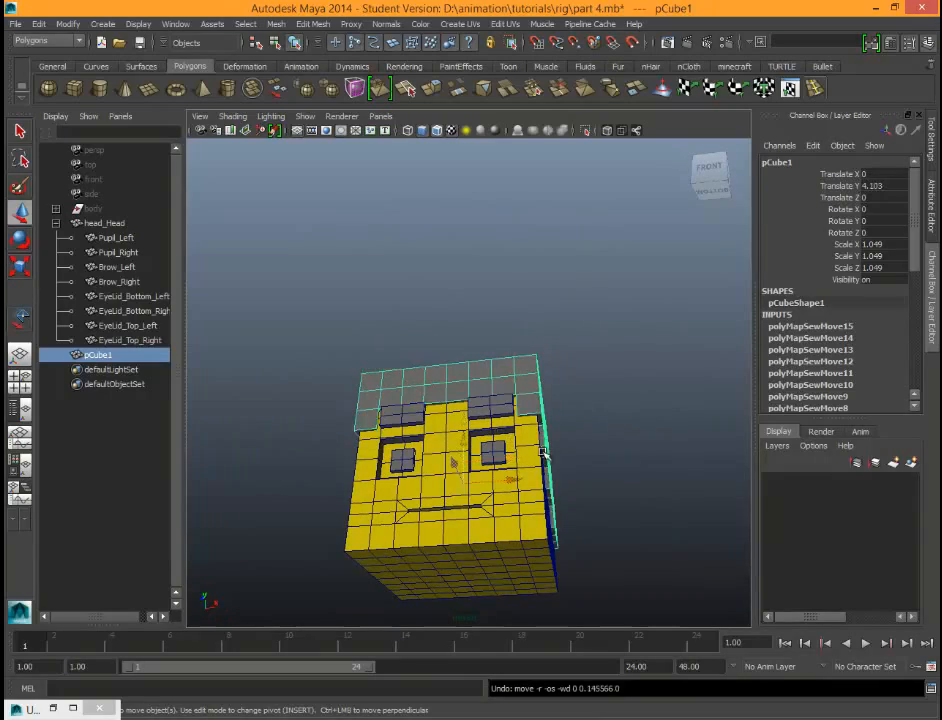
Step: Adjust the hair's height on the head to a Translate Y of about 4.094
left_click_drag(622, 496, 540, 489, "alt")
left_click_drag(479, 441, 479, 426)
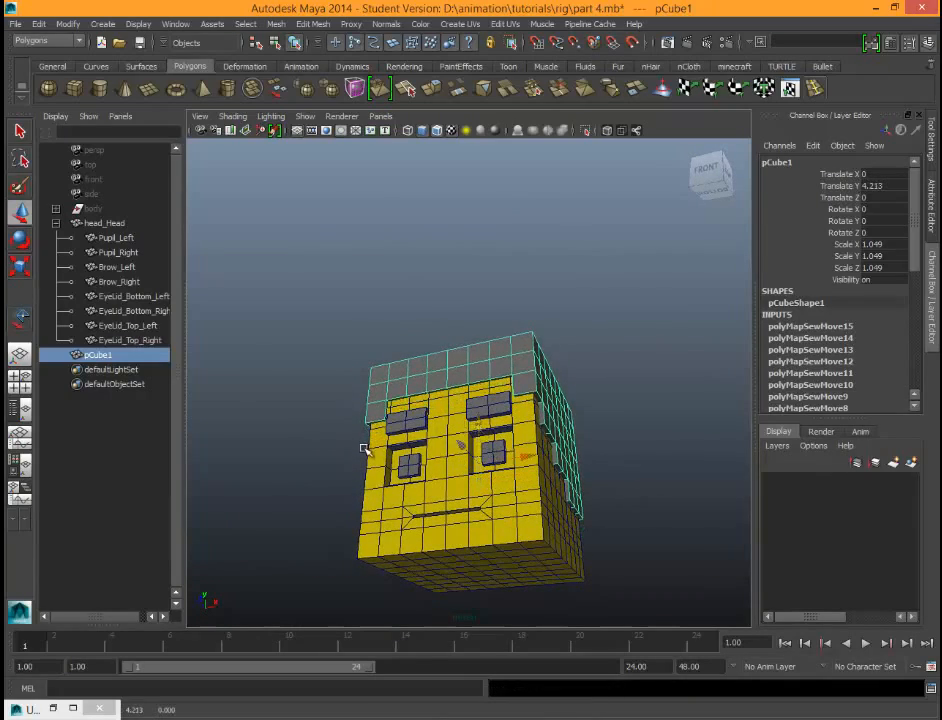
left_click_drag(366, 446, 364, 440, "alt")
mouse_move(381, 385)
left_mouse_down()
mouse_move(376, 416)
mouse_move(377, 404)
left_mouse_up()
left_click_drag(456, 478, 473, 422, "alt")
left_click_drag(490, 353, 463, 399)
key("ctrl+z")
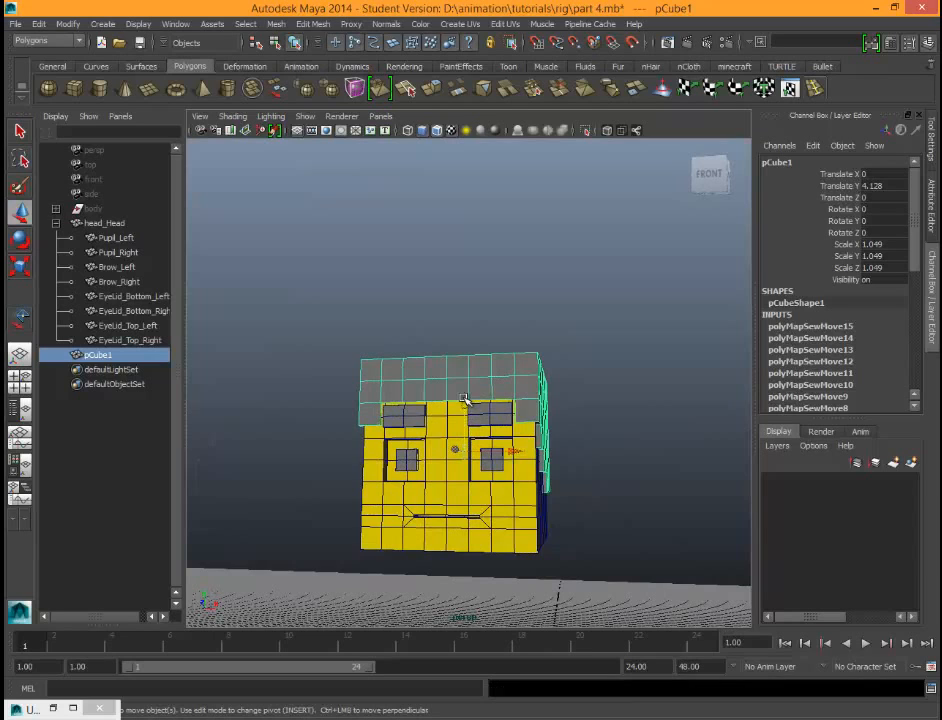
mouse_move(464, 409)
left_mouse_down()
mouse_move(463, 423)
mouse_move(462, 413)
left_mouse_up()
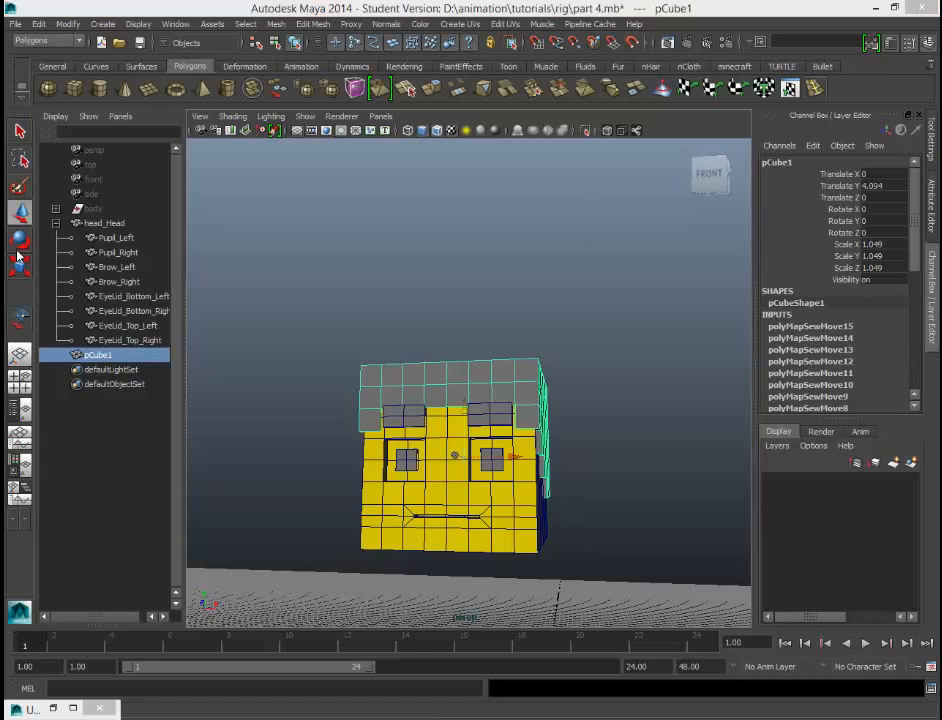
Step: Reselect the hair mesh and reposition it vertically on the head at a Translate Y of about 4.085
left_click_drag(551, 458, 479, 425, "alt")
left_click_drag(424, 385, 590, 478, "alt")
left_click(450, 529)
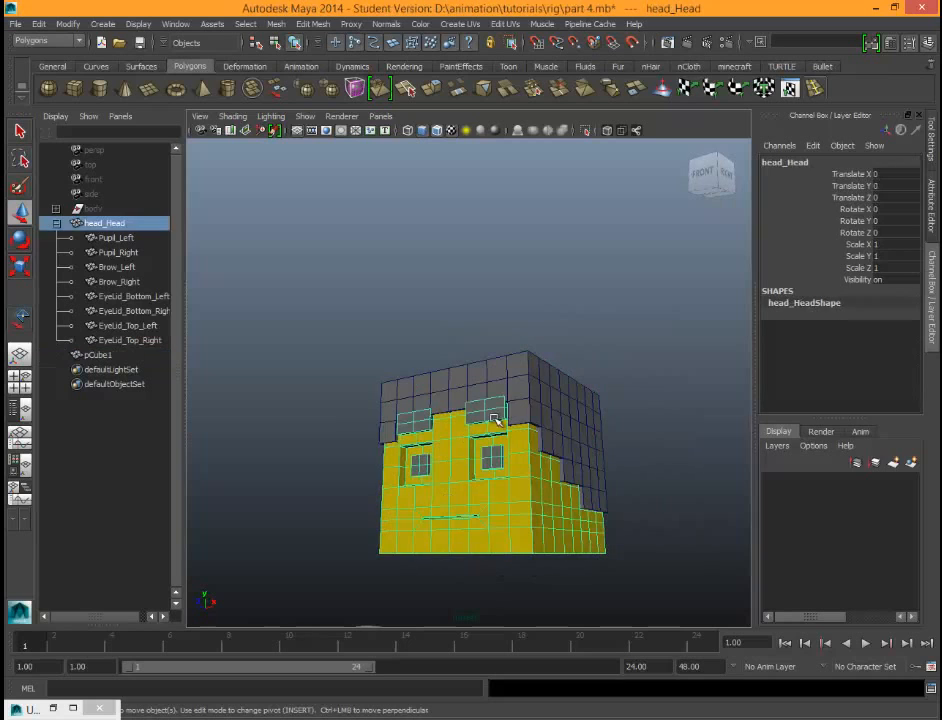
left_click(528, 396)
left_click_drag(494, 425, 485, 590)
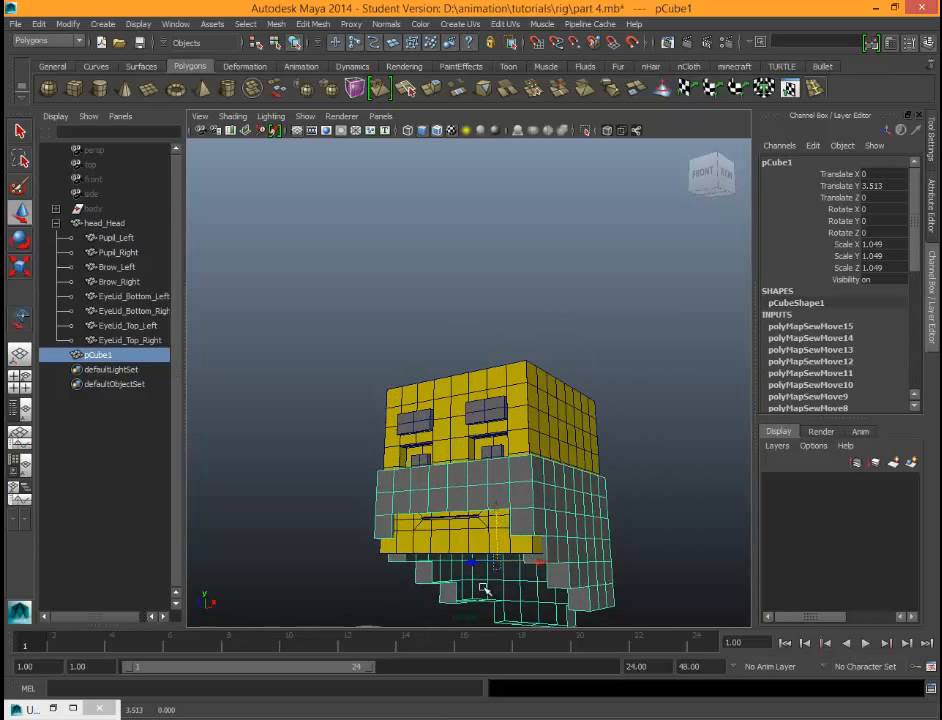
left_click_drag(503, 508, 476, 424)
Step: Scale the hair mesh uniformly to about 1.067, check its fit around the head, and deselect it
left_click_drag(256, 480, 537, 465, "alt")
left_click_drag(610, 500, 567, 479, "alt")
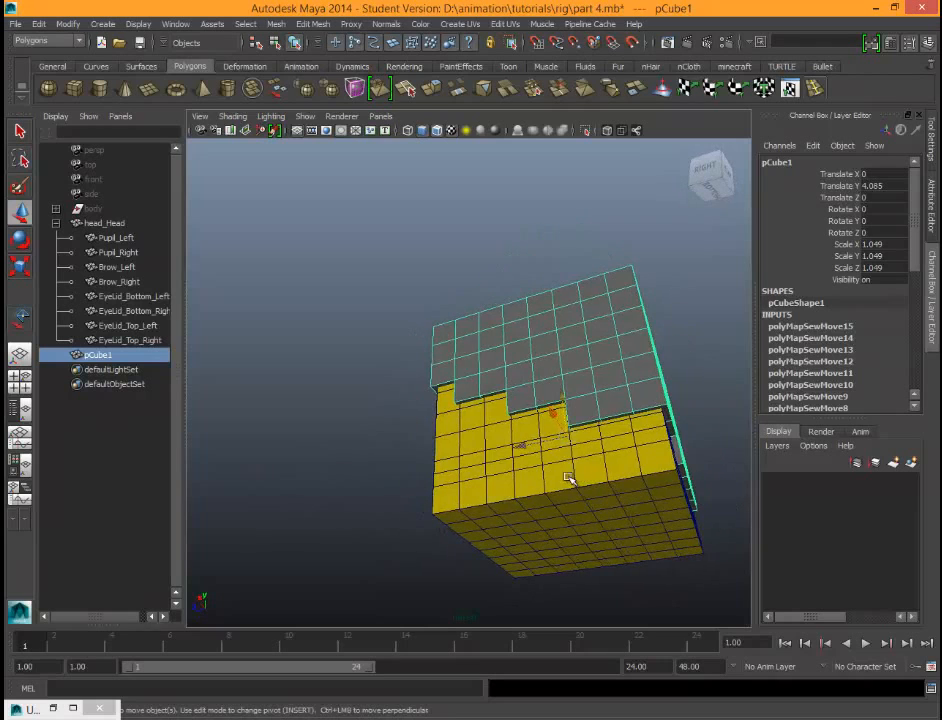
left_click_drag(495, 453, 300, 330, "alt")
key("r")
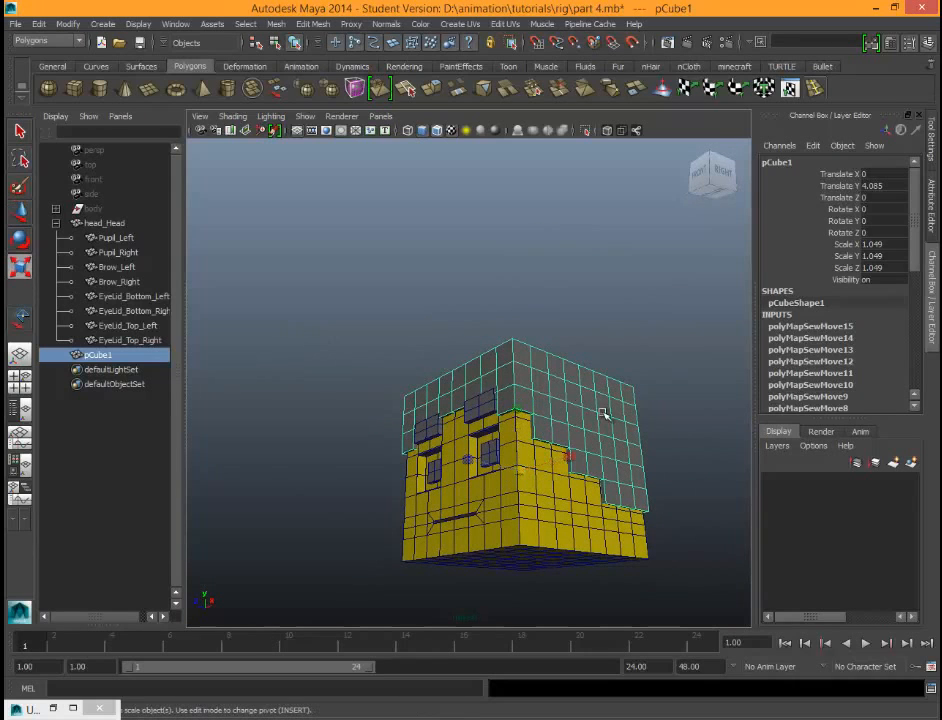
left_click_drag(522, 470, 466, 471)
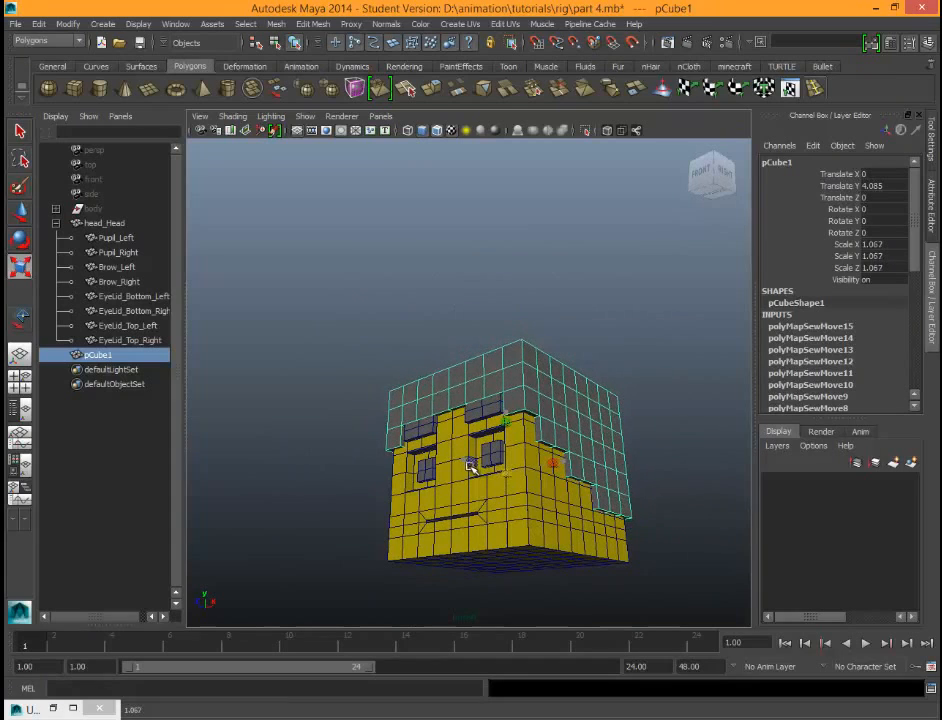
left_click_drag(635, 498, 501, 492, "alt")
left_click_drag(444, 521, 383, 561, "alt")
left_click(281, 484)
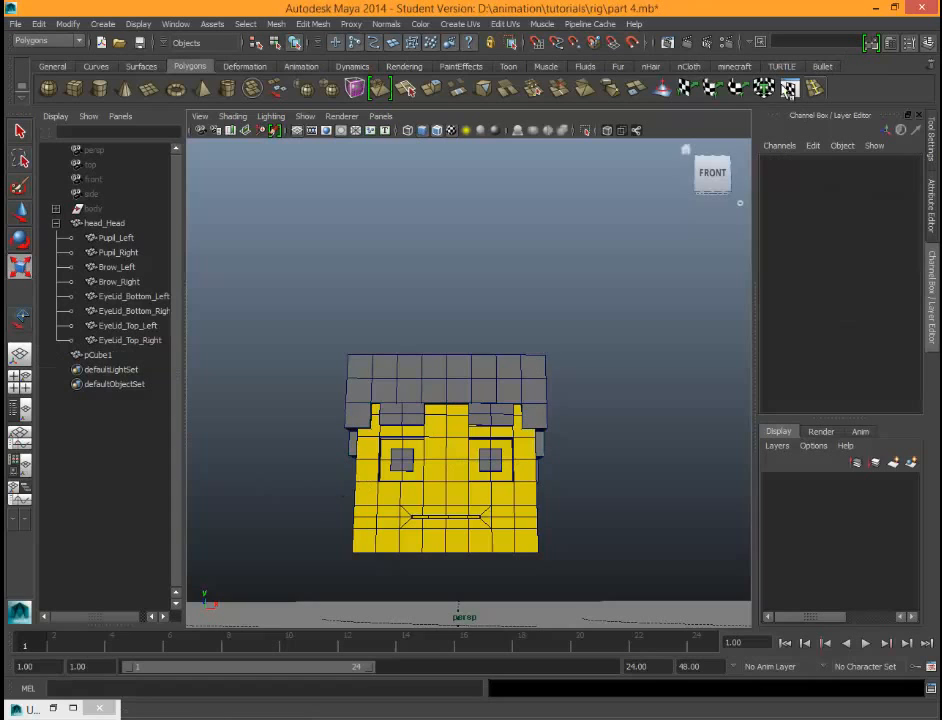
Step: Reopen the UV Texture Editor and rescale the hair mesh uniformly to about 1.035
left_click(789, 88)
scroll(659, 540, "down", 2)
left_click(396, 390)
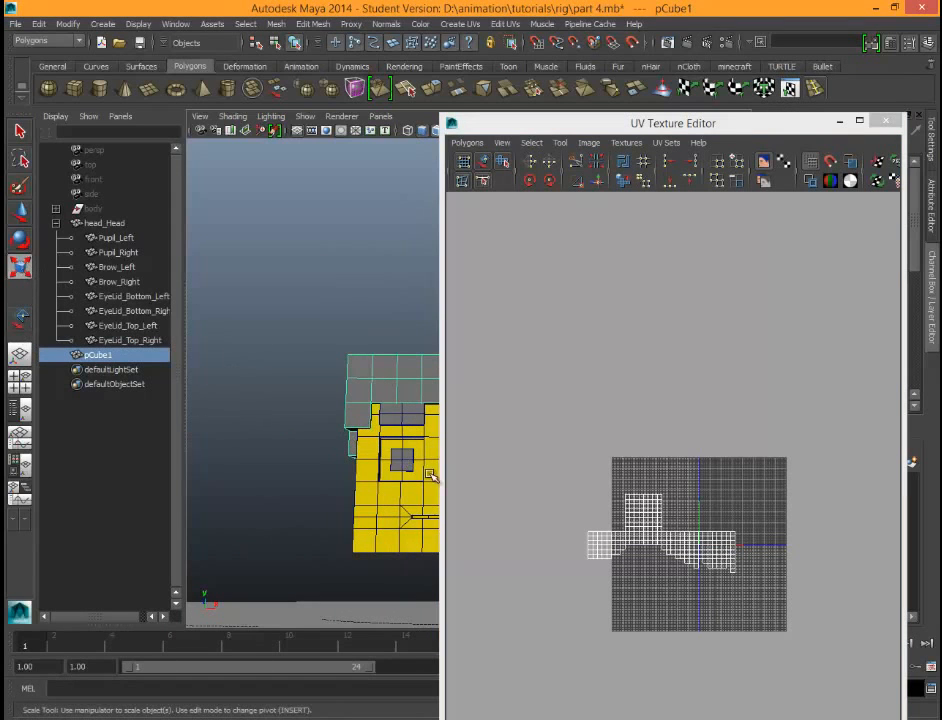
middle_click_drag(393, 403, 270, 407, "alt")
mouse_move(346, 462)
left_mouse_down()
mouse_move(378, 466)
mouse_move(345, 463)
left_mouse_up()
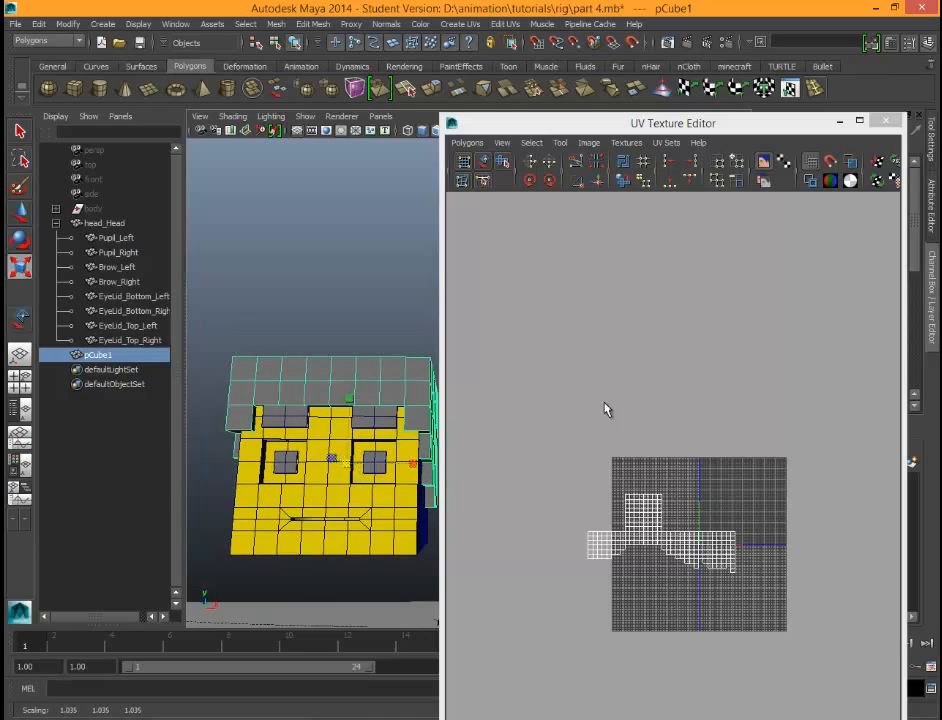
Step: Select the head and hair together, and move the hair's whole UV shell across below the head's UVs with the Move UV Shell tool
left_click(106, 223)
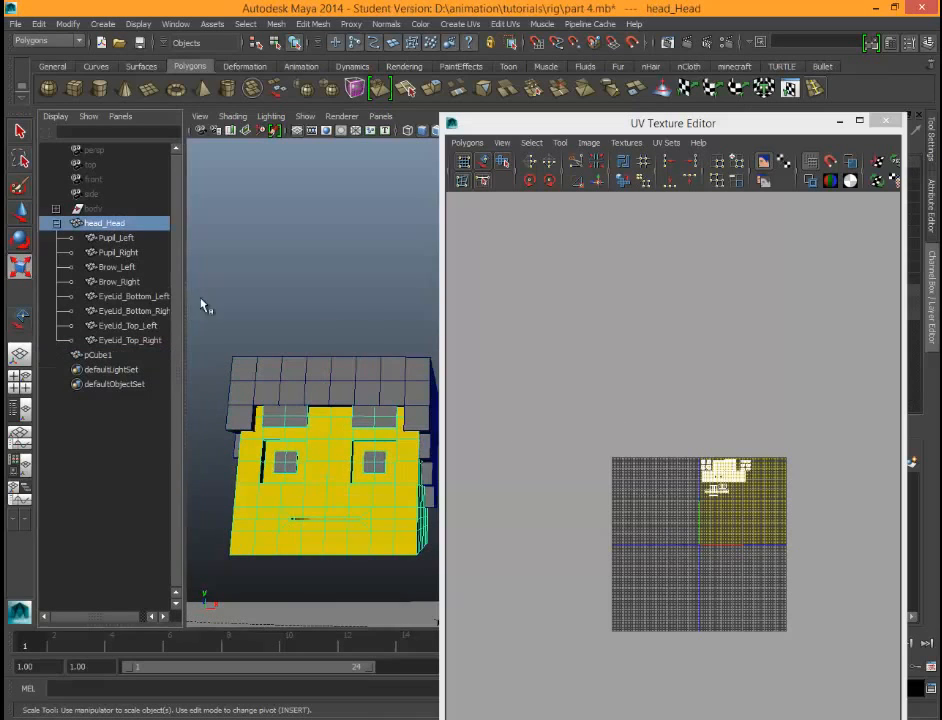
left_click(410, 374, "shift")
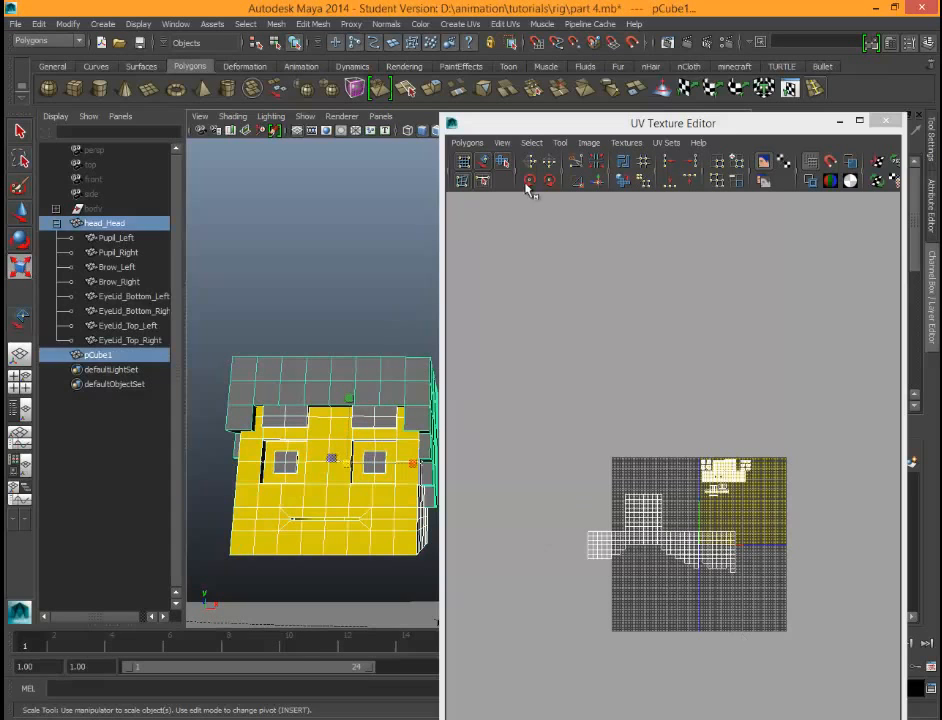
left_click(484, 163)
left_click(654, 553)
middle_click_drag(709, 640, 567, 612, "alt")
left_click_drag(545, 502, 605, 518)
Step: Maximize the UV Texture Editor and examine the hair shell's size and placement relative to the head's UV layout
scroll(598, 537, "up", 6)
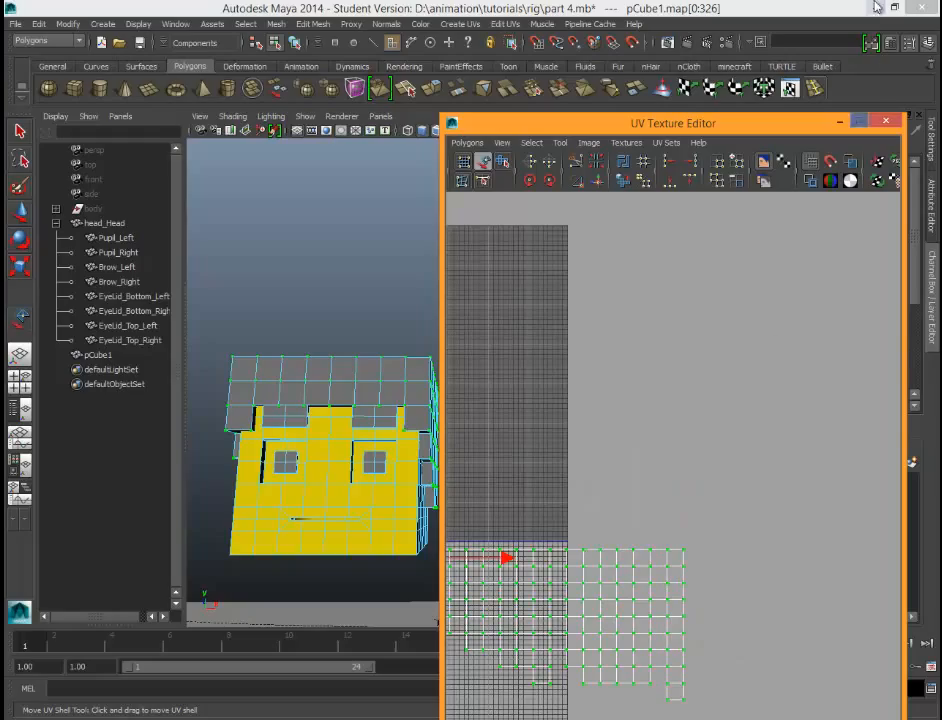
left_click(859, 120)
scroll(475, 439, "down", 2)
scroll(475, 445, "down", 3)
middle_click_drag(301, 458, 511, 482, "alt")
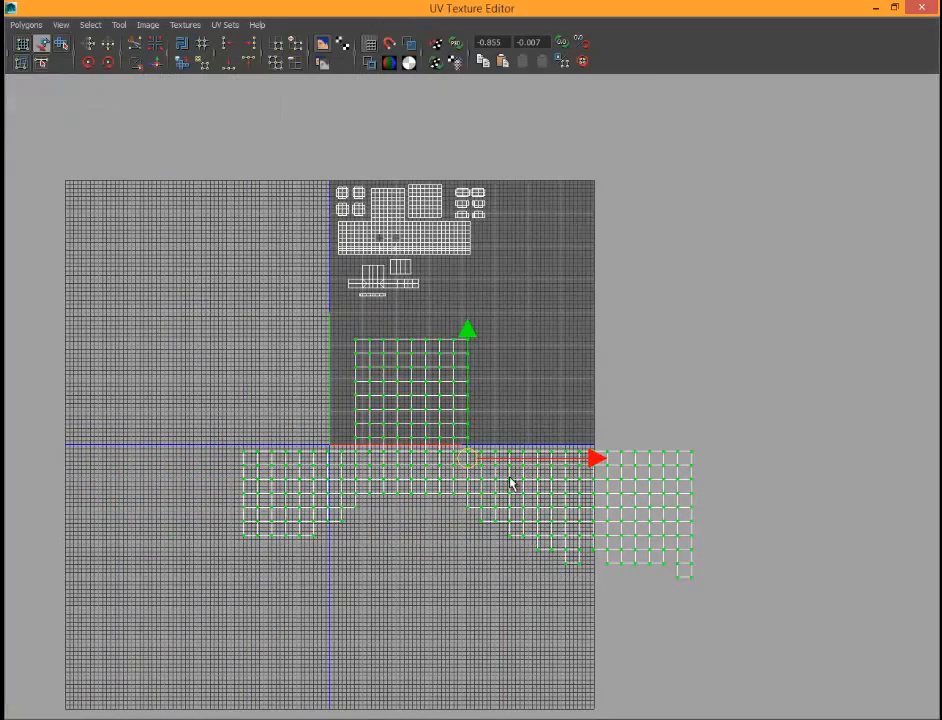
scroll(435, 503, "up", 4)
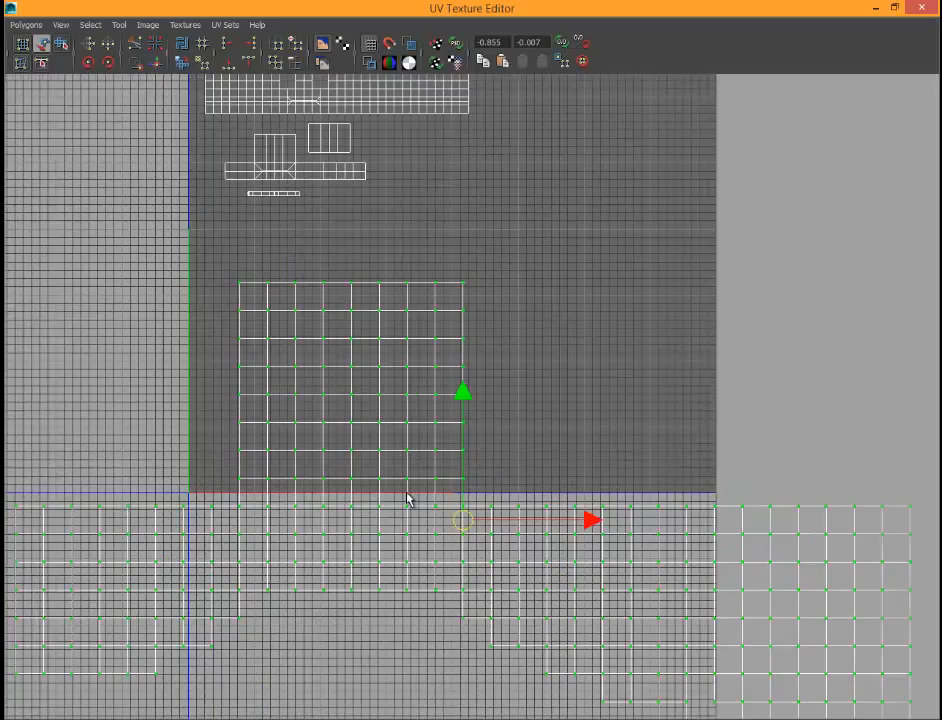
scroll(408, 499, "down", 2)
middle_click_drag(440, 498, 498, 516, "alt")
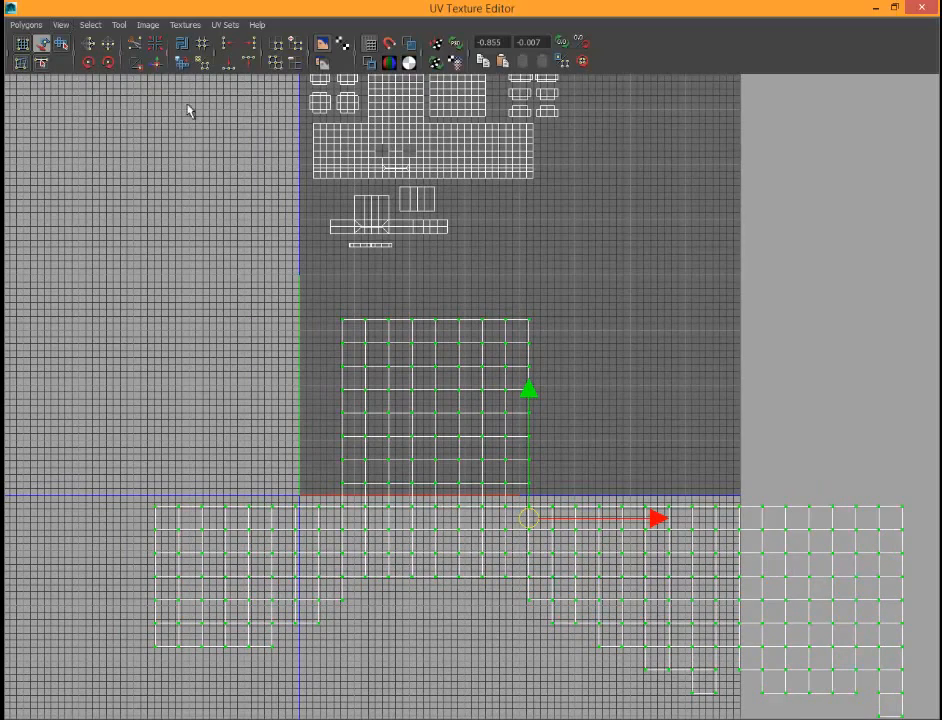
Step: Scale the hair's UV shell down uniformly to about half size and move it up into the 0–1 UV square below the head's shells
key("r")
left_click_drag(524, 514, 467, 530)
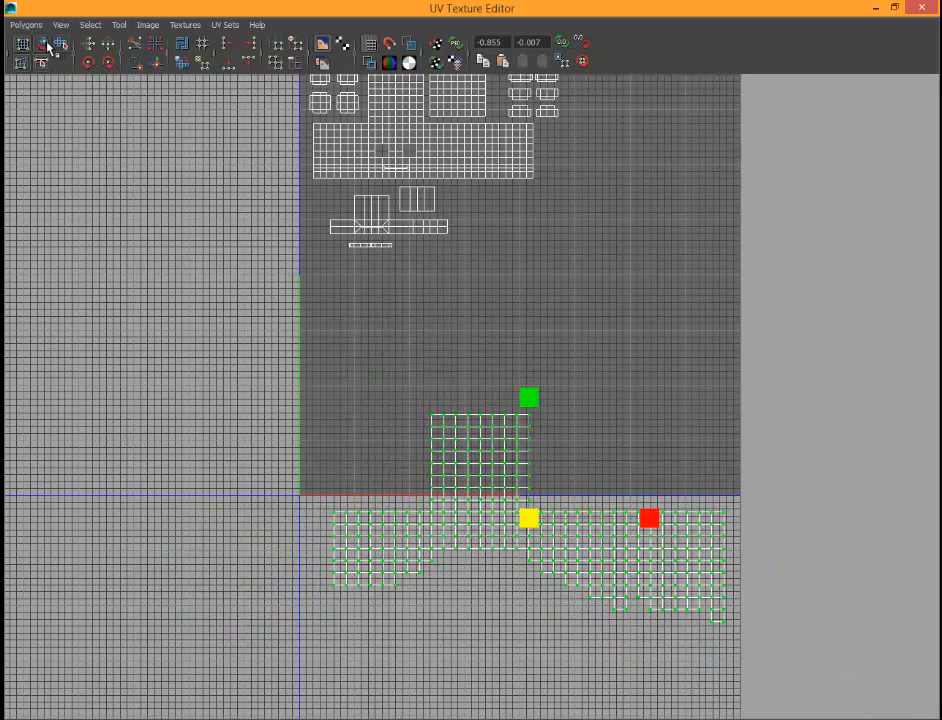
key("w")
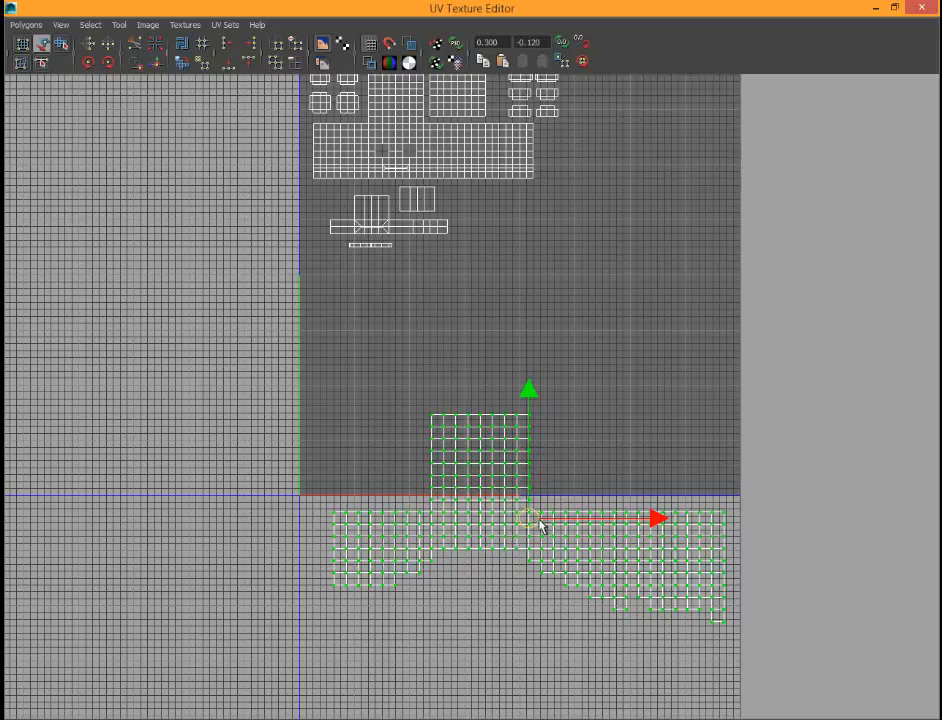
left_click_drag(531, 527, 526, 378)
scroll(543, 388, "up", 5)
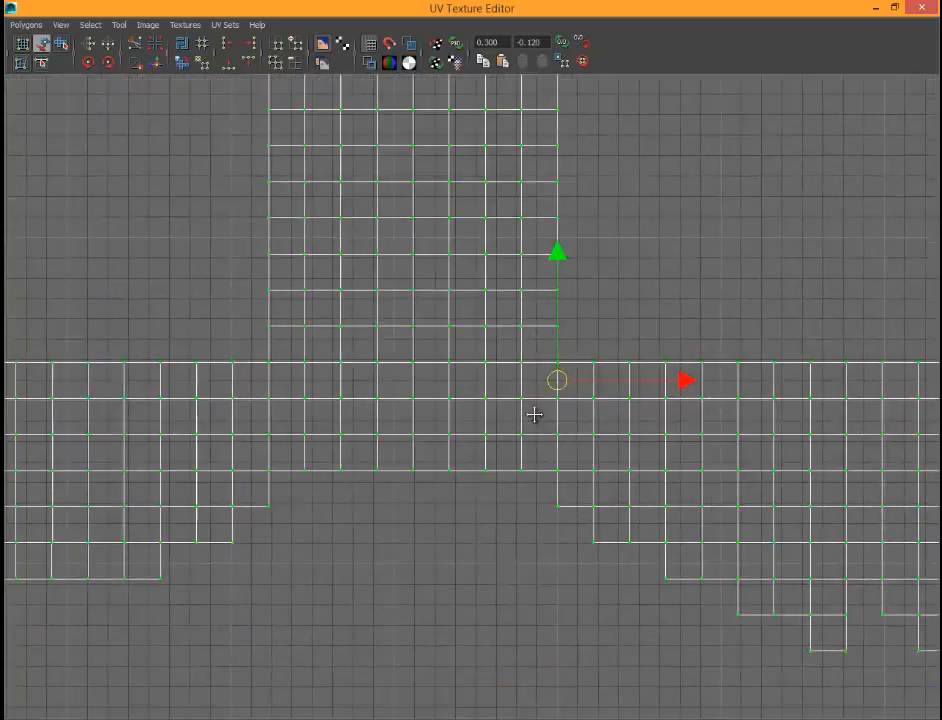
mouse_move(489, 428)
left_mouse_down()
mouse_move(486, 418)
mouse_move(481, 432)
left_mouse_up()
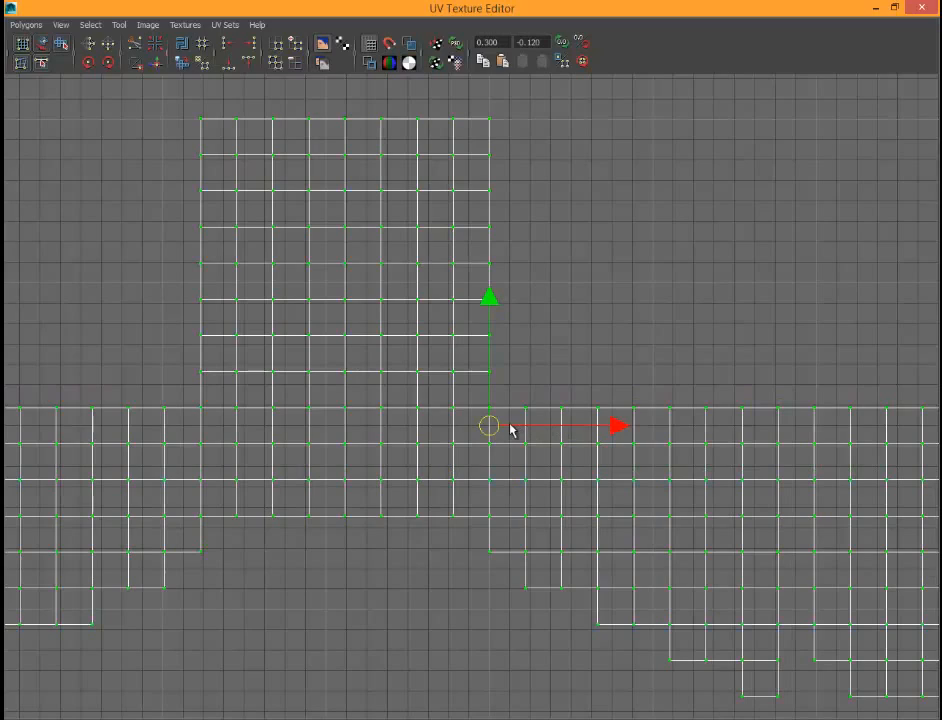
Step: Scale the hair's UV shell up uniformly until it spans the full width of the 0–1 UV square
key("r")
left_click_drag(489, 427, 507, 432)
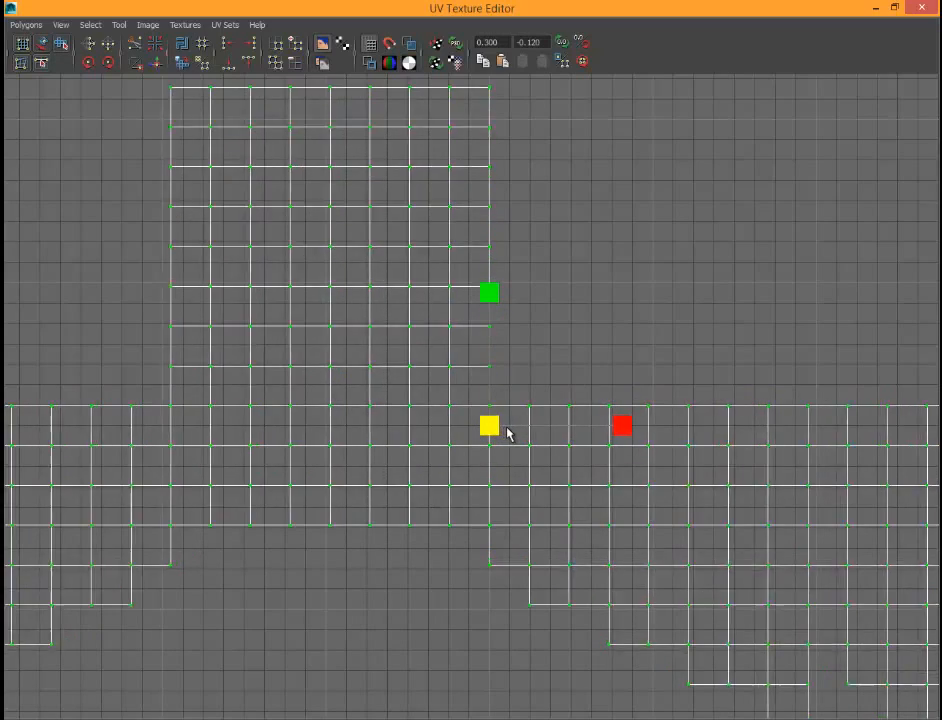
scroll(505, 422, "down", 3)
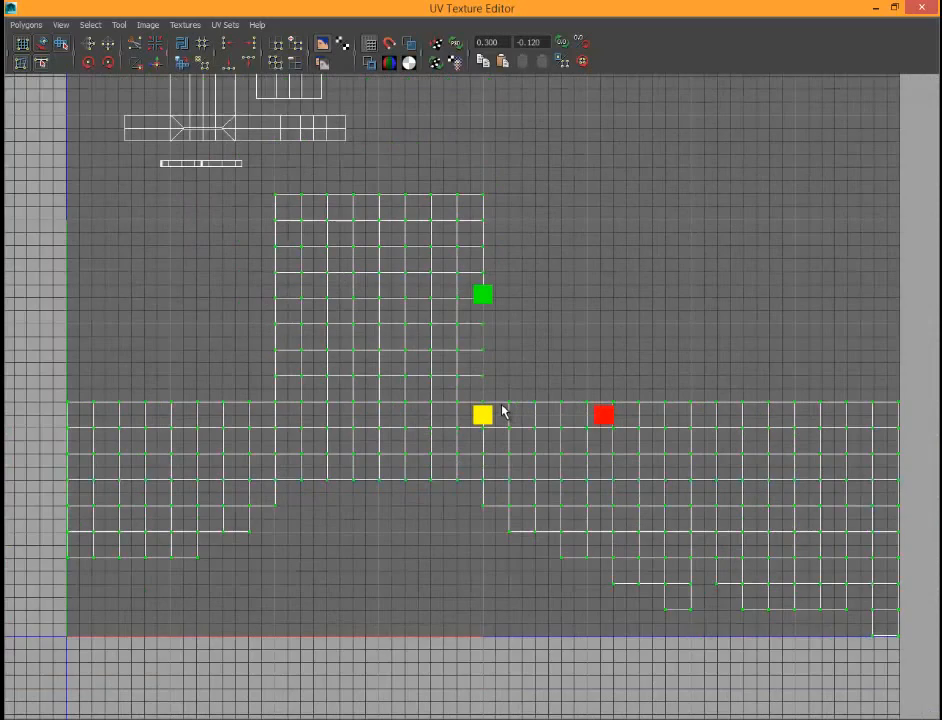
scroll(504, 411, "down", 2)
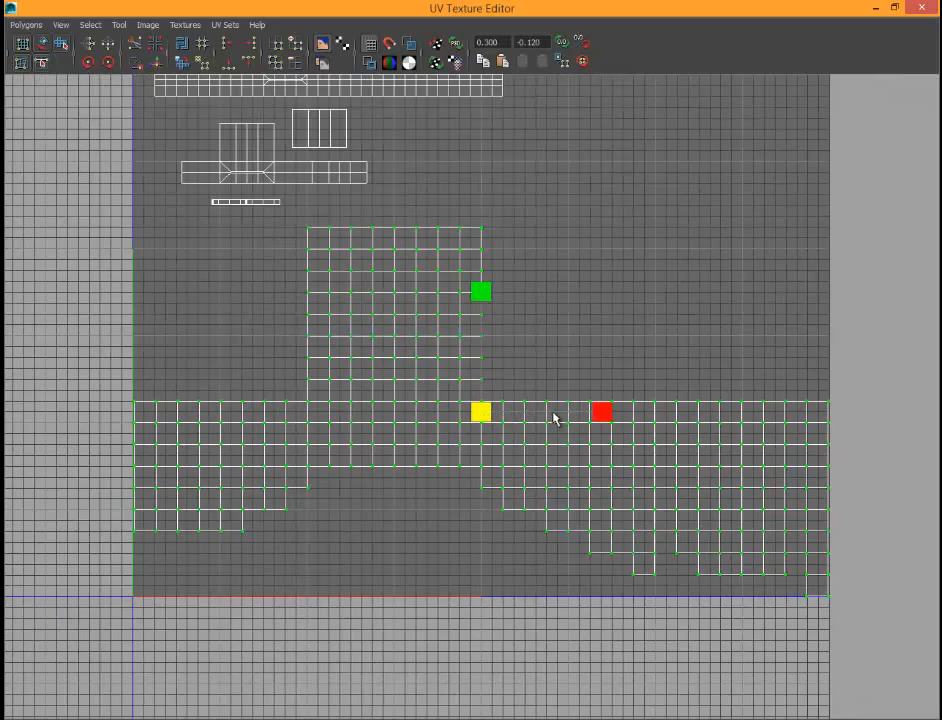
mouse_move(490, 414)
left_mouse_down()
mouse_move(458, 414)
mouse_move(478, 418)
left_mouse_up()
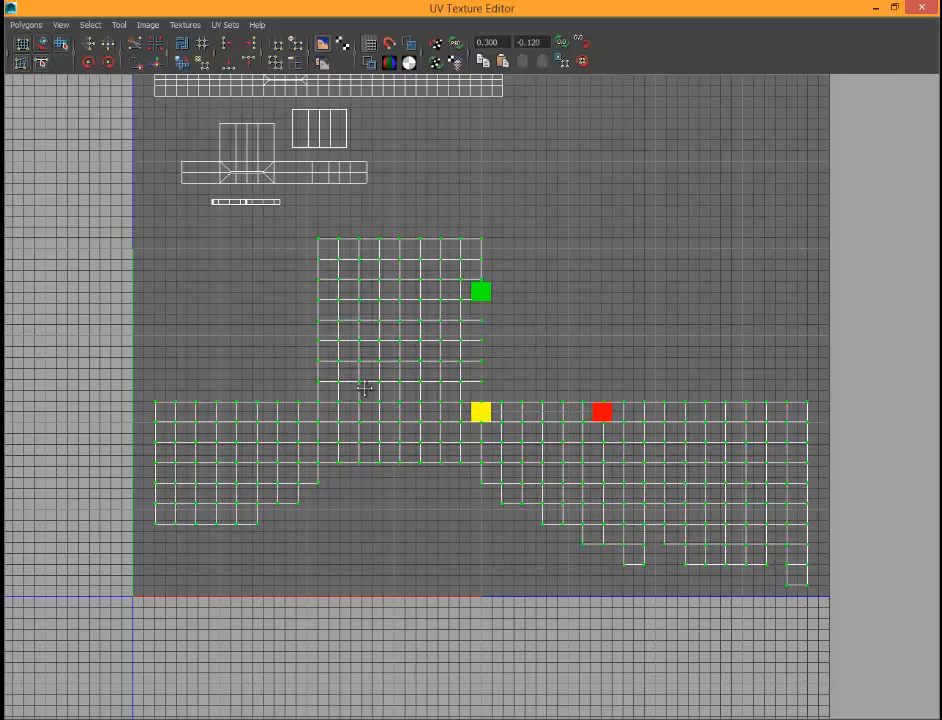
right_click_drag(366, 389, 655, 473, "alt")
middle_click_drag(655, 473, 550, 462, "alt")
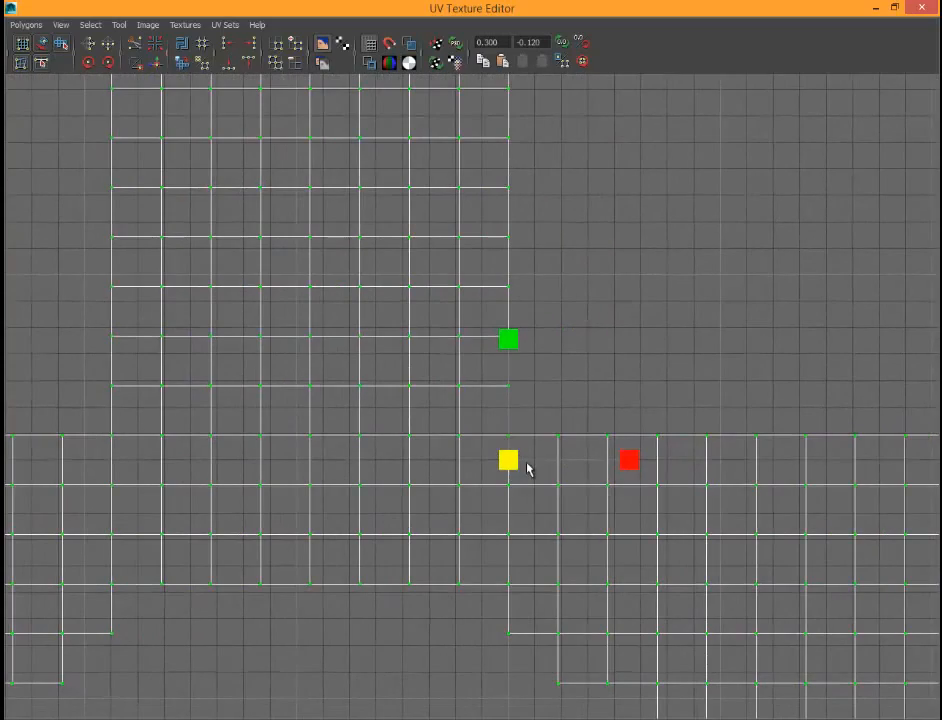
left_click_drag(508, 476, 512, 460)
scroll(500, 425, "down", 4)
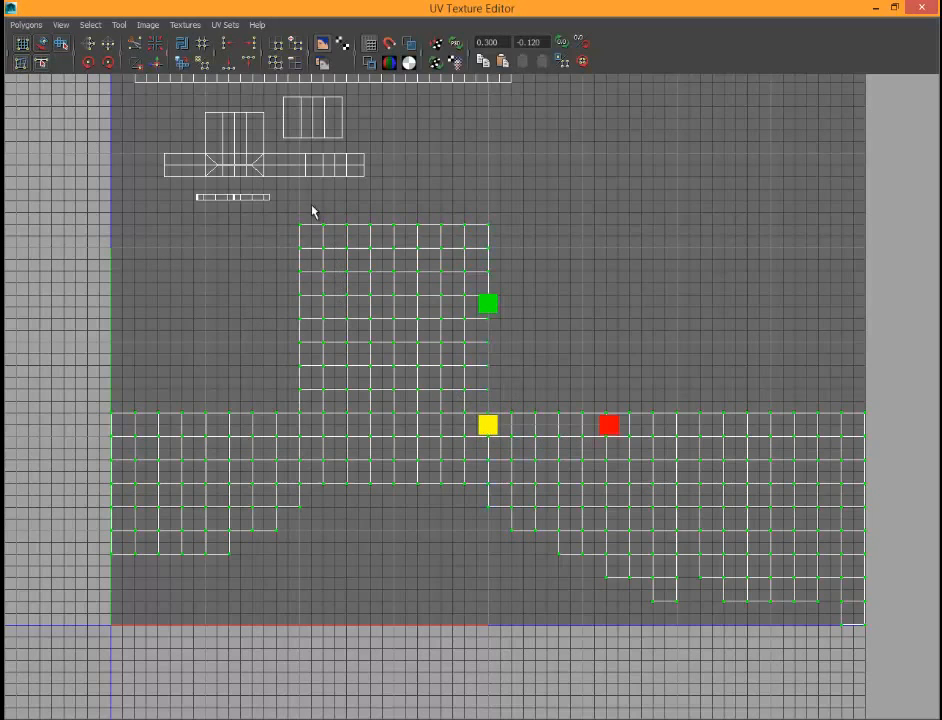
Step: Reposition the hair's UV shell slightly higher in the space below the head's shells with the Move UV Shell tool
key("w")
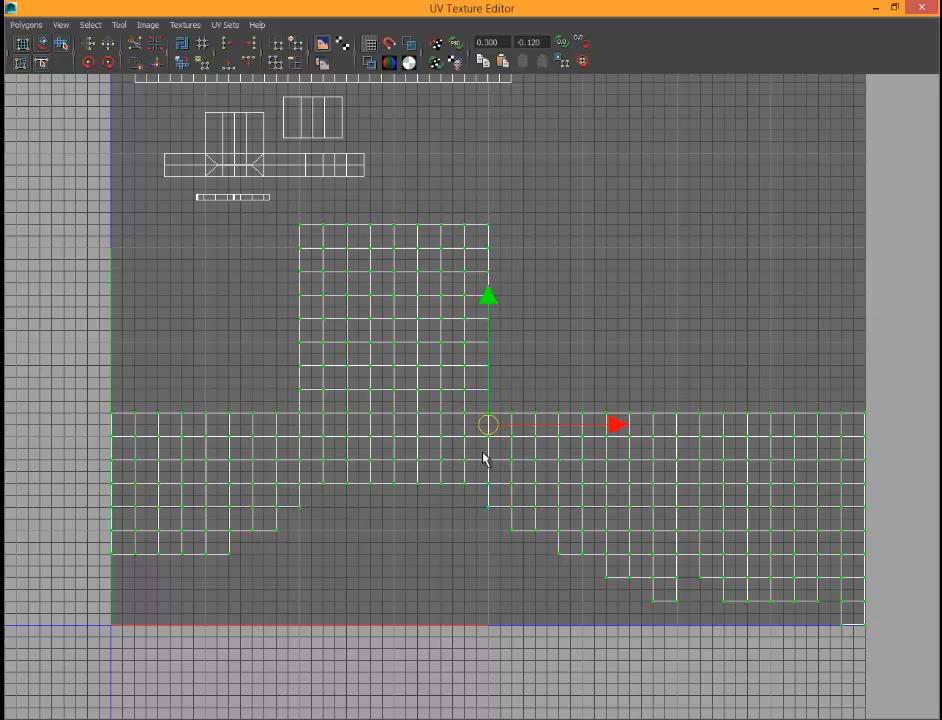
key("d")
left_click_drag(494, 424, 467, 393)
key("ctrl+z")
left_click(41, 45)
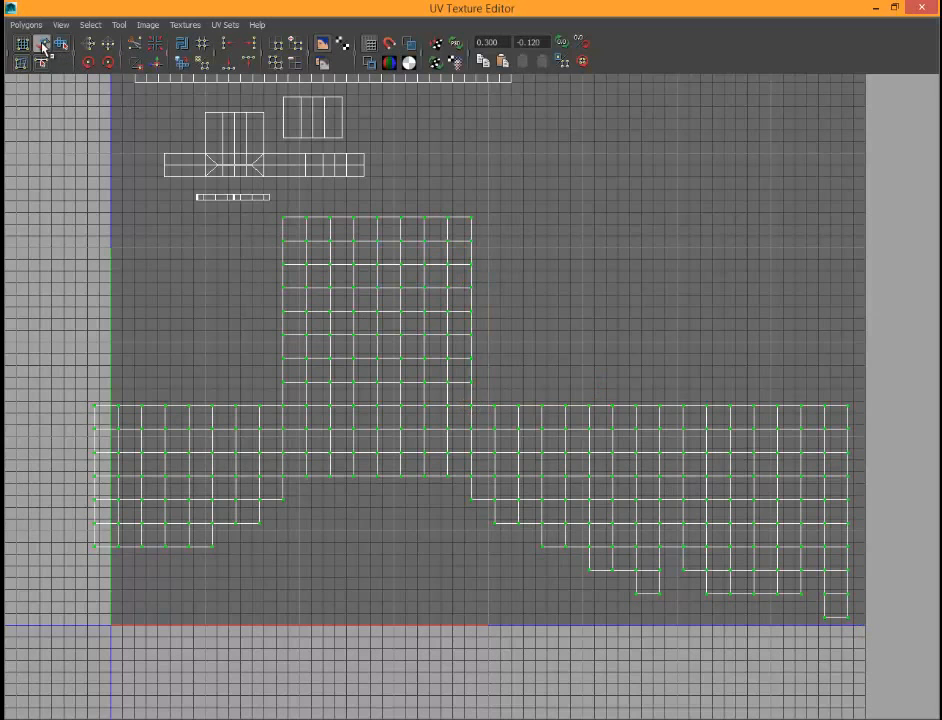
mouse_move(479, 427)
left_mouse_down()
mouse_move(481, 400)
mouse_move(488, 427)
left_mouse_up()
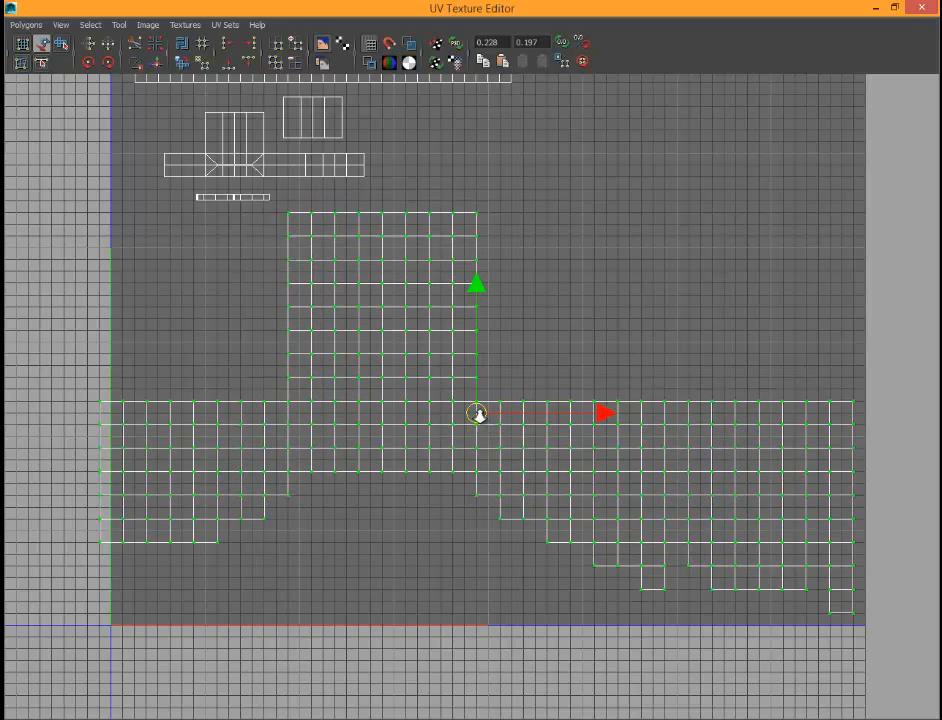
scroll(478, 414, "up", 6)
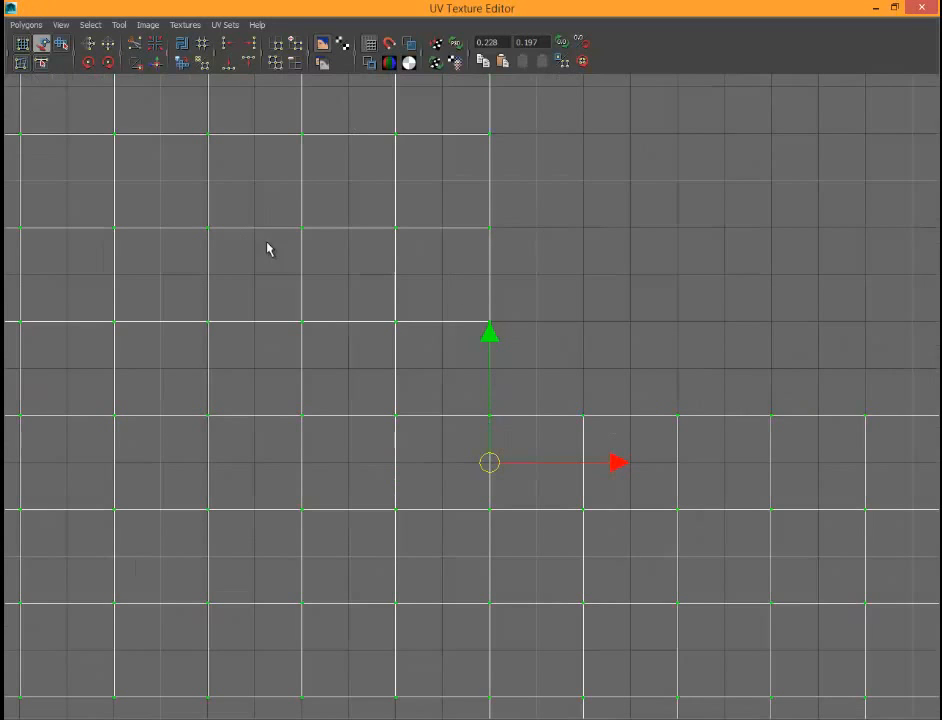
key("w")
left_click_drag(487, 461, 429, 432)
key("r")
scroll(490, 420, "down", 3)
key("ctrl+z")
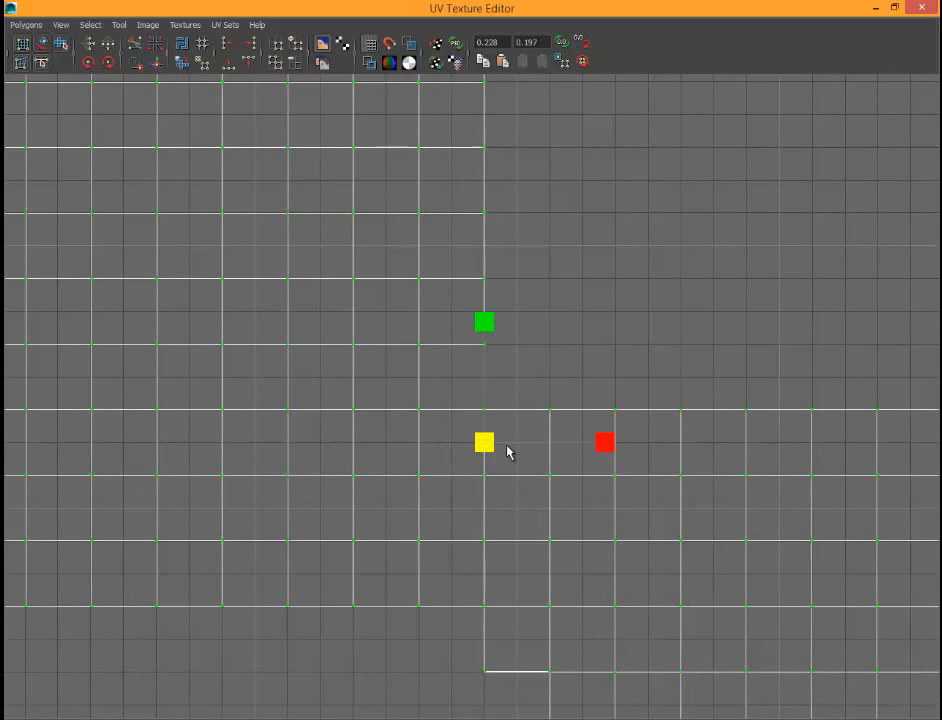
Step: Move the pivot onto the upright block's inner corner and scale the large lower shell down until its squares match the background grid
key("d")
left_click_drag(494, 439, 514, 416)
scroll(463, 404, "down", 3)
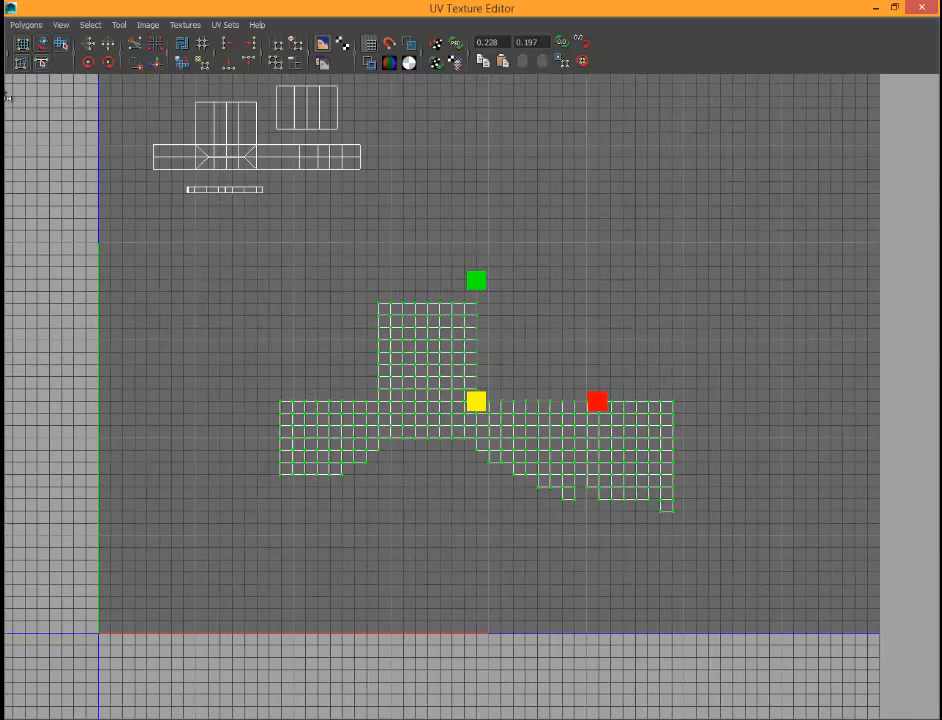
Step: Move the scaled shell left until its short wing sits just inside the left border of the UV space
left_click(42, 45)
left_click_drag(470, 416, 310, 428)
scroll(288, 441, "up", 3)
middle_click_drag(269, 443, 570, 498, "alt")
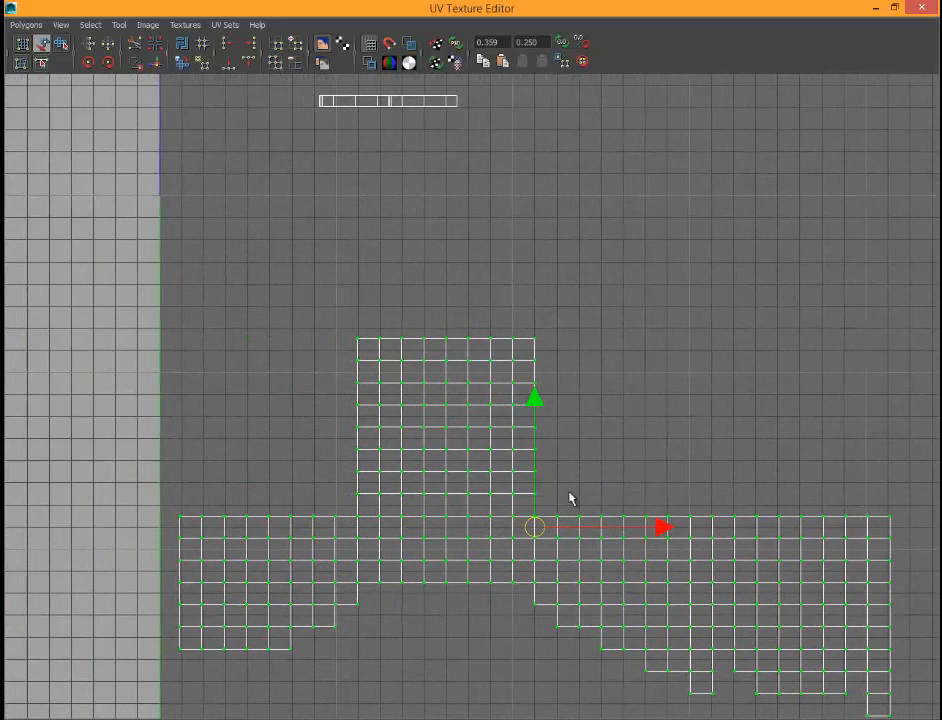
Step: Raise the large lower shell to just below the thin strip shell and adjust its height to meet the grid lines
left_click_drag(534, 452, 534, 447)
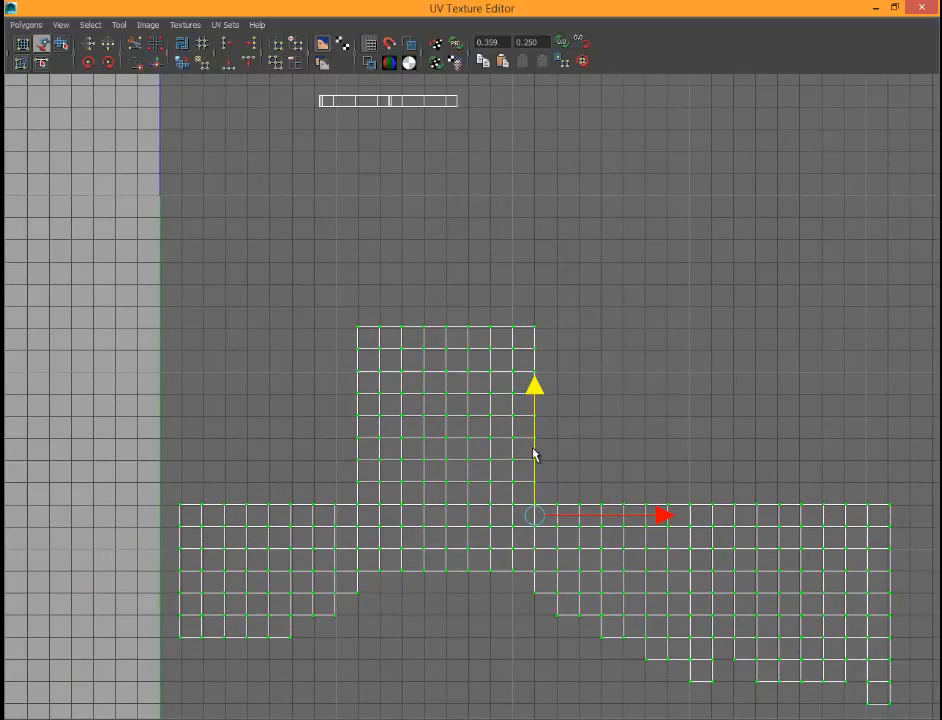
scroll(534, 455, "down", 5)
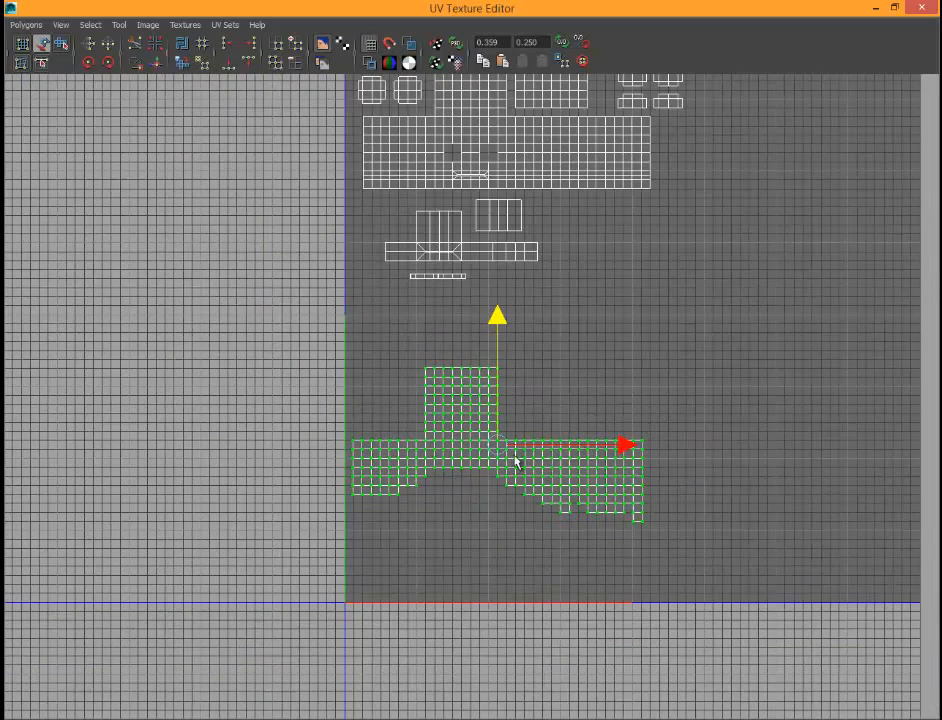
left_click_drag(497, 395, 497, 332)
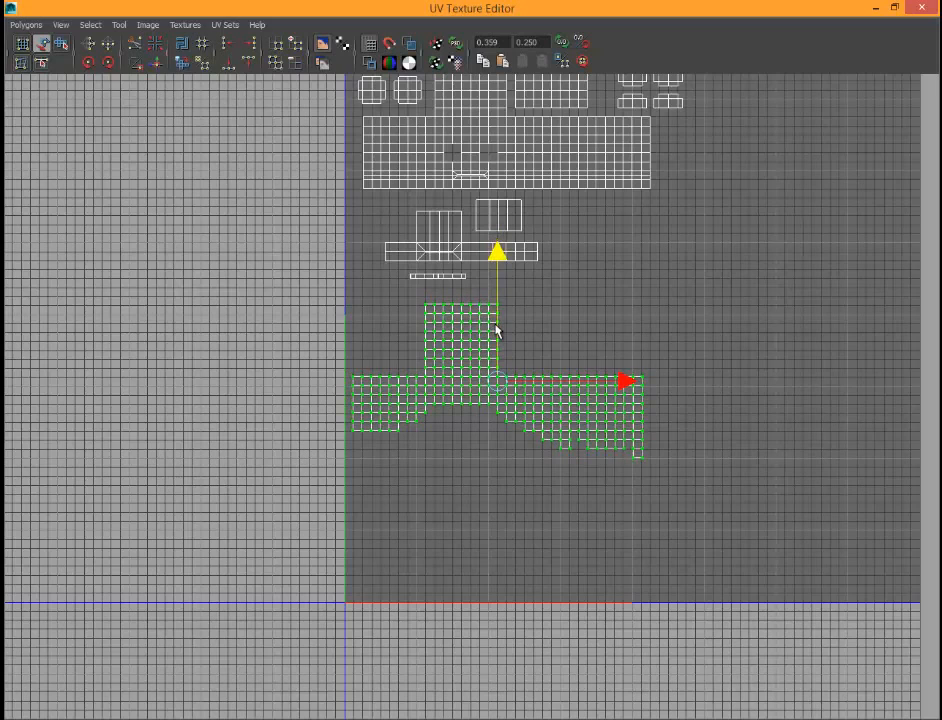
scroll(480, 382, "up", 5)
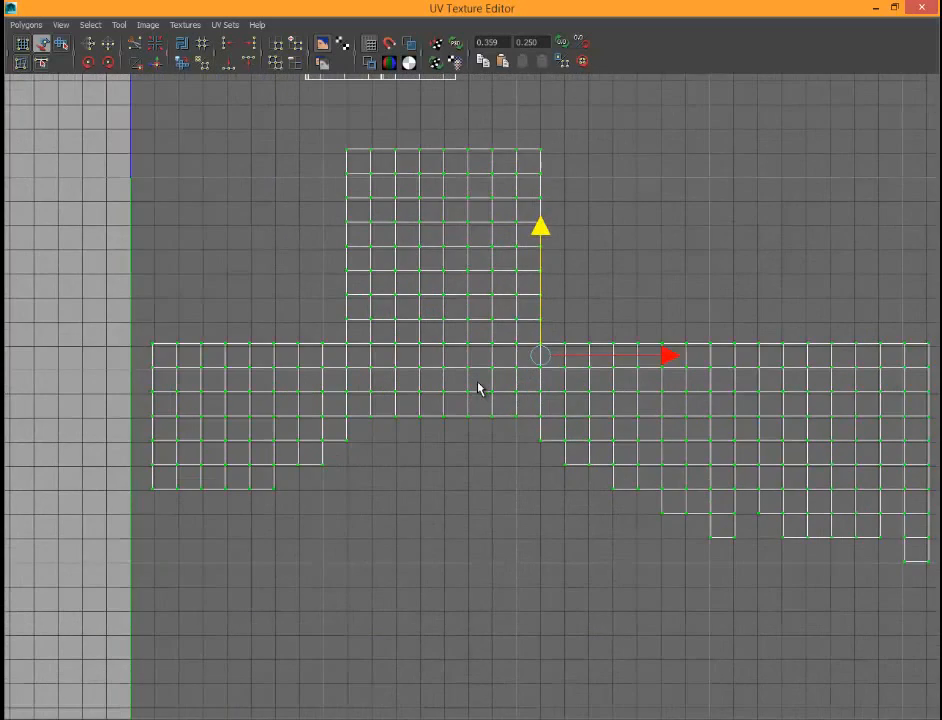
left_click_drag(565, 216, 566, 222)
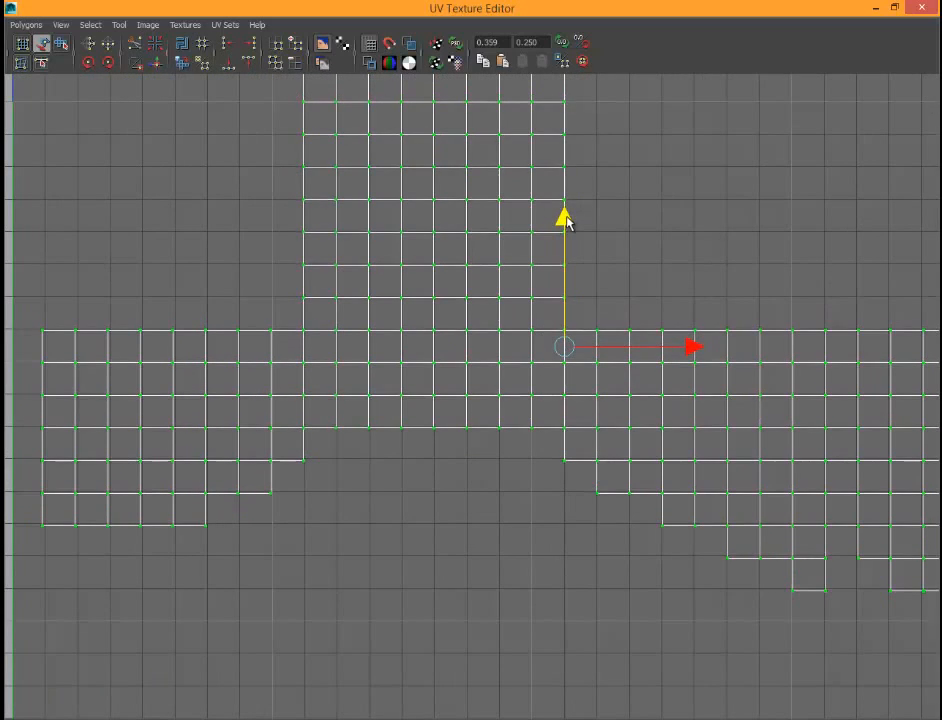
left_click_drag(565, 222, 566, 220)
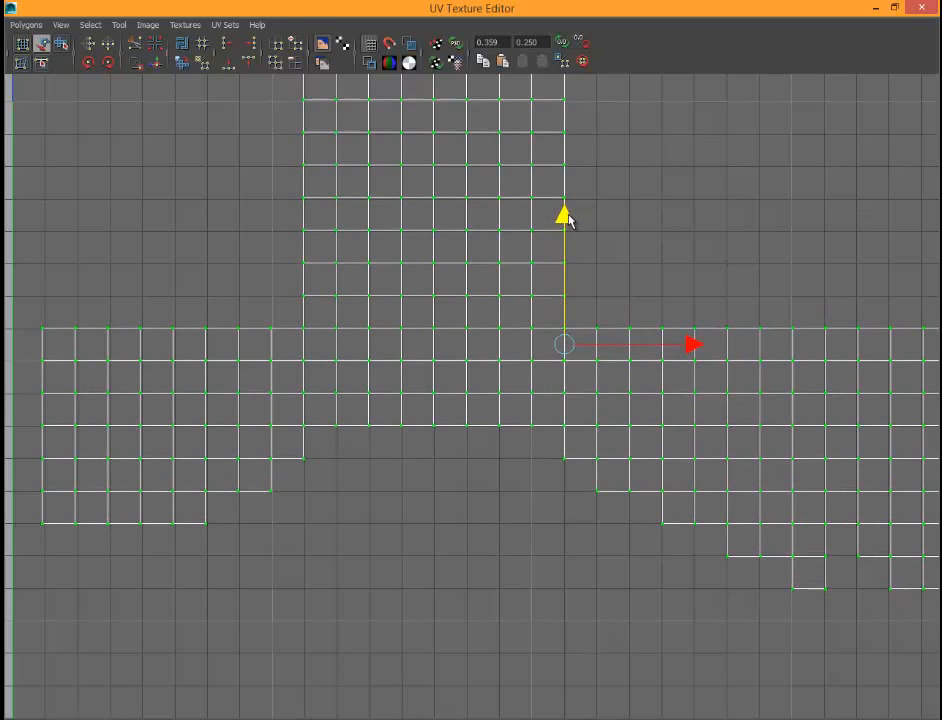
Step: Add all upper shells to the selection and snap them with Grid UVs to the pixel border, using the 256 Map preset
left_click(29, 24)
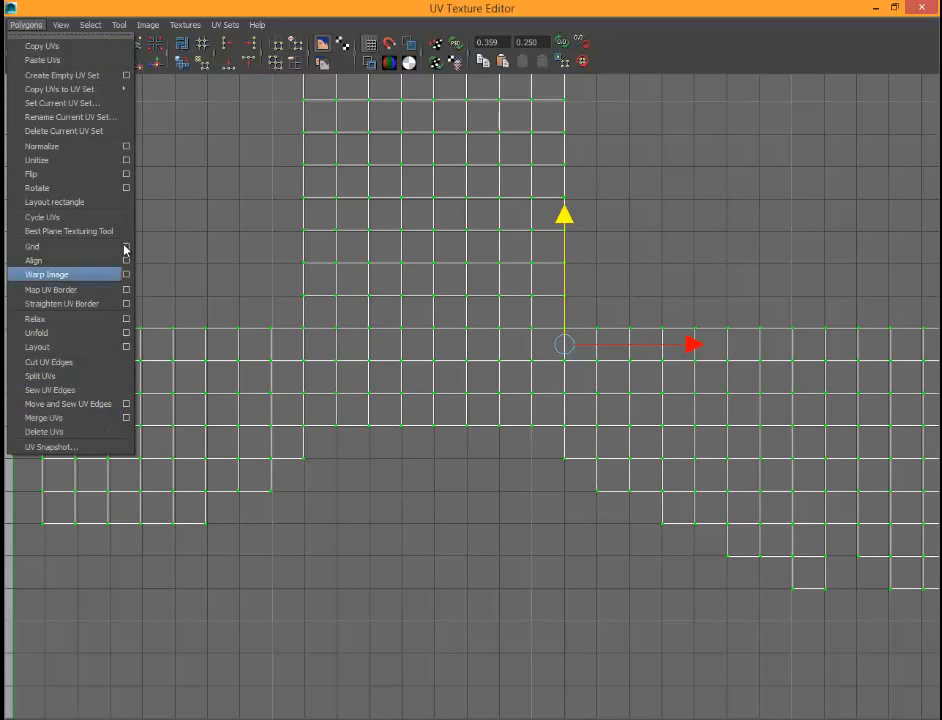
left_click(217, 242)
scroll(217, 242, "down", 4)
scroll(414, 396, "down", 3)
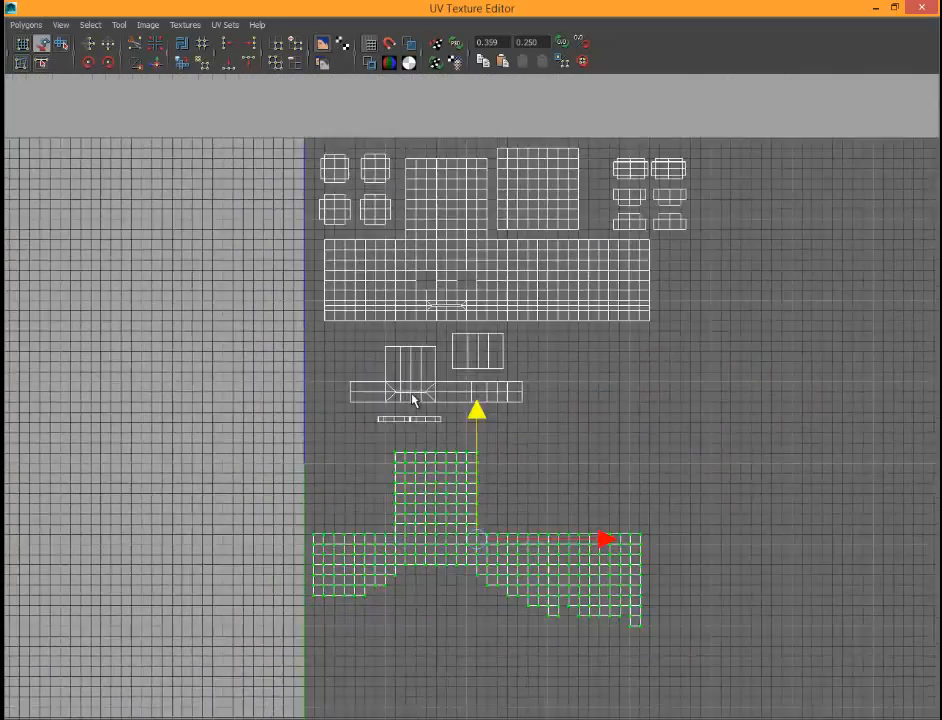
left_click_drag(333, 158, 726, 288, "shift")
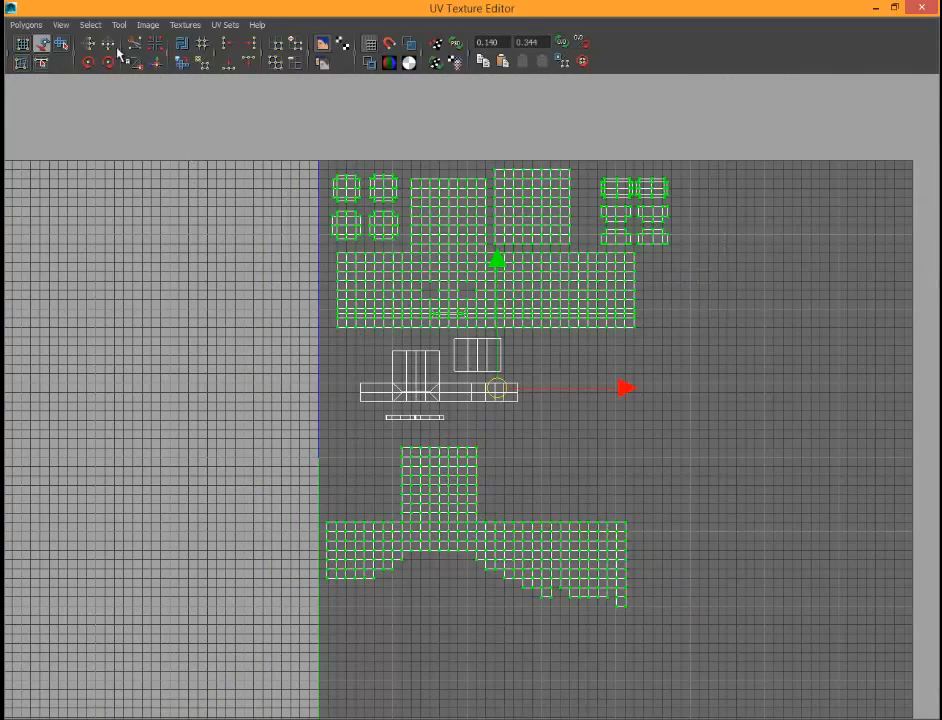
left_click(24, 26)
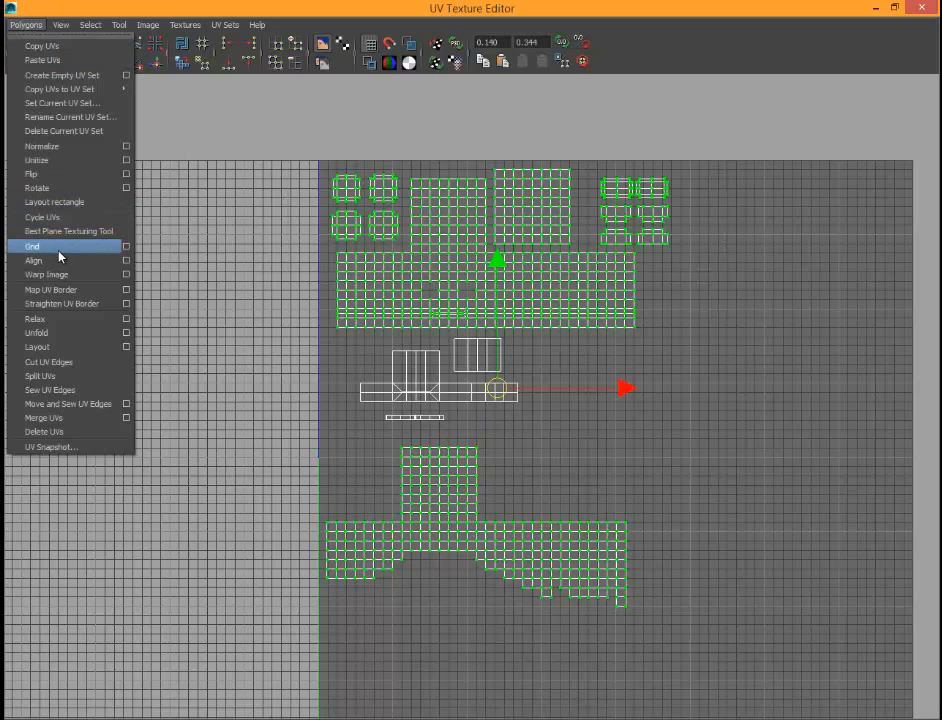
left_click(124, 248)
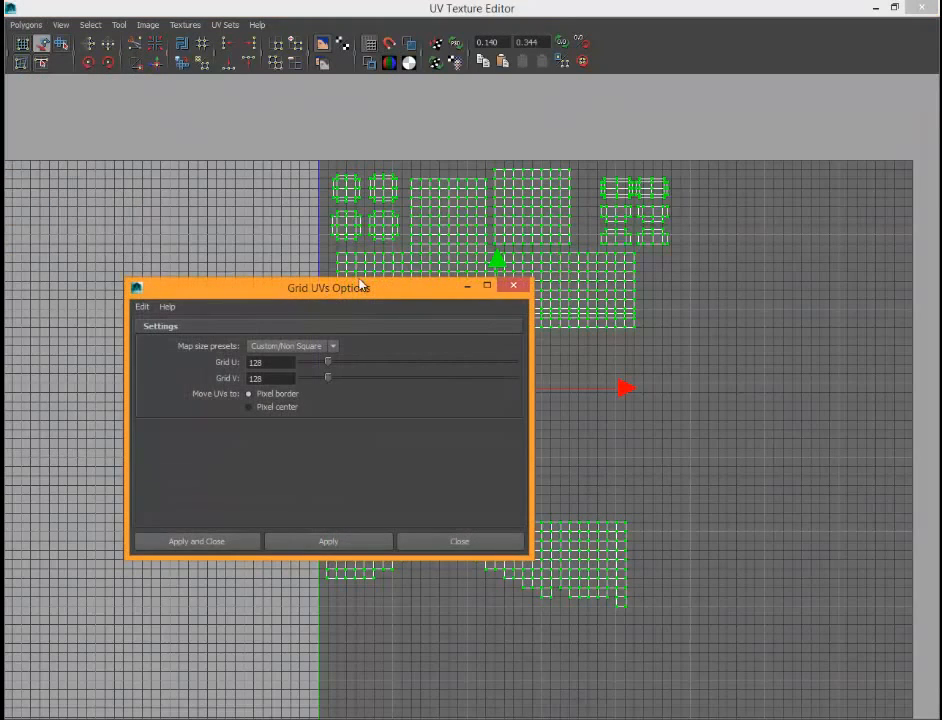
left_click_drag(361, 286, 743, 210)
left_click(712, 267)
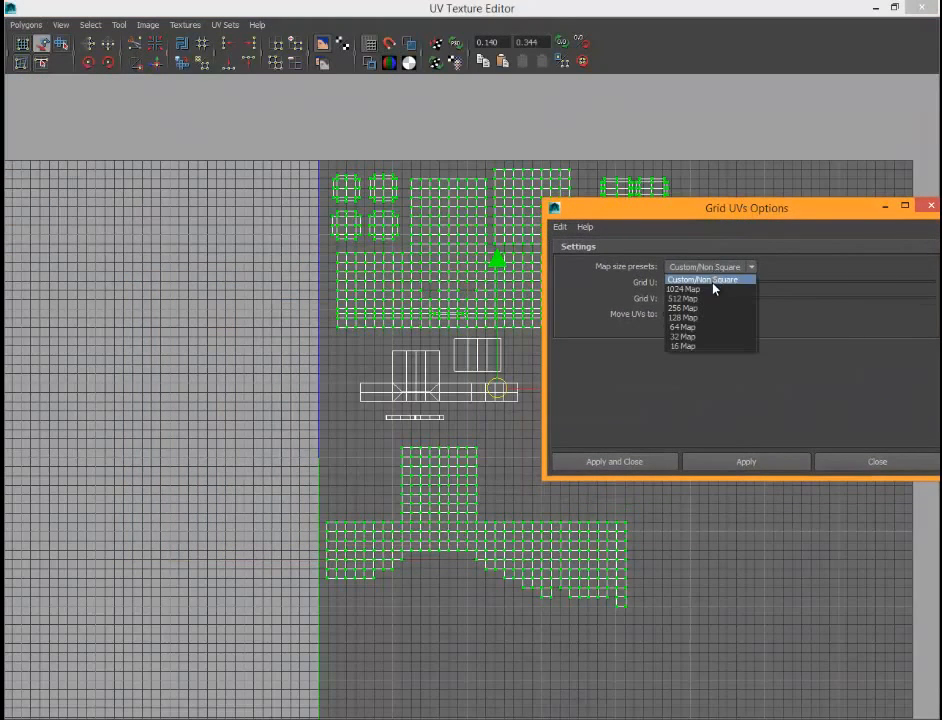
left_click(700, 308)
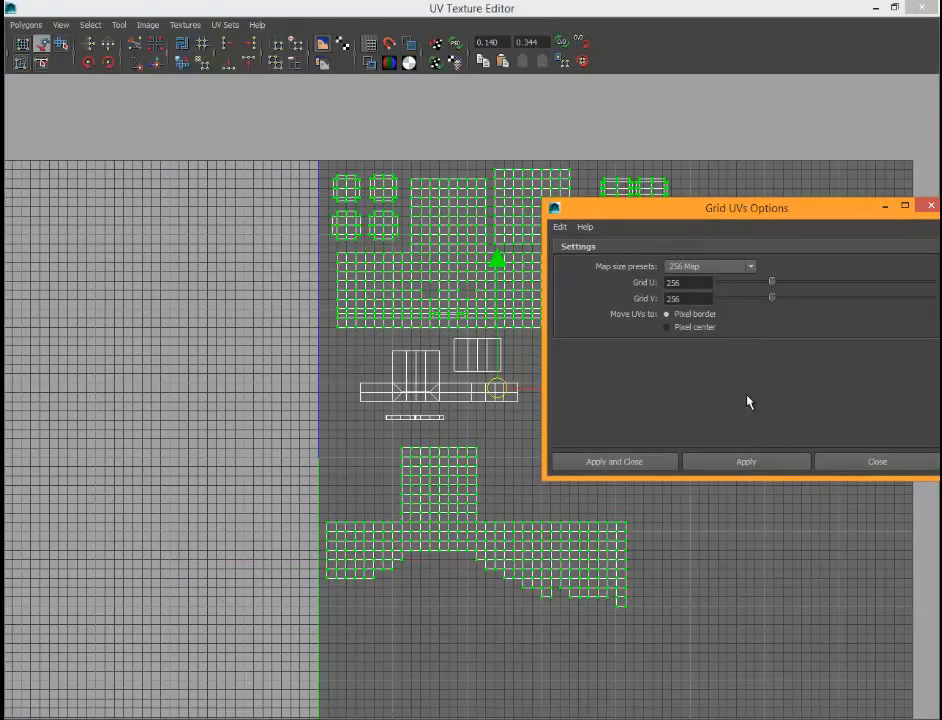
left_click(759, 462)
left_click(758, 463)
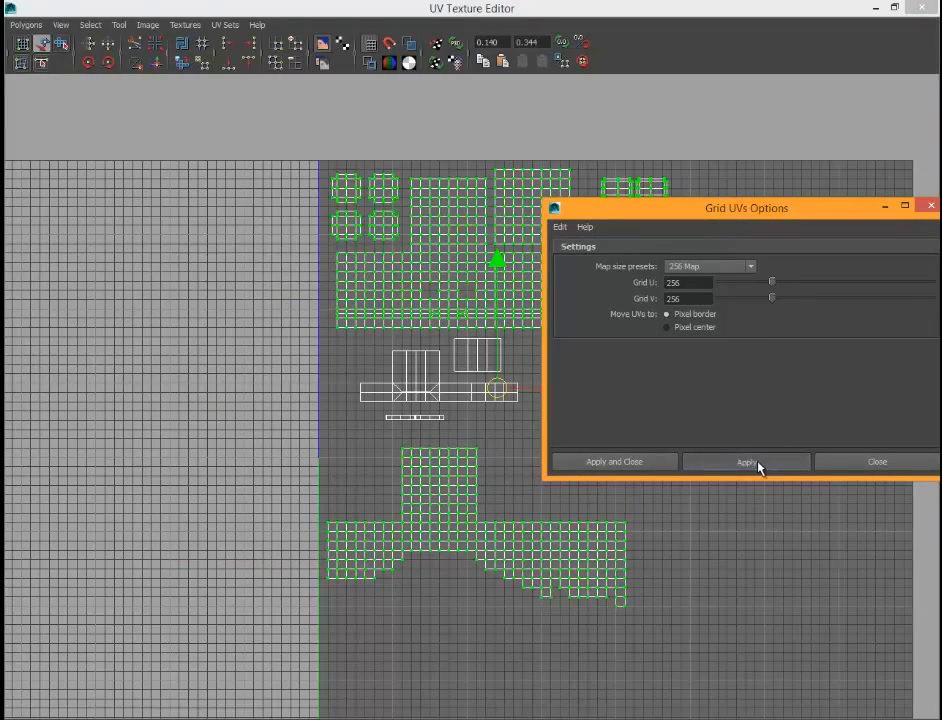
Step: Examine how closely the points of the snapped upper shells and the large lower shell line up with the grid lines
scroll(390, 264, "up", 3)
middle_click_drag(428, 234, 408, 446, "alt")
scroll(370, 334, "up", 3)
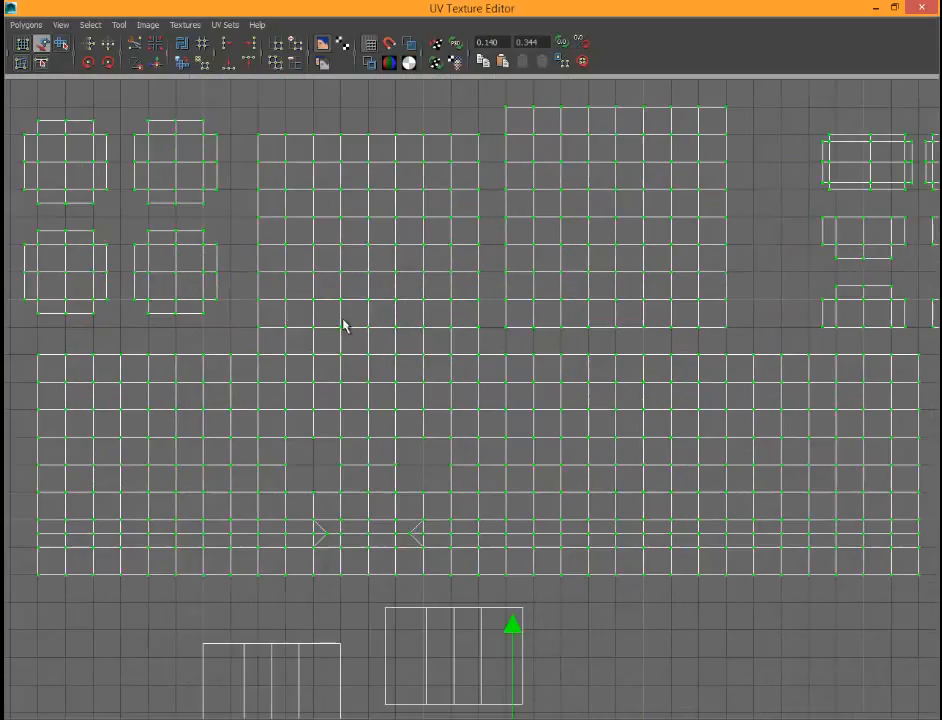
middle_click_drag(241, 297, 582, 519, "alt")
scroll(440, 477, "up", 7)
scroll(455, 445, "up", 10)
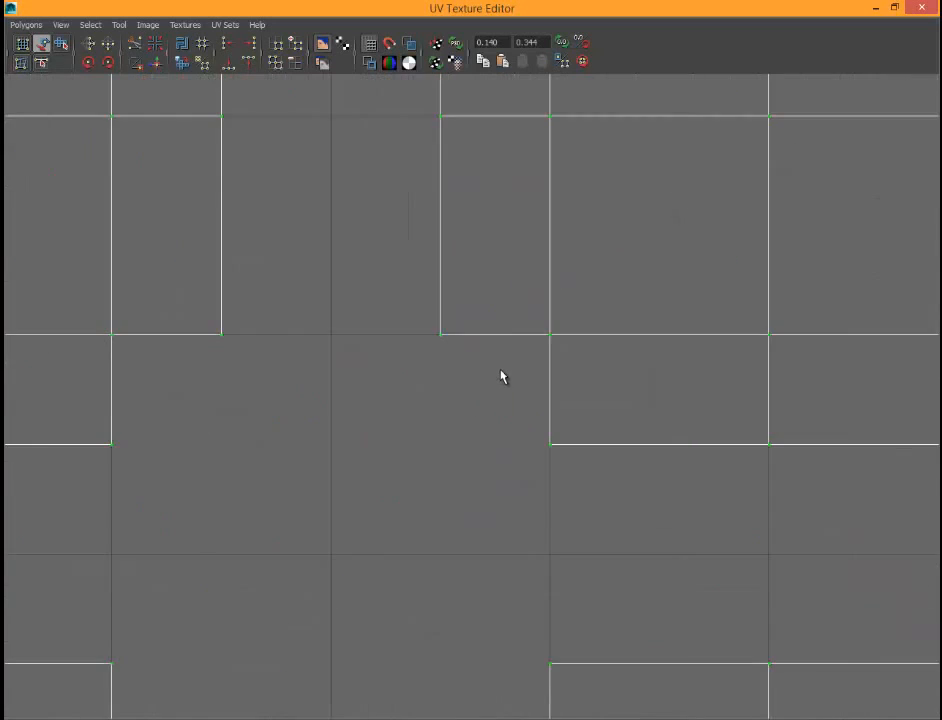
scroll(497, 304, "up", 1)
middle_click_drag(512, 494, 421, 627, "alt")
scroll(421, 627, "up", 1)
middle_click_drag(476, 530, 571, 366, "alt")
scroll(652, 368, "up", 2)
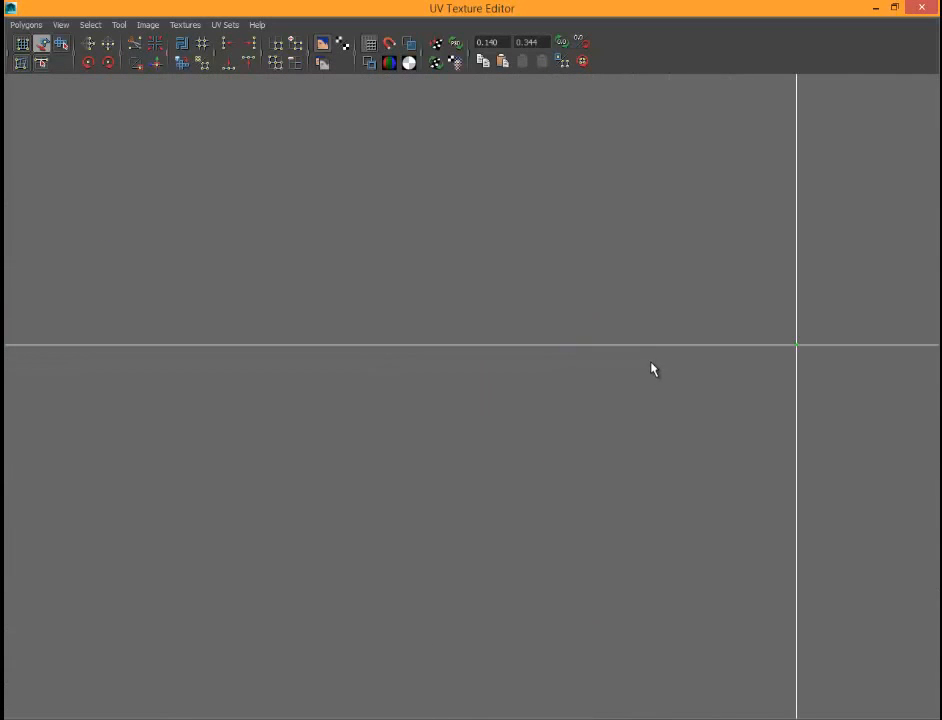
scroll(656, 357, "down", 6)
scroll(659, 365, "down", 7)
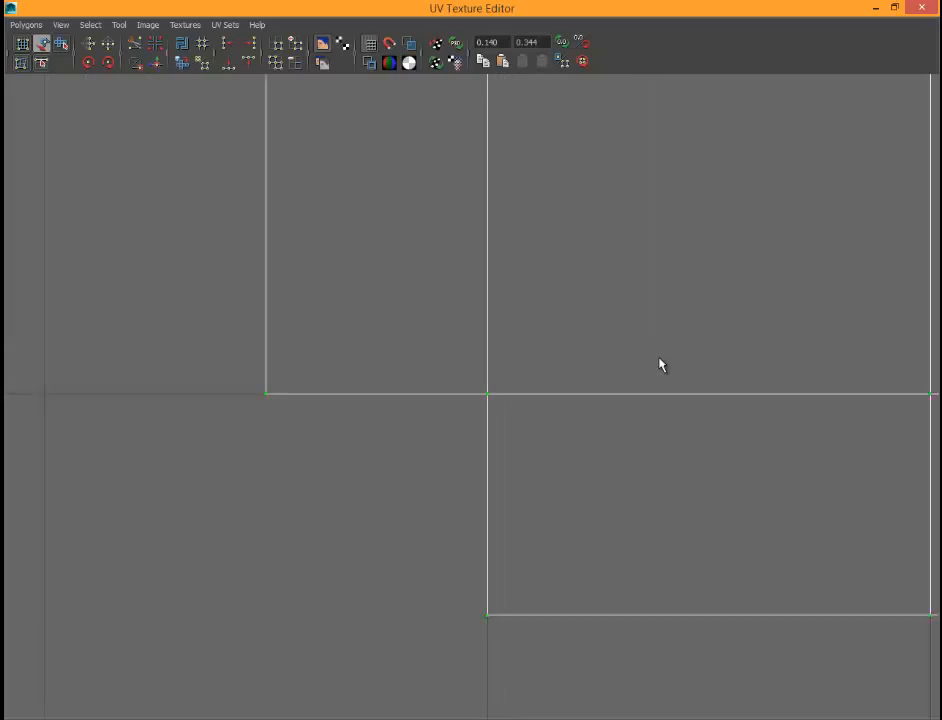
scroll(503, 363, "down", 2)
scroll(502, 366, "down", 8)
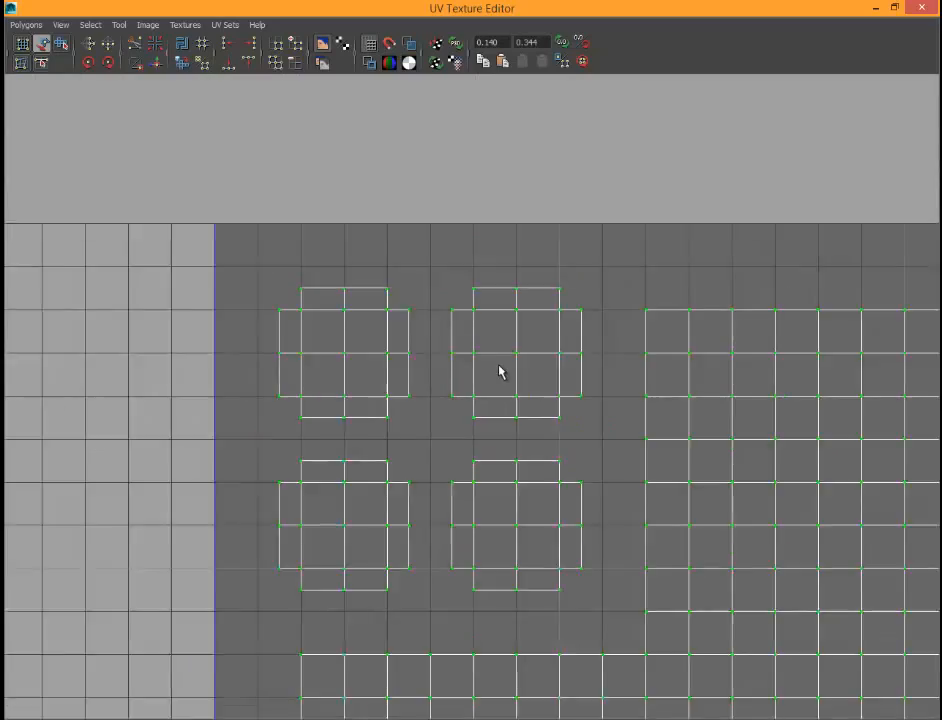
middle_click_drag(538, 627, 450, 329, "alt")
middle_click_drag(492, 597, 498, 500, "alt")
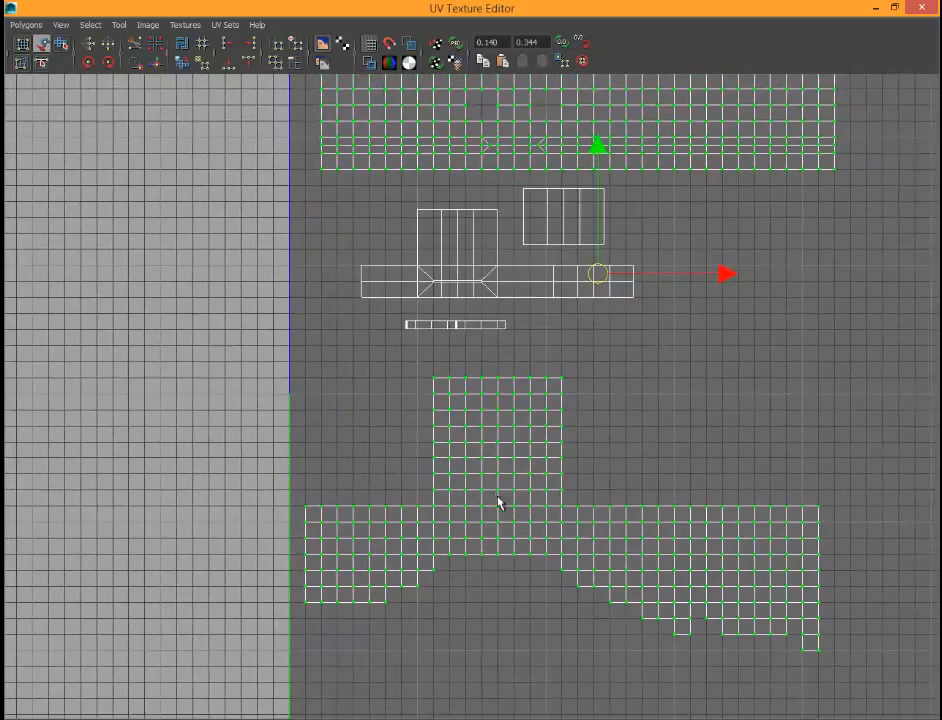
scroll(520, 540, "up", 10)
scroll(557, 442, "up", 2)
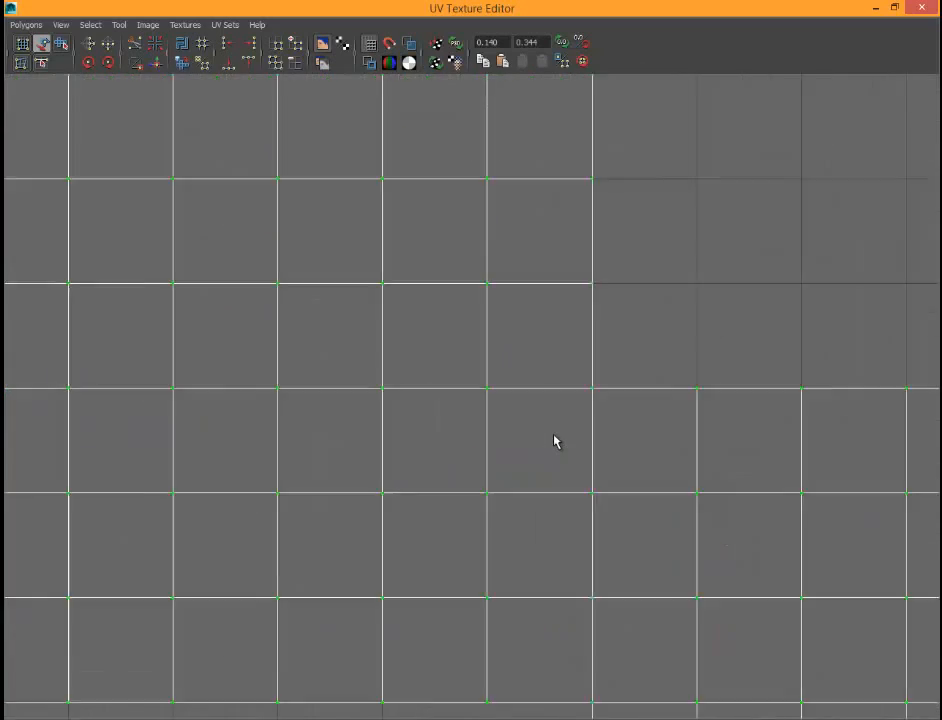
scroll(515, 349, "down", 8)
scroll(474, 253, "down", 3)
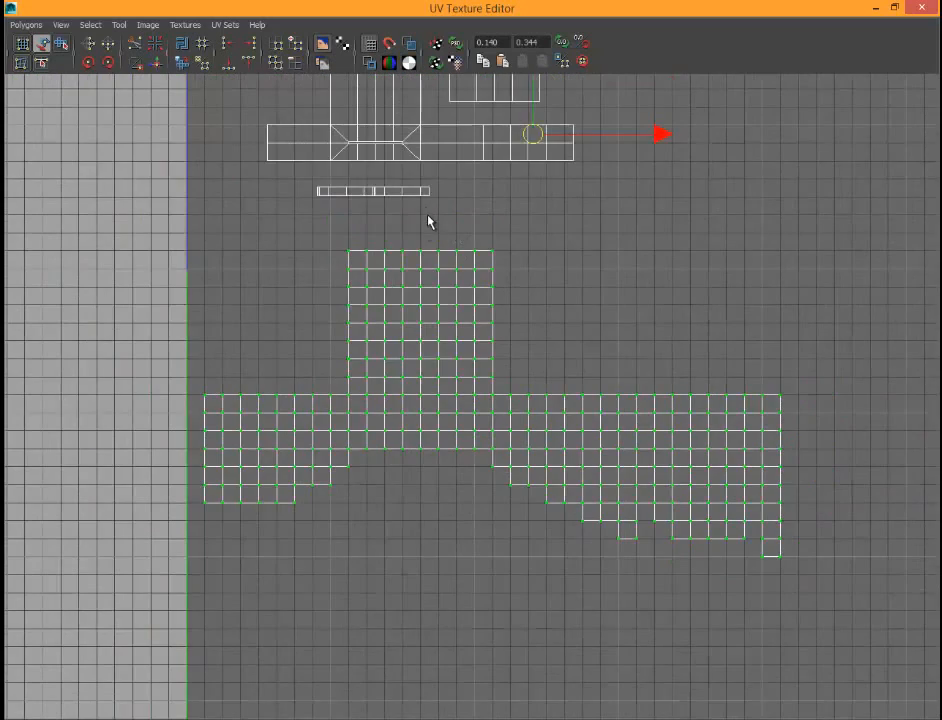
Step: Snap the thin strip shell to the pixel border with Grid UVs, using 256 for both Grid U and Grid V
middle_click_drag(429, 221, 555, 508, "alt")
left_click(513, 469)
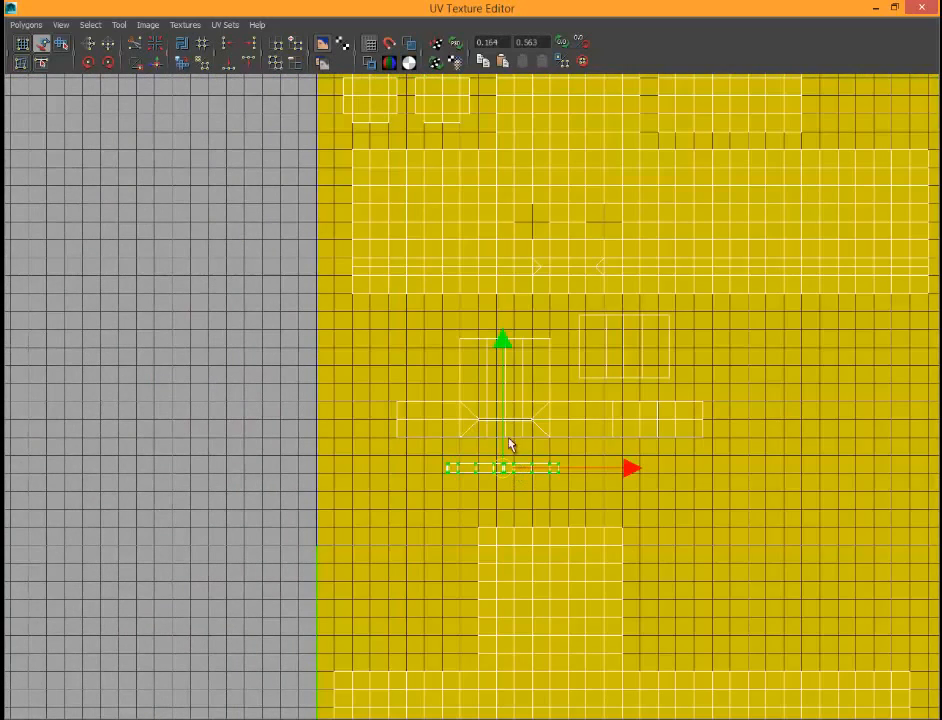
left_click(26, 24)
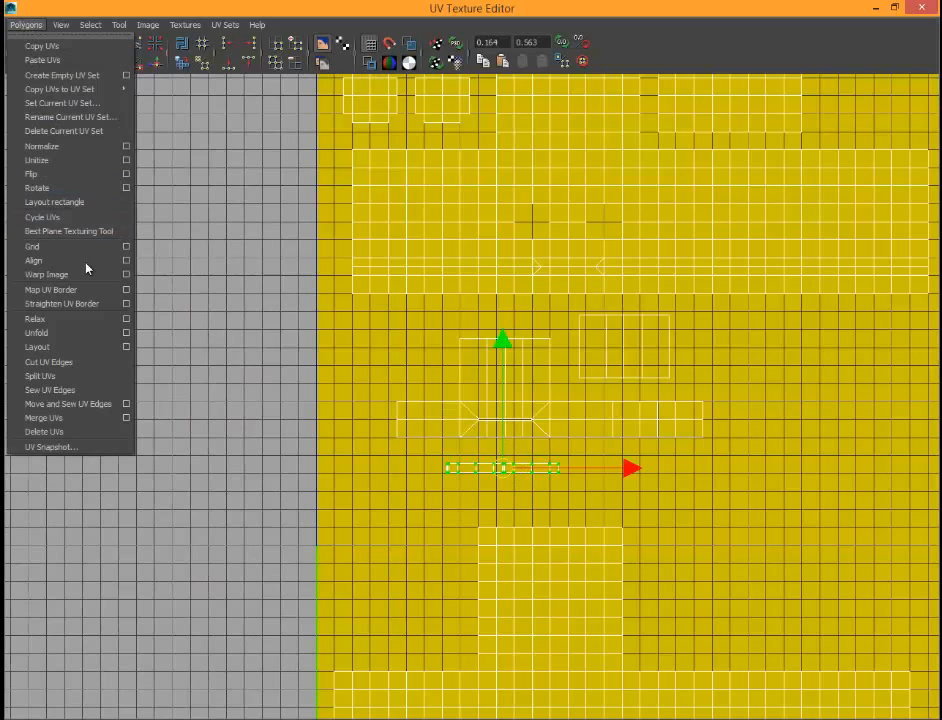
left_click(126, 246)
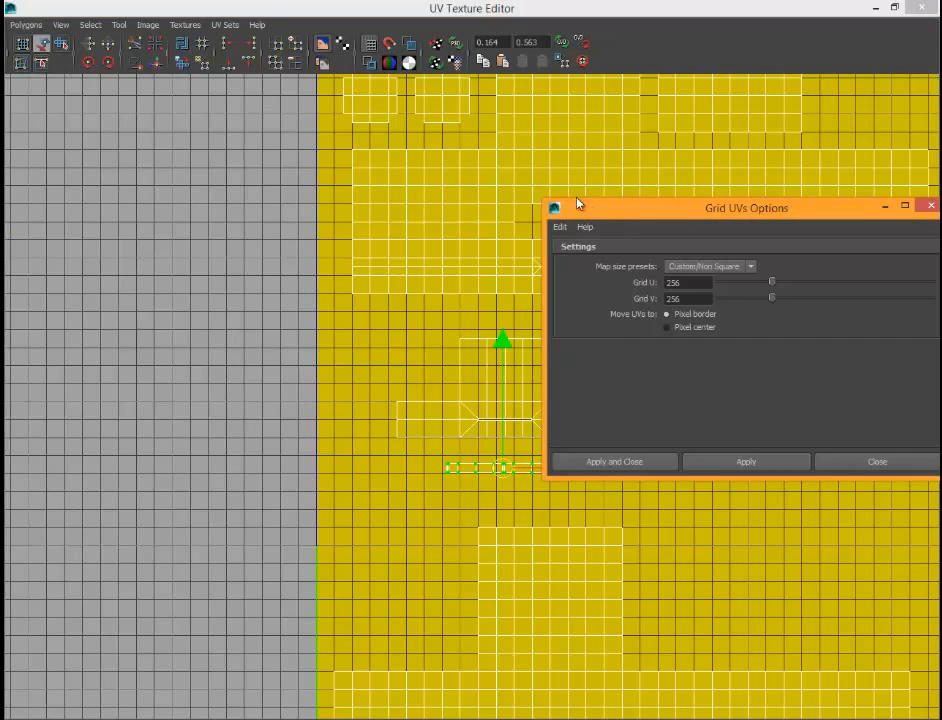
left_click_drag(577, 204, 72, 31)
left_click(248, 288)
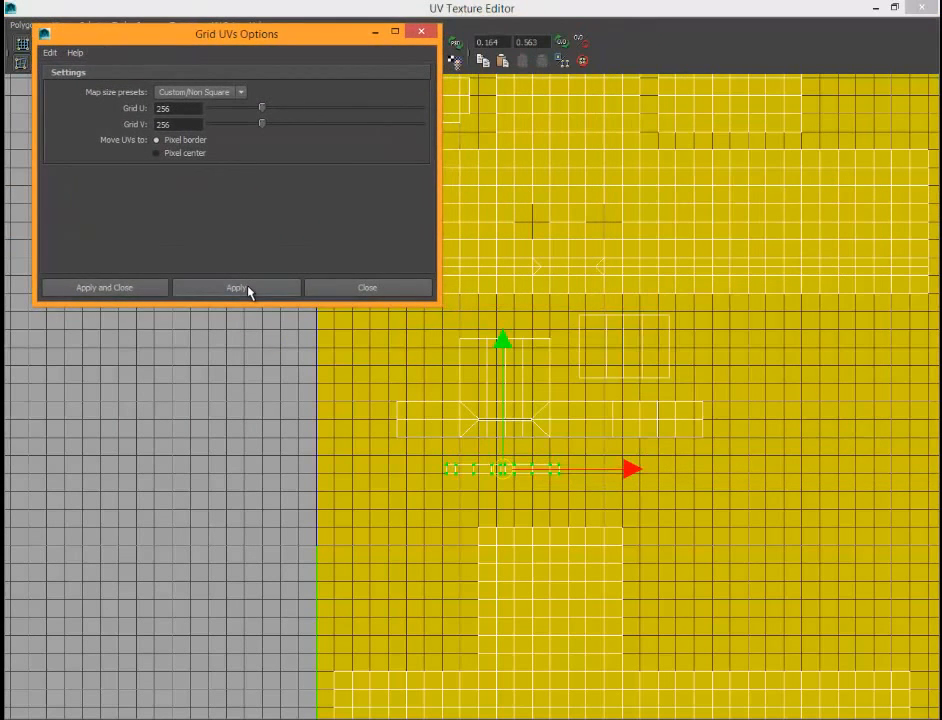
Step: Snap the long middle shell with the upright block to the pixel grid with Grid UVs
left_click(540, 404)
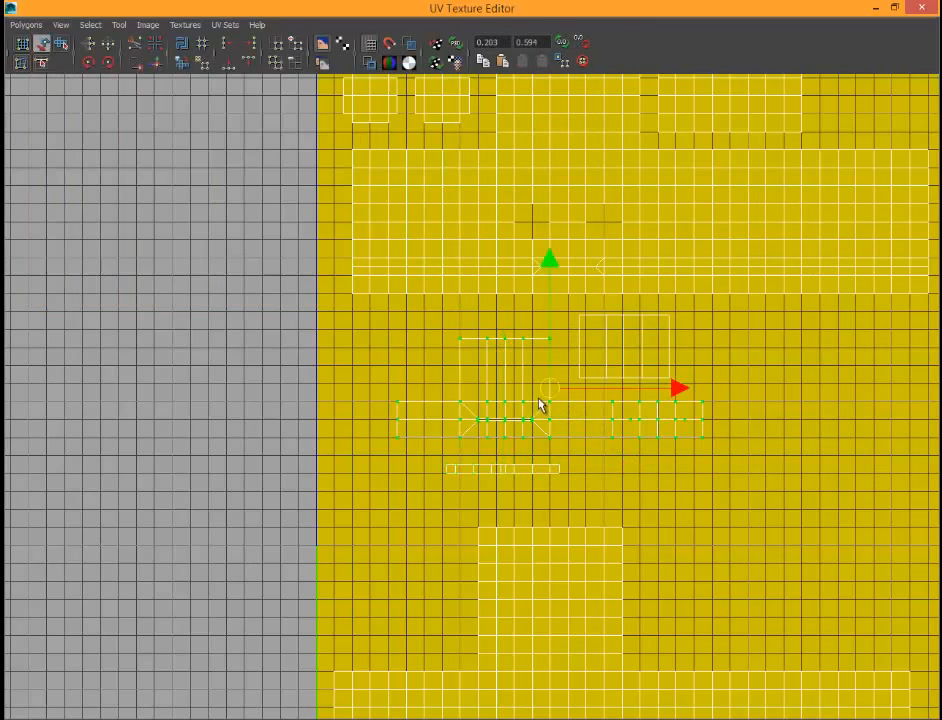
left_click(25, 24)
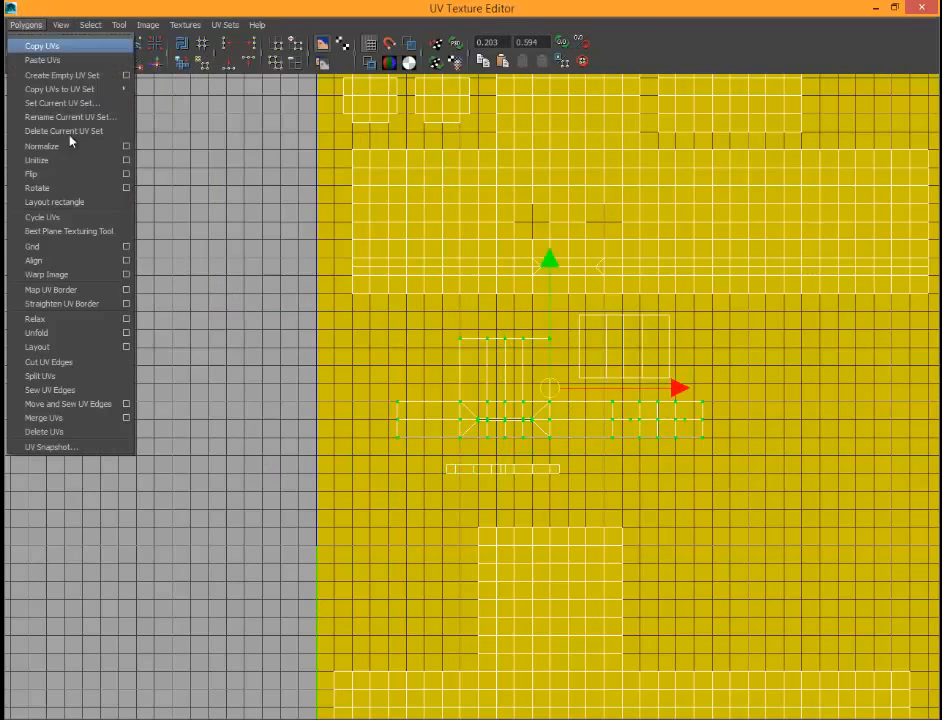
left_click(128, 248)
left_click_drag(270, 44, 0, 430)
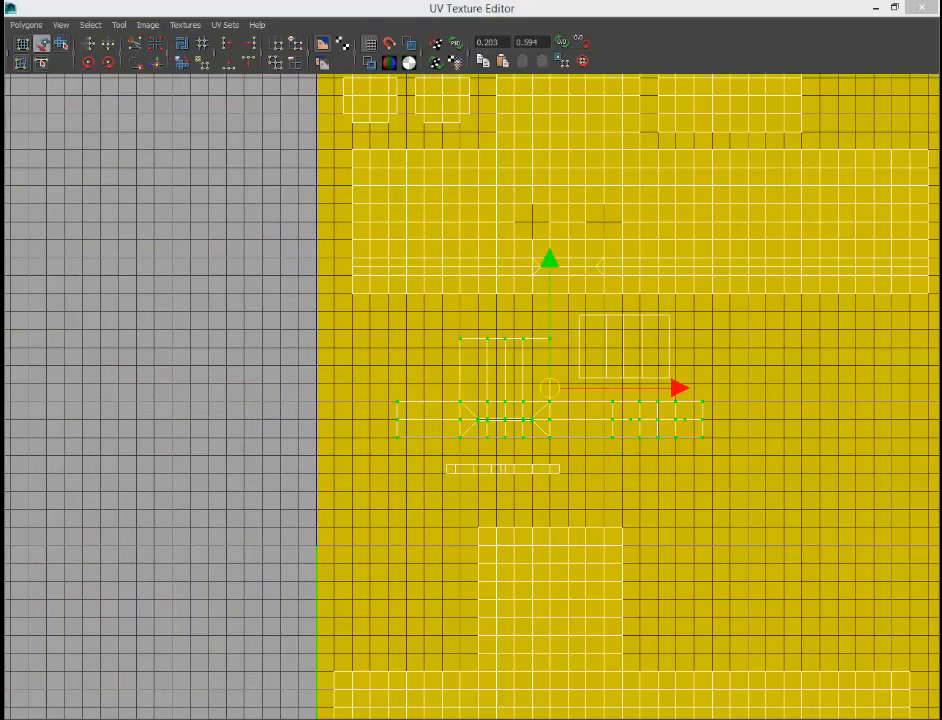
Step: Move the small four-column shell slightly down and left to line it up with the grid beside the middle shell
left_click(631, 349)
left_click_drag(624, 347, 615, 352)
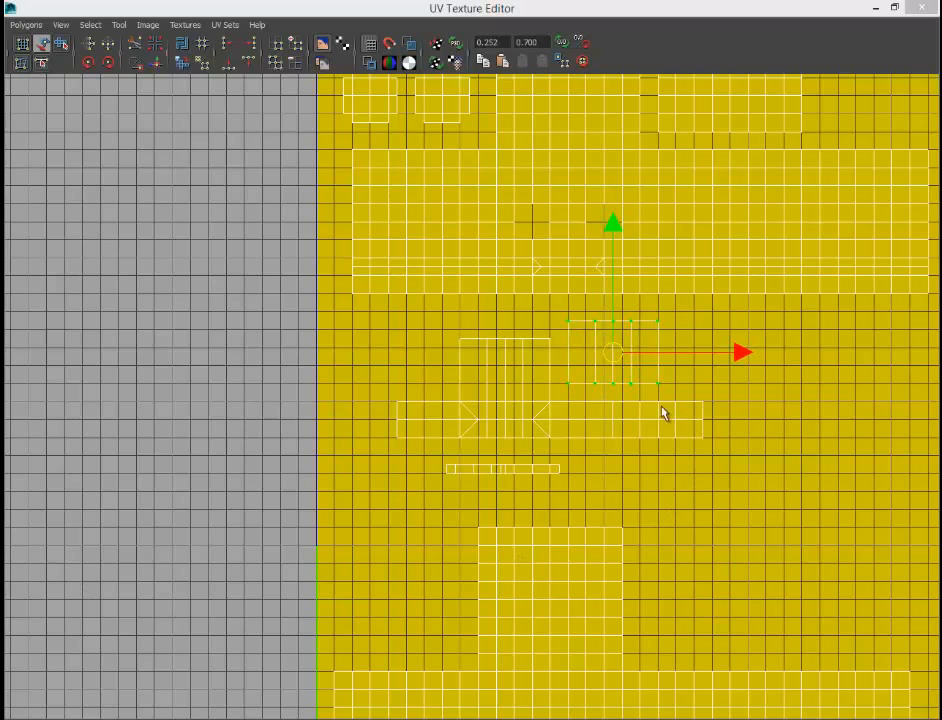
scroll(490, 404, "up", 1)
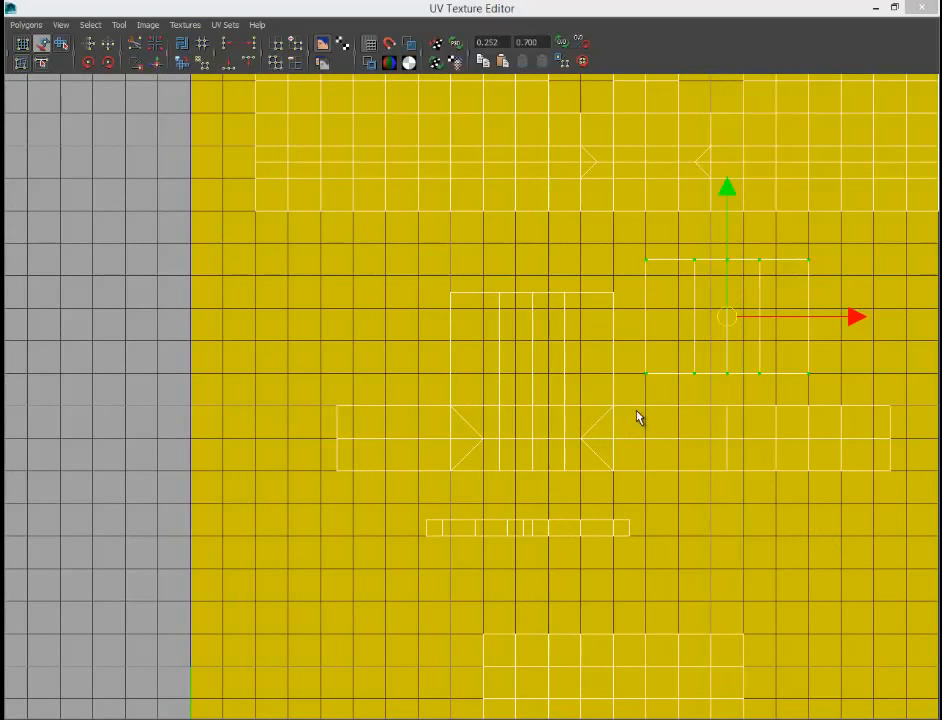
Step: Move the long middle shell with the upright block about half a grid cell left to align its inner columns with the grid
scroll(486, 484, "up", 1)
scroll(519, 458, "up", 1)
scroll(465, 492, "up", 1)
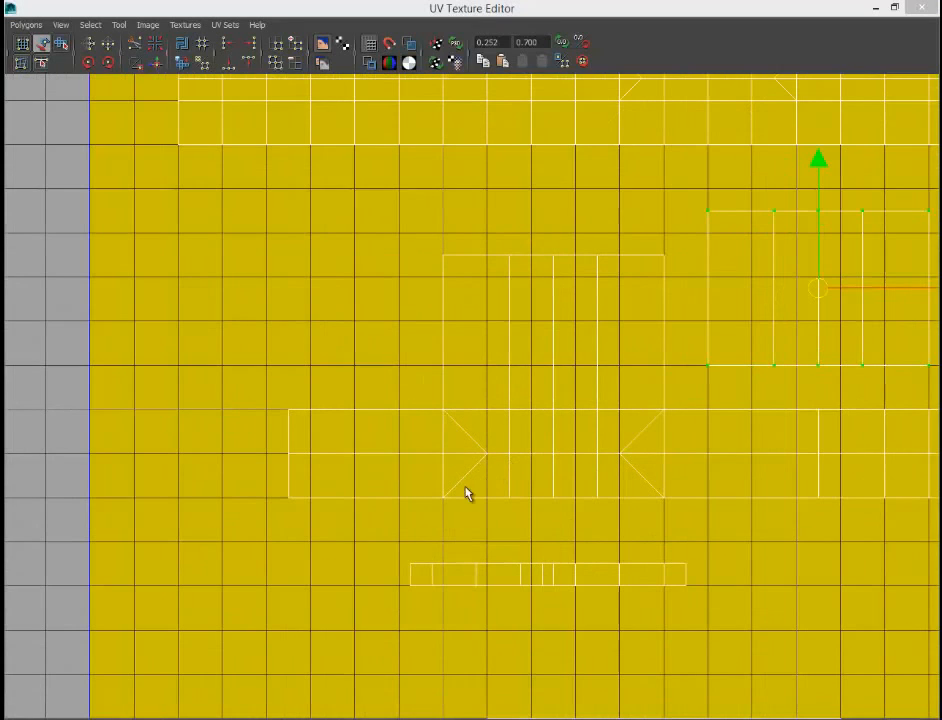
scroll(851, 427, "down", 2)
scroll(851, 427, "down", 2)
scroll(847, 425, "down", 1)
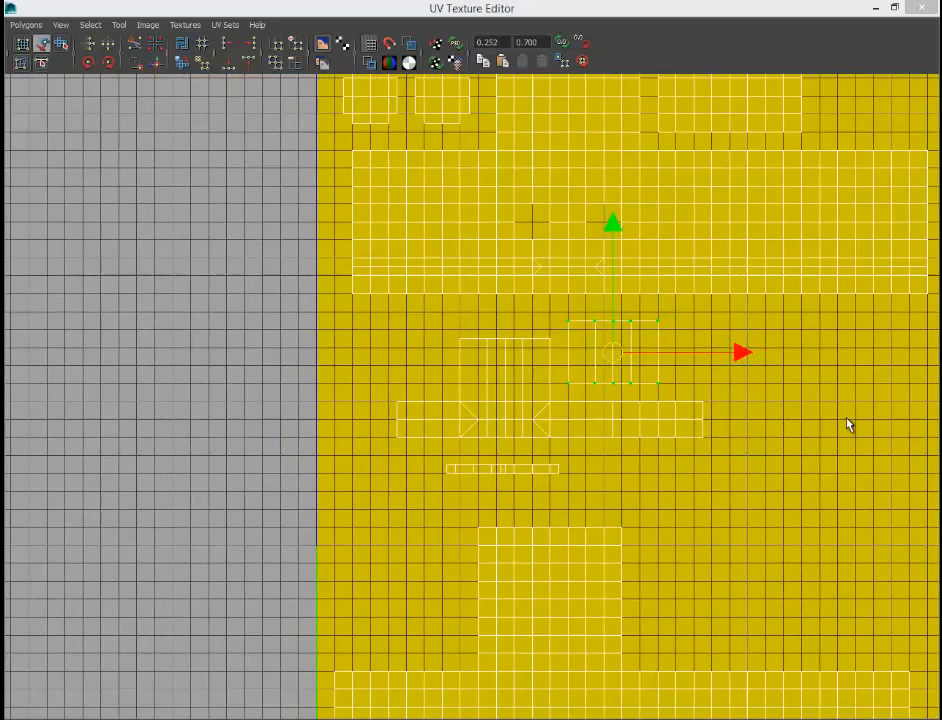
scroll(650, 418, "up", 2)
scroll(600, 440, "up", 2)
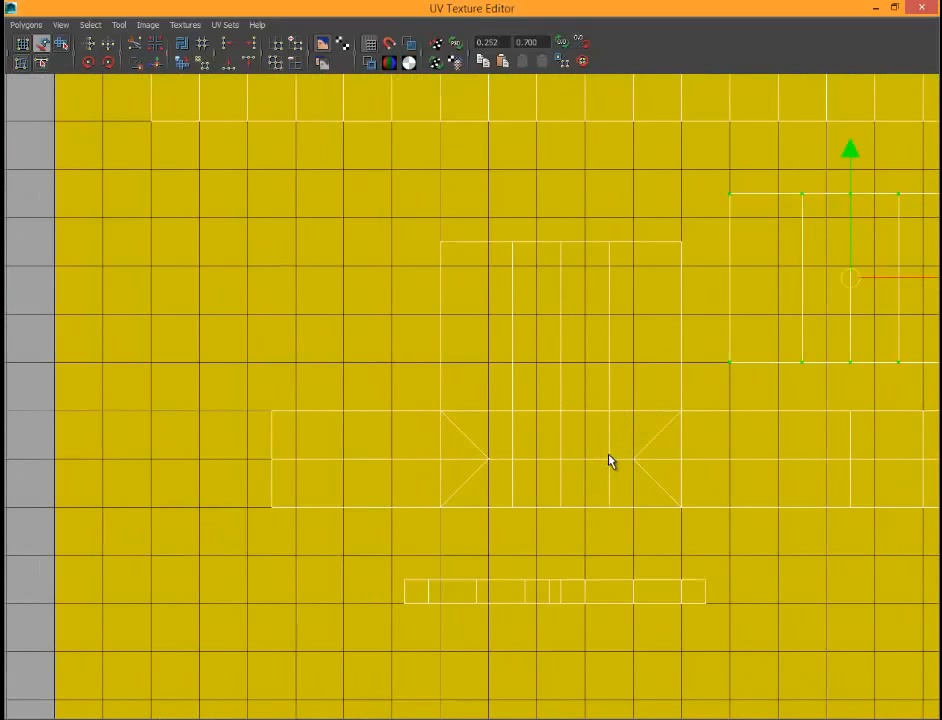
left_click(613, 461)
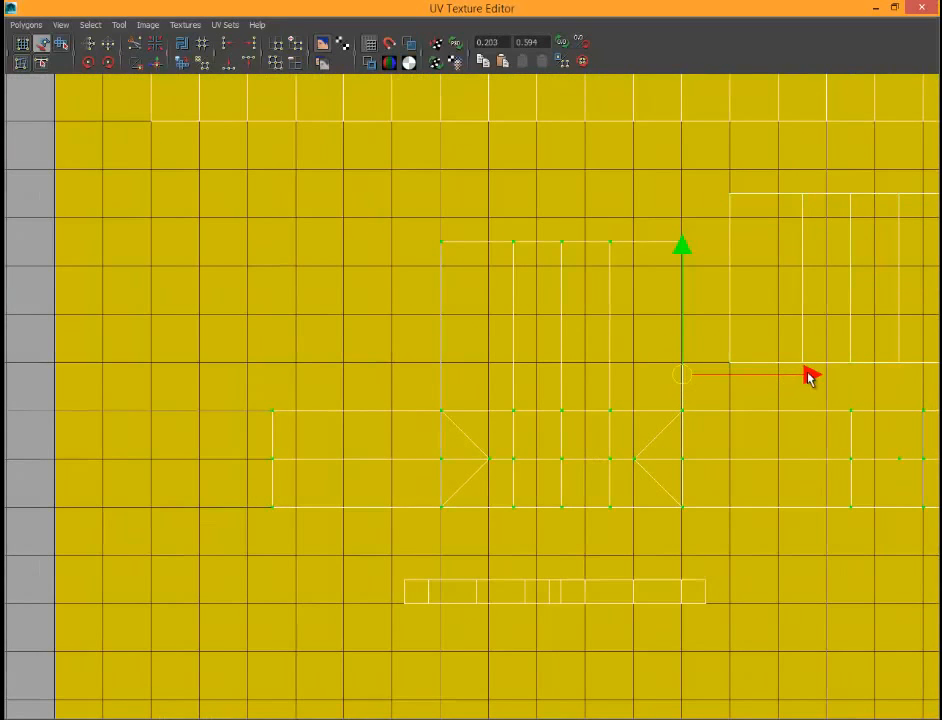
left_click_drag(807, 374, 850, 378)
key("ctrl+z")
middle_click_drag(822, 375, 731, 388, "alt")
left_click_drag(711, 381, 692, 385)
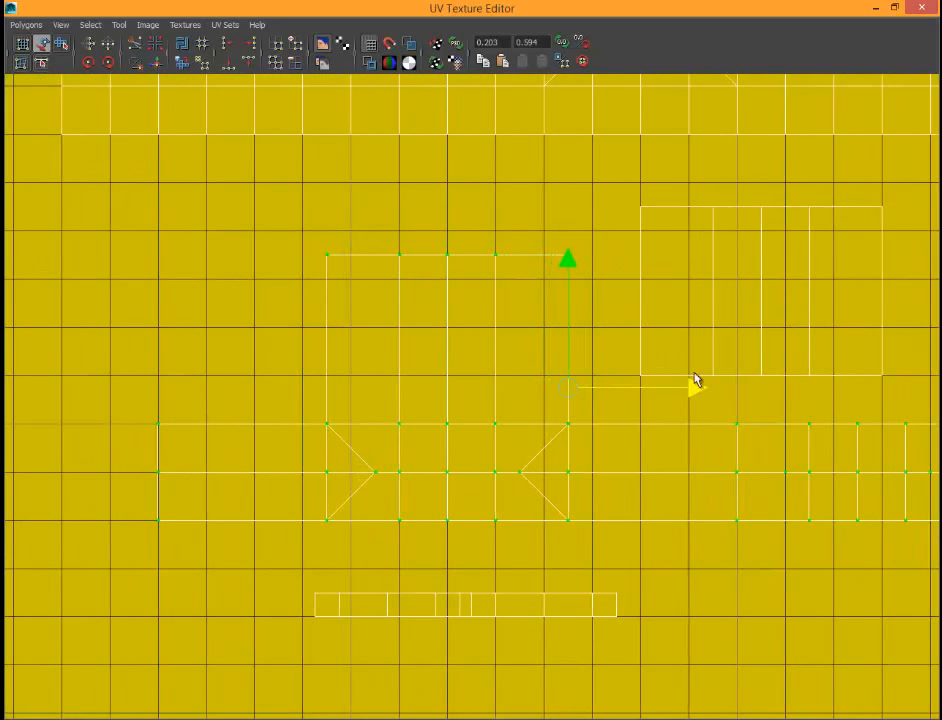
Step: Move the thin strip shell about half a grid cell up and a quarter cell left
left_click(771, 308)
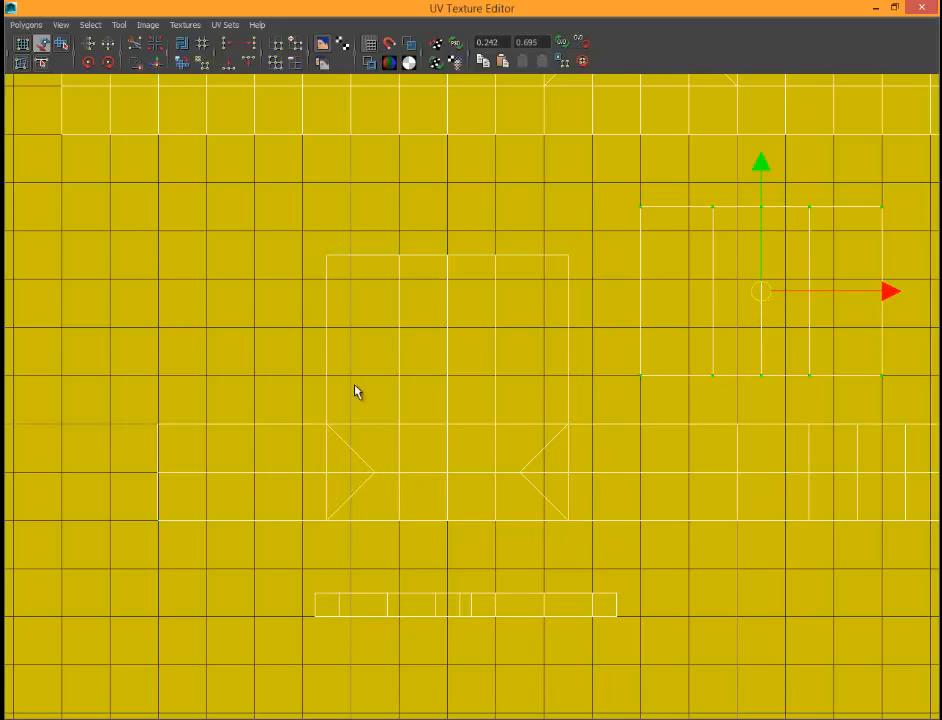
left_click(599, 385)
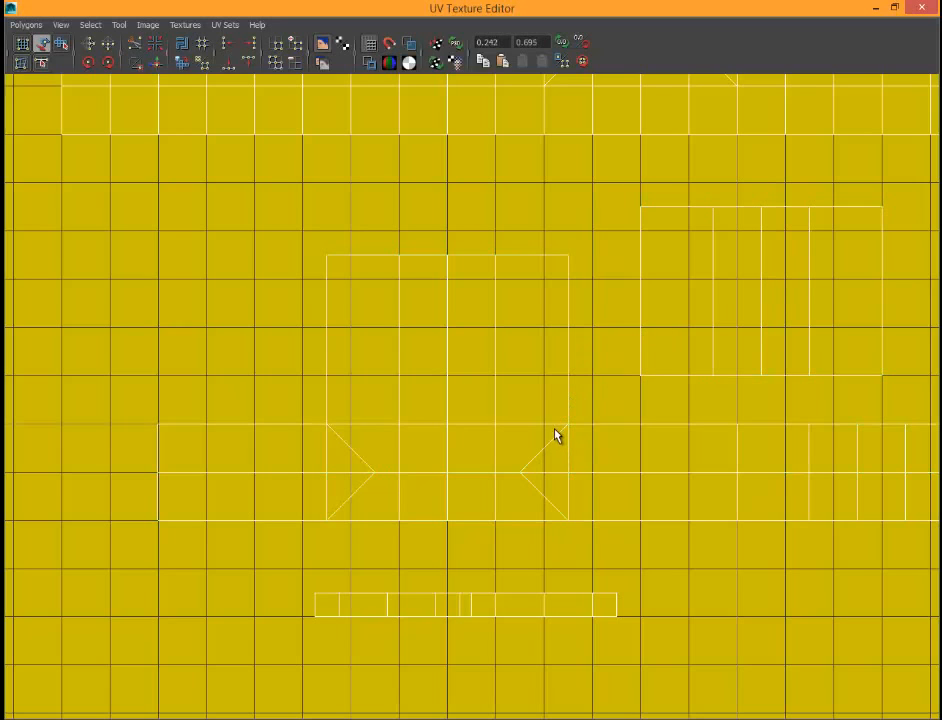
left_click_drag(557, 435, 377, 529)
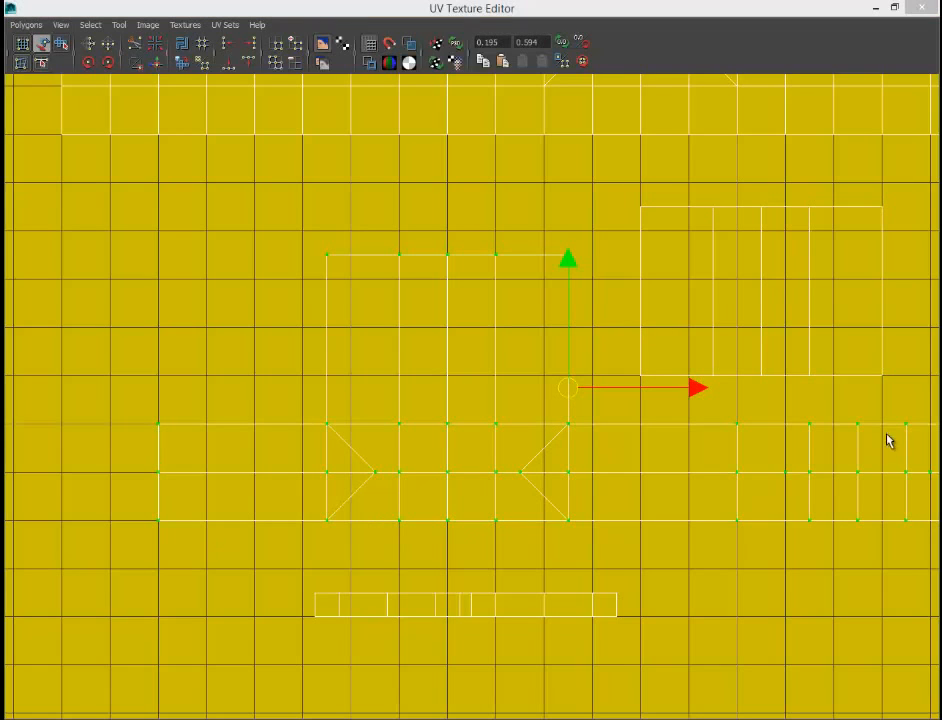
left_click(428, 604)
left_click_drag(462, 612, 451, 588)
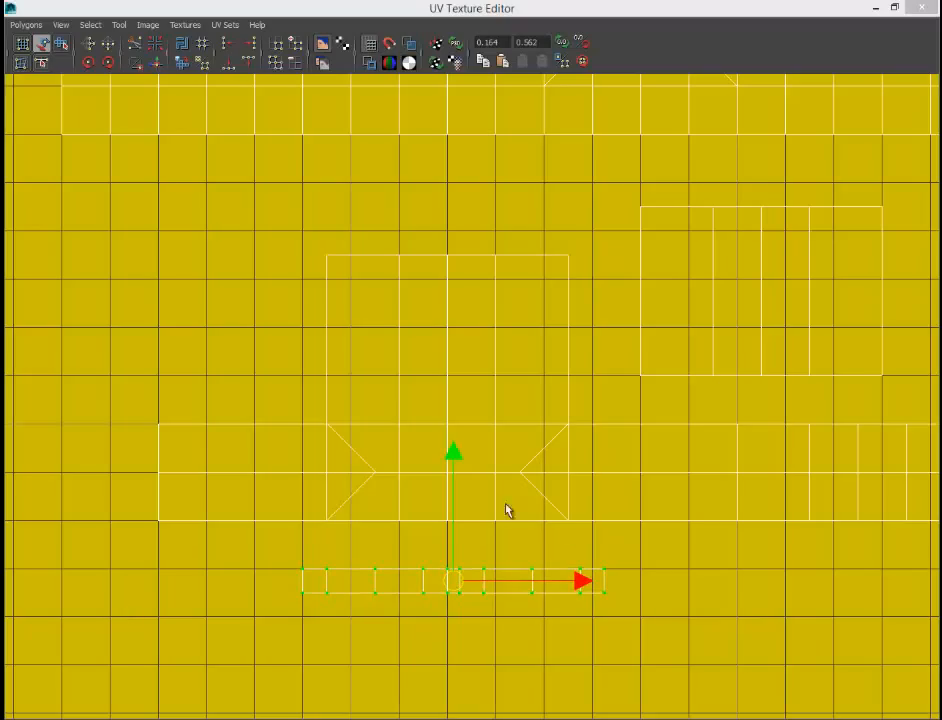
Step: Open the UV Snapshot settings for the finished layout and move the dialog clear of most of the shells
scroll(505, 510, "down", 8)
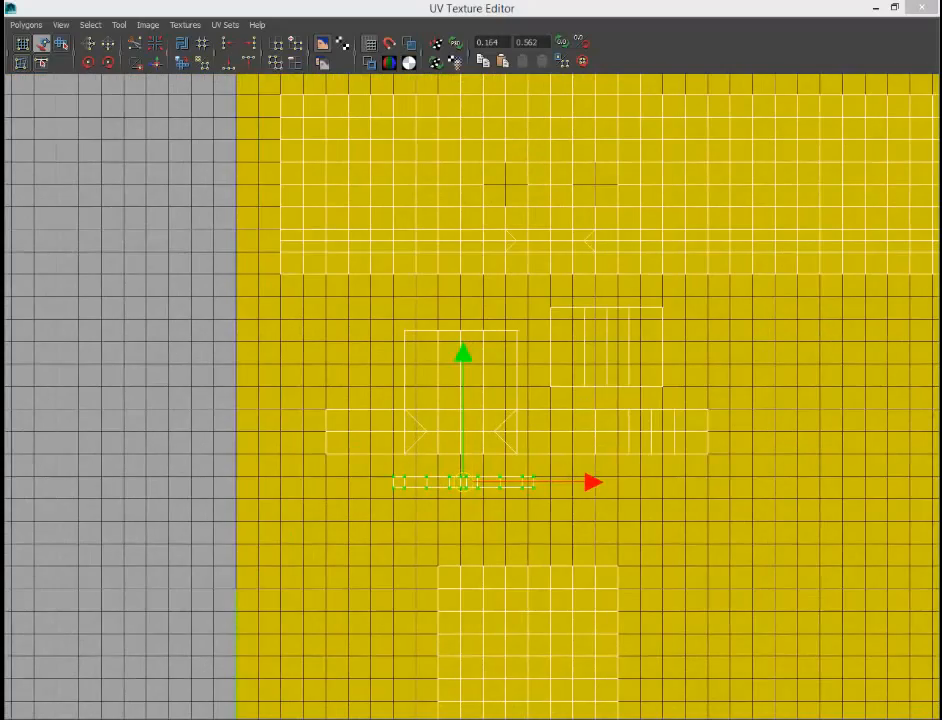
scroll(610, 455, "down", 5)
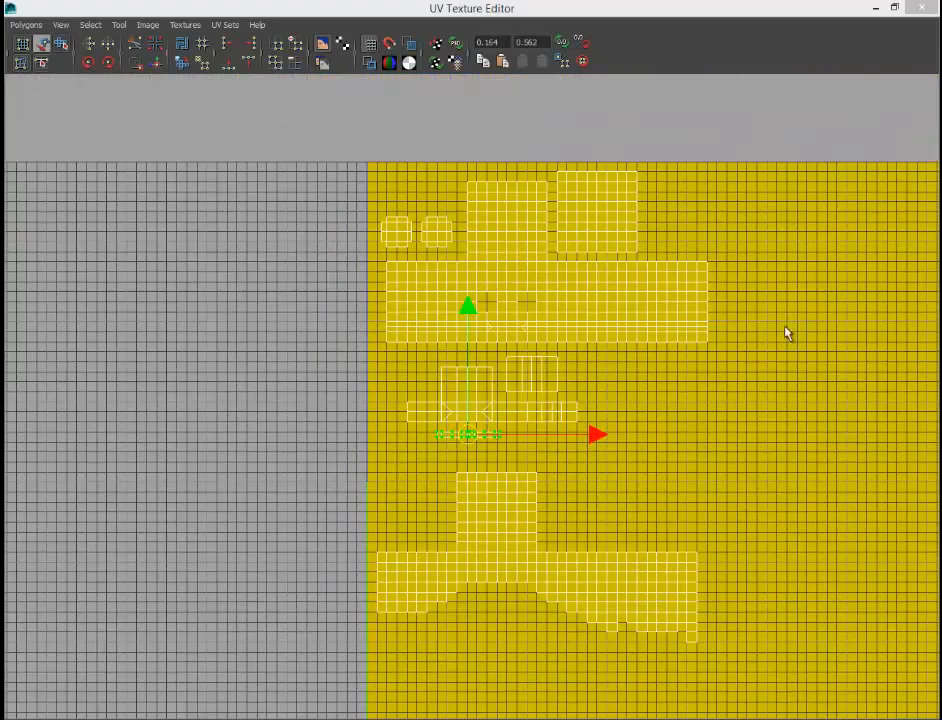
left_click(25, 25)
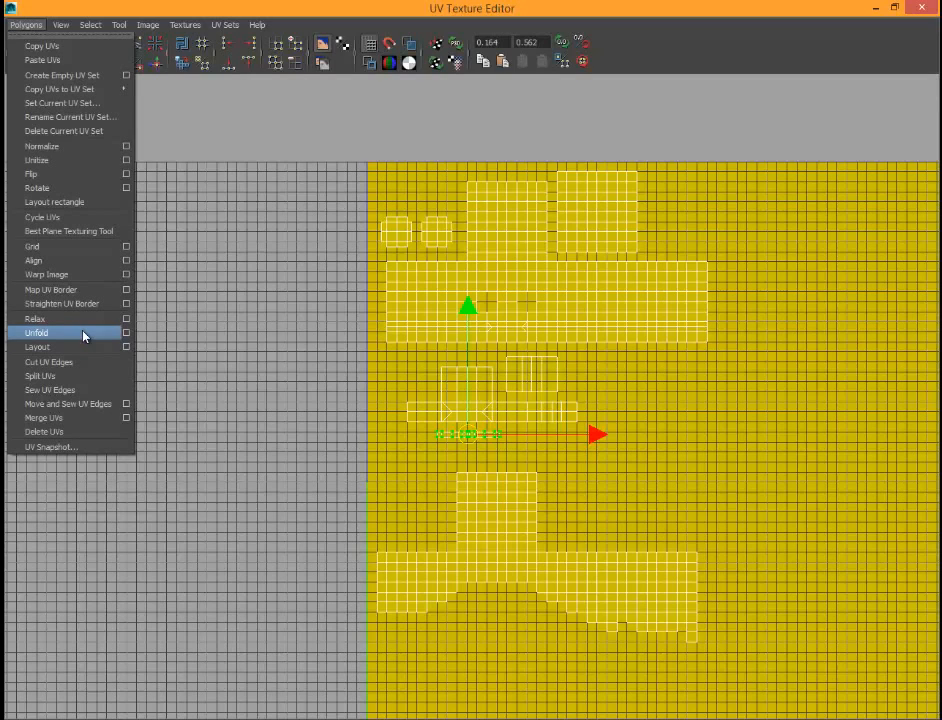
left_click(88, 448)
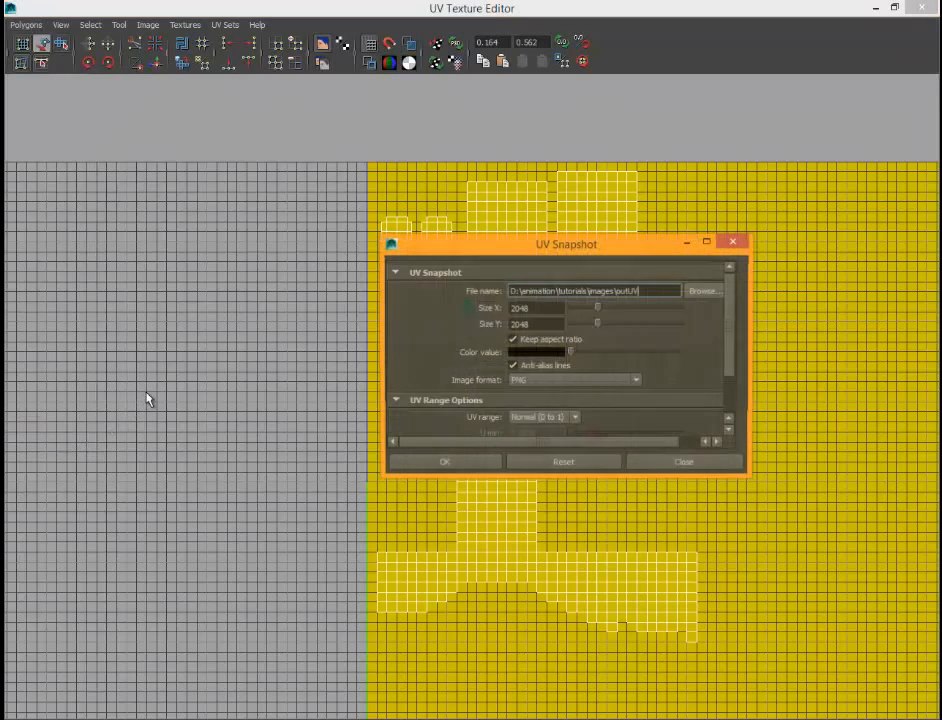
left_click_drag(460, 250, 257, 159)
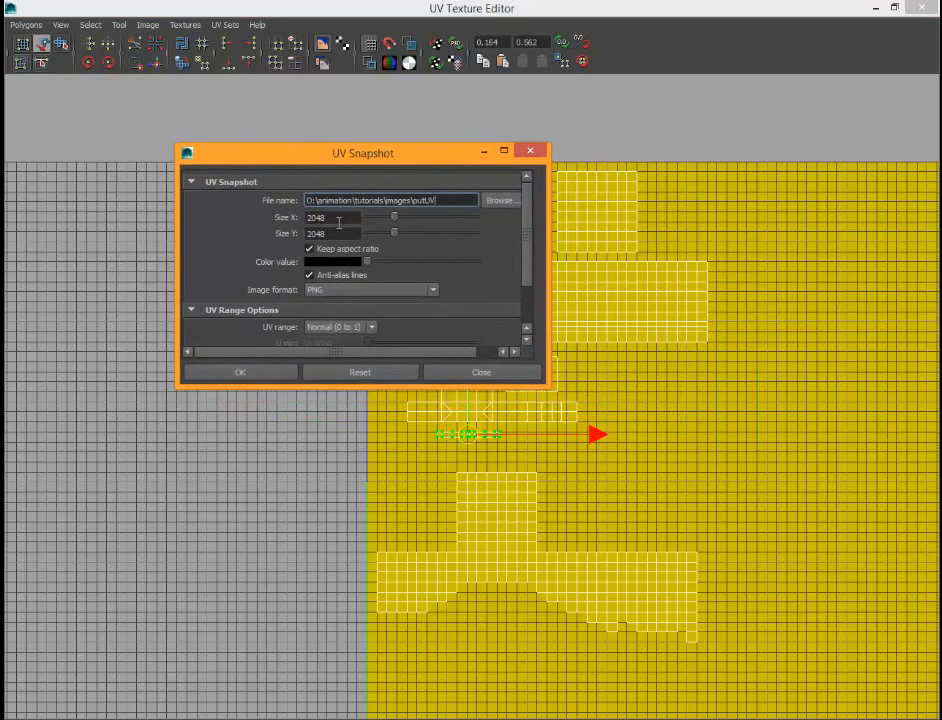
left_click(500, 201)
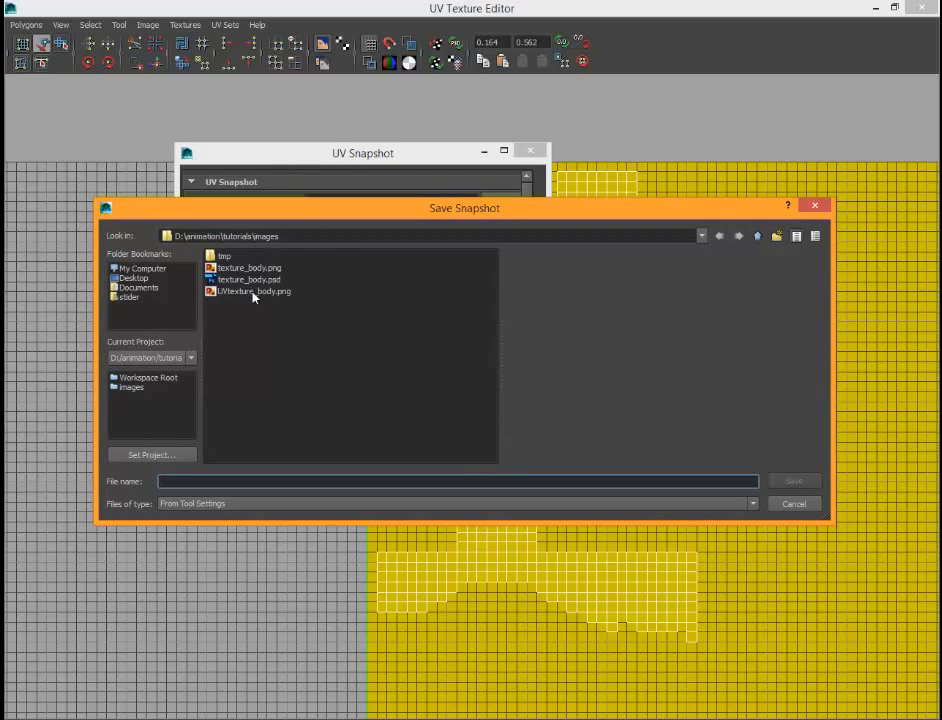
left_click(254, 291)
left_click(812, 504)
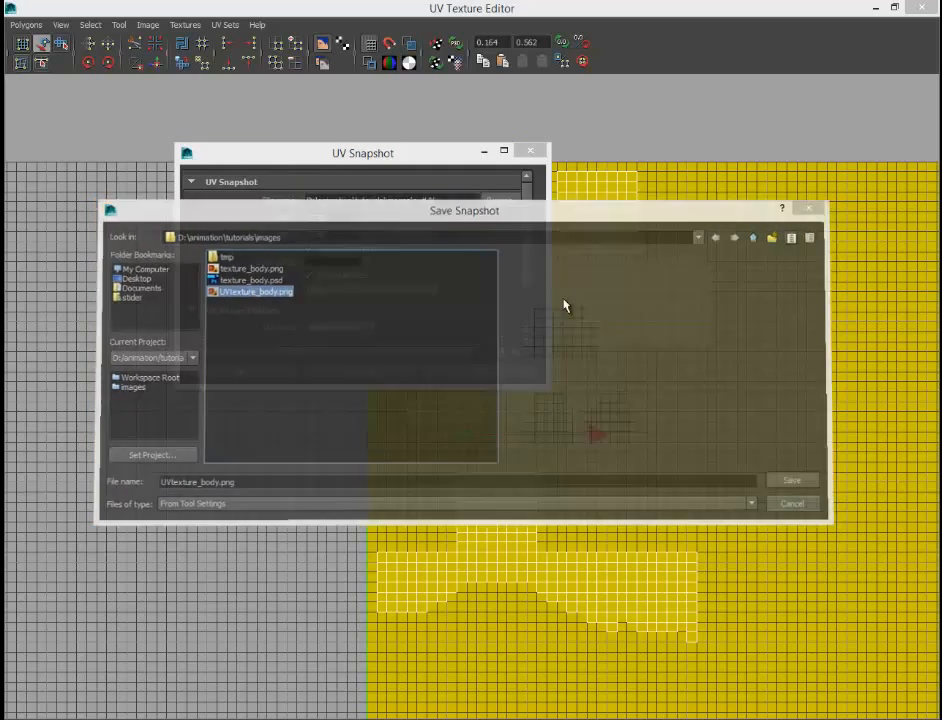
Step: Export the UV snapshot as a 2048 x 2048 PNG named outUV in D:\animation\tutorials\images
left_click(242, 372)
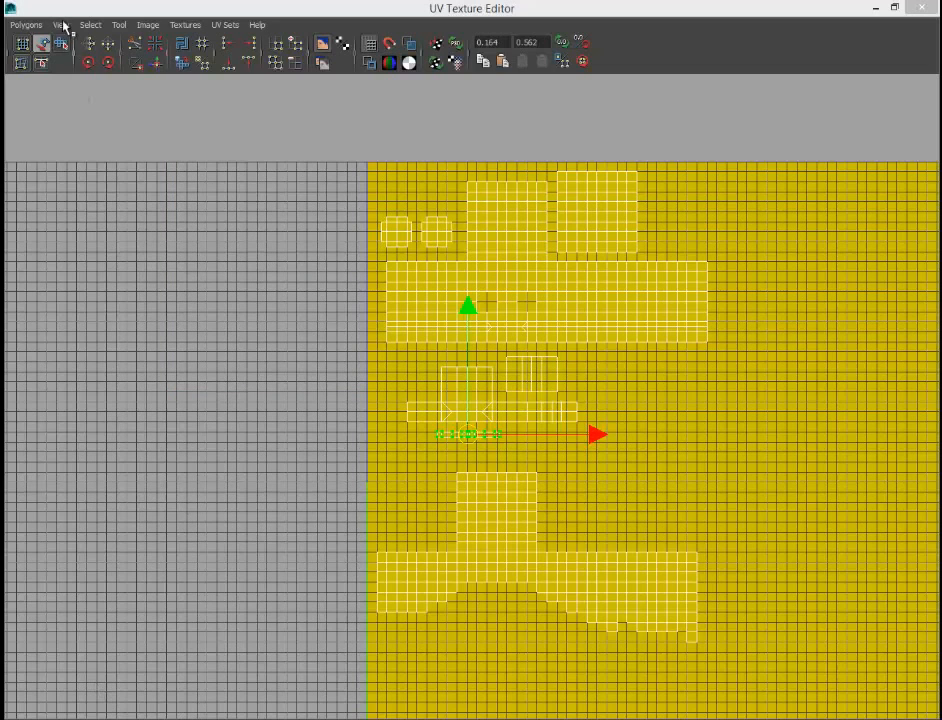
left_click(30, 24)
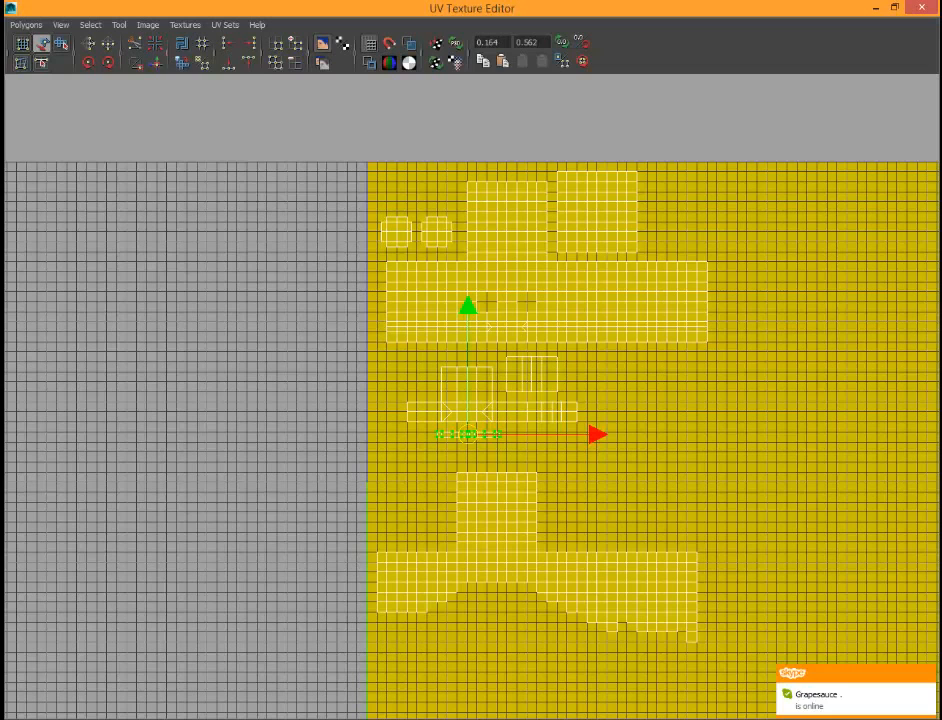
Step: Open the D:\animation\tutorials\images folder in File Explorer
left_click(100, 718)
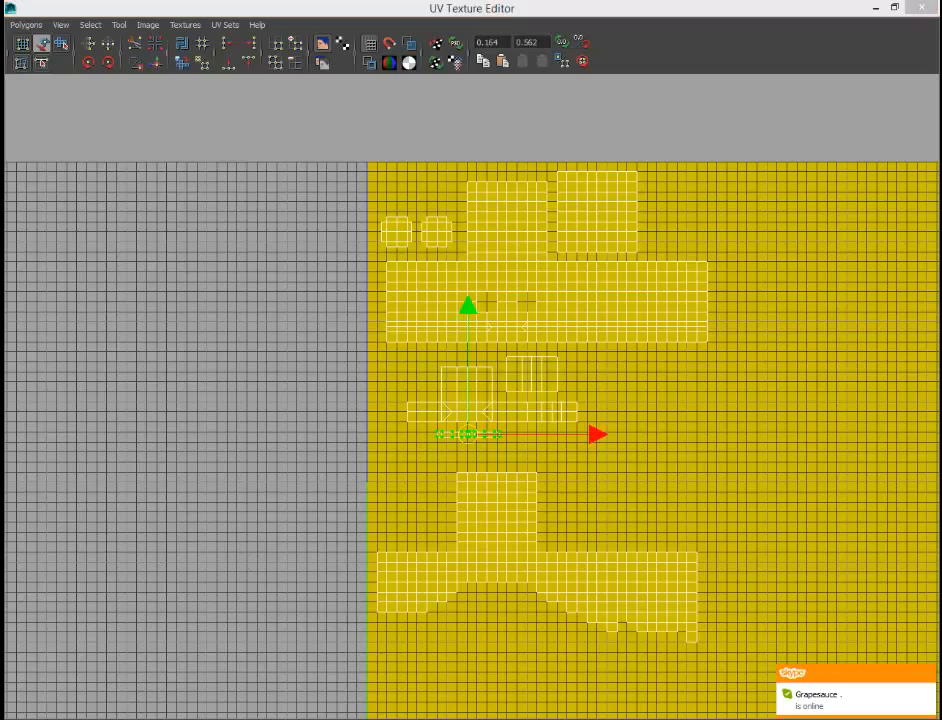
left_click(70, 481)
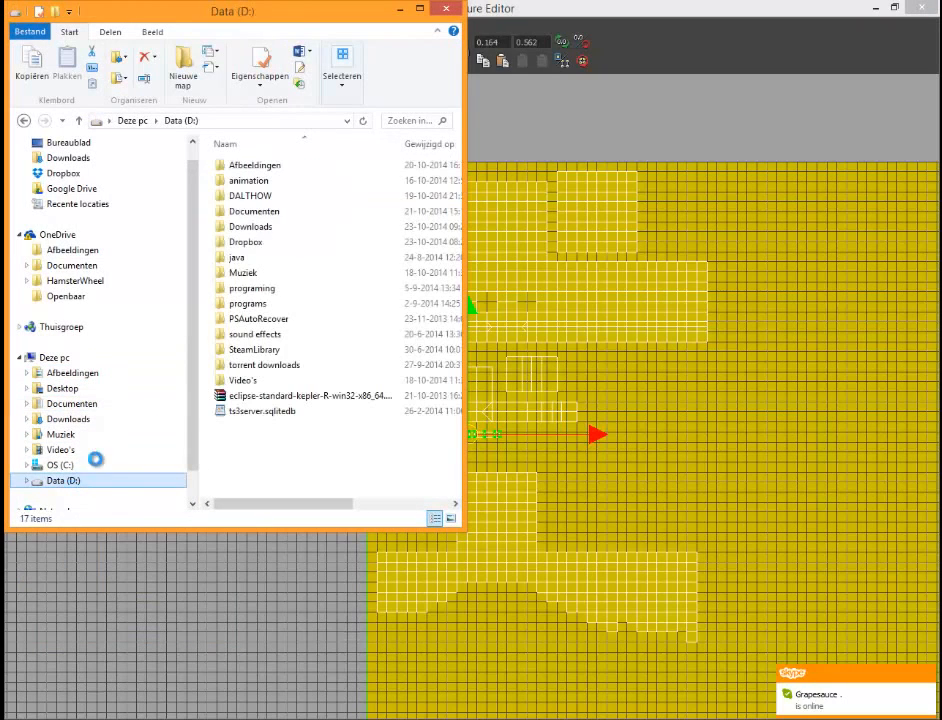
double_click(262, 182)
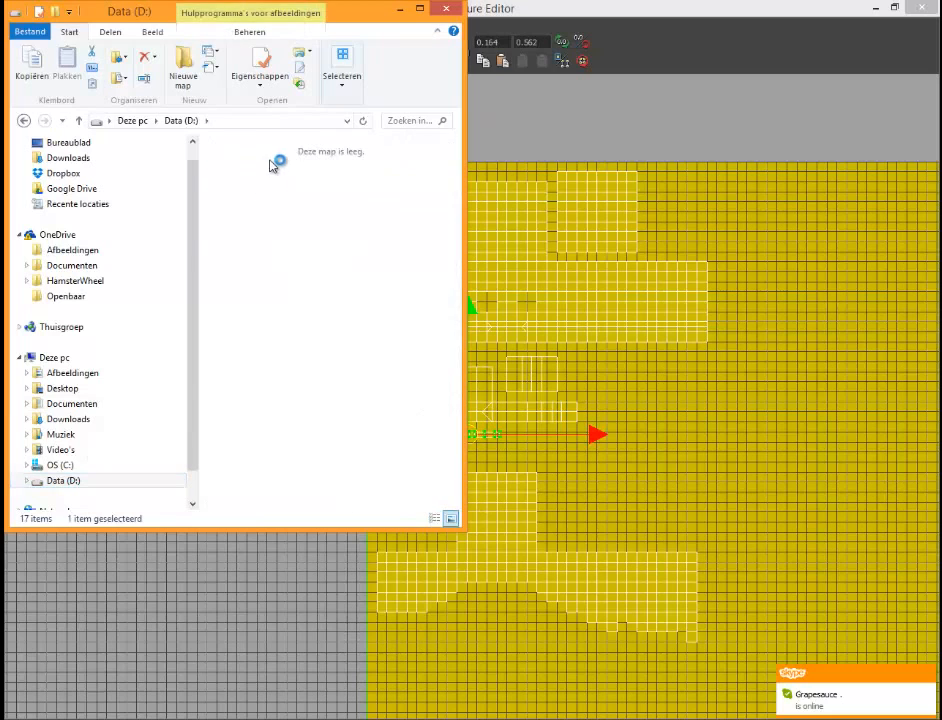
scroll(444, 429, "down", 1)
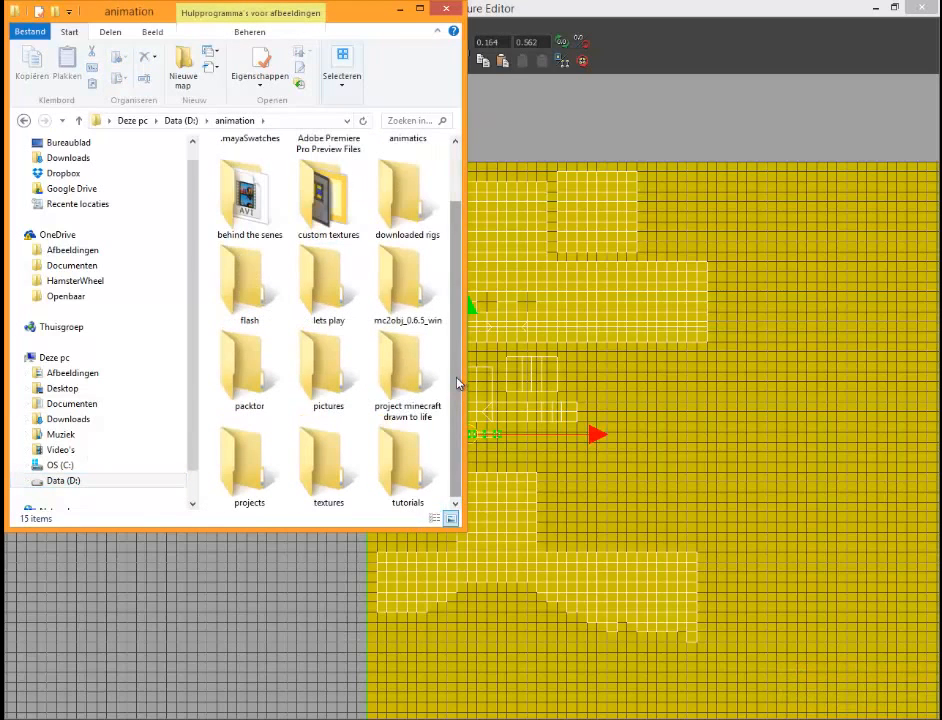
left_click(392, 458)
double_click(398, 457)
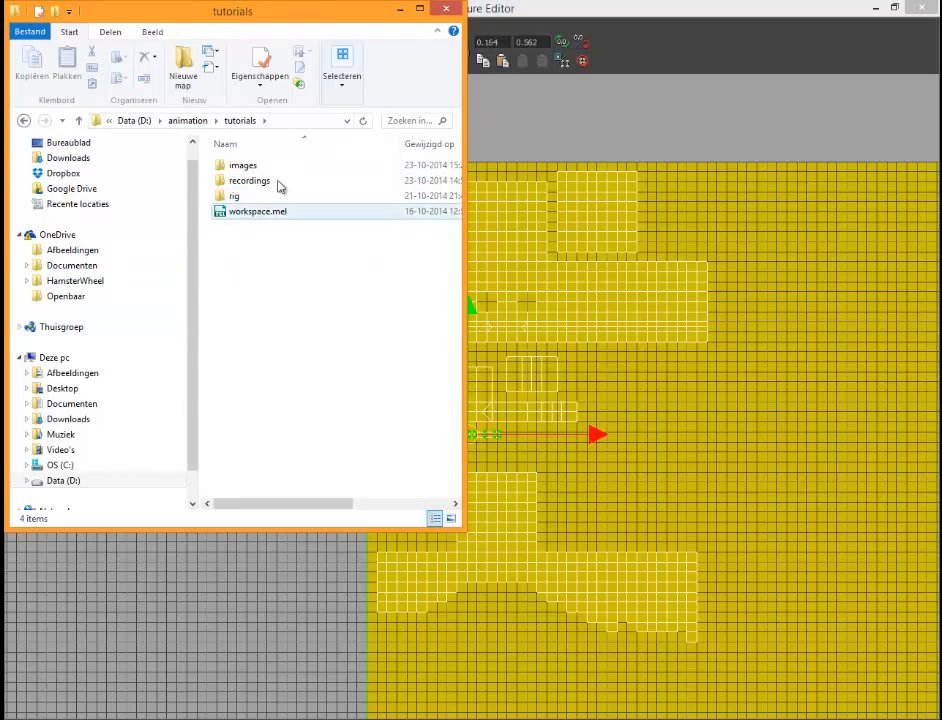
double_click(241, 196)
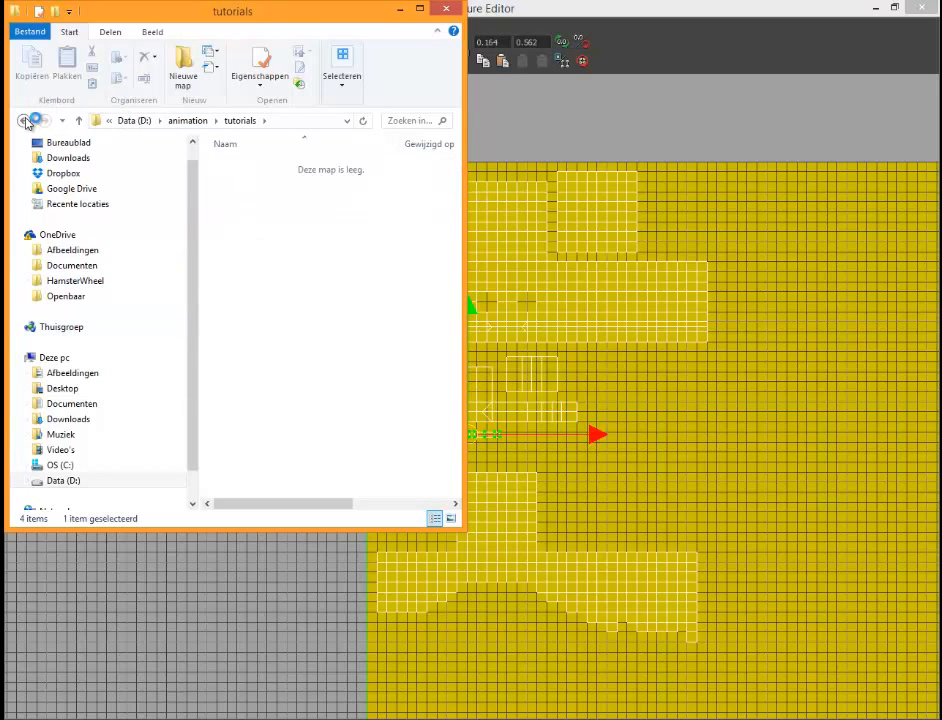
left_click(25, 119)
double_click(279, 179)
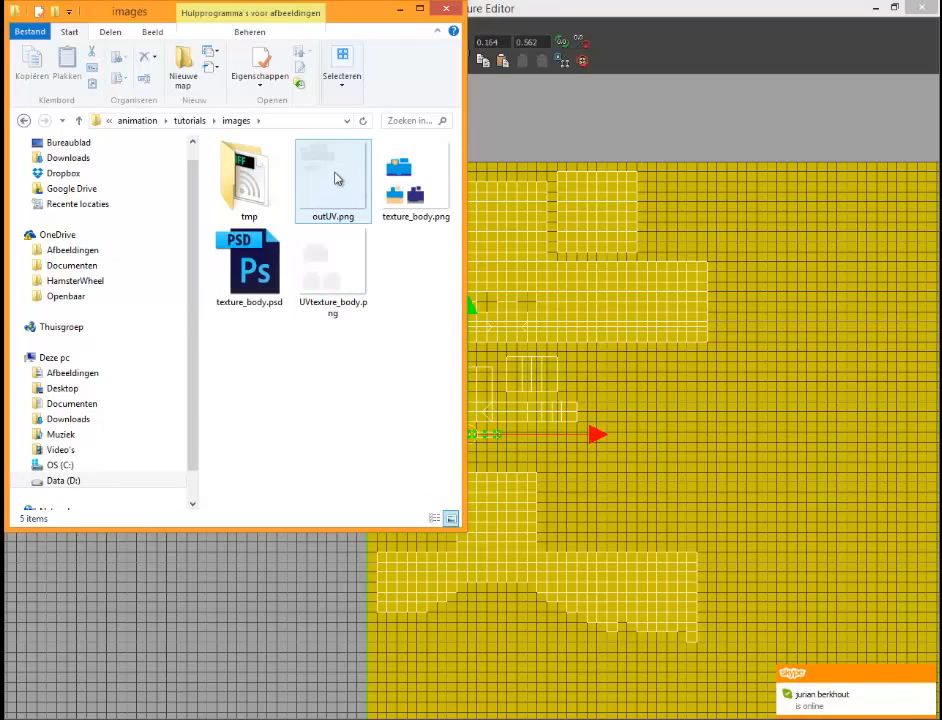
Step: Rename outUV.png as UVtexture_head.png
left_click(336, 213)
left_click(337, 216)
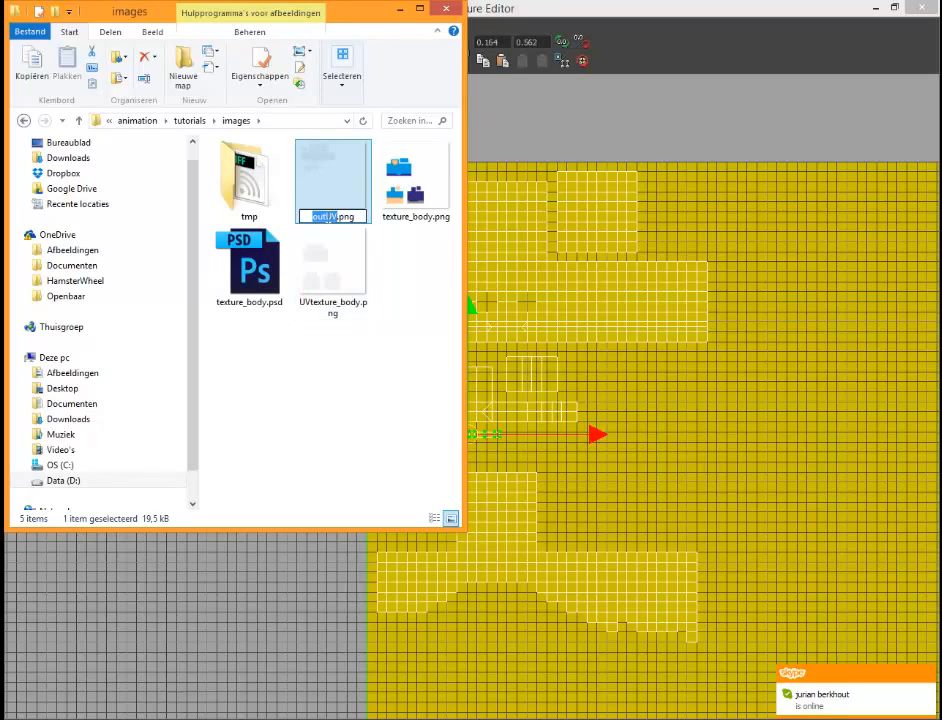
left_click_drag(326, 218, 198, 230)
key("BackSpace")
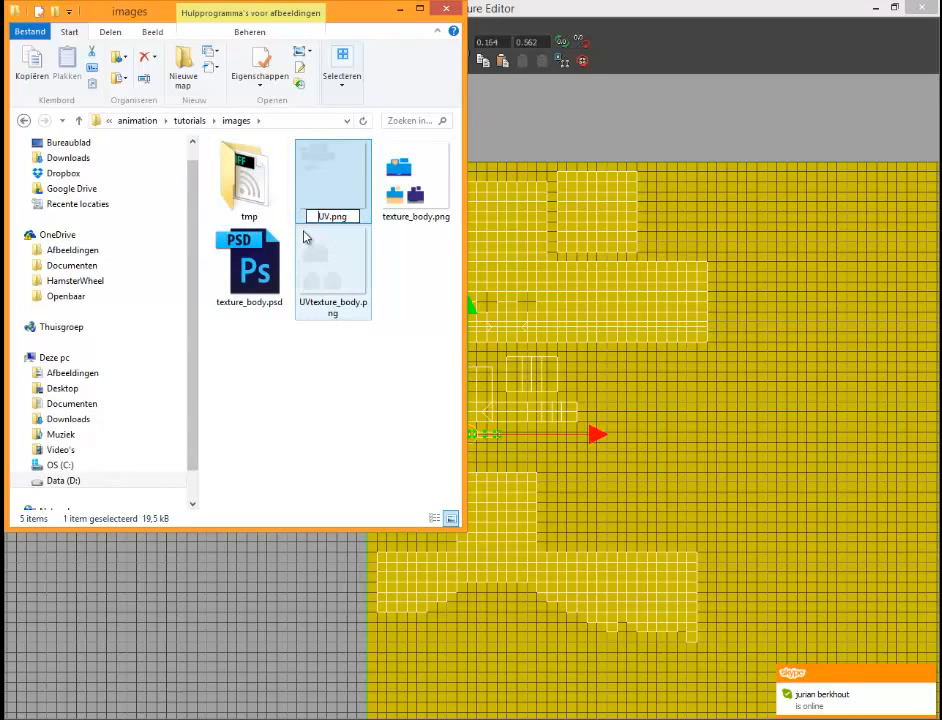
type("_")
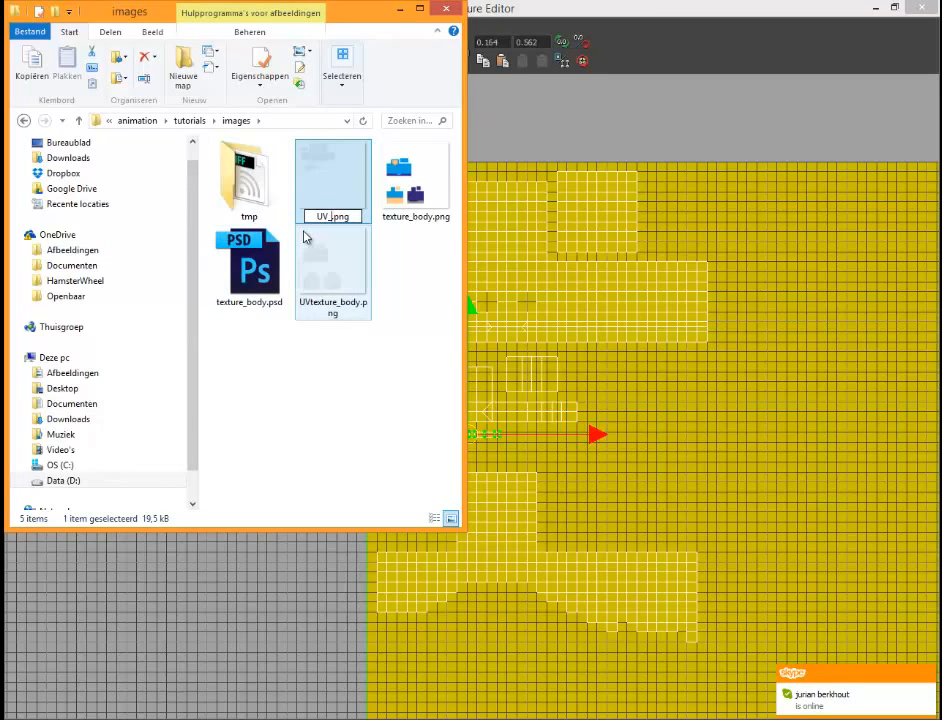
type("te")
key("BackSpace")
key("BackSpace")
key("BackSpace")
type("texture")
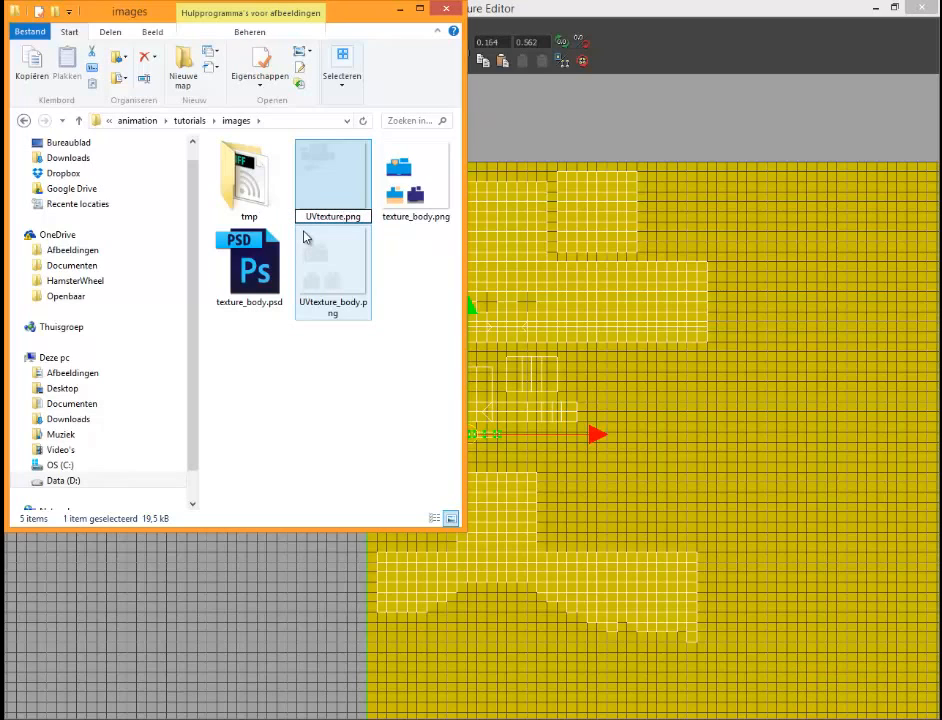
type("_hea")
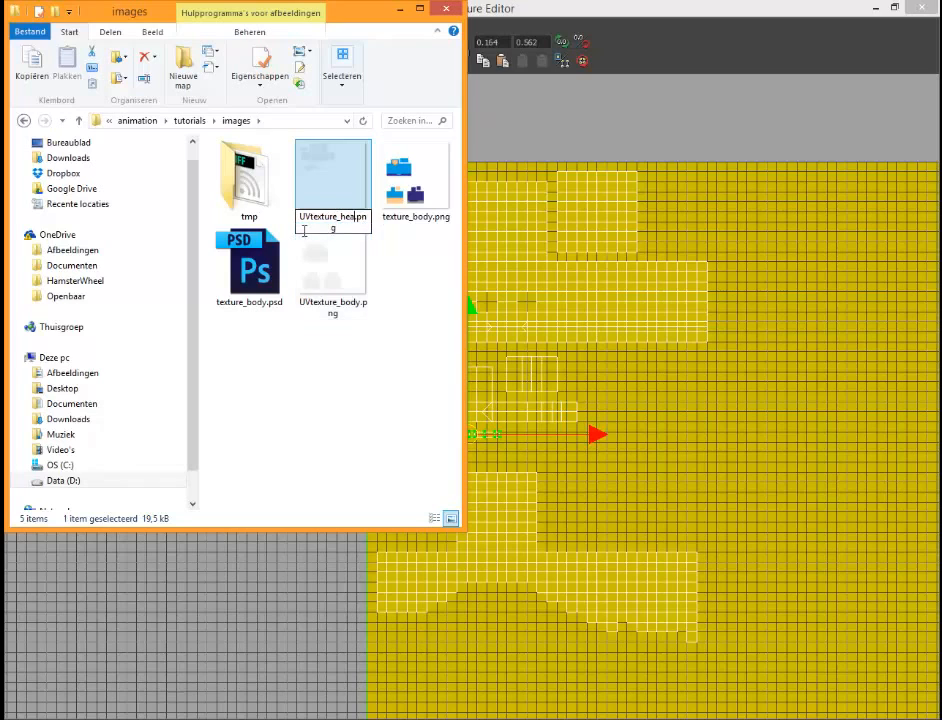
type("d")
key("Return")
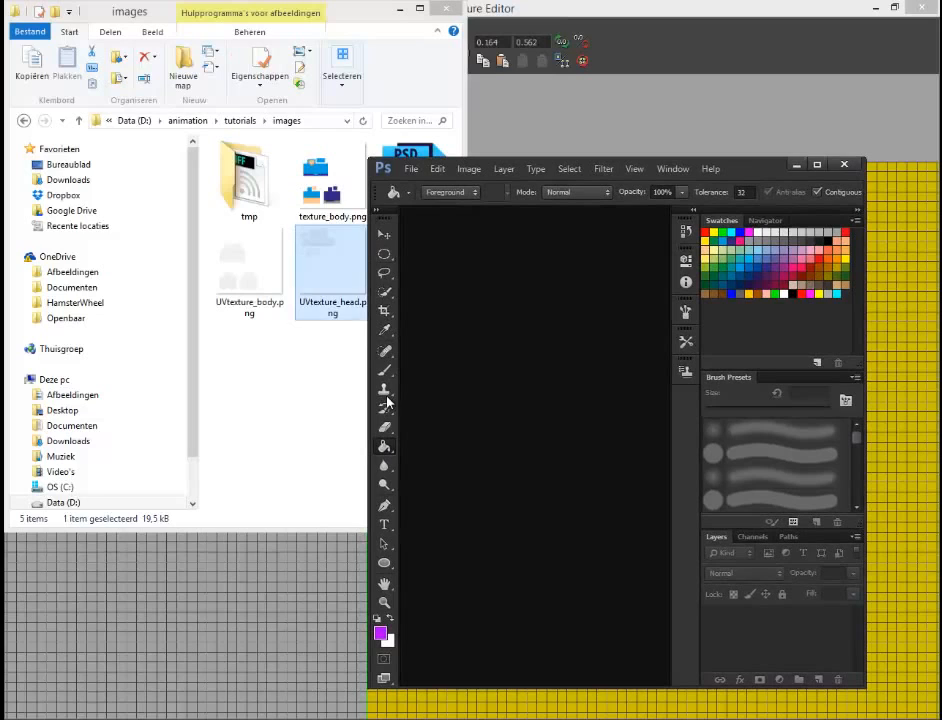
Step: Open UVtexture_head.png in Photoshop and maximize the Photoshop window
left_click_drag(331, 270, 548, 390)
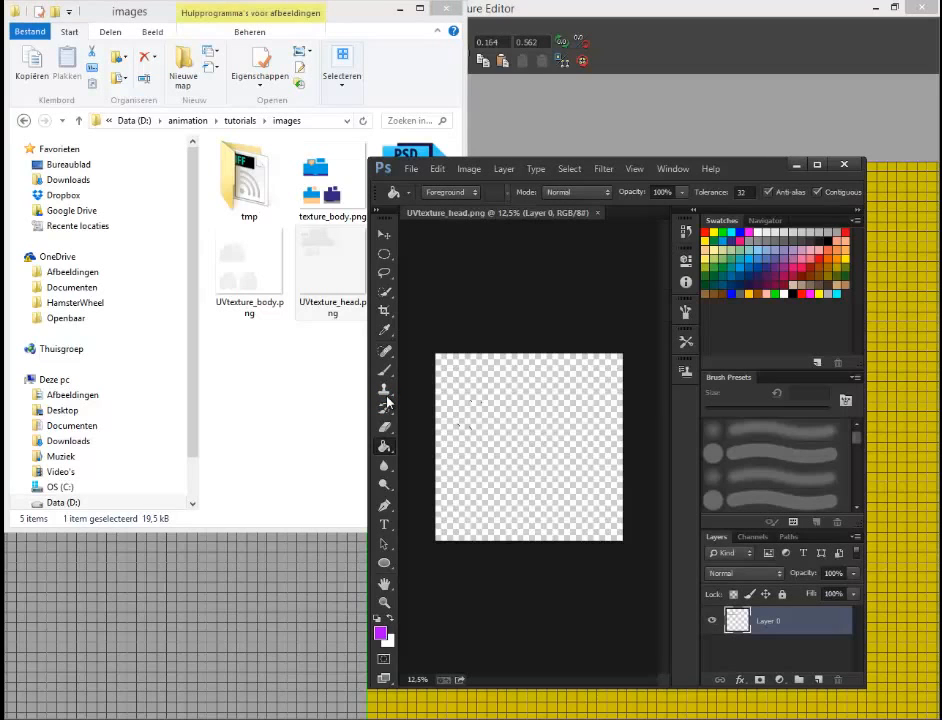
key("super+Up")
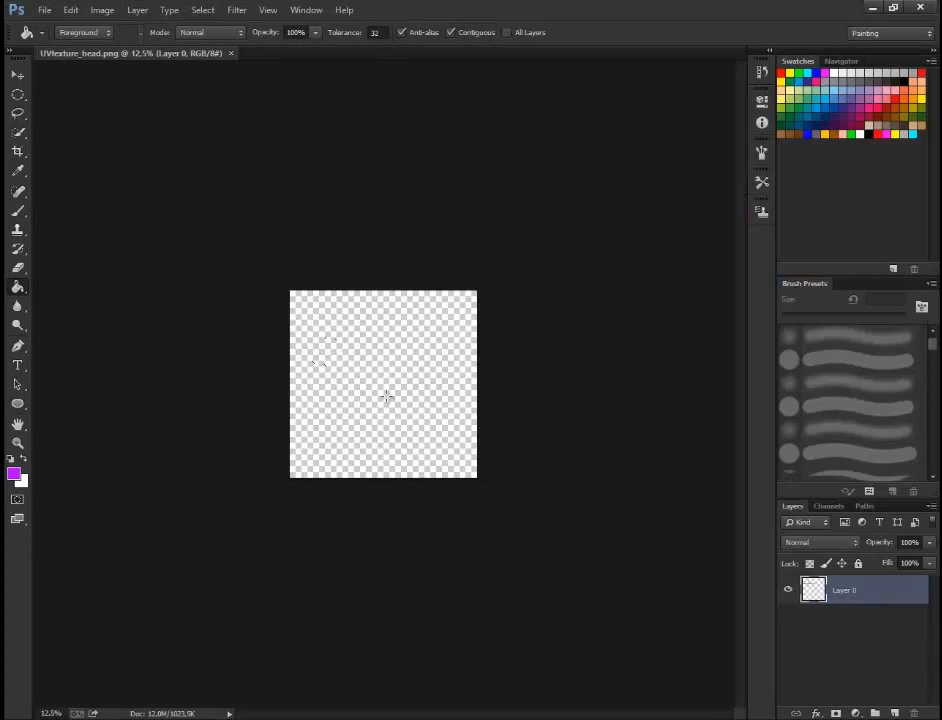
key("z")
left_click(387, 397, "alt")
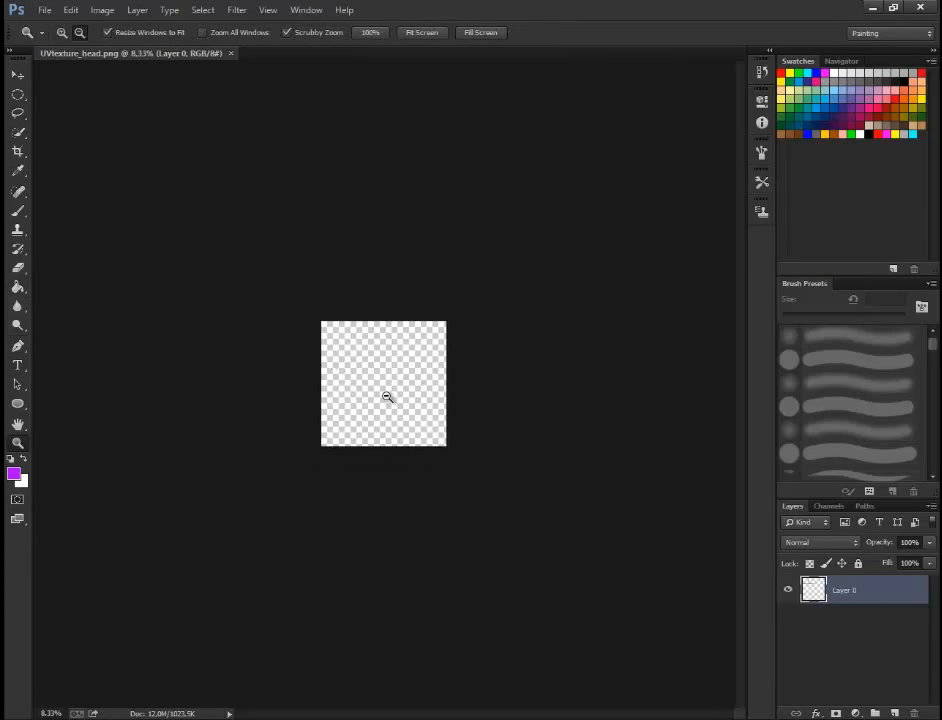
left_click(387, 397, "alt")
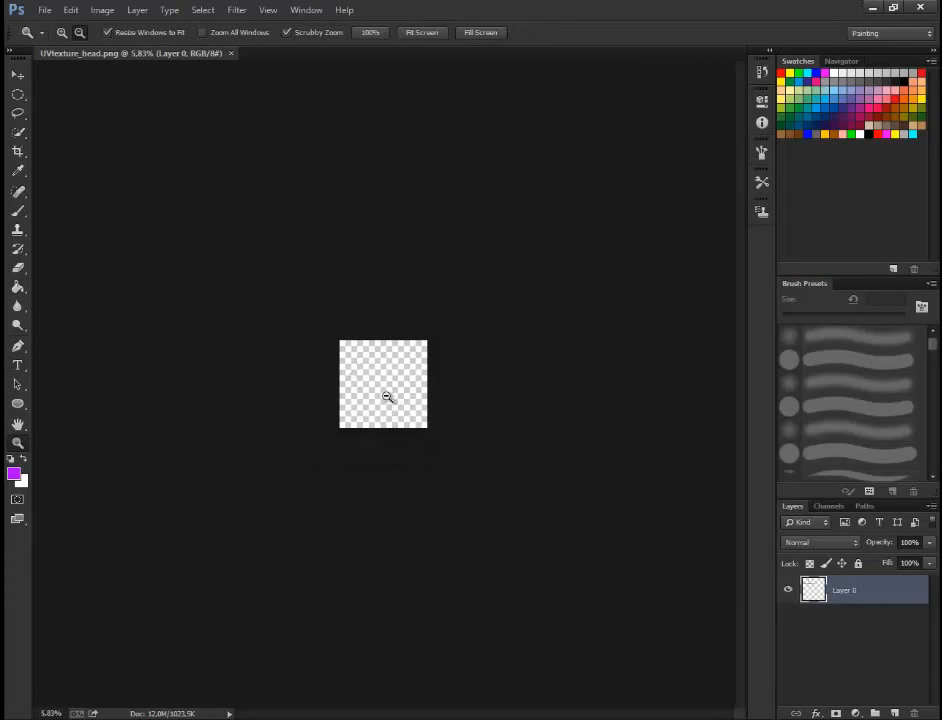
Step: Inspect the UV shells in UVtexture_head.png and return to Maya with the UV Texture Editor beside the viewport
left_click(387, 397)
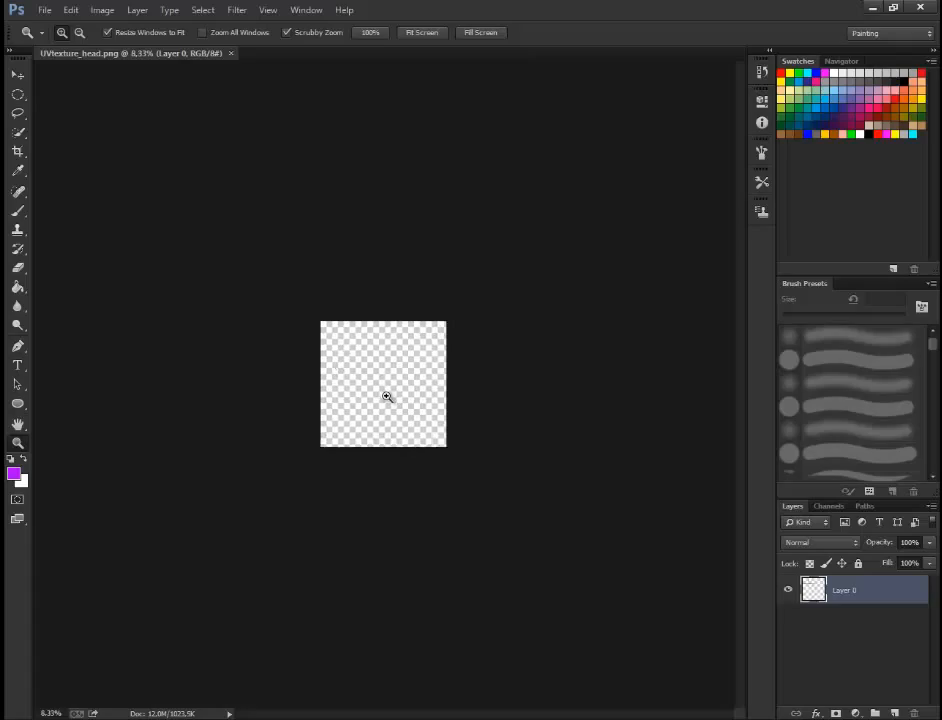
left_click_drag(387, 397, 387, 397)
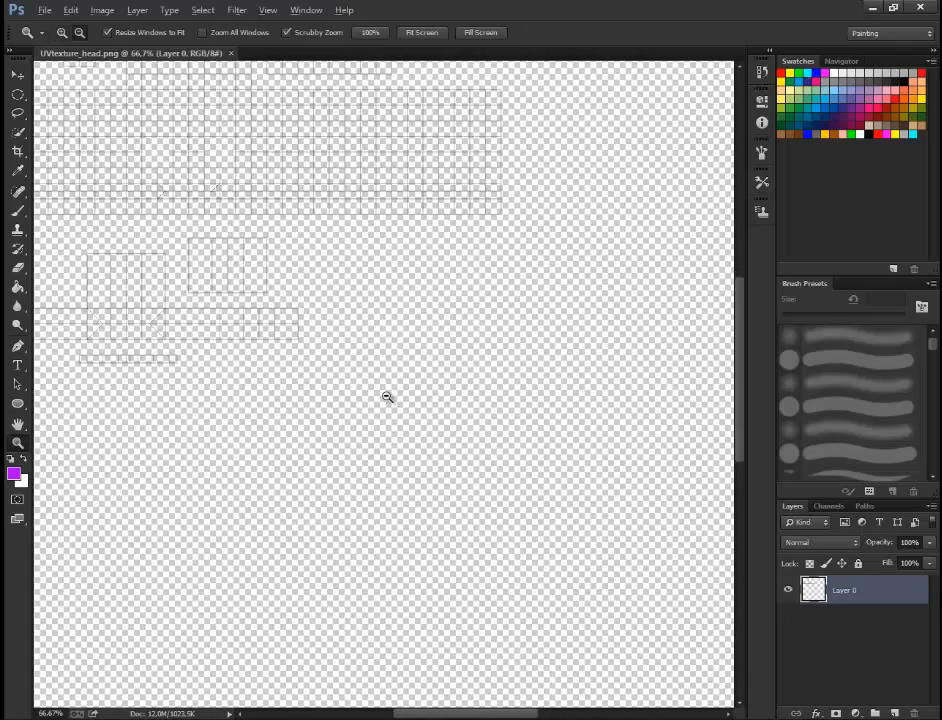
scroll(387, 397, "up", 5)
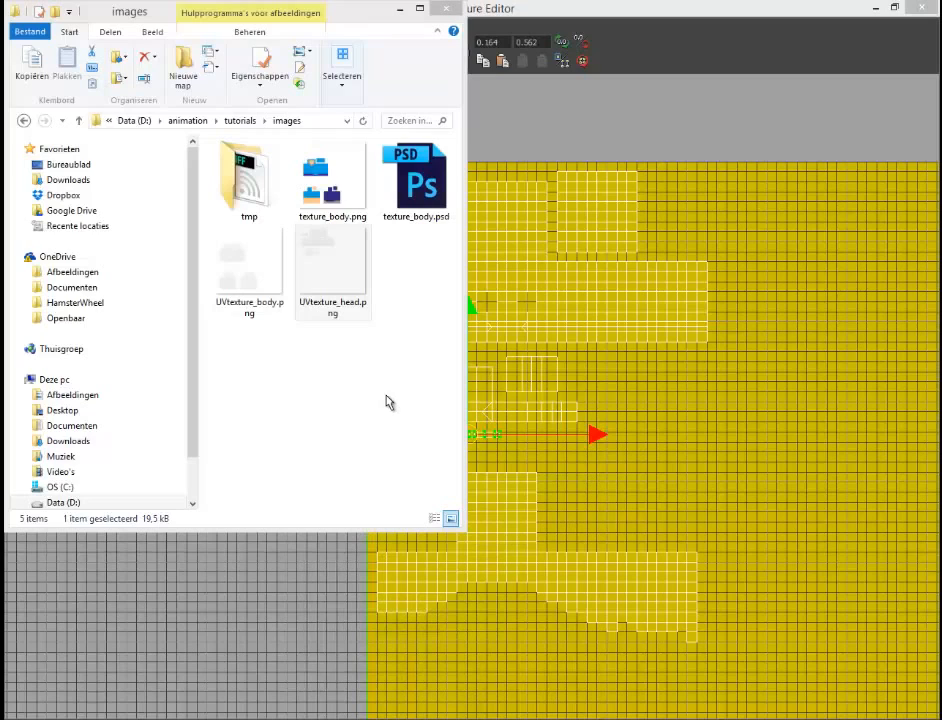
key("alt+Tab")
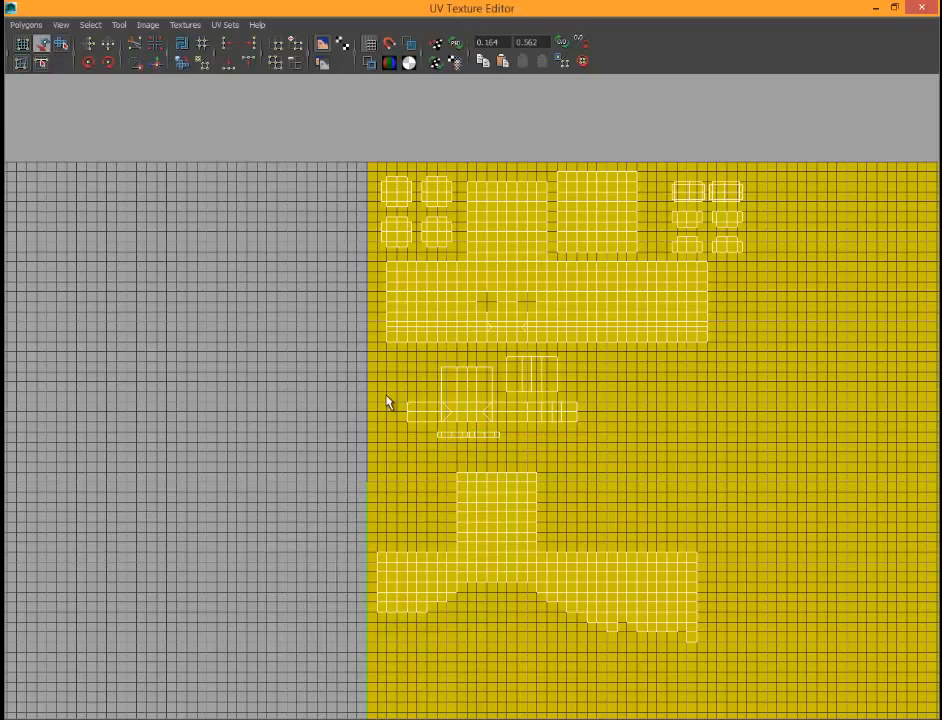
key("super+Right")
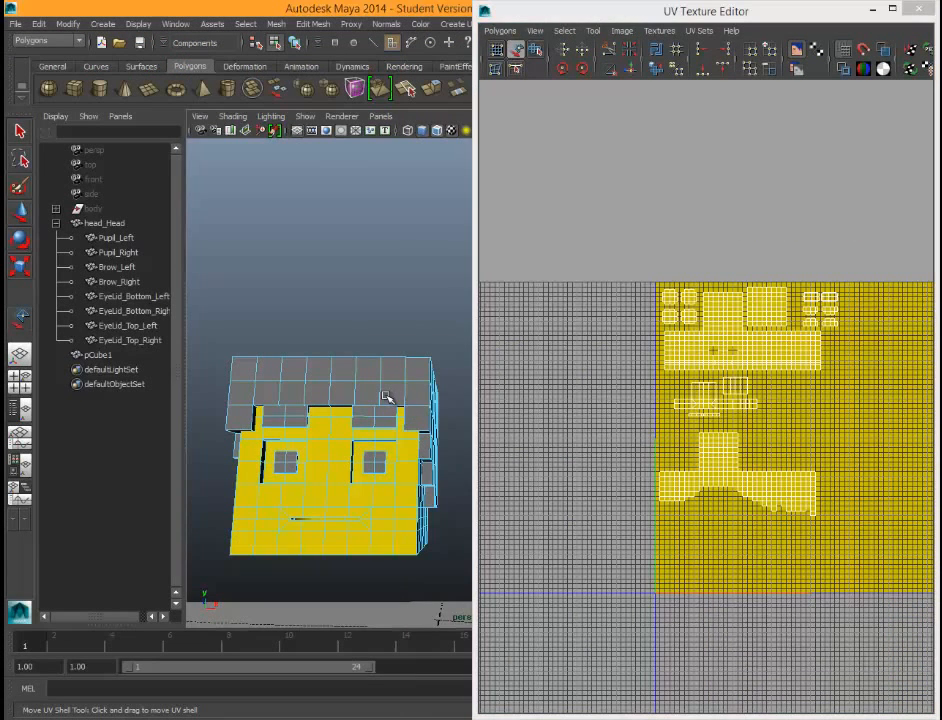
Step: Select all the head objects, export their 2048 x 2048 PNG UV snapshot as outUV in D:\animation\tutorials\images, and switch to File Explorer
right_click_drag(324, 372, 389, 356)
left_click_drag(213, 314, 450, 600)
left_click(500, 30)
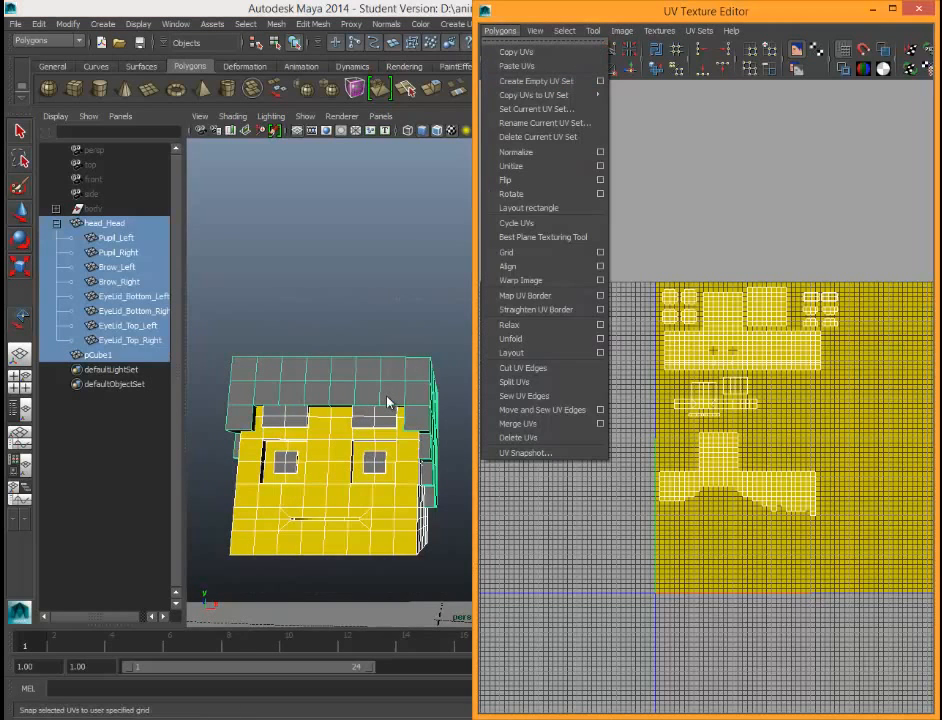
left_click(525, 452)
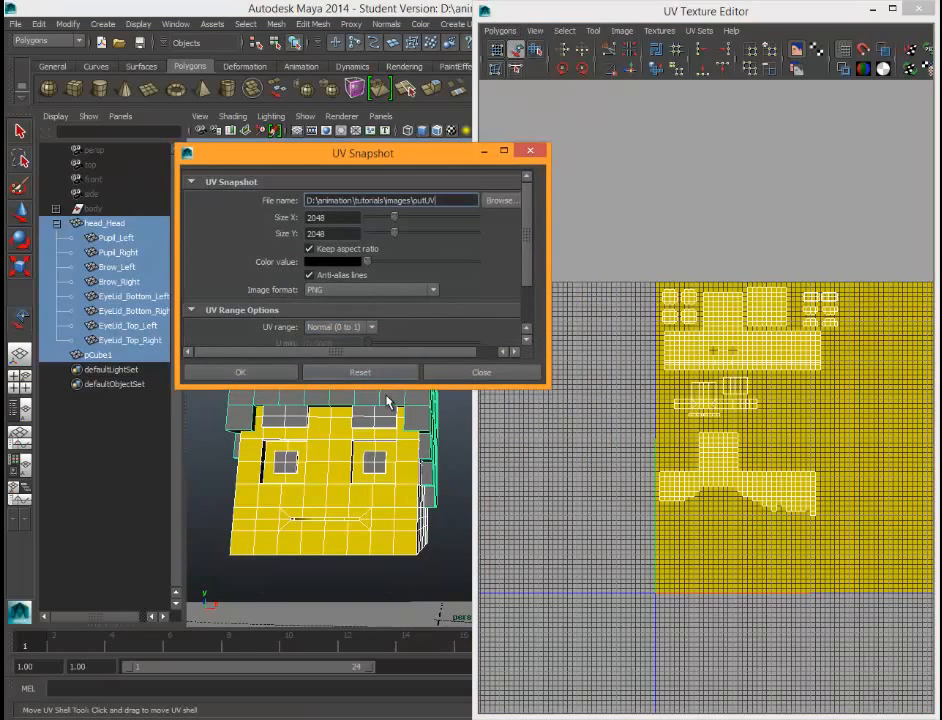
scroll(355, 260, "down", 3)
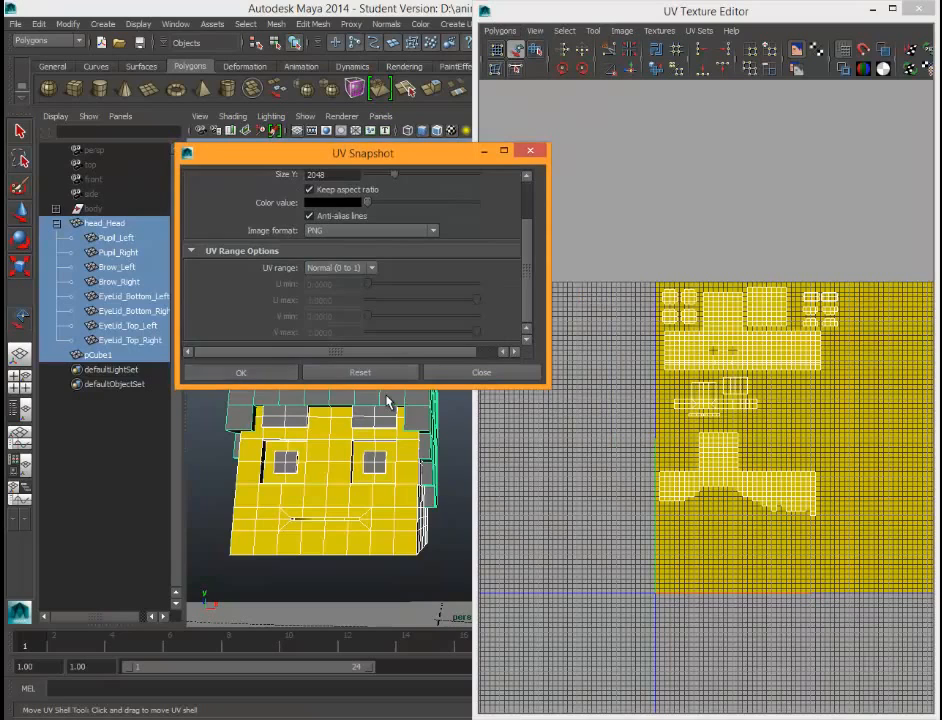
left_click(240, 372)
key("alt+Tab")
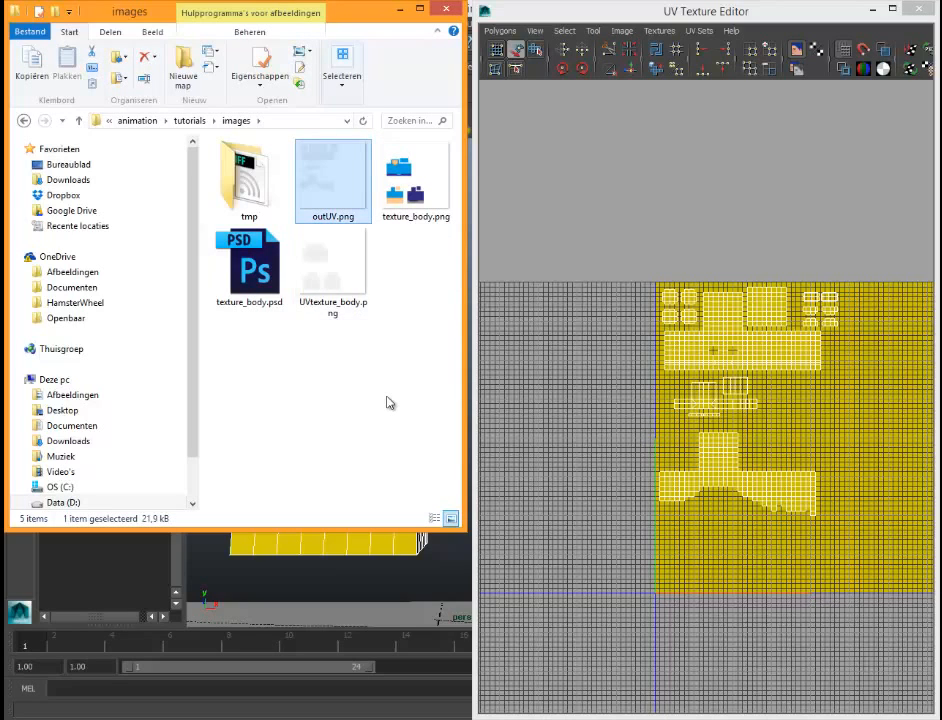
key("F2")
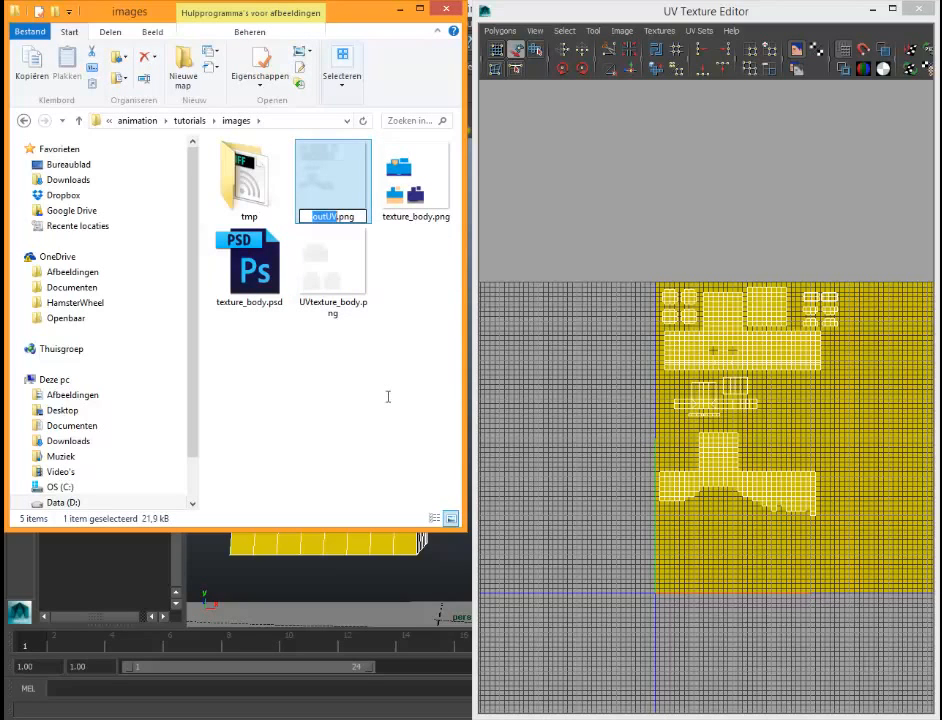
key("End")
key("shift+Left")
key("shift+Left")
Step: Switch to Photoshop, dock its window beside File Explorer, and close UVtexture_head.png
key("alt+Tab")
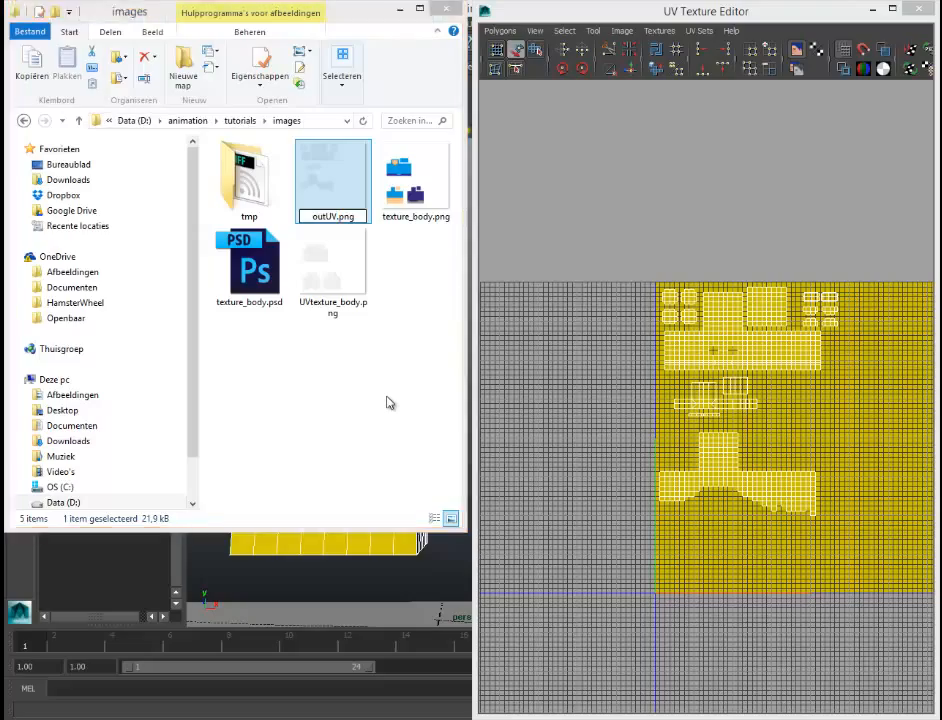
key("super+Down")
key("super+Right")
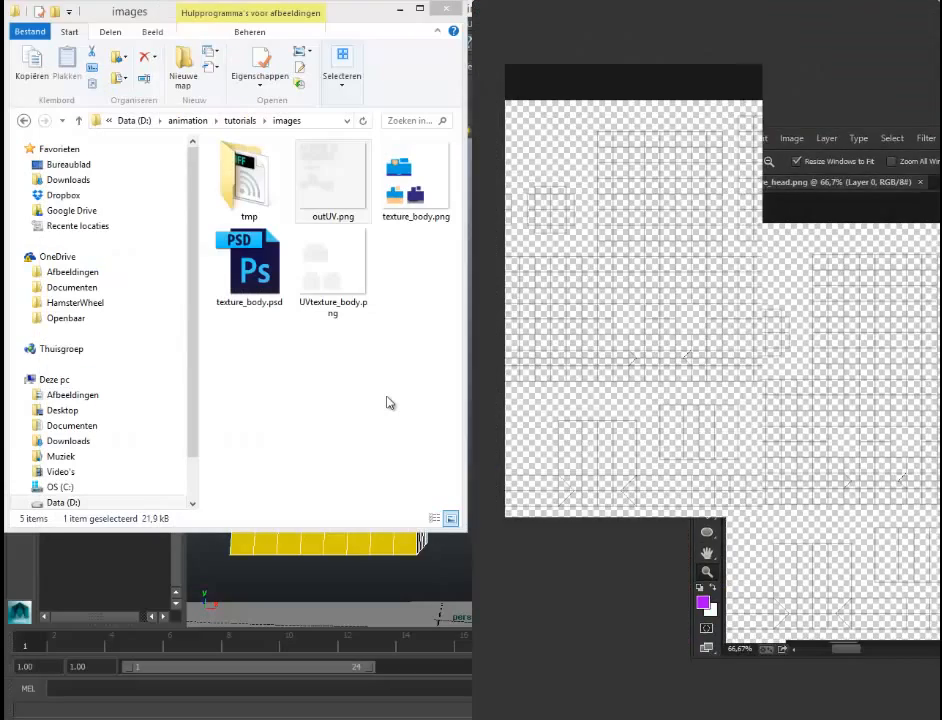
left_click(702, 56)
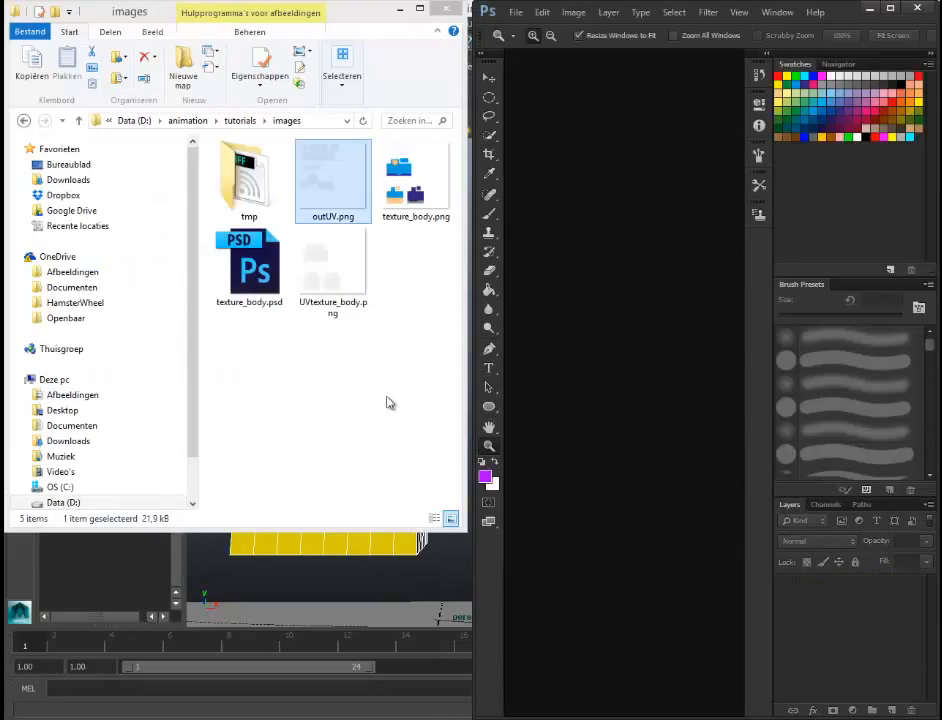
Step: Open outUV.png from the images folder in Photoshop and maximize the Photoshop window
left_click_drag(333, 178, 616, 422)
key("super+Up")
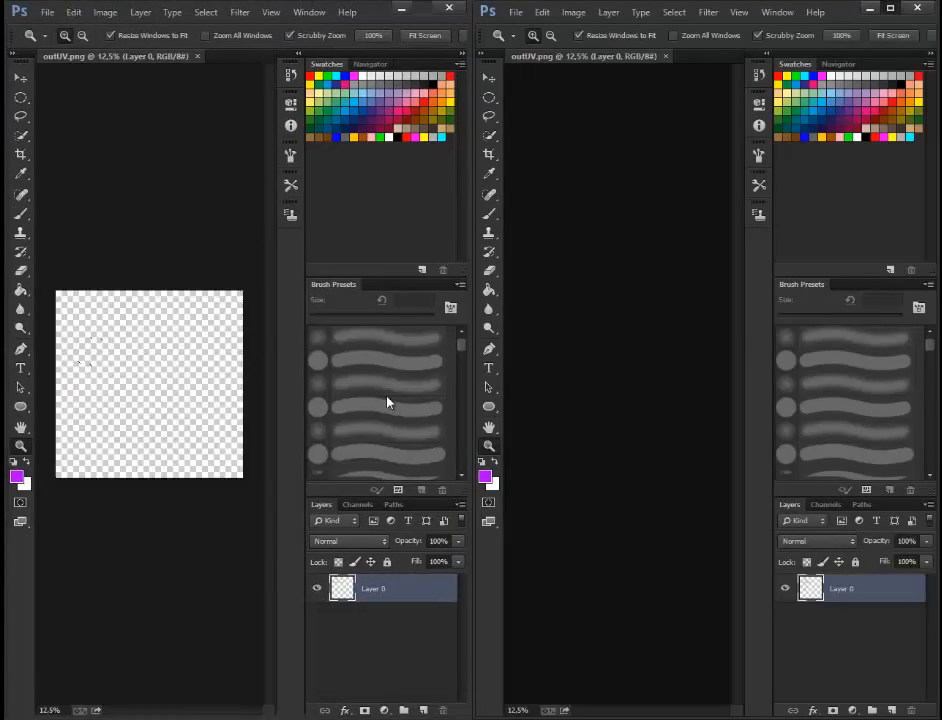
scroll(387, 397, "up", 3)
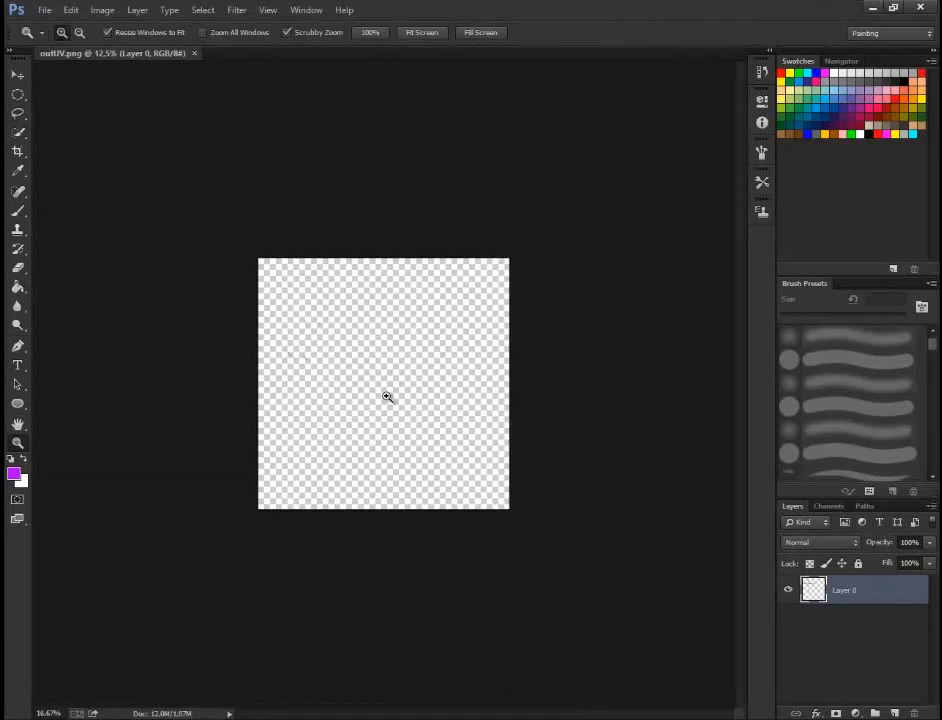
scroll(387, 397, "down", 2)
scroll(387, 397, "up", 3)
scroll(387, 397, "up", 2)
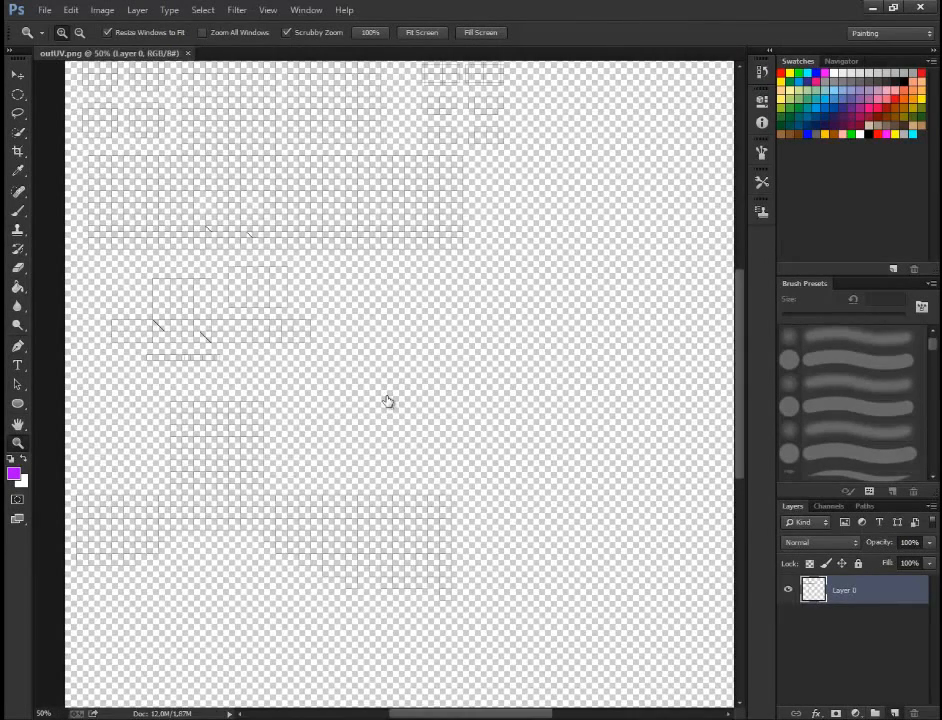
Step: Add a new layer beneath Layer 0 and fill it with white using the Paint Bucket
key("ctrl+shift+alt+n")
key("ctrl+bracketleft")
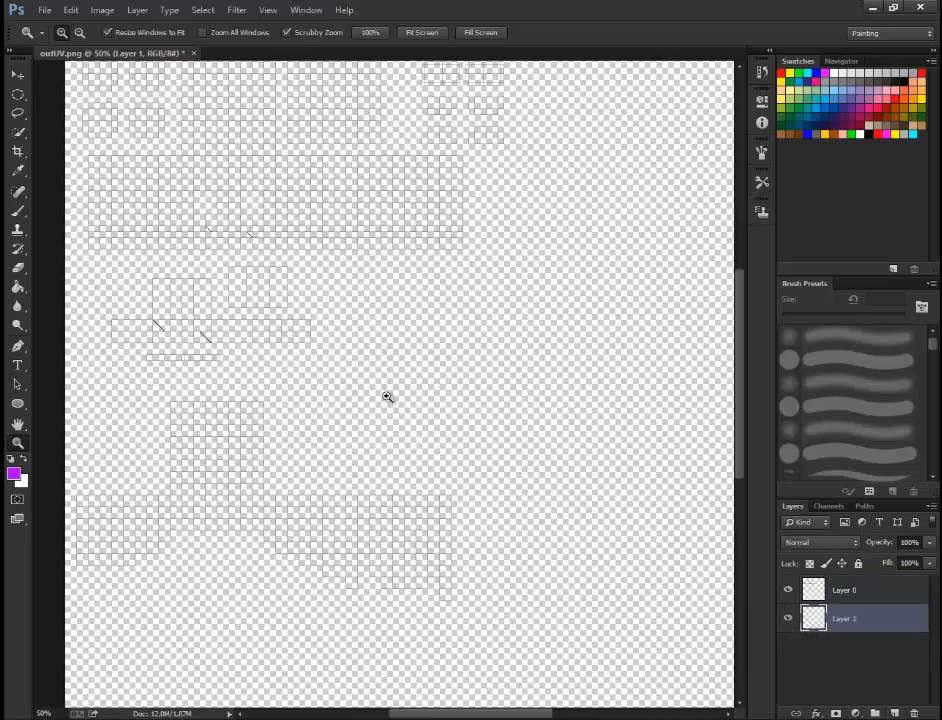
left_click(388, 396)
left_click(387, 396)
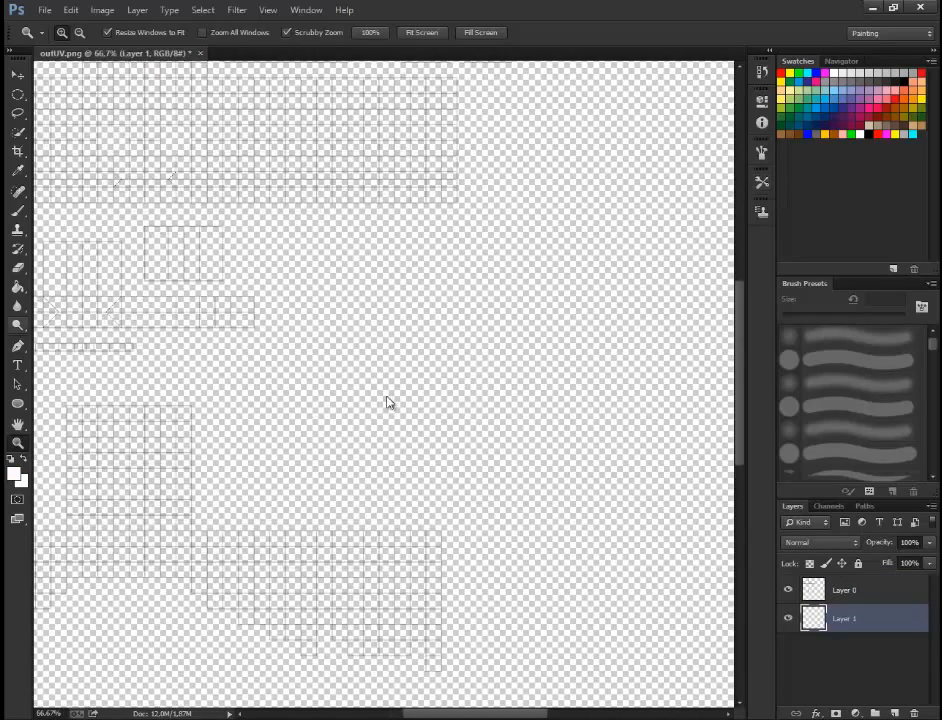
key("g")
key("shift+g")
left_click(387, 396)
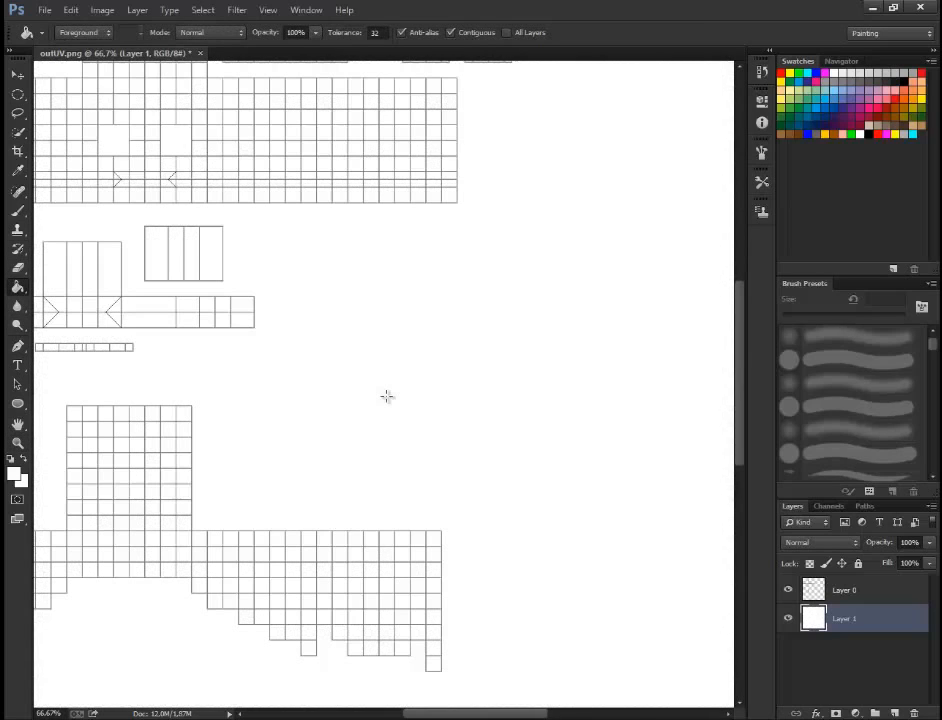
Step: Show the document grid over the UV layout
scroll(387, 396, "up", 5)
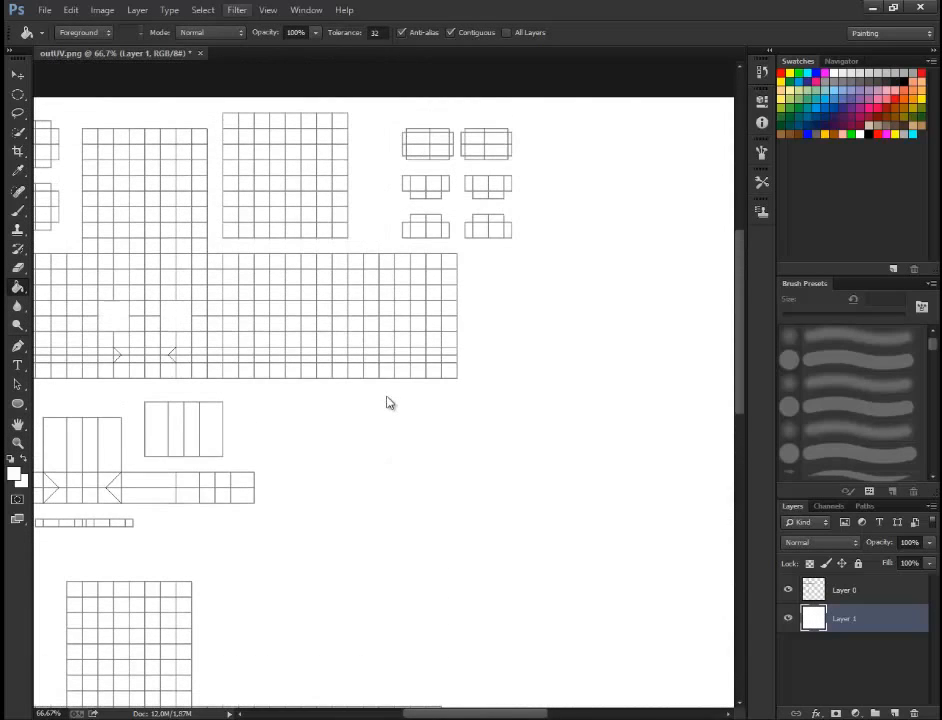
key("alt+v")
key("Right")
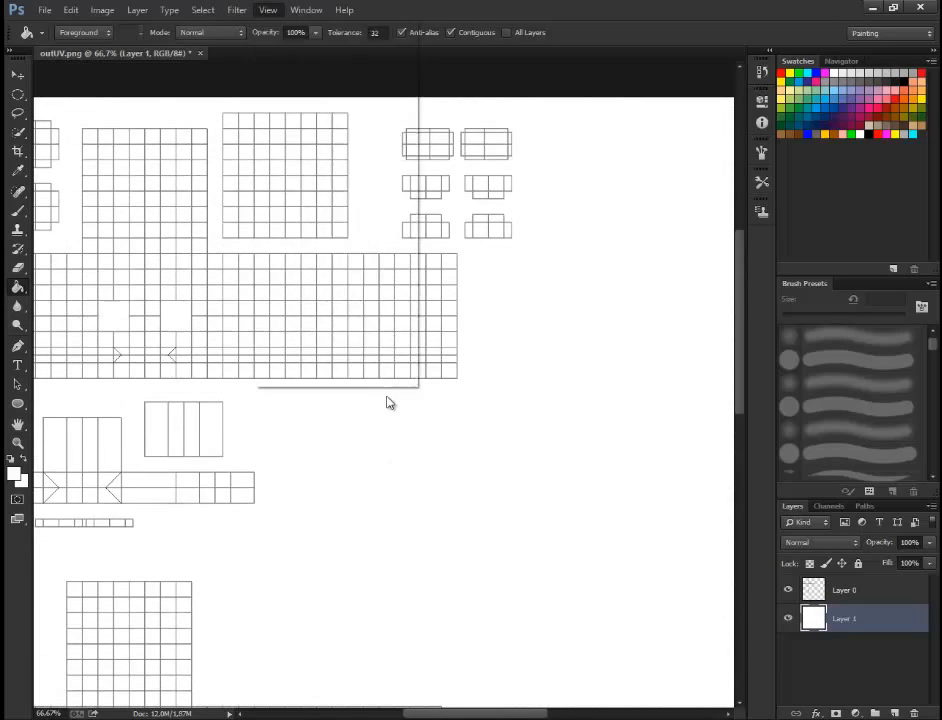
key("Left")
key("Left")
key("Left")
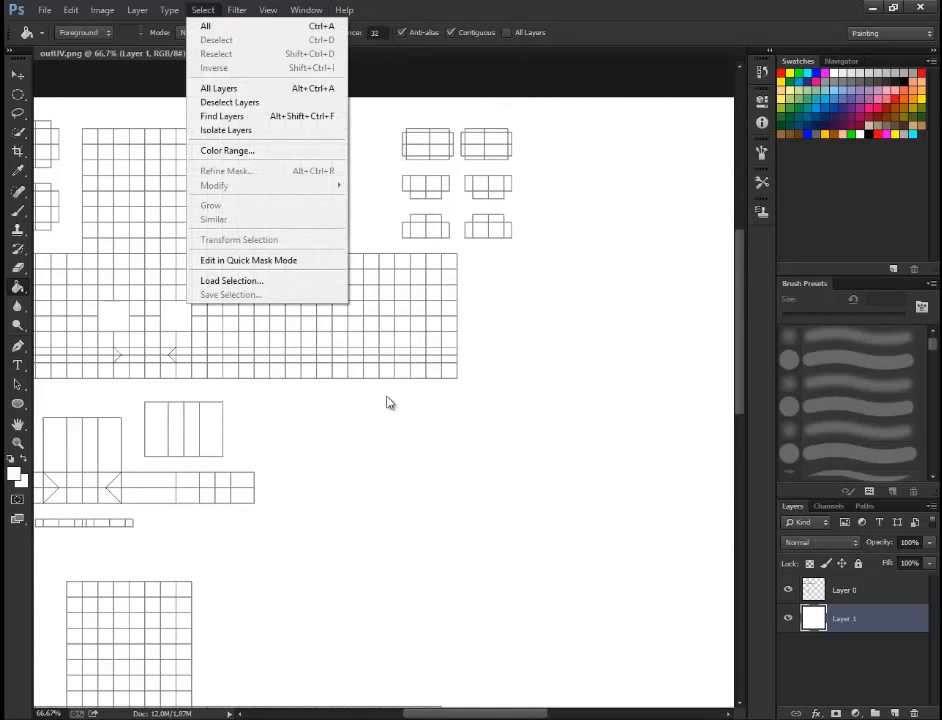
key("Right")
key("Right")
key("h")
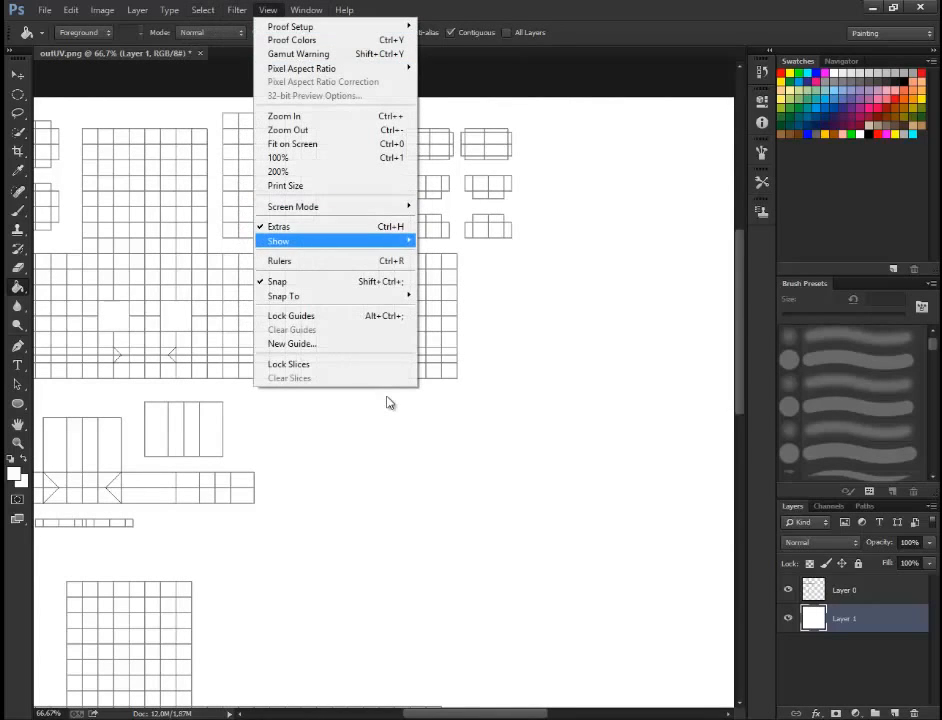
key("g")
Step: Select the large T-shaped head shell and the separate square shell beside its upper part with the Rectangular Marquee tool
scroll(387, 397, "down", 2)
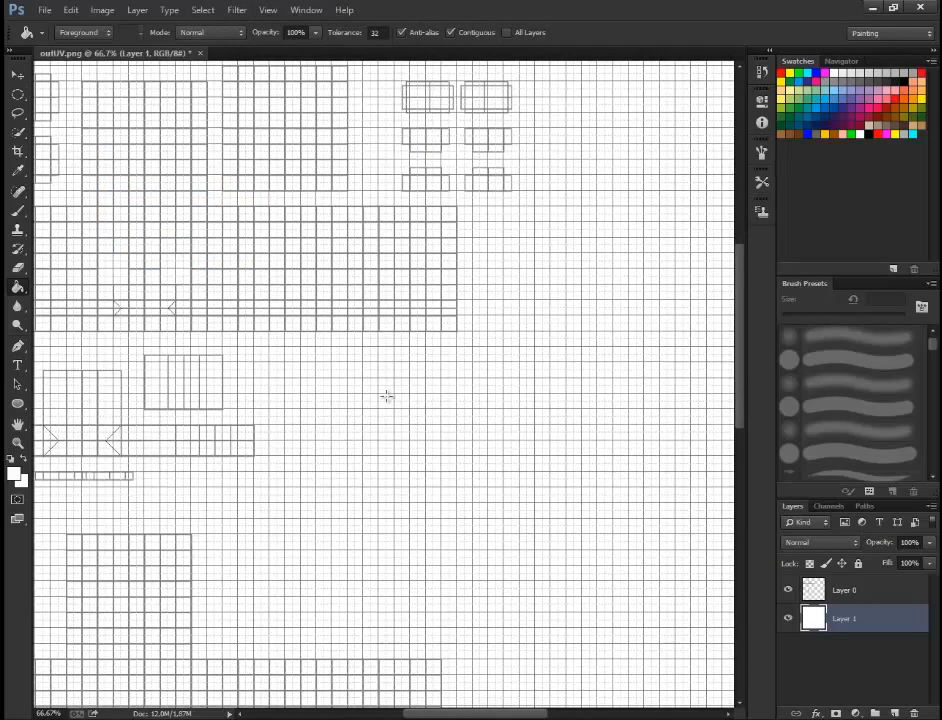
scroll(387, 397, "up", 2)
scroll(388, 402, "left", 3, "ctrl")
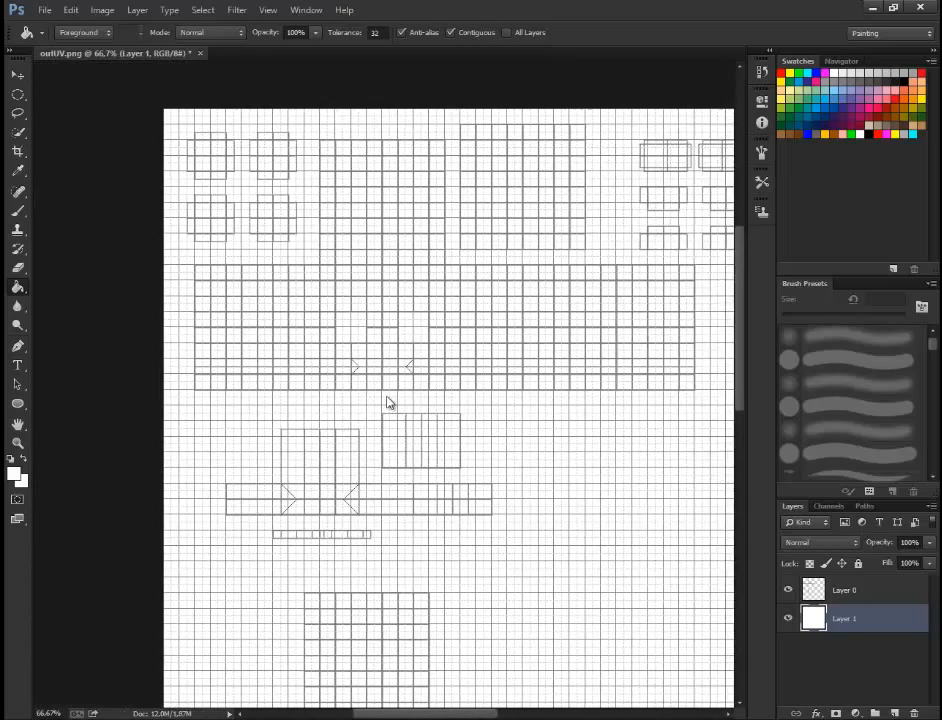
scroll(387, 400, "right", 1, "ctrl")
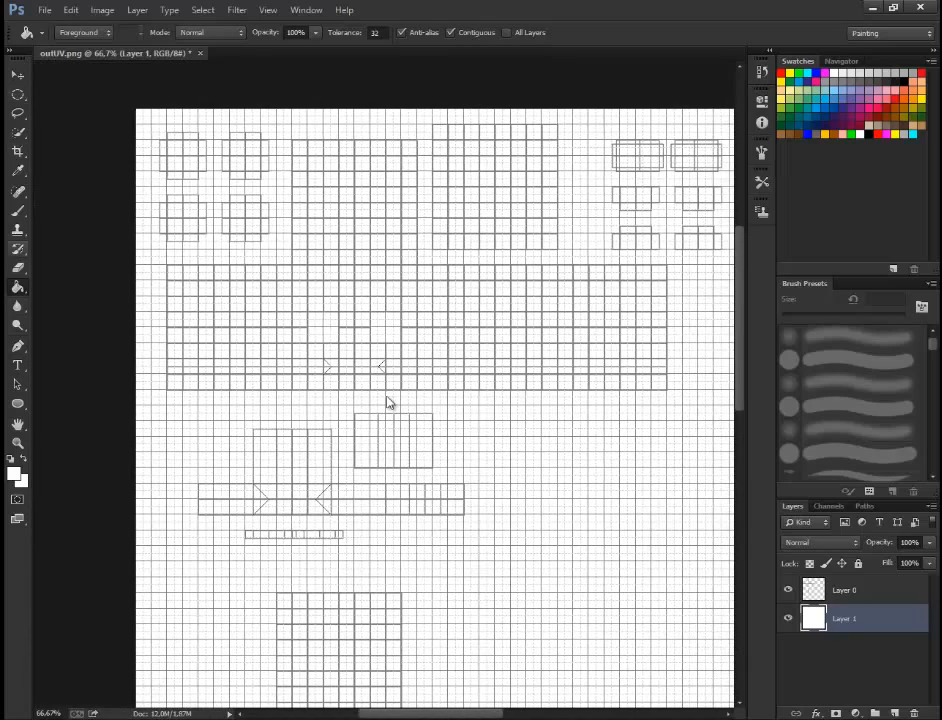
key("m")
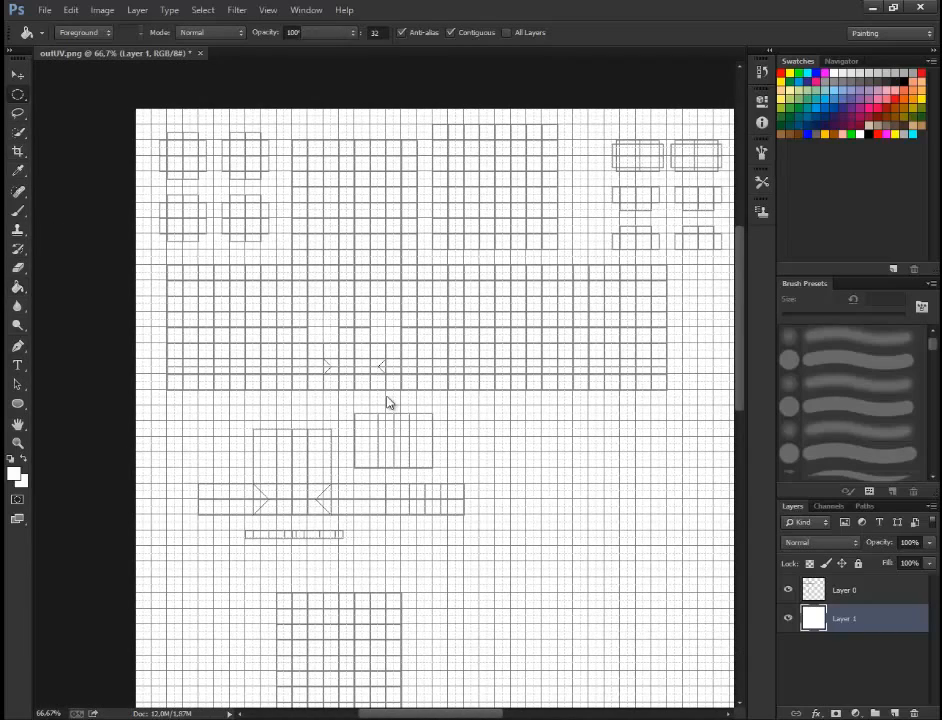
key("shift+m")
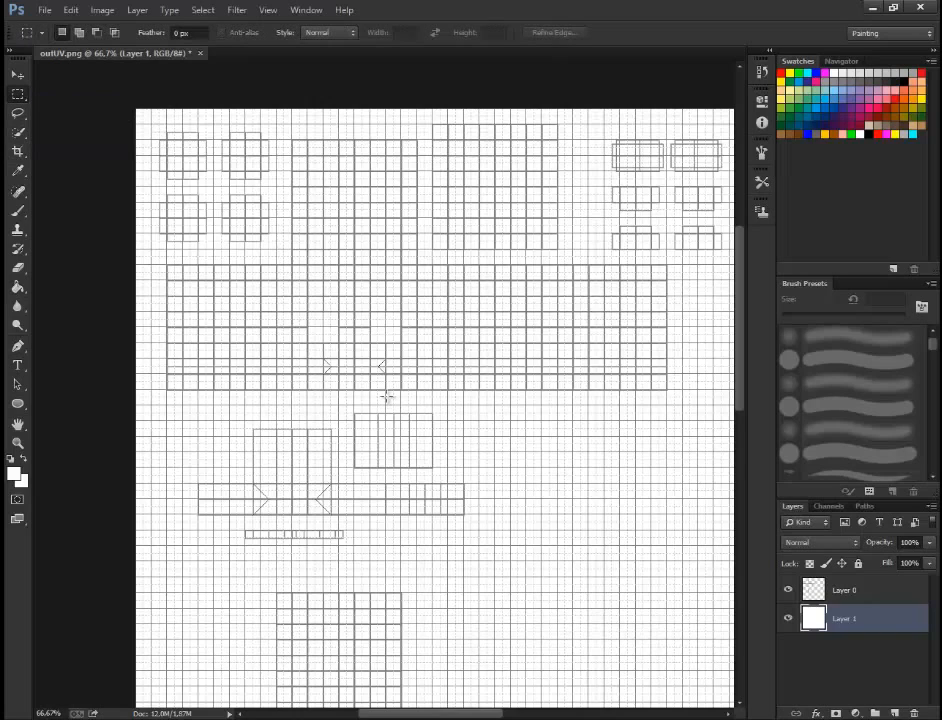
left_click_drag(292, 141, 417, 389)
left_click_drag(167, 265, 667, 390, "shift")
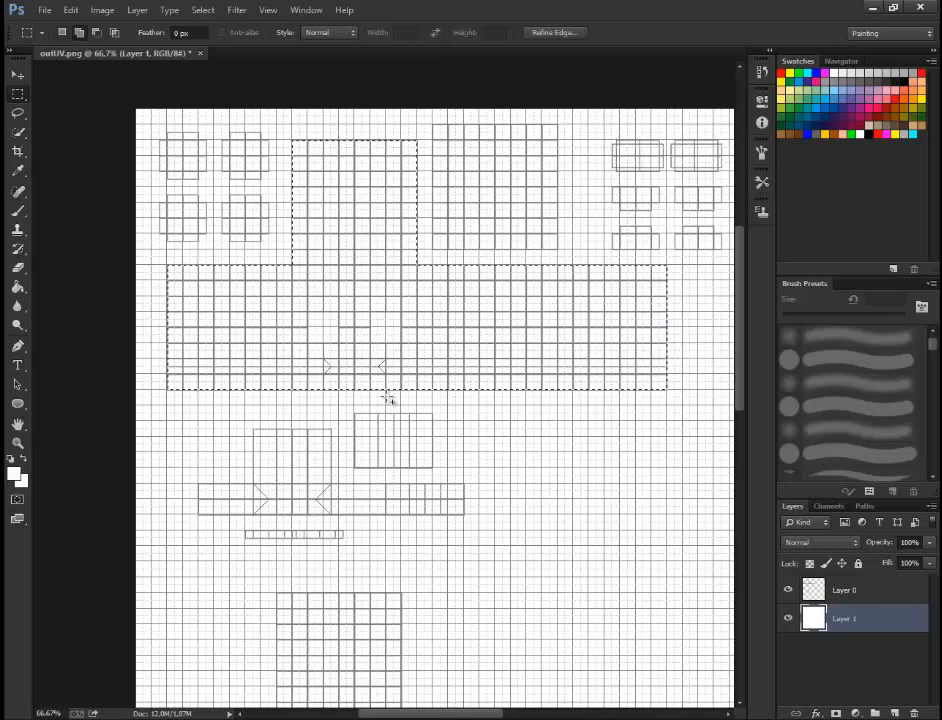
left_click_drag(432, 124, 557, 250, "shift")
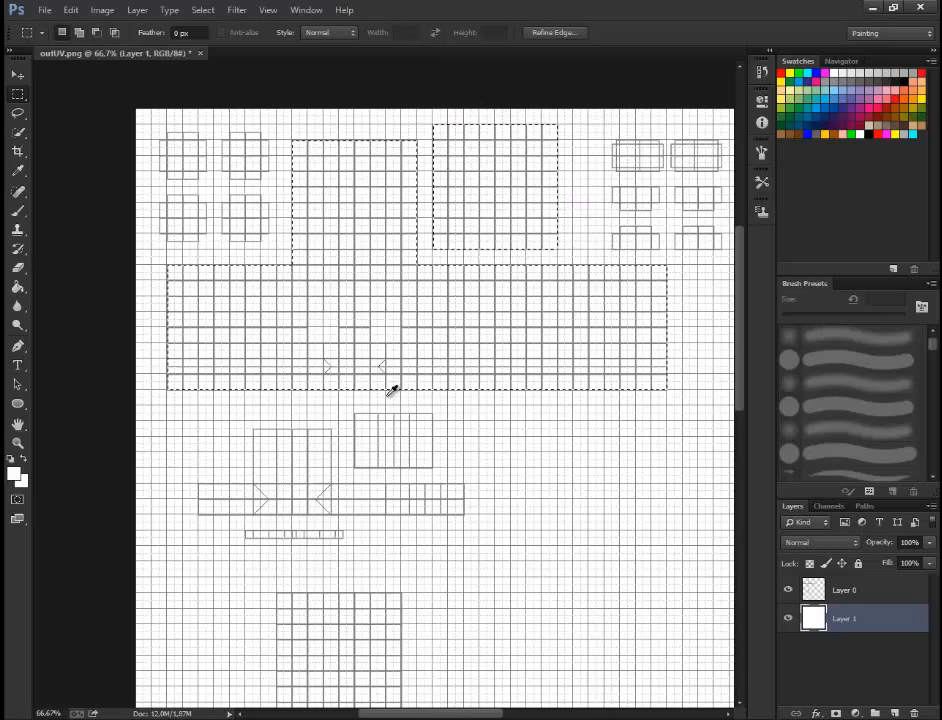
Step: Fill the selected head shells on Layer 1 with the light tan colour #e4c294
left_click(392, 390)
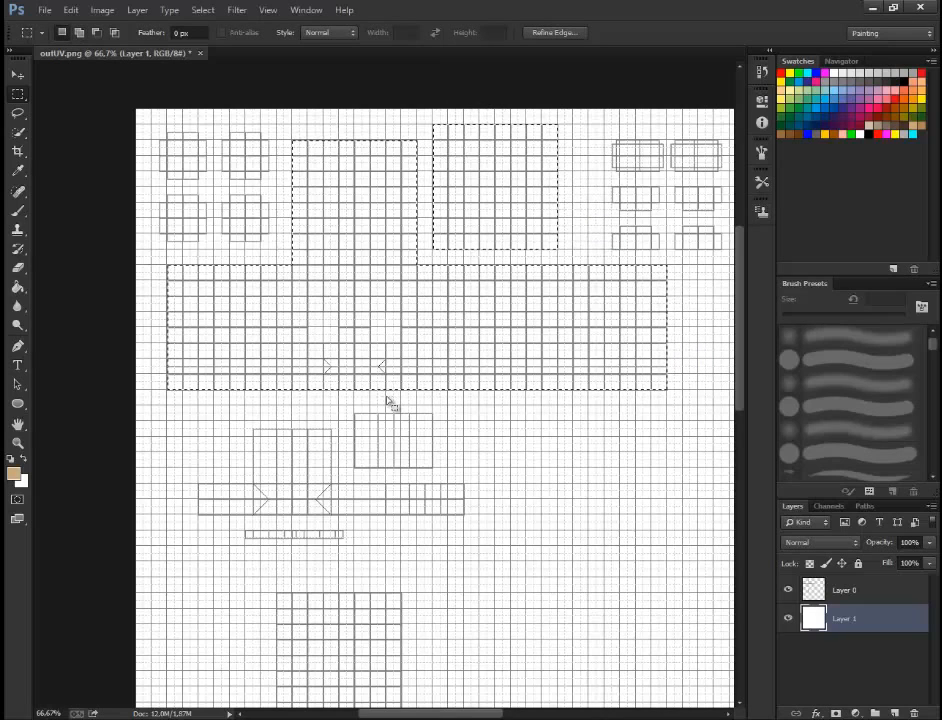
key("i")
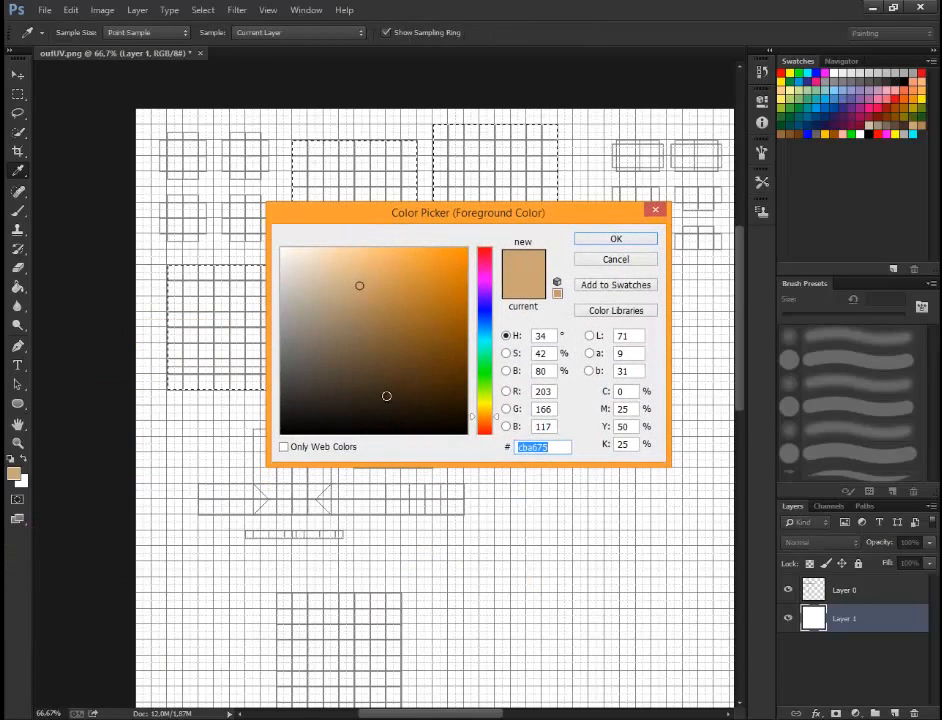
mouse_move(350, 296)
left_mouse_down()
mouse_move(362, 307)
mouse_move(347, 267)
left_mouse_up()
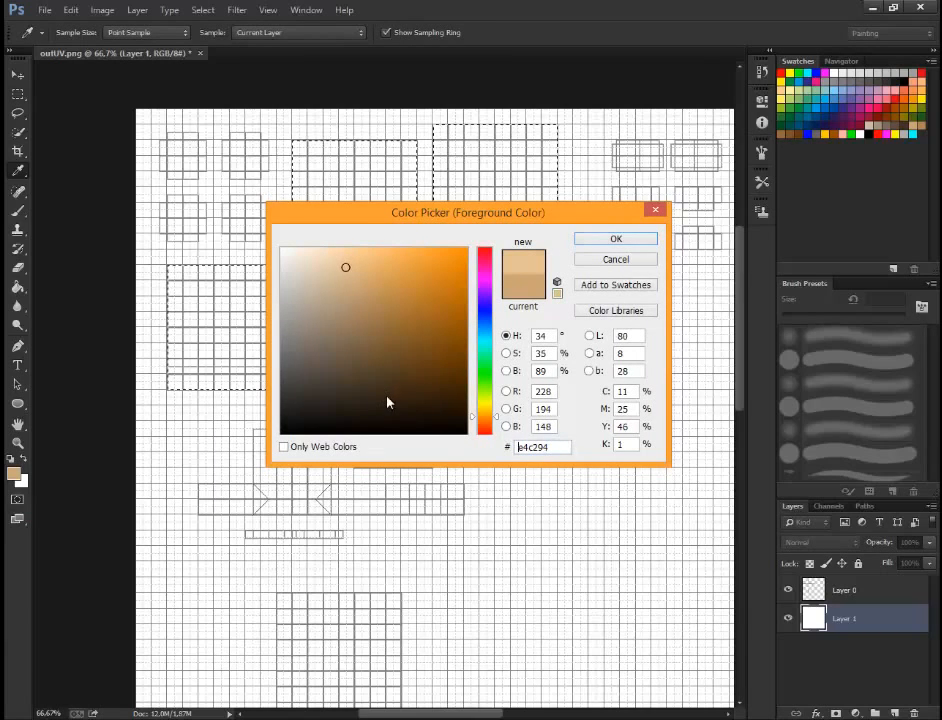
key("Return")
key("m")
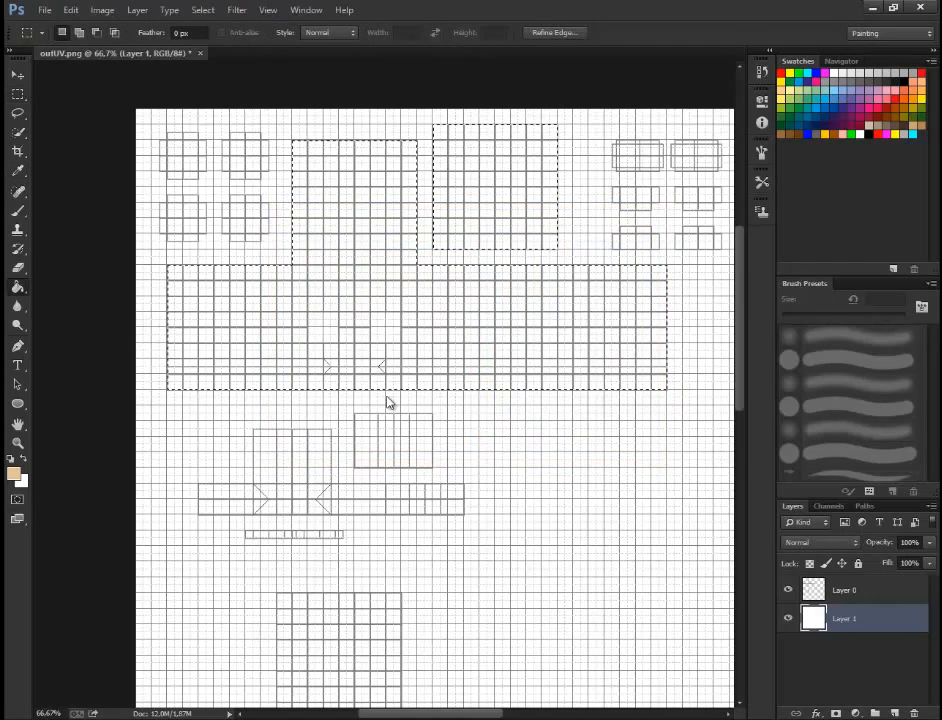
key("g")
left_click(386, 396)
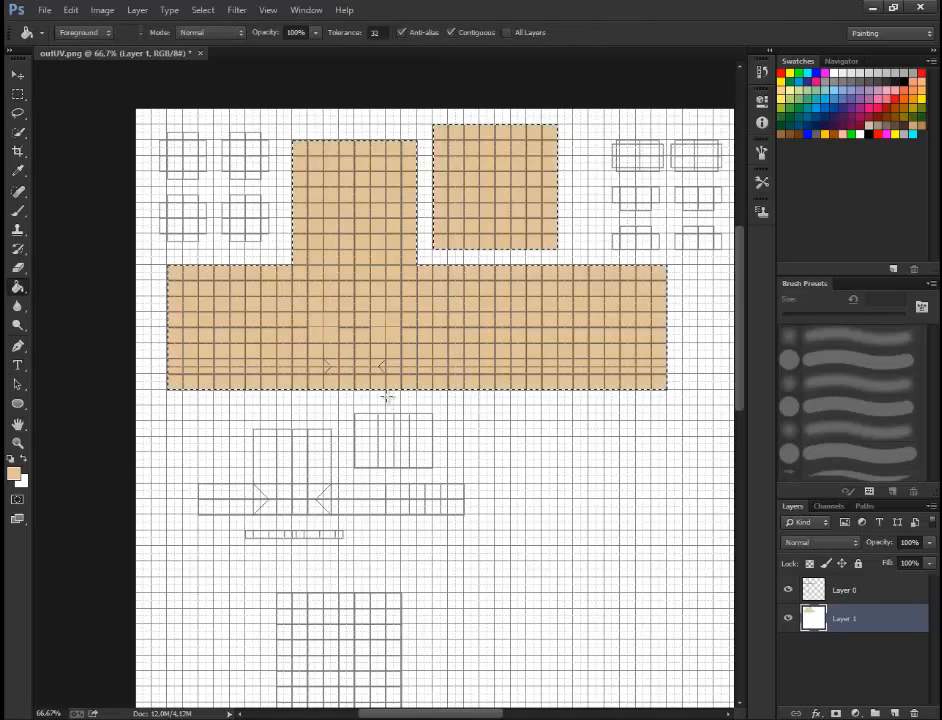
Step: Try to fill the centre squares of the lower pair of small cross-shaped shells with the light tan colour
key("m")
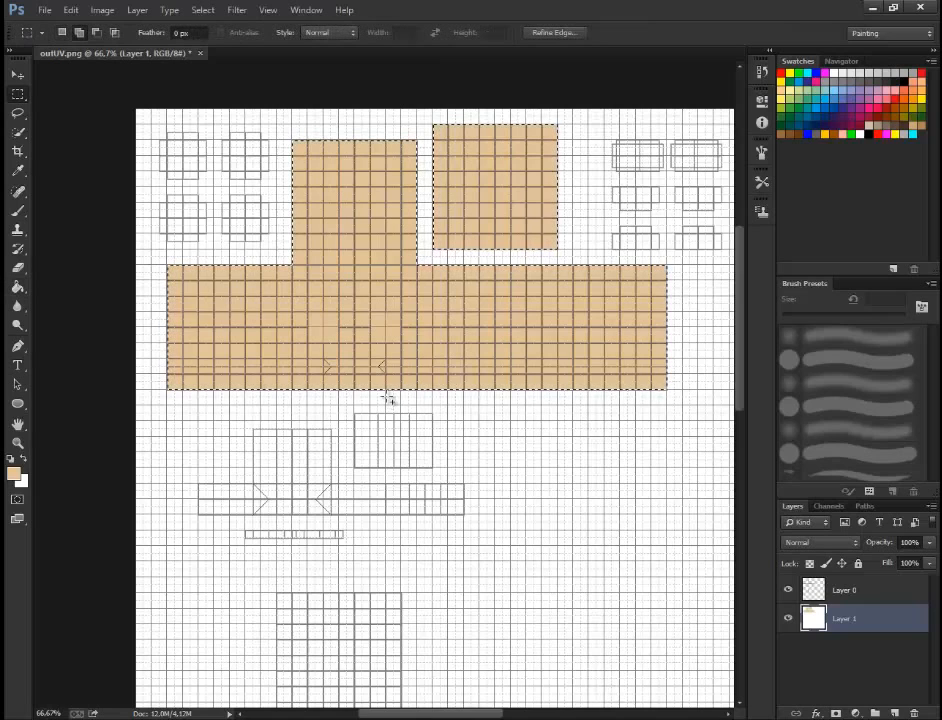
mouse_move(168, 195)
left_mouse_down("shift")
mouse_move(187, 230)
mouse_move(184, 218)
mouse_move(203, 231)
mouse_move(257, 225)
mouse_move(261, 233)
left_mouse_up("shift")
key("ctrl+d")
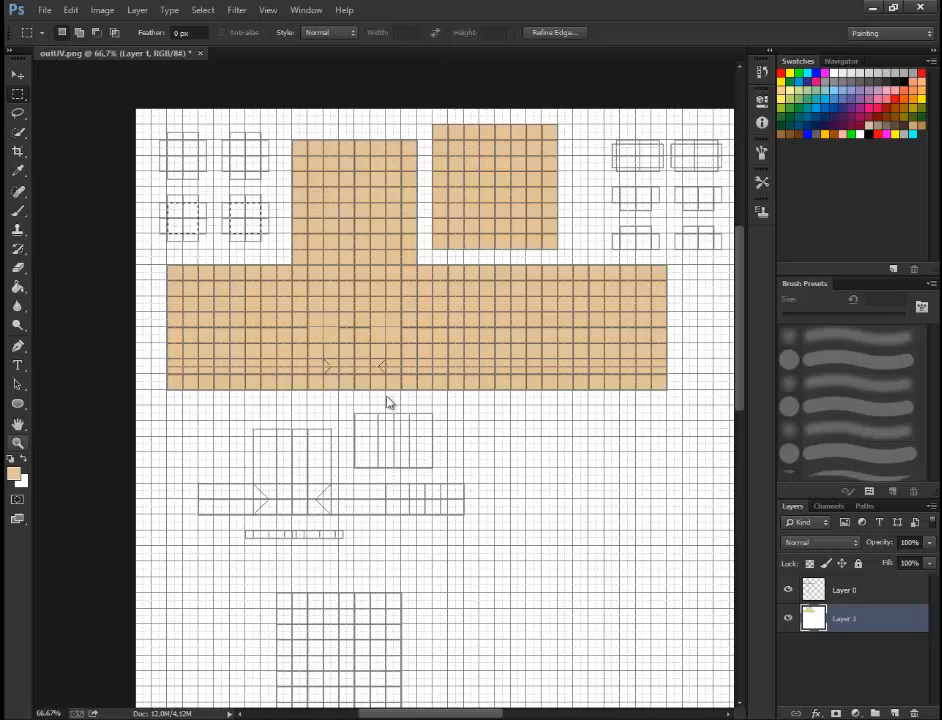
key("g")
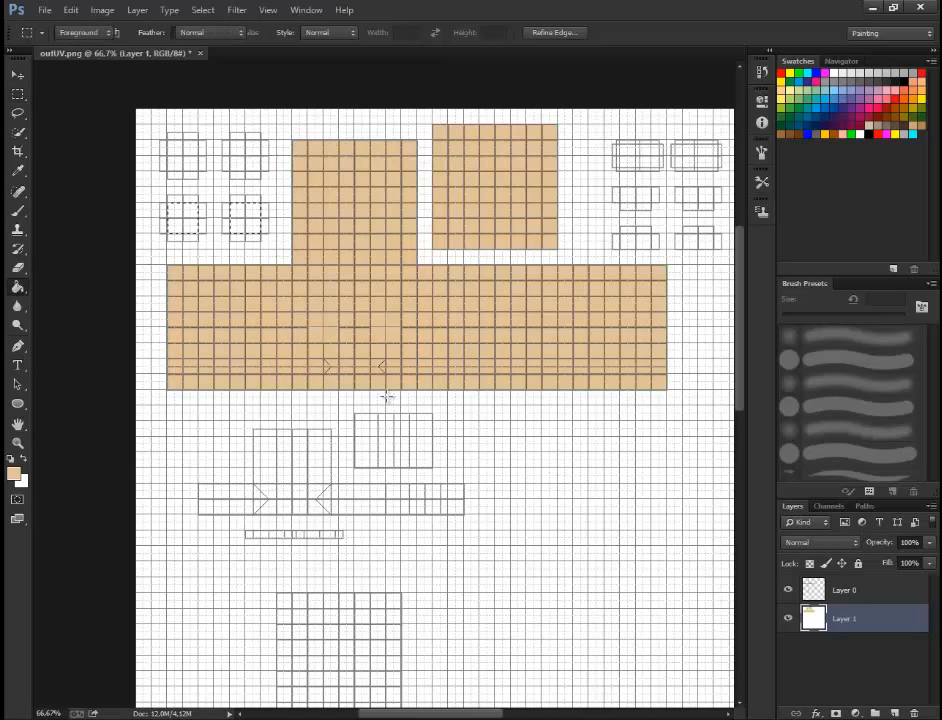
right_click(389, 400, "shift")
left_click(387, 397)
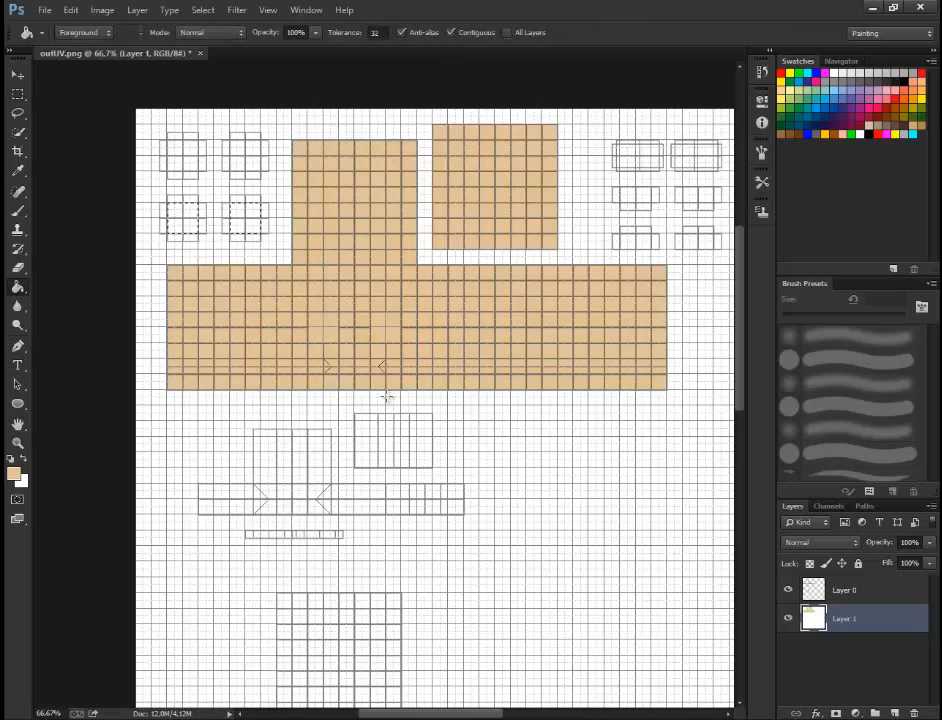
key("n")
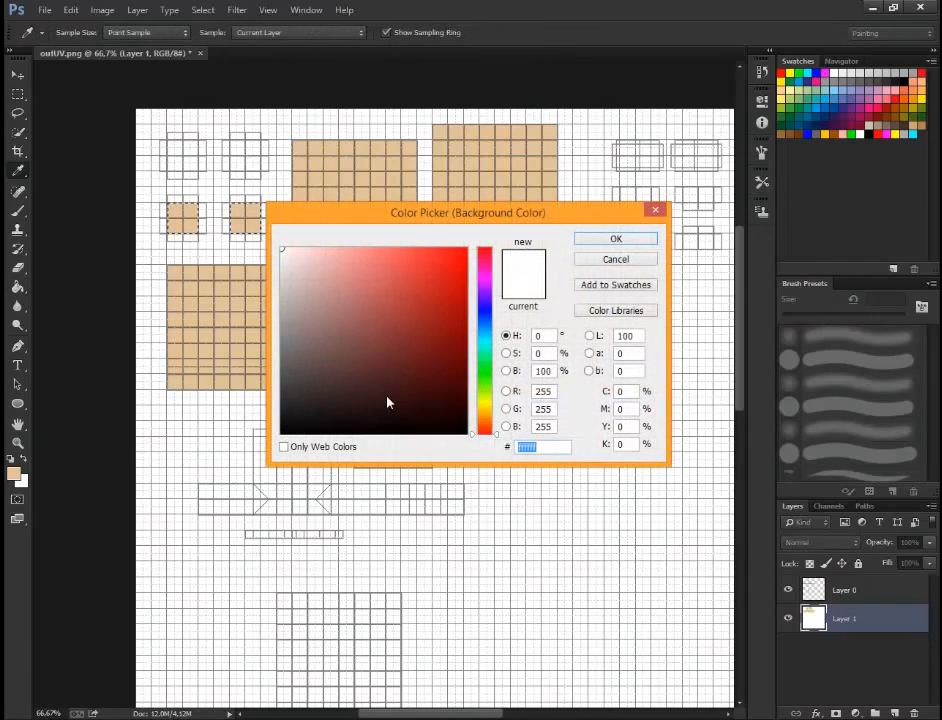
key("Escape")
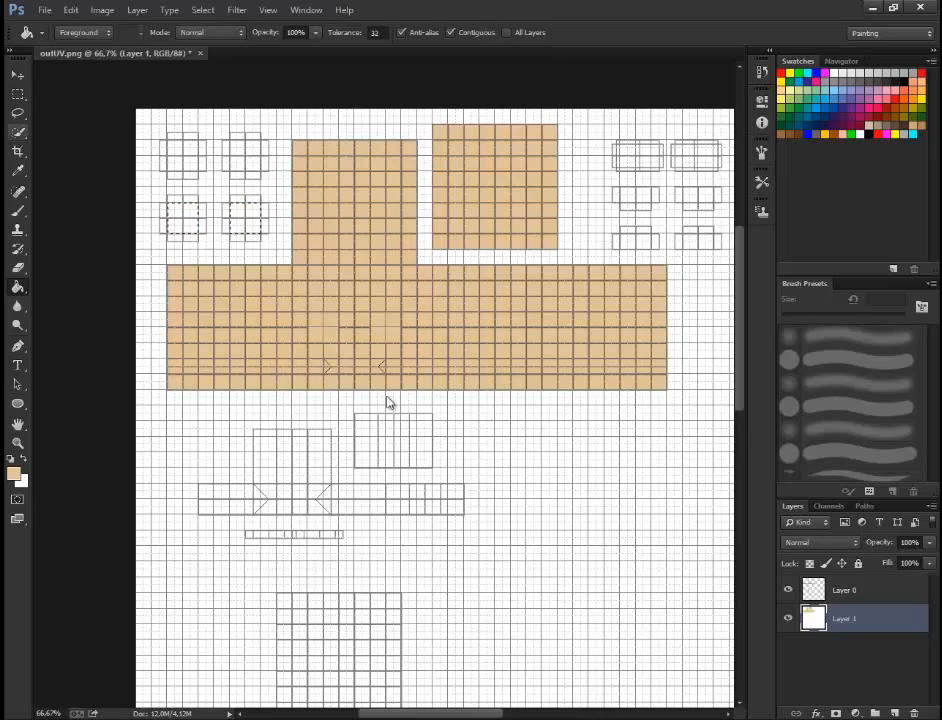
Step: Fill the outer rims of the lower pair of small cross-shaped shells with light tan, leaving out their centre squares
key("m")
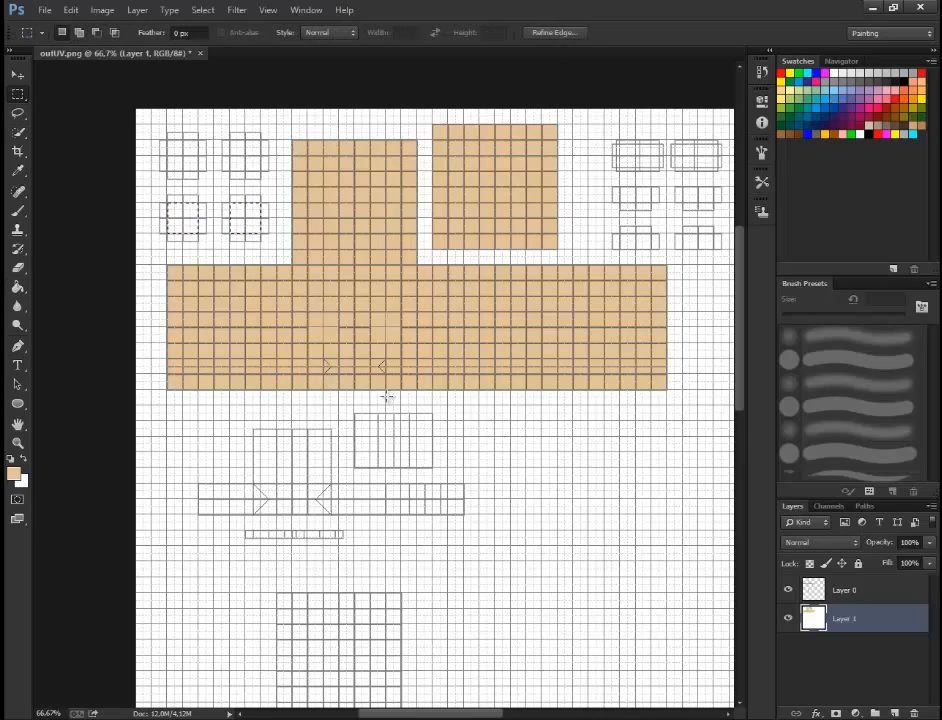
left_click_drag(167, 195, 198, 202)
key("shift")
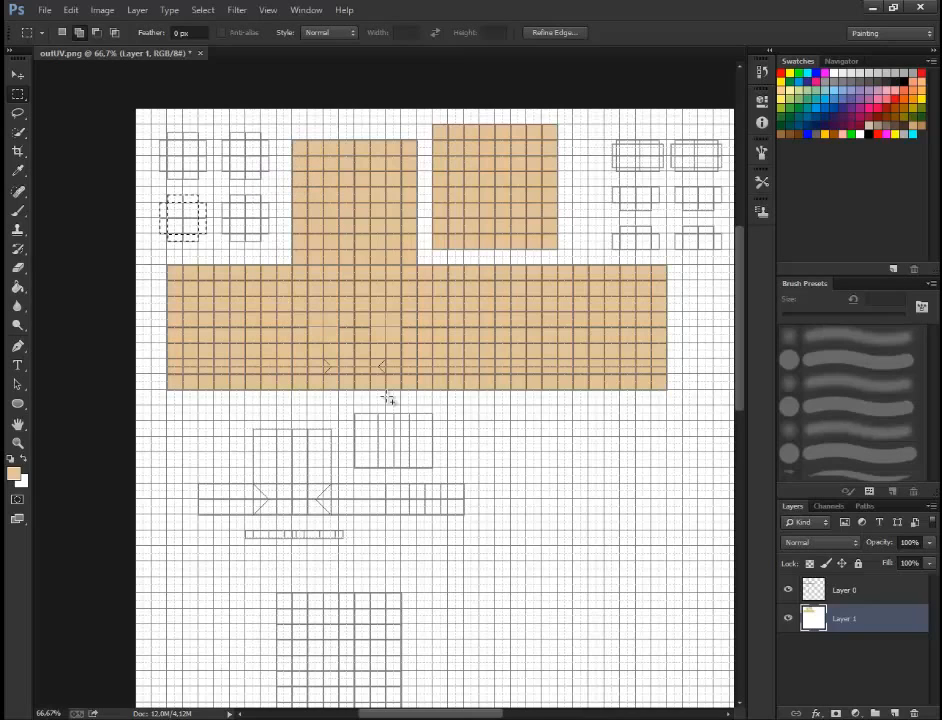
left_click_drag(261, 203, 268, 233)
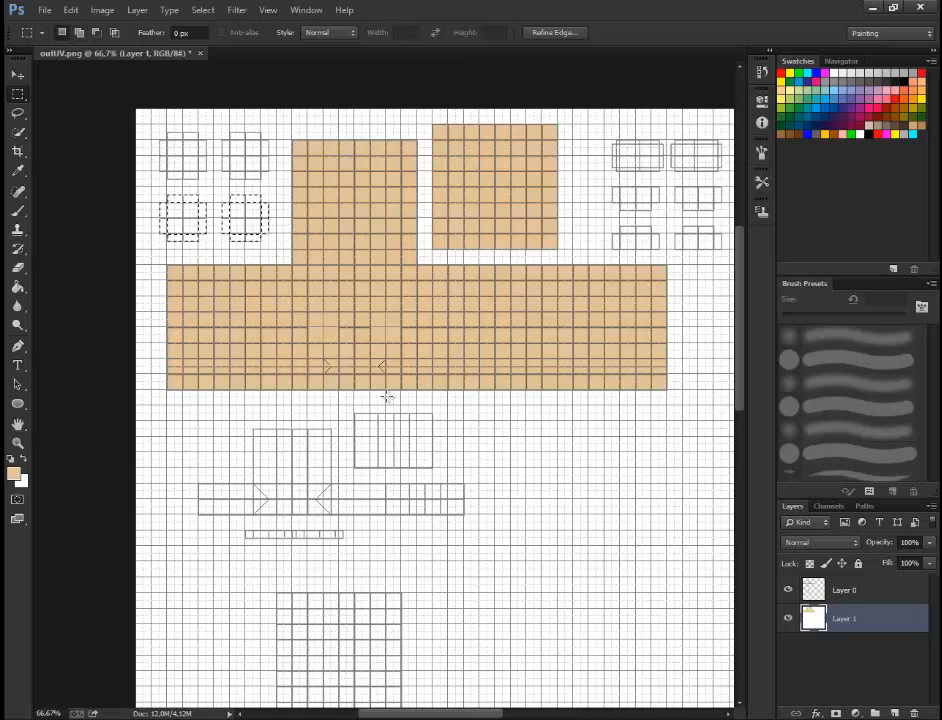
scroll(387, 397, "left", 2)
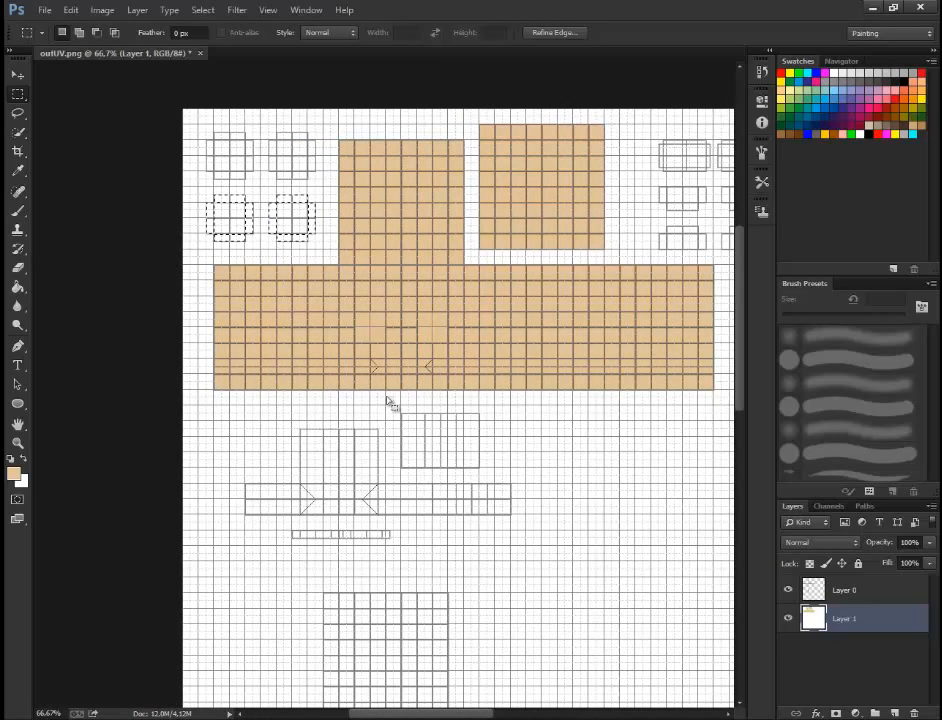
key("g")
key("alt+BackSpace")
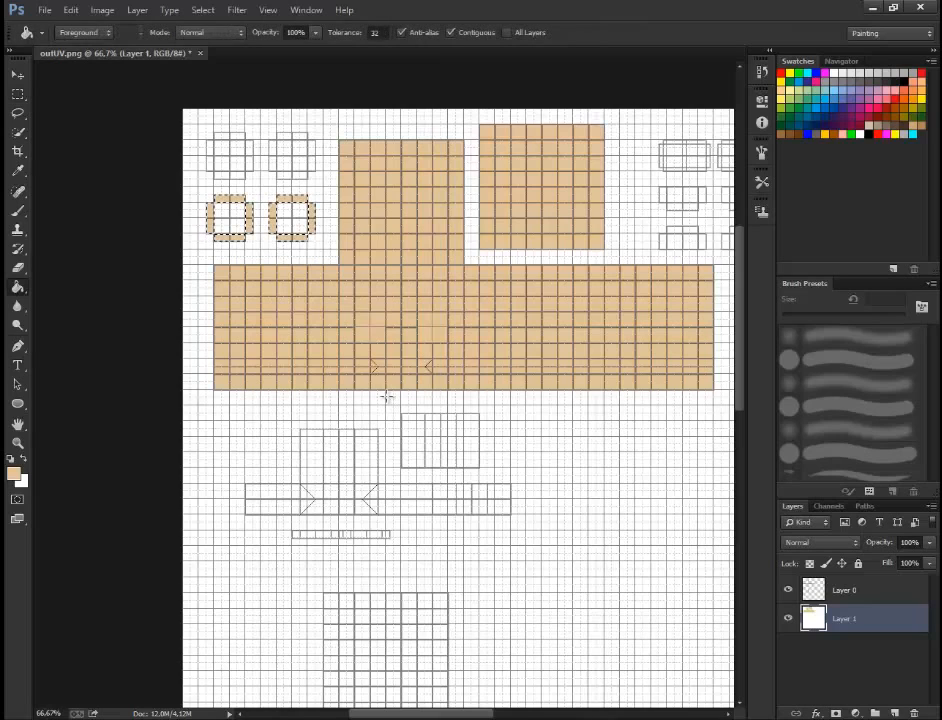
Step: Select the upper pair of small cross-shaped shells with the Rectangular Marquee tool and fill them with dark blue
key("m")
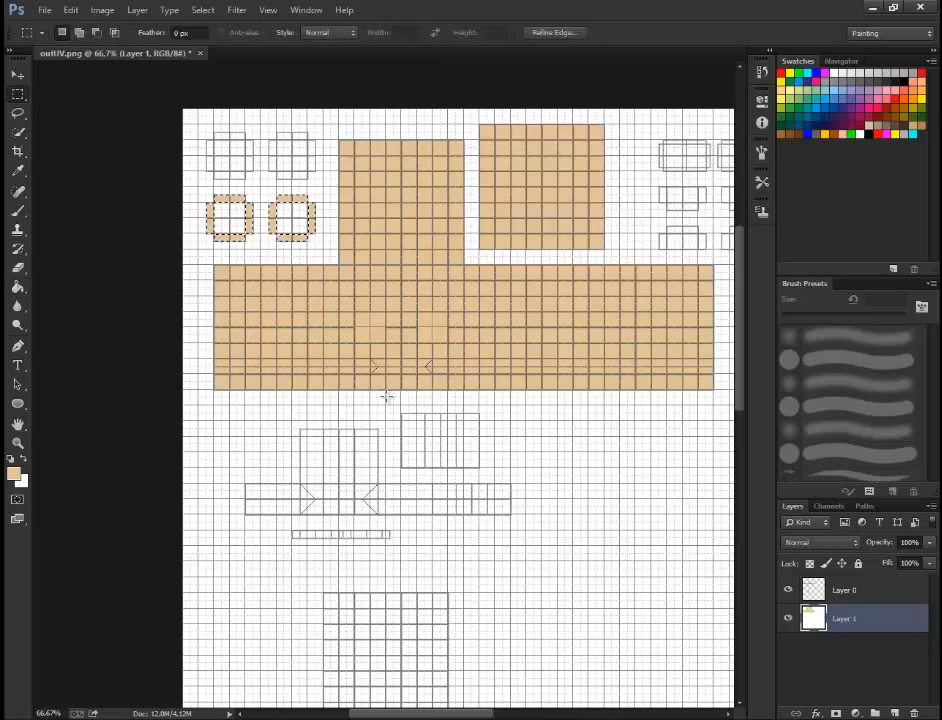
left_click_drag(214, 133, 245, 178)
left_click_drag(206, 140, 315, 171, "shift")
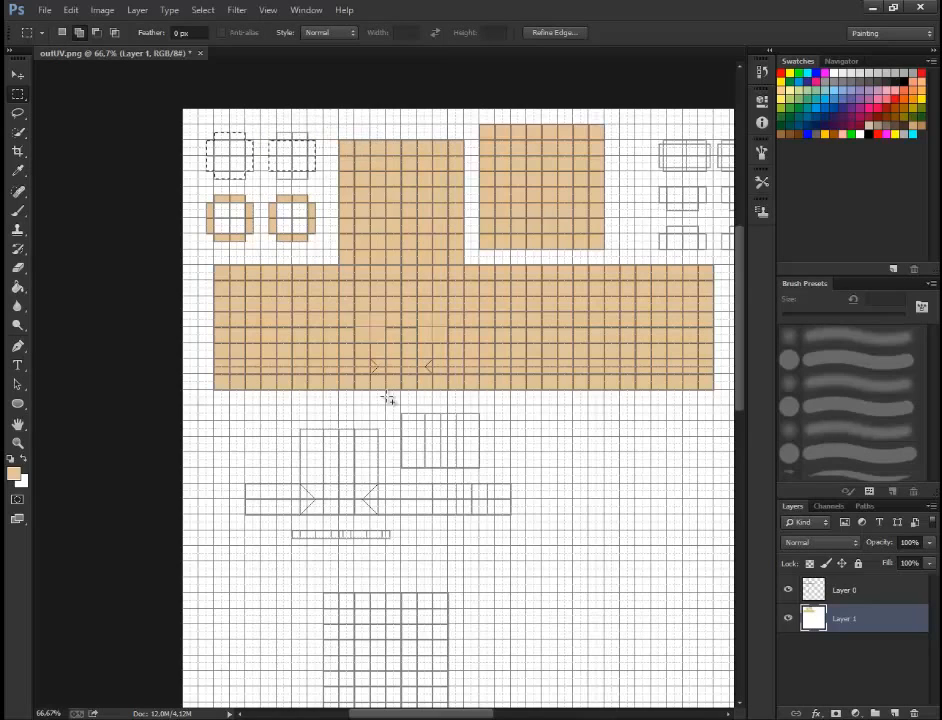
left_click_drag(277, 132, 300, 179, "shift")
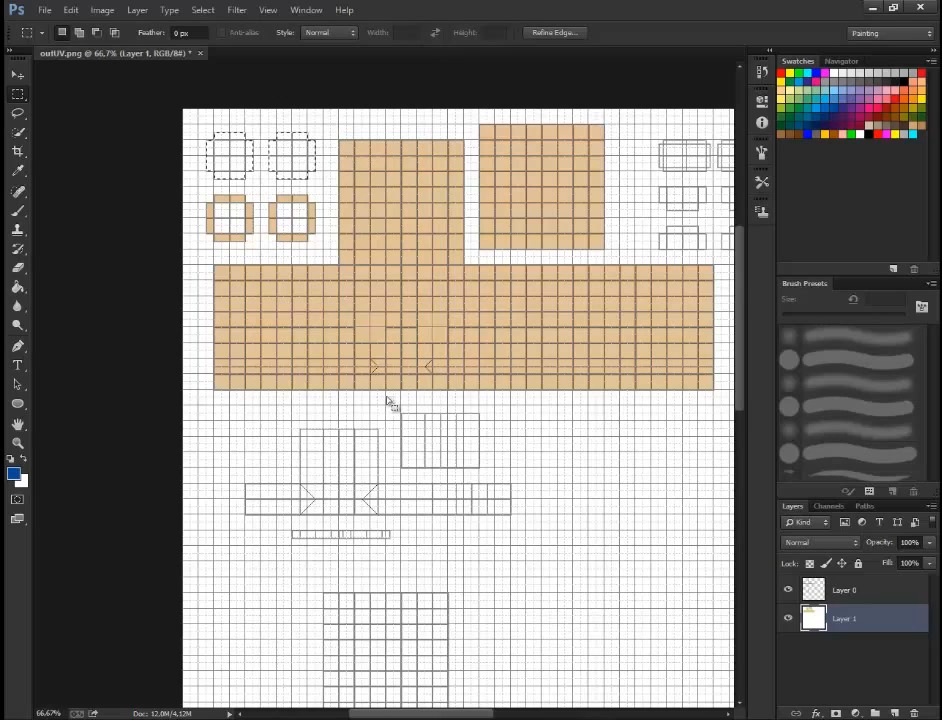
key("ctrl+d")
key("ctrl+shift+d")
key("g")
key("m")
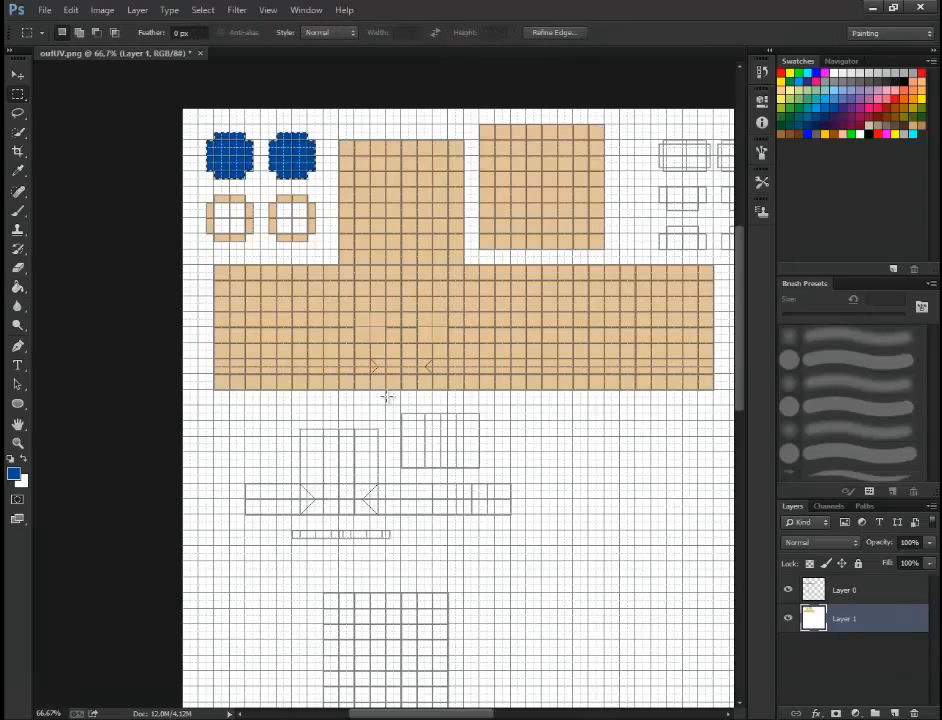
Step: Fill a rectangle enclosing the uppermost pair of small shells beyond the square head shell with orange-brown, leaving a margin around them
scroll(388, 401, "right", 5)
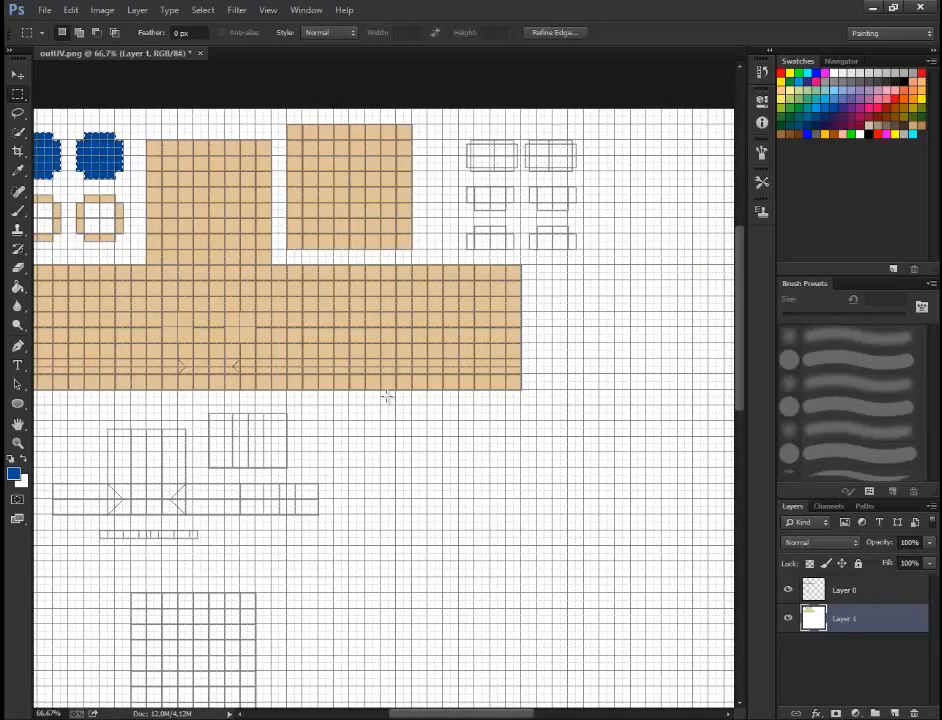
scroll(388, 399, "left", 2)
scroll(388, 399, "right", 1)
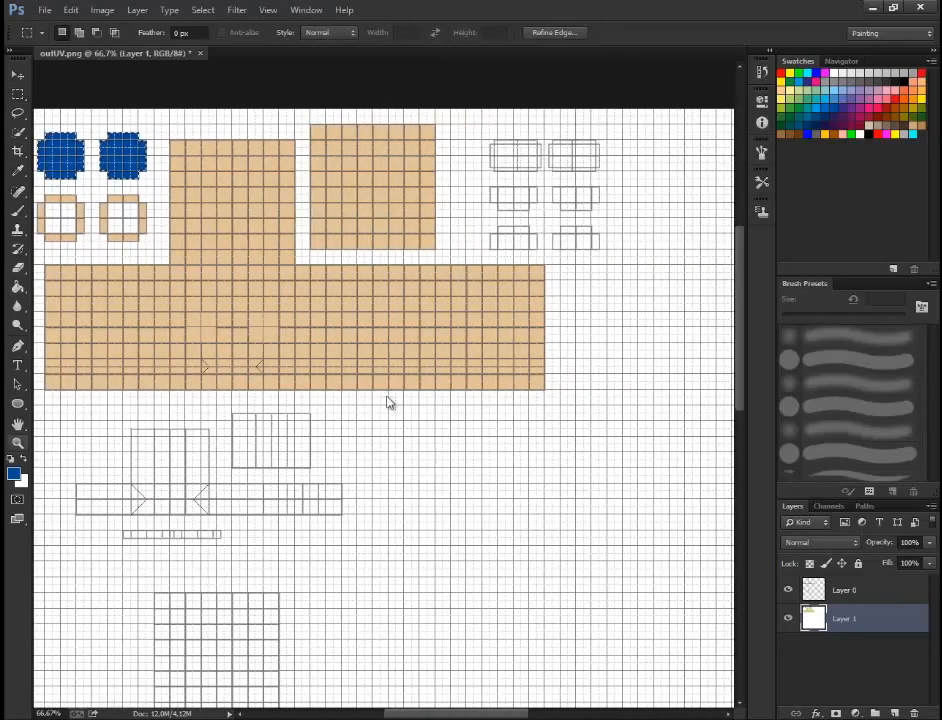
key("z")
left_click_drag(389, 400, 388, 397)
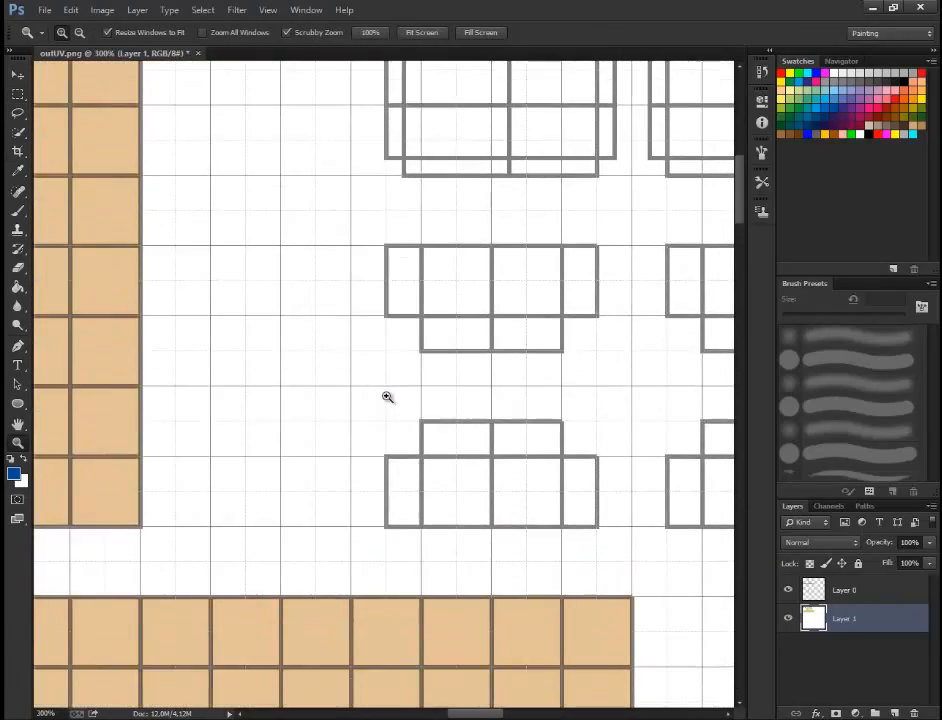
scroll(388, 397, "down", 2)
scroll(388, 397, "up", 4)
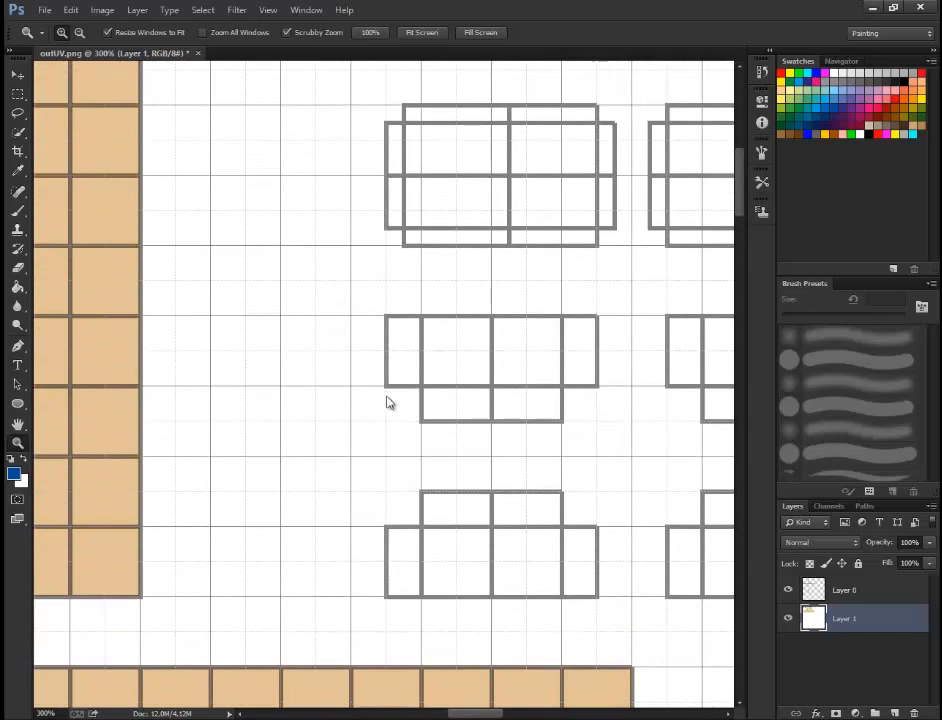
scroll(388, 402, "right", 5)
scroll(388, 399, "left", 3)
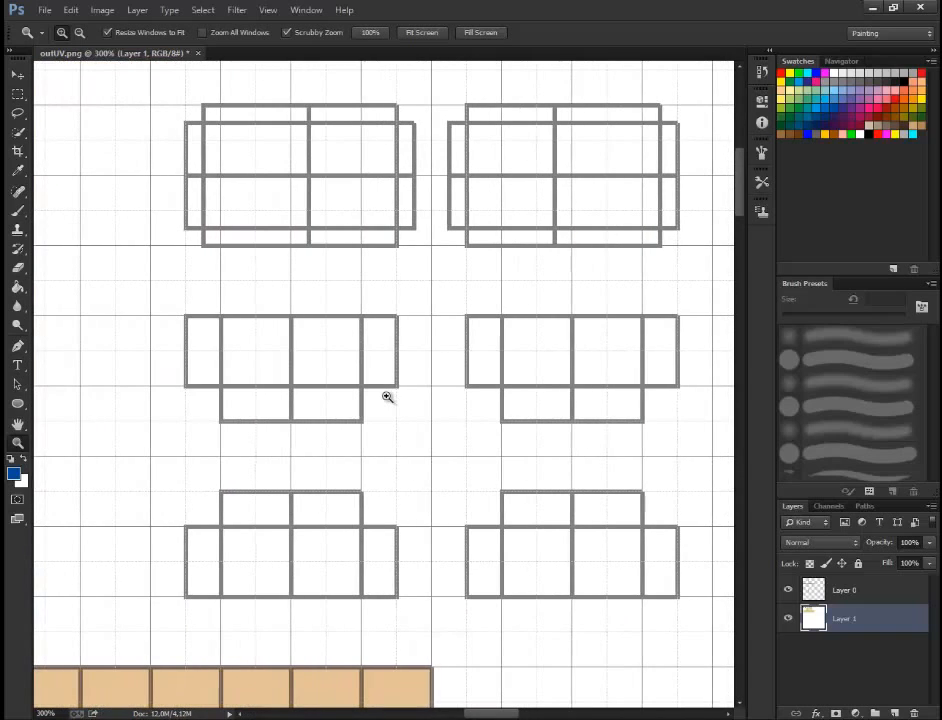
key("m")
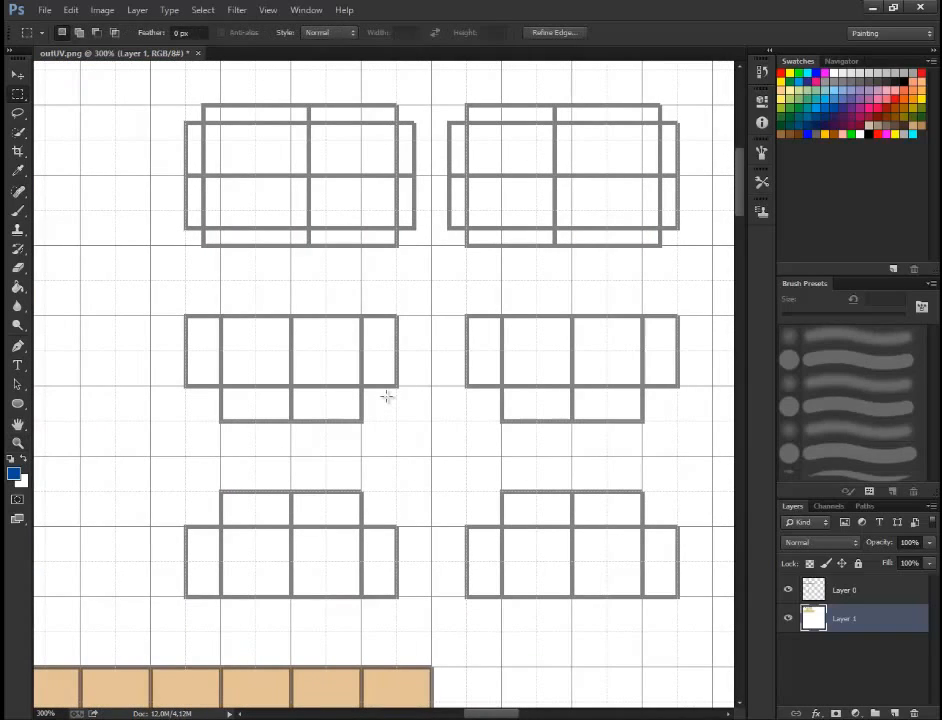
left_click_drag(151, 69, 712, 280)
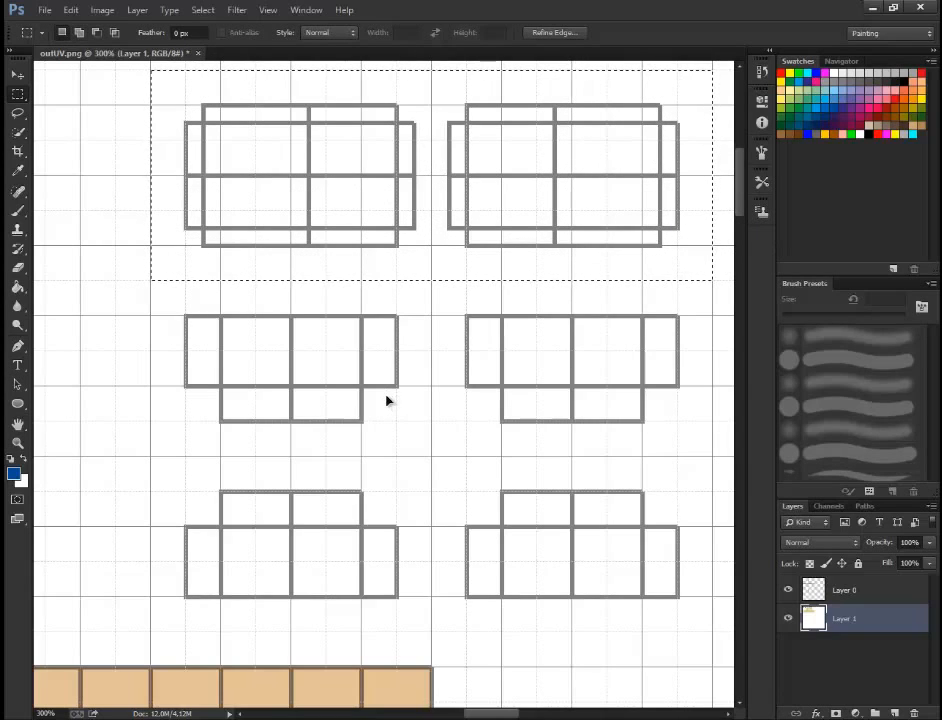
key("Right")
key("Right")
key("Right")
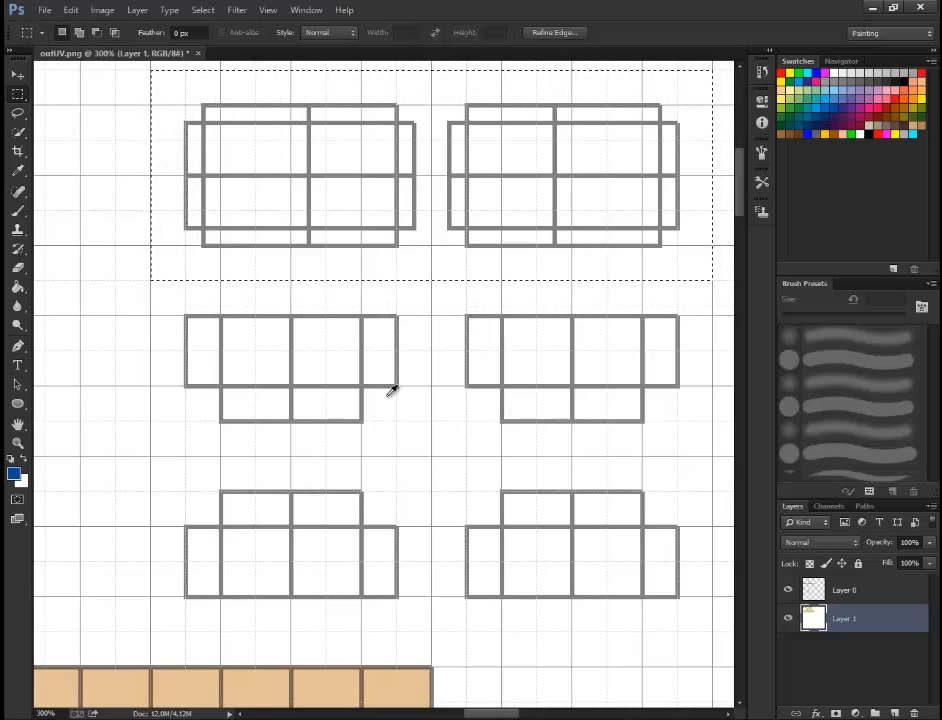
key("Return")
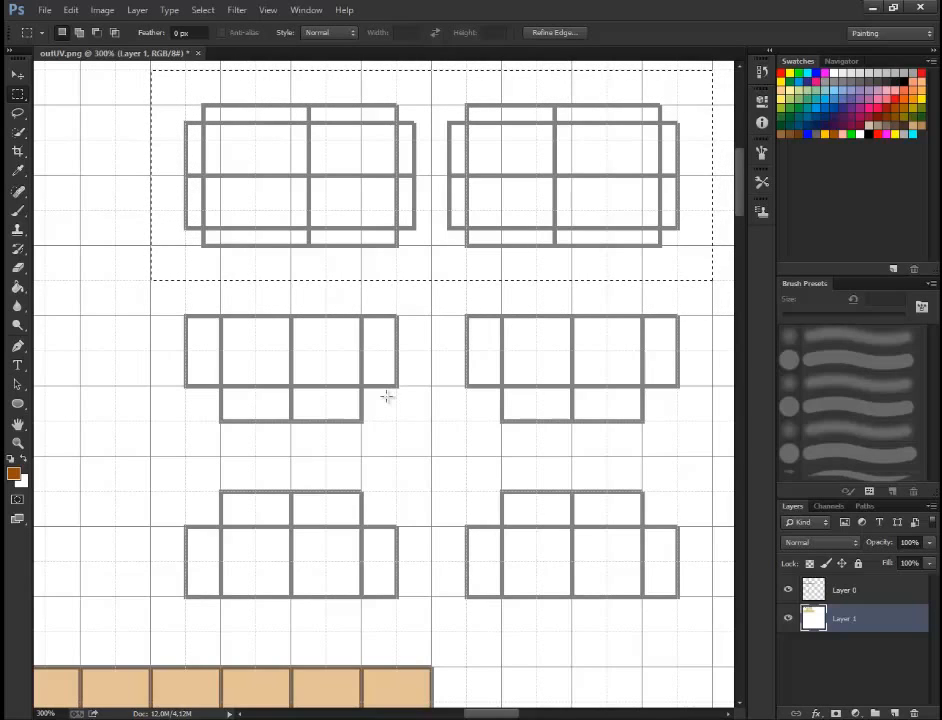
key("g")
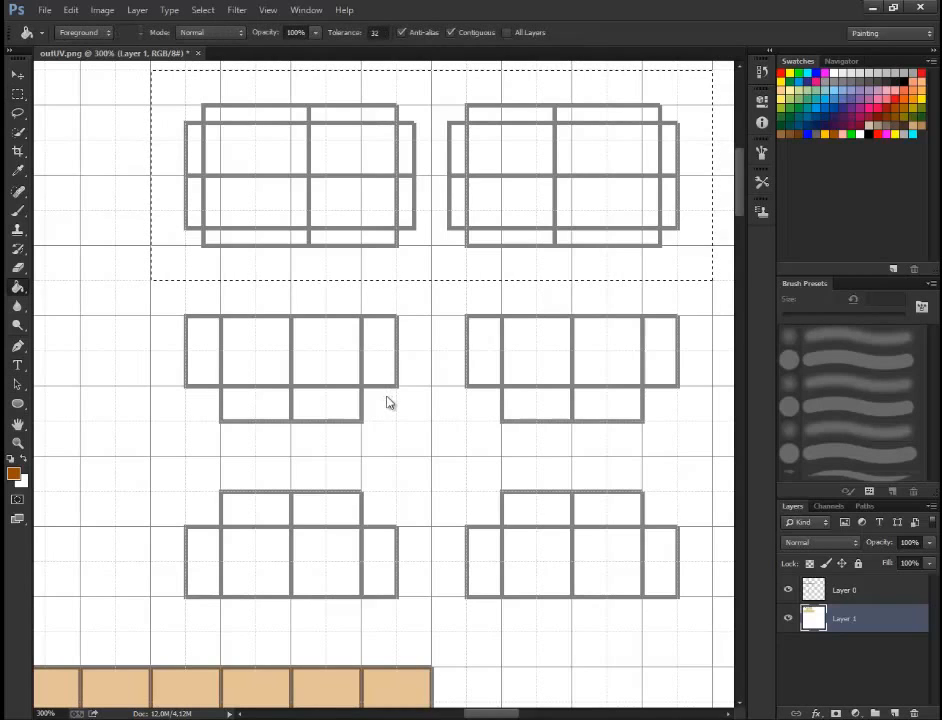
key("alt+BackSpace")
Step: Select all four small T-shaped shells below the brown block together, following their outlines with the Rectangular Marquee tool
scroll(387, 396, "down", 1)
scroll(387, 396, "down", 1)
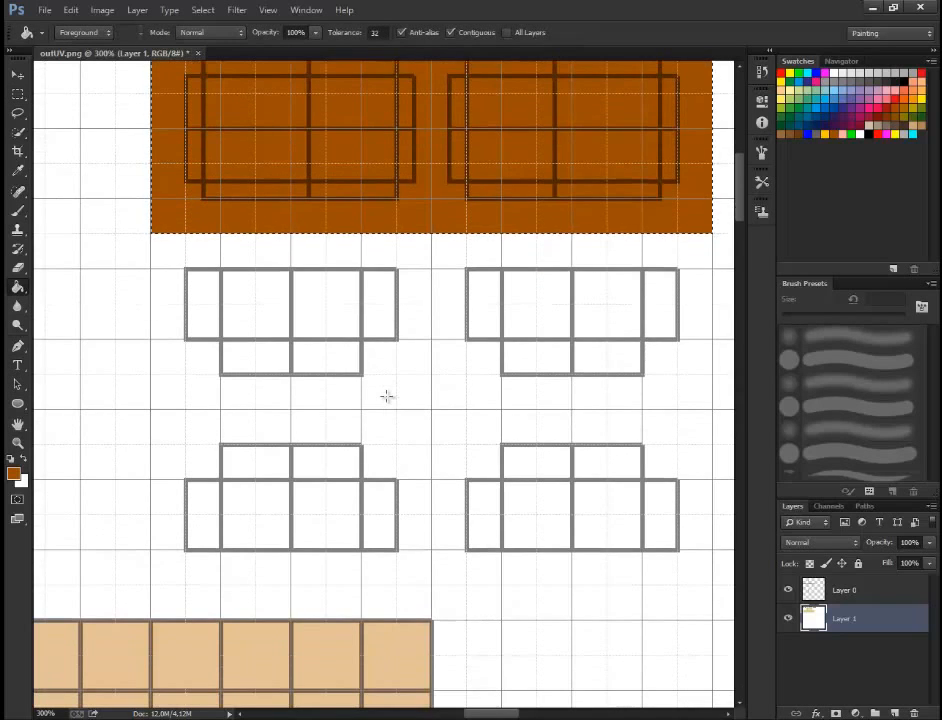
scroll(387, 396, "down", 2)
key("m")
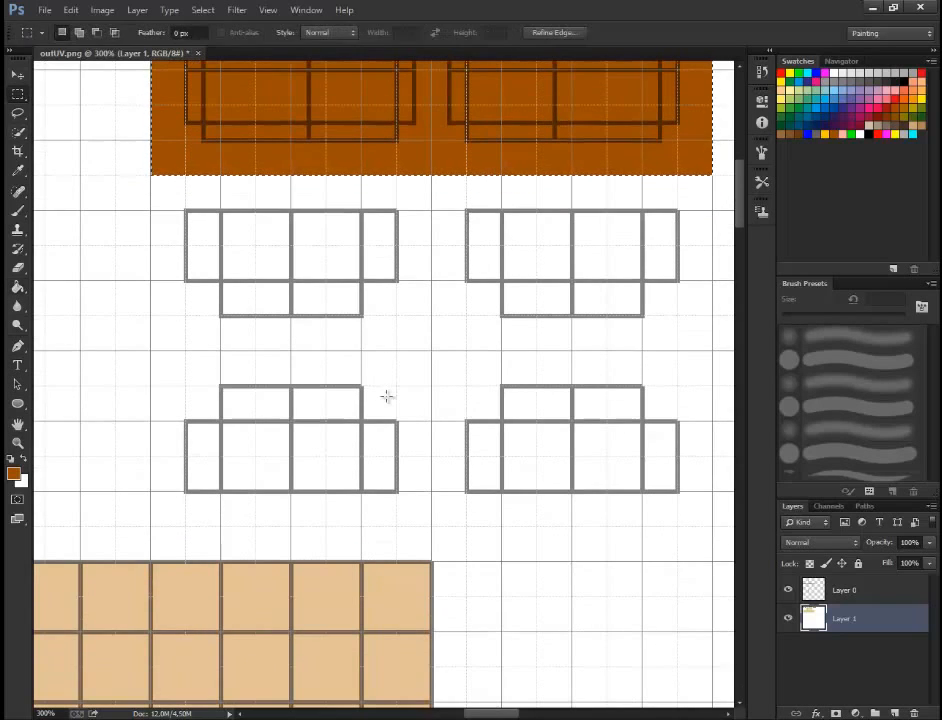
left_click_drag(185, 210, 397, 279)
left_click_drag(221, 280, 362, 316, "shift")
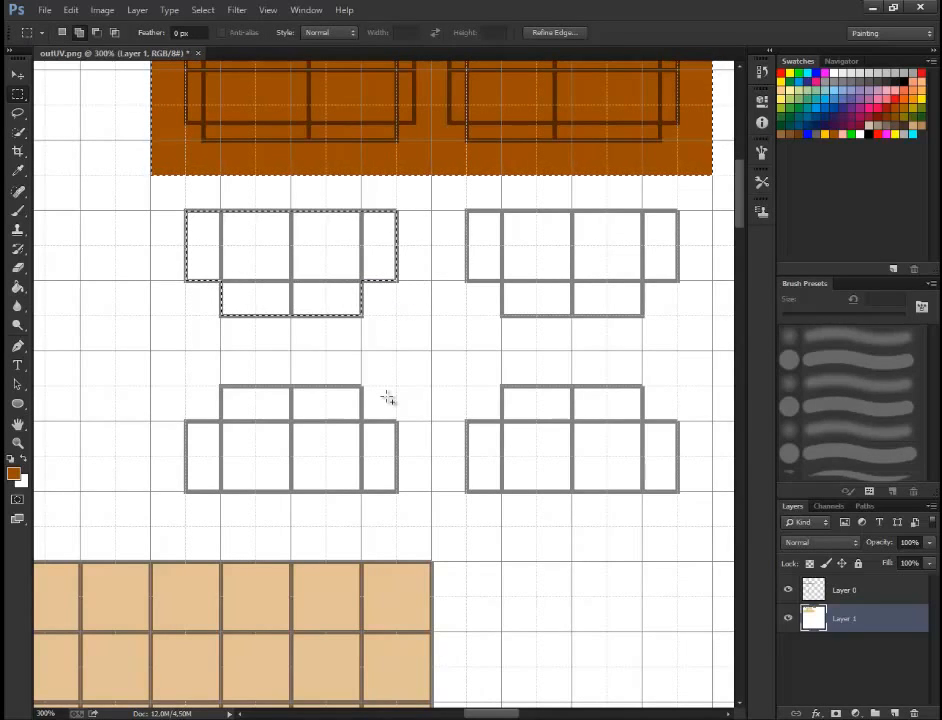
left_click_drag(221, 385, 362, 491, "shift")
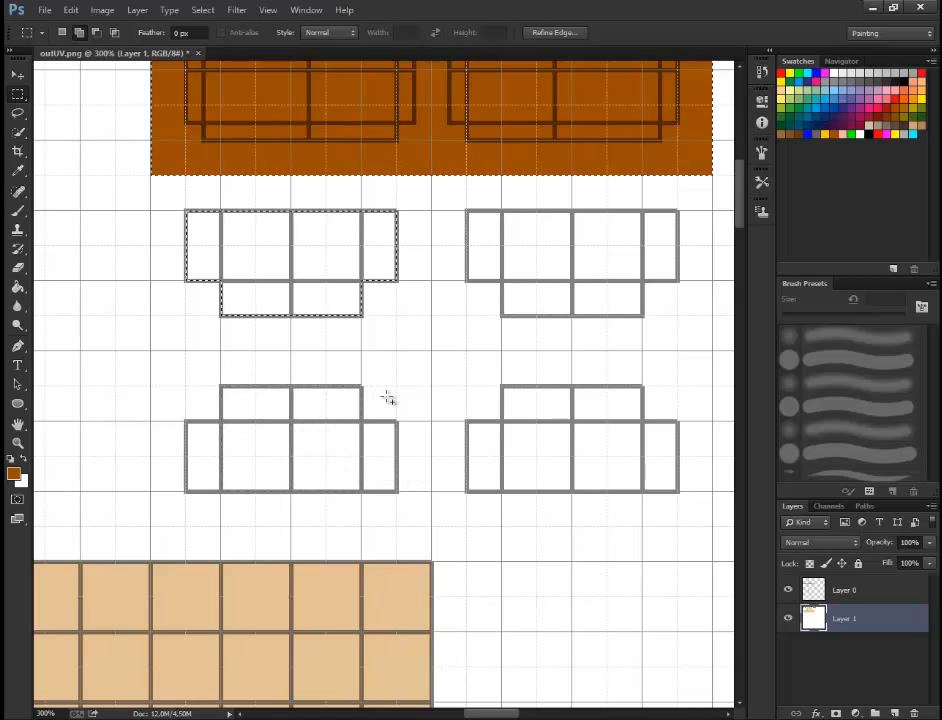
left_click_drag(185, 421, 397, 491, "shift")
left_click_drag(467, 422, 678, 491, "shift")
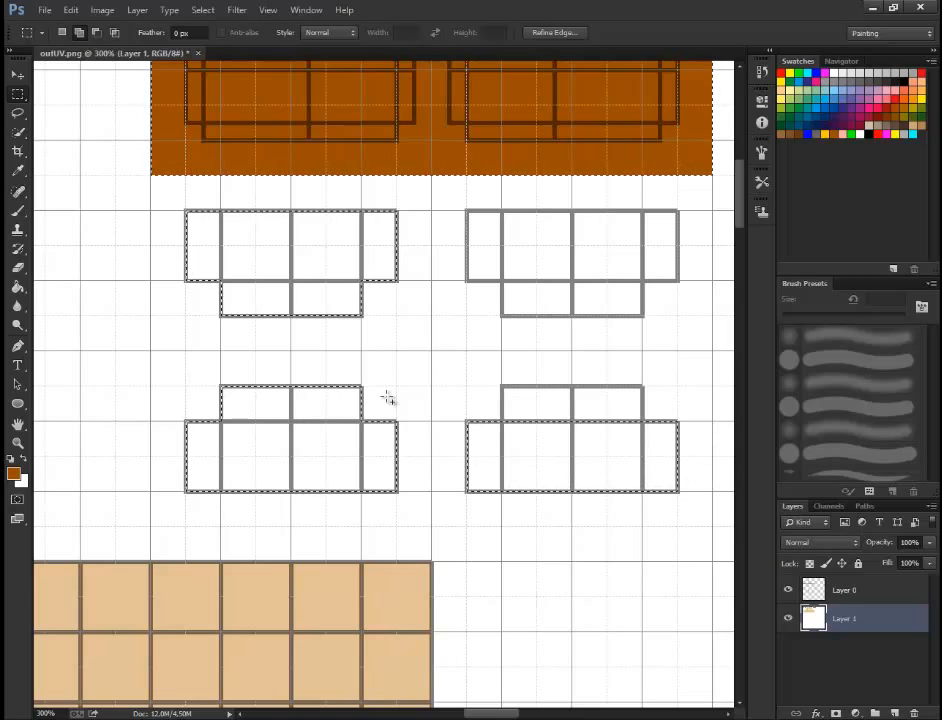
left_click_drag(502, 387, 620, 471, "shift")
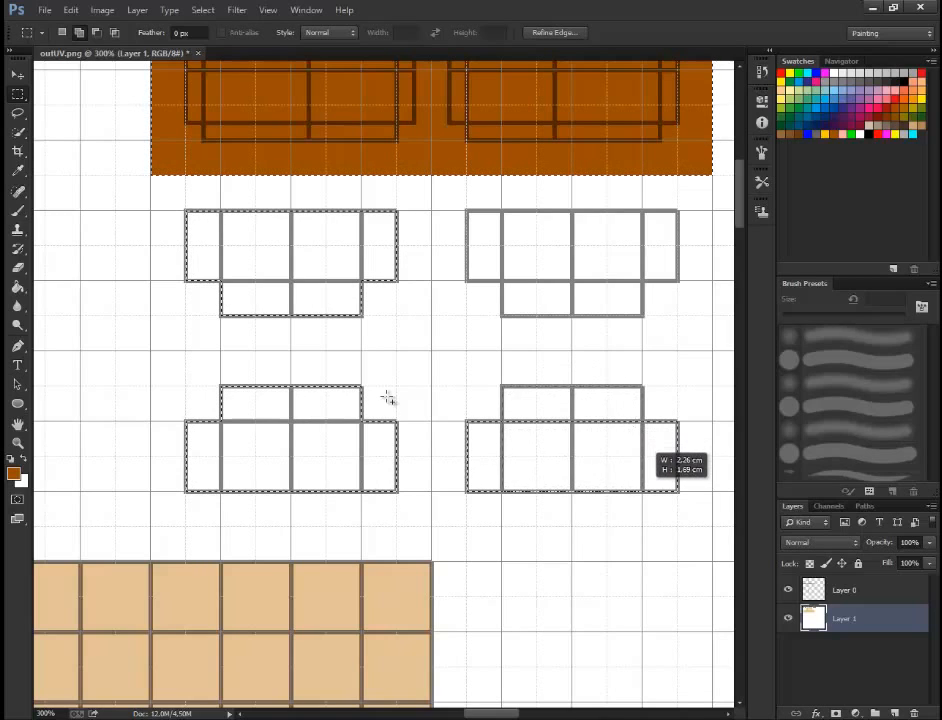
left_click_drag(502, 211, 643, 316, "shift")
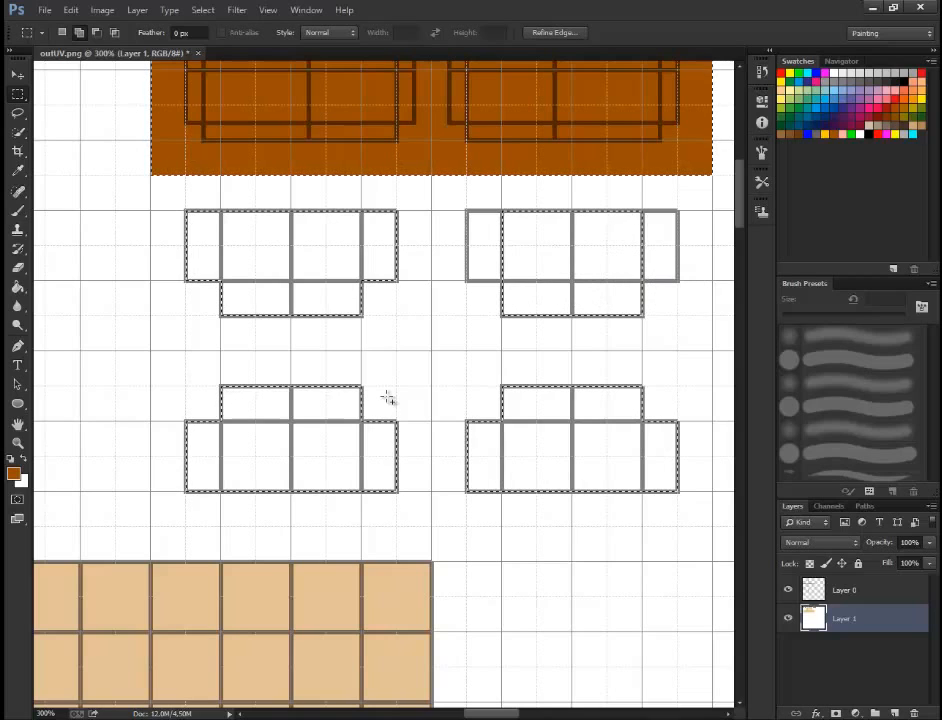
left_click_drag(490, 221, 653, 271, "shift")
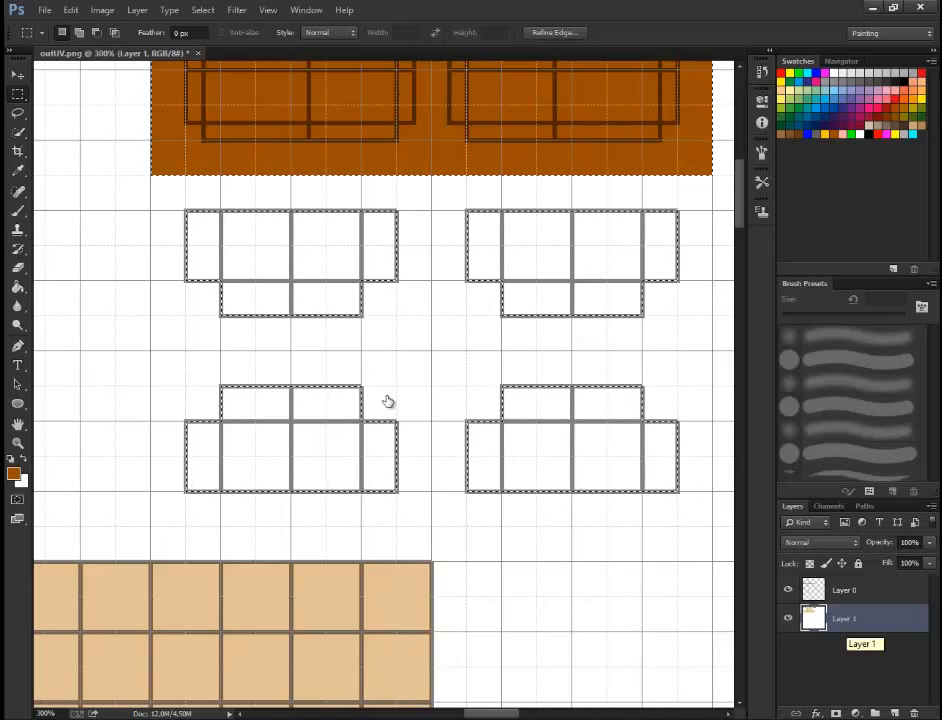
Step: Add a new layer and move it beneath Layer 1
key("ctrl+shift+alt+n")
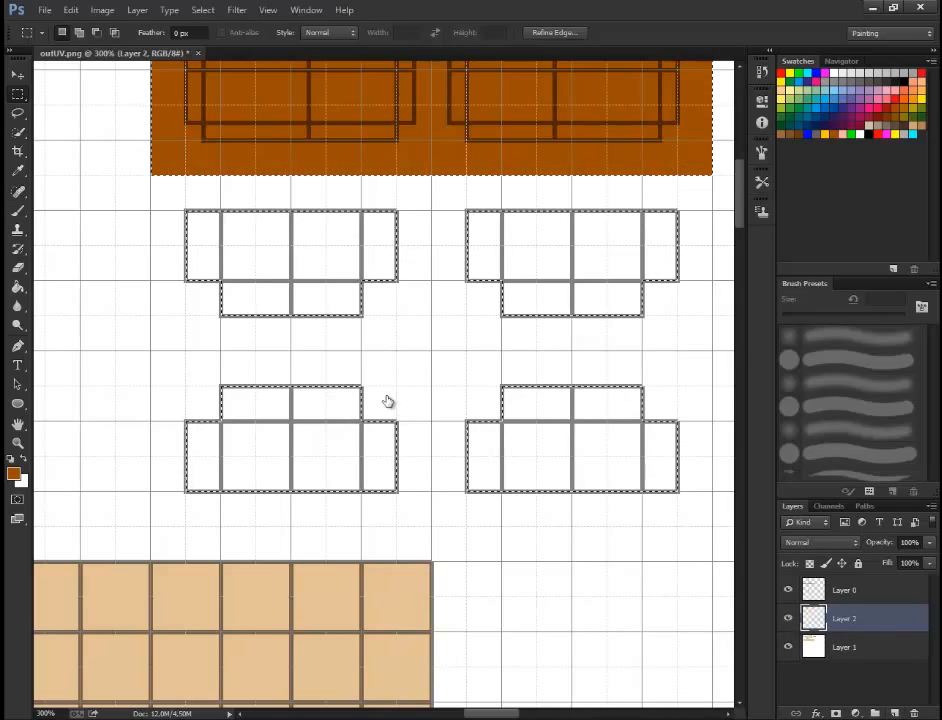
key("ctrl+bracketleft")
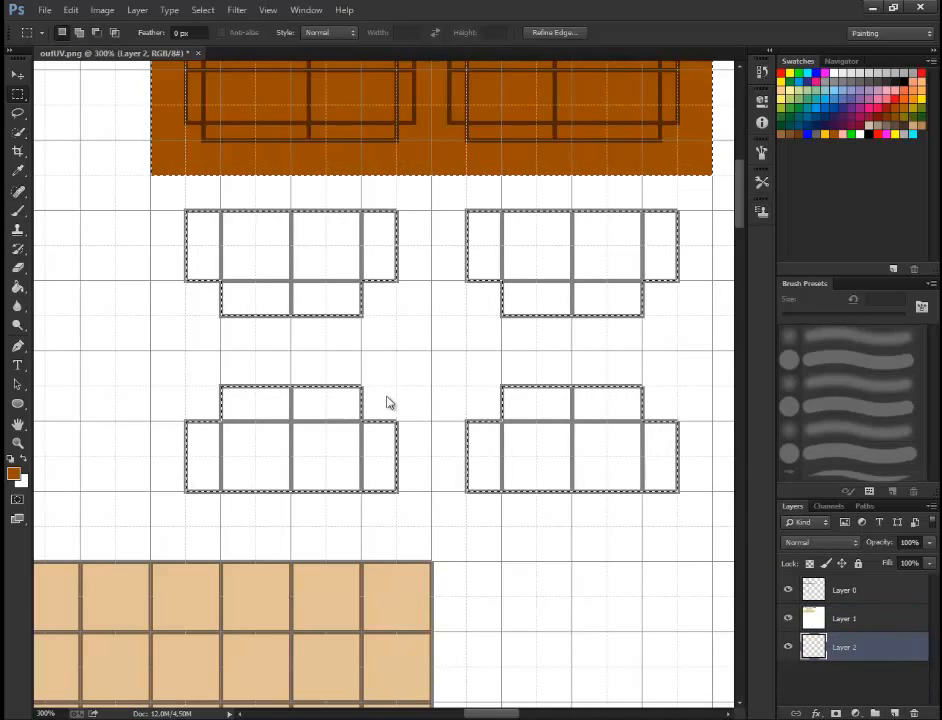
Step: Clear the current selection and fill the whole of Layer 2 with white using the Paint Bucket tool
key("g")
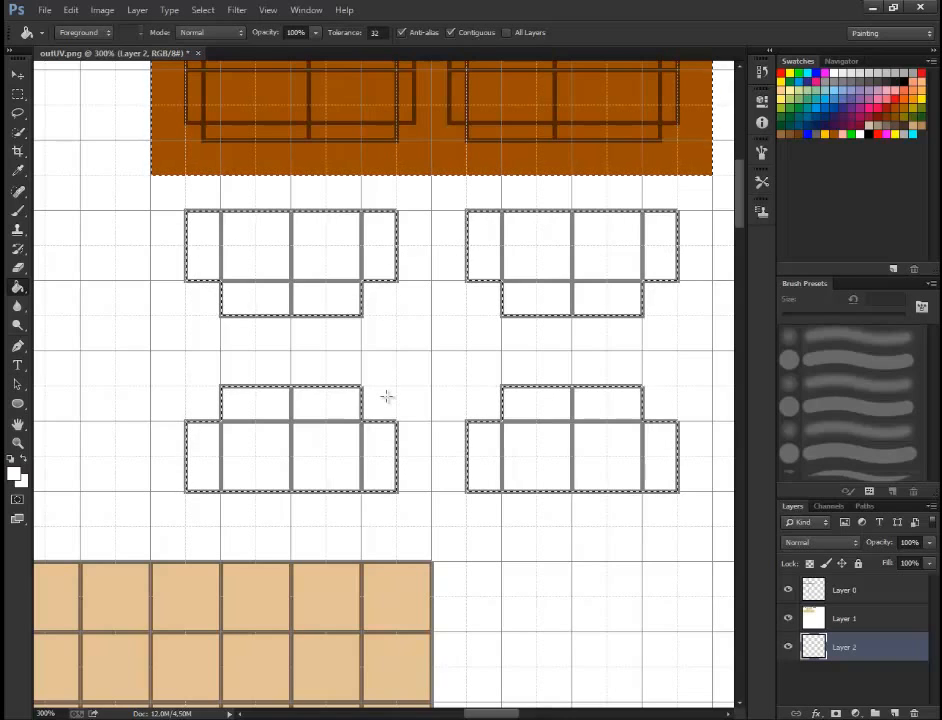
scroll(389, 402, "down", 2)
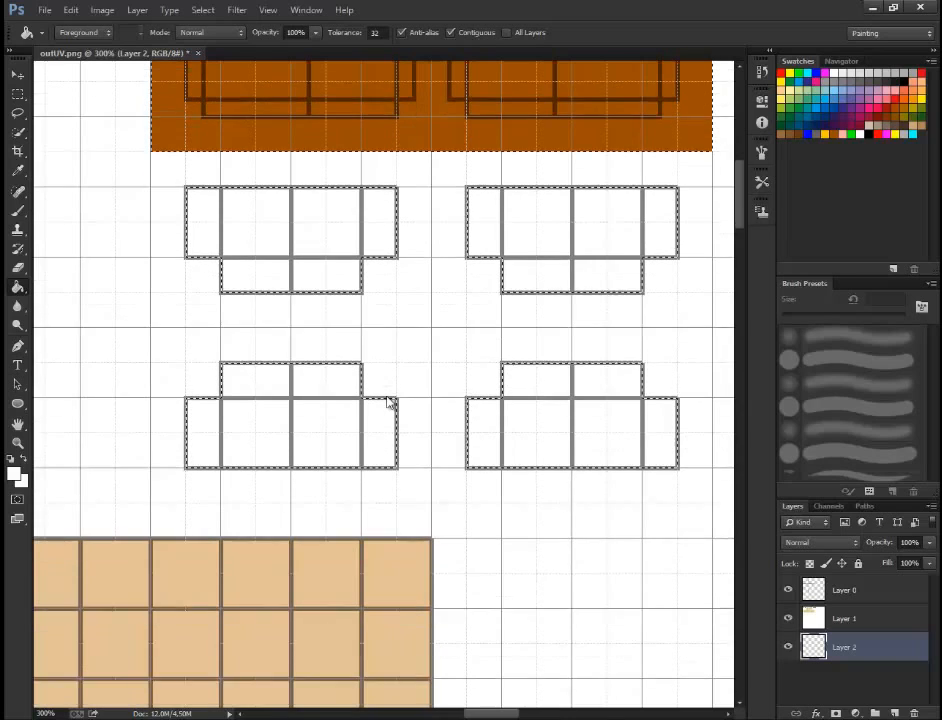
scroll(389, 402, "right", 2)
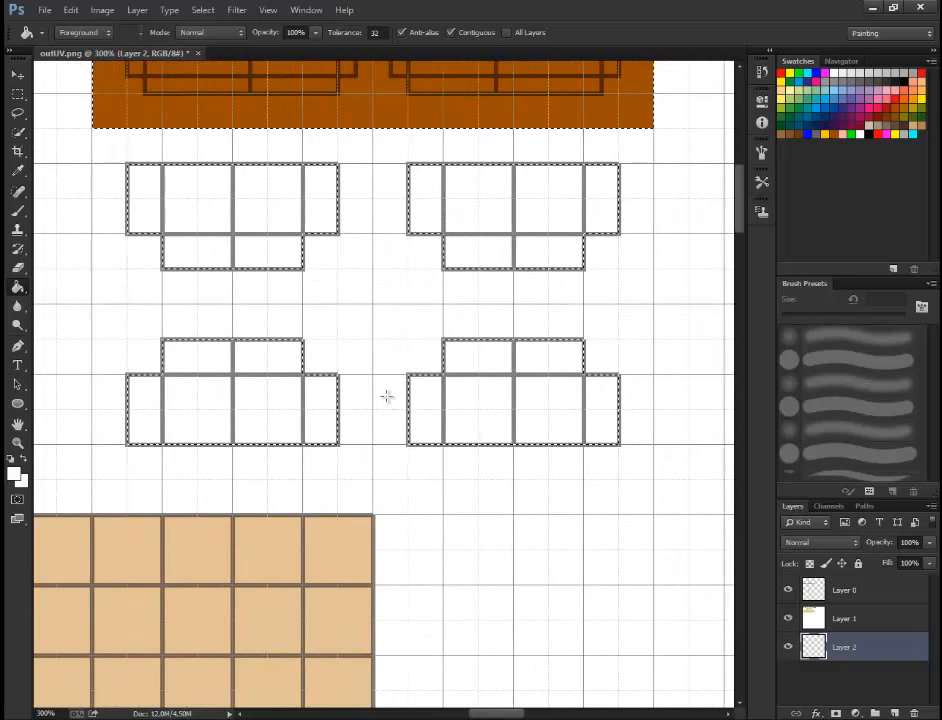
key("m")
key("ctrl+d")
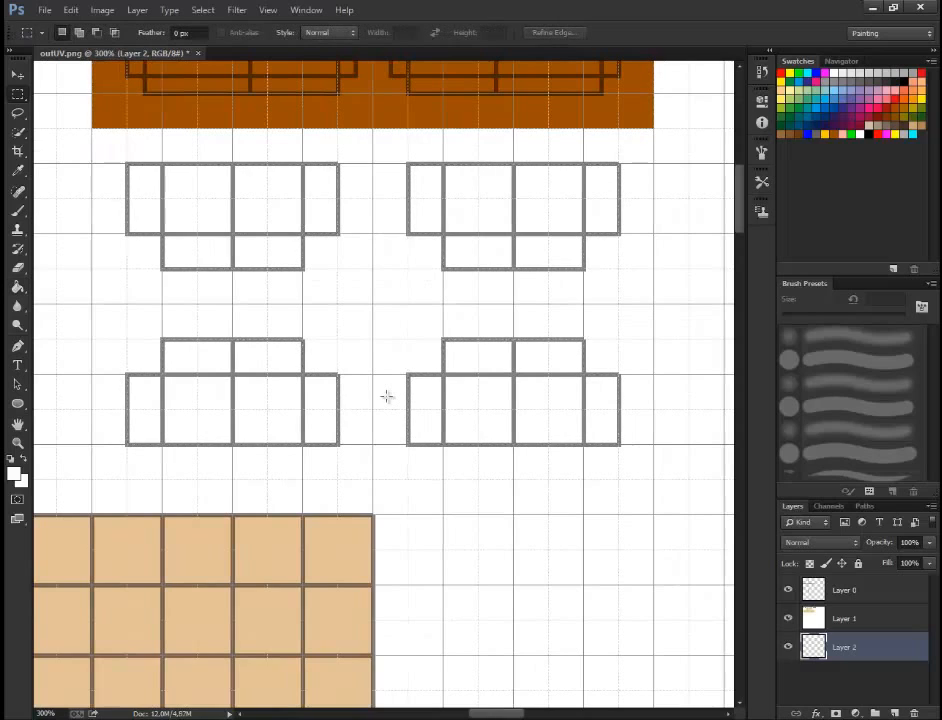
key("g")
left_click(387, 396)
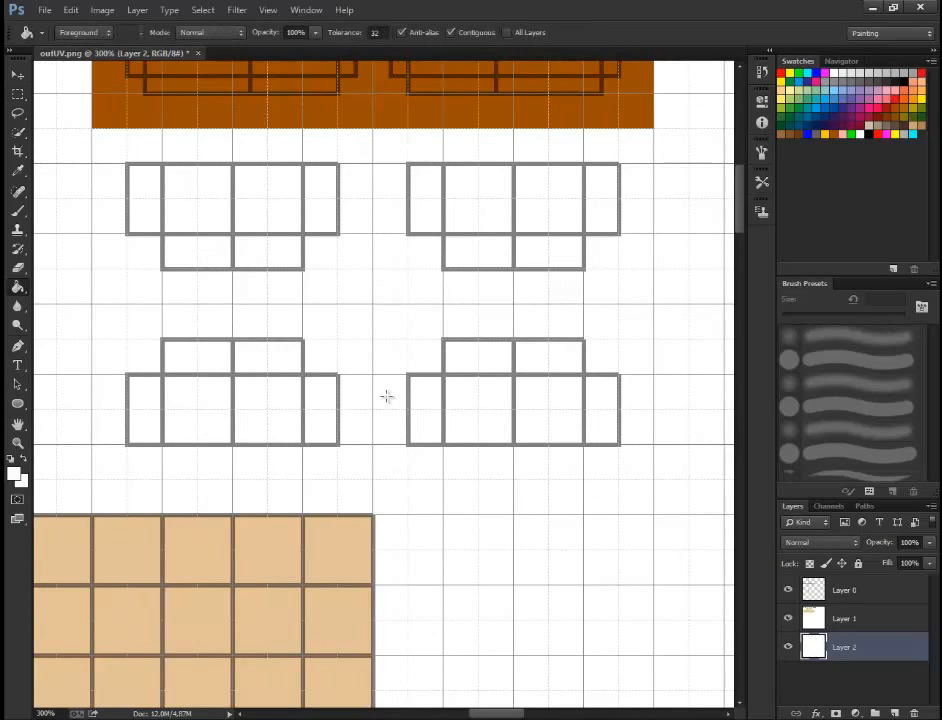
Step: Make Layer 1 active and select the upper-left of the four small T-shaped shells below the orange-brown block with the Rectangular Marquee
key("alt+bracketright")
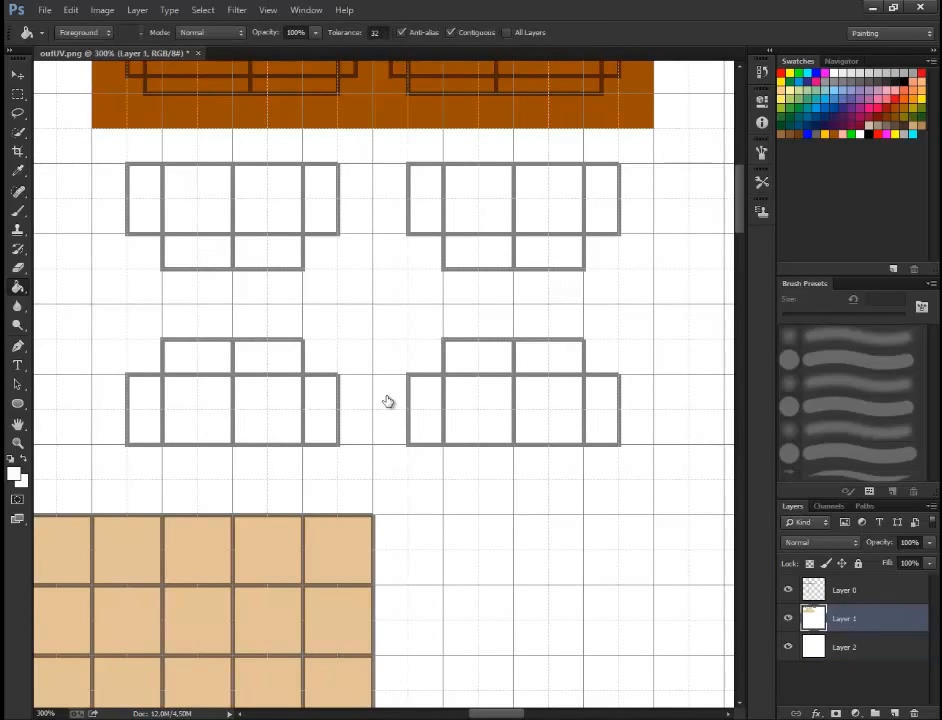
scroll(387, 396, "right", 1)
scroll(387, 396, "down", 1)
scroll(387, 396, "up", 2)
key("ctrl+z")
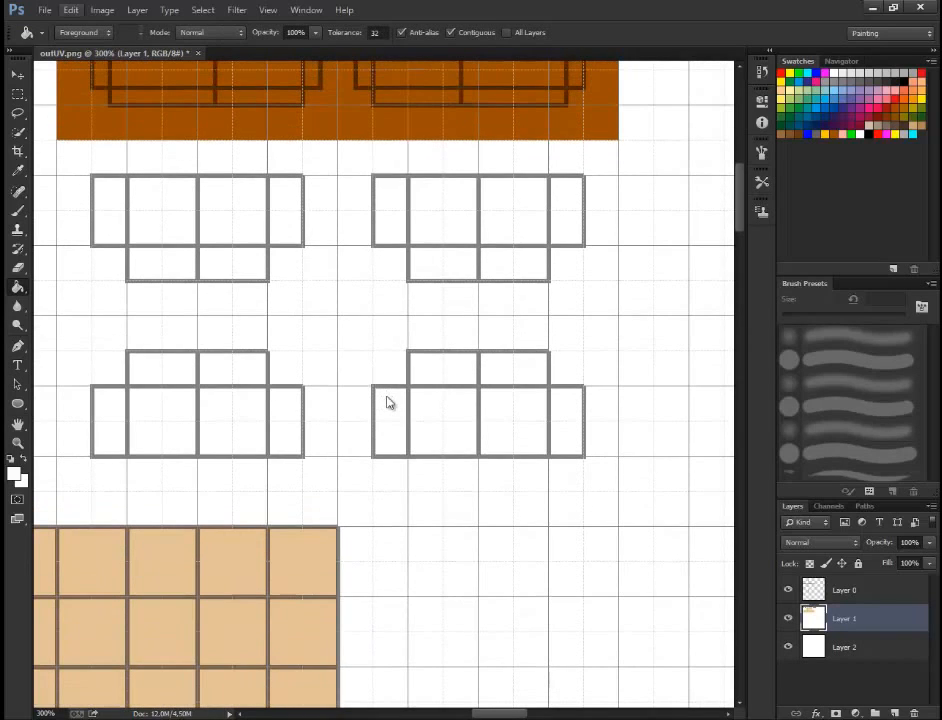
key("m")
left_click_drag(92, 176, 162, 245)
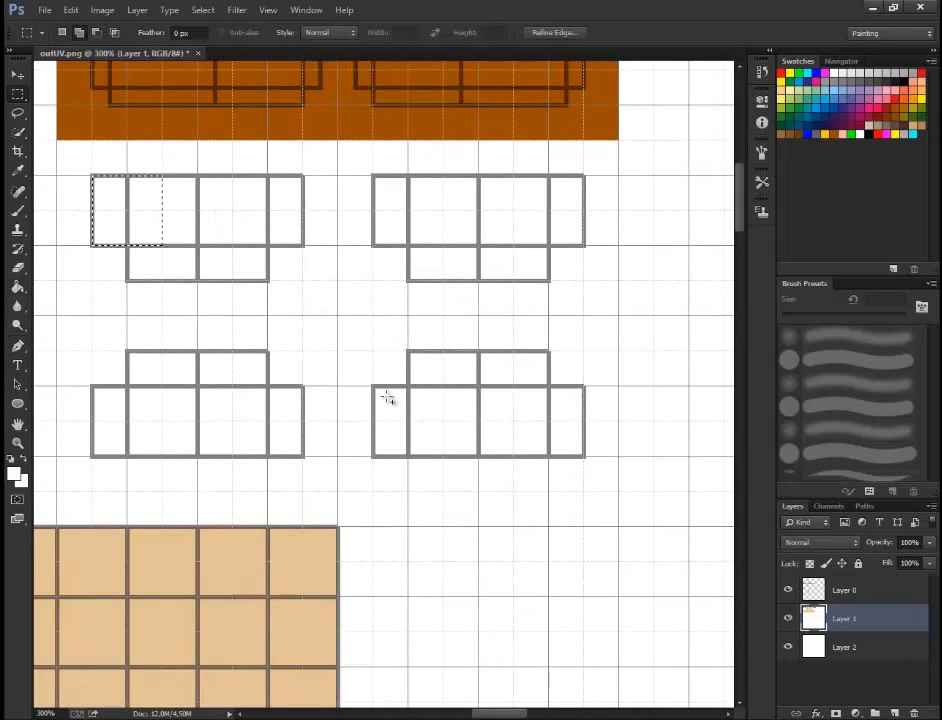
left_click_drag(162, 176, 303, 245)
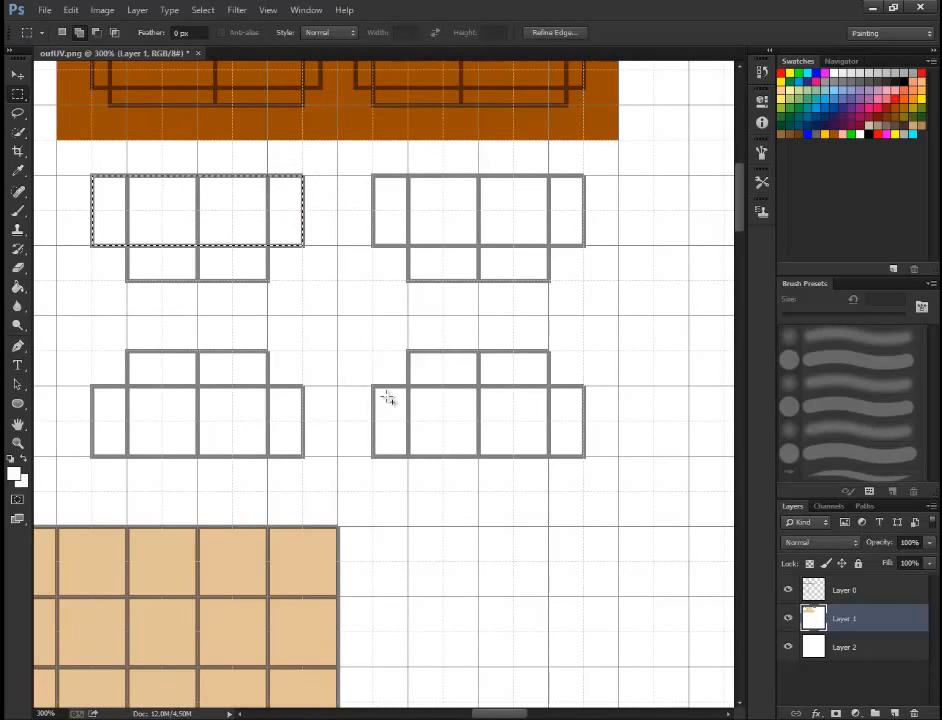
left_click_drag(127, 220, 268, 280)
Step: Add the other three small T-shaped shells to the selection, following their outlines
left_click_drag(127, 350, 268, 456)
left_click_drag(268, 386, 303, 456)
left_click_drag(93, 386, 292, 447)
left_click_drag(374, 386, 585, 456)
left_click_drag(405, 350, 548, 386)
left_click_drag(374, 177, 585, 246)
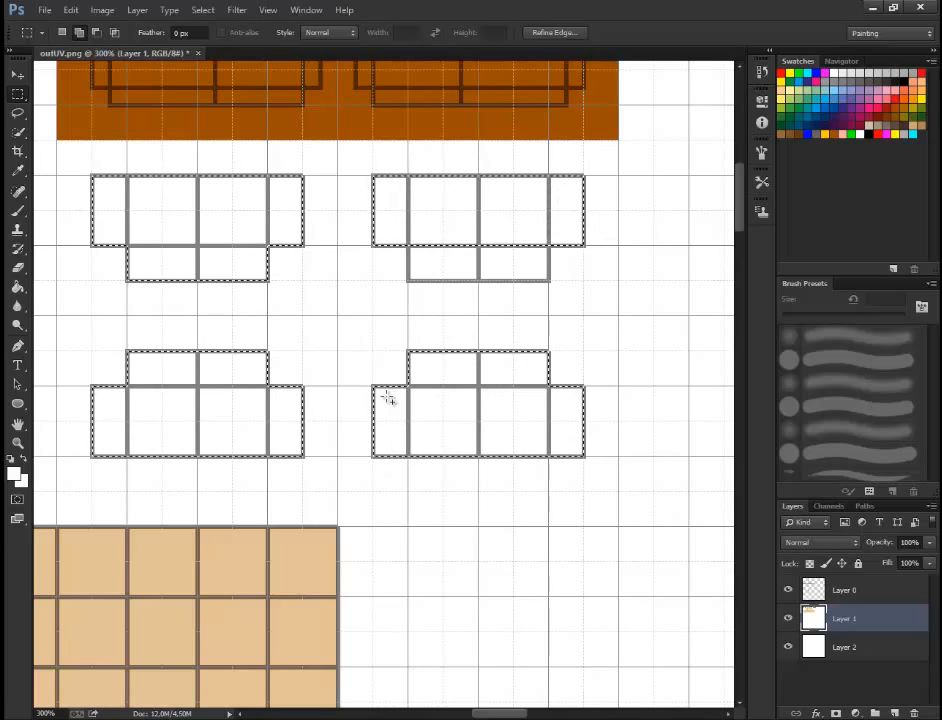
left_click_drag(408, 176, 549, 281)
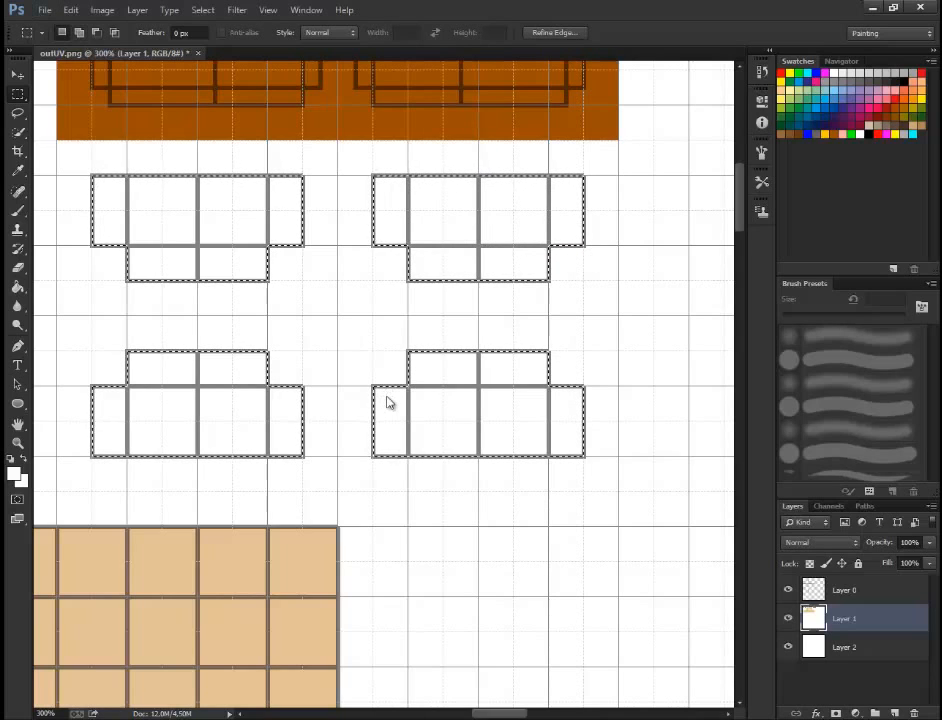
Step: Add the two blue cross-shaped shells and the two skin-edged shells below them to the selection
scroll(387, 402, "left", 5)
scroll(387, 402, "right", 3)
scroll(386, 395, "left", 2)
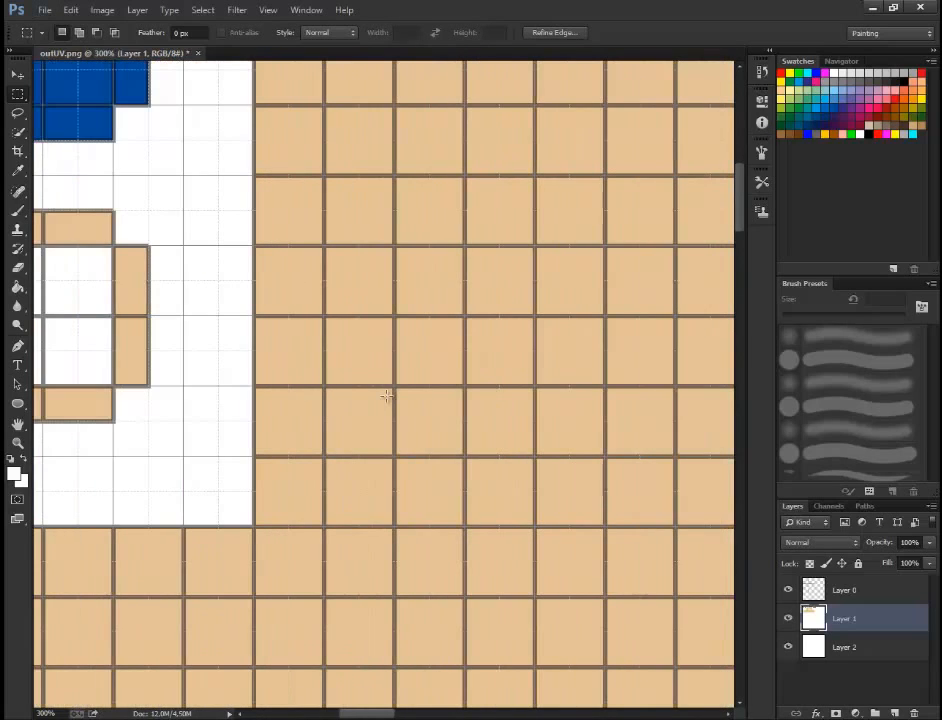
key("z")
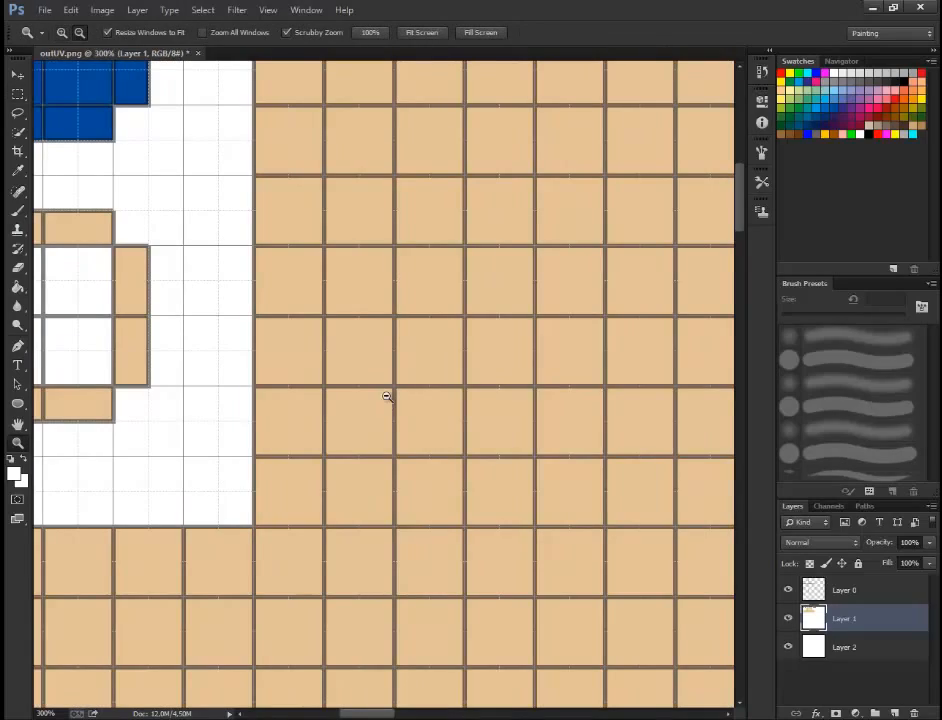
left_click(387, 397, "alt")
left_click(387, 397, "alt")
left_click(387, 397, "alt")
left_click(387, 397, "alt")
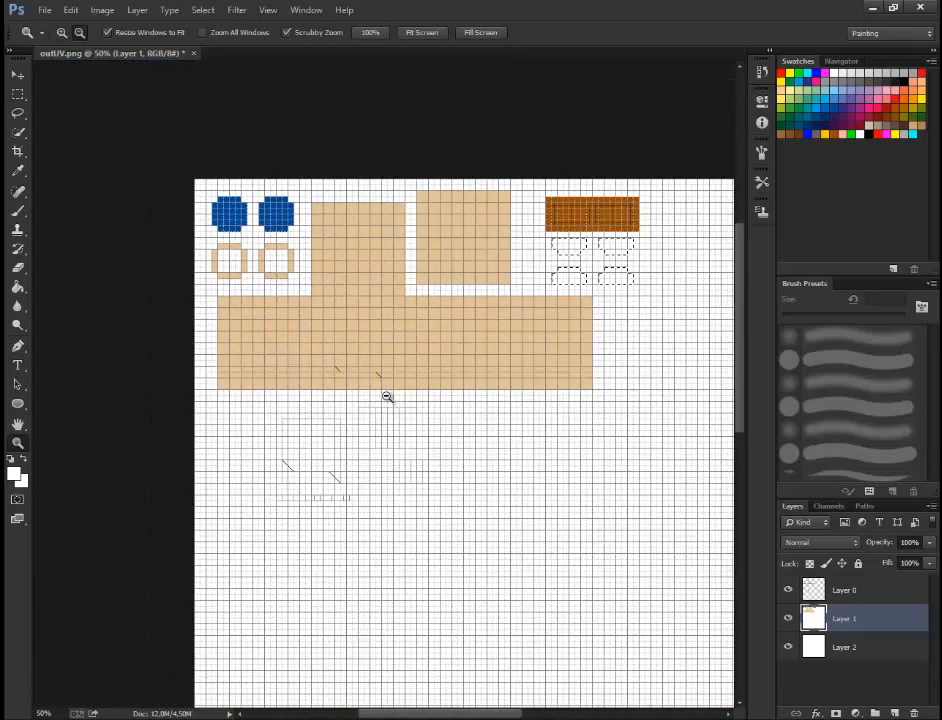
left_click(387, 397, "alt")
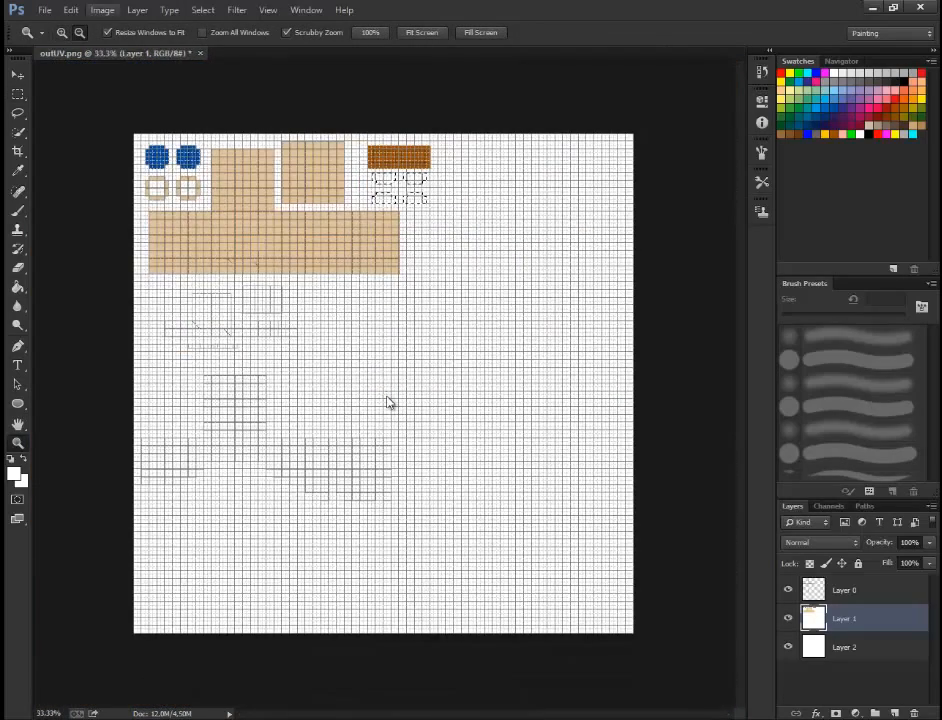
left_click(387, 397)
left_click(387, 397)
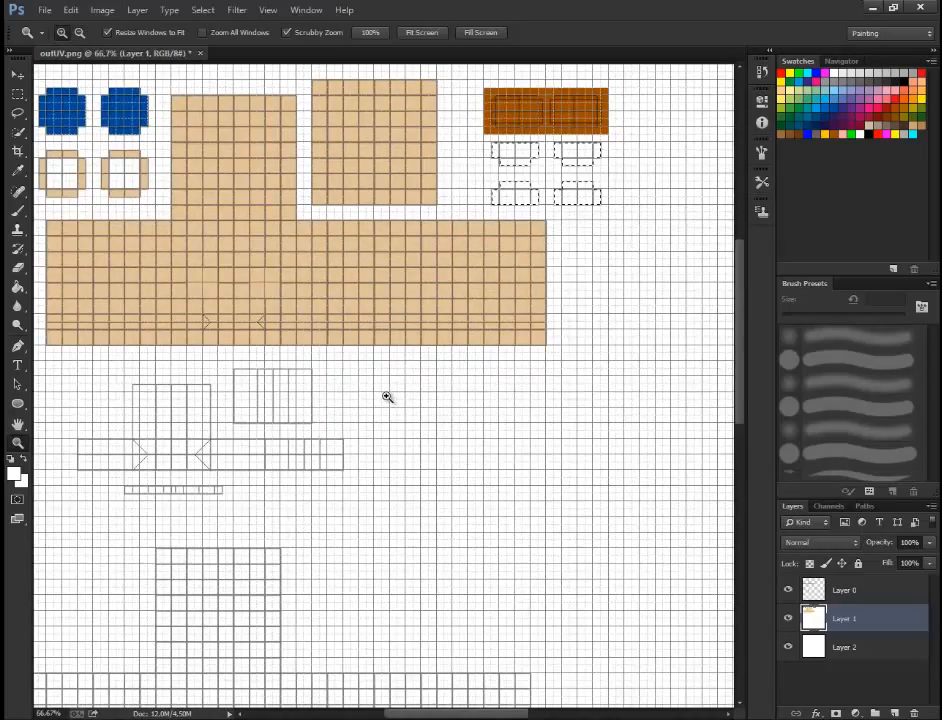
left_click(387, 397)
key("m")
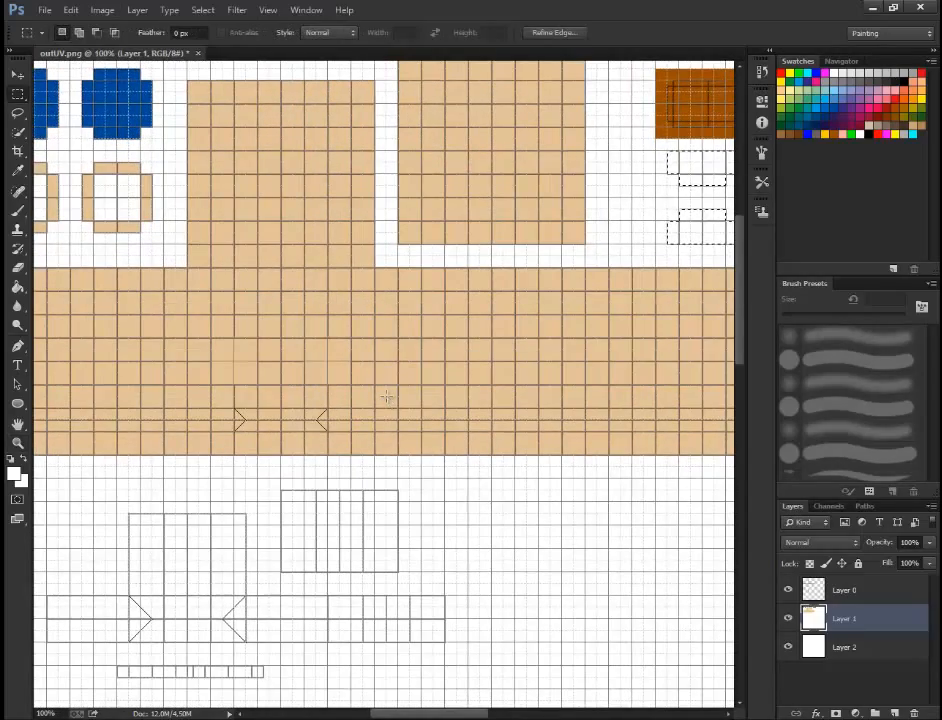
scroll(387, 402, "left", 3)
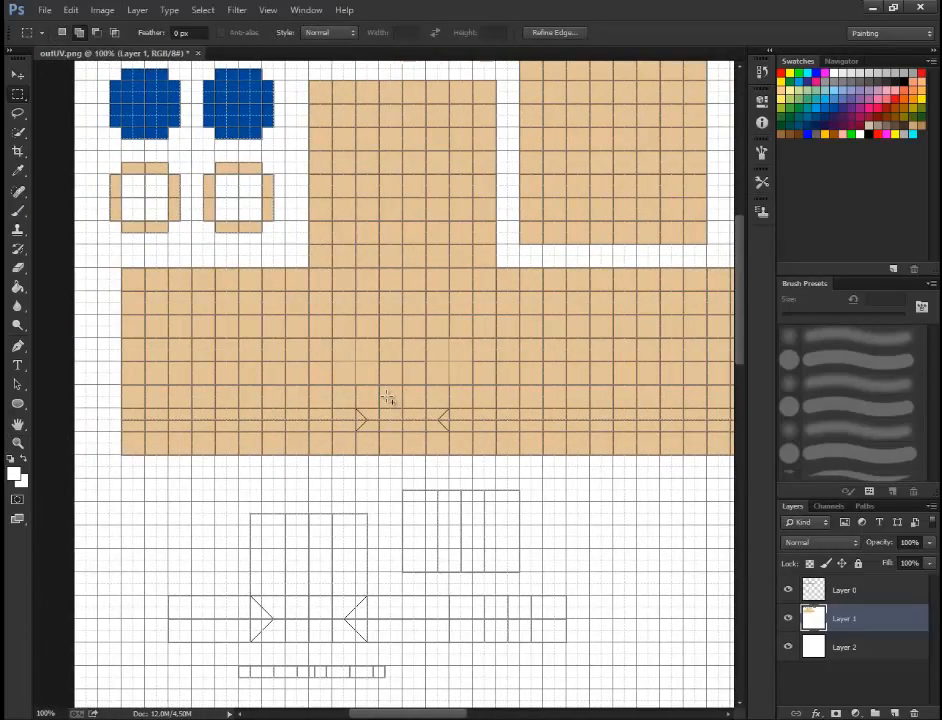
left_click_drag(110, 68, 181, 139)
left_click_drag(110, 80, 180, 127)
mouse_move(203, 80)
left_mouse_down()
mouse_move(273, 127)
mouse_move(239, 115)
mouse_move(262, 139)
mouse_move(239, 185)
mouse_move(262, 232)
left_mouse_up()
mouse_move(203, 174)
left_mouse_down()
mouse_move(273, 209)
mouse_move(273, 221)
left_mouse_up()
mouse_move(121, 162)
left_mouse_down()
mouse_move(168, 241)
mouse_move(168, 232)
left_mouse_up()
left_click_drag(110, 174, 180, 212)
Step: Add the large skin-coloured head shell, its upright column and both side arms, to the selection
left_click_drag(322, 81, 496, 455)
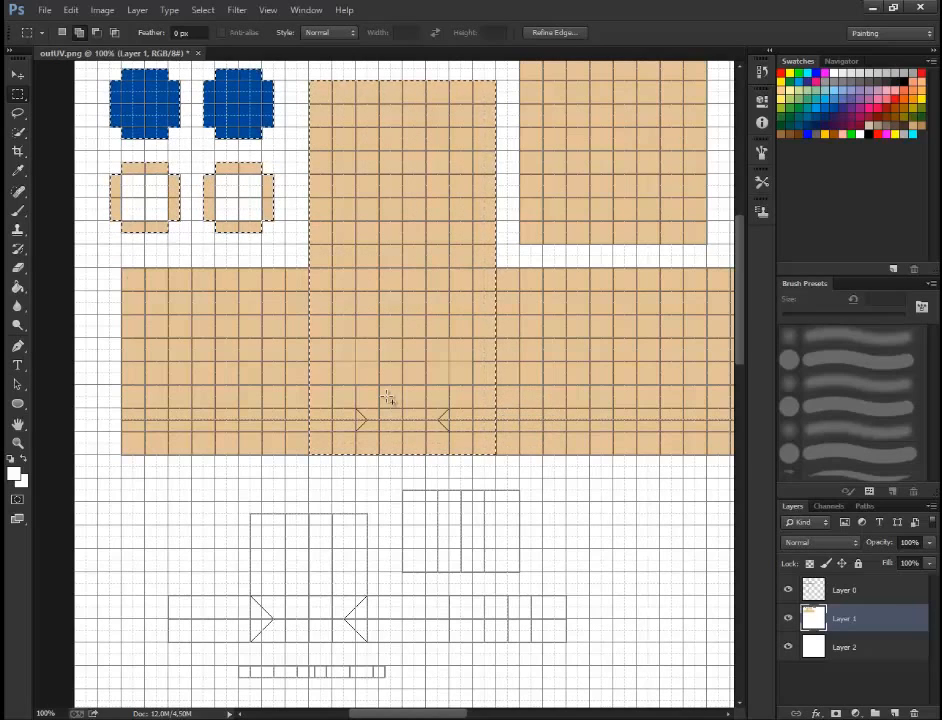
left_click_drag(122, 268, 109, 398)
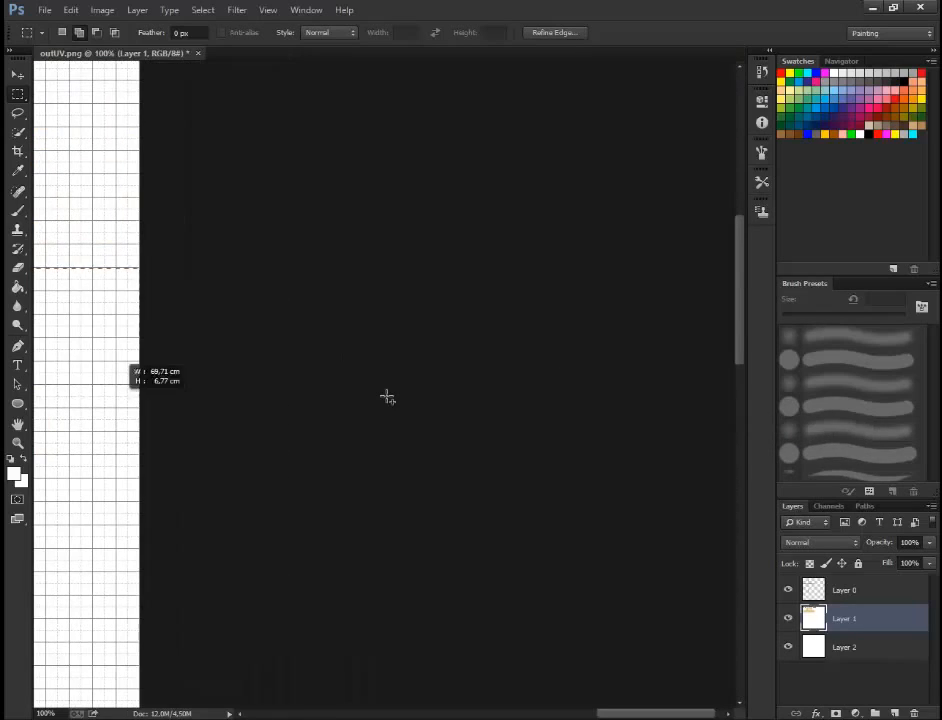
left_click_drag(388, 398, 388, 398)
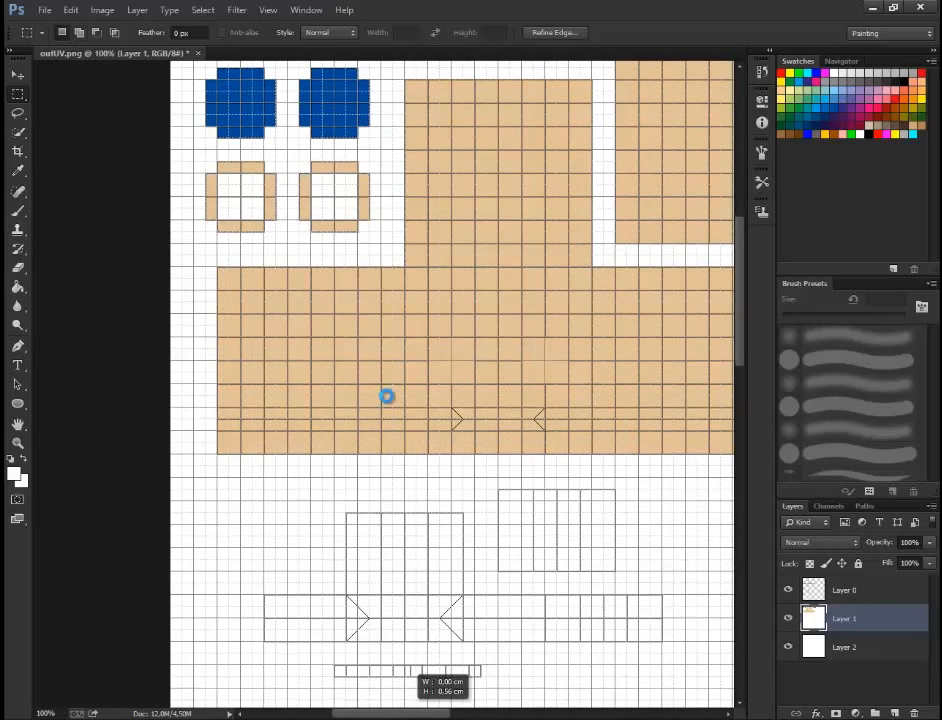
key("Return")
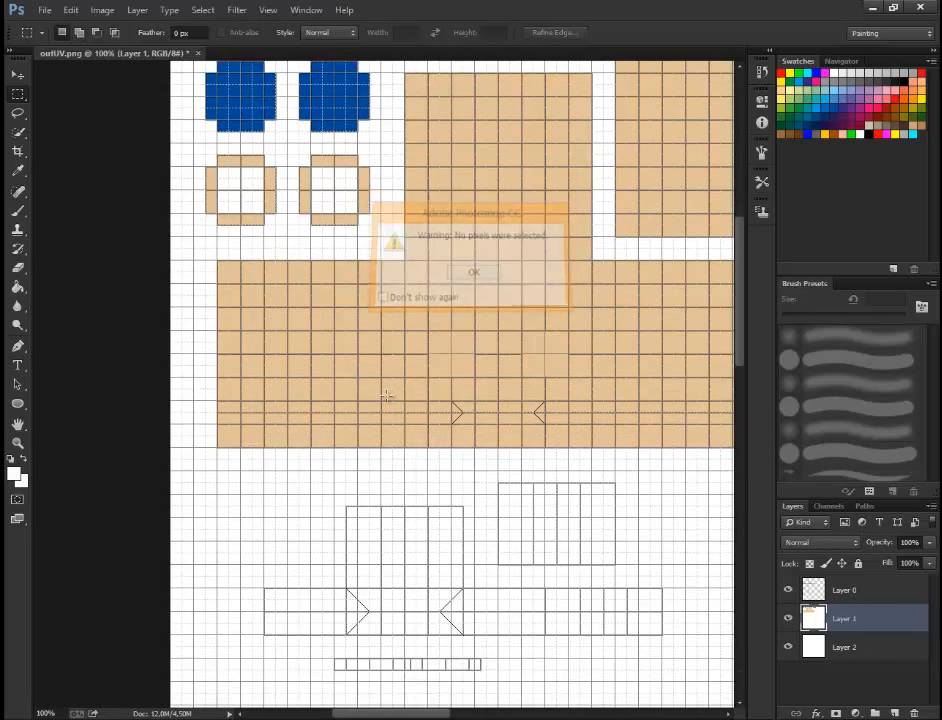
scroll(389, 401, "down", 5, "ctrl")
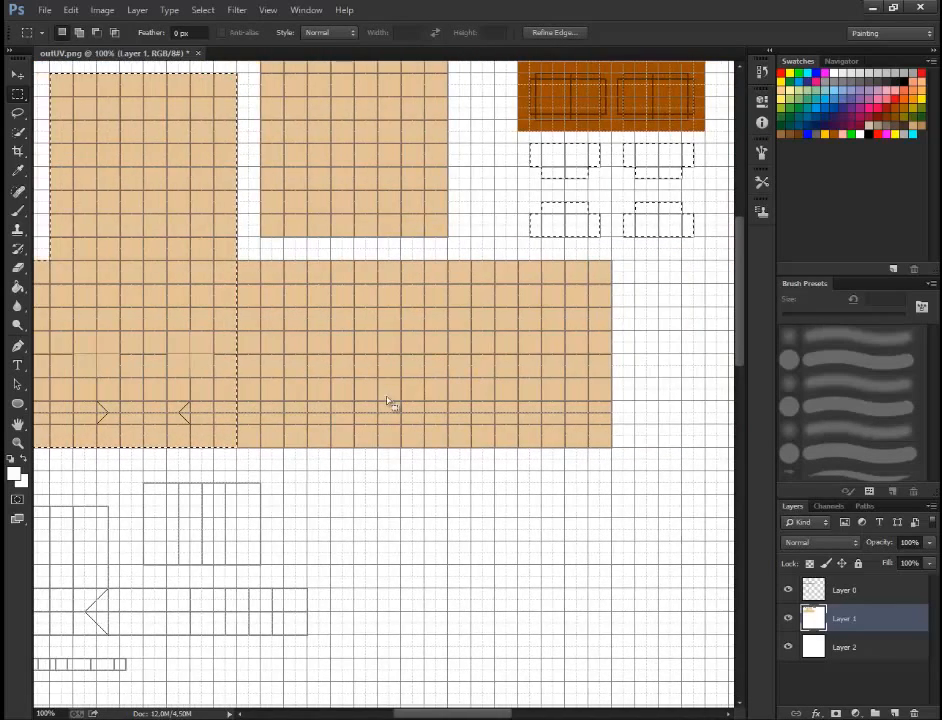
left_click_drag(237, 260, 612, 447, "shift")
Step: Add the square skin-coloured head shell and the orange-brown block to the selection
scroll(389, 400, "up", 2)
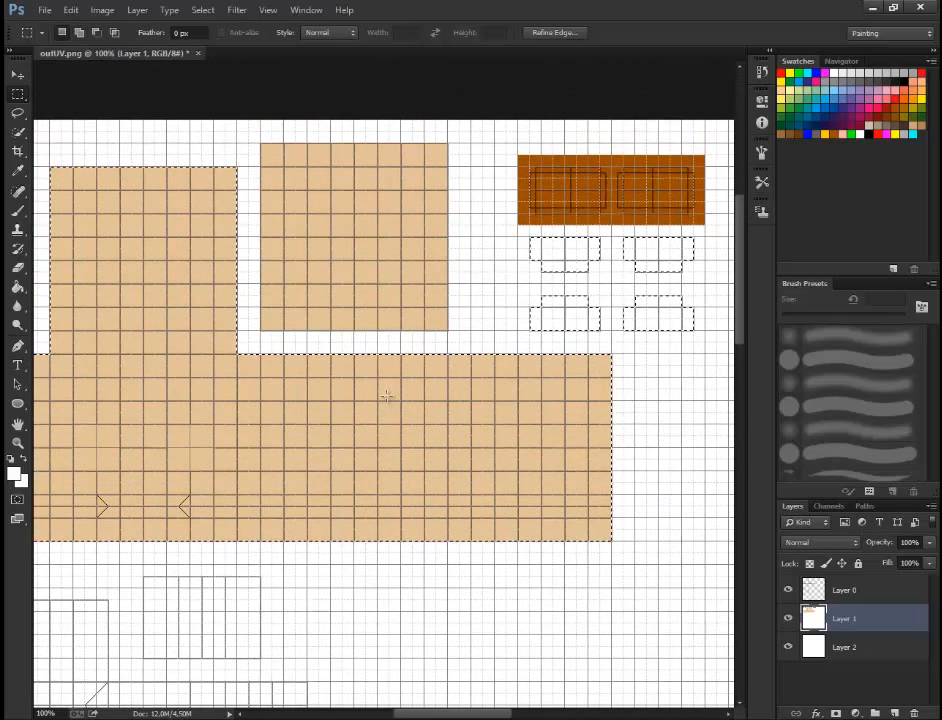
left_click_drag(260, 143, 435, 330, "shift")
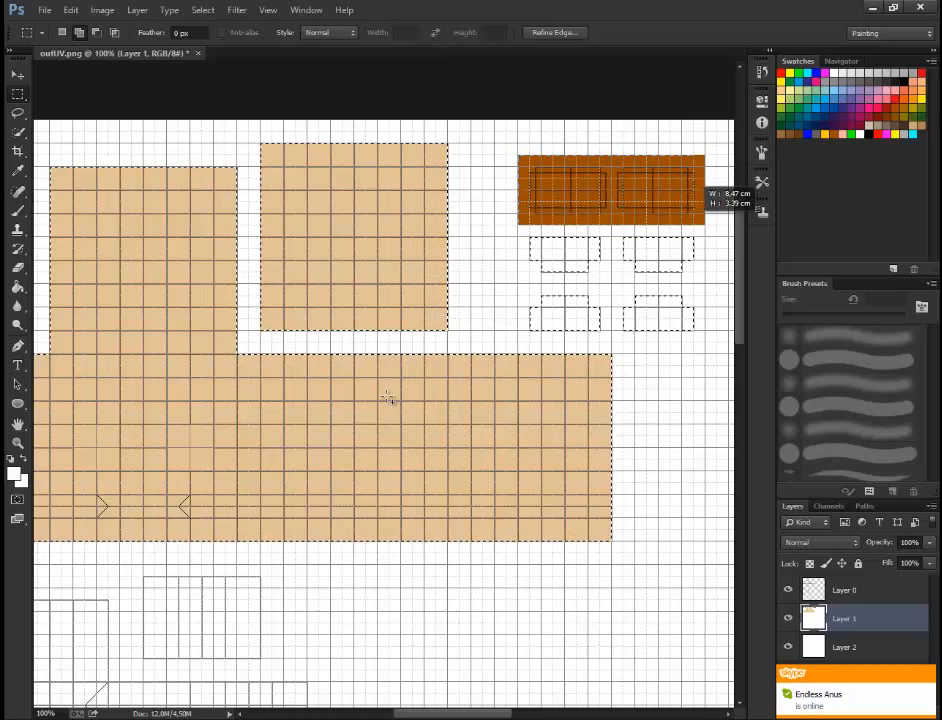
left_click_drag(705, 224, 705, 224, "shift")
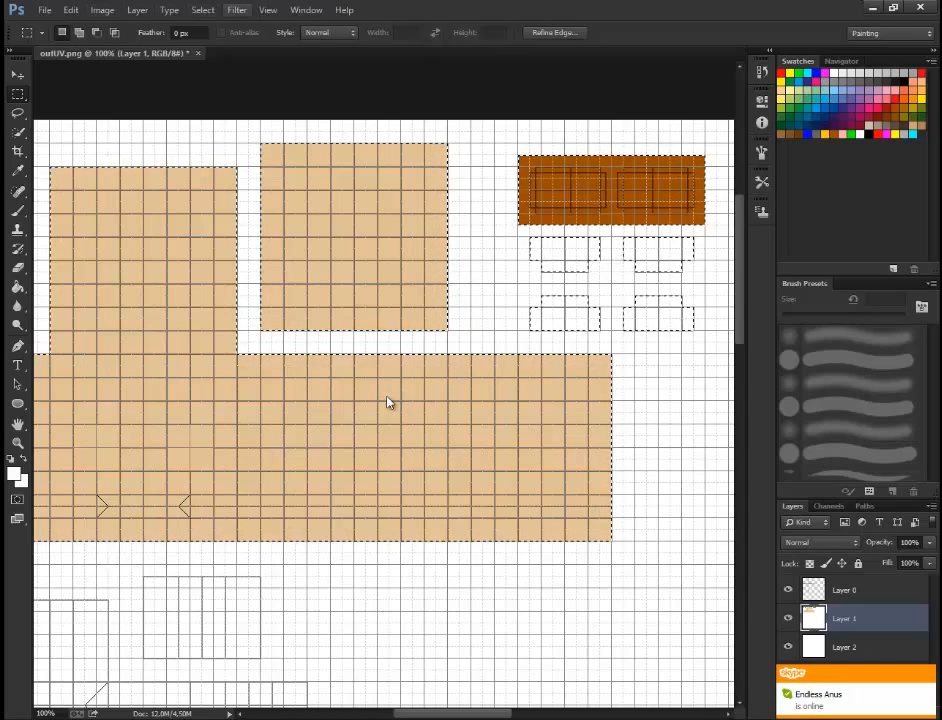
Step: Invert the selection and delete the white area surrounding the shells from Layer 1
key("Left")
key("Left")
key("Left")
key("Left")
key("Left")
key("Right")
key("Right")
key("Right")
key("Right")
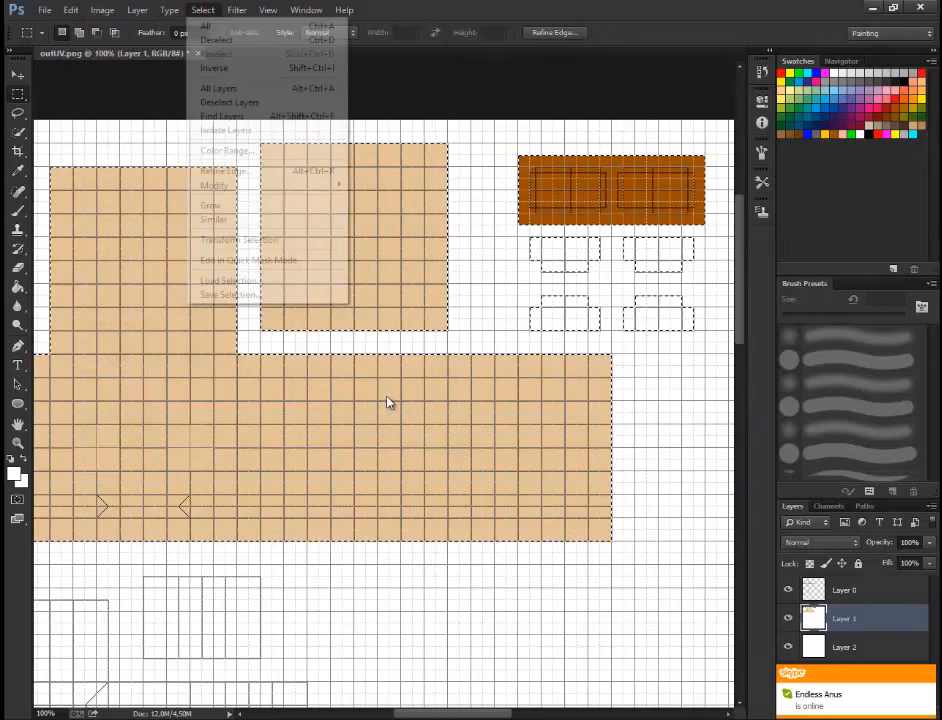
key("Down")
key("Down")
key("Down")
key("Down")
key("Return")
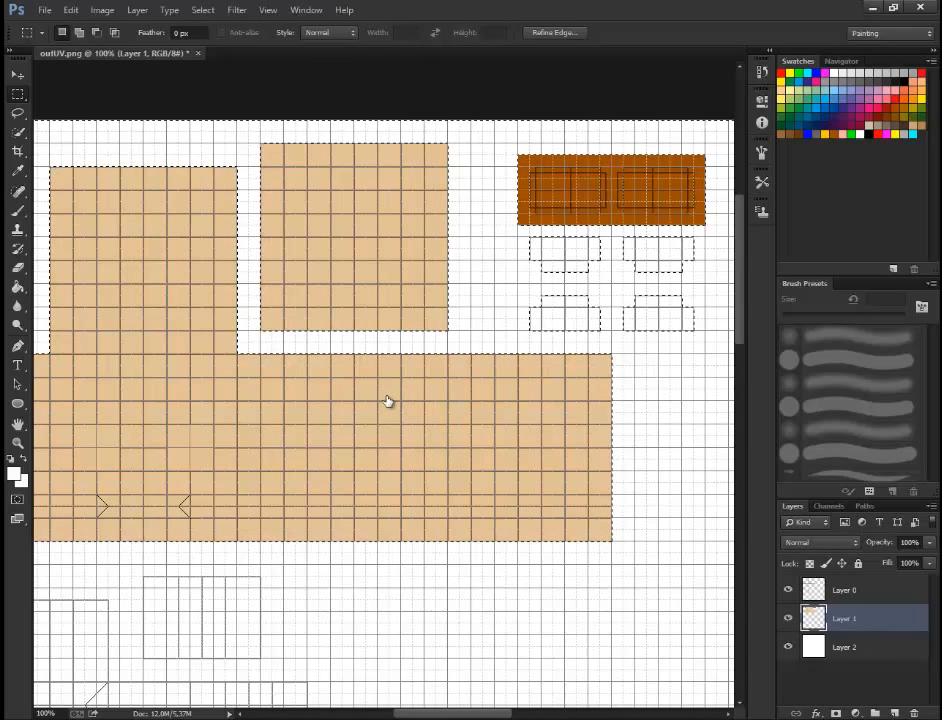
key("Delete")
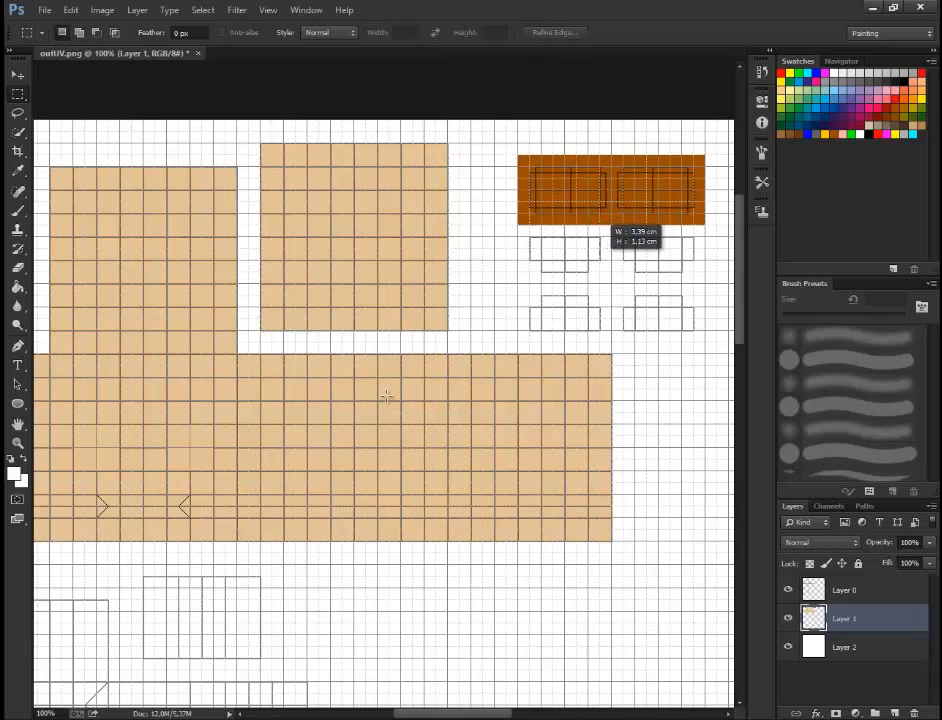
Step: Reselect the four small T-shaped shells below the orange-brown block along their outlines with the Rectangular Marquee
left_click_drag(530, 237, 600, 260)
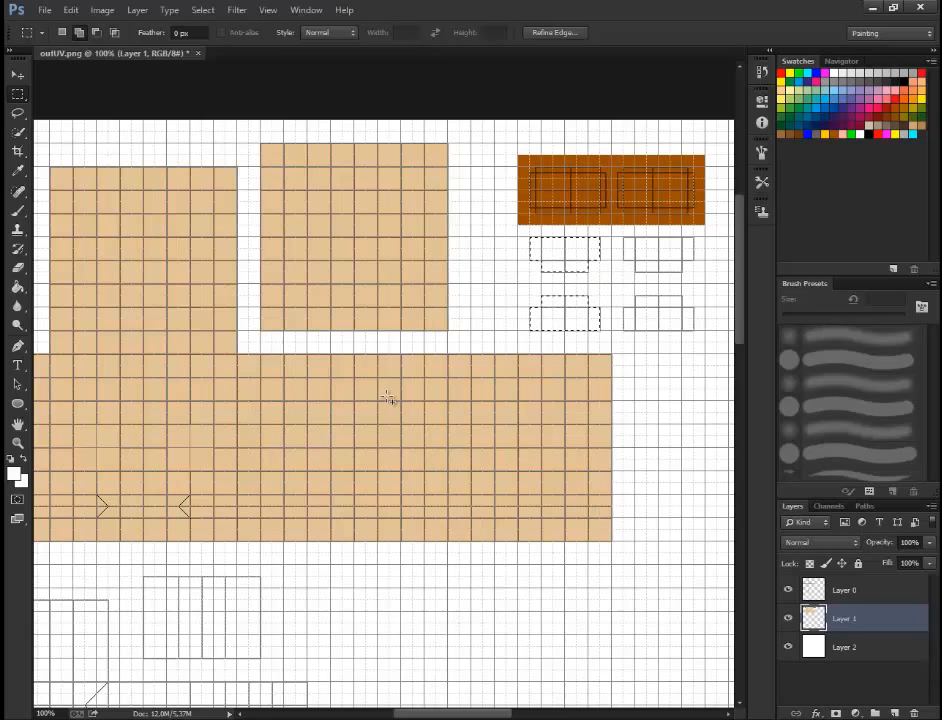
left_click_drag(635, 295, 682, 330)
left_click_drag(682, 324, 694, 330)
left_click_drag(668, 258, 695, 260)
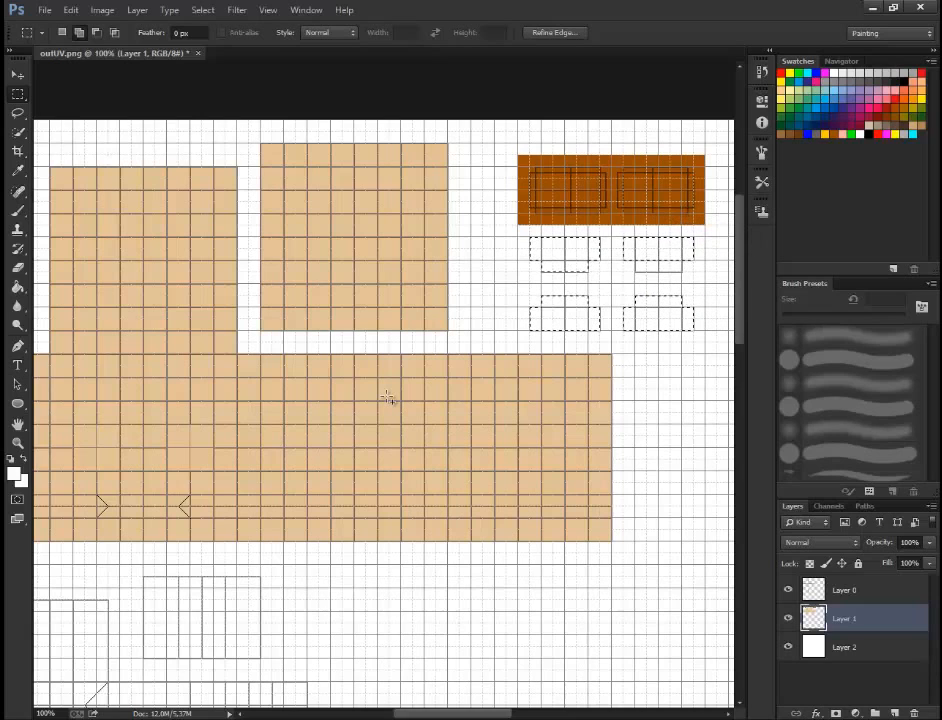
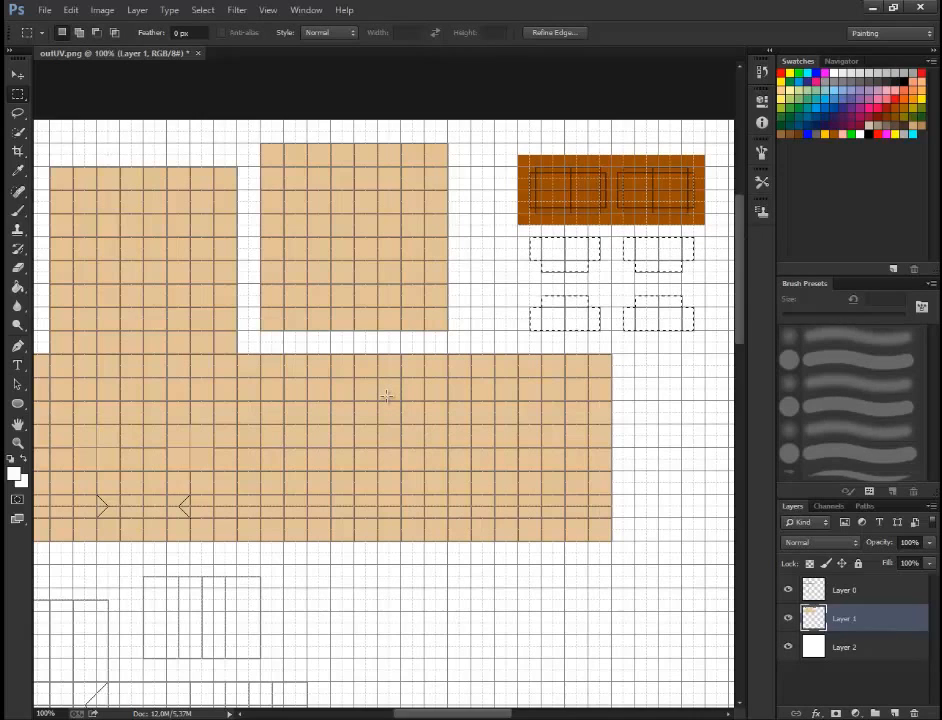
Step: Sample the skin colour from the head shell and fill the four selected T-shaped shells with it
key("i")
left_click(386, 396)
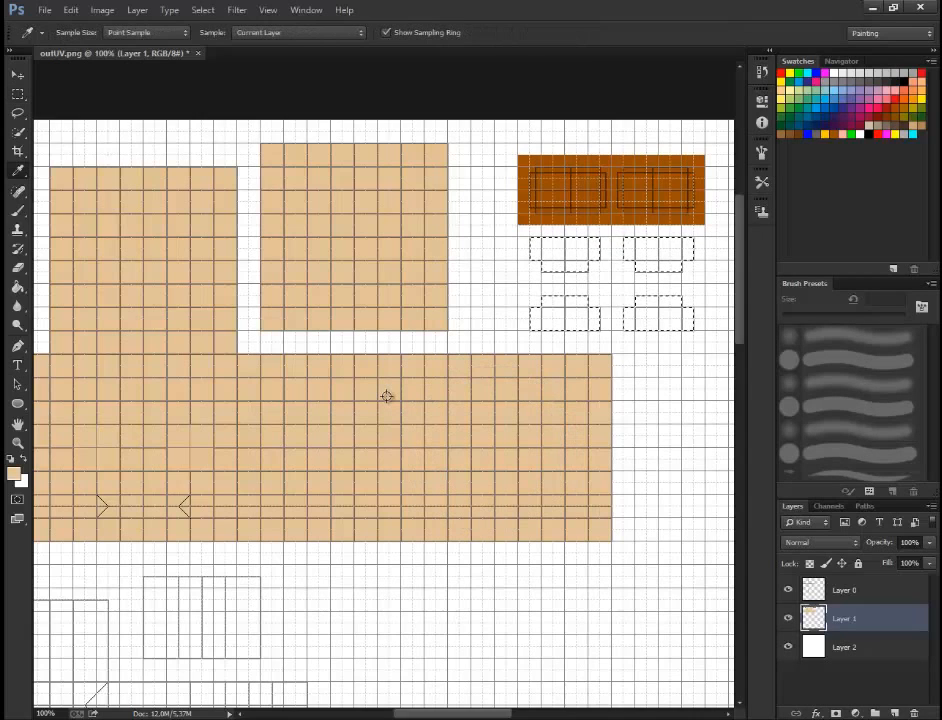
key("b")
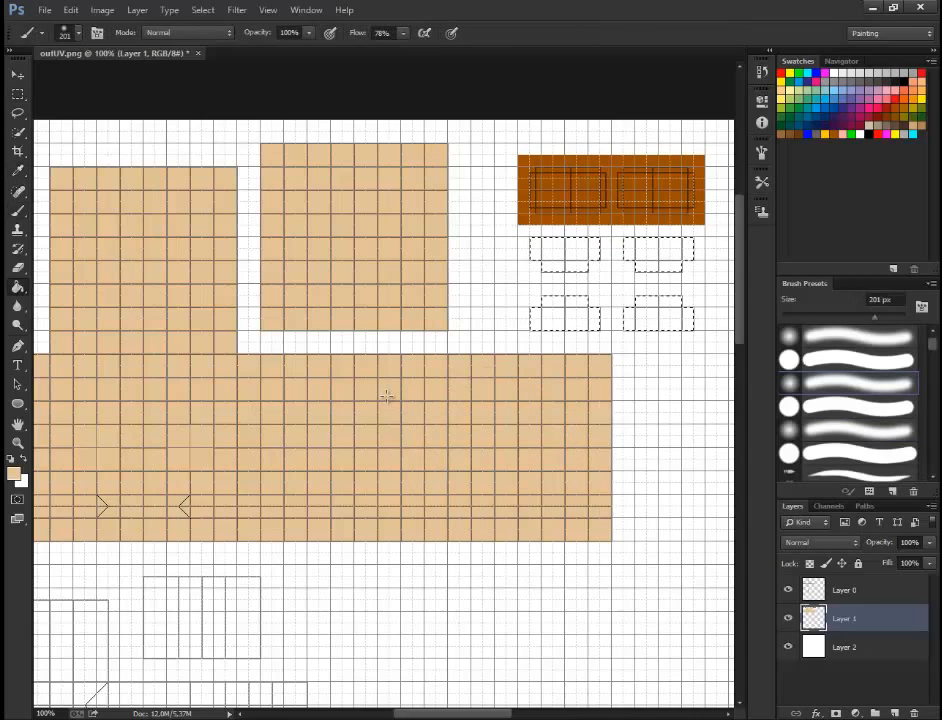
key("g")
key("alt+BackSpace")
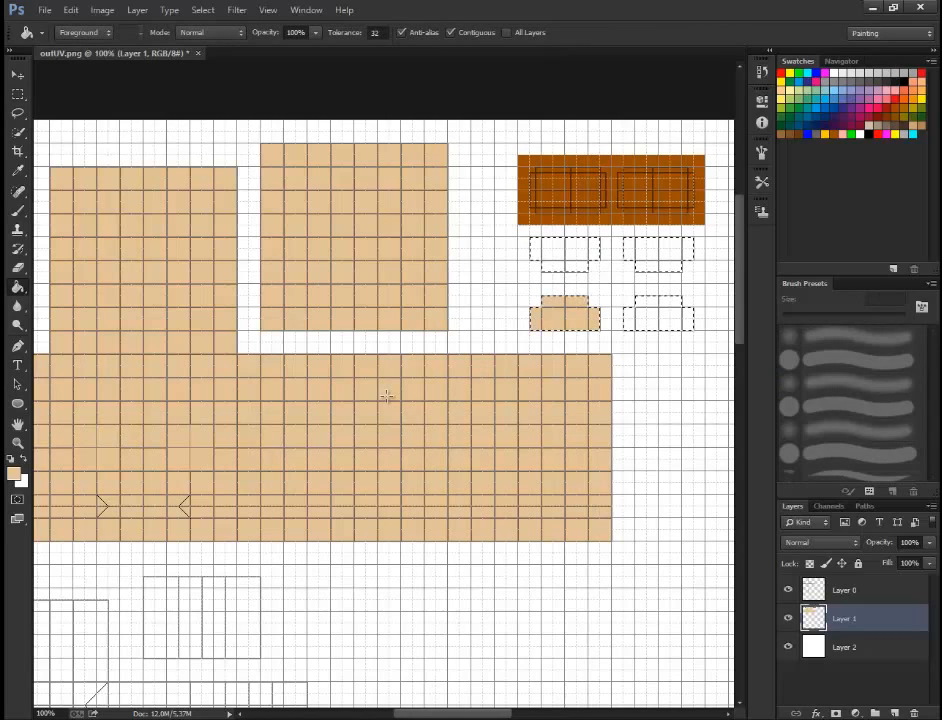
key("alt+BackSpace")
key("alt+BackSpace")
key("alt+BackSpace")
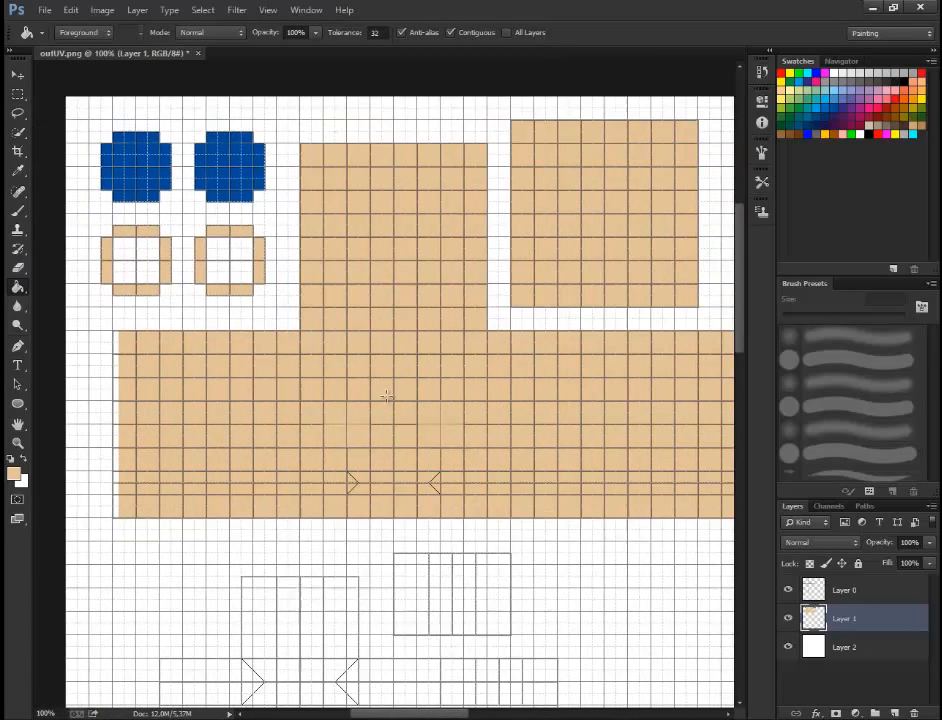
Step: Select the cross-shaped shell below the head, including its wide horizontal band, and the separate rectangular shell beside it
scroll(386, 397, "down", 5)
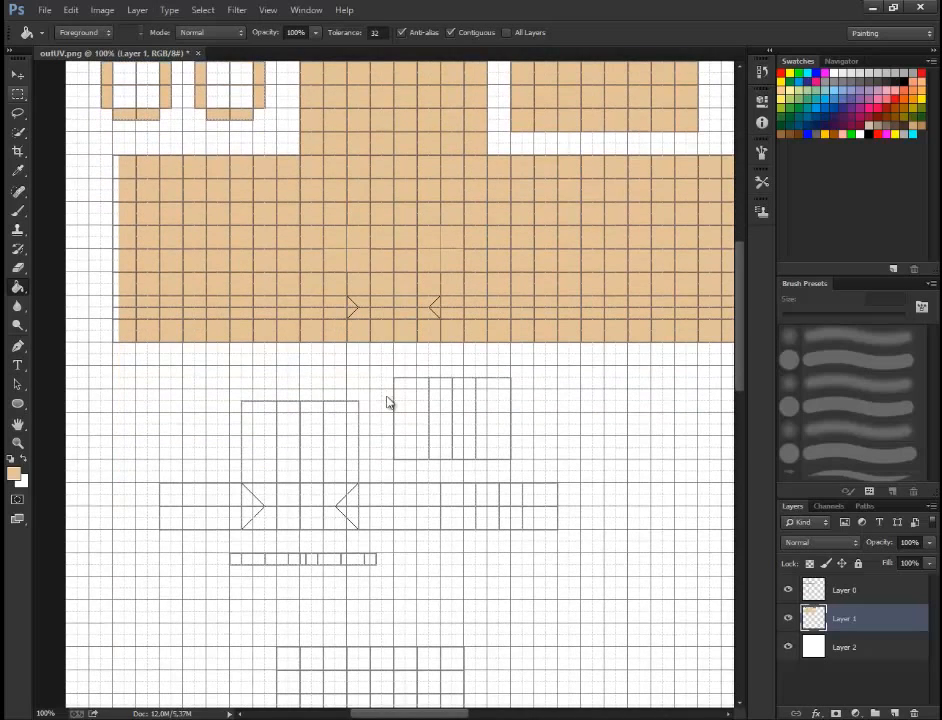
key("m")
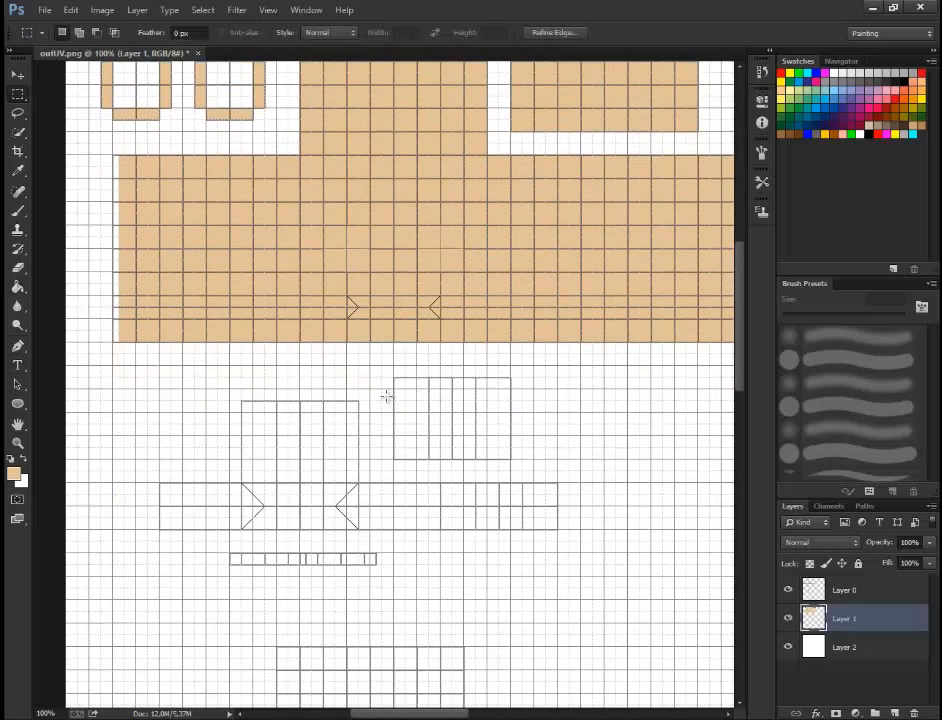
left_click_drag(241, 401, 358, 529)
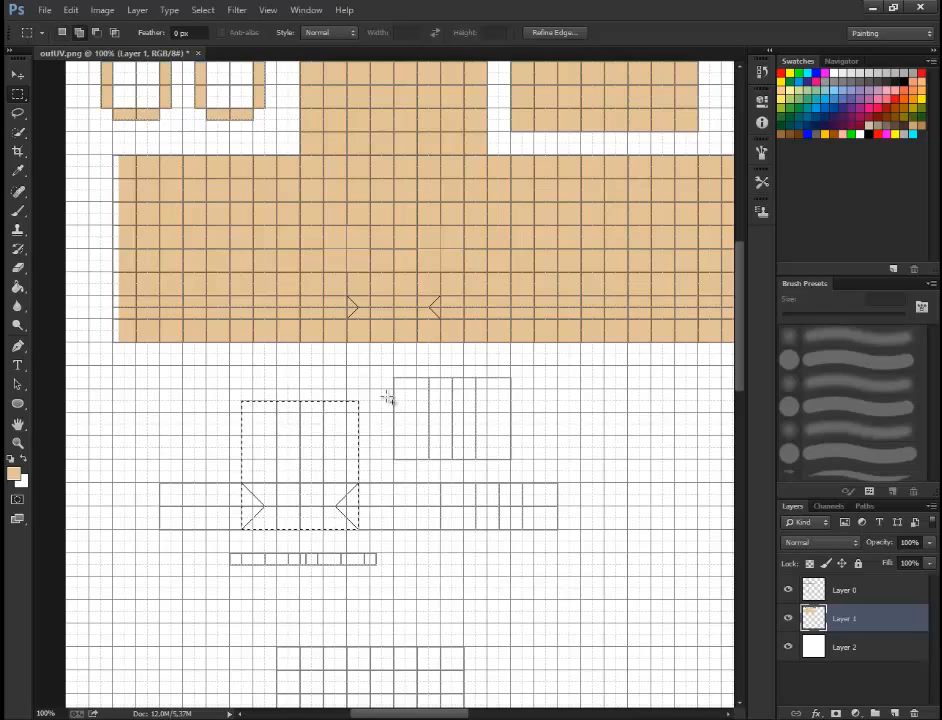
left_click_drag(160, 484, 557, 529, "shift")
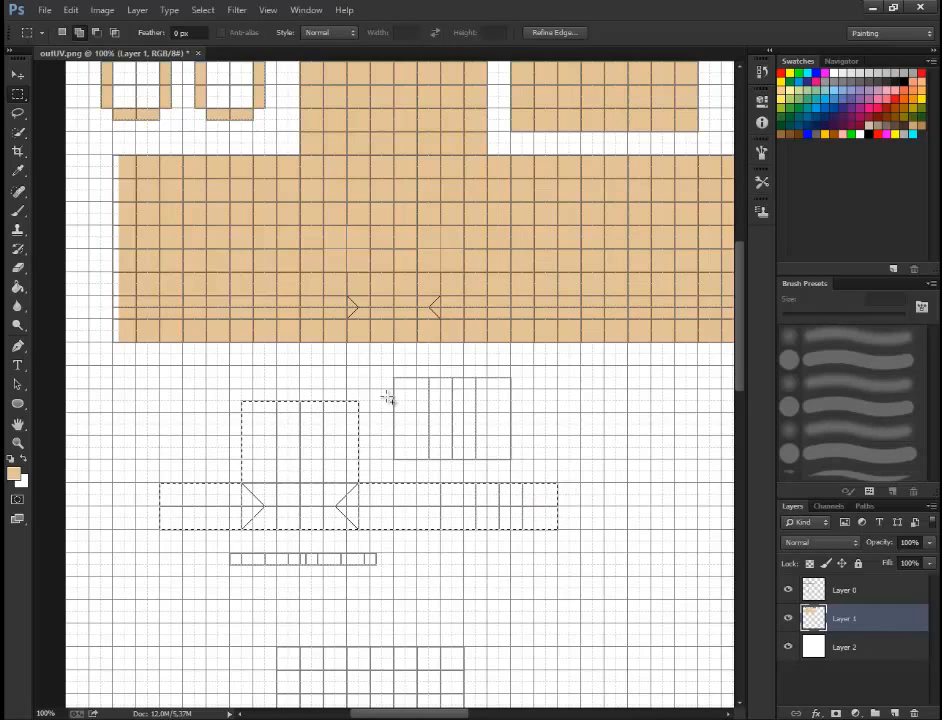
left_click_drag(394, 378, 511, 459, "shift")
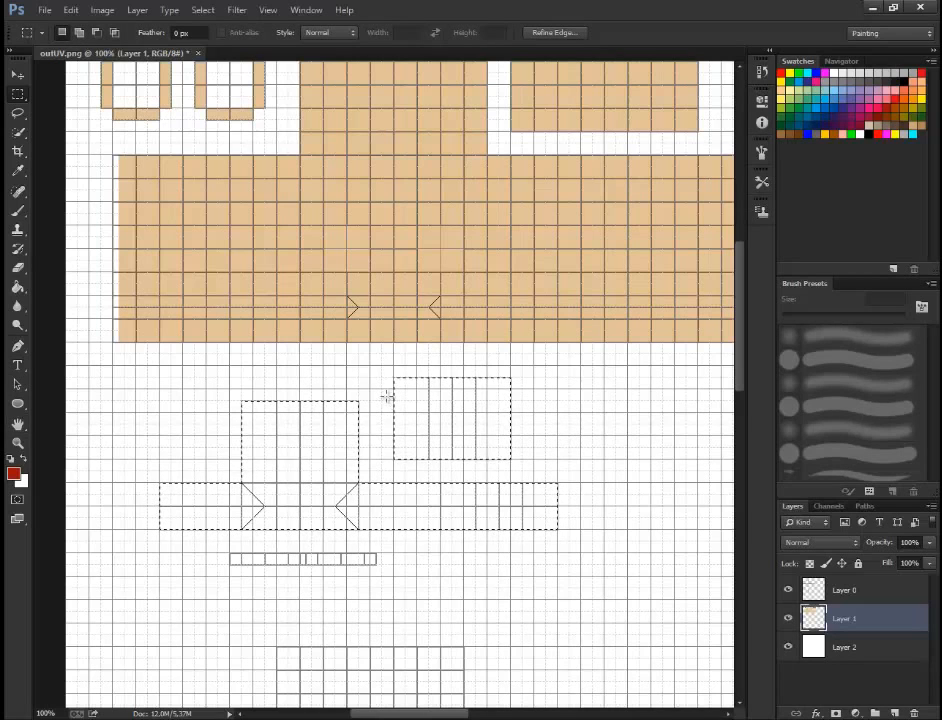
Step: Set the foreground colour to a muted red (#b2433b) and fill the selected cross-shaped and rectangular shells
key("n")
left_click_drag(459, 319, 406, 312)
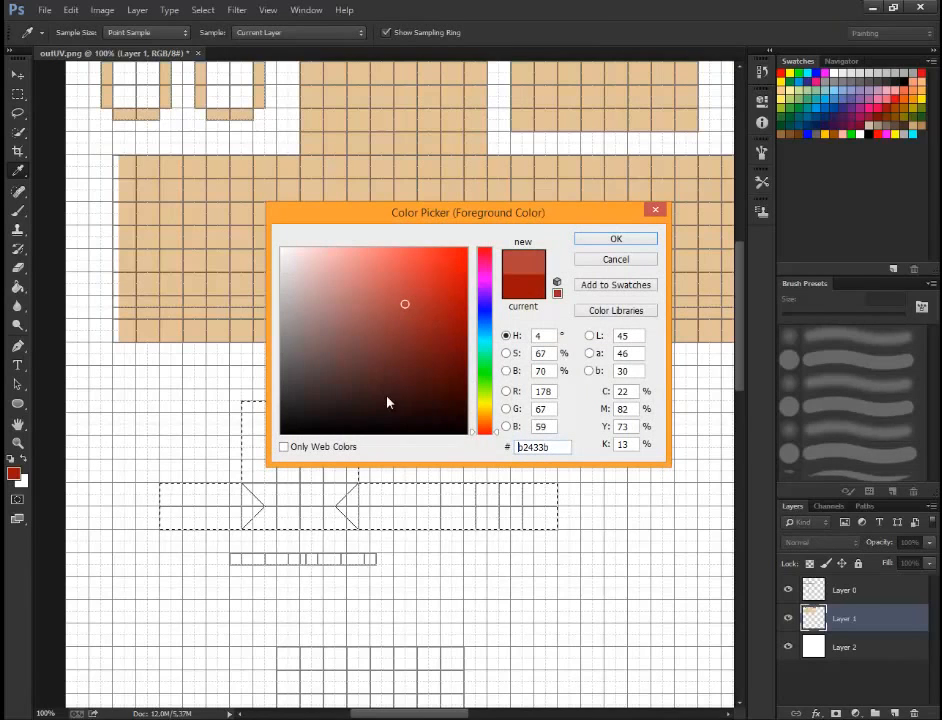
key("Return")
key("m")
left_click(388, 402)
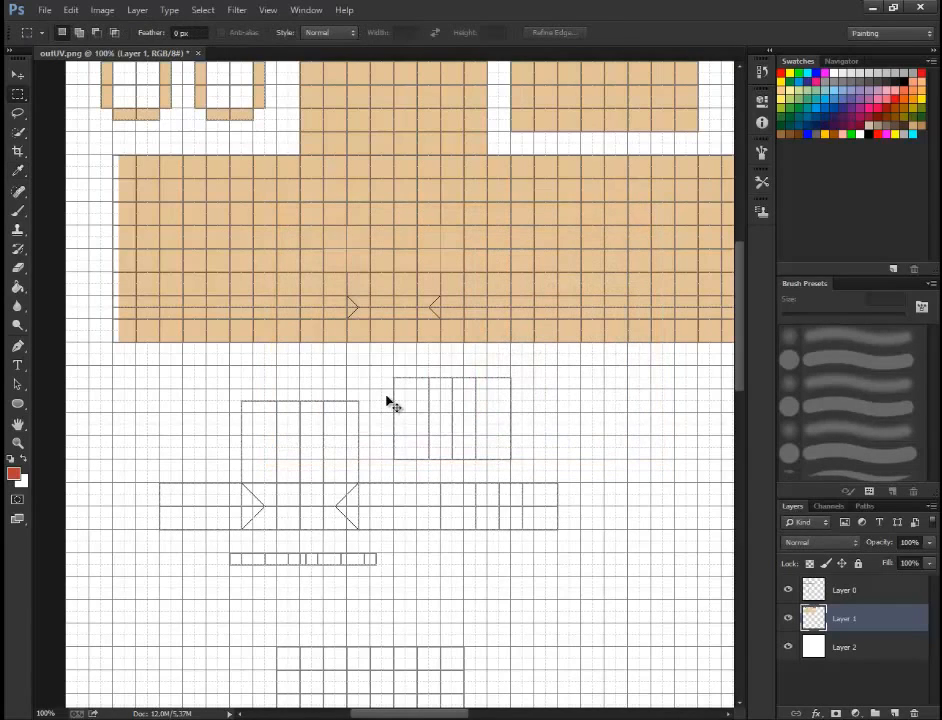
key("ctrl+z")
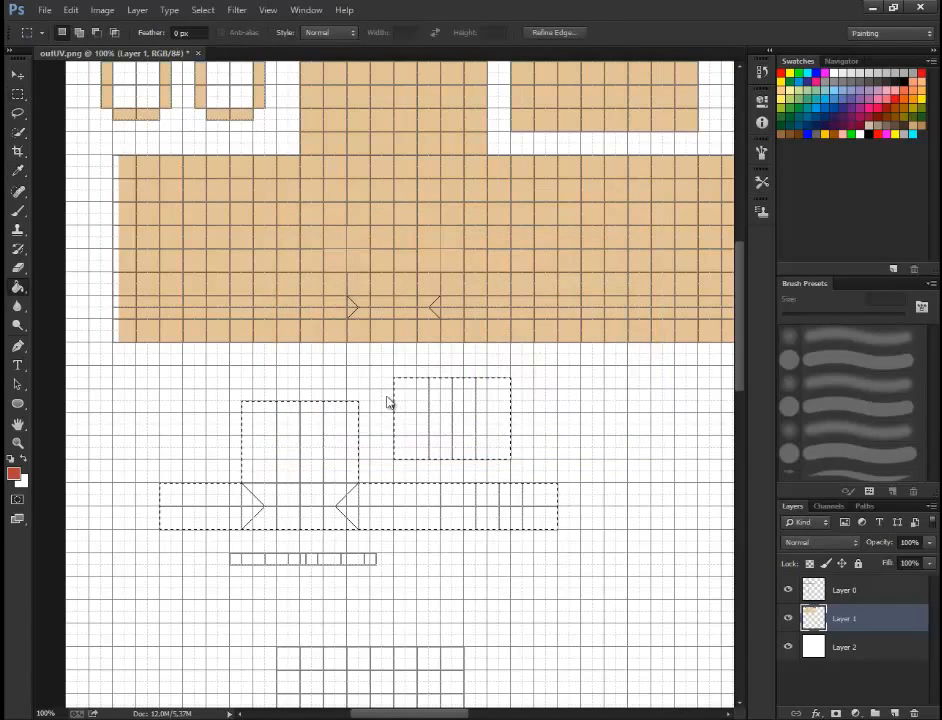
key("g")
left_click(388, 397)
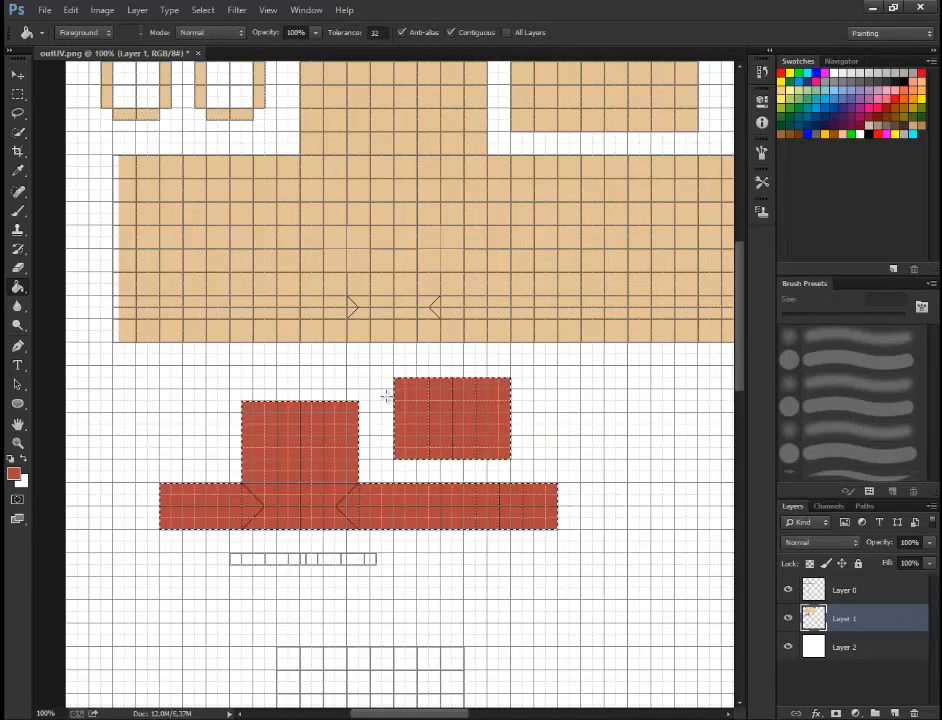
Step: Select the thin strip shell below the red cross shape and fill it with the skin colour sampled from the head
key("m")
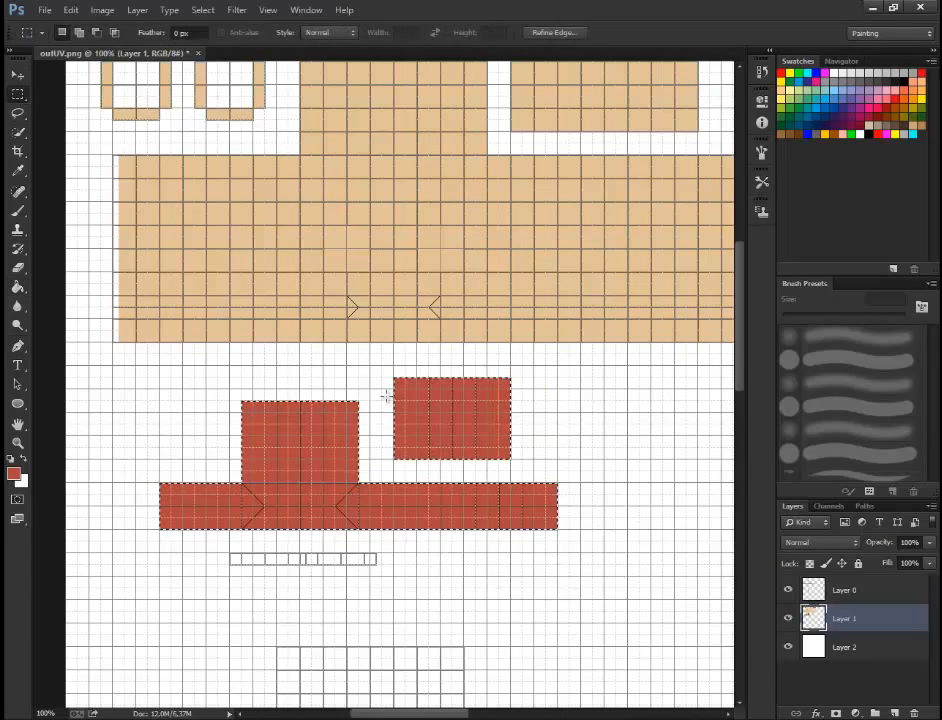
left_click(386, 396)
mouse_move(294, 553)
left_mouse_down()
mouse_move(381, 564)
mouse_move(157, 565)
left_mouse_up()
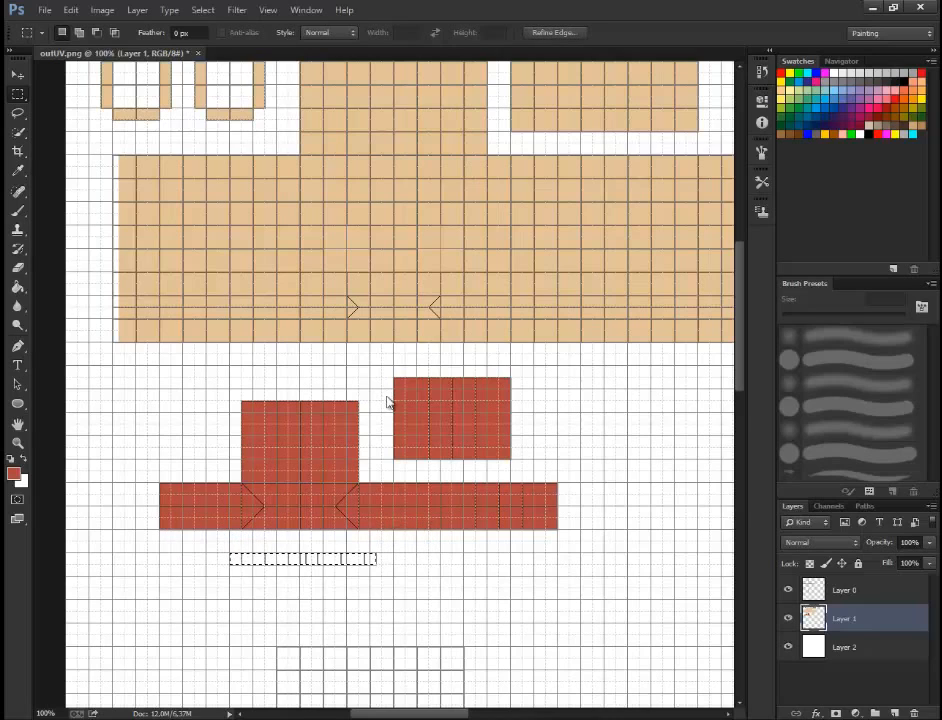
key("g")
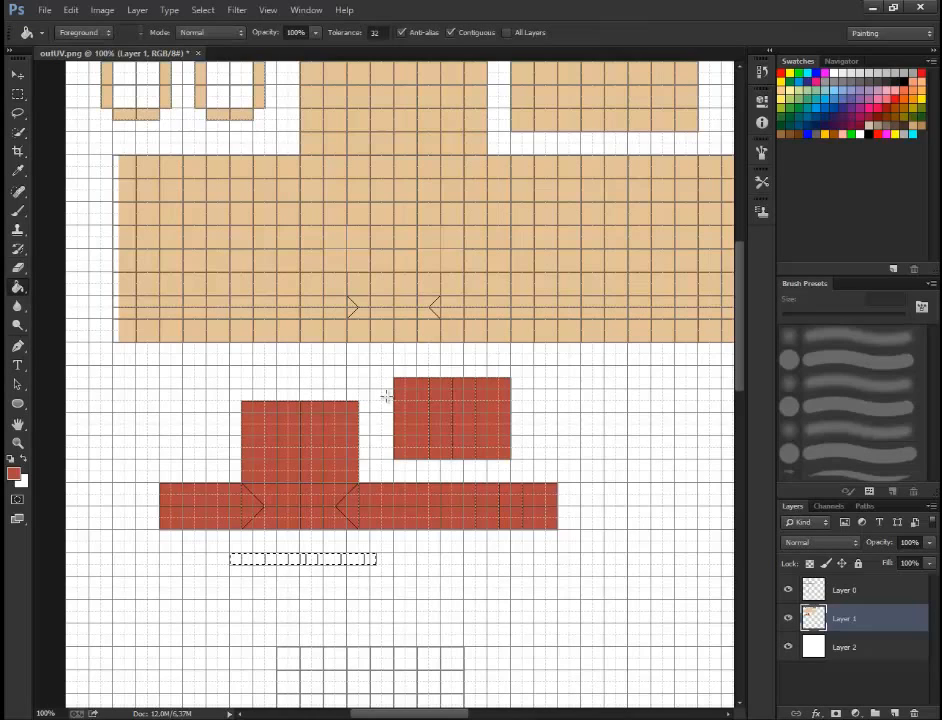
scroll(386, 396, "up", 3)
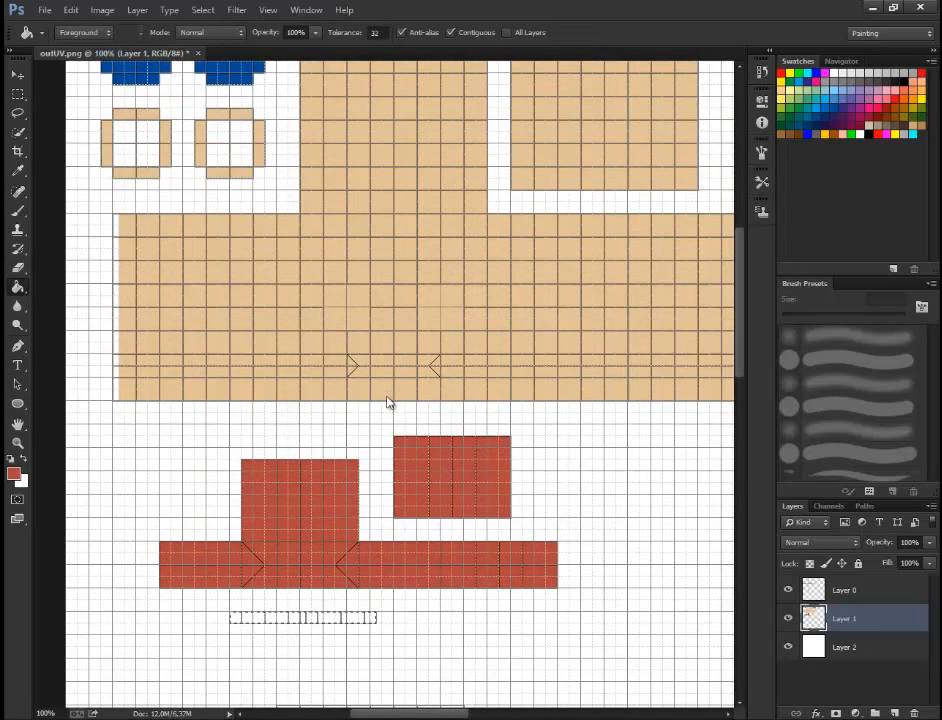
scroll(387, 399, "down", 5, "ctrl")
scroll(387, 399, "up", 7, "ctrl")
scroll(387, 399, "down", 2, "ctrl")
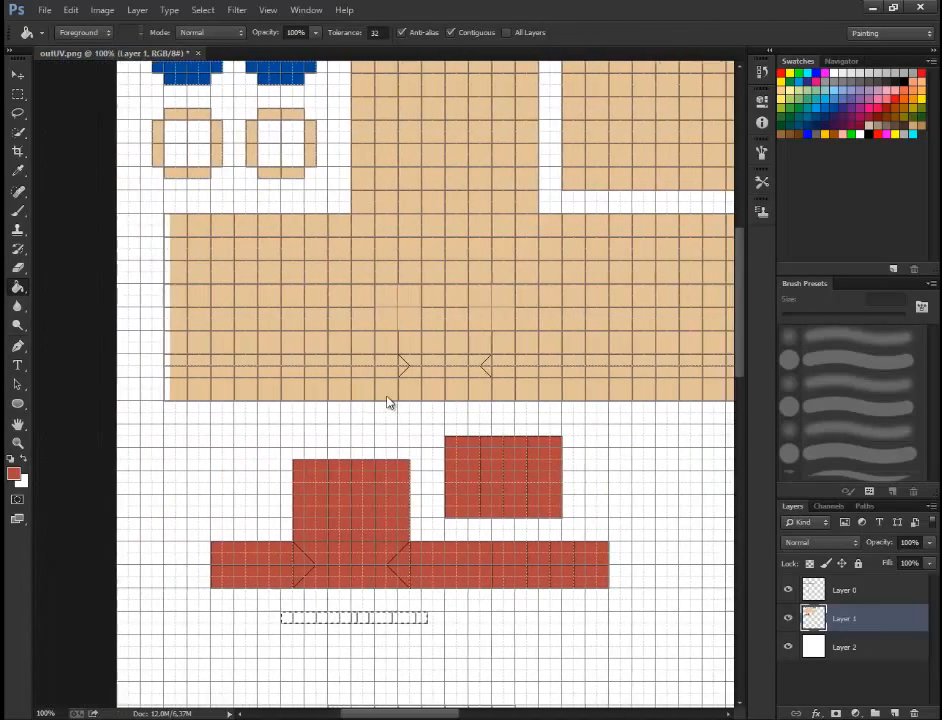
key("i")
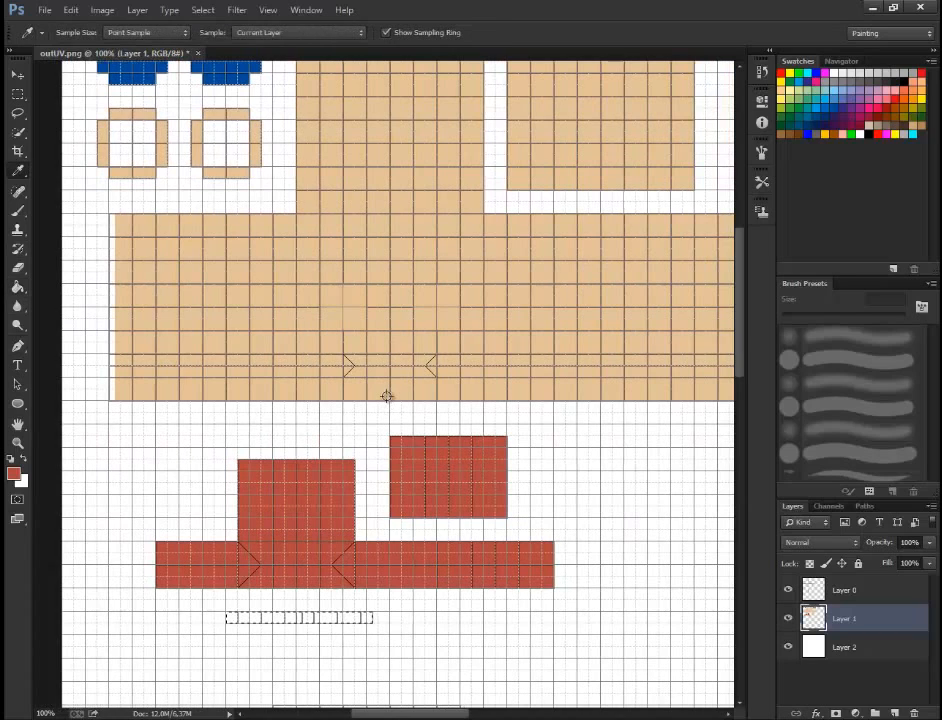
left_click(387, 396)
key("g")
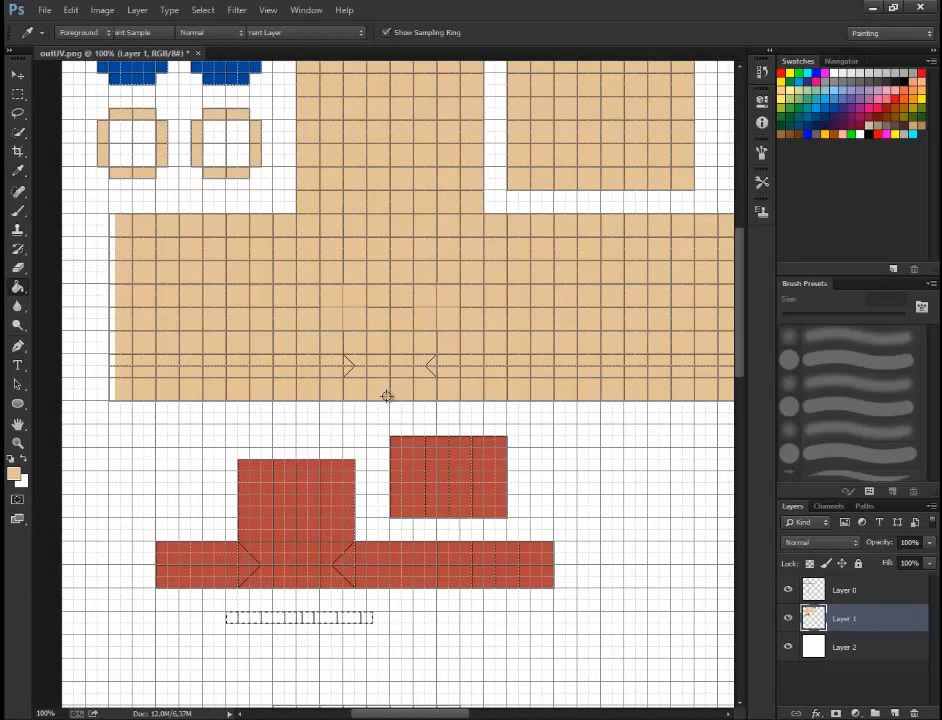
left_click(387, 396)
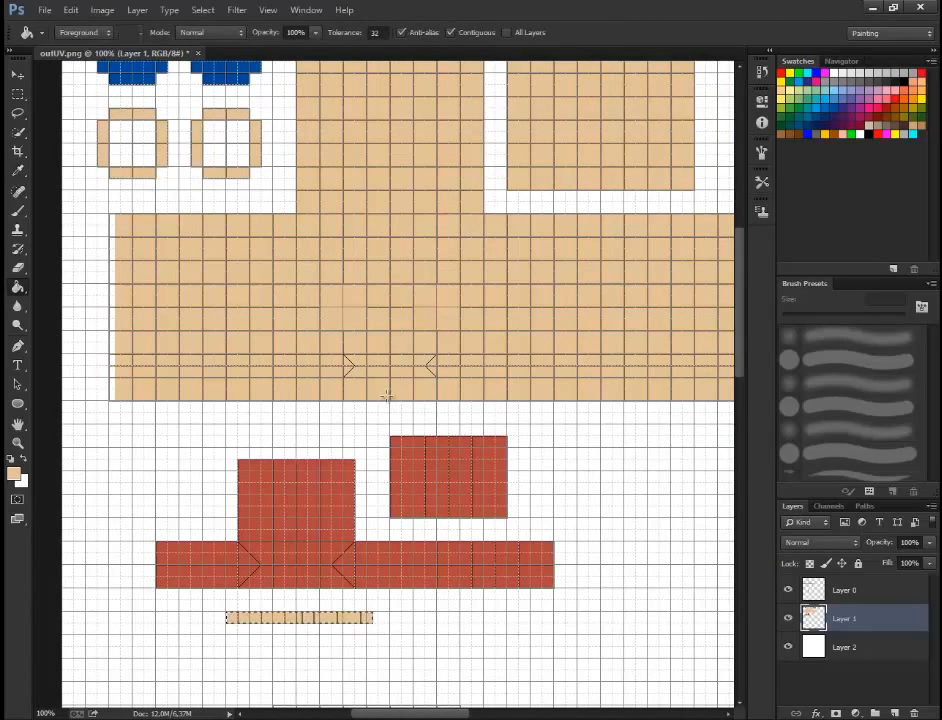
Step: Select the leftmost column of the large head shell and fill its uncoloured edge with the skin colour
left_click(17, 94)
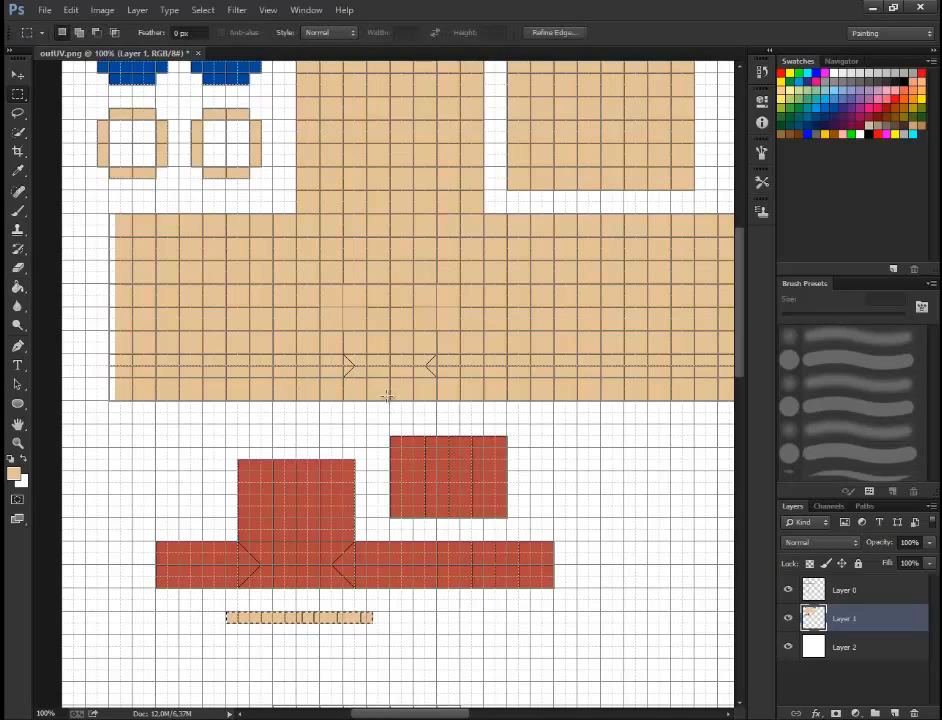
mouse_move(109, 213)
left_mouse_down()
mouse_move(116, 391)
mouse_move(132, 400)
left_mouse_up()
key("g")
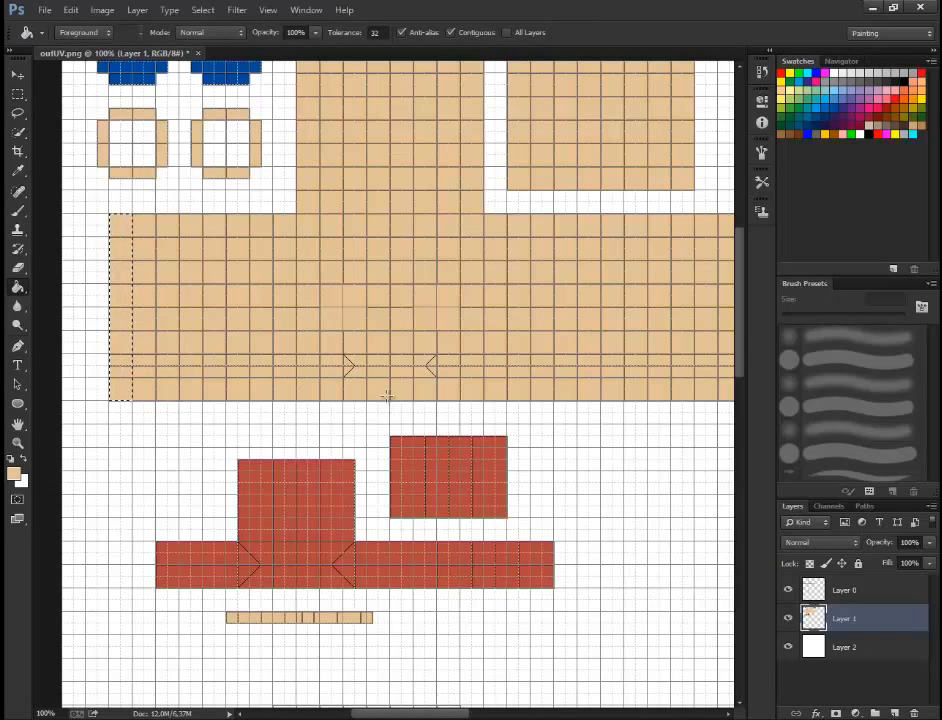
Step: Select the white square centres of the two ring-shaped shells below the blue ones and fill them with the skin colour
scroll(387, 396, "up", 3)
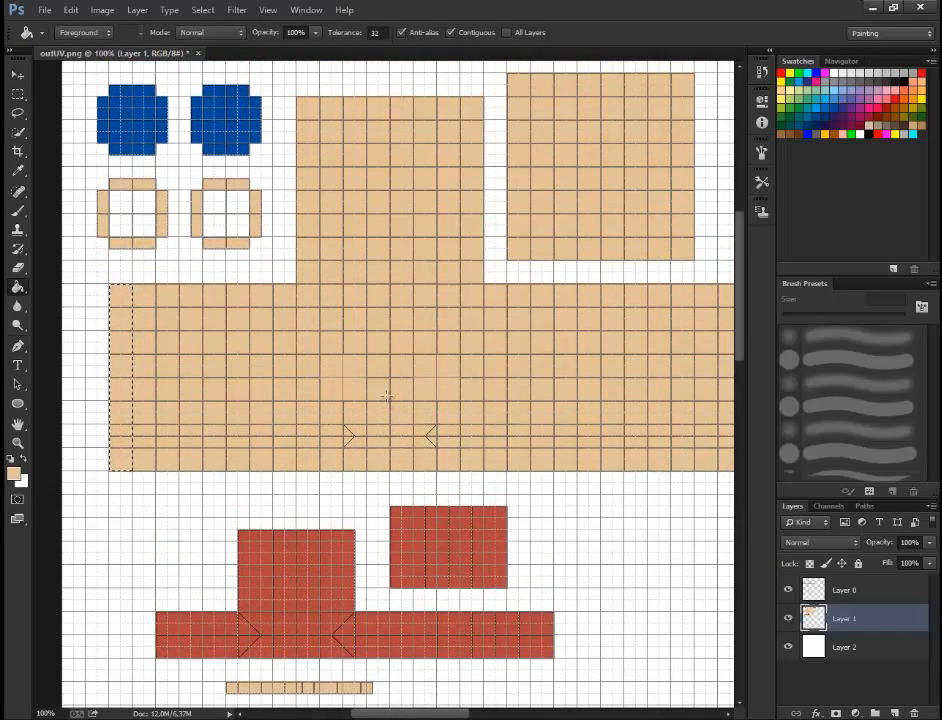
key("m")
left_click_drag(110, 190, 155, 237)
left_click_drag(203, 190, 250, 237, "shift")
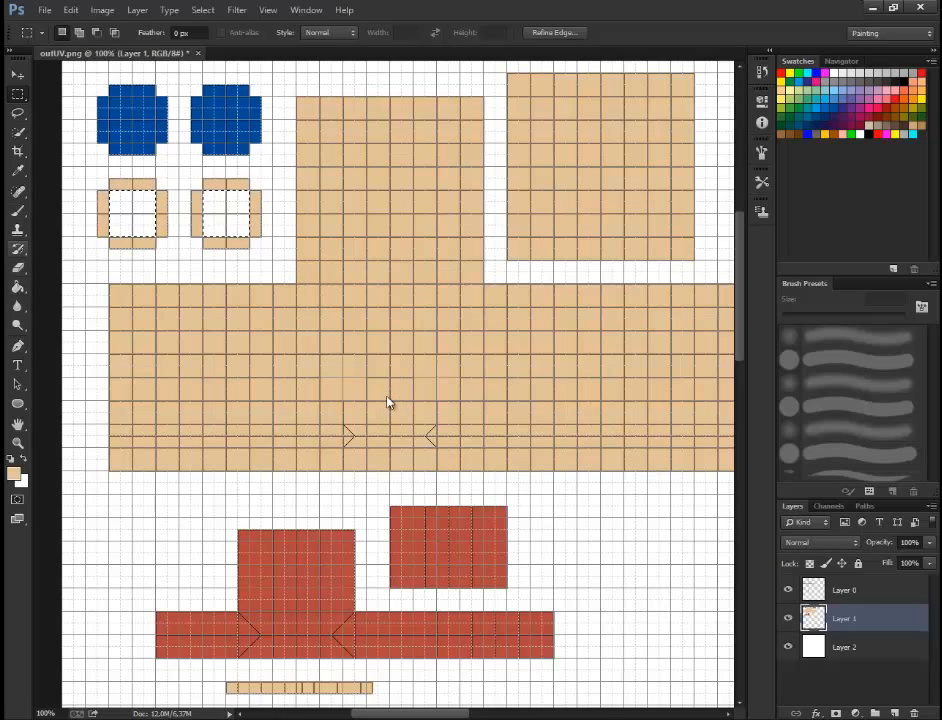
key("g")
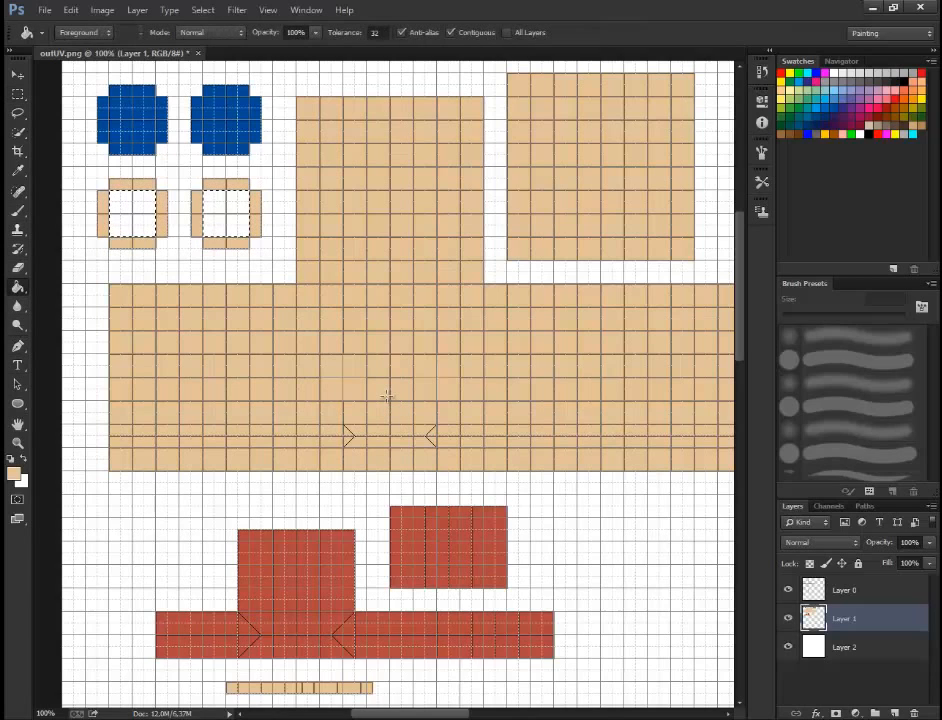
Step: Look over the coloured shells and the empty shells further down to check for areas left unfilled
scroll(387, 396, "down", 5)
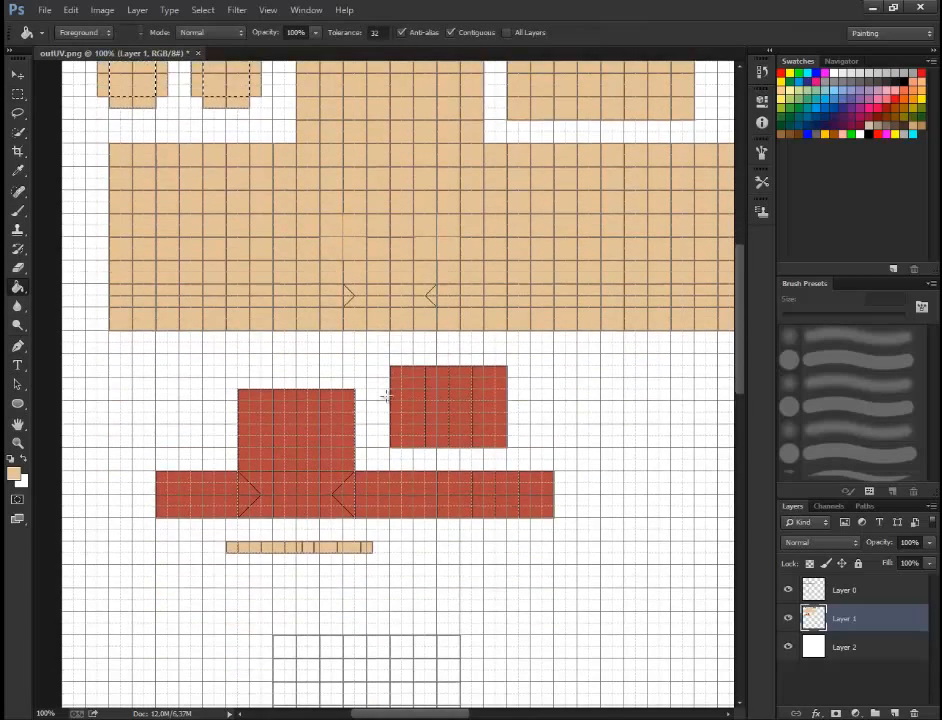
scroll(387, 396, "down", 3)
scroll(387, 396, "up", 4)
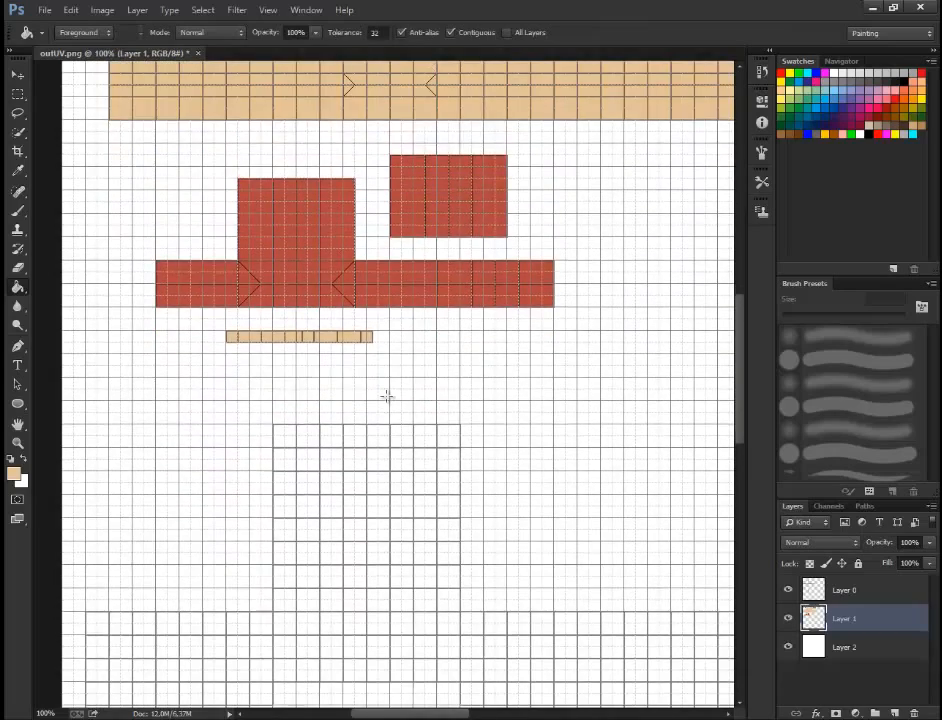
scroll(387, 401, "up", 6)
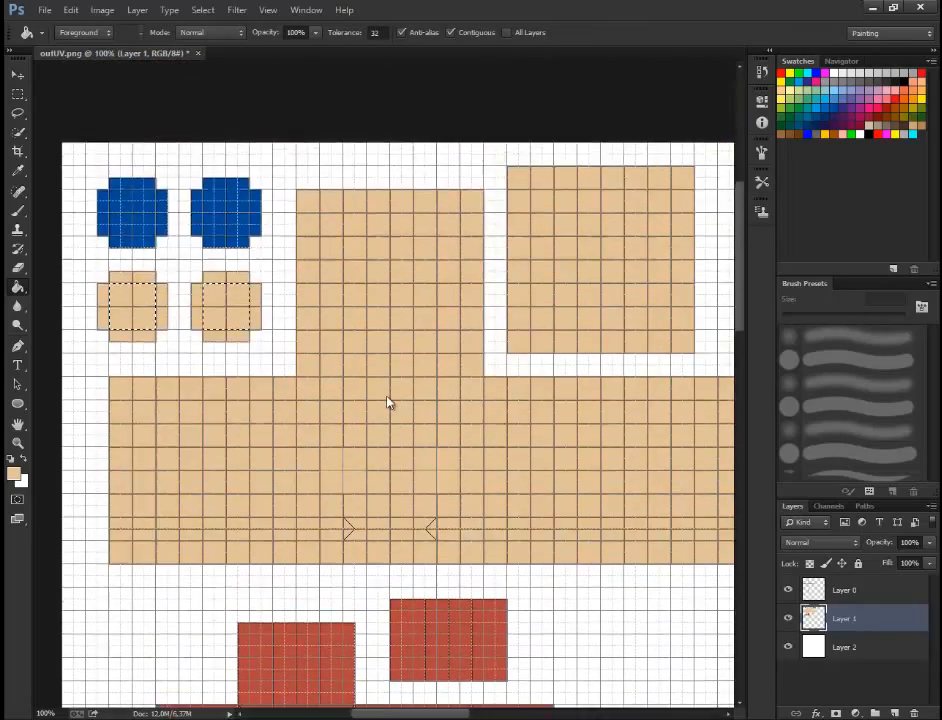
scroll(387, 398, "down", 2)
scroll(387, 398, "up", 2)
scroll(387, 396, "down", 1)
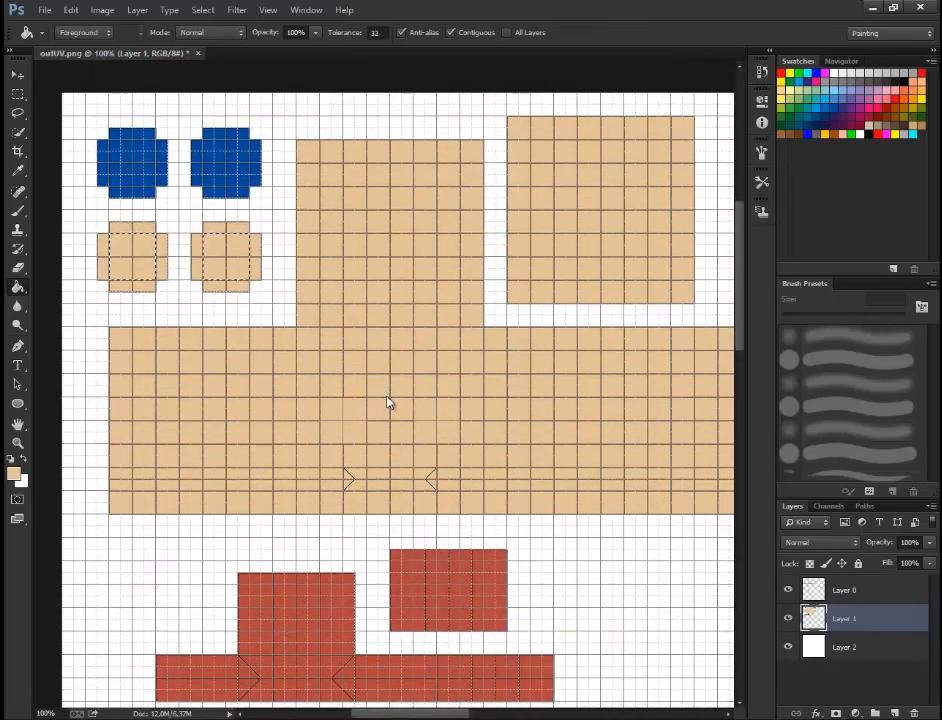
scroll(388, 401, "right", 4)
scroll(388, 401, "left", 2)
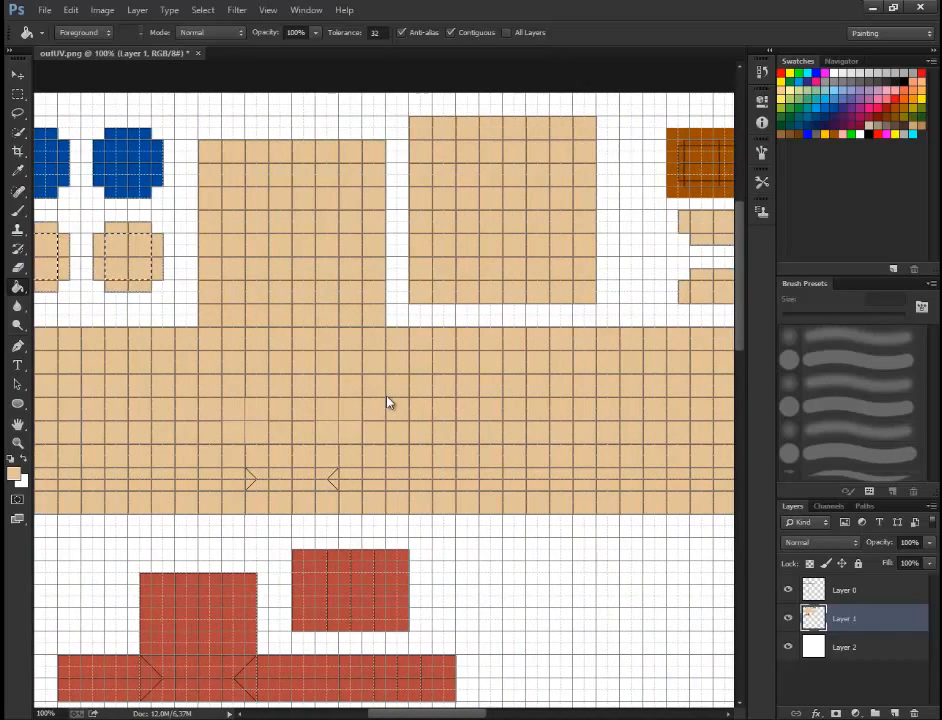
Step: Clear the selection and fill the whole background on Layer 2 with the skin colour
key("alt+bracketleft")
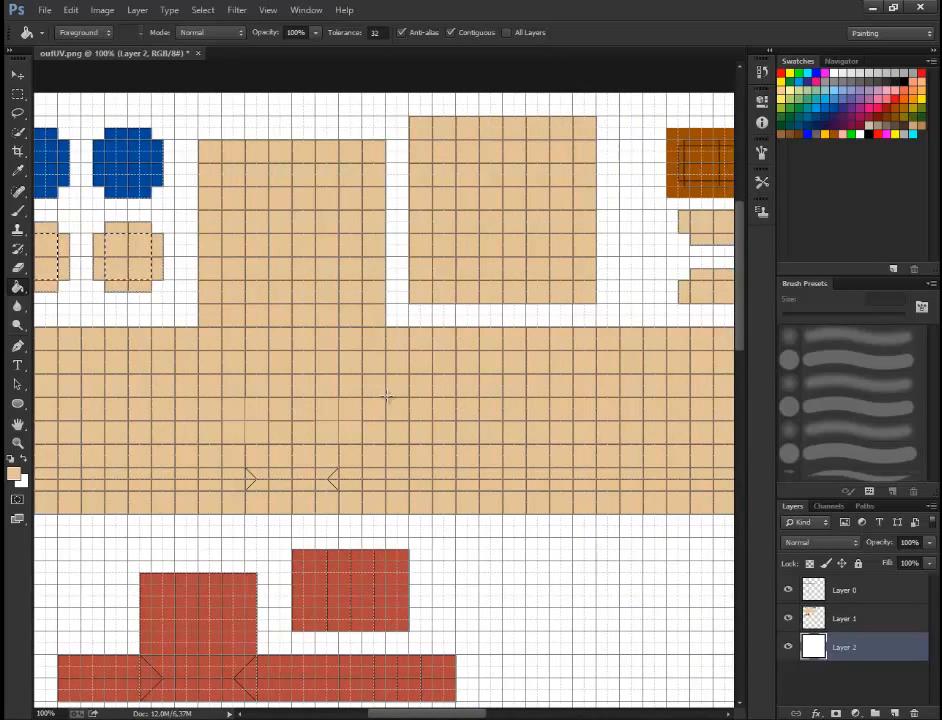
key("m")
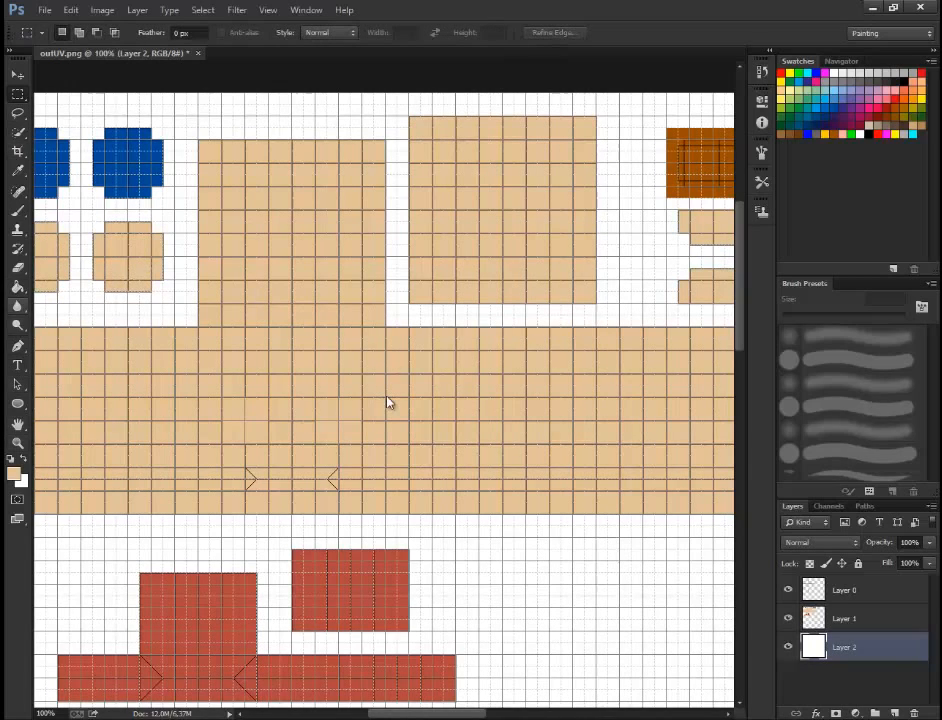
key("g")
left_click(387, 396)
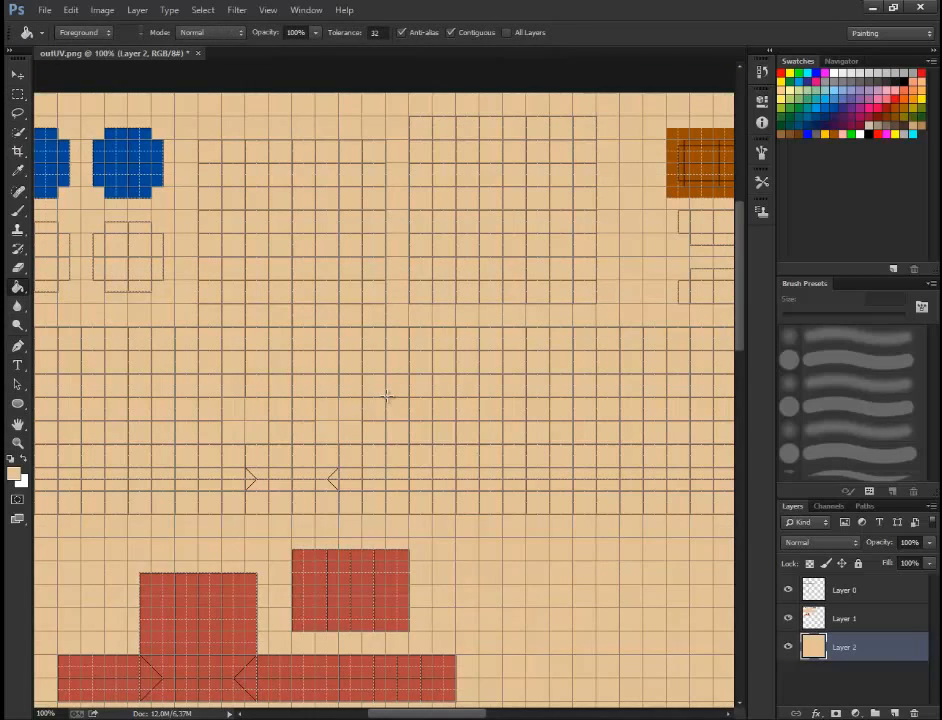
scroll(387, 396, "down", 2)
scroll(387, 398, "right", 3)
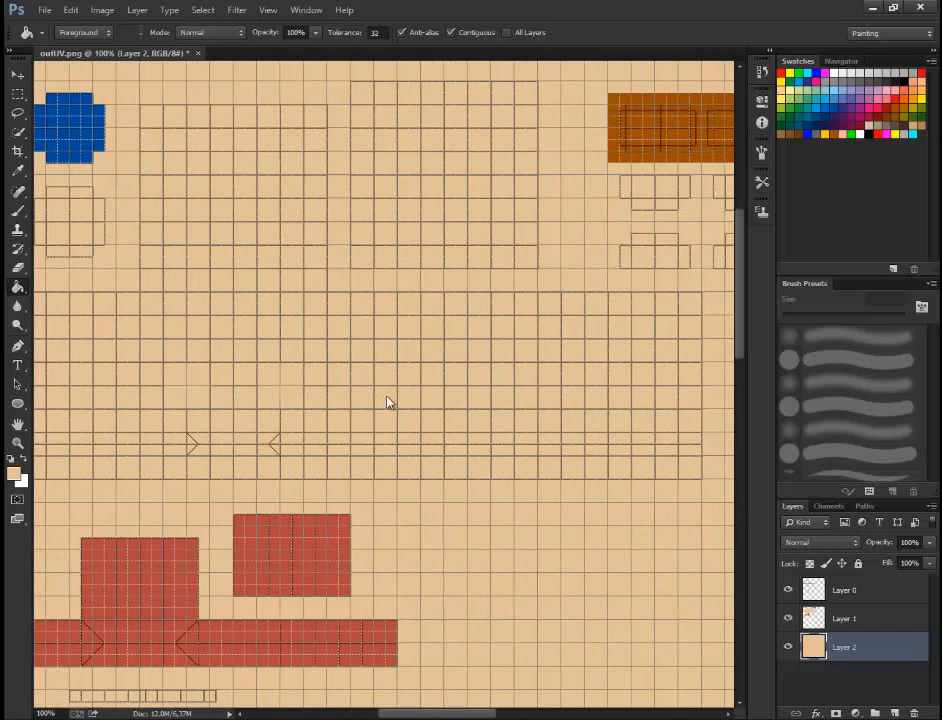
Step: Fill a rectangular area enclosing the red shells on Layer 2 with their red, sampled with the Eyedropper set to All Layers
scroll(389, 401, "left", 8)
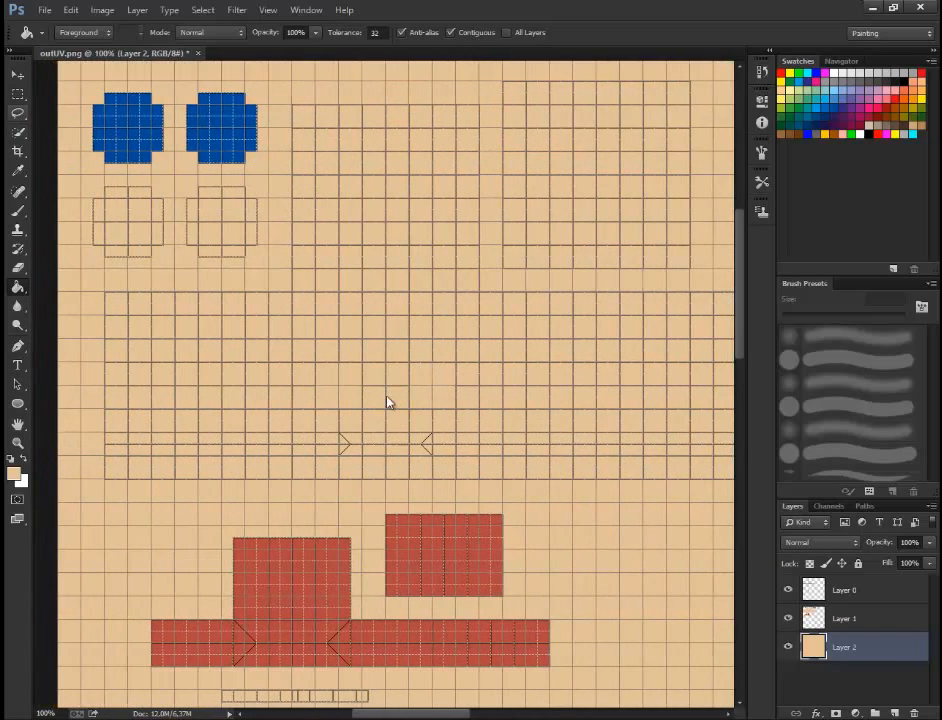
key("m")
left_click_drag(140, 503, 567, 677)
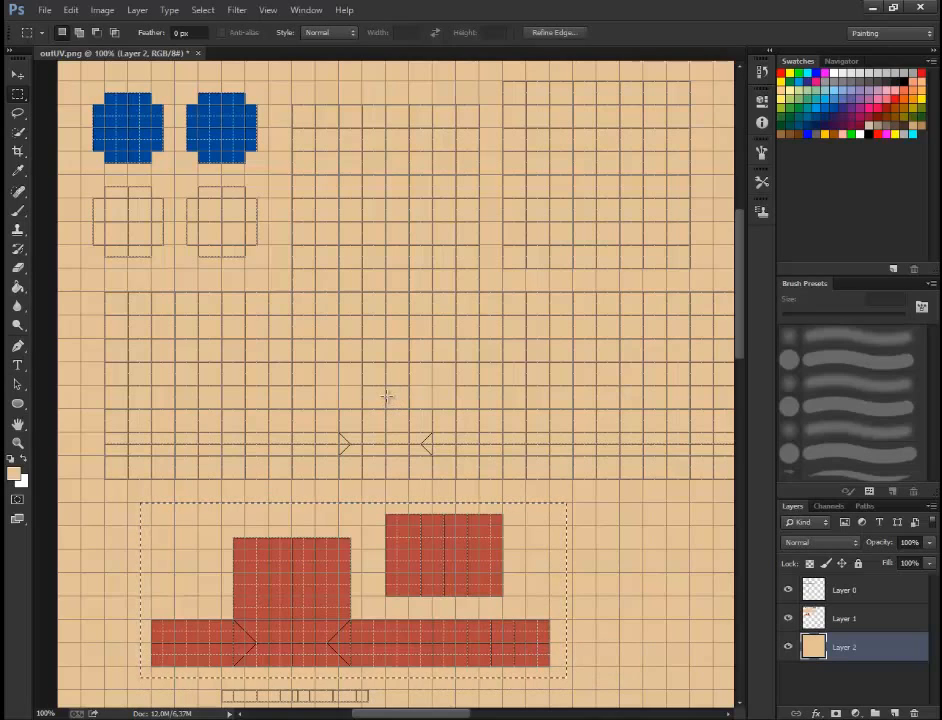
key("b")
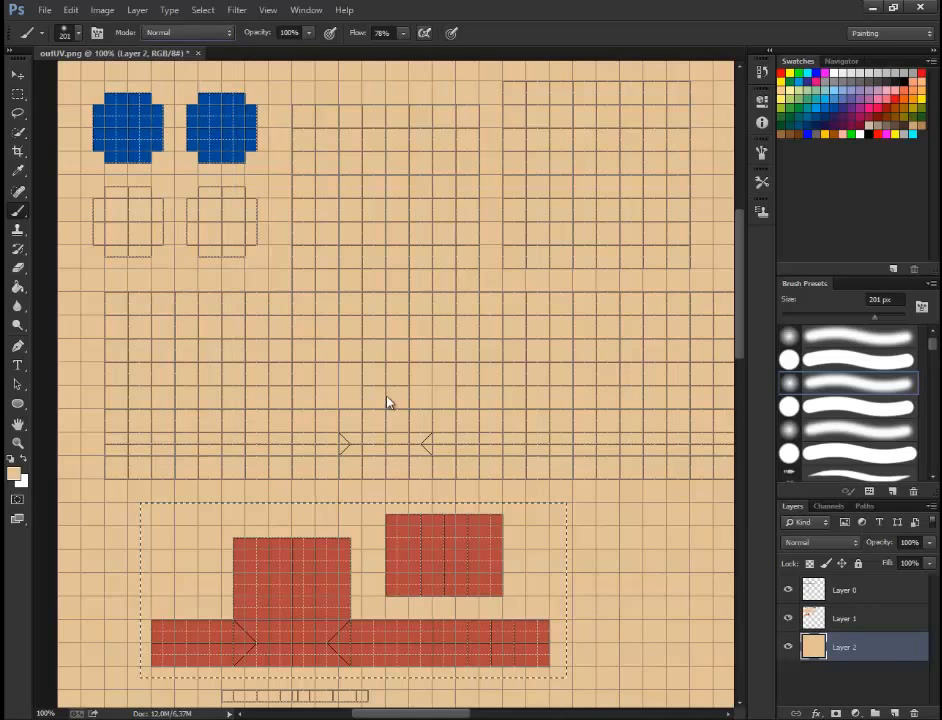
key("i")
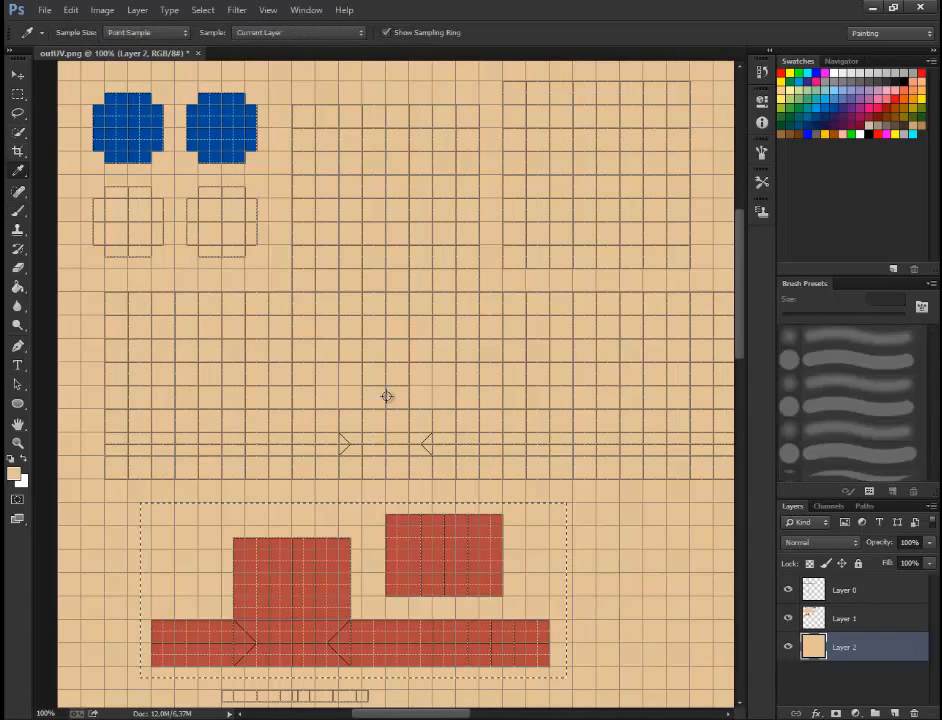
left_click(300, 616)
left_click(296, 616)
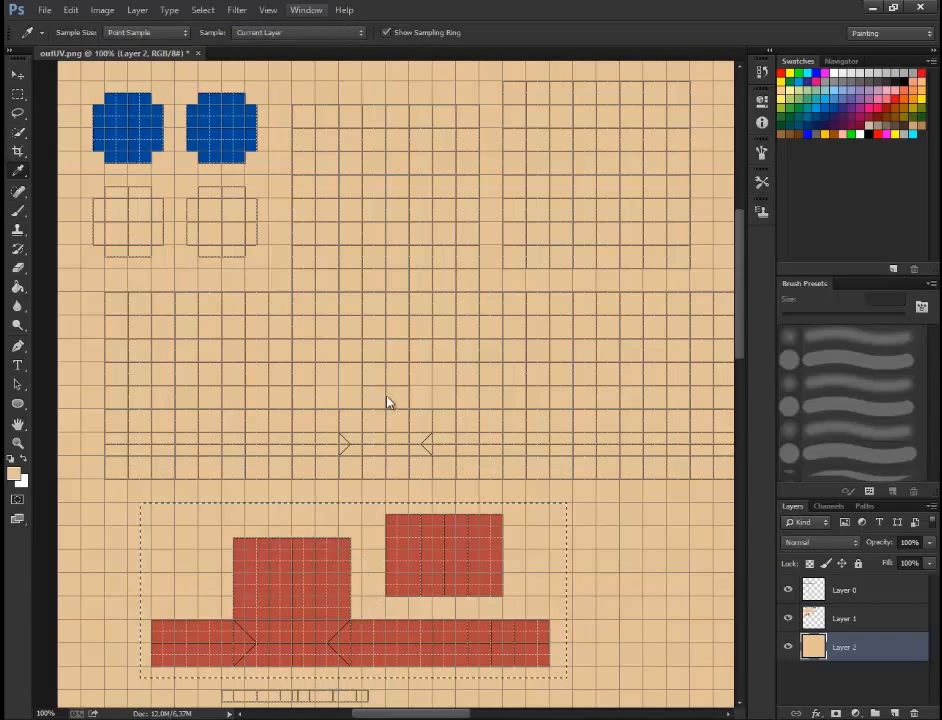
left_click(297, 32)
left_click(255, 70)
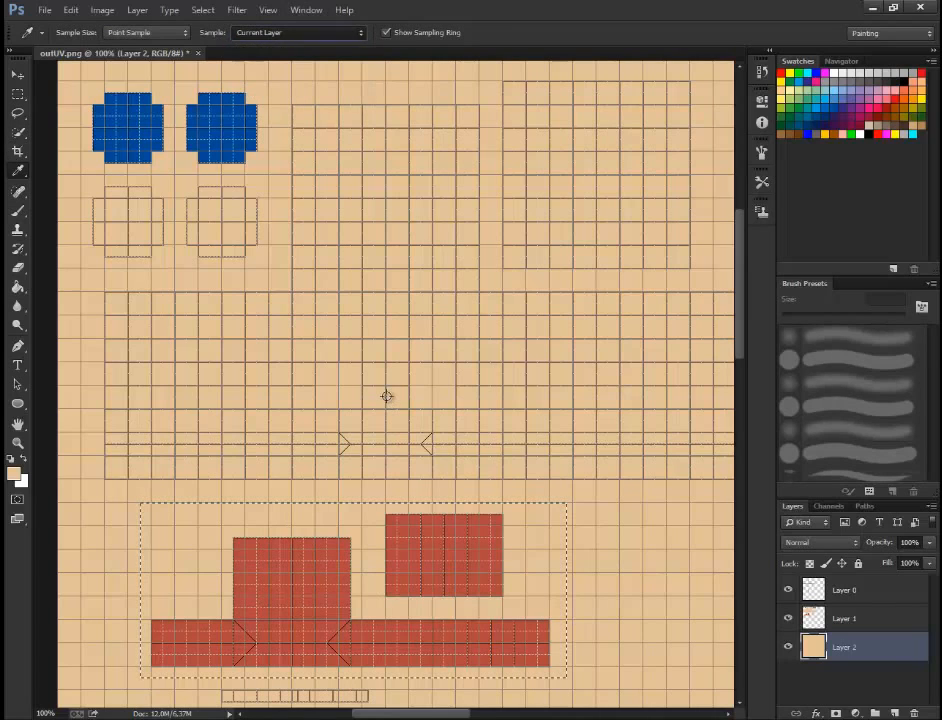
left_click(296, 616)
key("w")
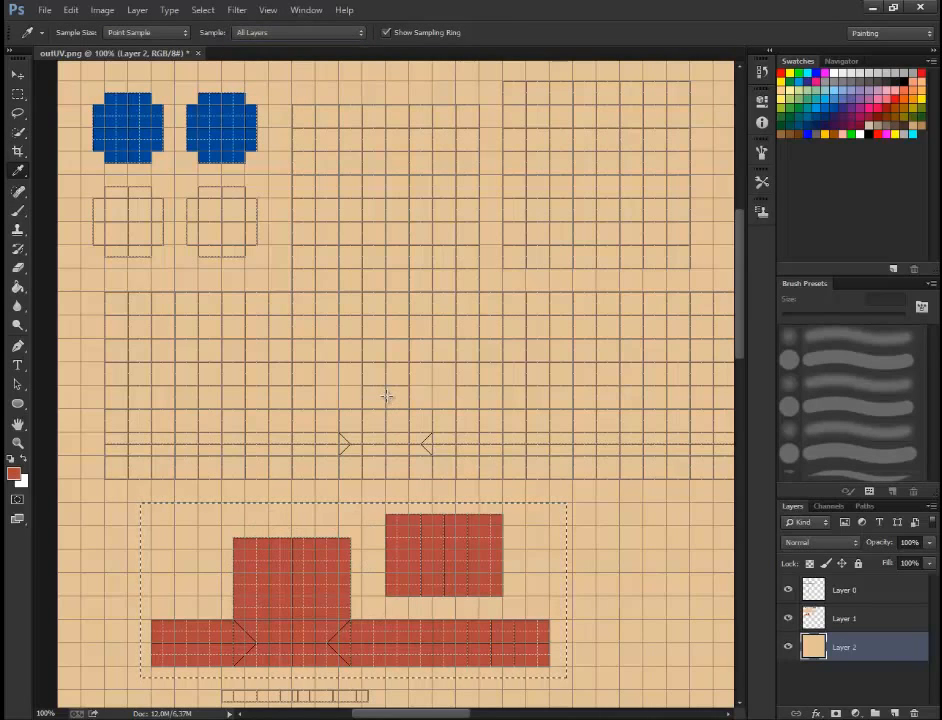
key("g")
key("alt+BackSpace")
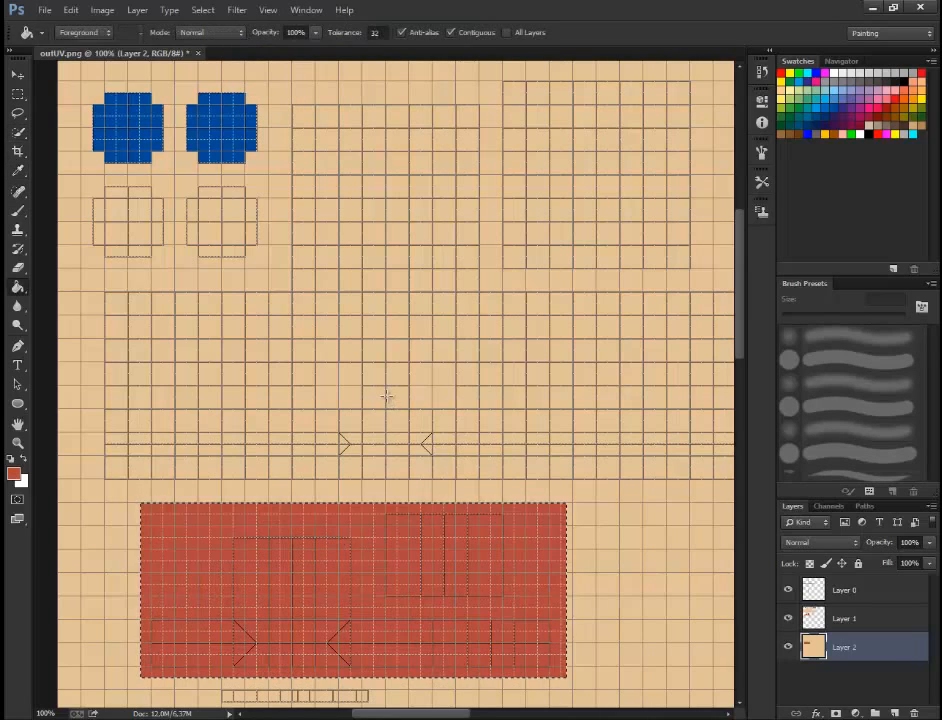
Step: Select a rectangle enclosing the two blue shells and fill it on Layer 2 with their sampled blue
key("m")
left_click_drag(70, 76, 268, 174)
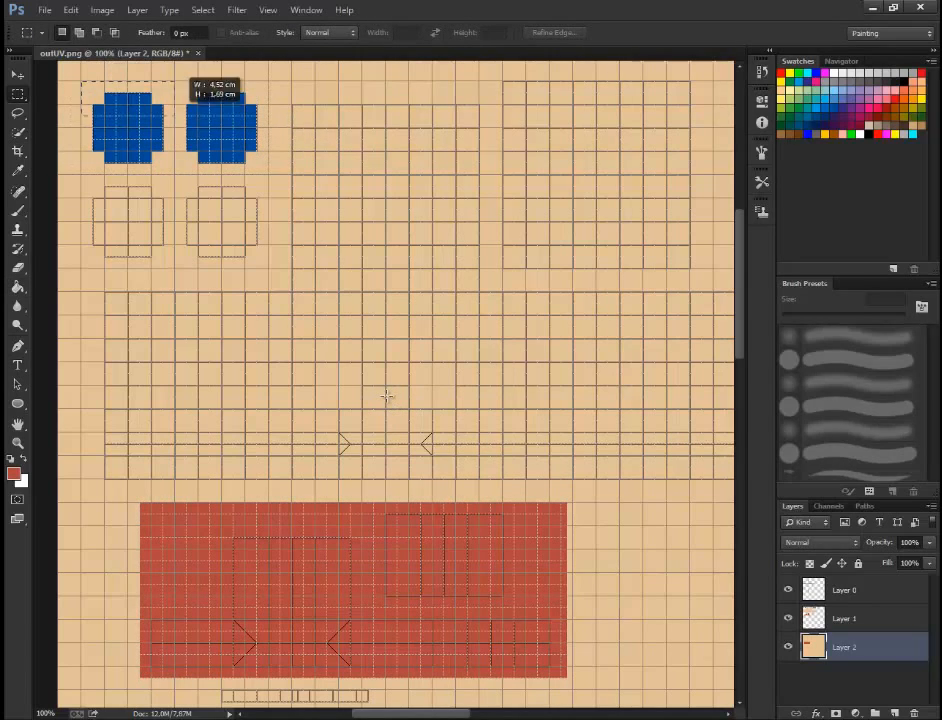
left_click_drag(174, 116, 268, 174)
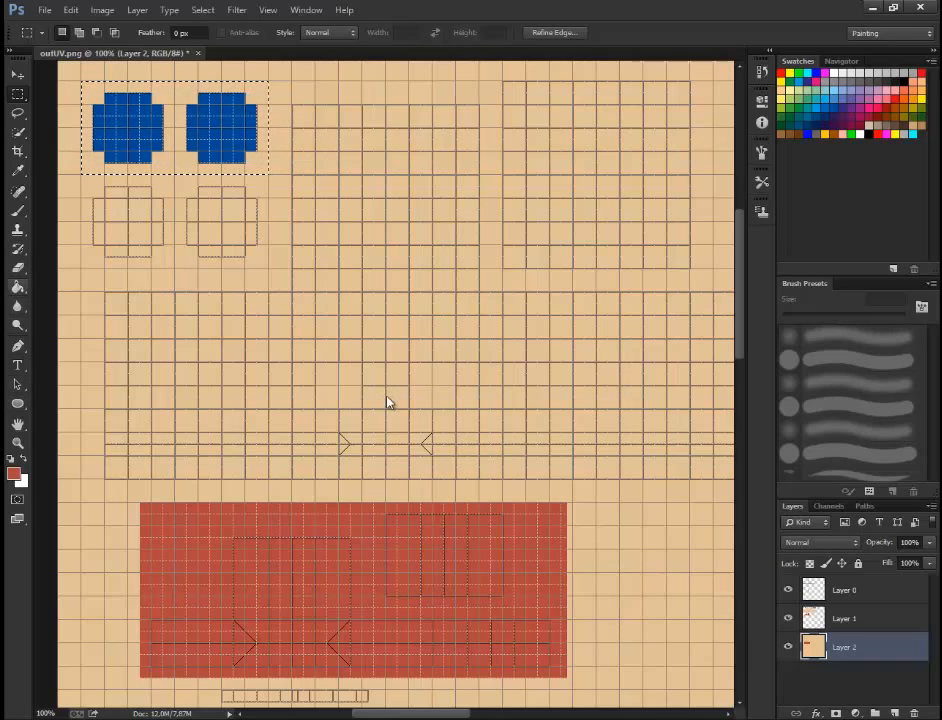
key("g")
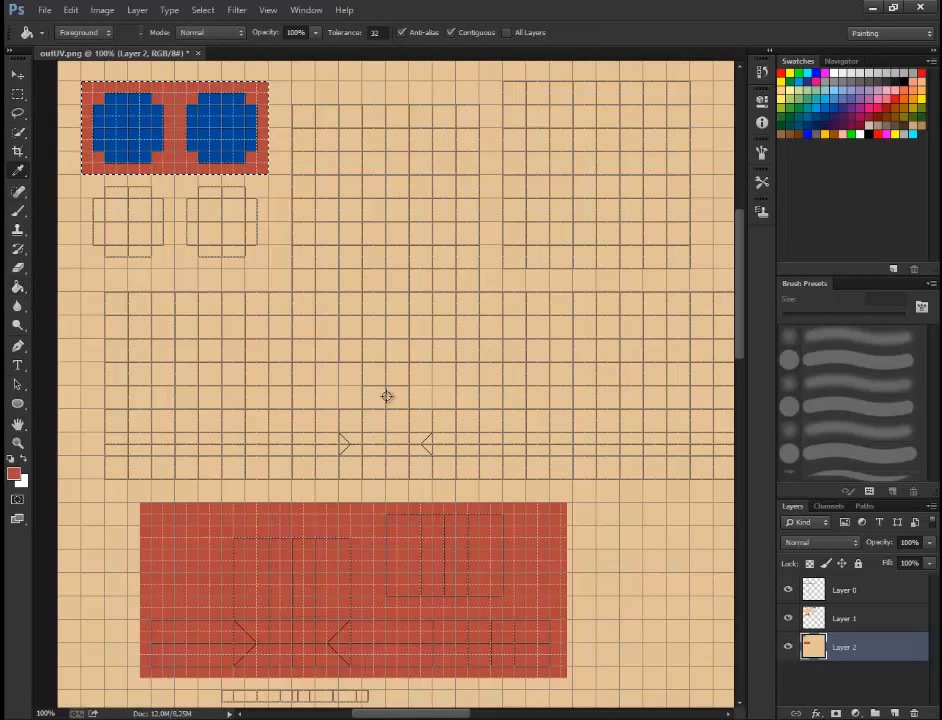
key("i")
key("g")
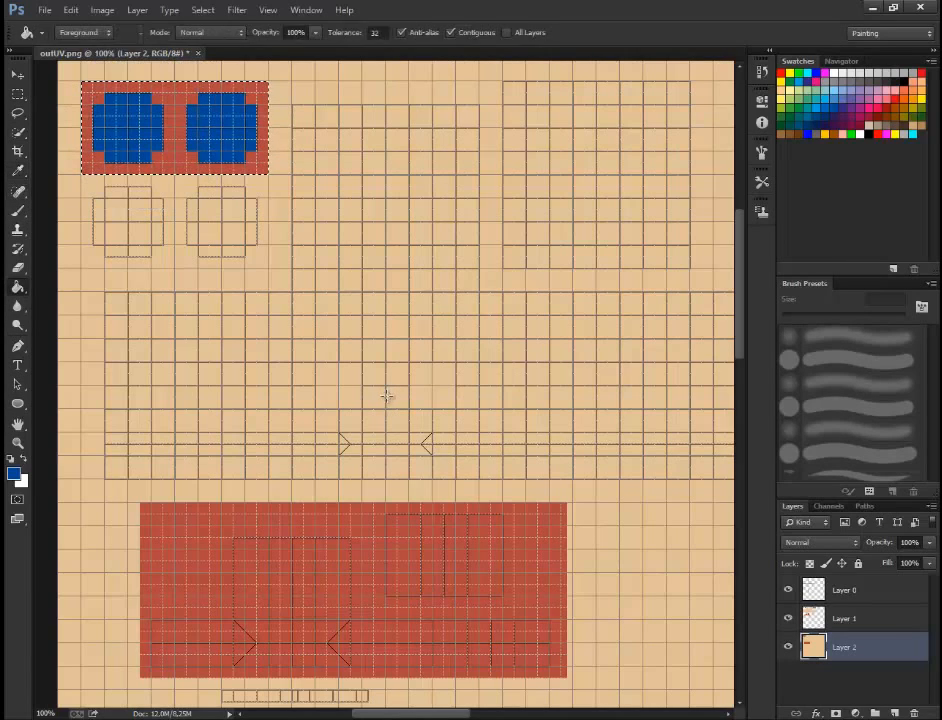
Step: Toggle Layer 2's visibility to compare the fills with the shells, and look over the rest of the sheet
key("ctrl+comma")
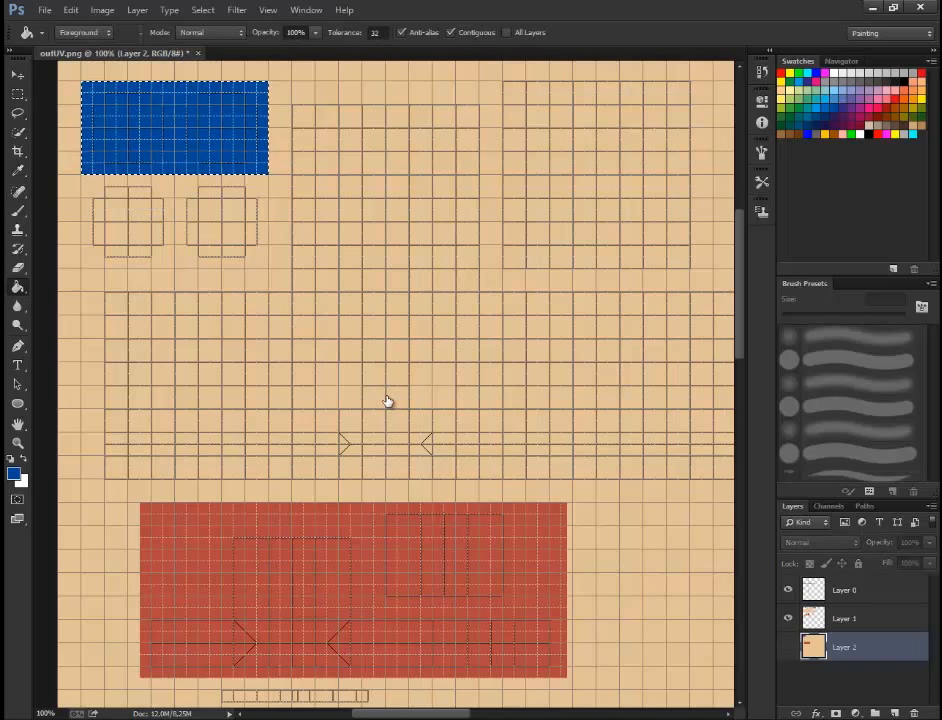
key("ctrl+comma")
key("ctrl+comma")
key("ctrl+comma")
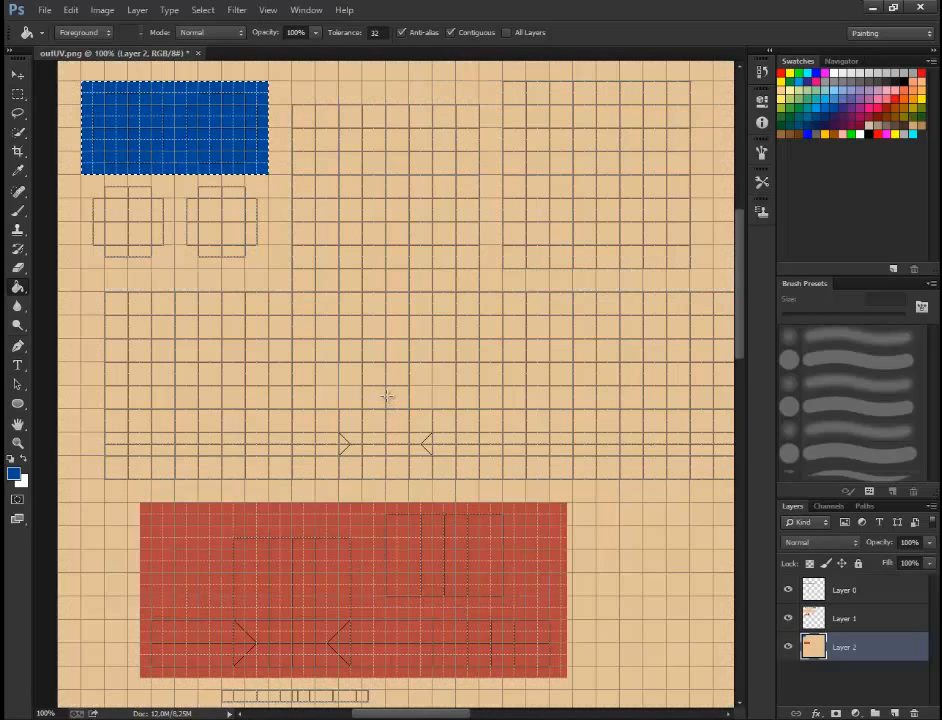
scroll(387, 396, "down", 10)
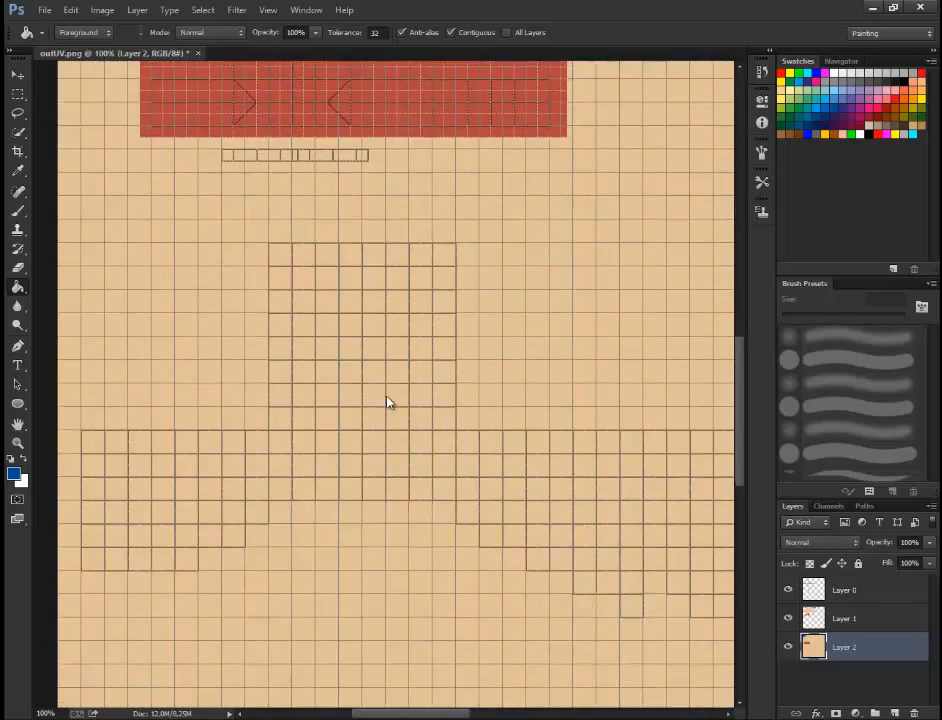
scroll(387, 402, "up", 10)
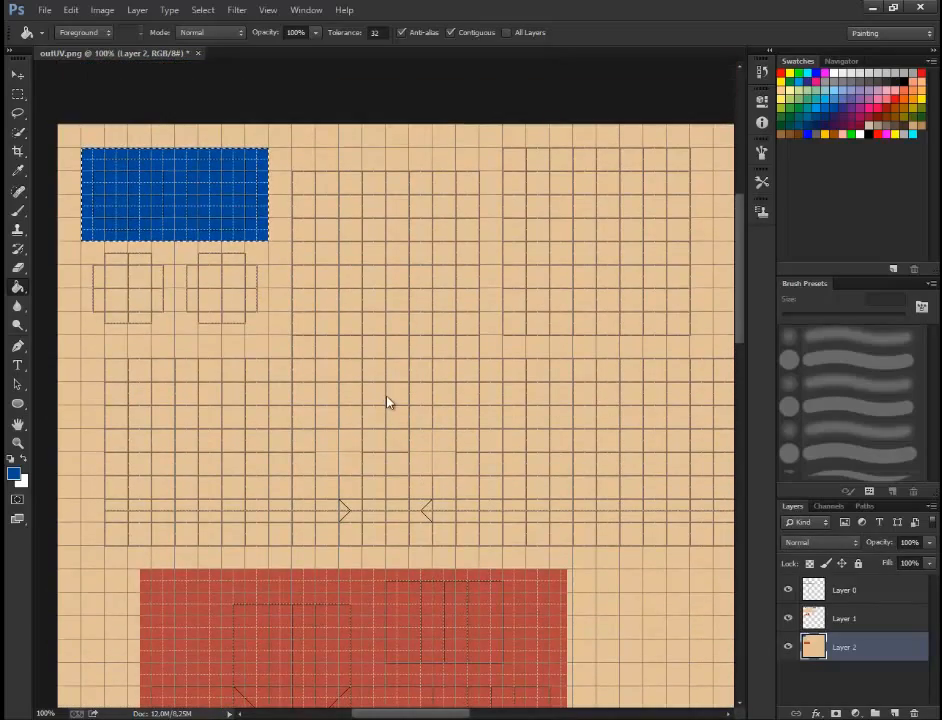
scroll(387, 400, "right", 10)
scroll(387, 400, "left", 10)
scroll(387, 400, "down", 2)
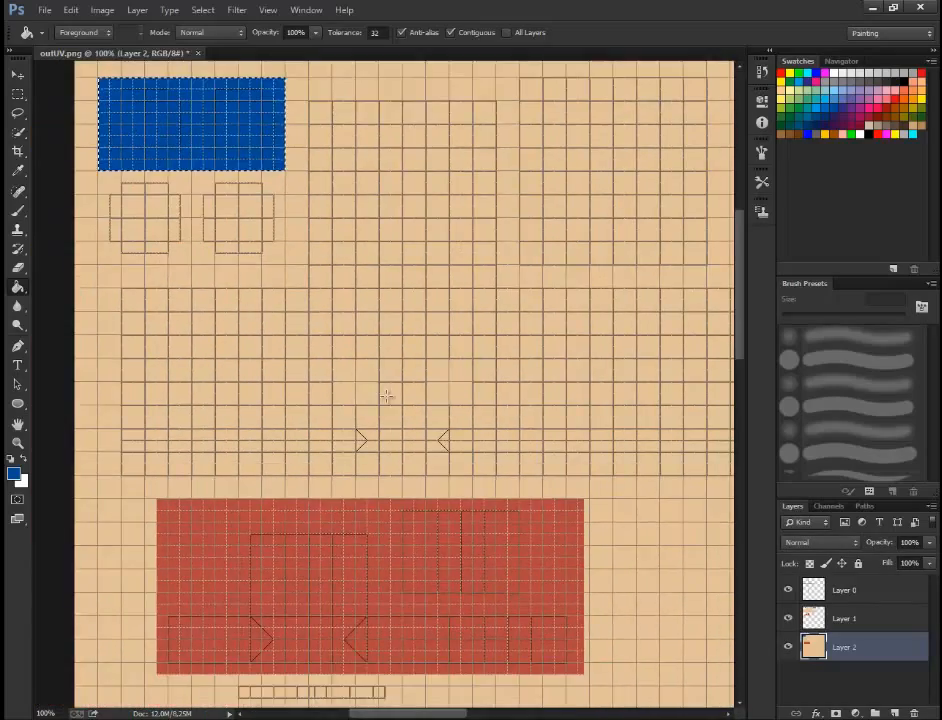
scroll(387, 396, "down", 2)
scroll(388, 400, "down", 1)
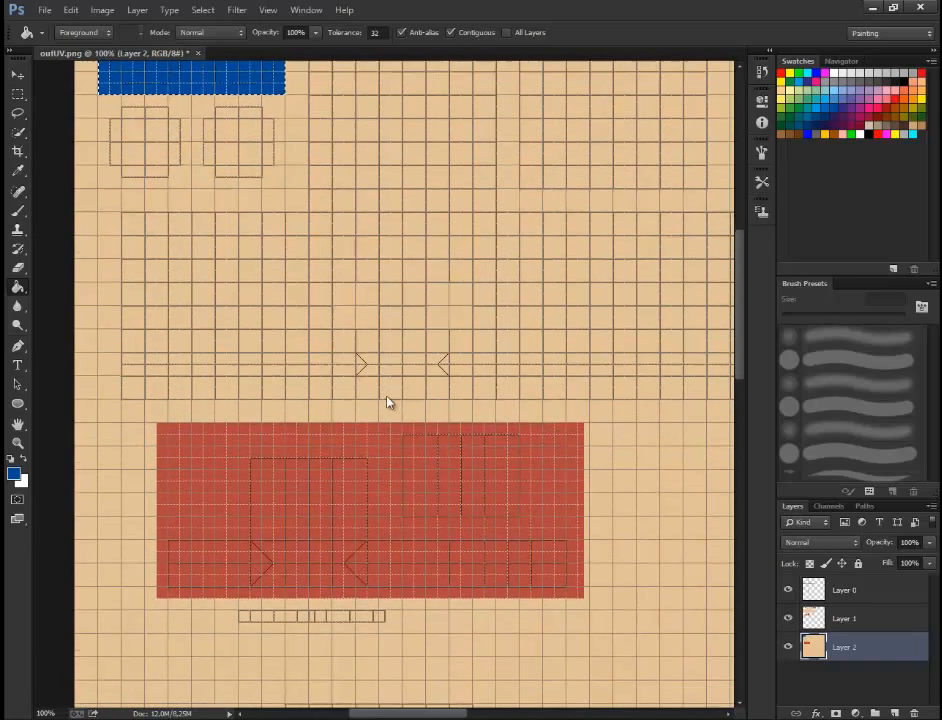
Step: Select a large block around the big stepped shell, extended to the canvas's left edge, and fill it dark brown on Layer 2
scroll(388, 402, "down", 9)
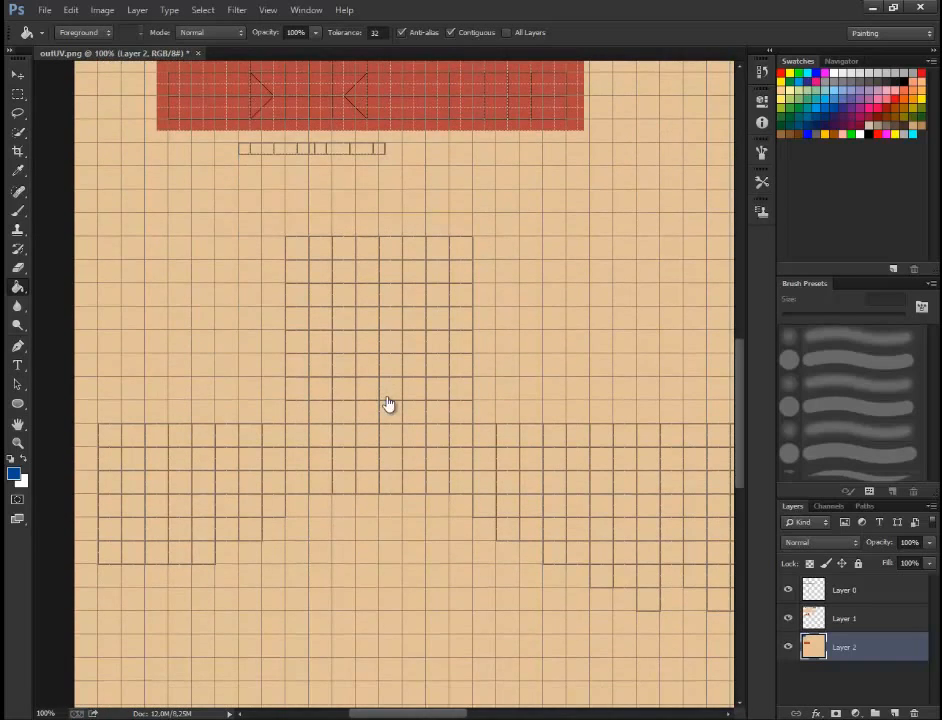
key("m")
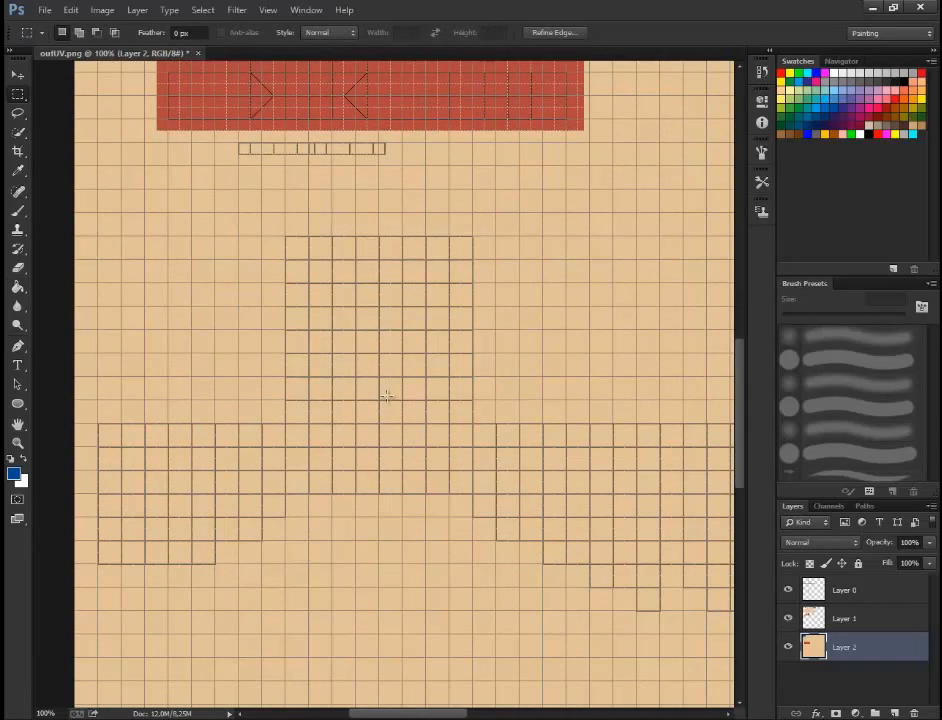
left_click_drag(97, 238, 567, 654)
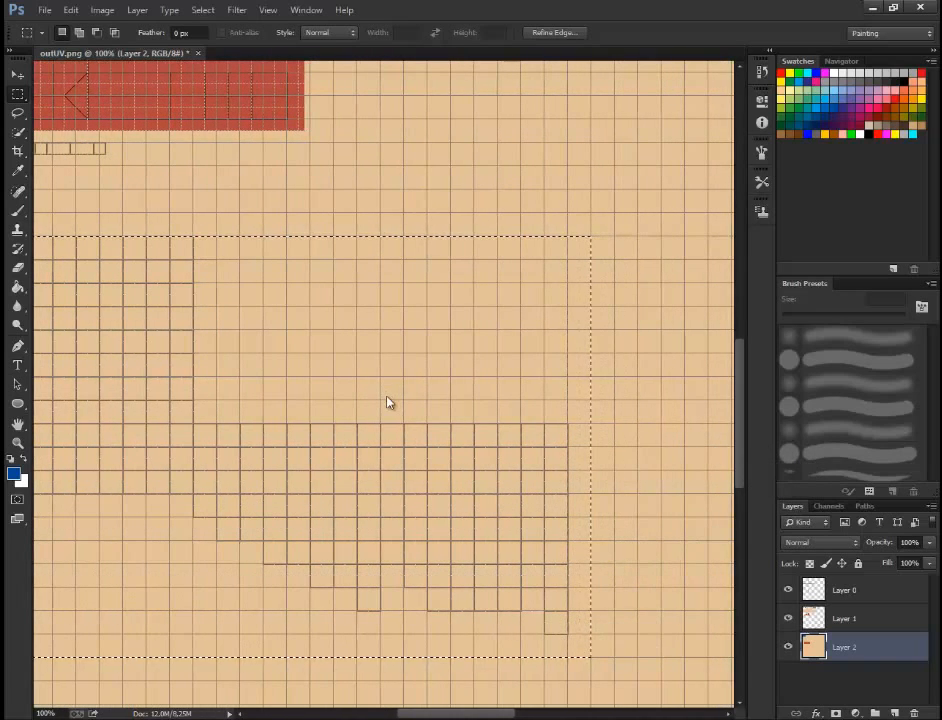
scroll(386, 396, "left", 5)
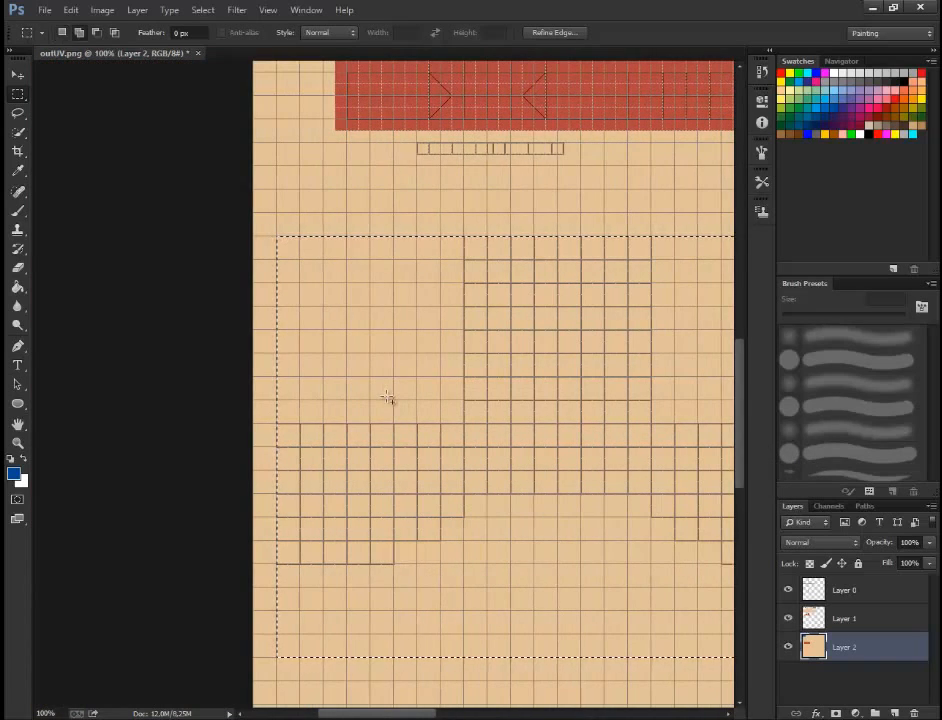
left_click_drag(253, 236, 277, 657)
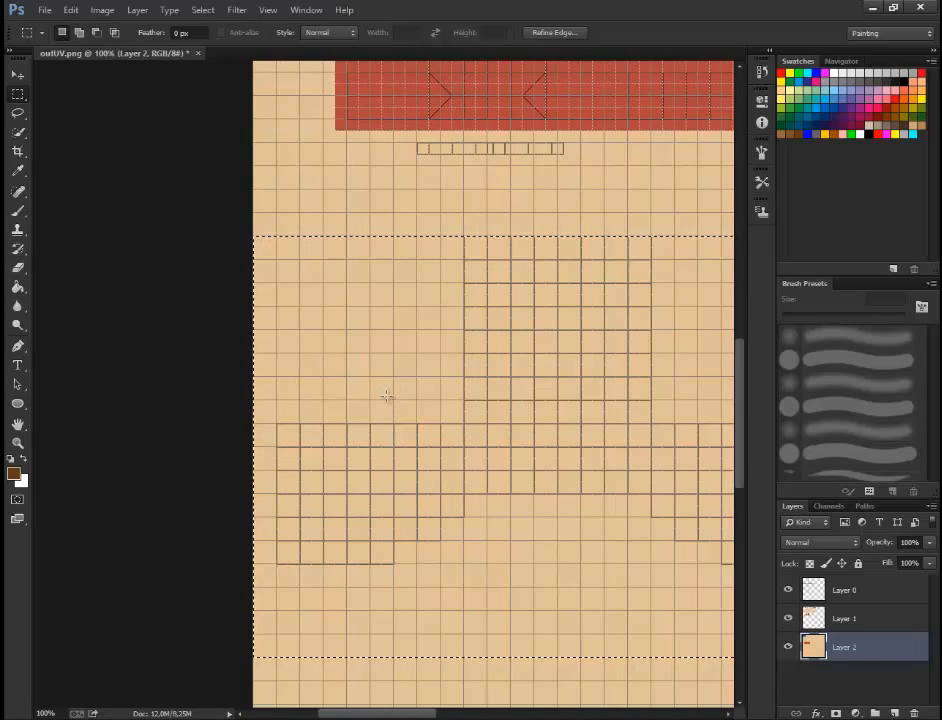
key("g")
left_click(386, 397)
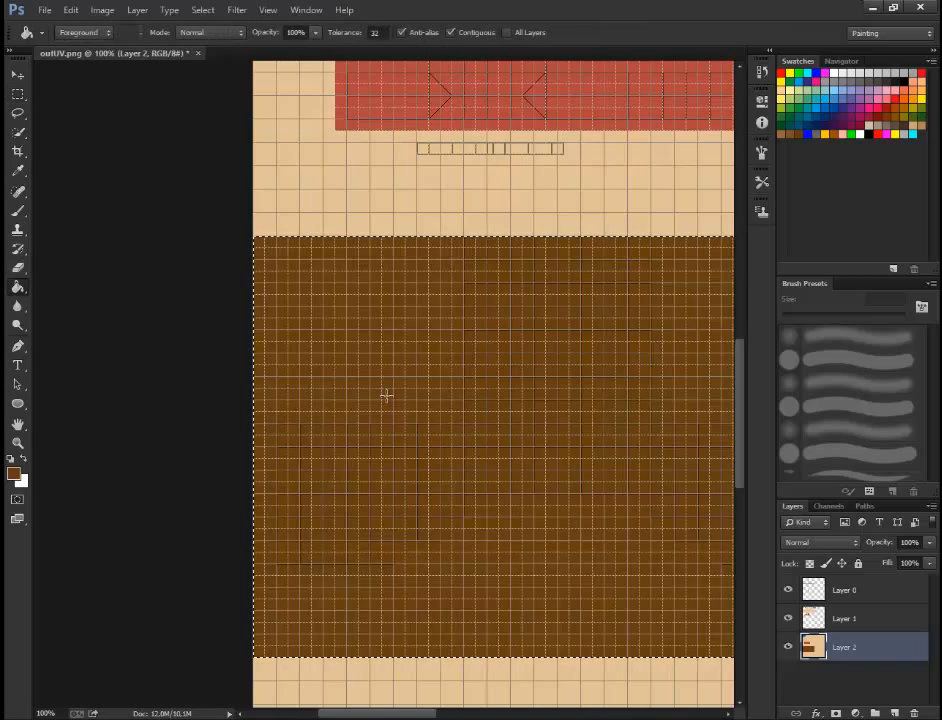
Step: Hide Layer 2, create a new layer above it and fill the selected block with white
key("ctrl+comma")
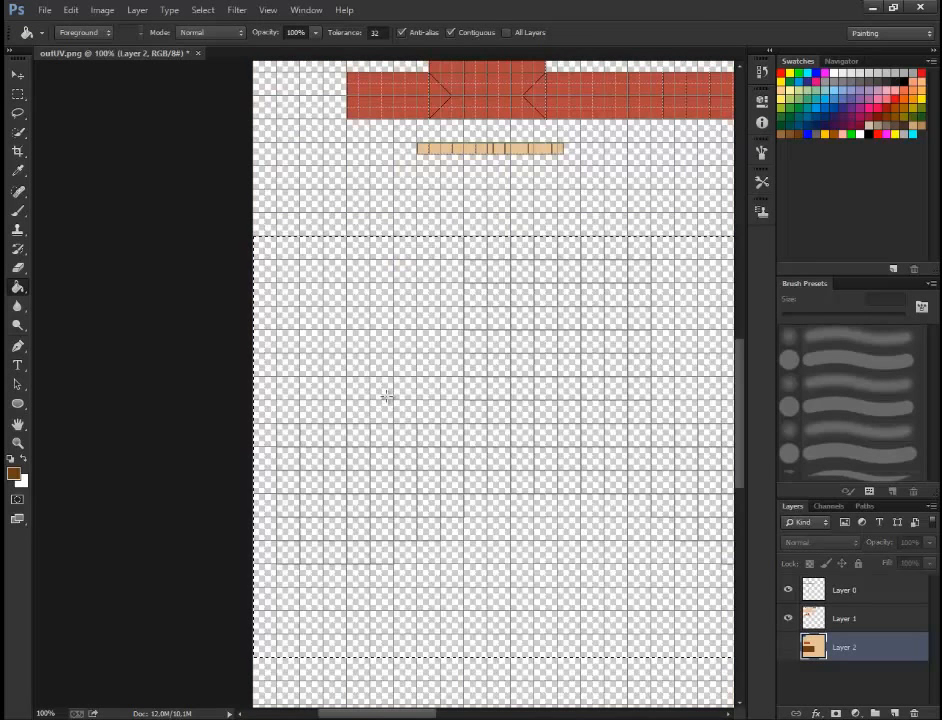
key("ctrl+shift+alt+n")
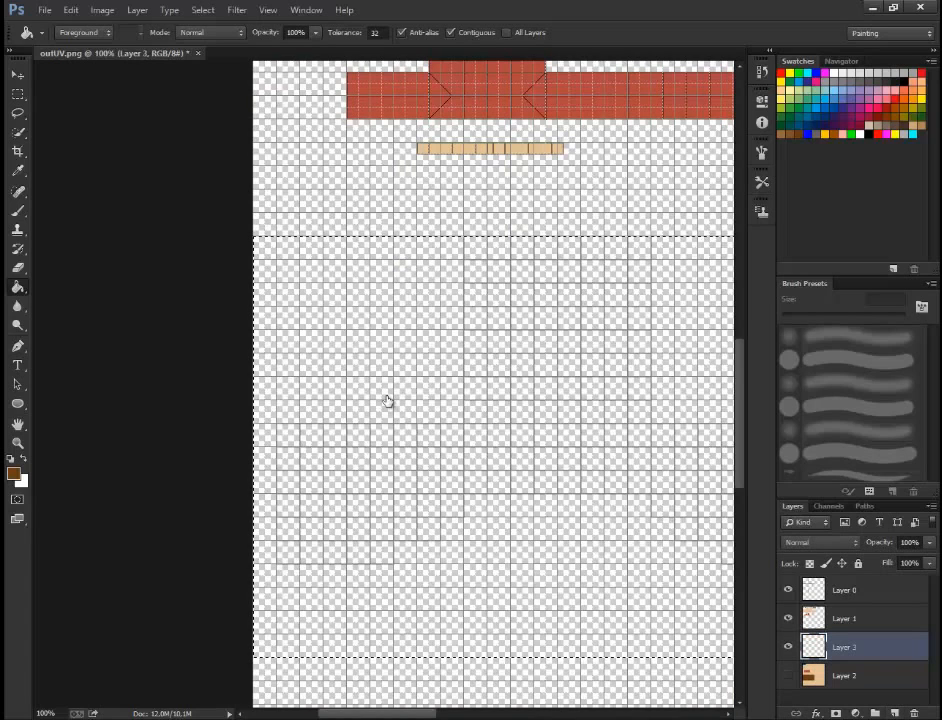
left_click(386, 397, "alt")
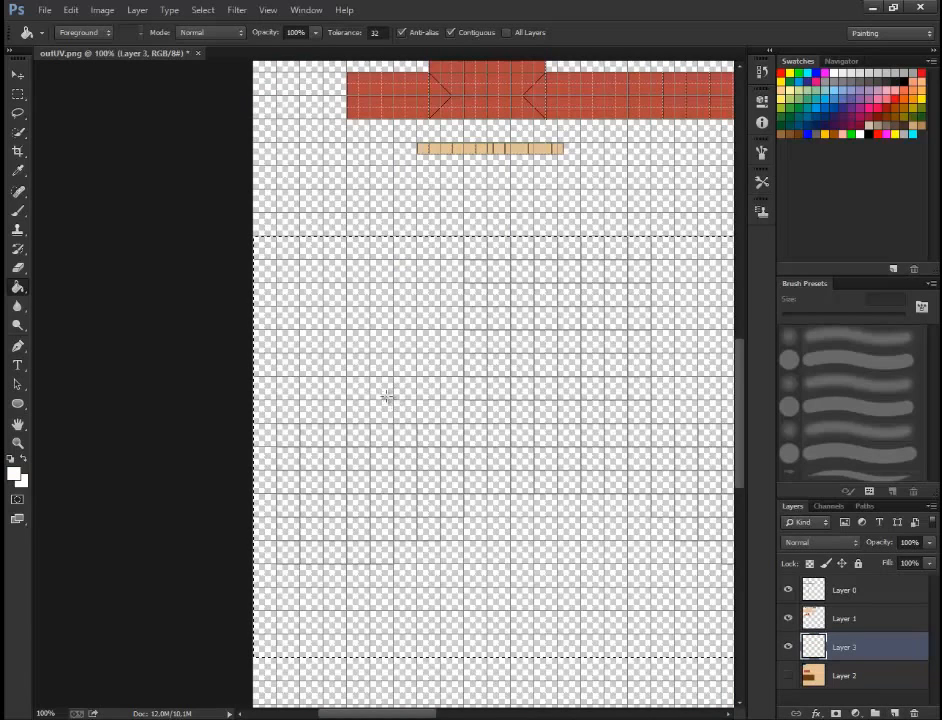
left_click(388, 401)
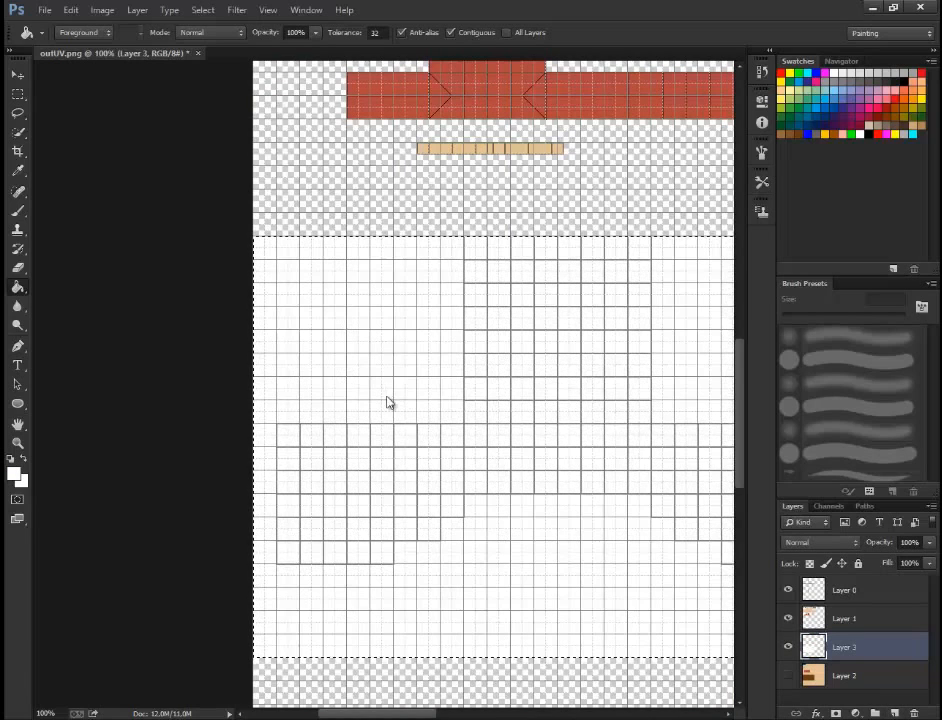
Step: Clear the selection and fill the whole of Layer 3 with white
key("m")
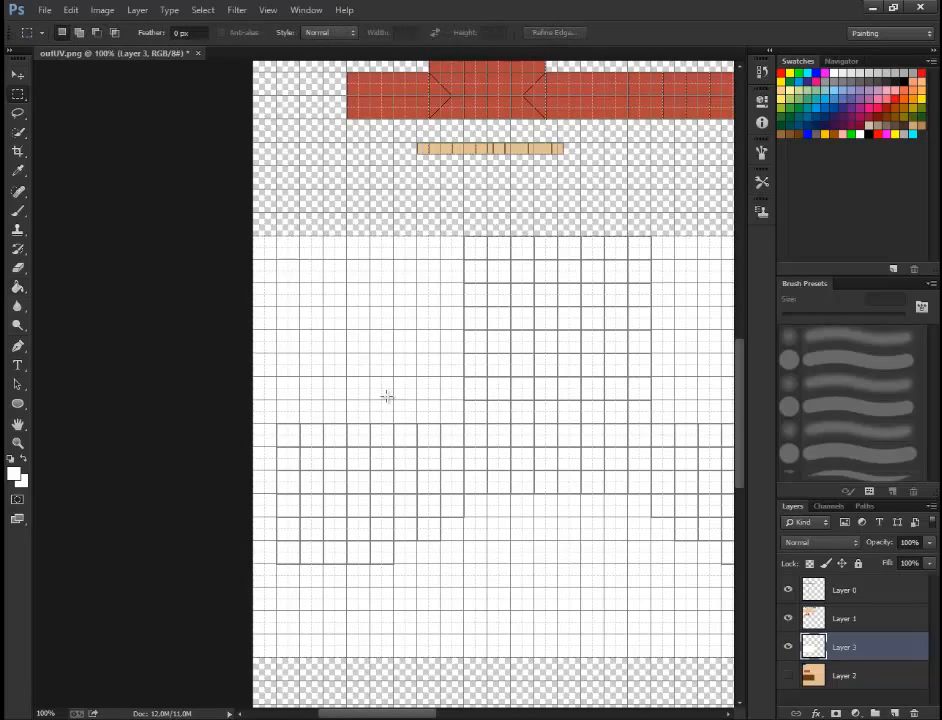
key("g")
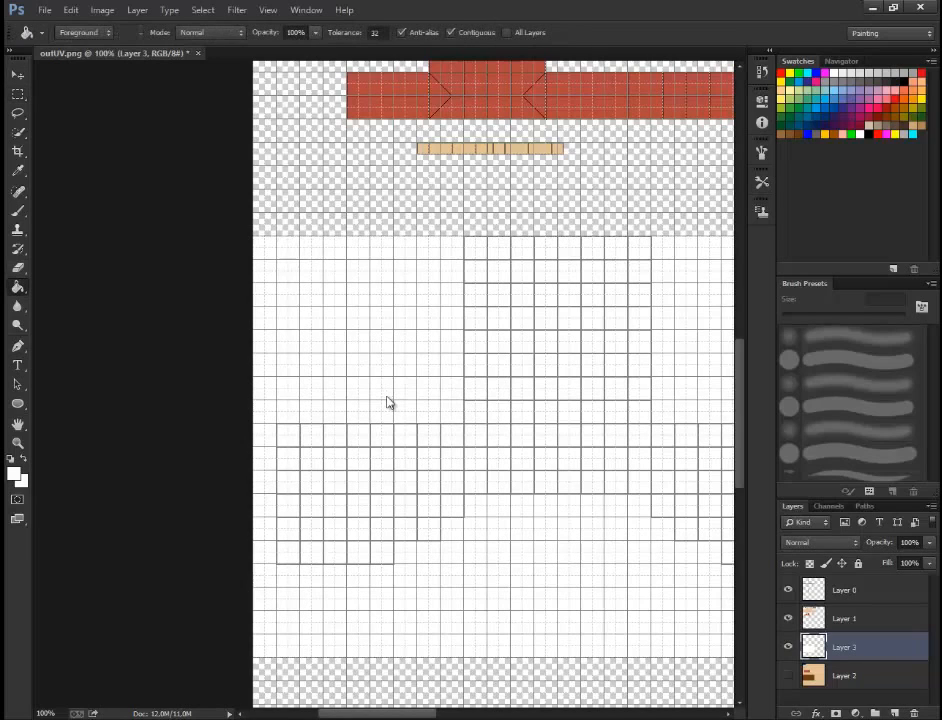
left_click(386, 397)
scroll(387, 396, "down", 2)
scroll(387, 396, "up", 2)
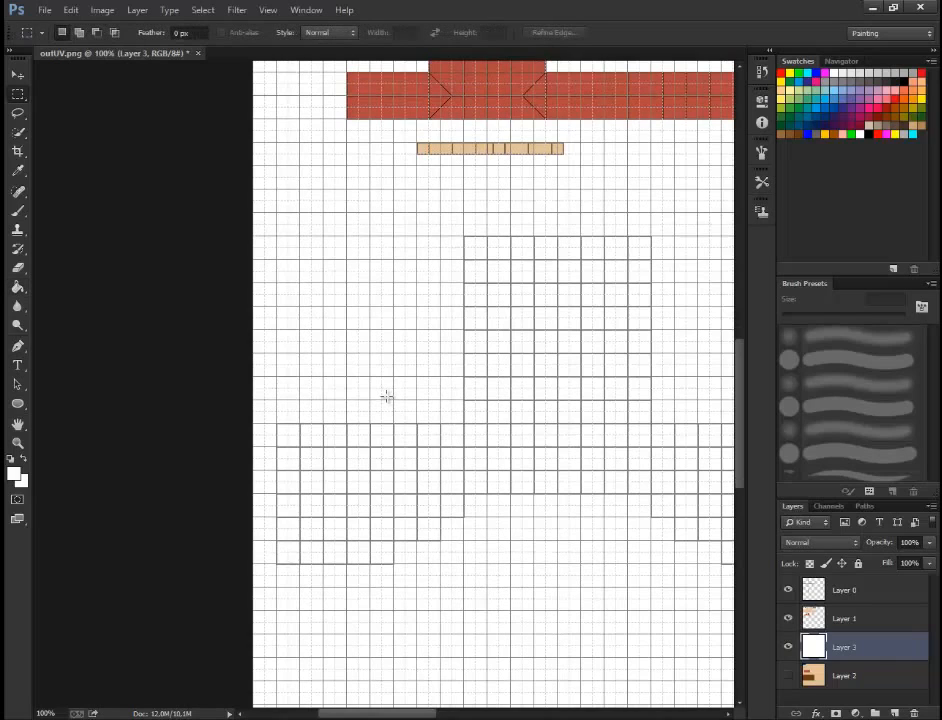
Step: Select the stepped shell's left wing along its stair-shaped lower edge and add the tall central block
mouse_move(277, 424)
left_mouse_down()
mouse_move(562, 456)
mouse_move(651, 493)
left_mouse_up()
left_click_drag(277, 482, 463, 517)
left_click_drag(277, 499, 393, 563)
left_click_drag(383, 508, 440, 540)
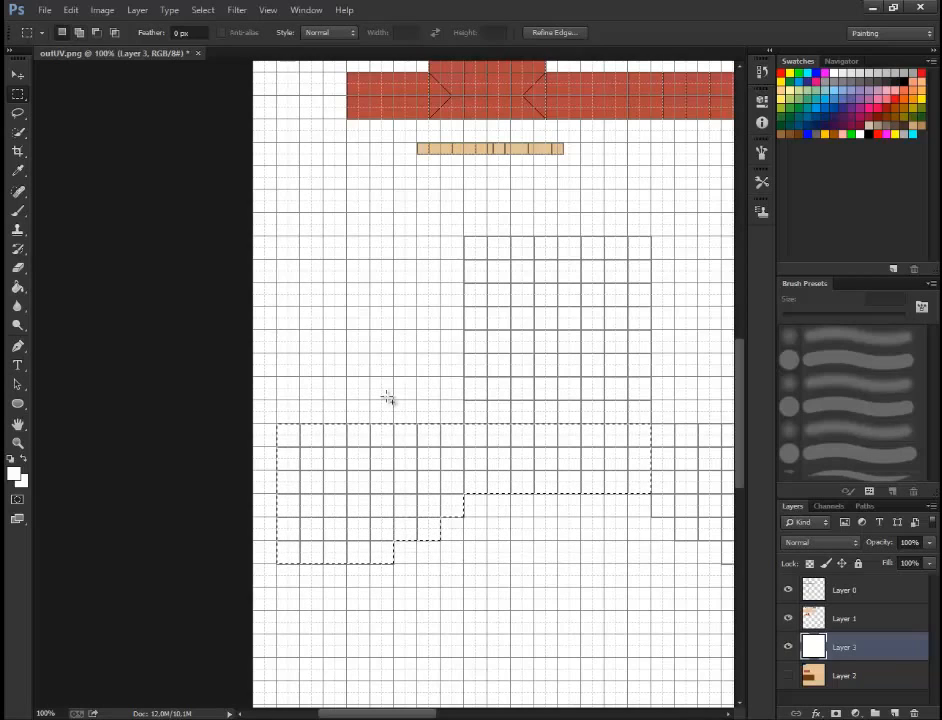
left_click_drag(464, 237, 651, 493)
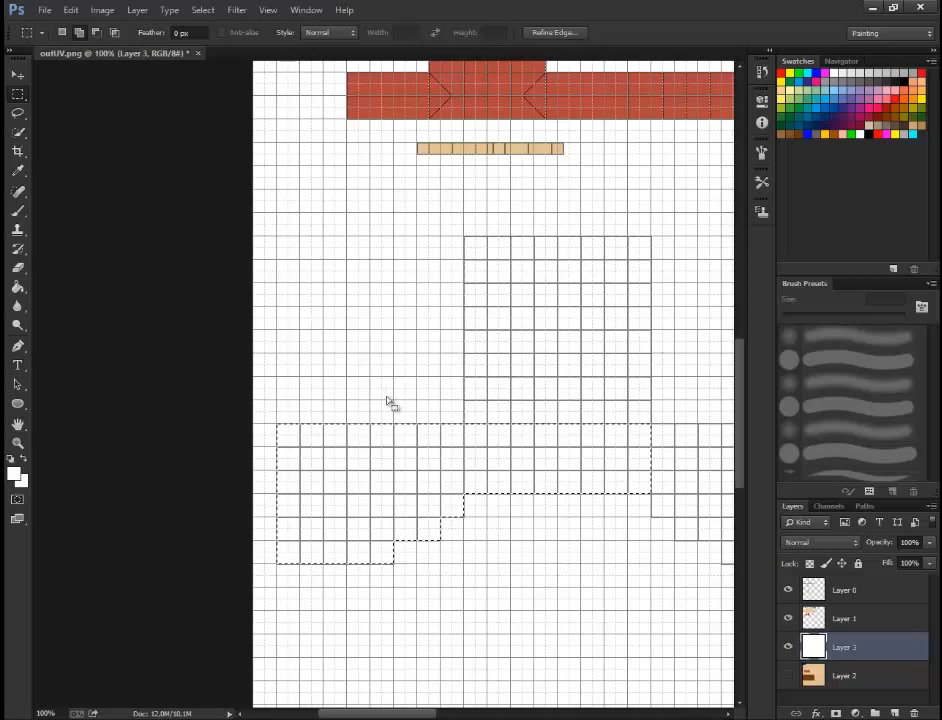
Step: Add the stepped shell's right wing to the selection, following its stair-shaped lower edge and hanging blocks and subtracting the notch between them
scroll(387, 397, "right", 5)
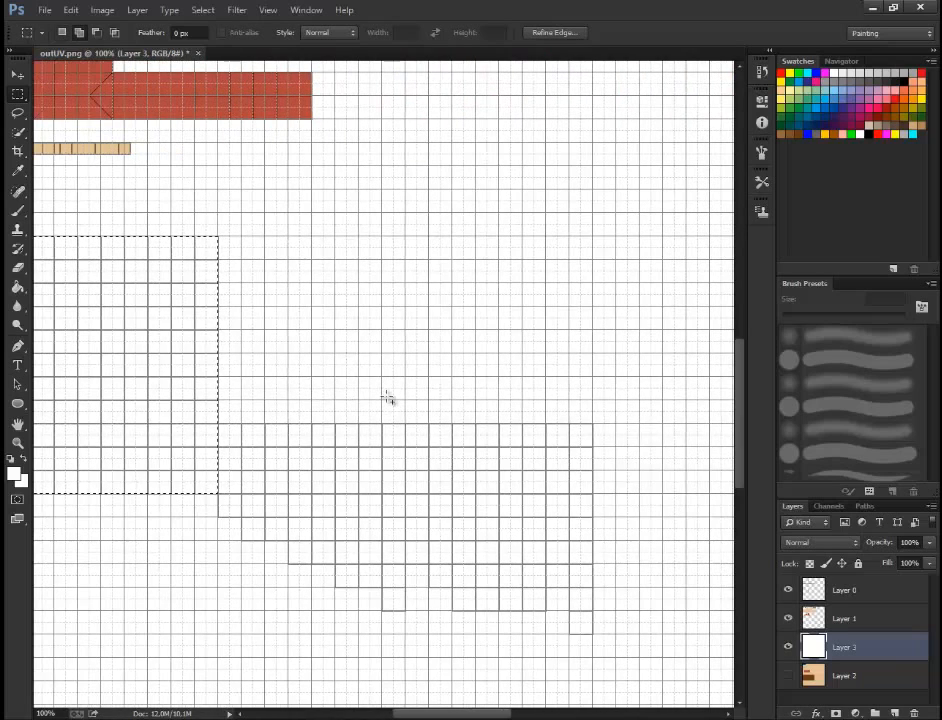
mouse_move(218, 423)
left_mouse_down()
mouse_move(288, 457)
mouse_move(604, 526)
mouse_move(581, 516)
mouse_move(593, 517)
mouse_move(492, 575)
mouse_move(335, 575)
mouse_move(335, 586)
left_mouse_up()
left_click_drag(593, 517, 405, 610)
left_click_drag(241, 517, 341, 536)
left_click_drag(288, 517, 375, 587)
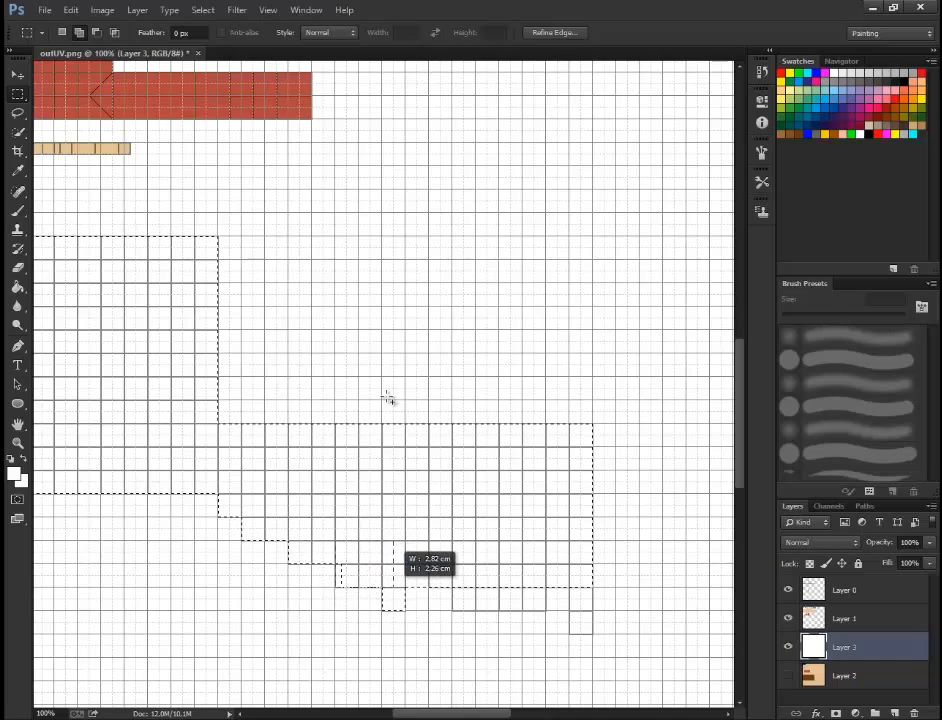
left_click_drag(453, 558, 510, 607)
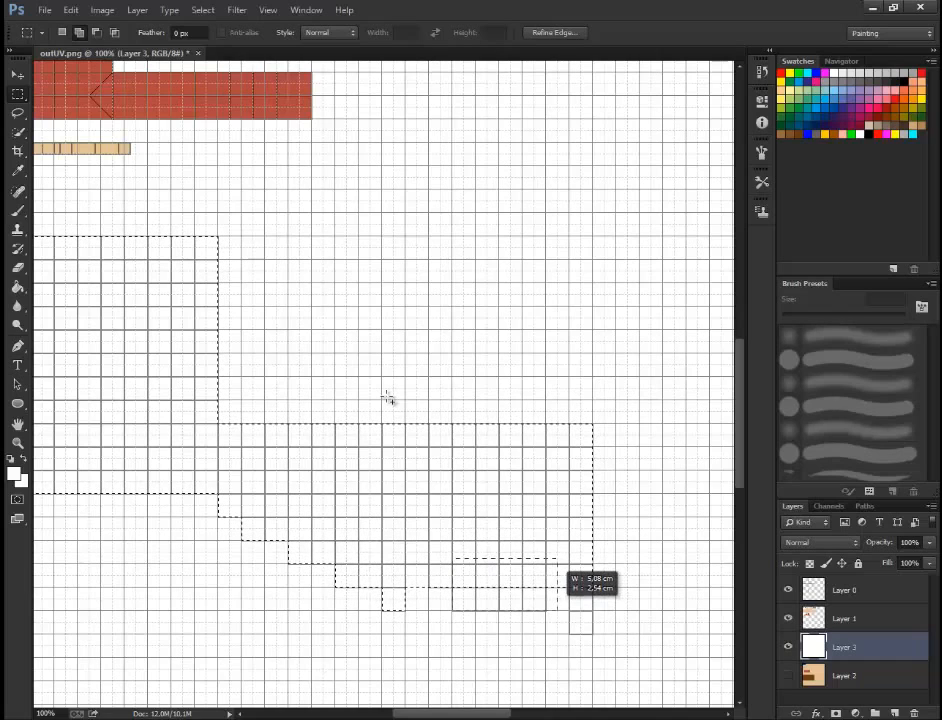
mouse_move(569, 556)
left_mouse_down("shift")
mouse_move(592, 600)
mouse_move(593, 634)
left_mouse_up("shift")
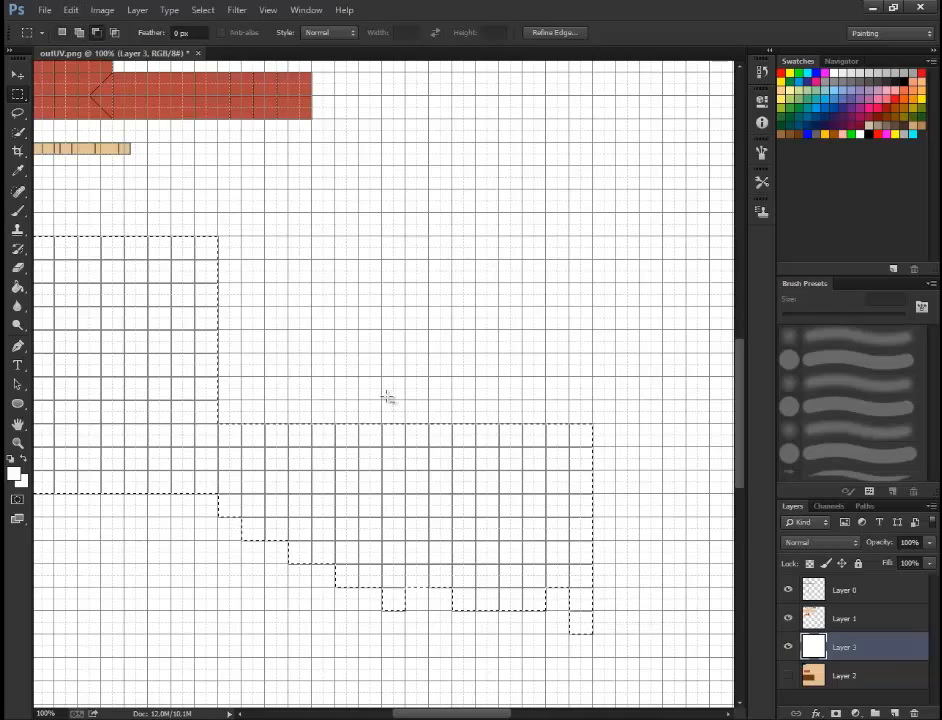
left_click_drag(564, 607, 593, 634, "alt")
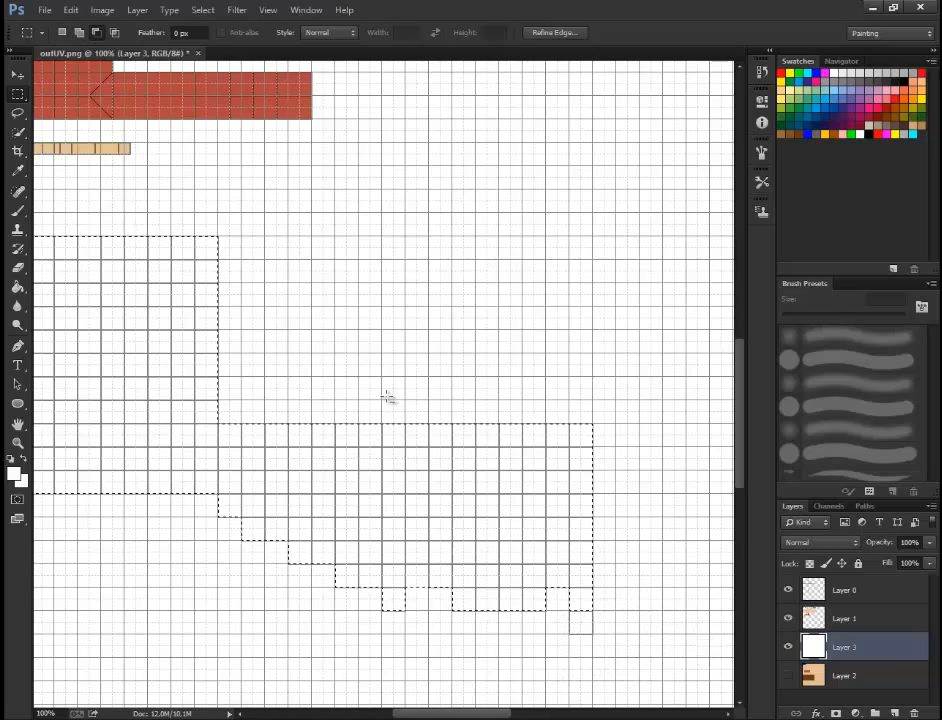
mouse_move(423, 599)
left_mouse_down("alt")
mouse_move(405, 564)
mouse_move(429, 589)
left_mouse_up("alt")
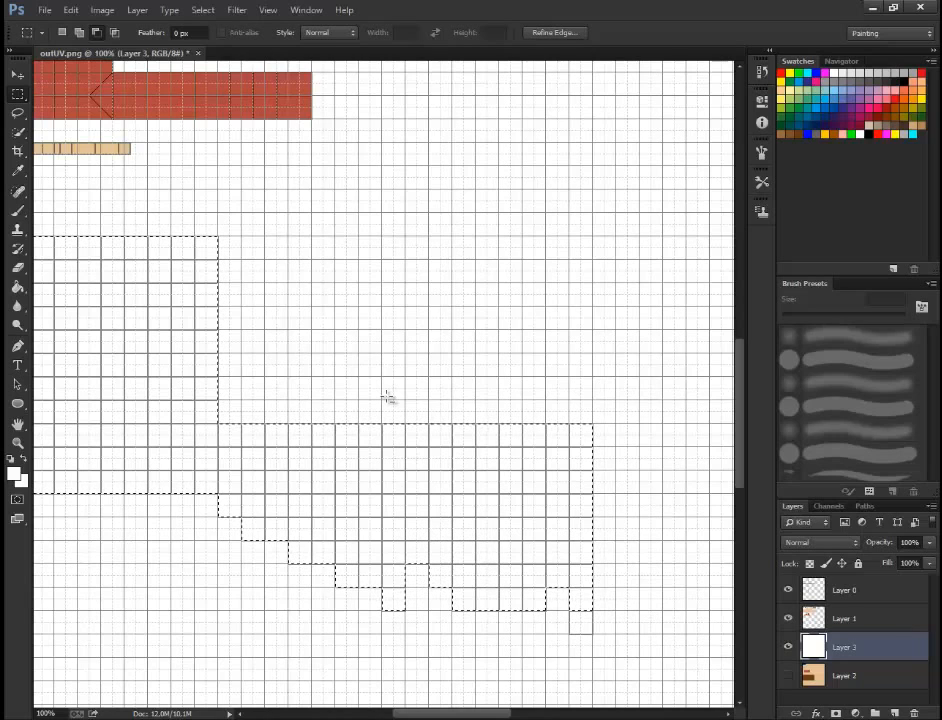
Step: Fill the selected stepped shell with dark brown on Layers 3 and 1, and show Layer 2 with Layers 0 and 3 hidden
scroll(390, 403, "left", 5)
scroll(390, 403, "left", 2)
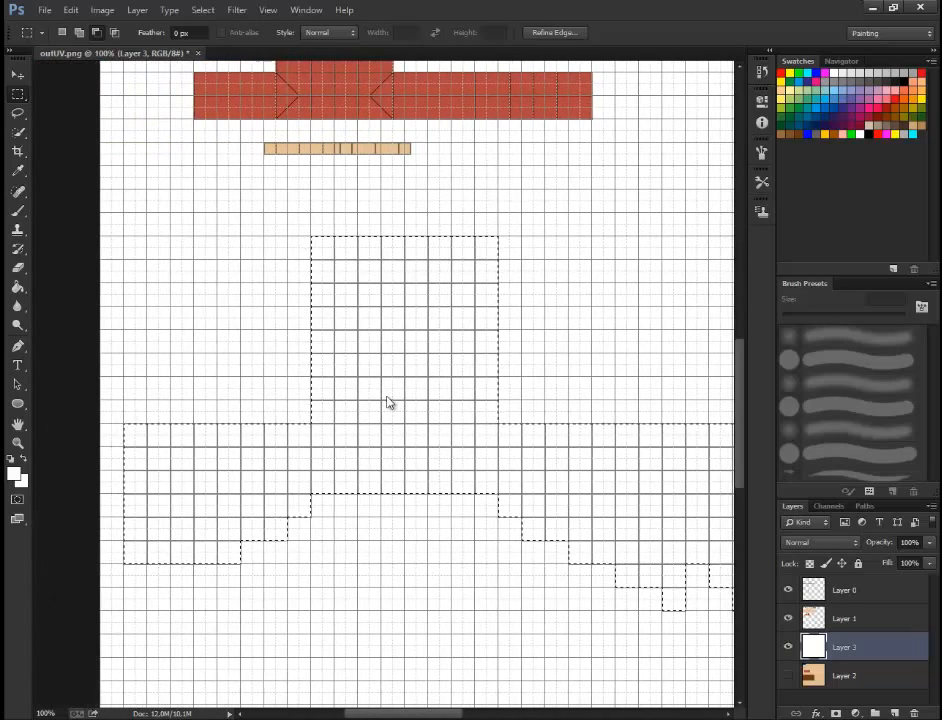
key("g")
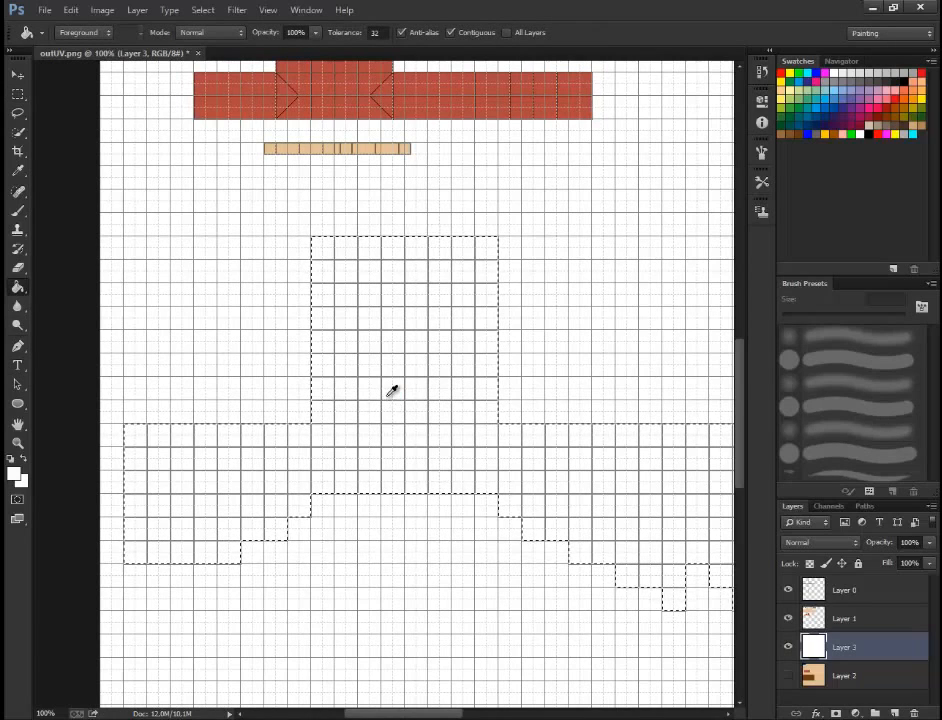
left_click(389, 399)
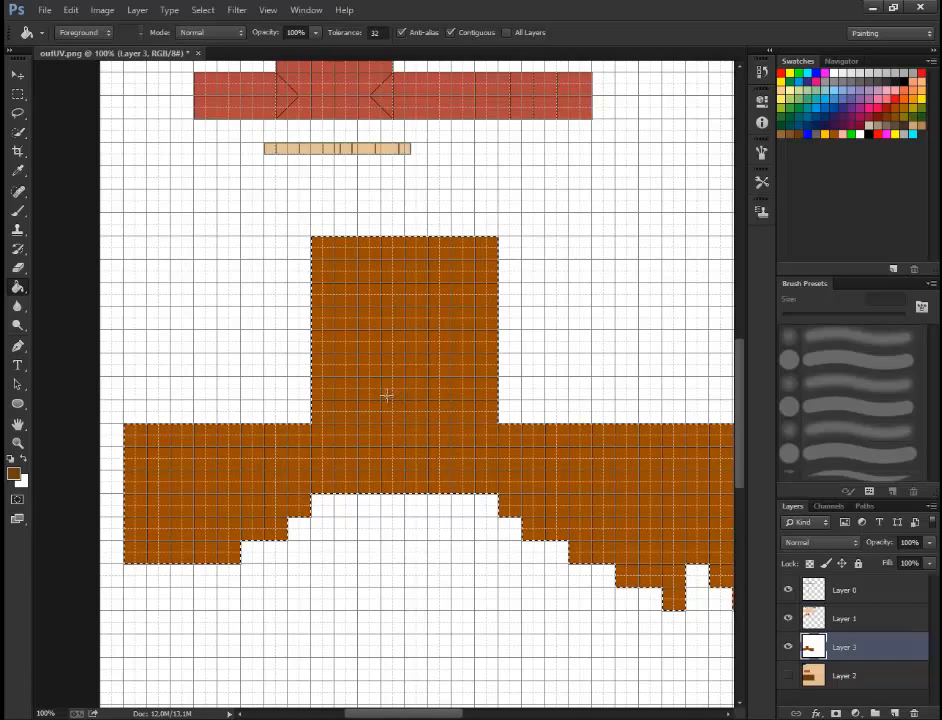
left_click(386, 396)
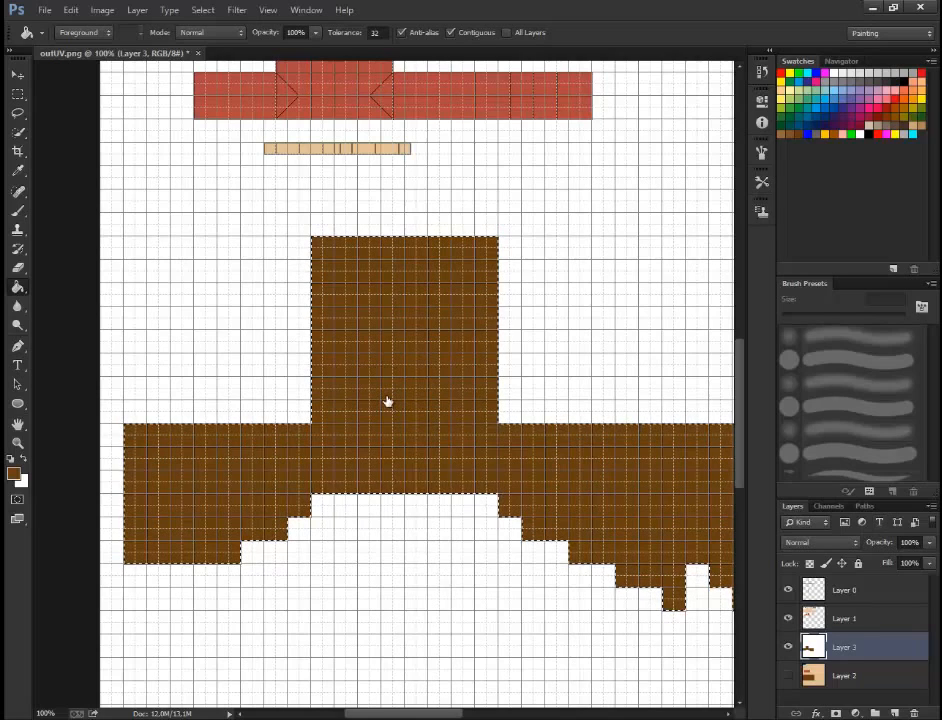
key("alt+bracketright")
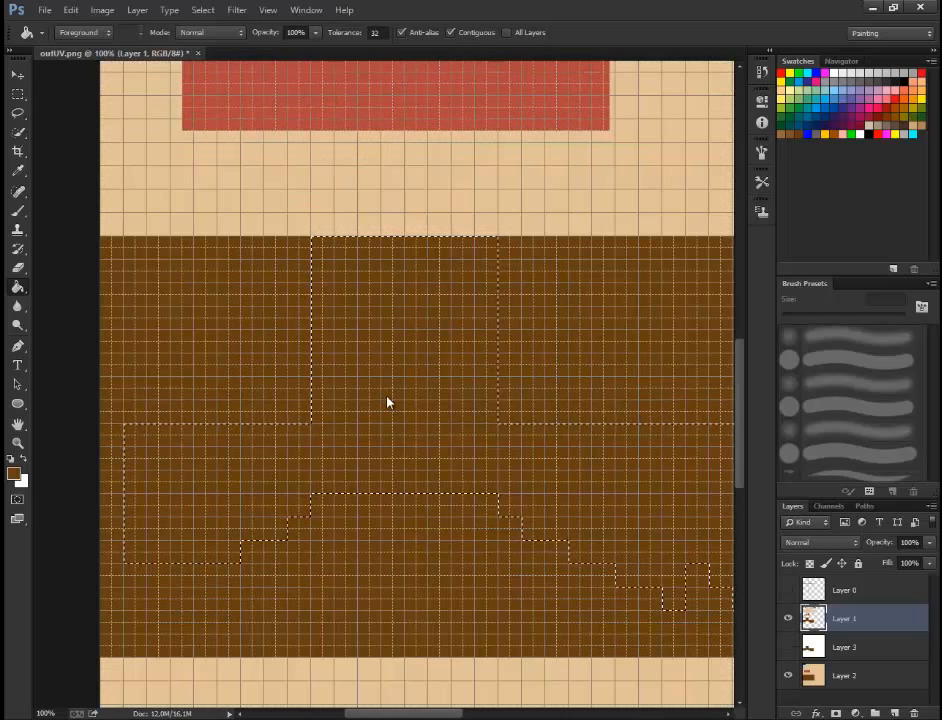
Step: Examine the painted shells across the texture with Layer 2's background colours switched off and on again
scroll(388, 401, "up", 5)
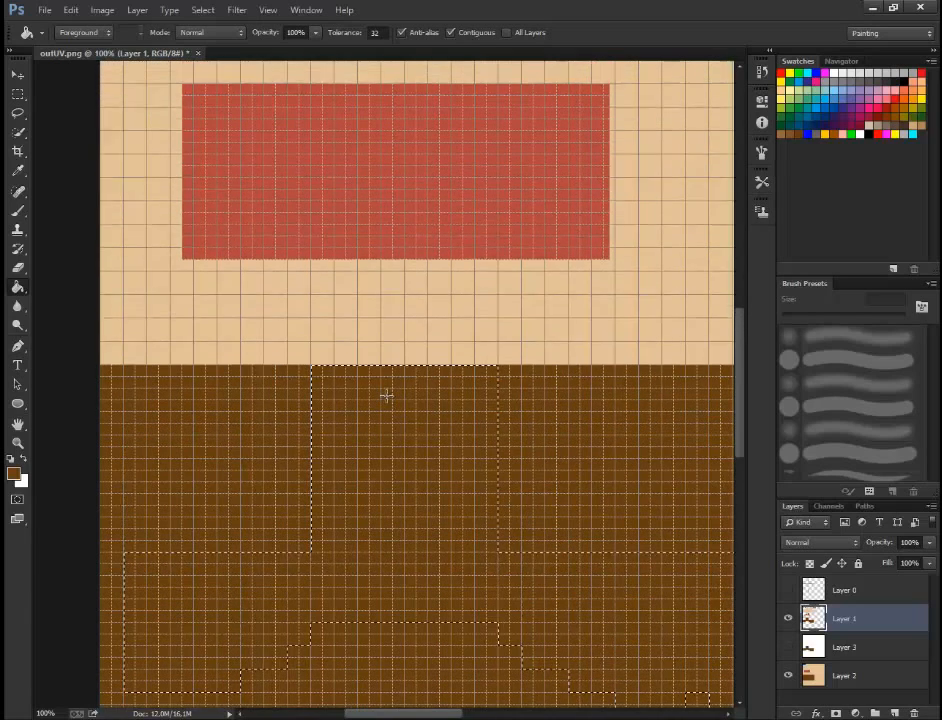
scroll(388, 401, "up", 10)
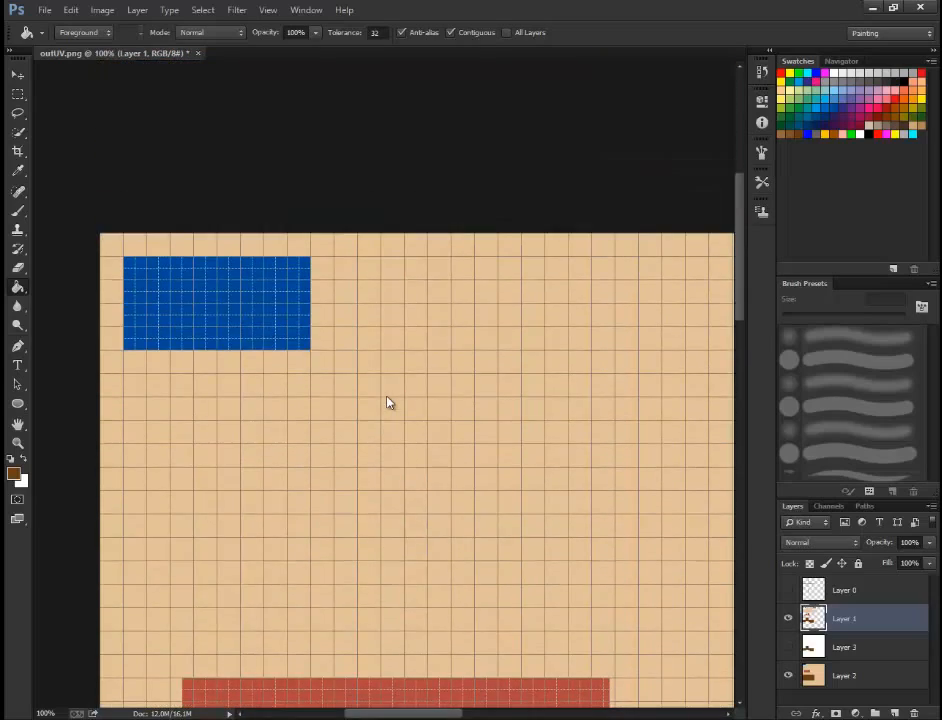
scroll(388, 401, "down", 3)
key("ctrl+z")
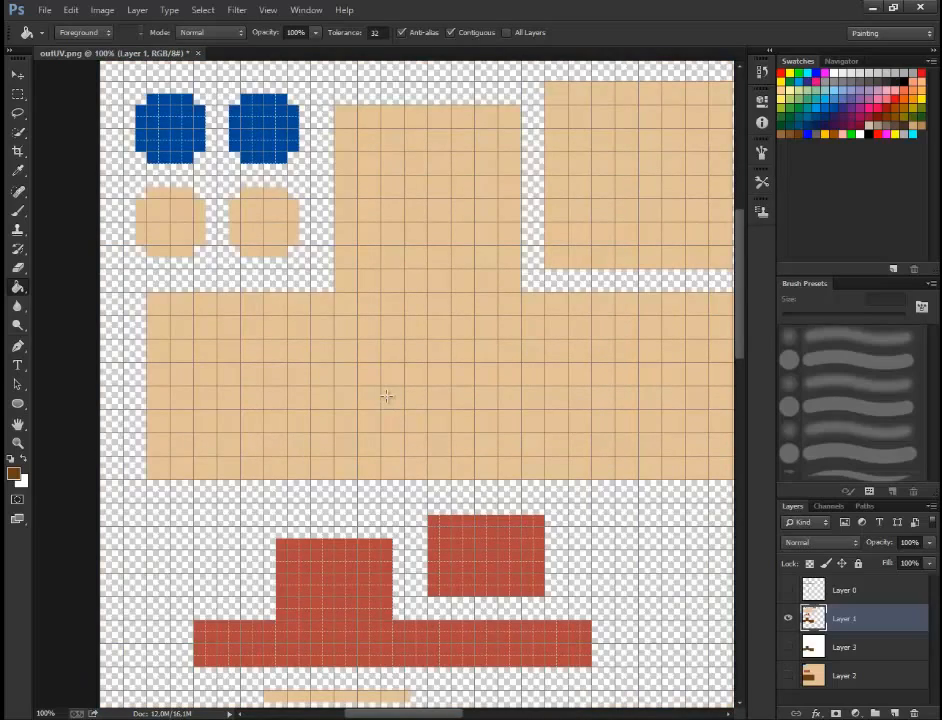
scroll(388, 401, "right", 8)
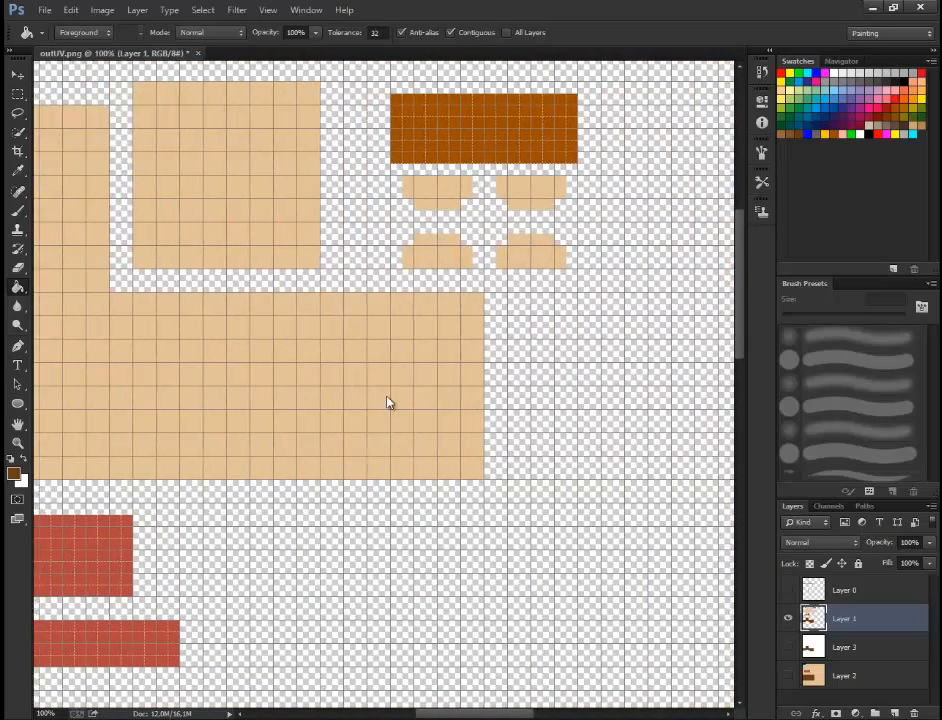
scroll(388, 401, "left", 7)
scroll(388, 401, "right", 8)
scroll(388, 401, "left", 6)
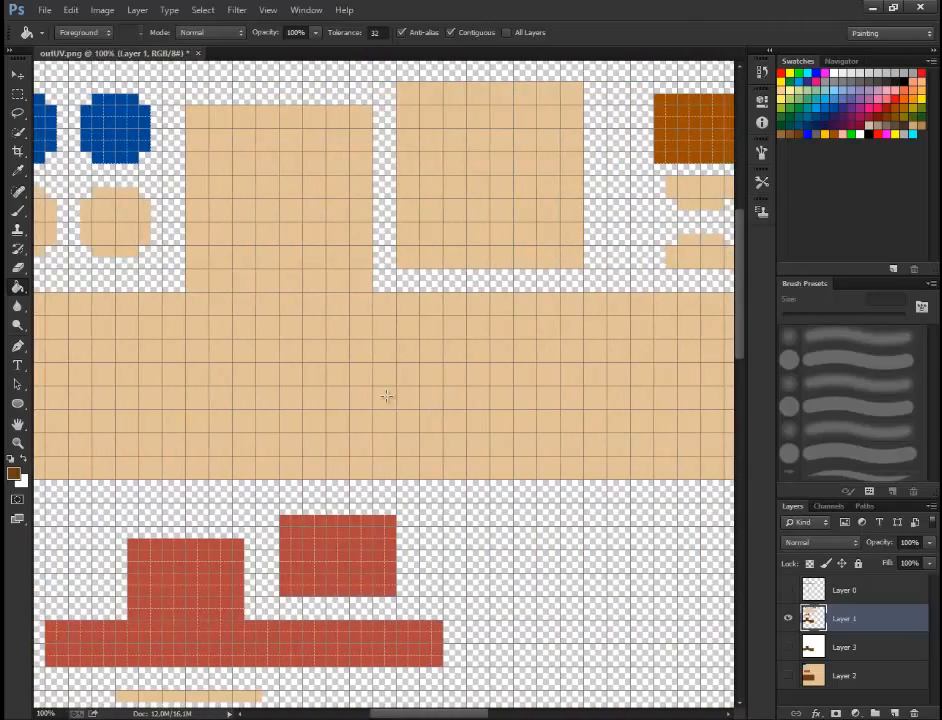
scroll(388, 401, "down", 3)
key("ctrl+z")
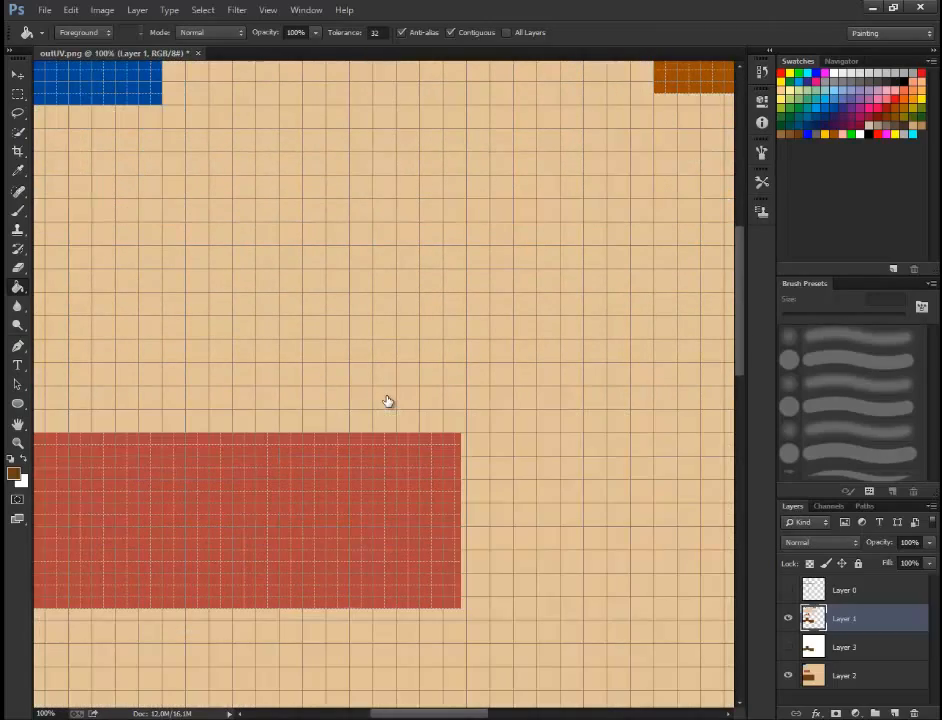
Step: Save the layered document in Photoshop format as Texture_head.psd in the tutorials images folder
key("alt+f")
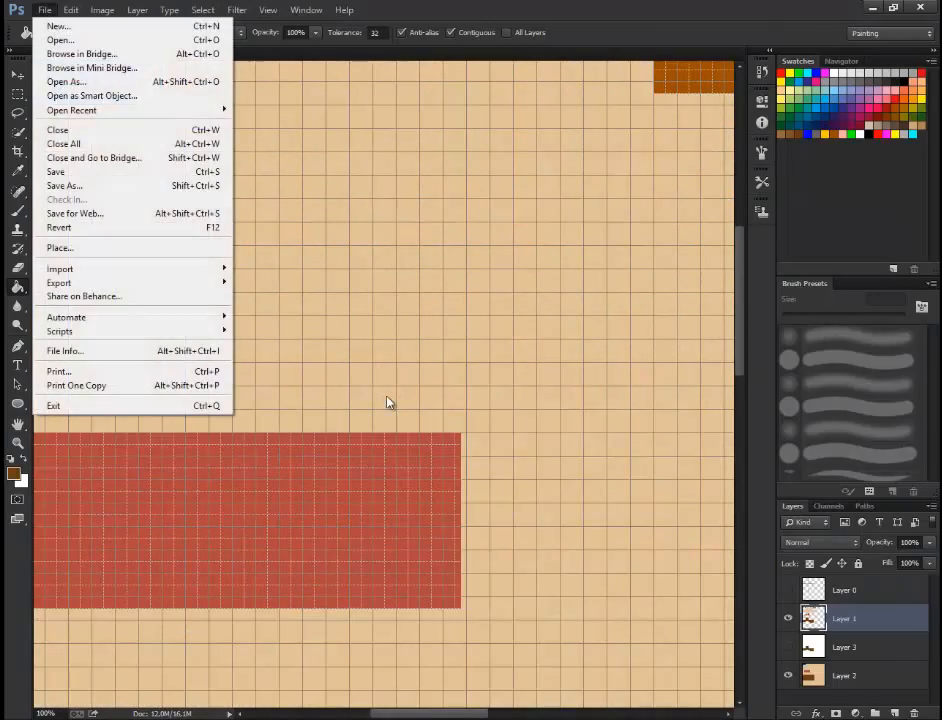
key("Down")
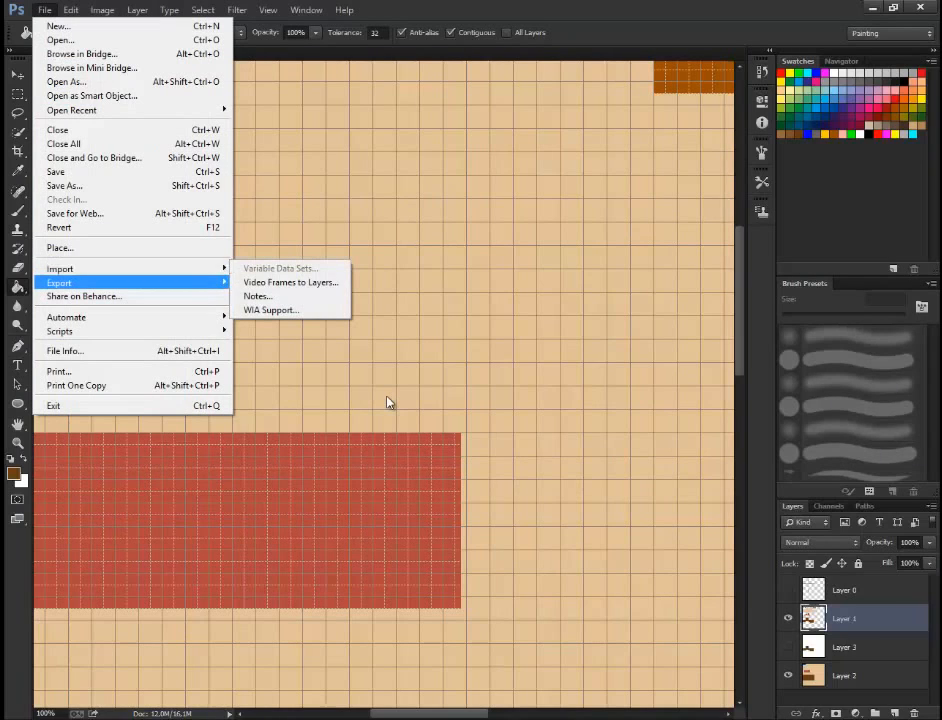
key("Up")
key("Down")
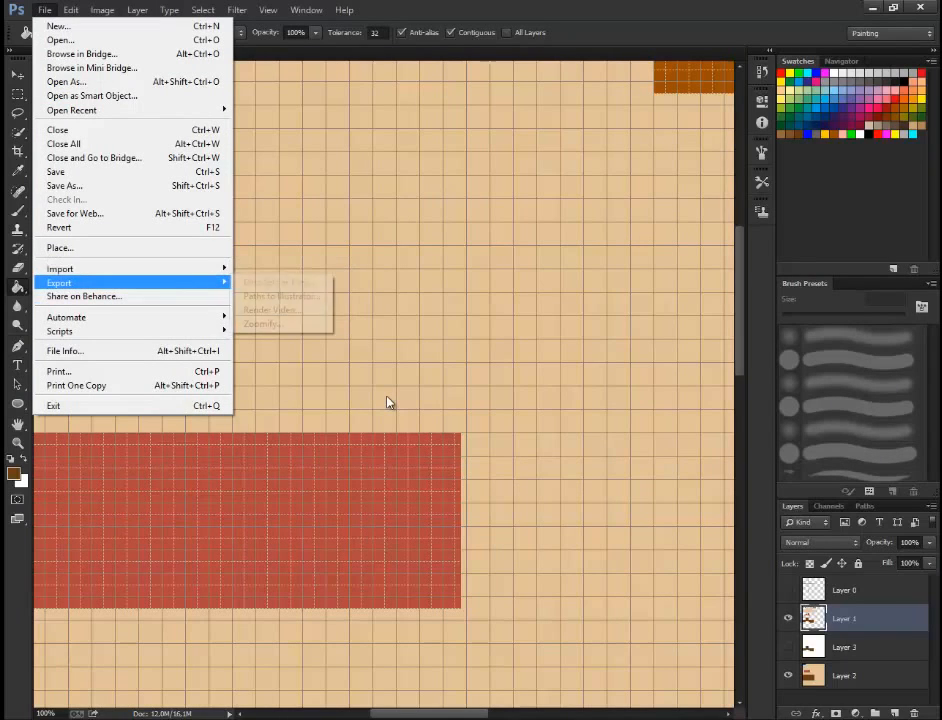
key("Up")
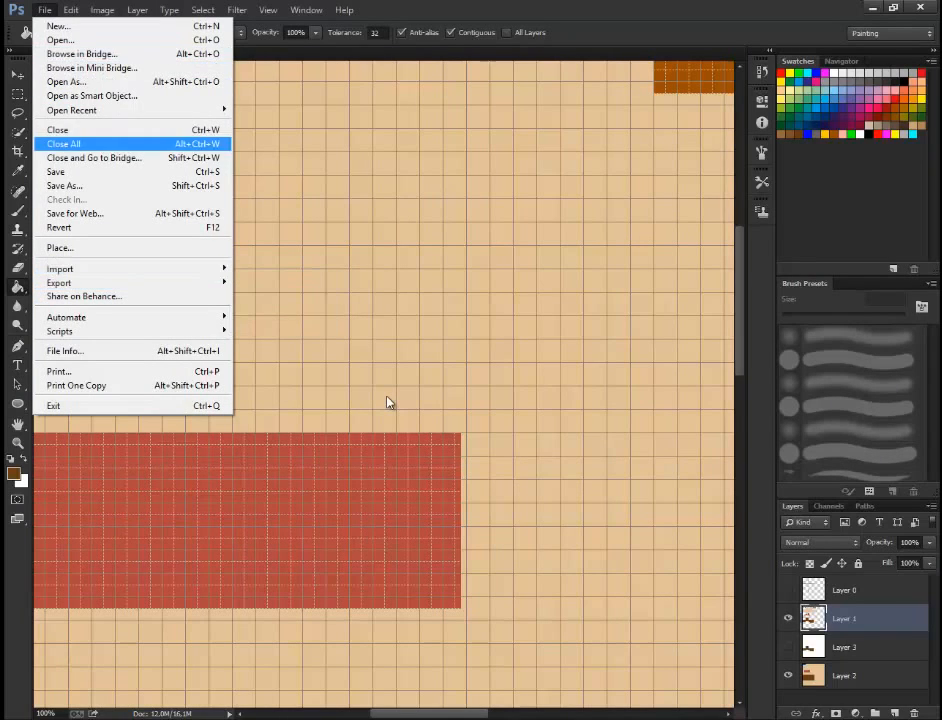
key("Return")
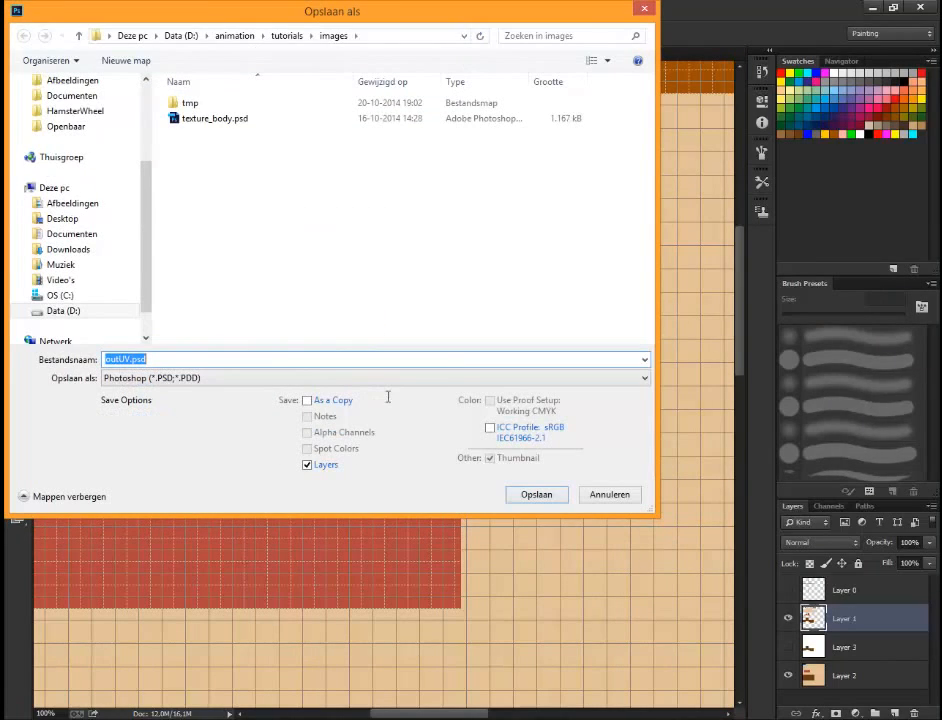
left_click_drag(126, 359, 105, 359)
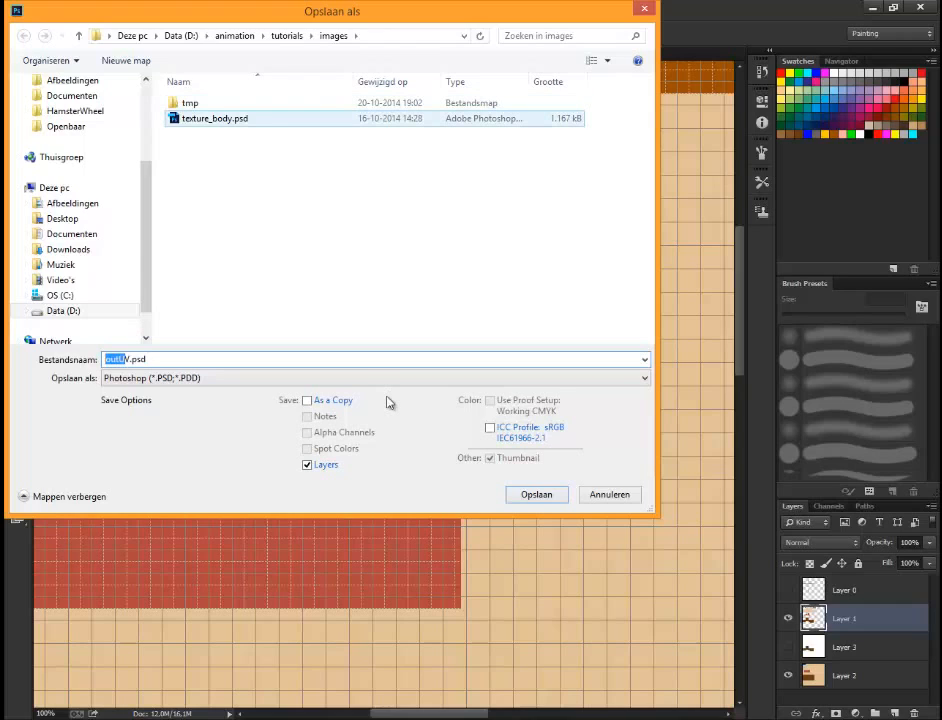
key("BackSpace")
key("Return")
Step: Save a PNG copy as Texture_head.png in the images folder with Smallest / Slow compression and no interlacing
key("alt+f")
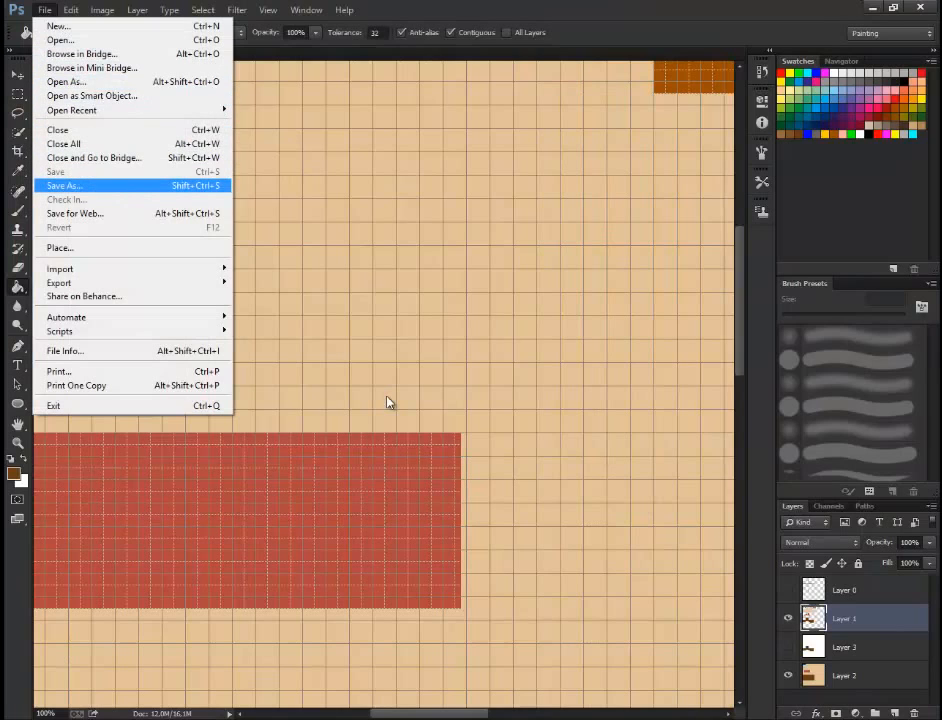
key("Return")
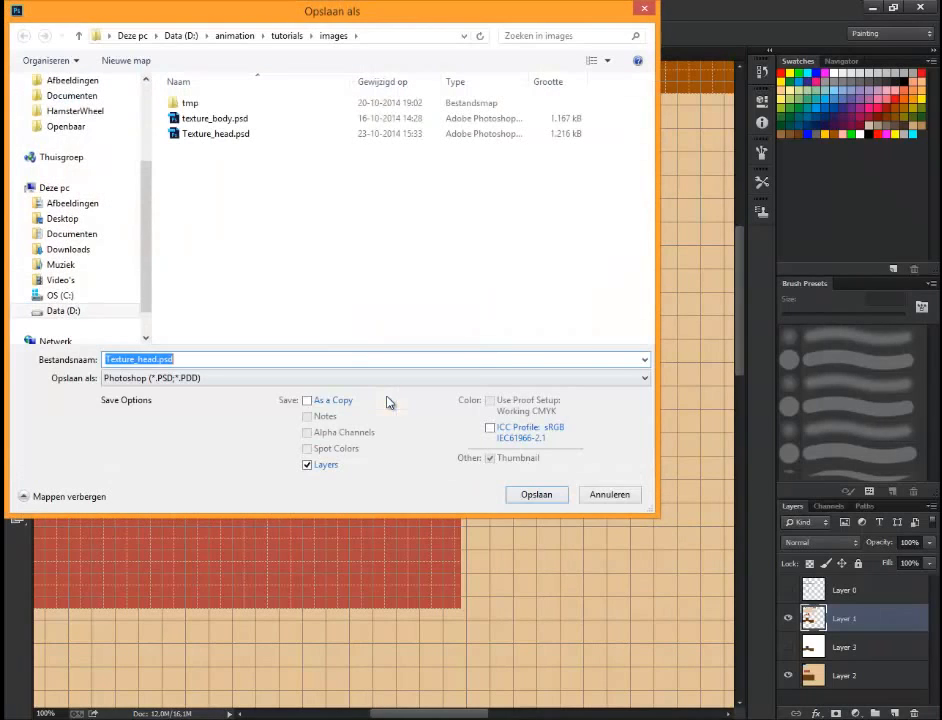
left_click(387, 380)
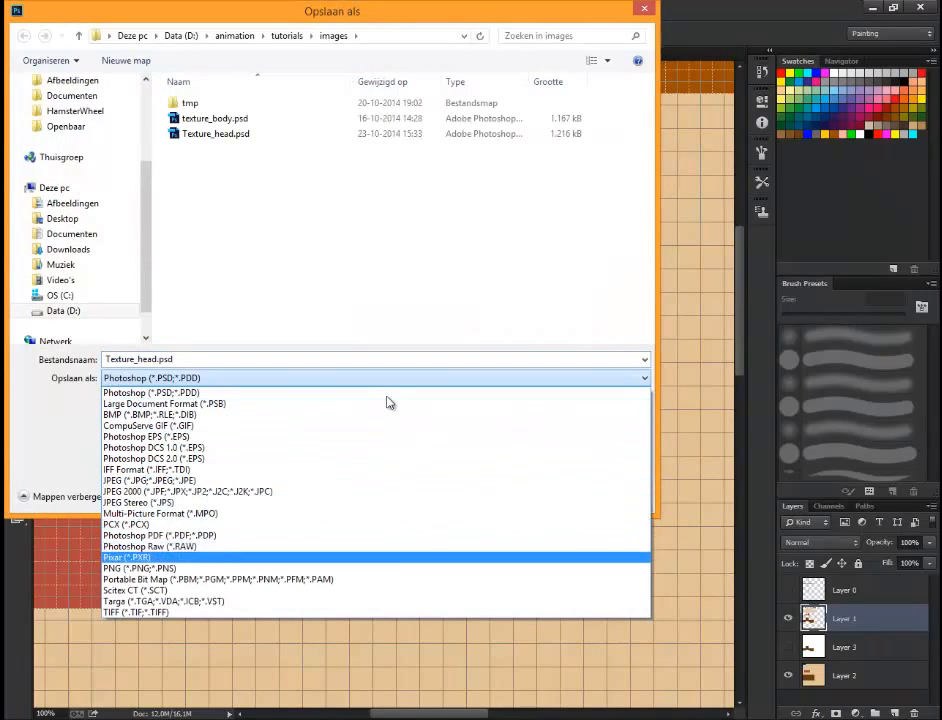
key("Return")
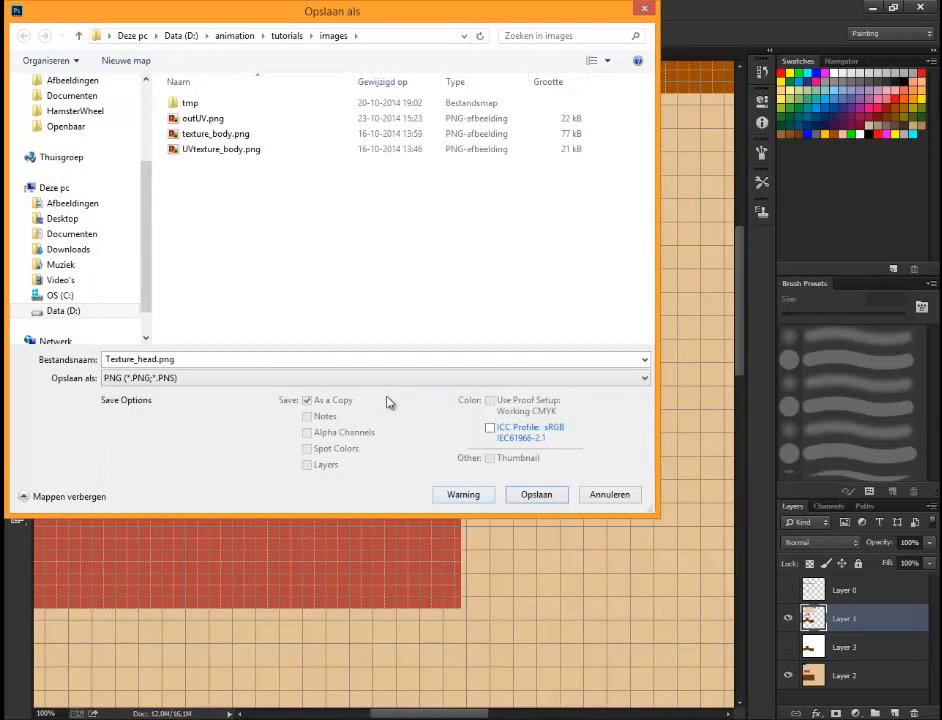
key("Return")
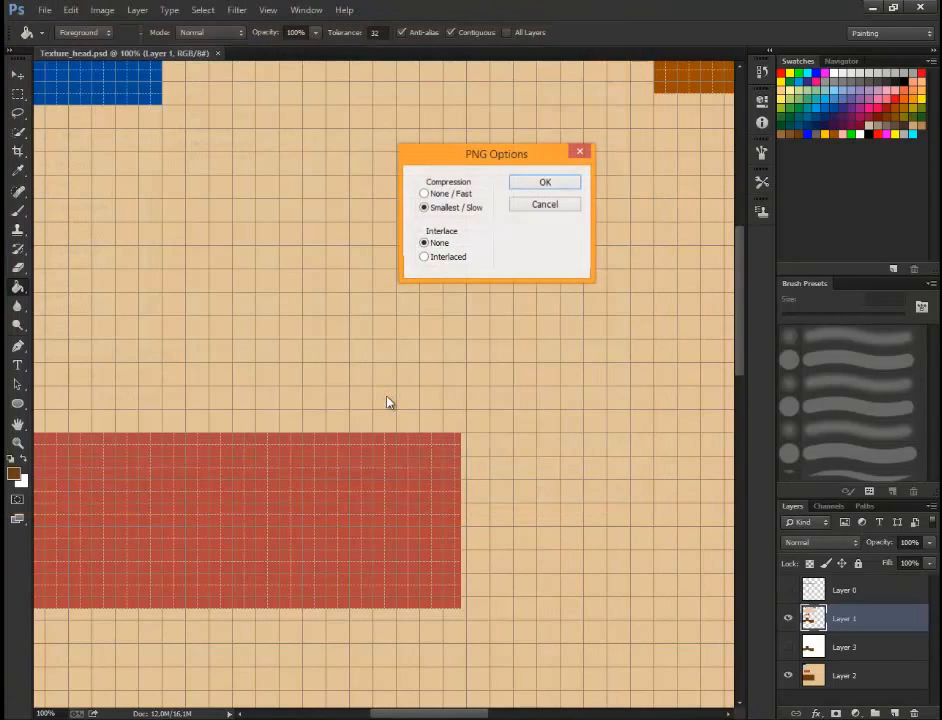
key("Return")
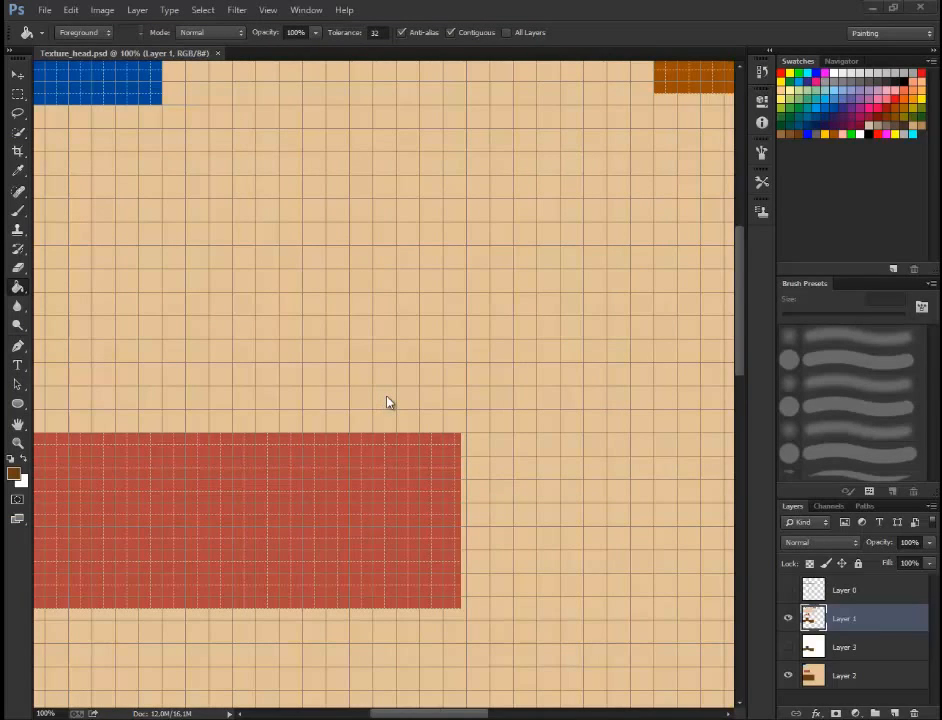
Step: Switch to Maya, minimise the UV Texture Editor and assign a new Lambert material to the selected head, face parts and hair
key("alt+Tab")
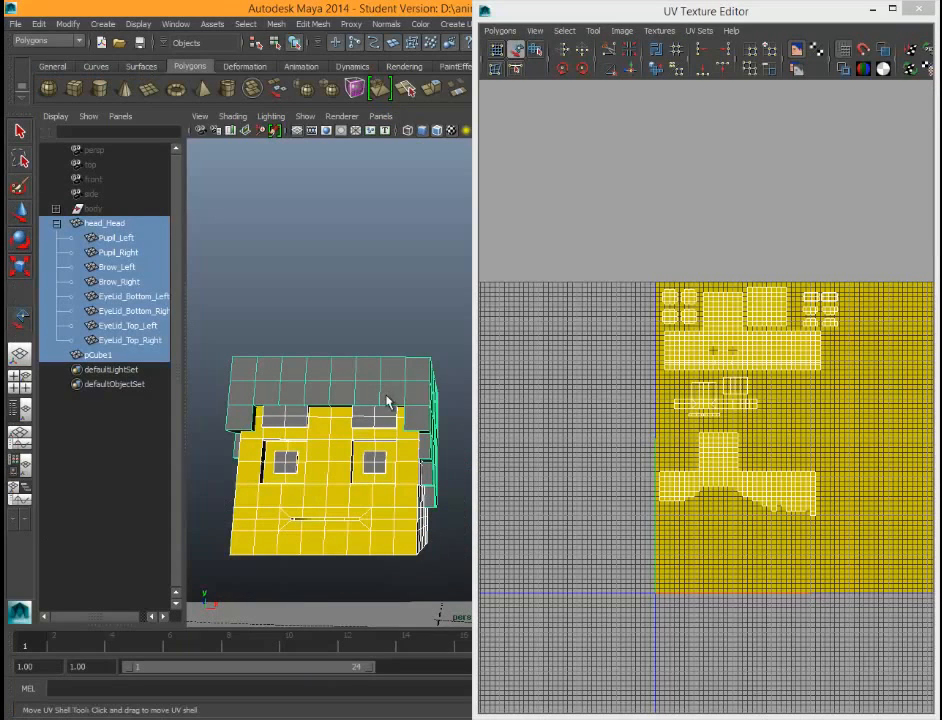
key("super+Down")
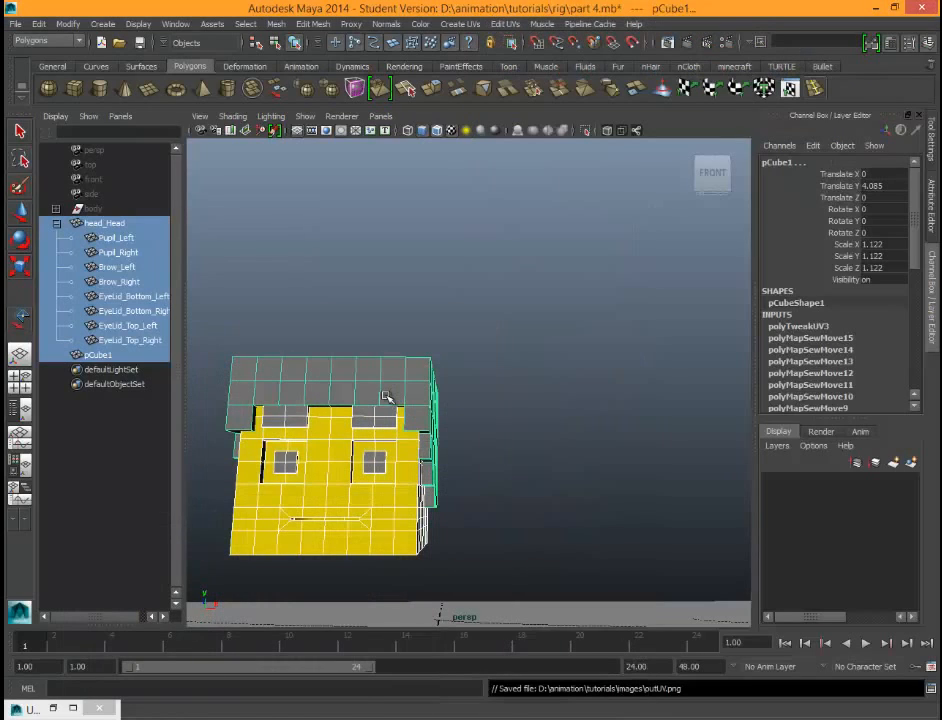
right_click_drag(386, 397, 301, 663)
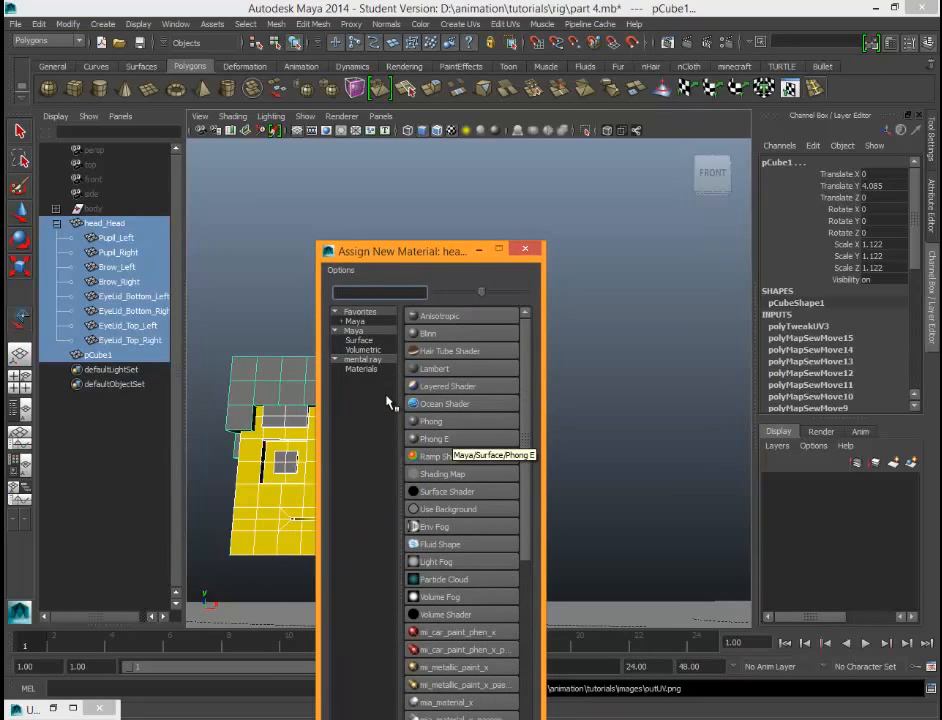
left_click(434, 368)
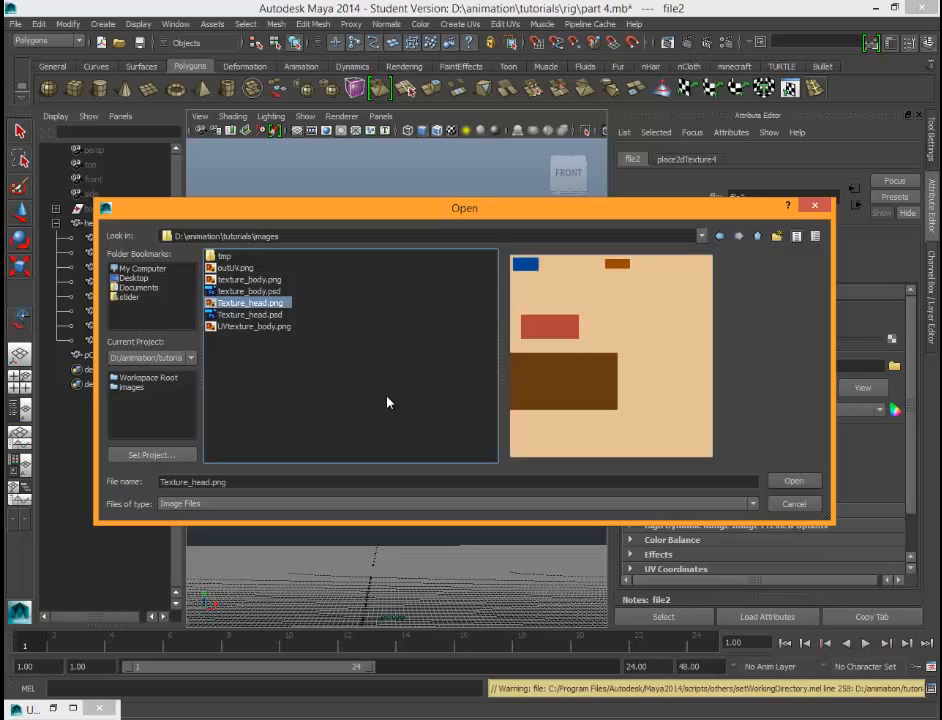
Step: Load Texture_head.png into the material's file texture with filter type Off, and clear the selection to view the textured head
key("Return")
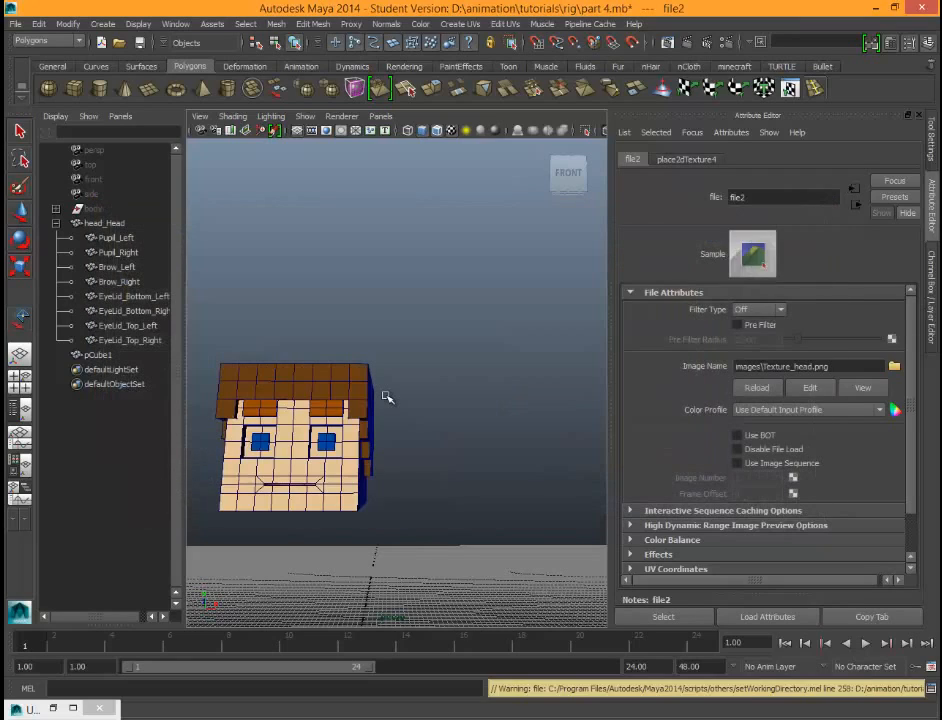
left_click(386, 396)
left_click_drag(386, 396, 387, 396, "alt")
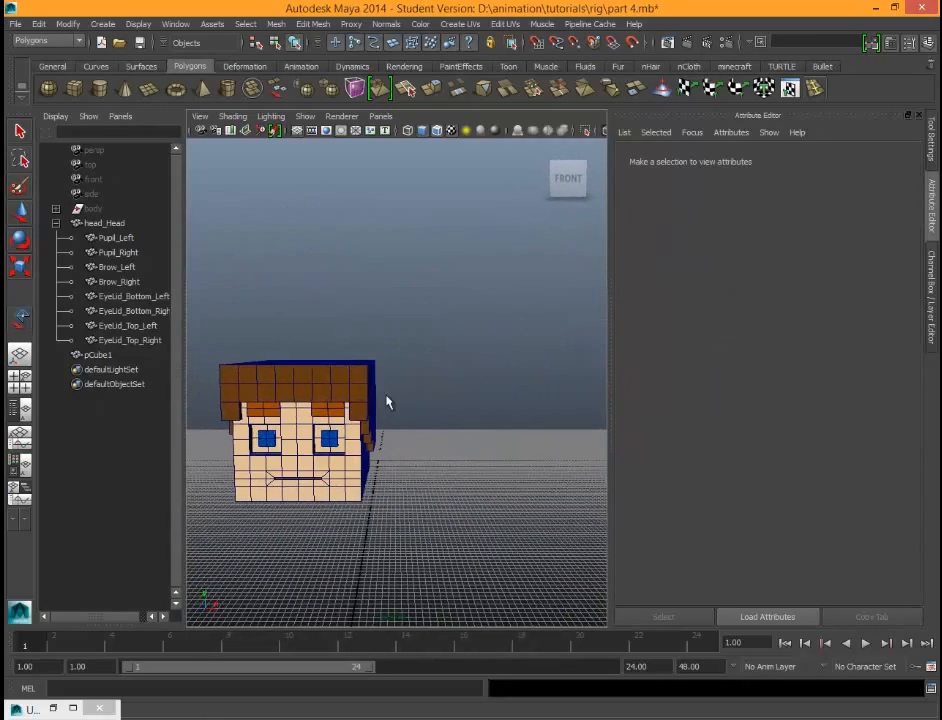
Step: Assign a new Blinn material to the head's eye-white faces surrounding both pupils
middle_click_drag(387, 396, 386, 396, "alt")
scroll(387, 400, "up", 5)
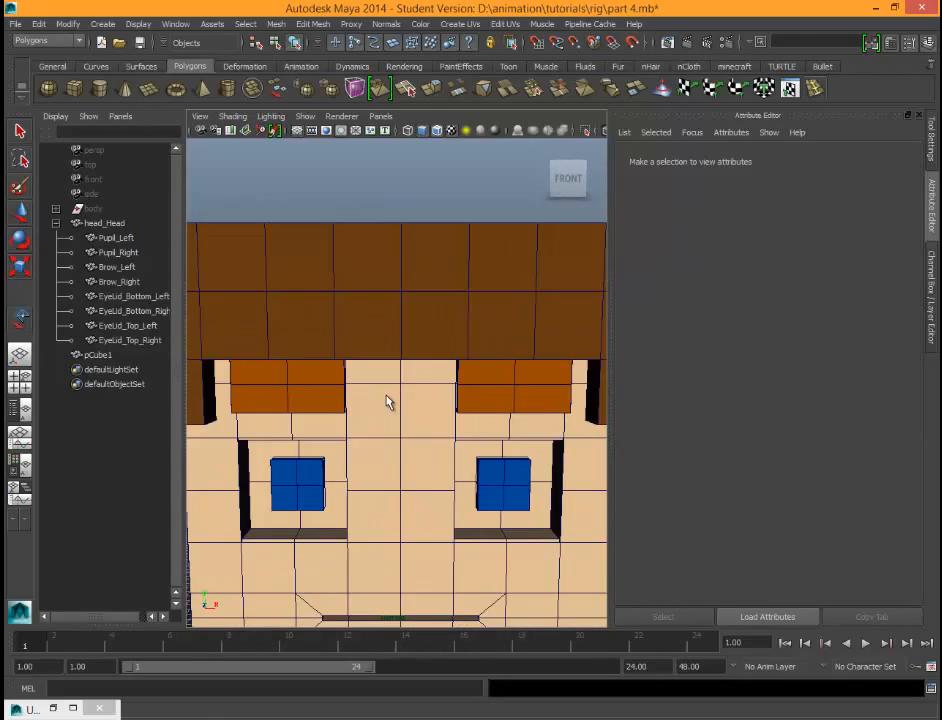
right_click_drag(387, 400, 387, 400)
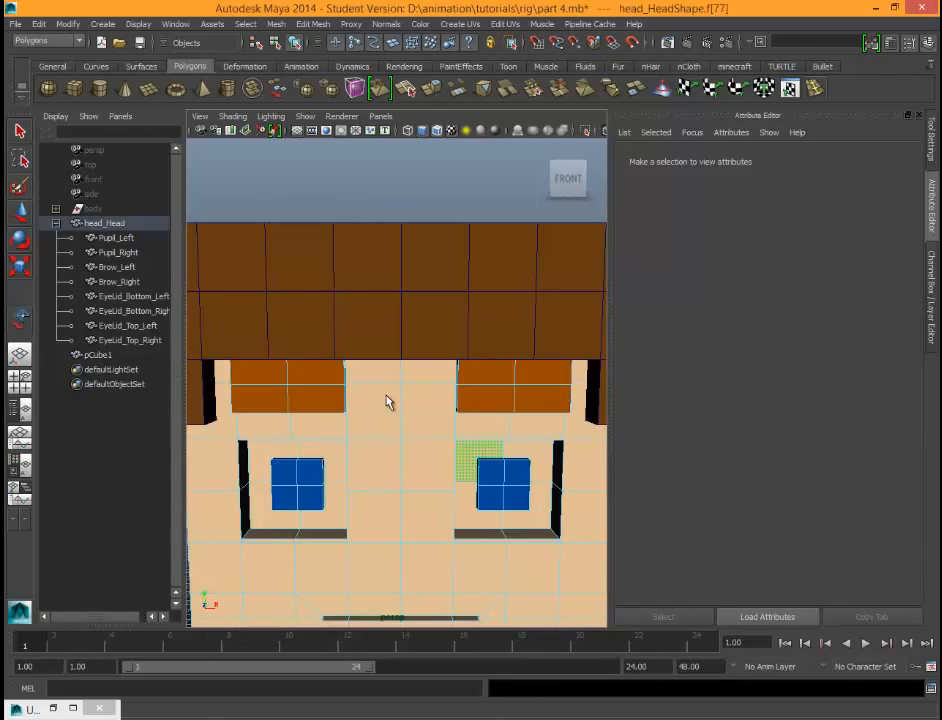
left_click(526, 460, "shift")
left_click(528, 508, "shift")
left_click(478, 508, "shift")
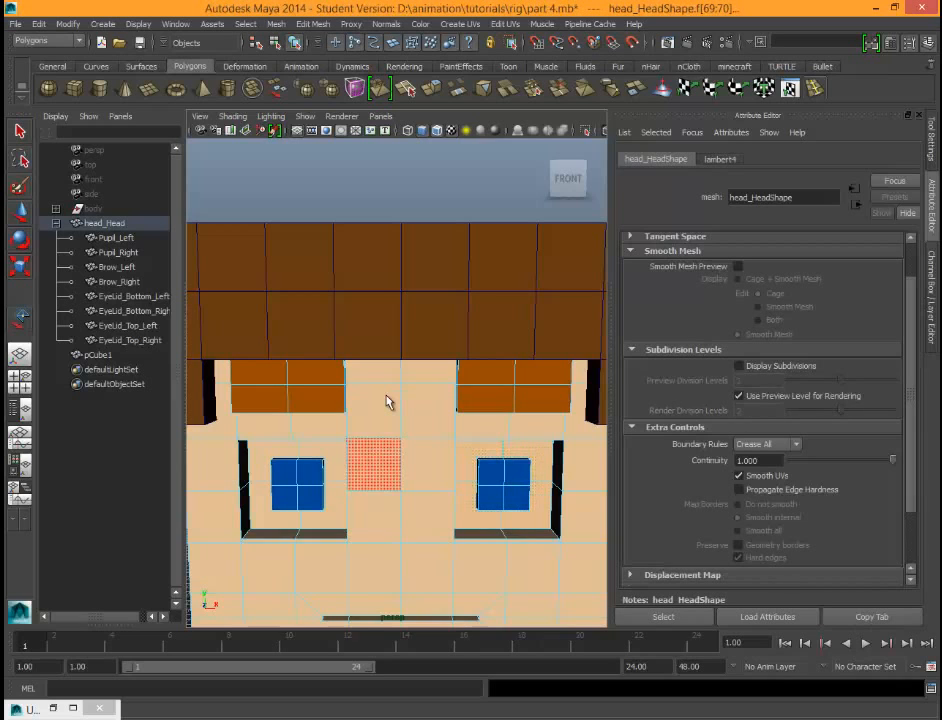
left_click(324, 460, "shift")
left_click(274, 462, "shift")
left_click(274, 505, "shift")
left_click(324, 505, "shift")
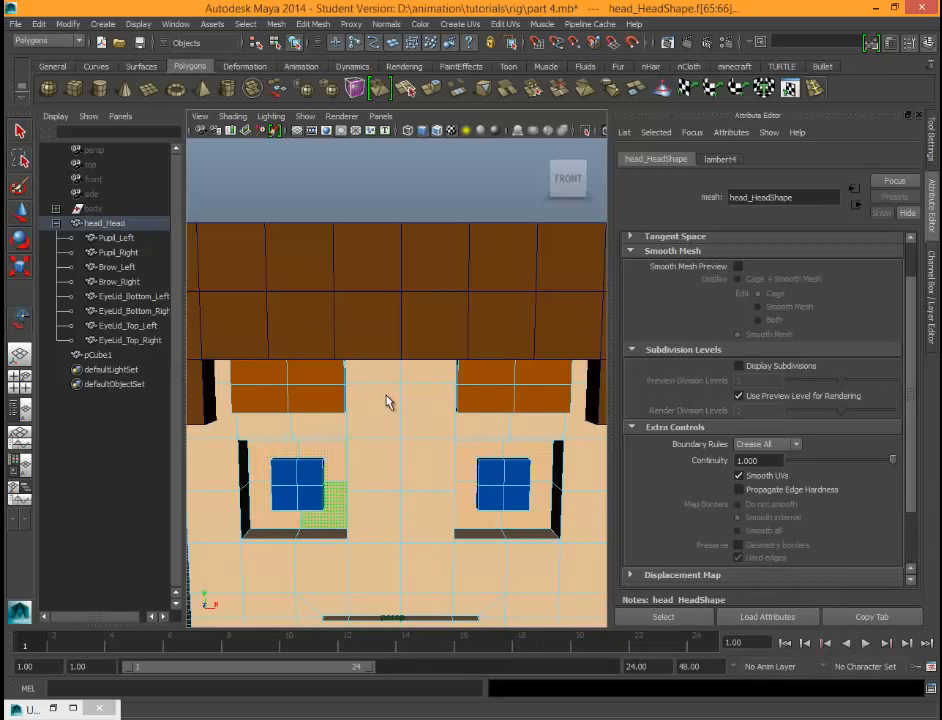
left_click_drag(428, 515, 430, 472, "alt")
middle_click_drag(430, 472, 428, 414, "alt")
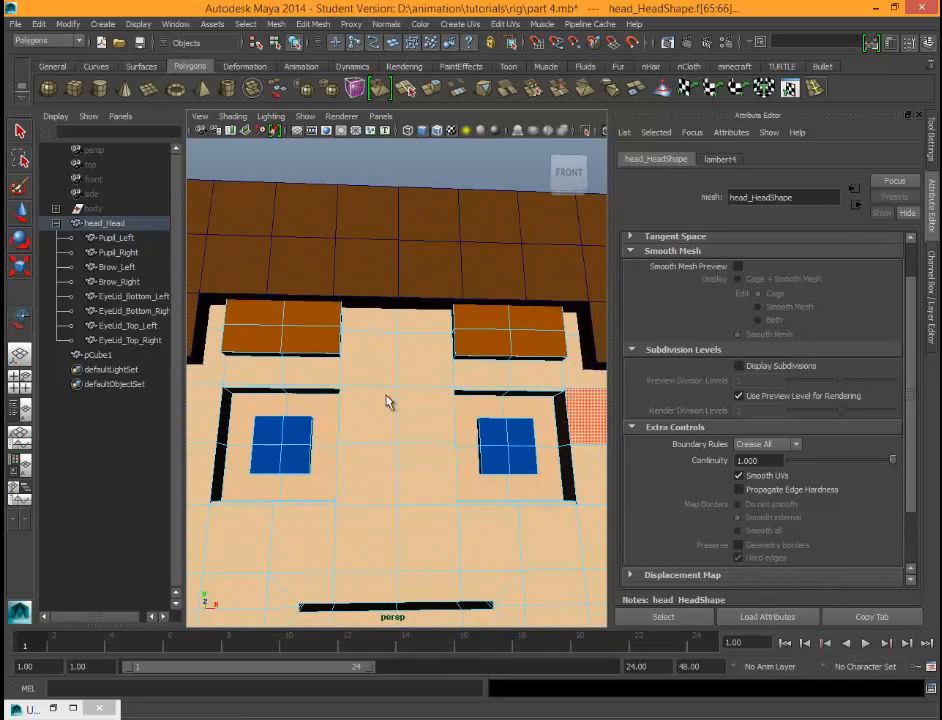
left_click(719, 159)
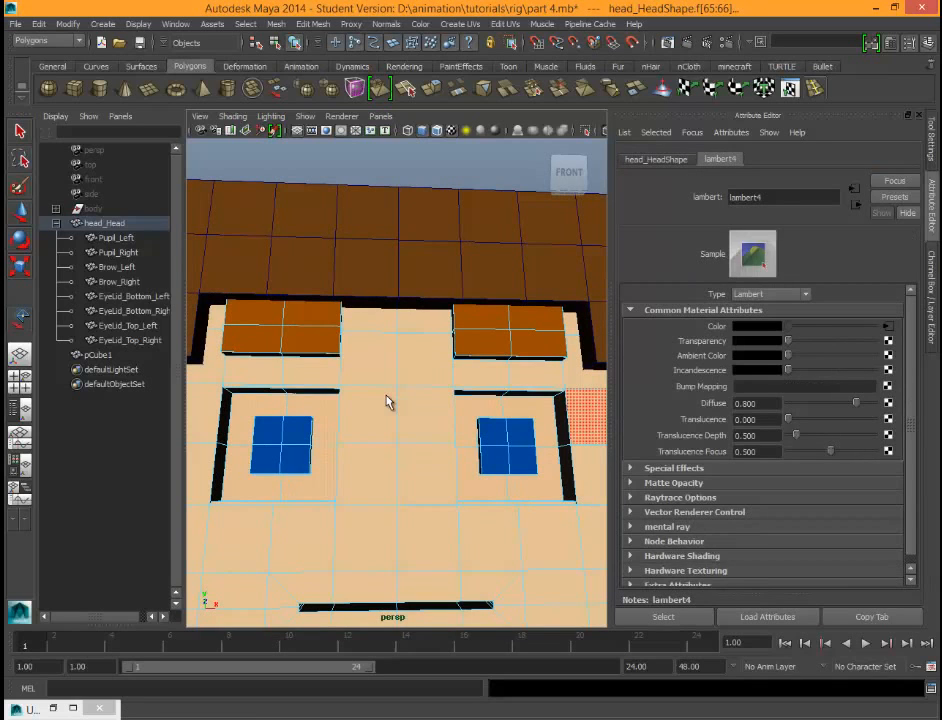
left_click(656, 159)
key("ctrl+a")
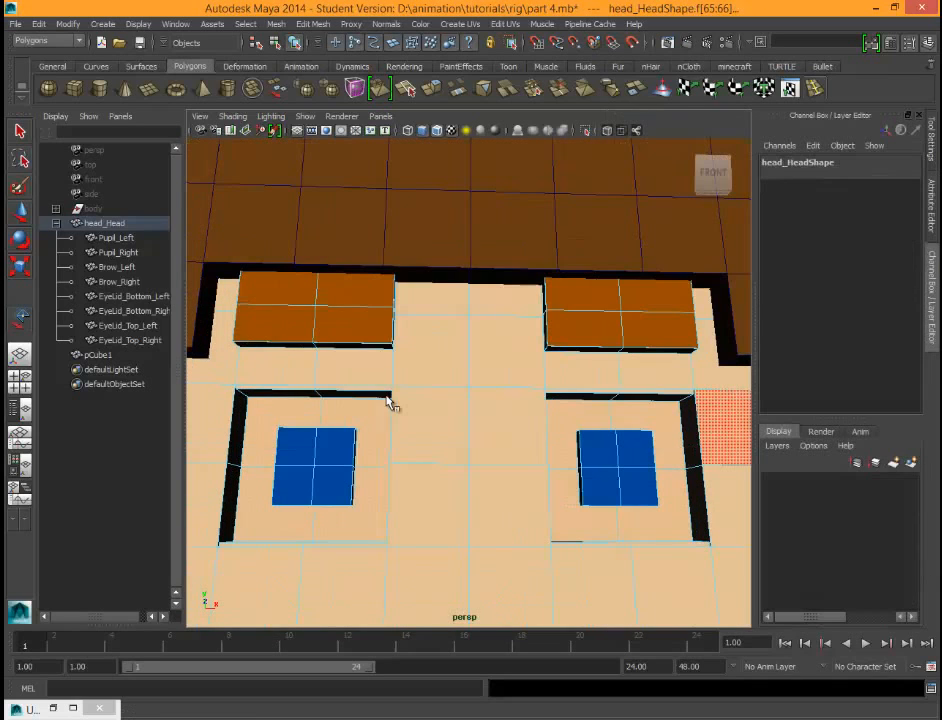
left_click(931, 140)
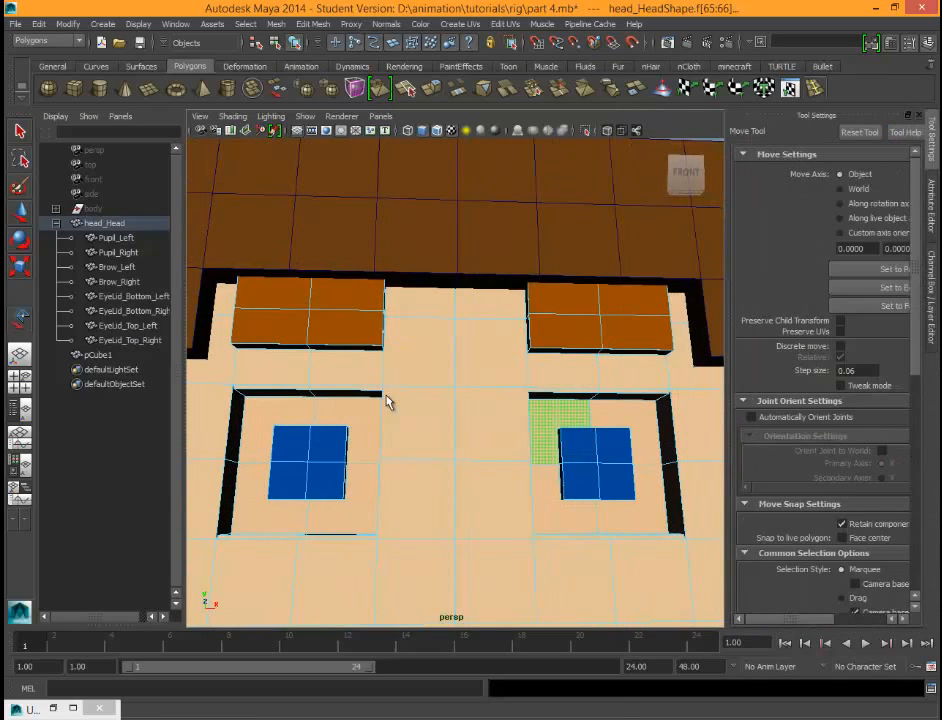
right_click(559, 400)
left_click(553, 681)
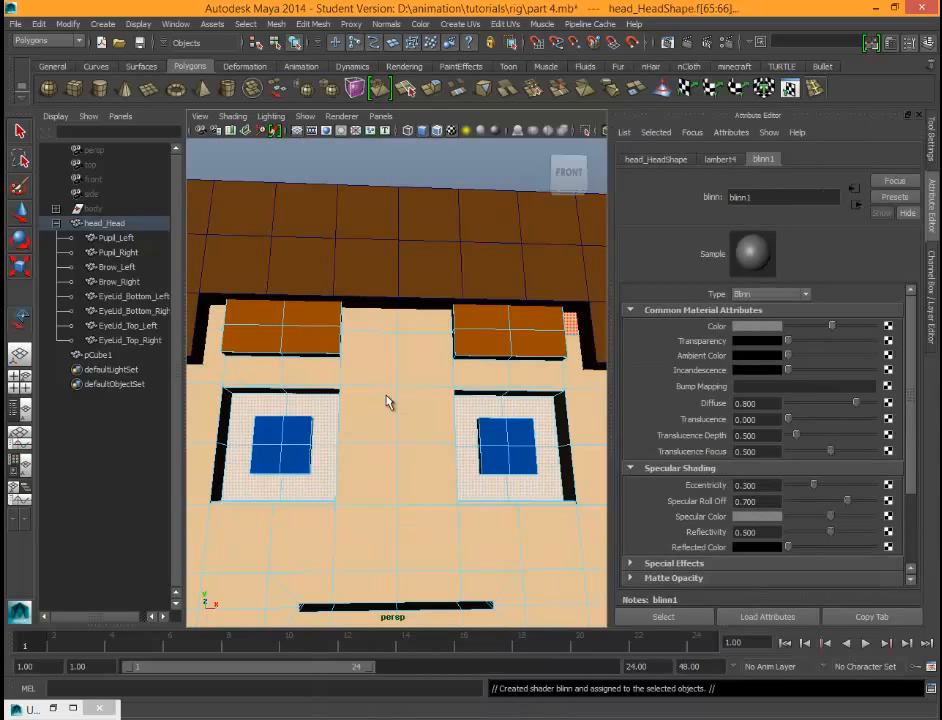
Step: Set the renderer to mental ray and create a Physical Sun and Sky environment in the render settings
scroll(762, 434, "down", 2)
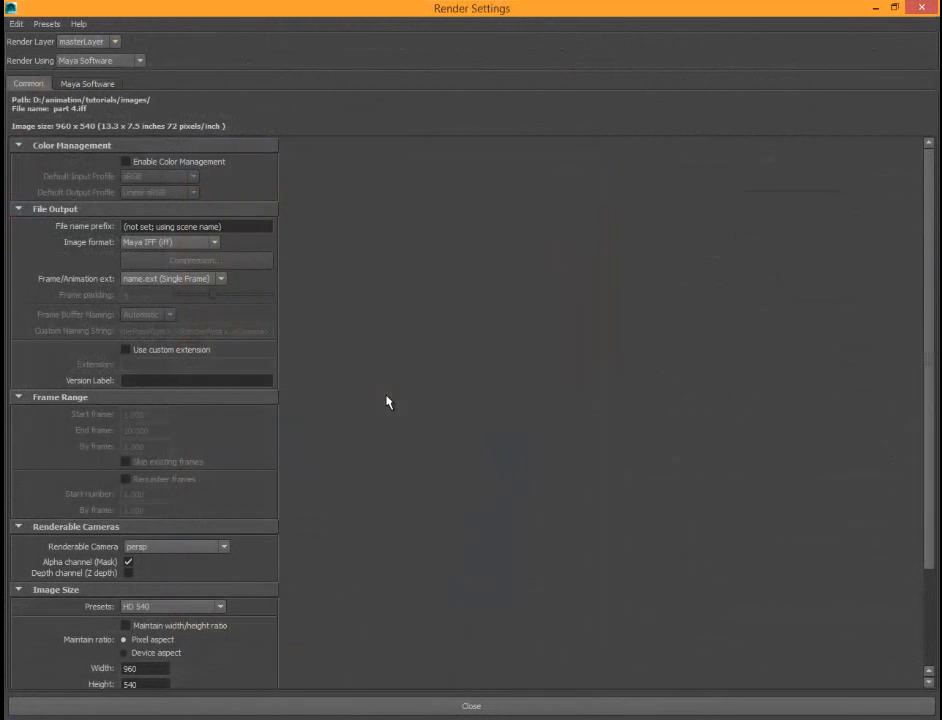
left_click(100, 60)
left_click(92, 102)
left_click(221, 84)
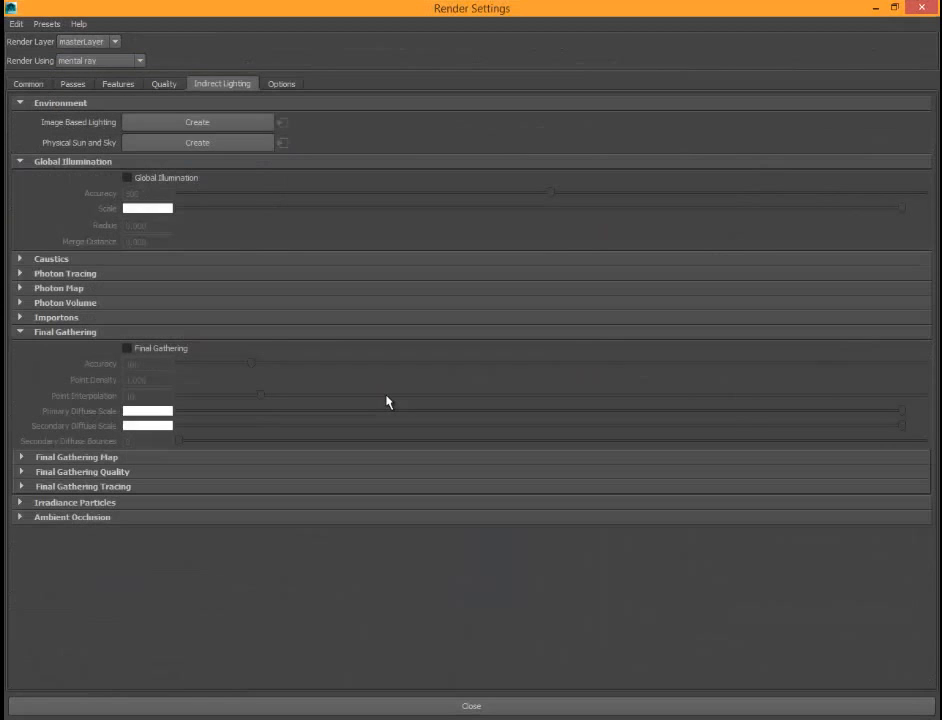
left_click(197, 142)
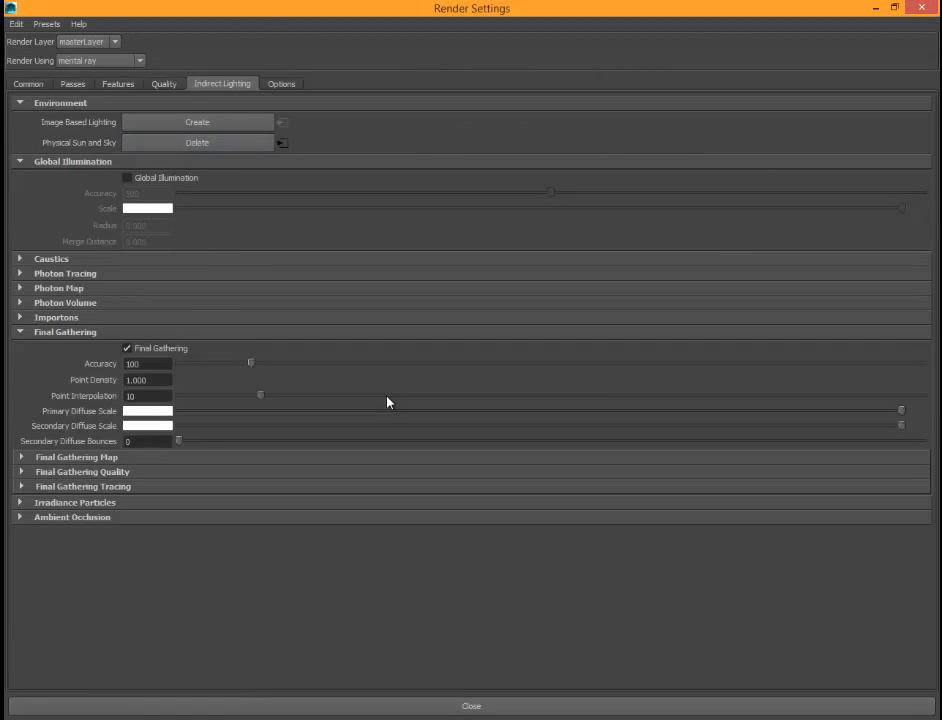
Step: Check the common render settings, render the face in the perspective view with mental ray, and minimise both windows
mouse_move(390, 8)
left_mouse_down()
mouse_move(596, 120)
mouse_move(198, 66)
left_mouse_up()
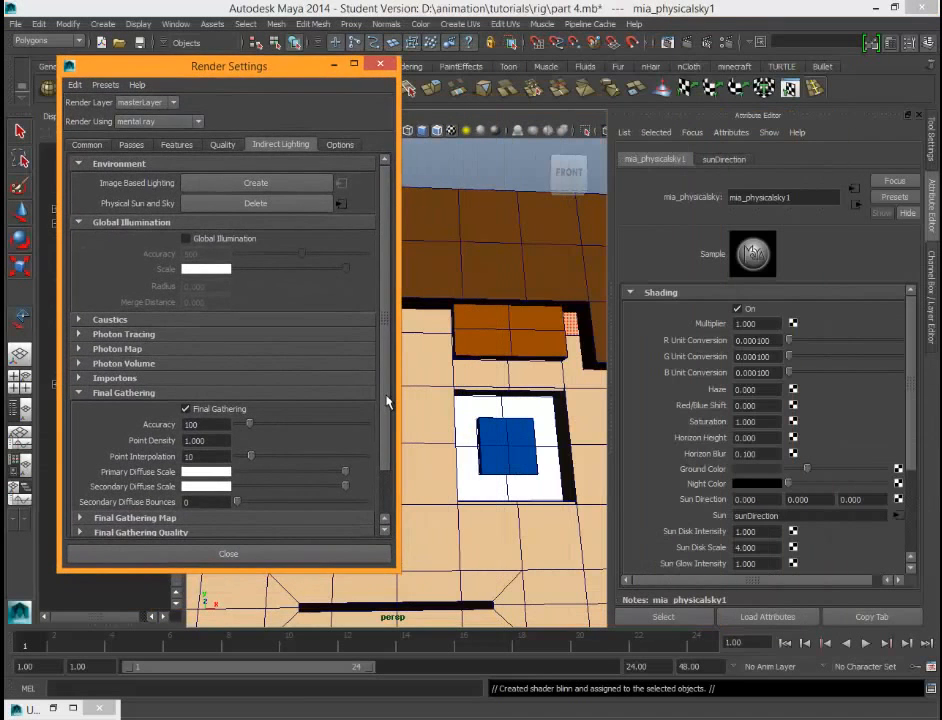
left_click(87, 144)
scroll(225, 350, "down", 6)
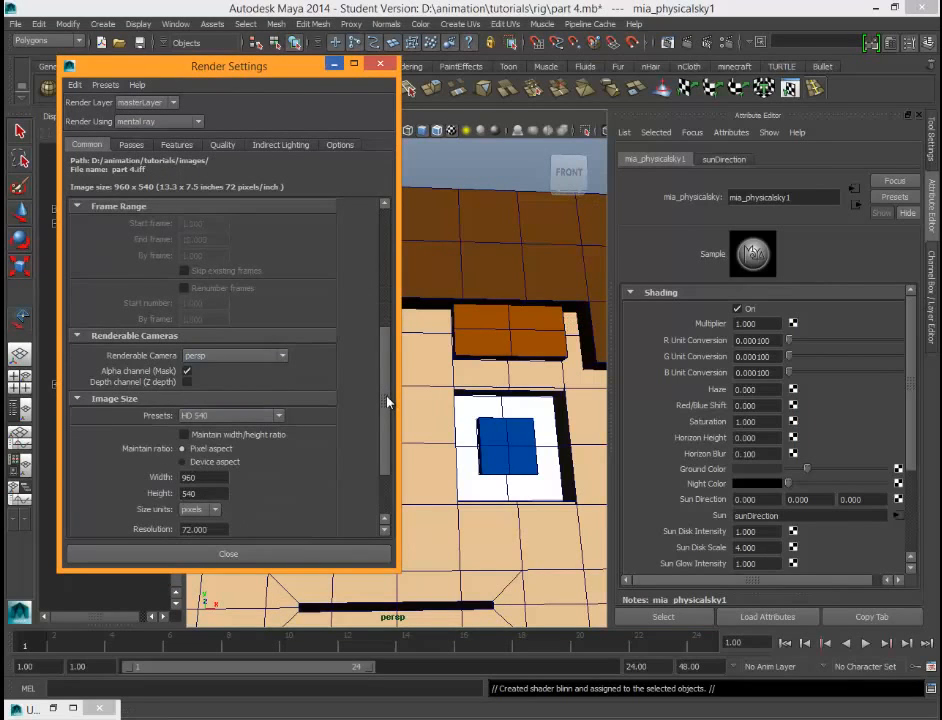
key("super+Down")
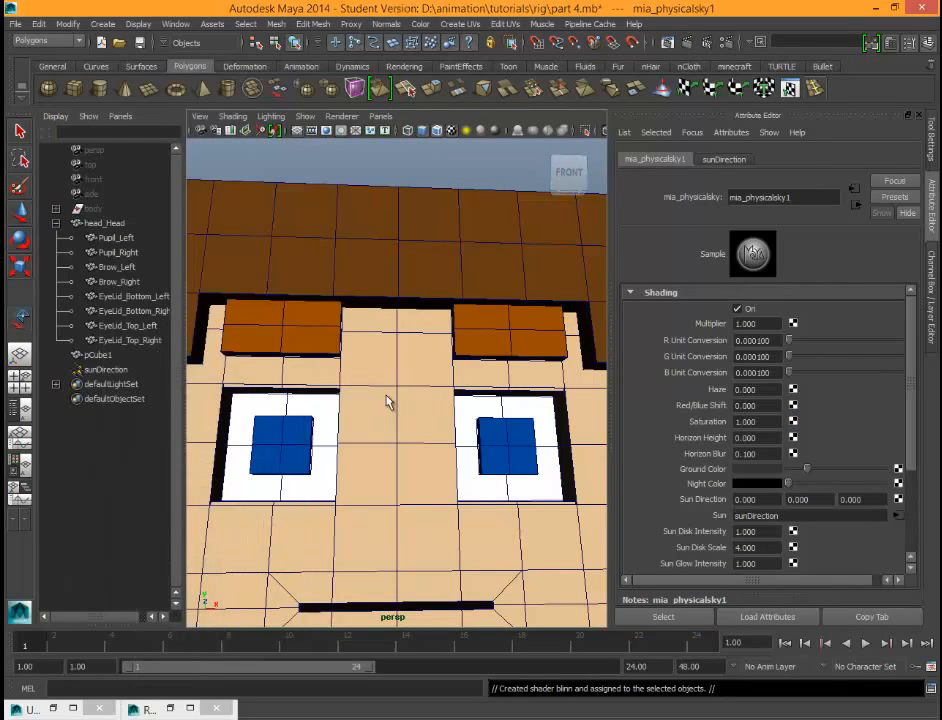
scroll(389, 401, "down", 5)
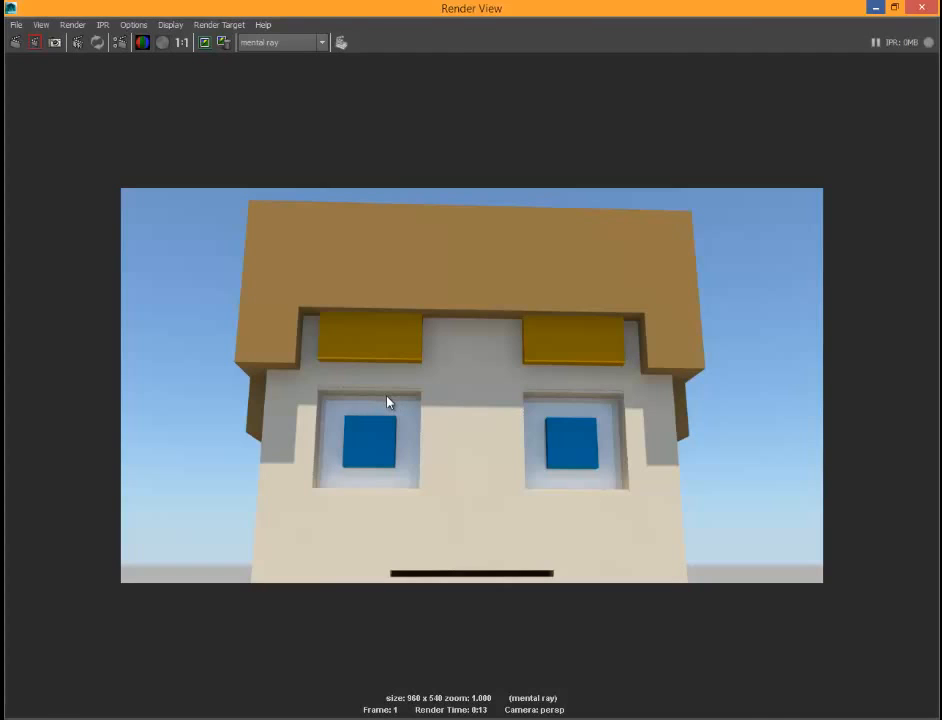
key("super+Down")
Step: Rename the hair object pCube1 as Hear
key("bracketleft")
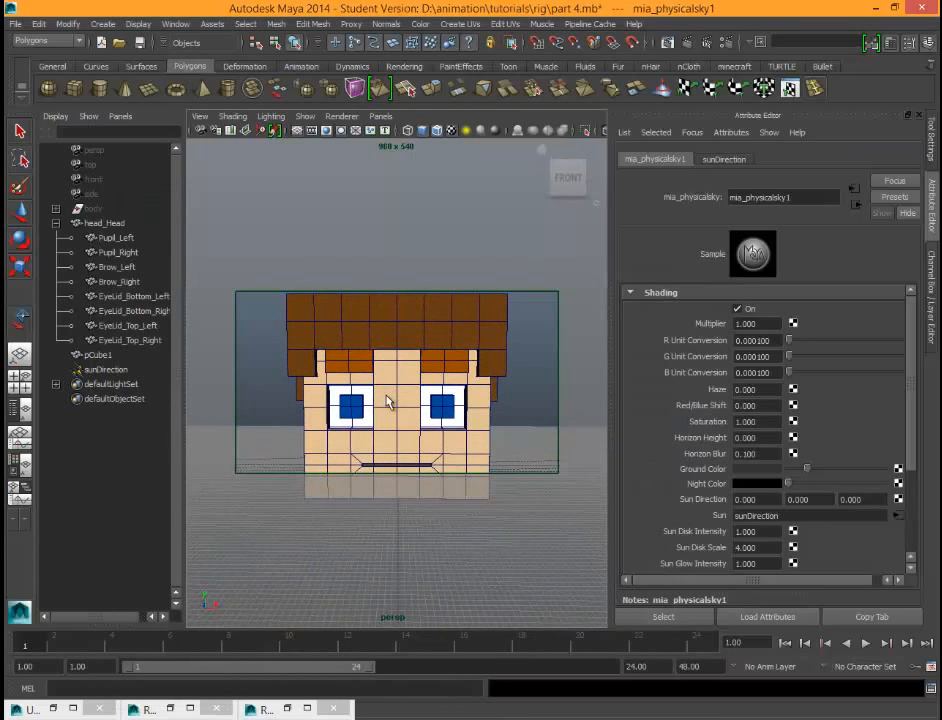
scroll(388, 402, "down", 3)
key("z")
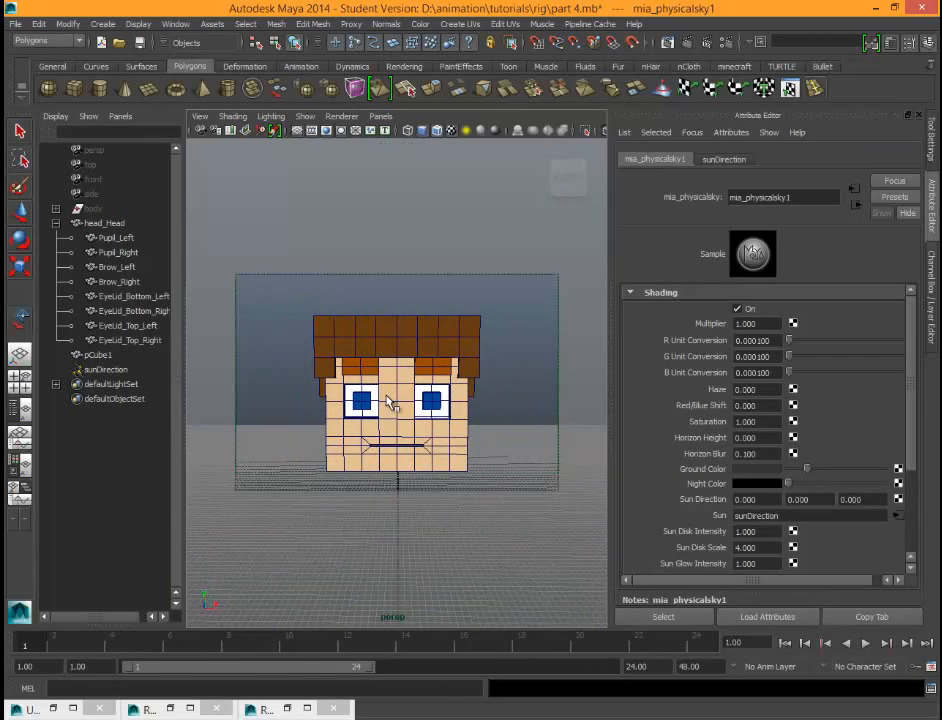
key("z")
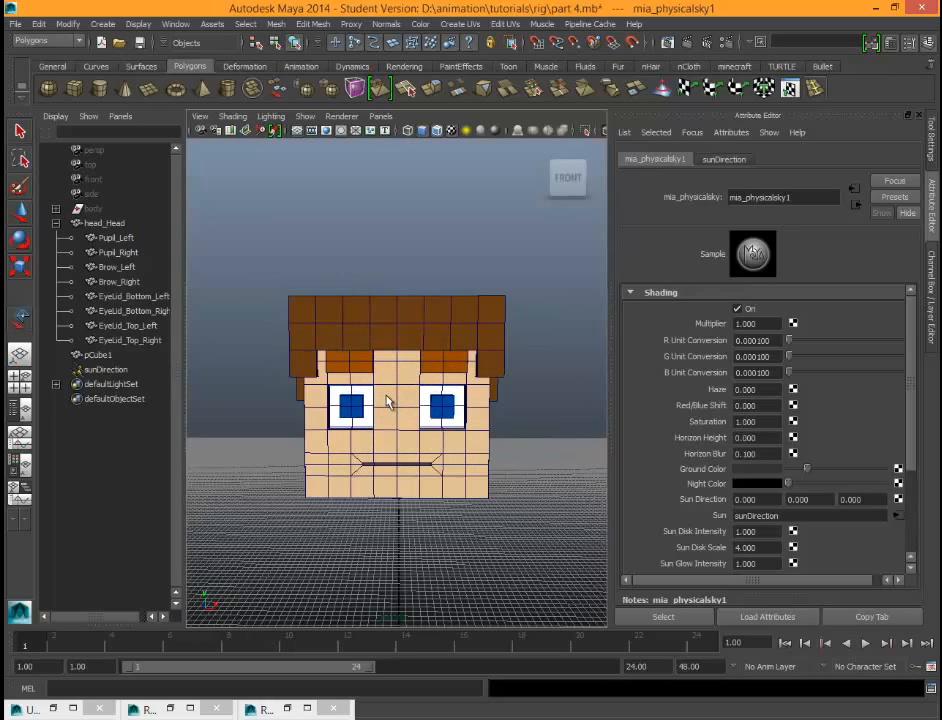
key("ctrl+a")
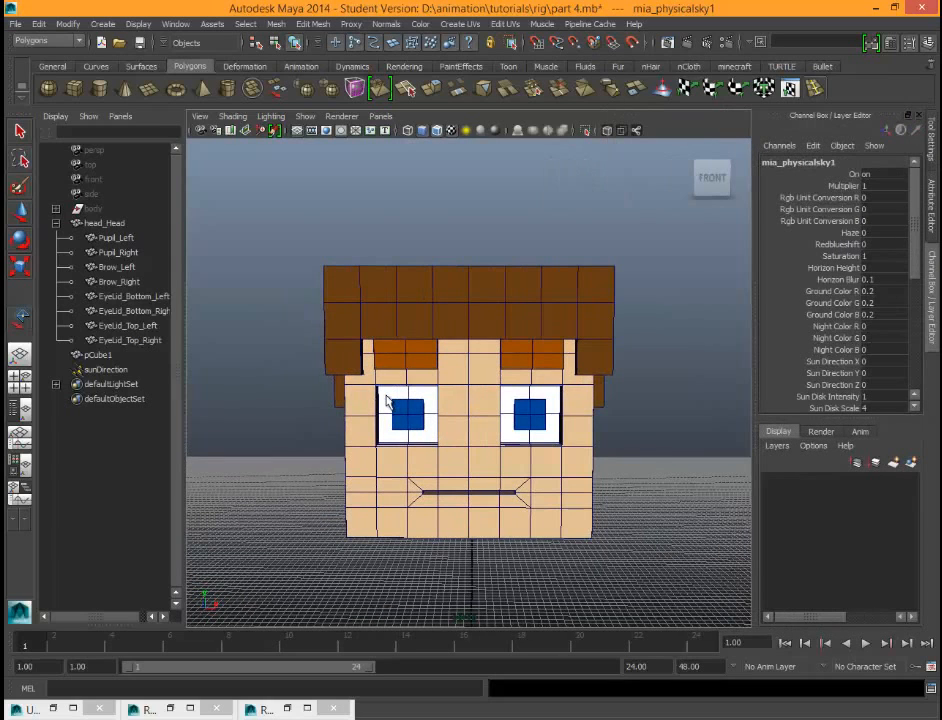
left_click(388, 402)
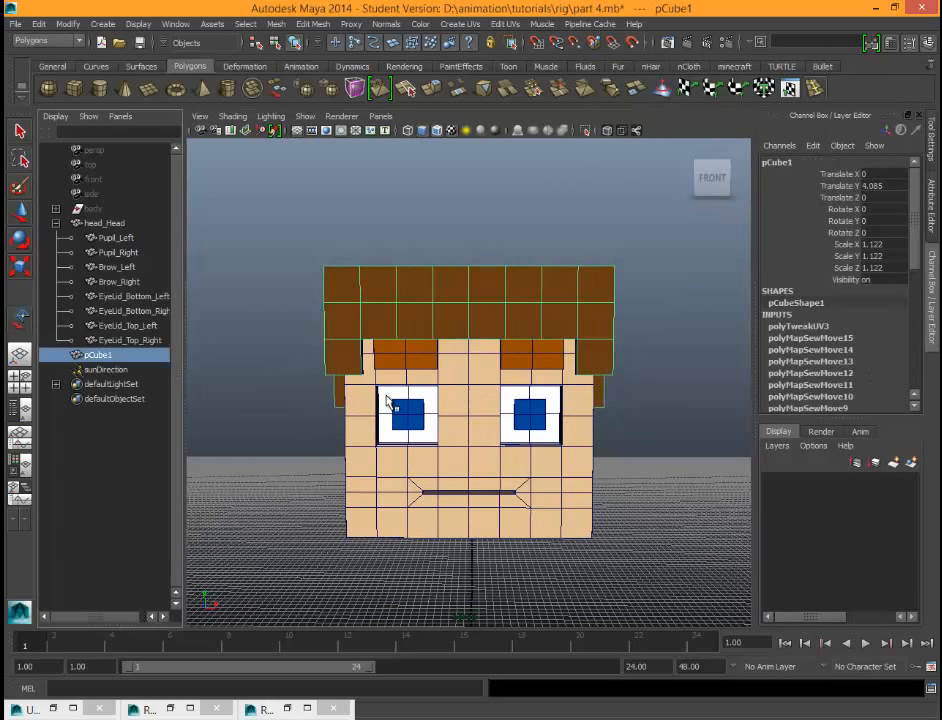
double_click(98, 355)
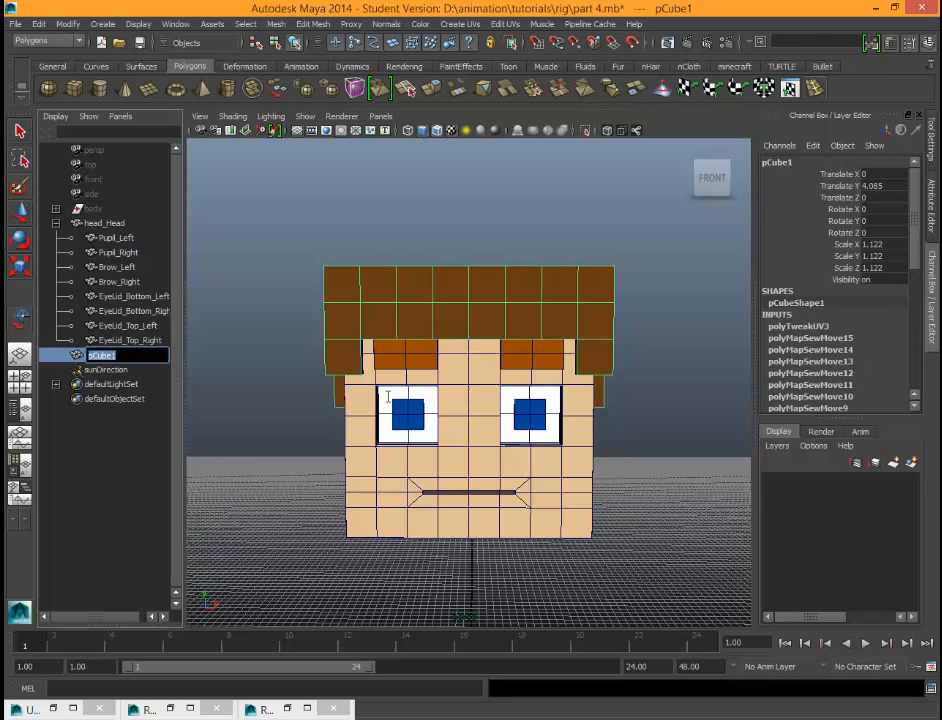
type("he")
key("BackSpace")
key("BackSpace")
type("Head")
key("BackSpace")
type("r")
Step: Rename the head_Head object as Head
key("Up")
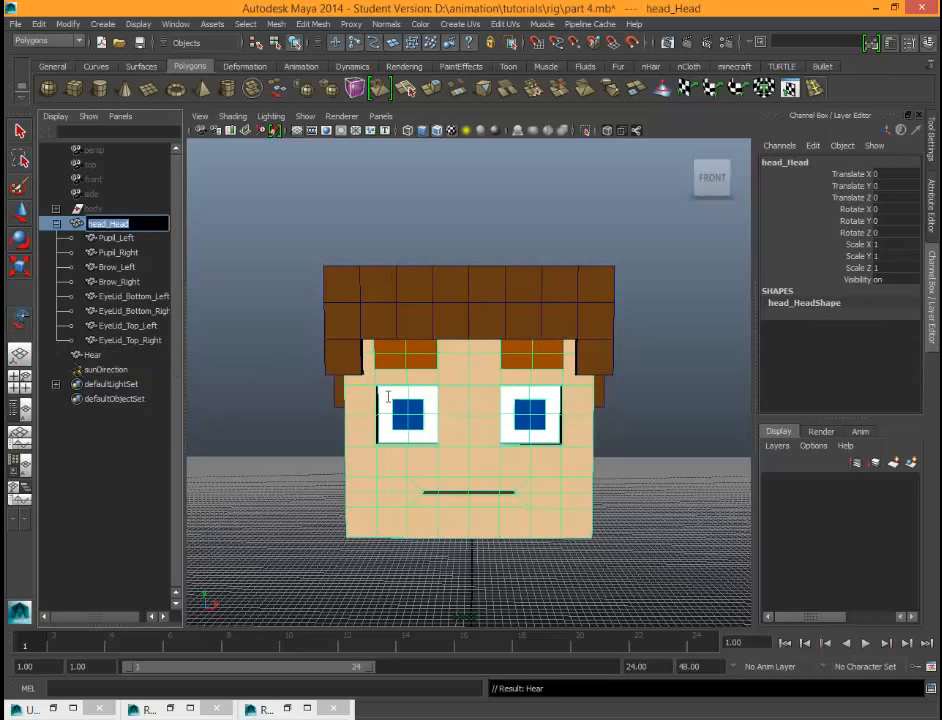
key("Home")
key("shift+Right")
key("shift+Right")
key("shift+Right")
key("shift+Right")
key("Delete")
key("Delete")
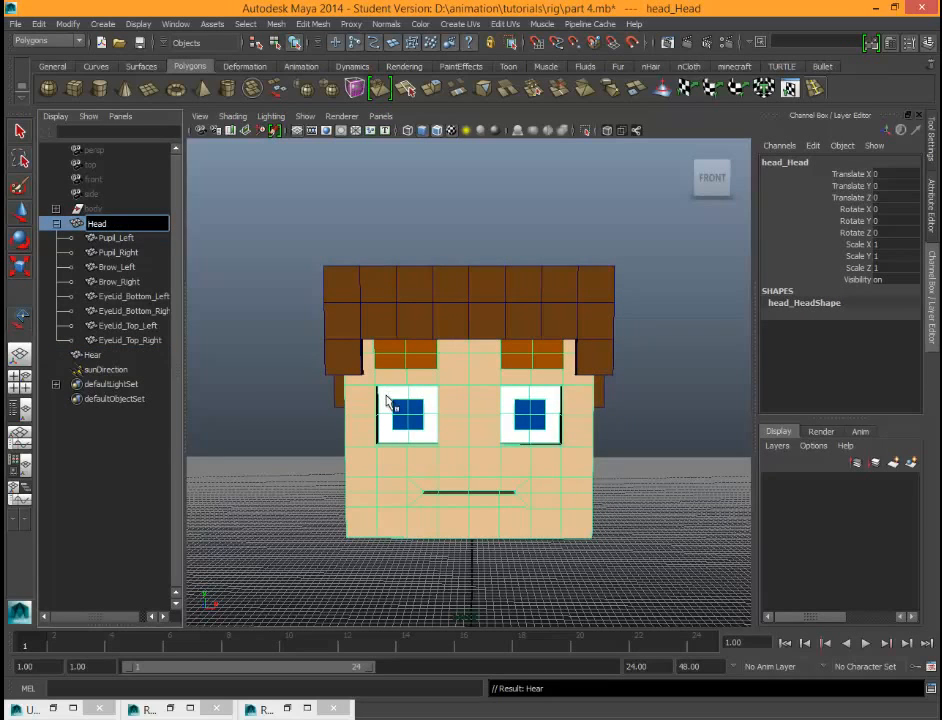
key("Down")
Step: Parent the Hear object under Head in the scene hierarchy
key("Up")
key("Down")
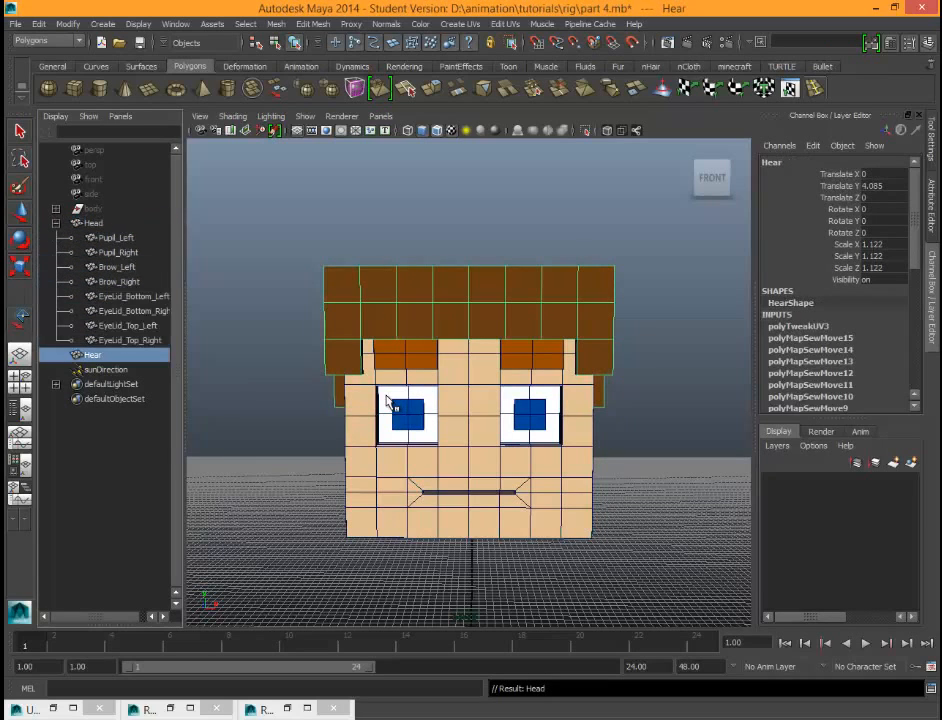
key("Up")
key("Down")
middle_click_drag(93, 355, 93, 223)
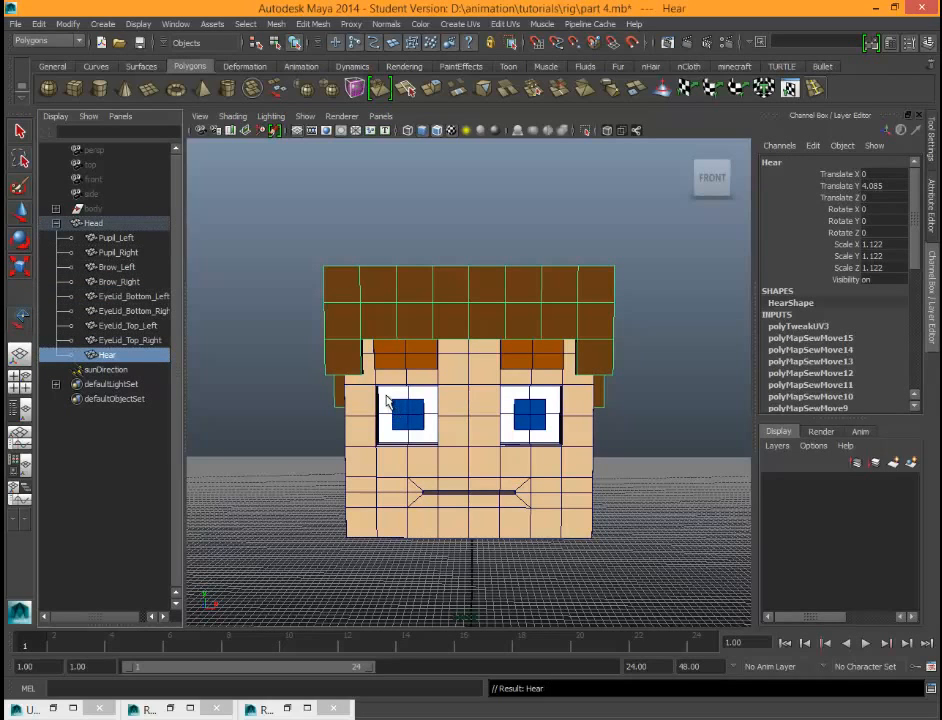
Step: Set the body object's visibility to on
key("Up")
left_click_drag(387, 400, 387, 400, "alt")
key("ctrl+z")
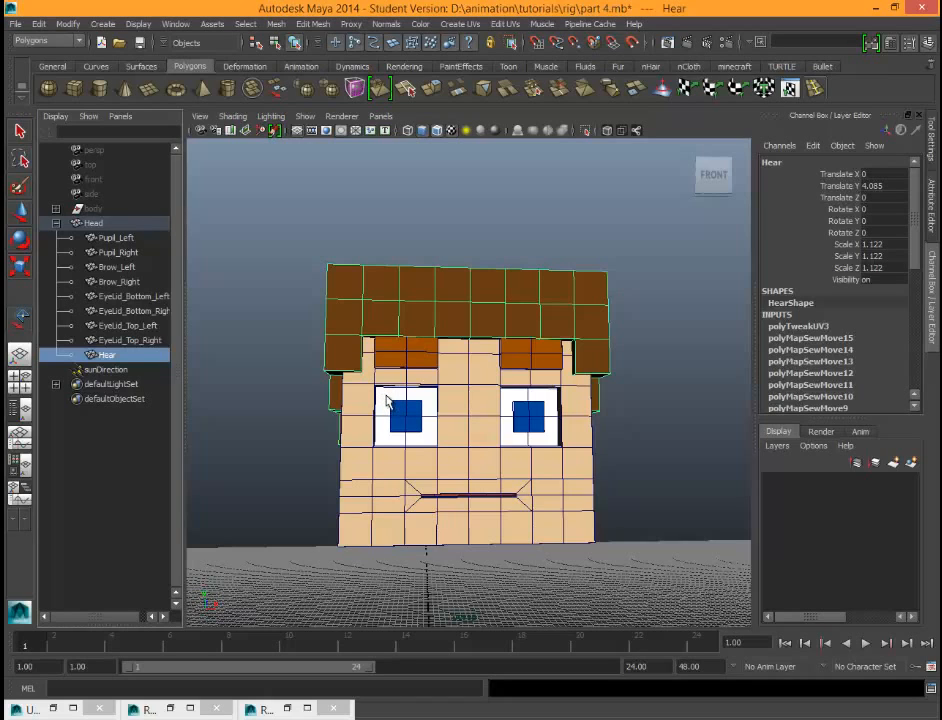
key("ctrl+z")
left_click(895, 279)
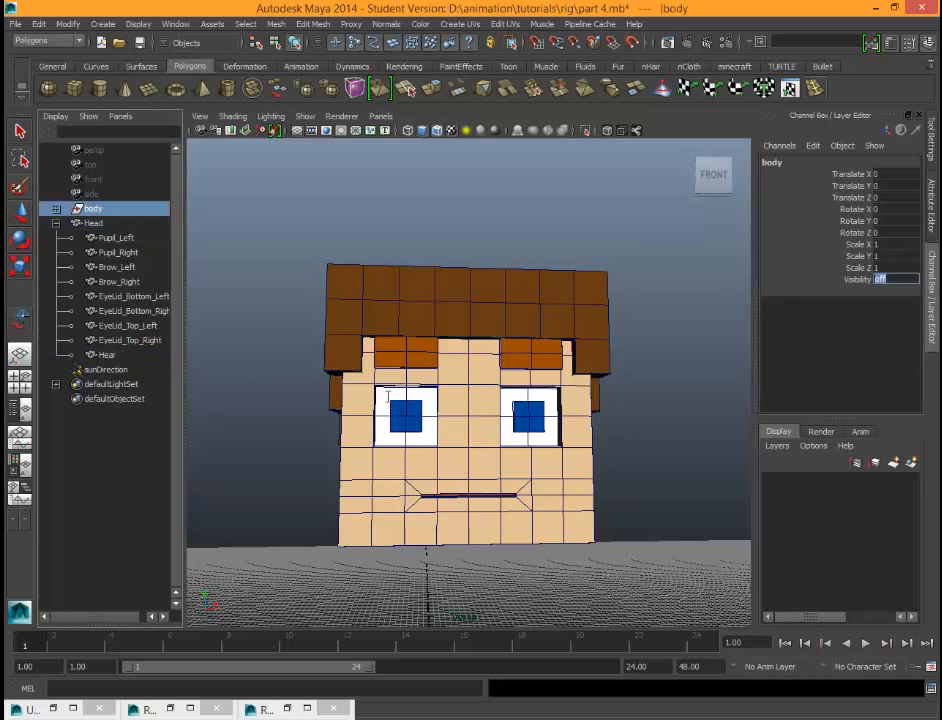
type("on")
key("Return")
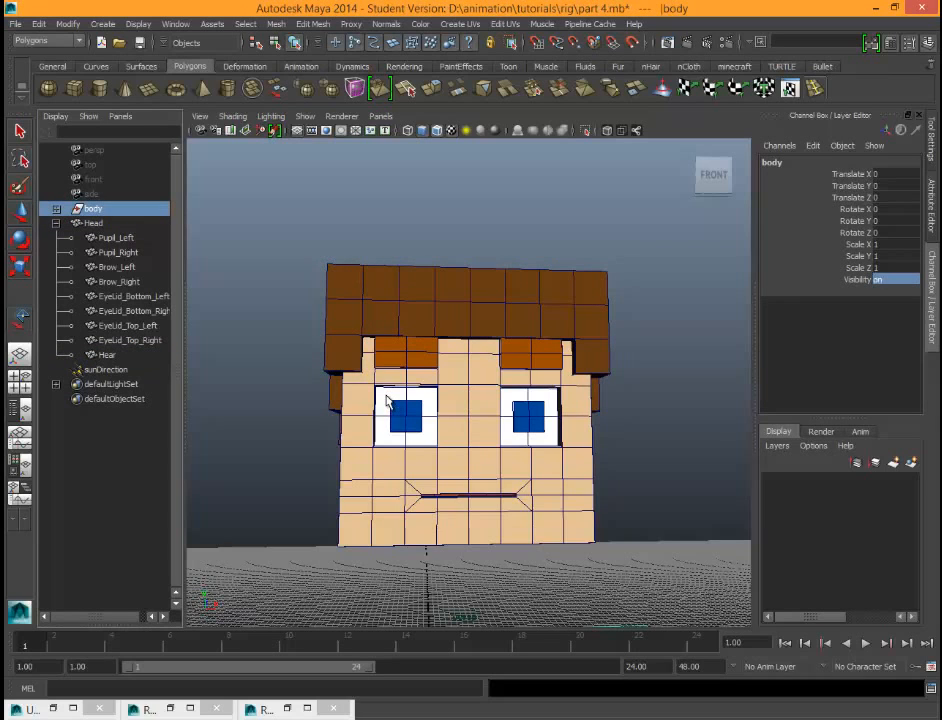
scroll(387, 400, "down", 5)
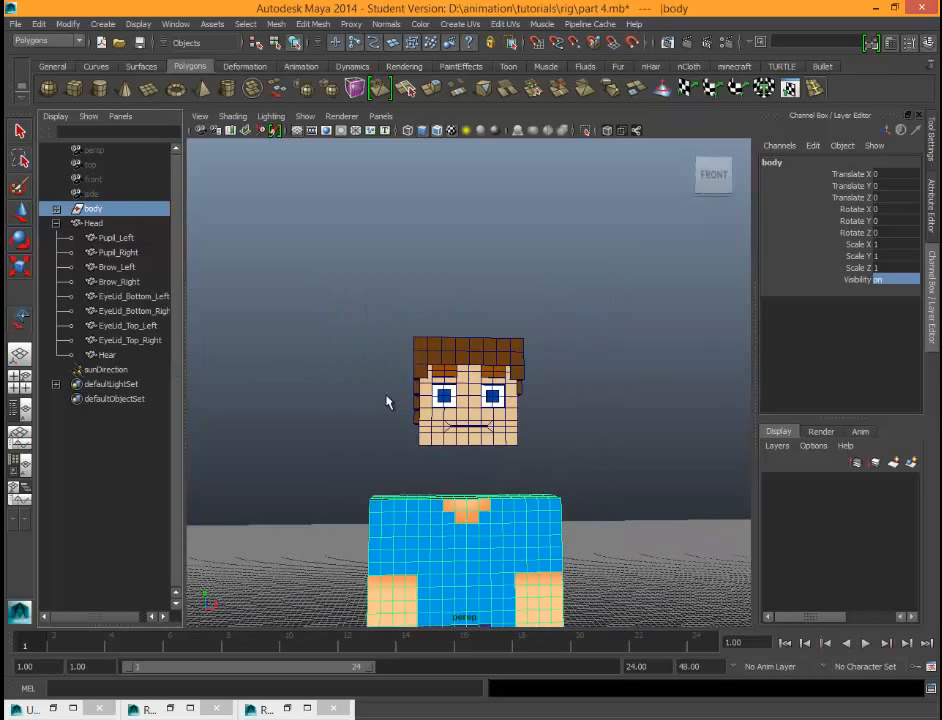
Step: Select the Head object and centre its pivot
key("Right")
key("w")
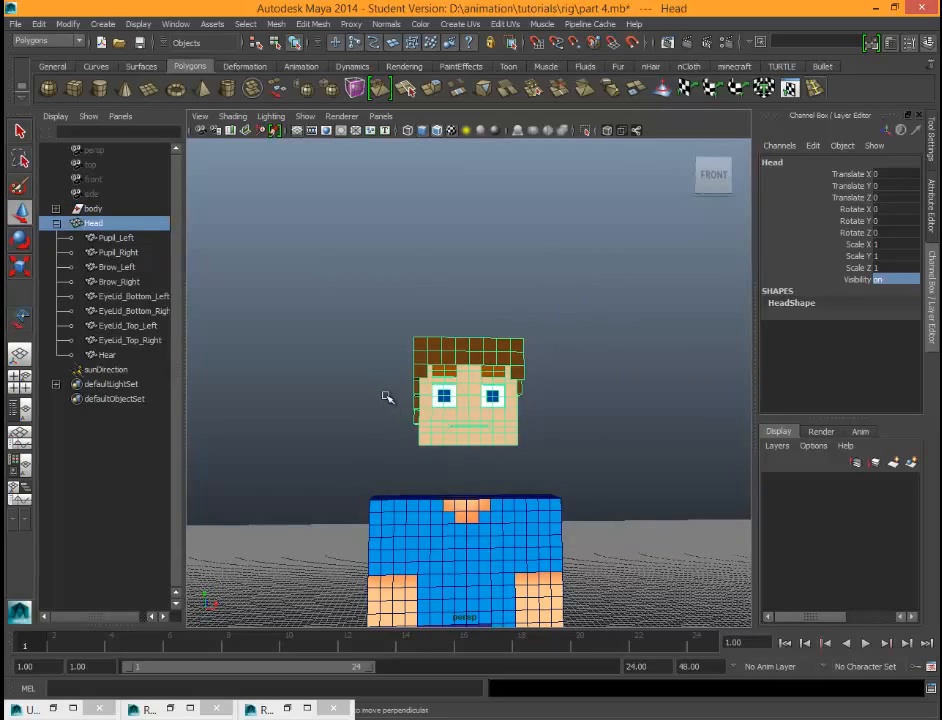
left_click_drag(387, 397, 387, 400, "alt")
key("alt+m")
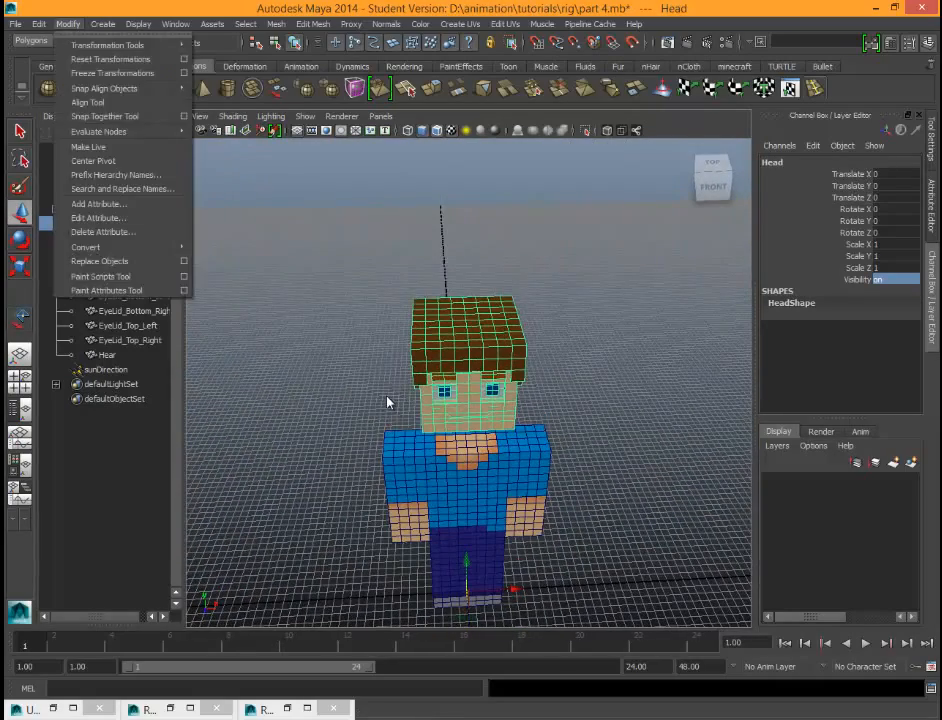
key("Down")
key("Down")
key("Down")
key("Down")
key("Down")
key("Down")
key("Down")
key("Down")
key("Down")
key("Return")
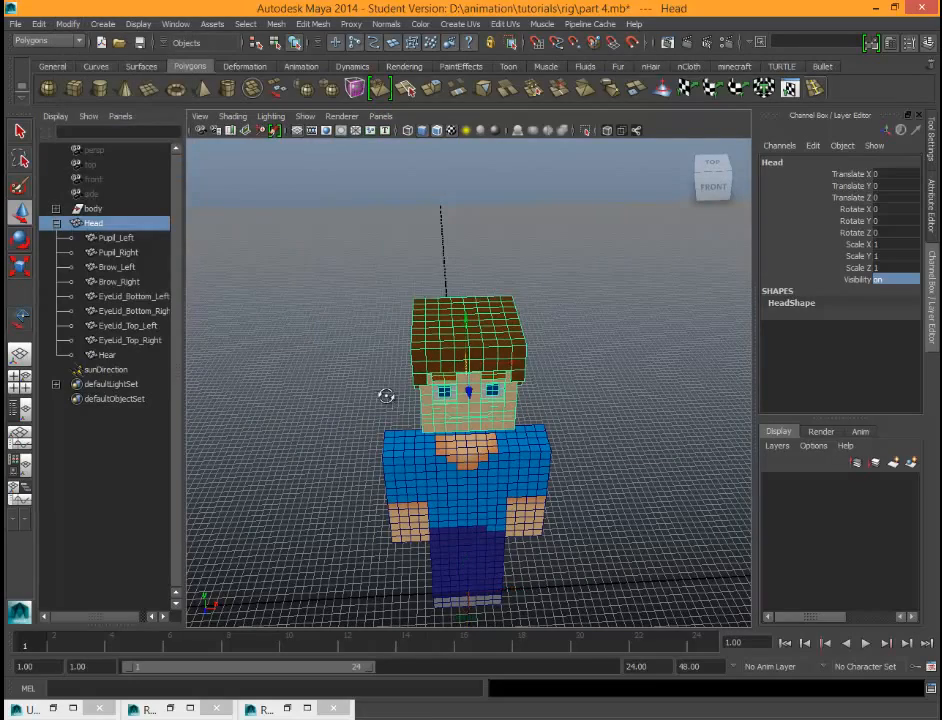
Step: Snap the Head's pivot lower in the side view and move the Head down onto the body to Translate Y -0.809
key("f")
left_click_drag(387, 397, 387, 397, "alt")
key("d")
key("v")
left_click_drag(517, 390, 522, 506)
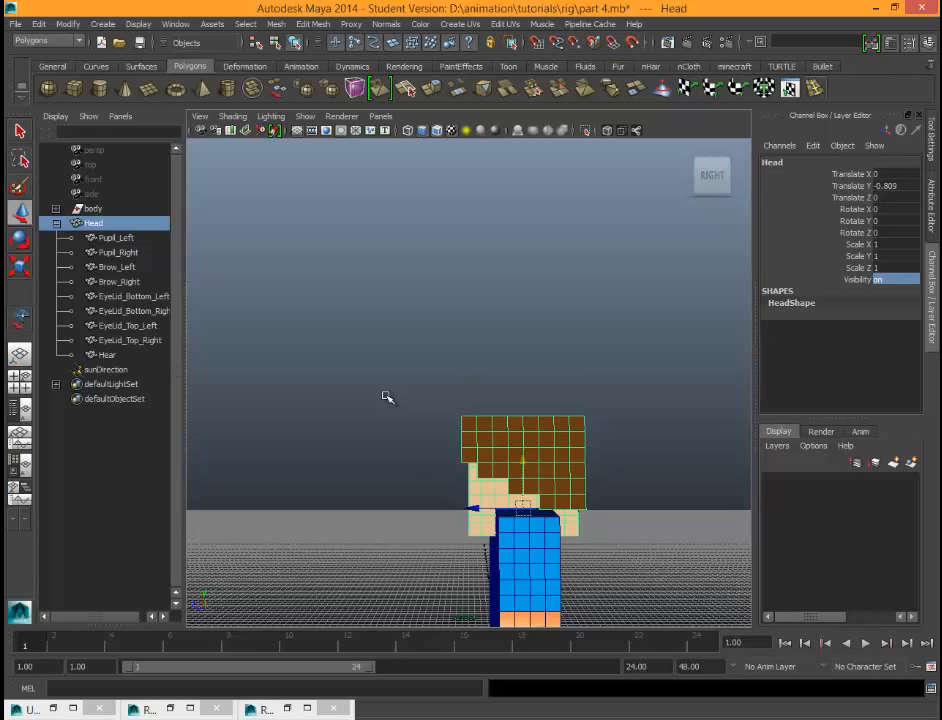
middle_click_drag(386, 396, 386, 367)
key("ctrl+z")
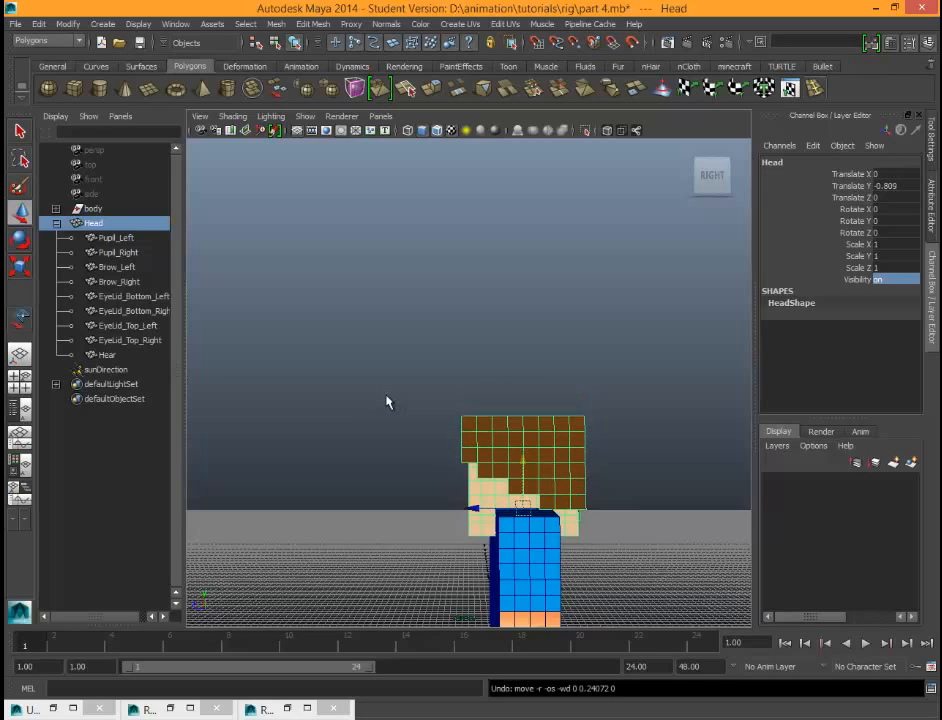
Step: Show the Move tool's settings and raise the Head in 0.06 discrete steps until it rests on top of the body
key("ctrl+shift+t")
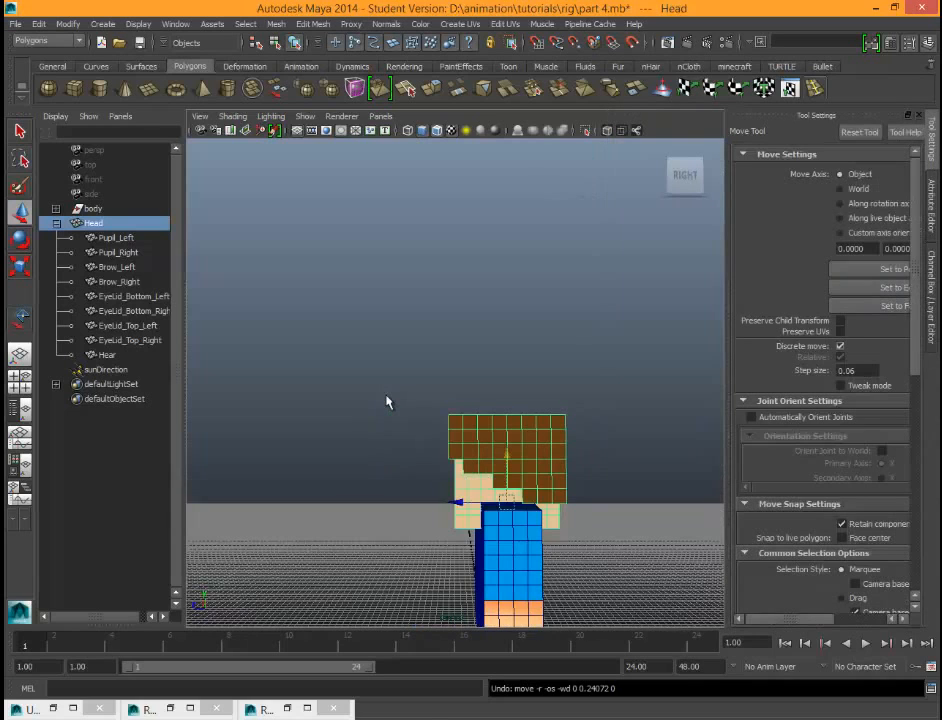
middle_click_drag(386, 398, 386, 397)
Step: Deselect the Head and test-render the character in the persp view with mental ray
left_click_drag(386, 397, 386, 400, "alt")
left_click(388, 396)
key("ctrl+r")
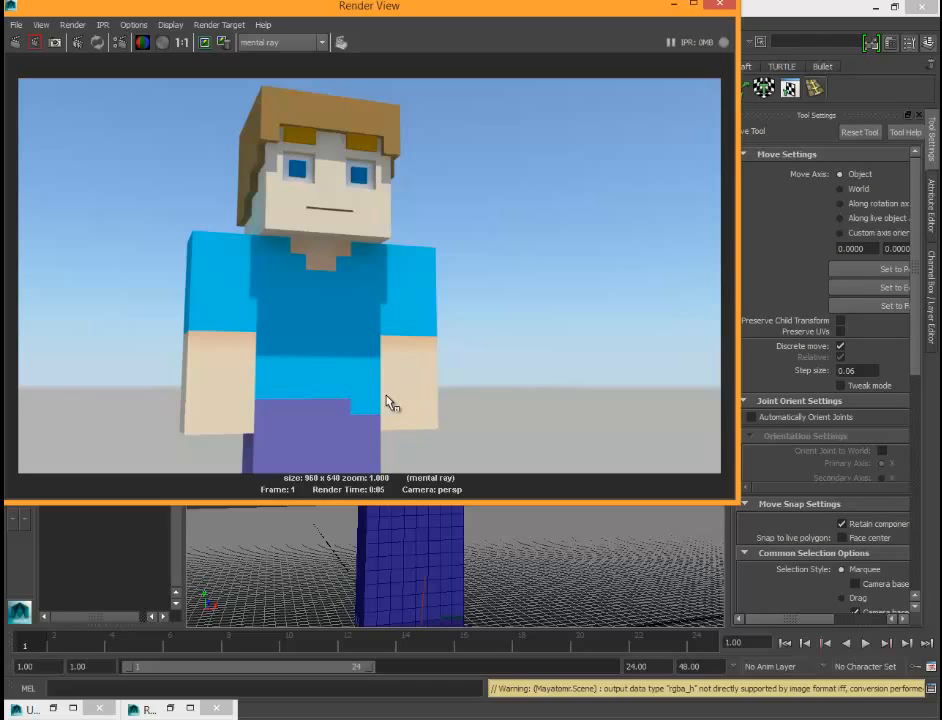
Step: Enable Color Management in the render settings, re-render the character, and close the render windows
key("super+Down")
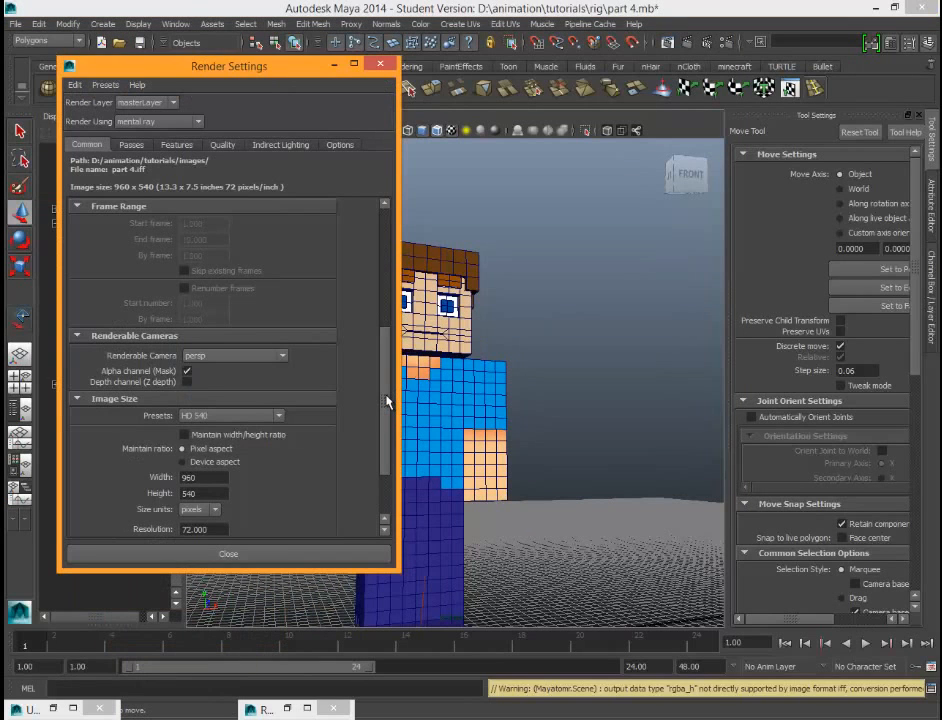
scroll(387, 401, "up", 5)
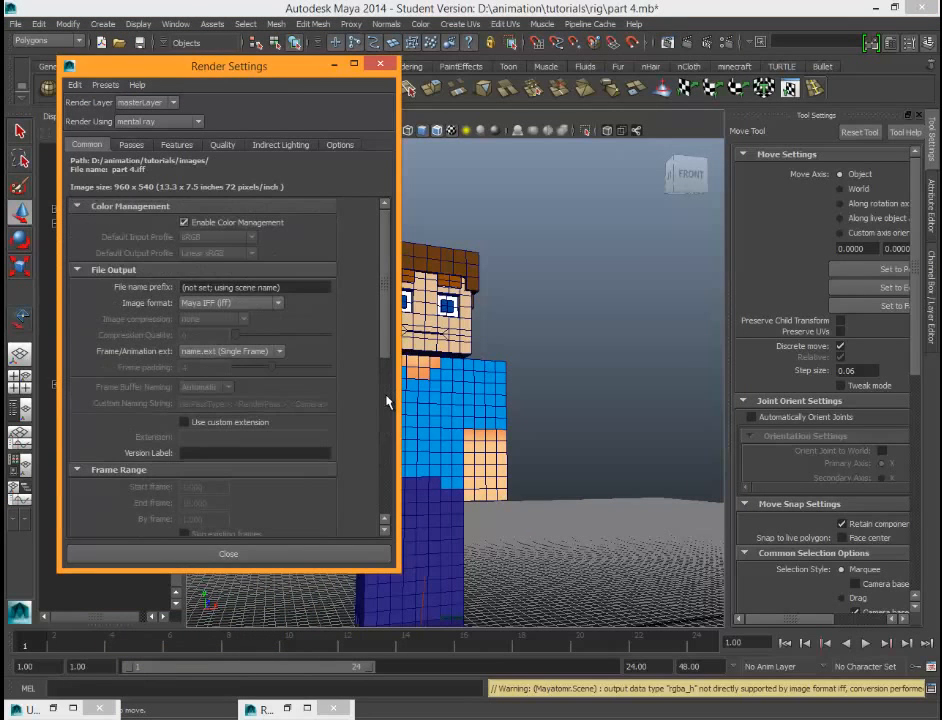
key("alt+F4")
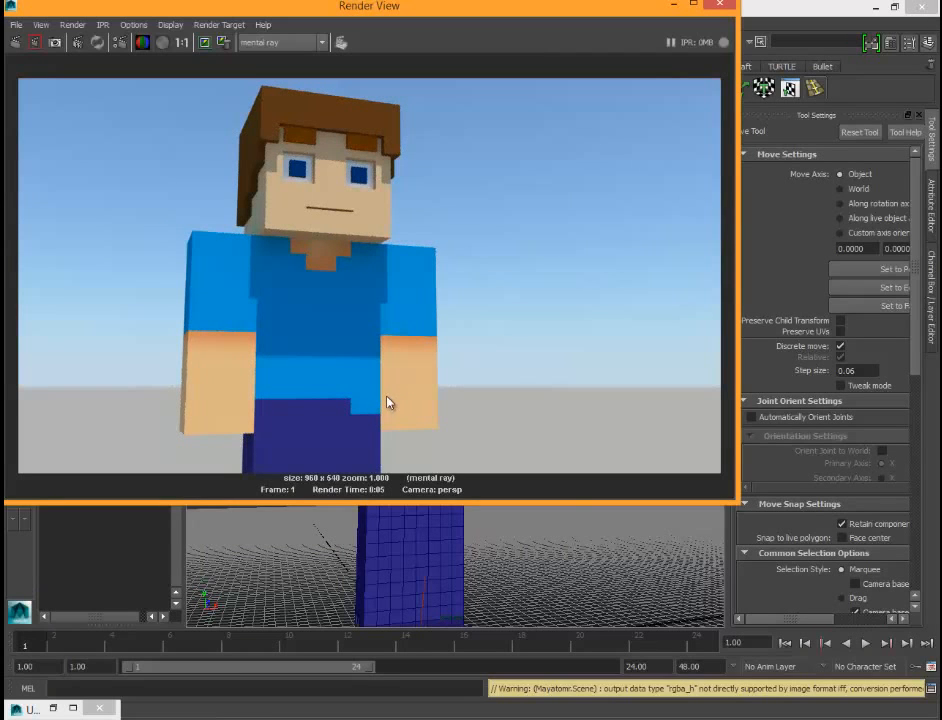
key("alt+F4")
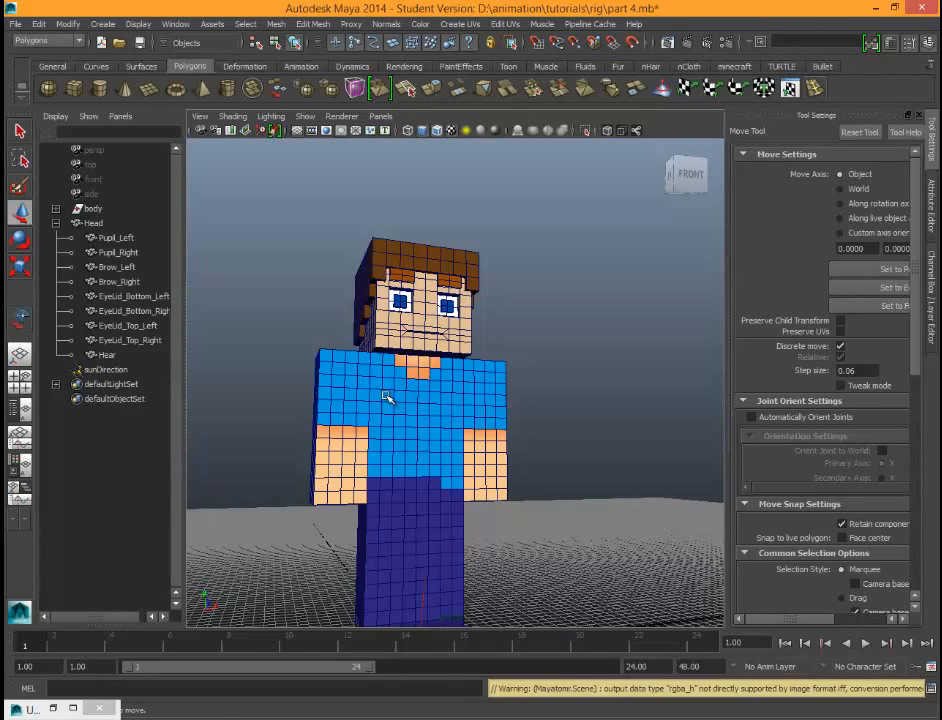
left_click_drag(386, 396, 387, 396, "alt")
key("ctrl+z")
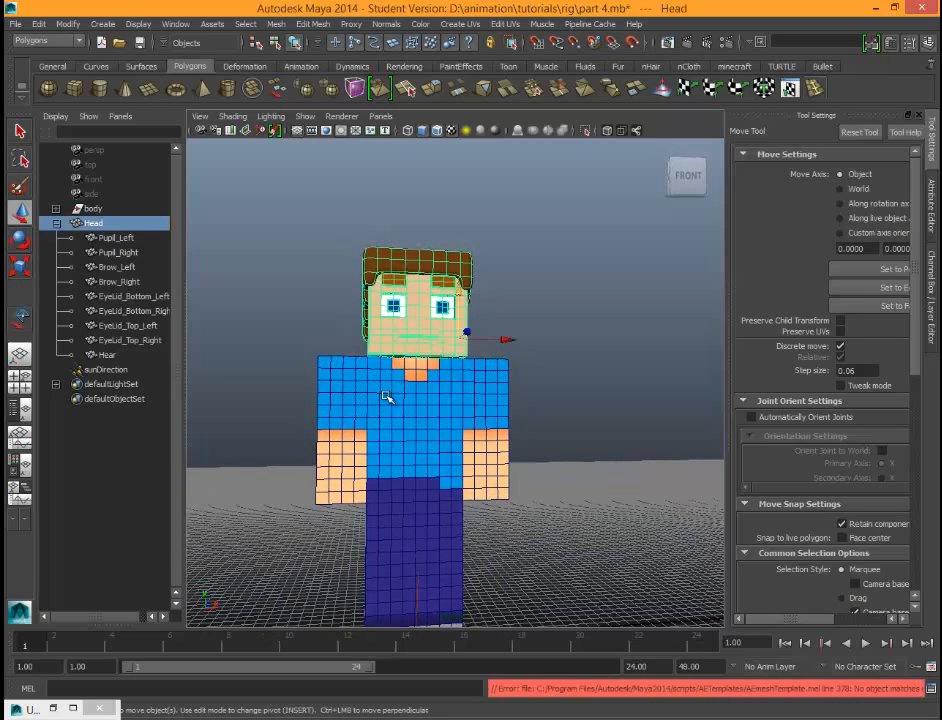
key("ctrl+z")
key("ctrl+z")
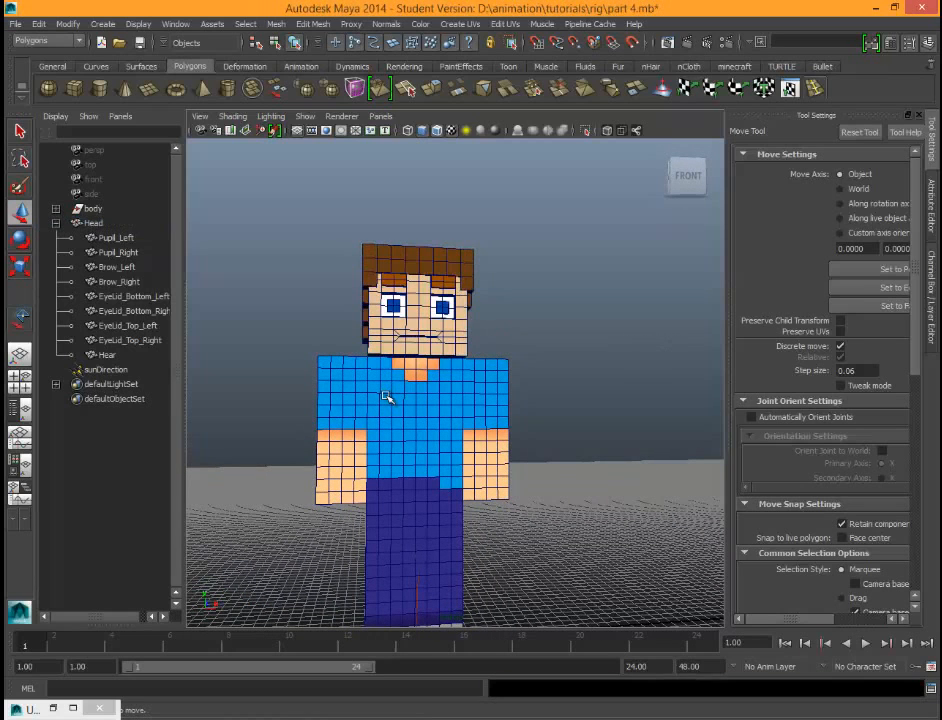
left_click_drag(386, 396, 388, 396, "alt")
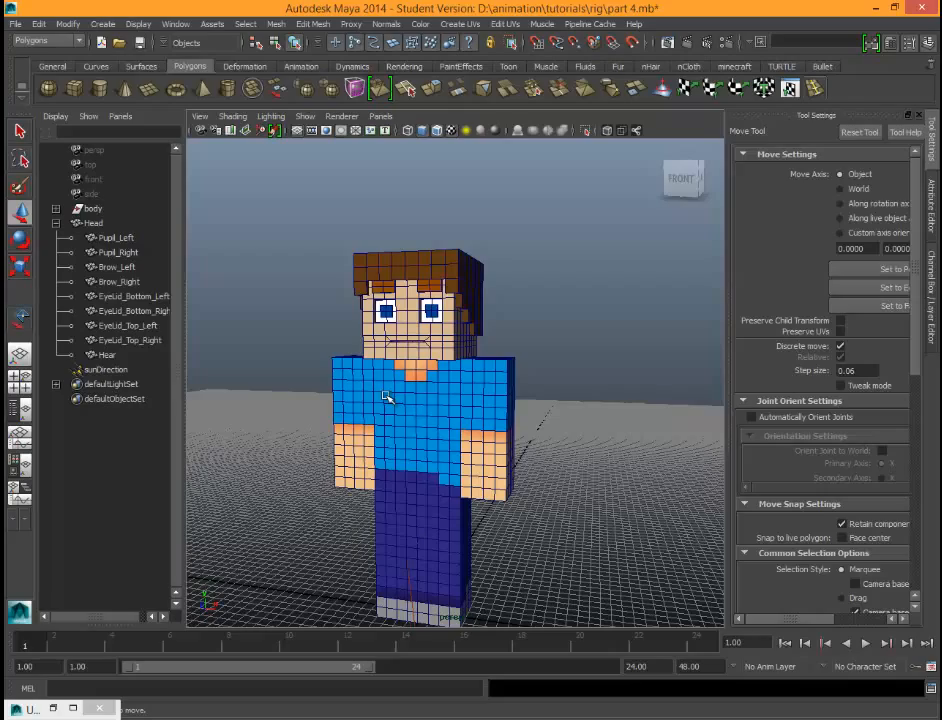
left_click_drag(386, 396, 387, 396, "alt")
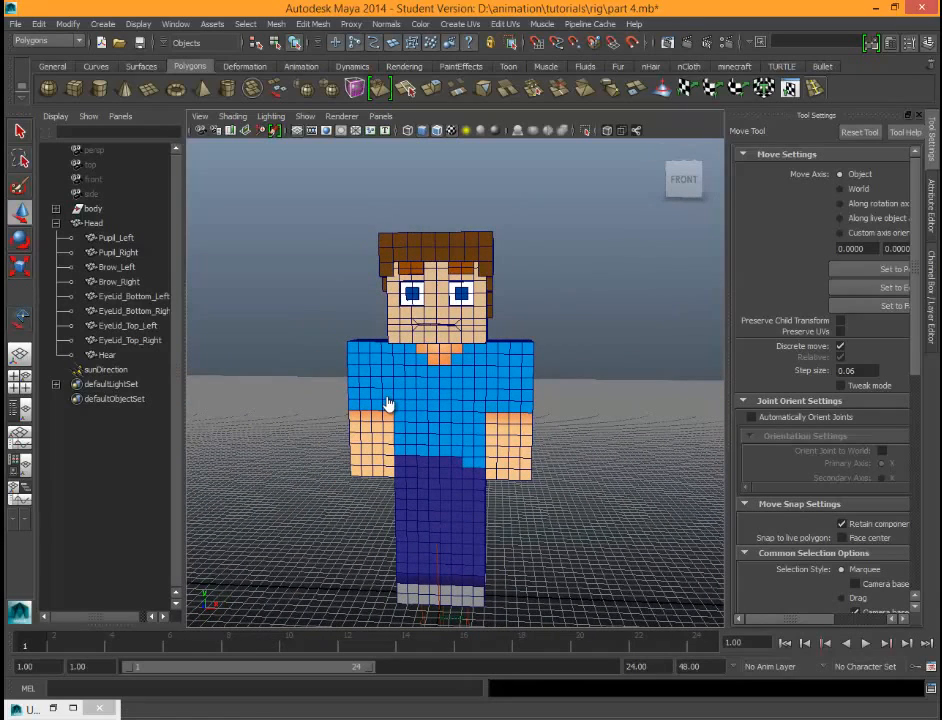